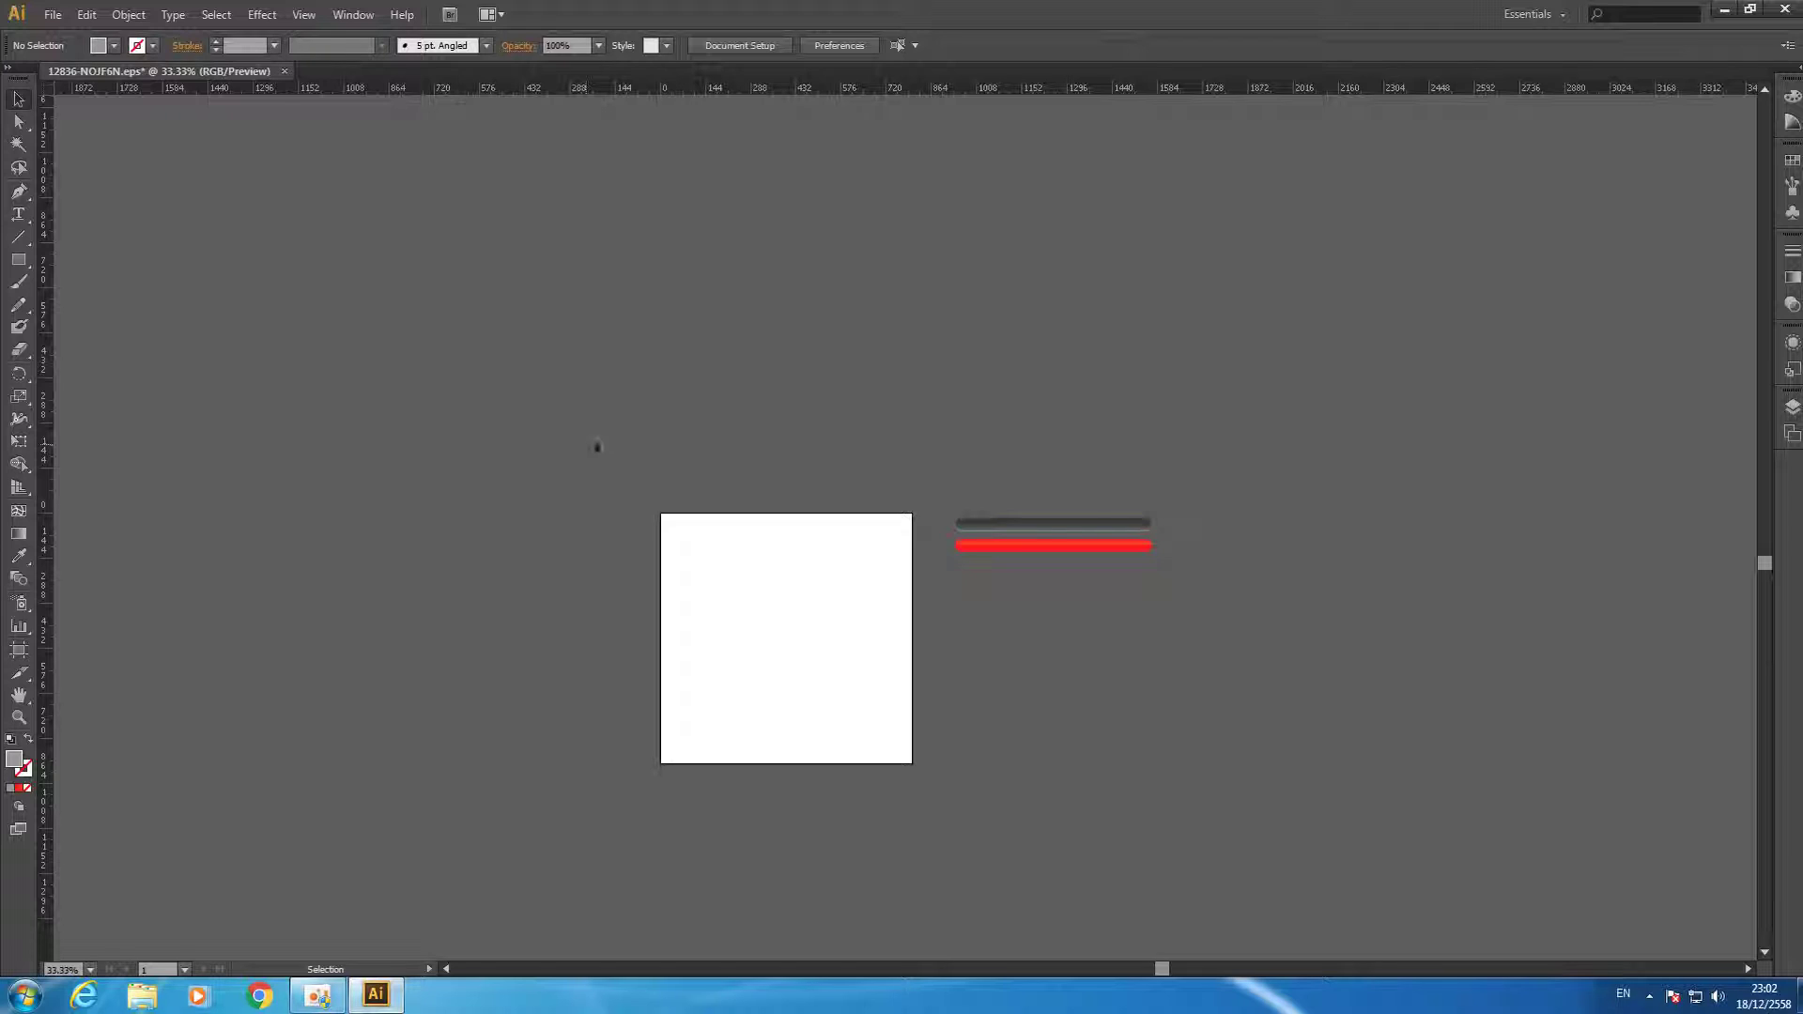
Export the grey and red bar artwork as image.png to the desktop with default PNG options.
alt+scroll(1057, 554, up, 2)
alt+scroll(1057, 554, up, 1)
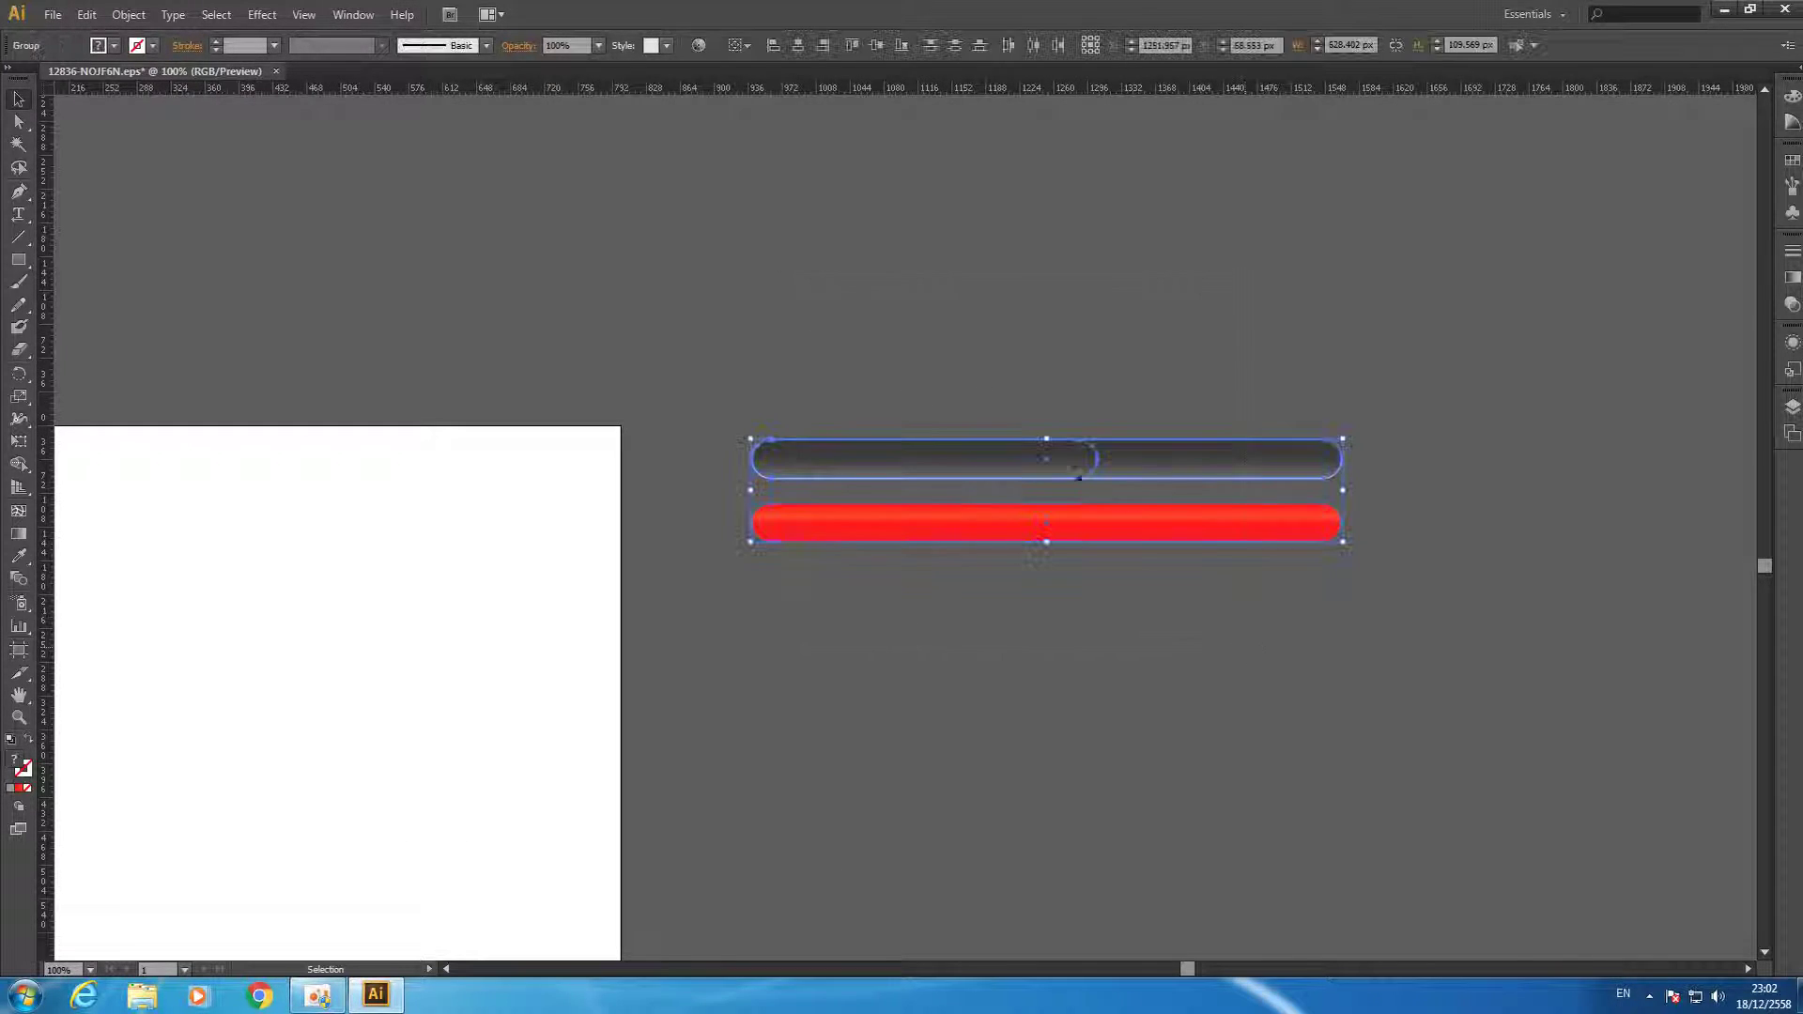
click(56, 15)
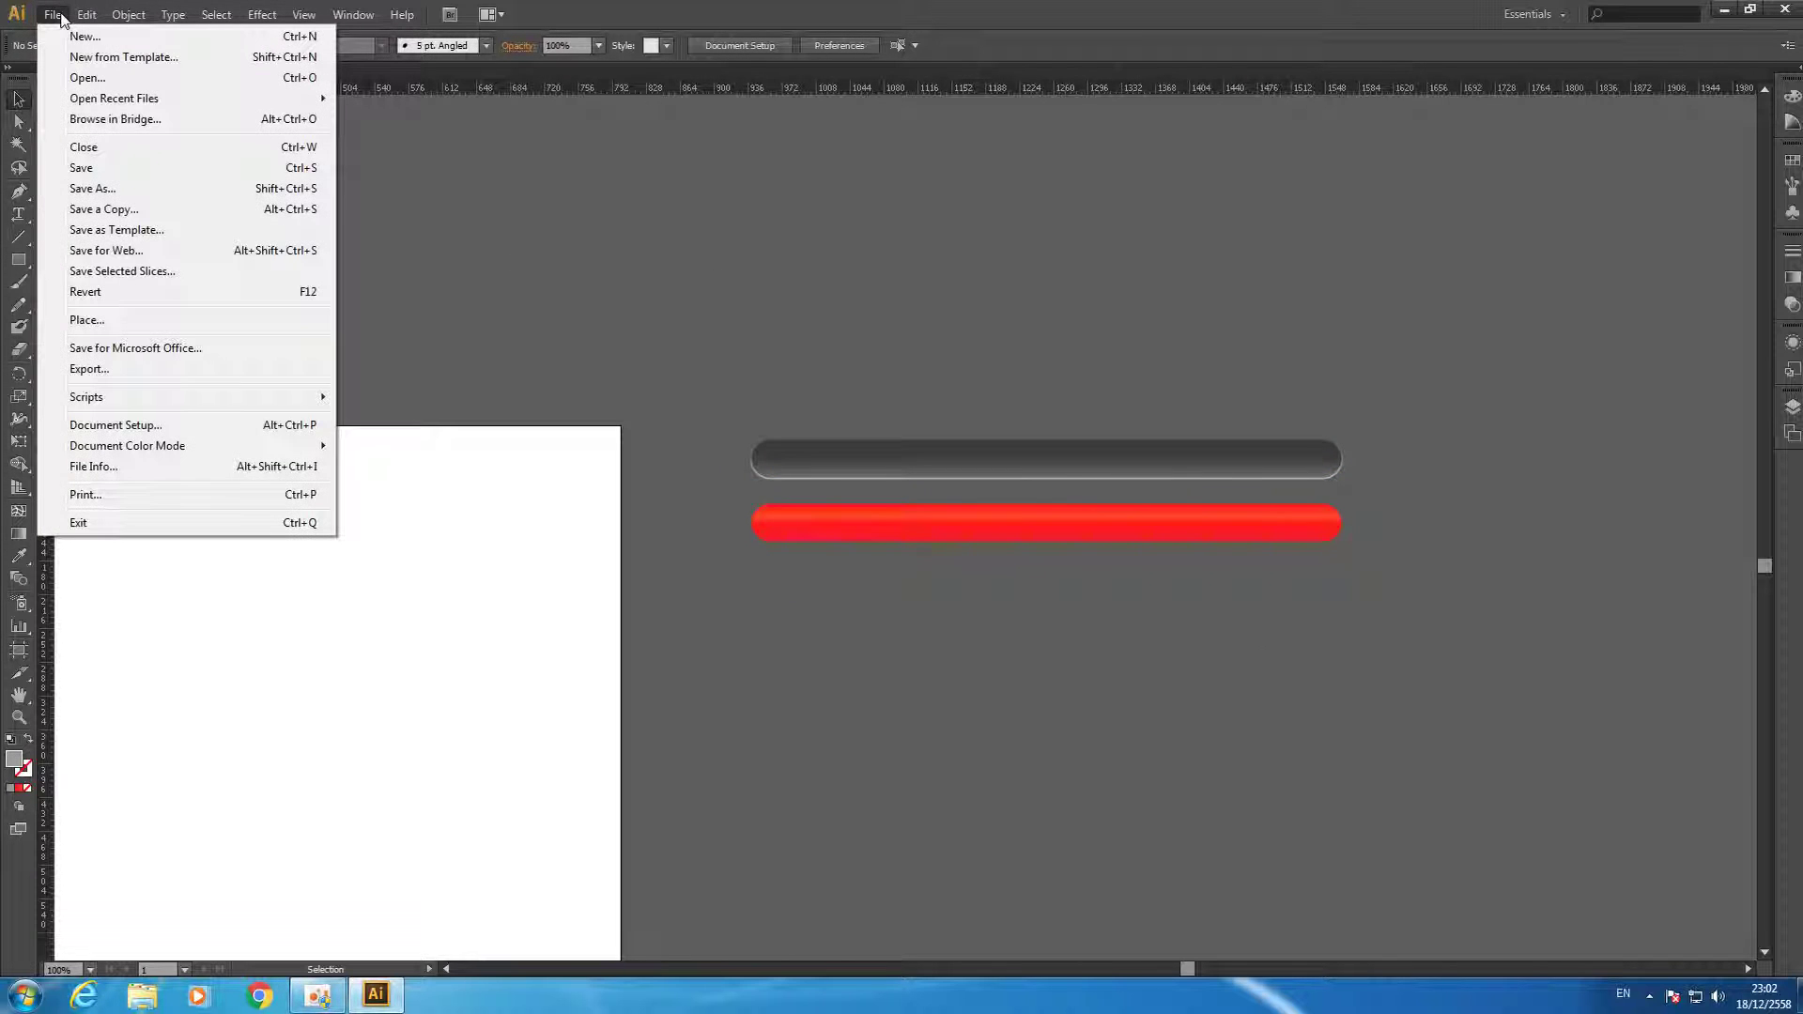
click(94, 369)
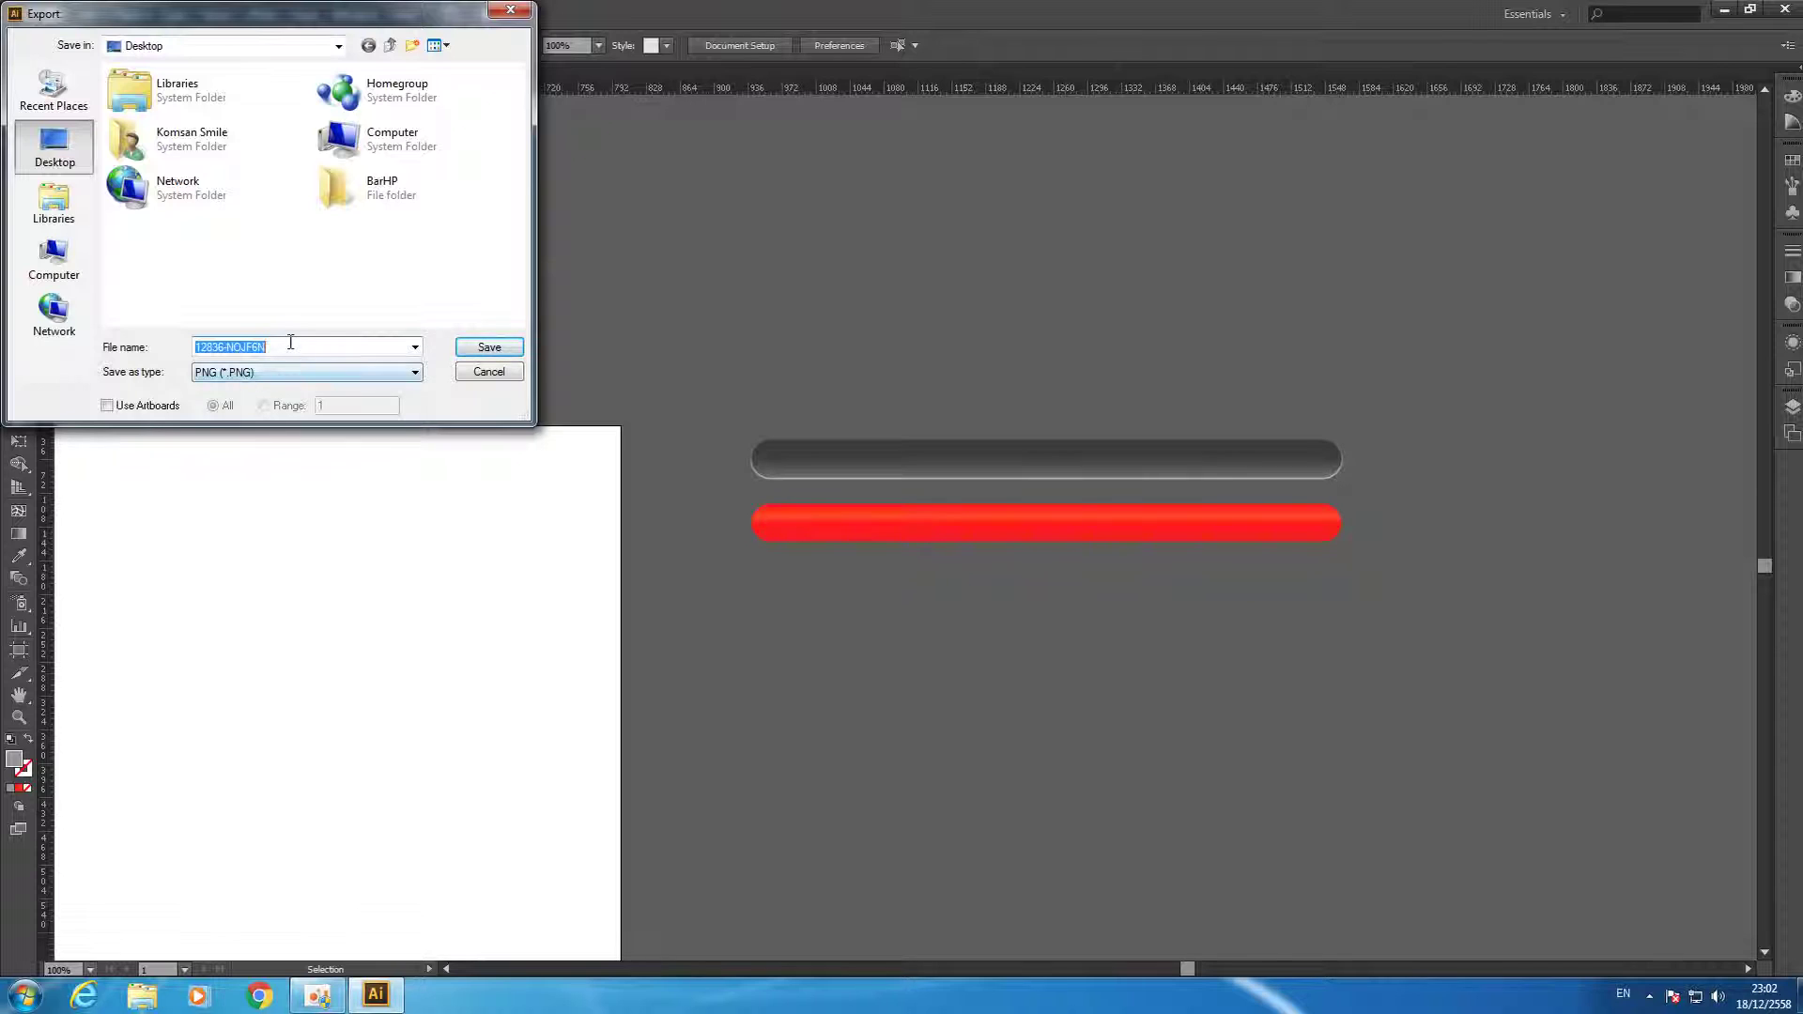
text(im)
key(Return)
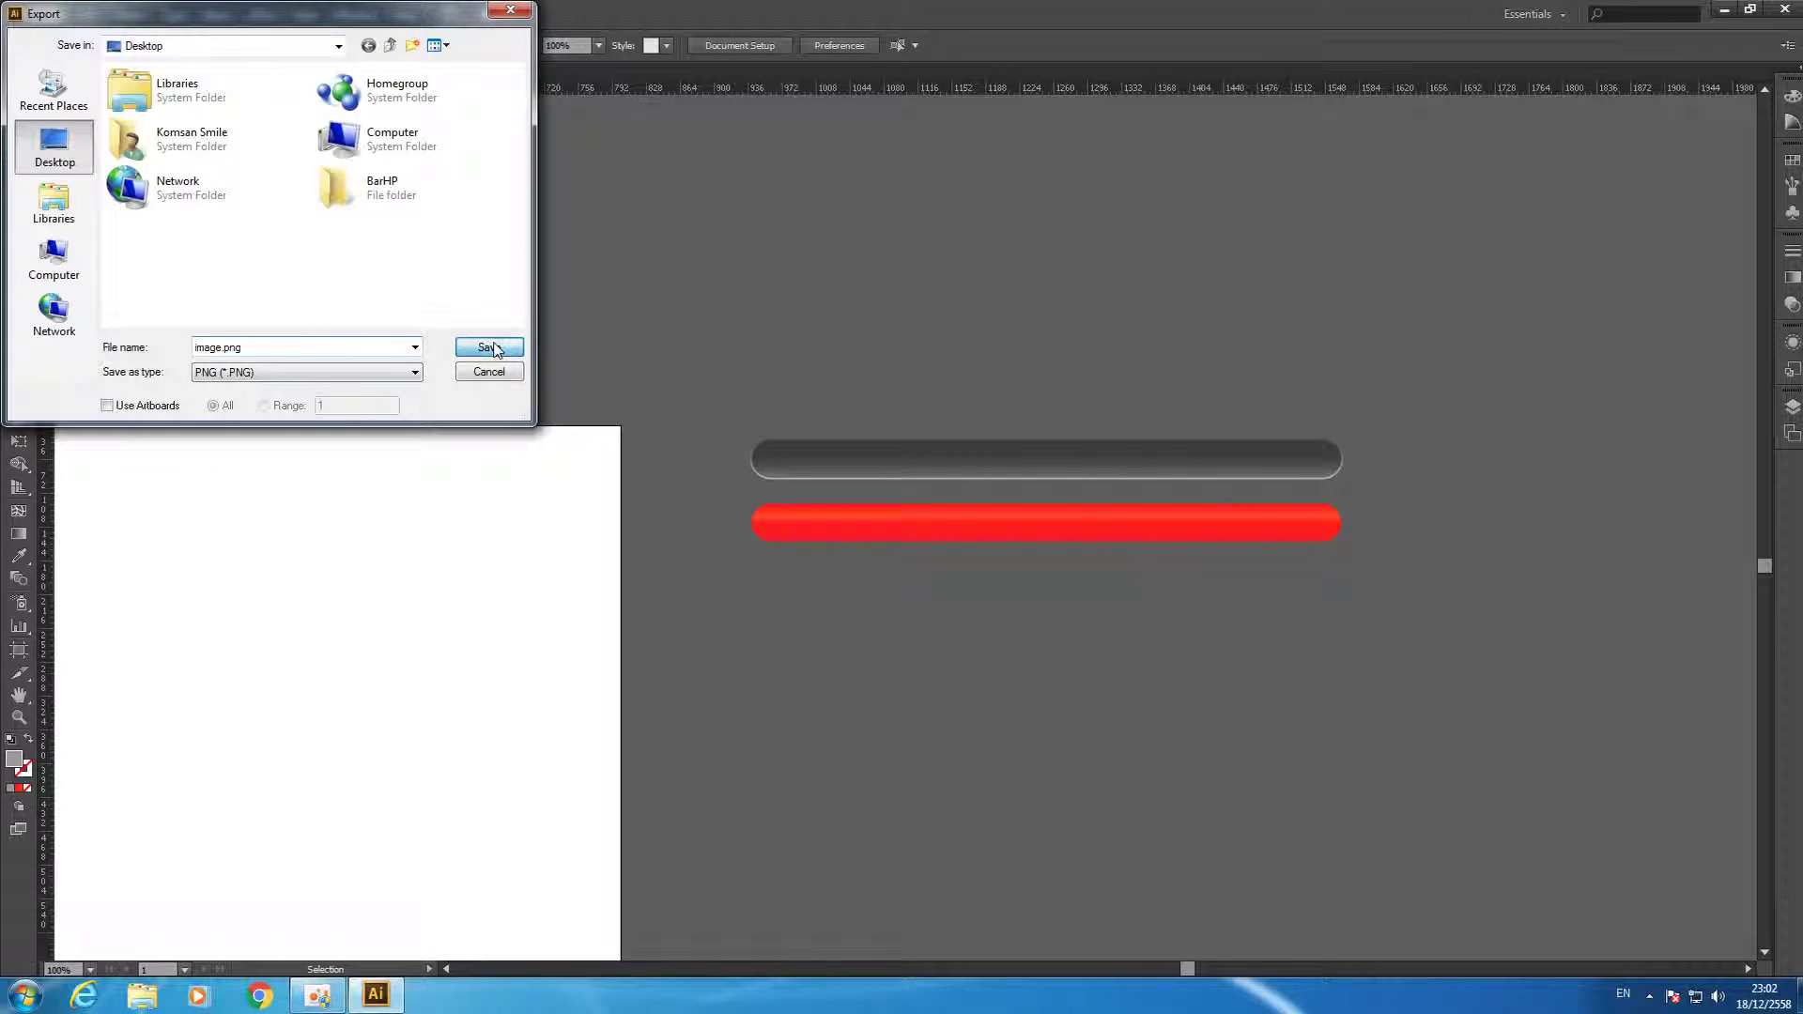
click(490, 347)
click(925, 659)
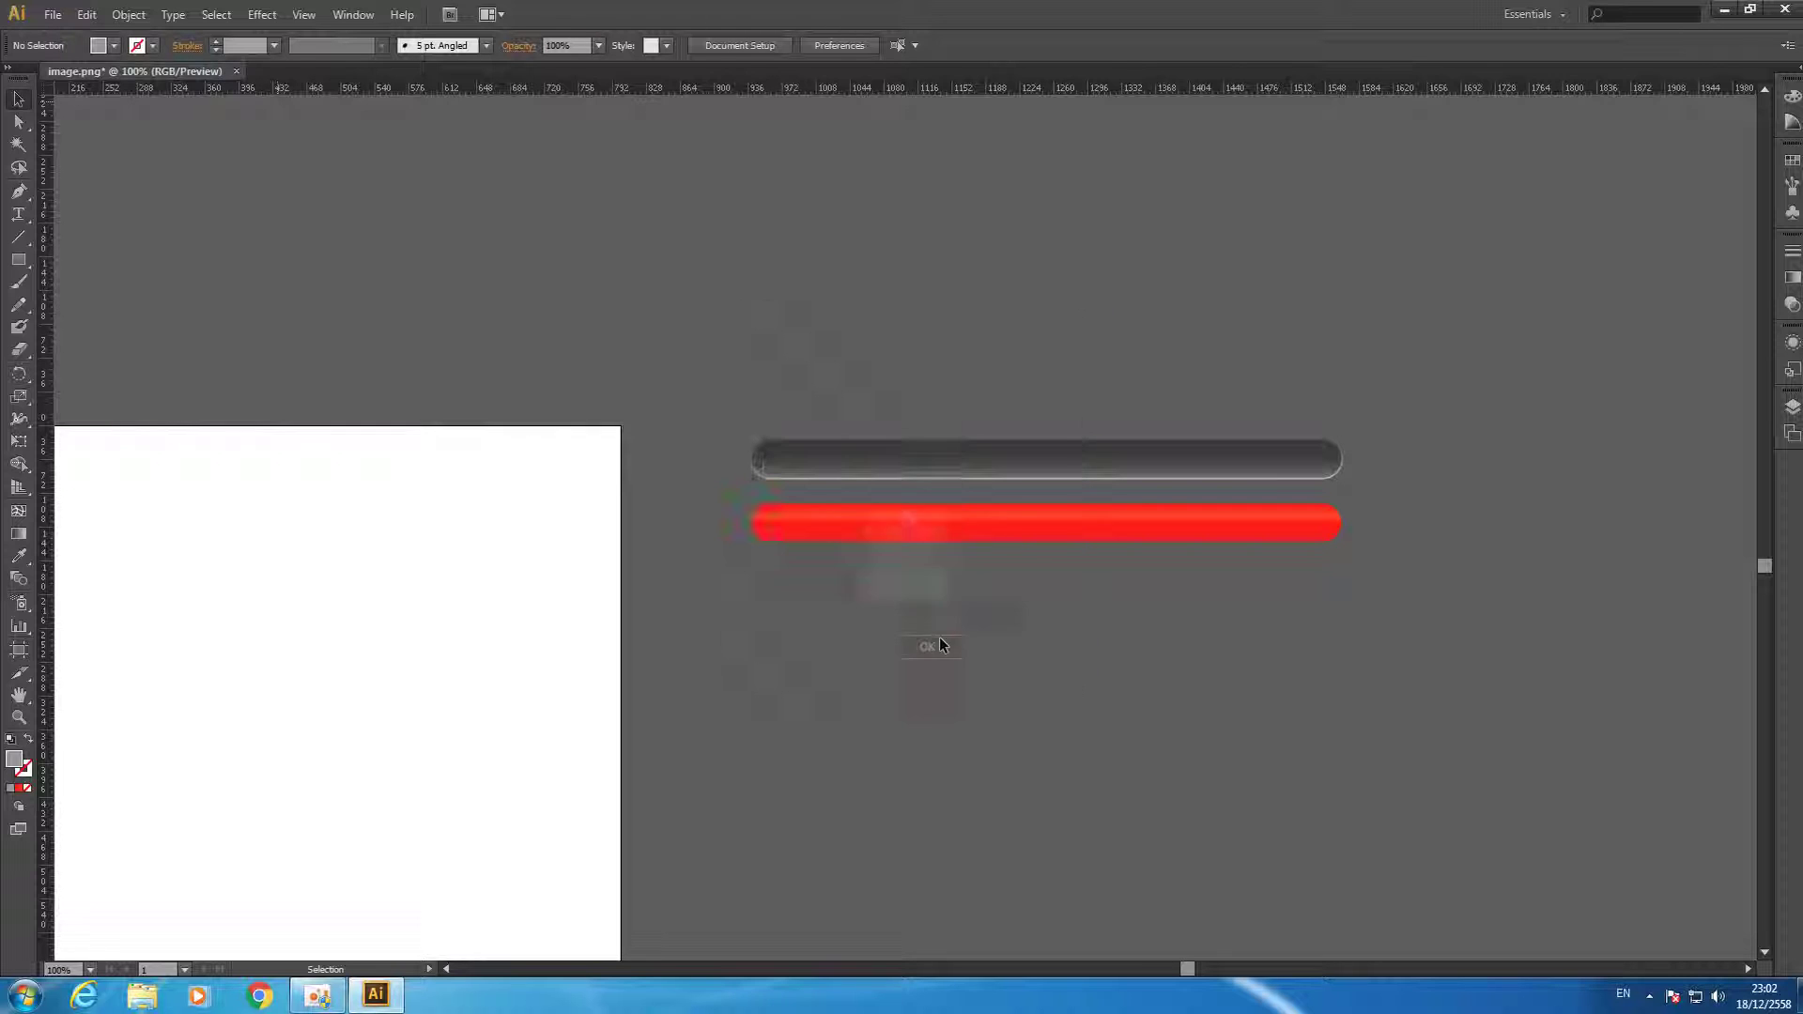
Close the artwork without saving, preview image.png in Photo Viewer, then launch Unity.
click(1784, 9)
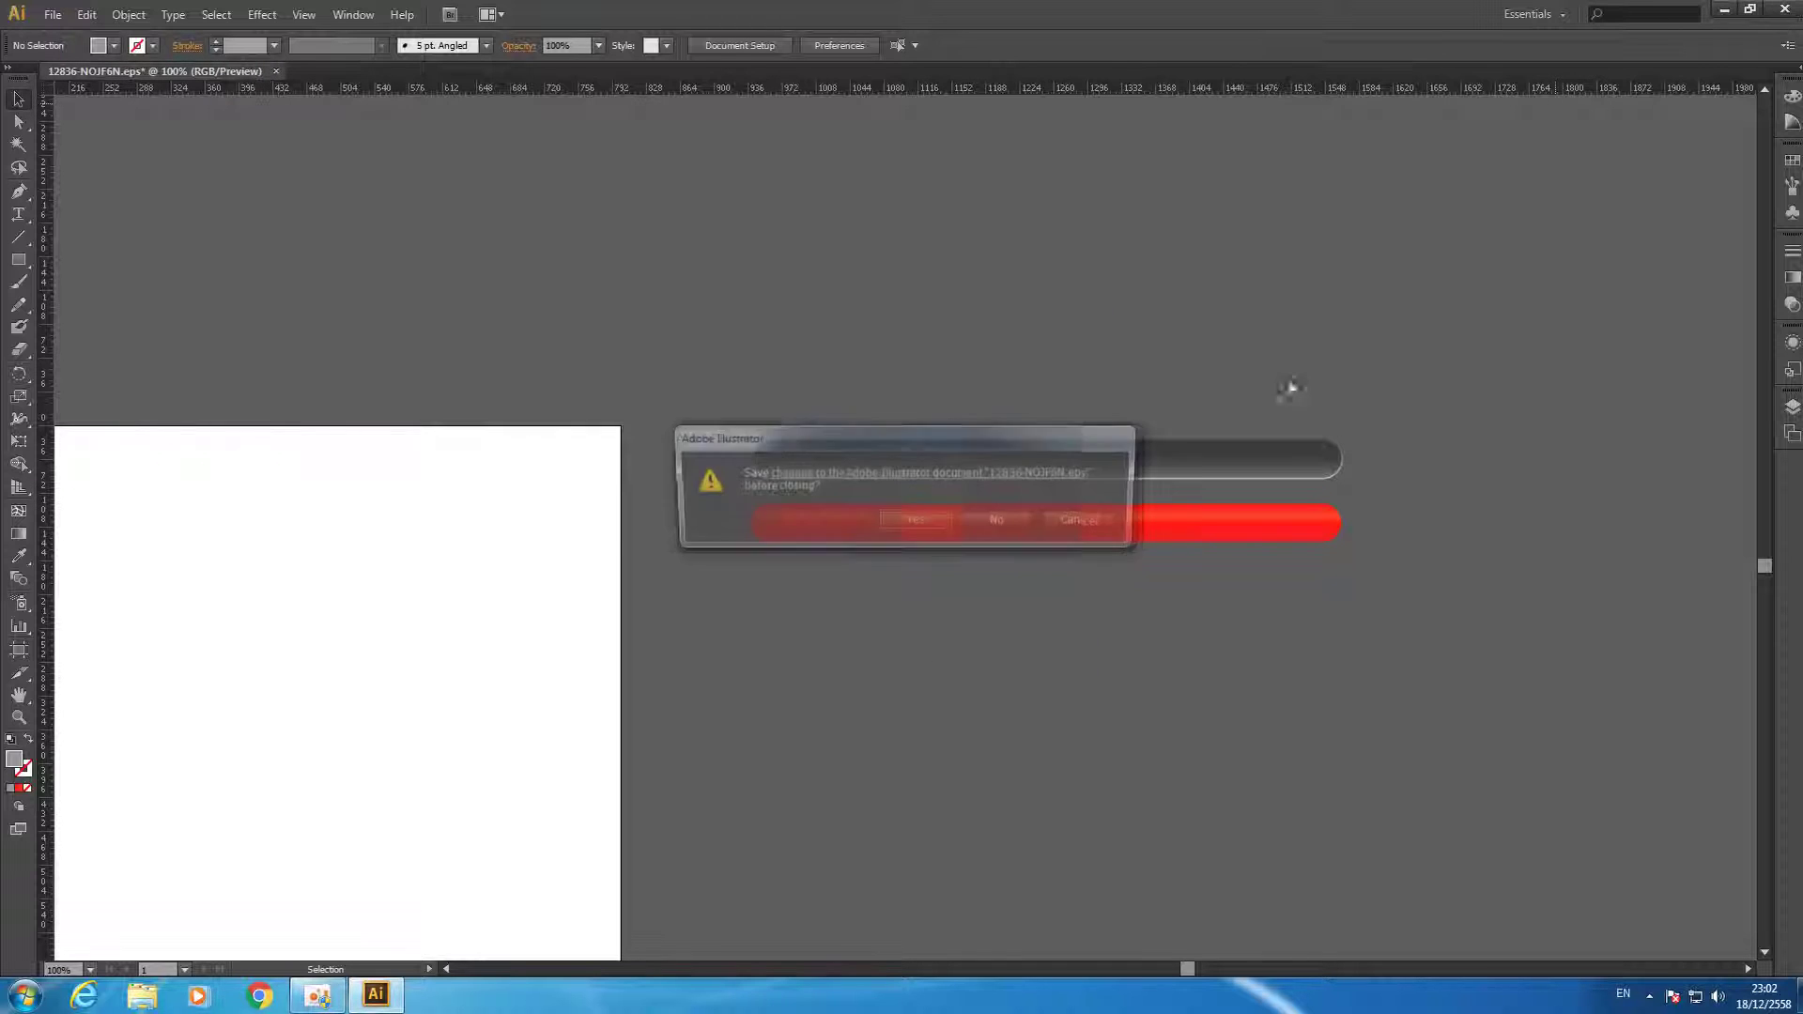
click(997, 519)
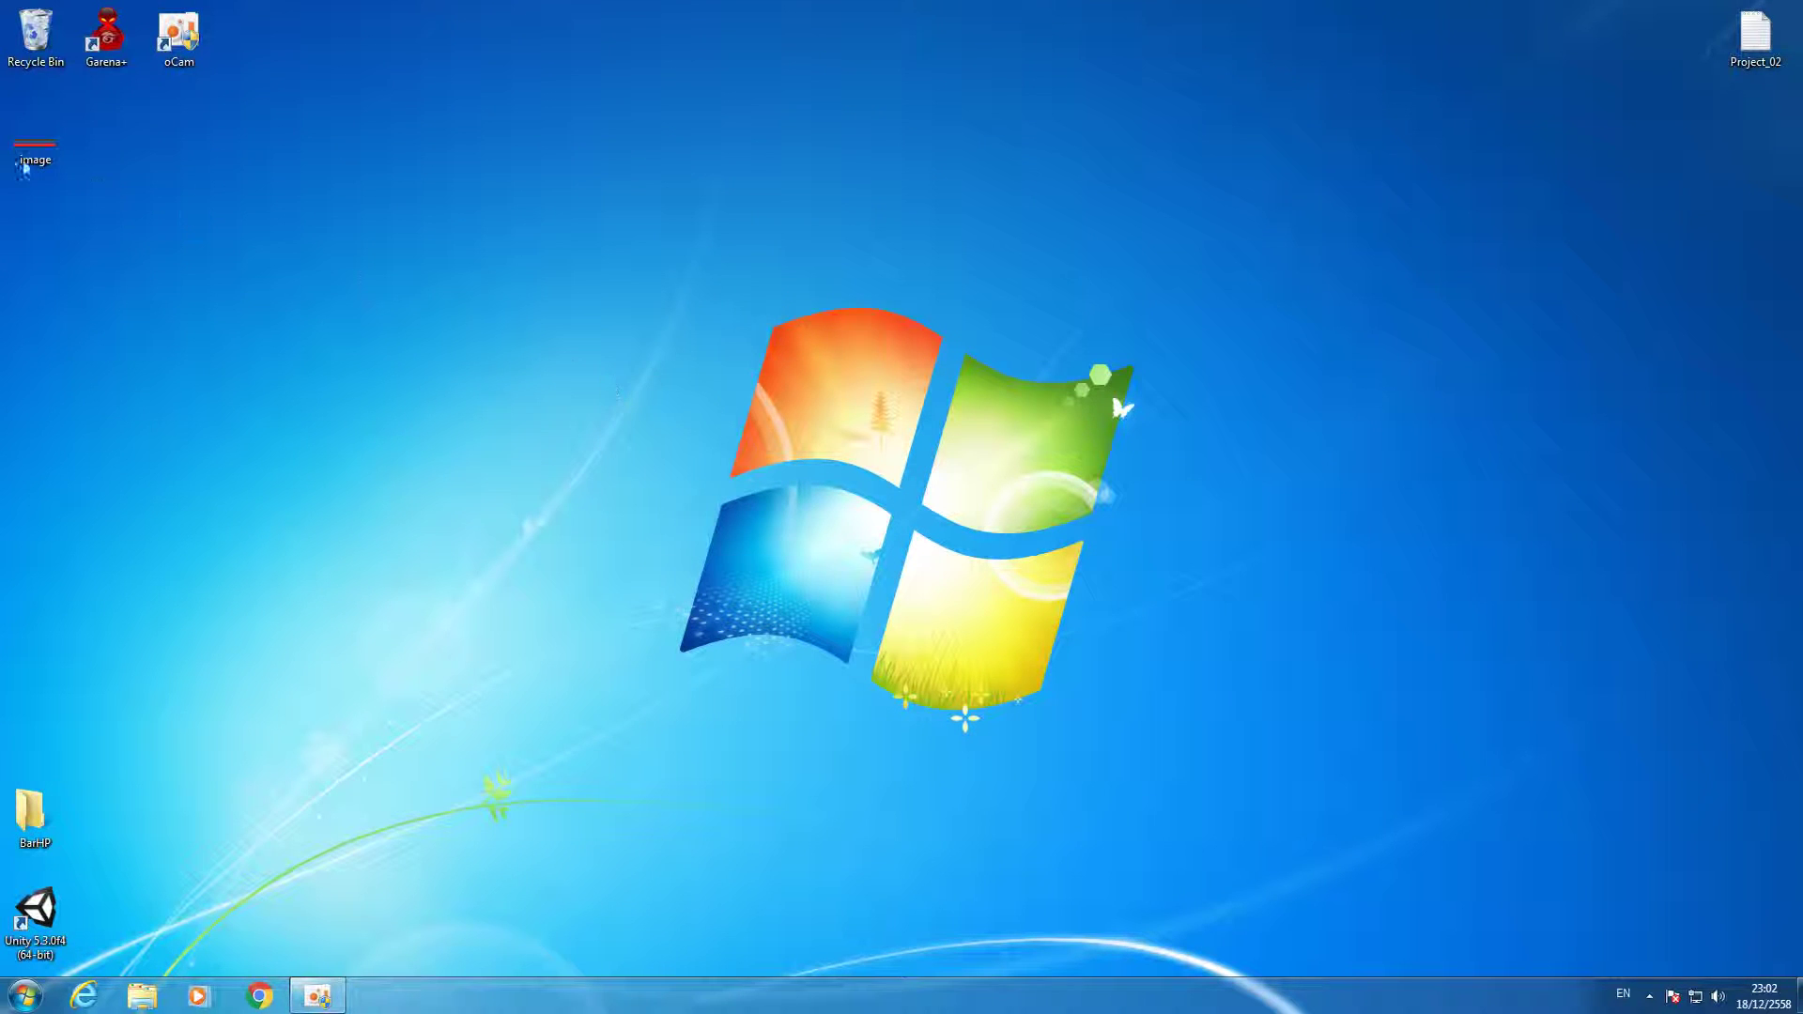
double_click(25, 167)
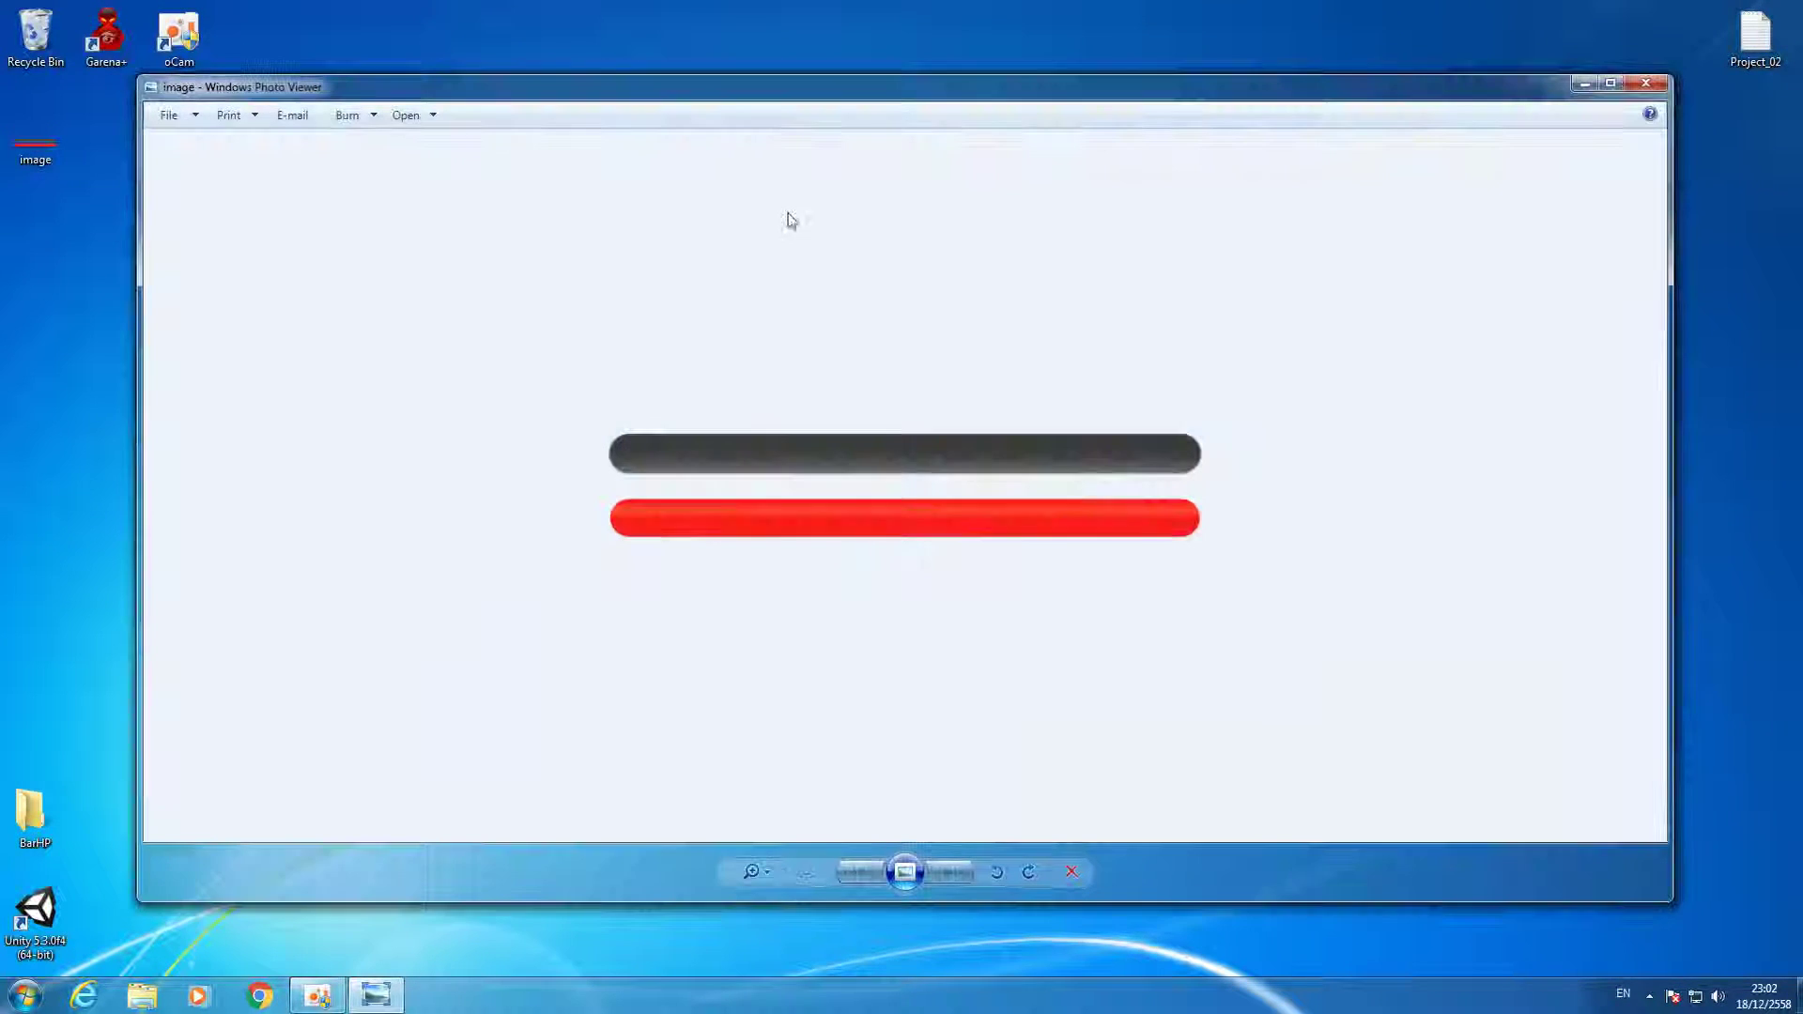
click(1645, 84)
double_click(35, 909)
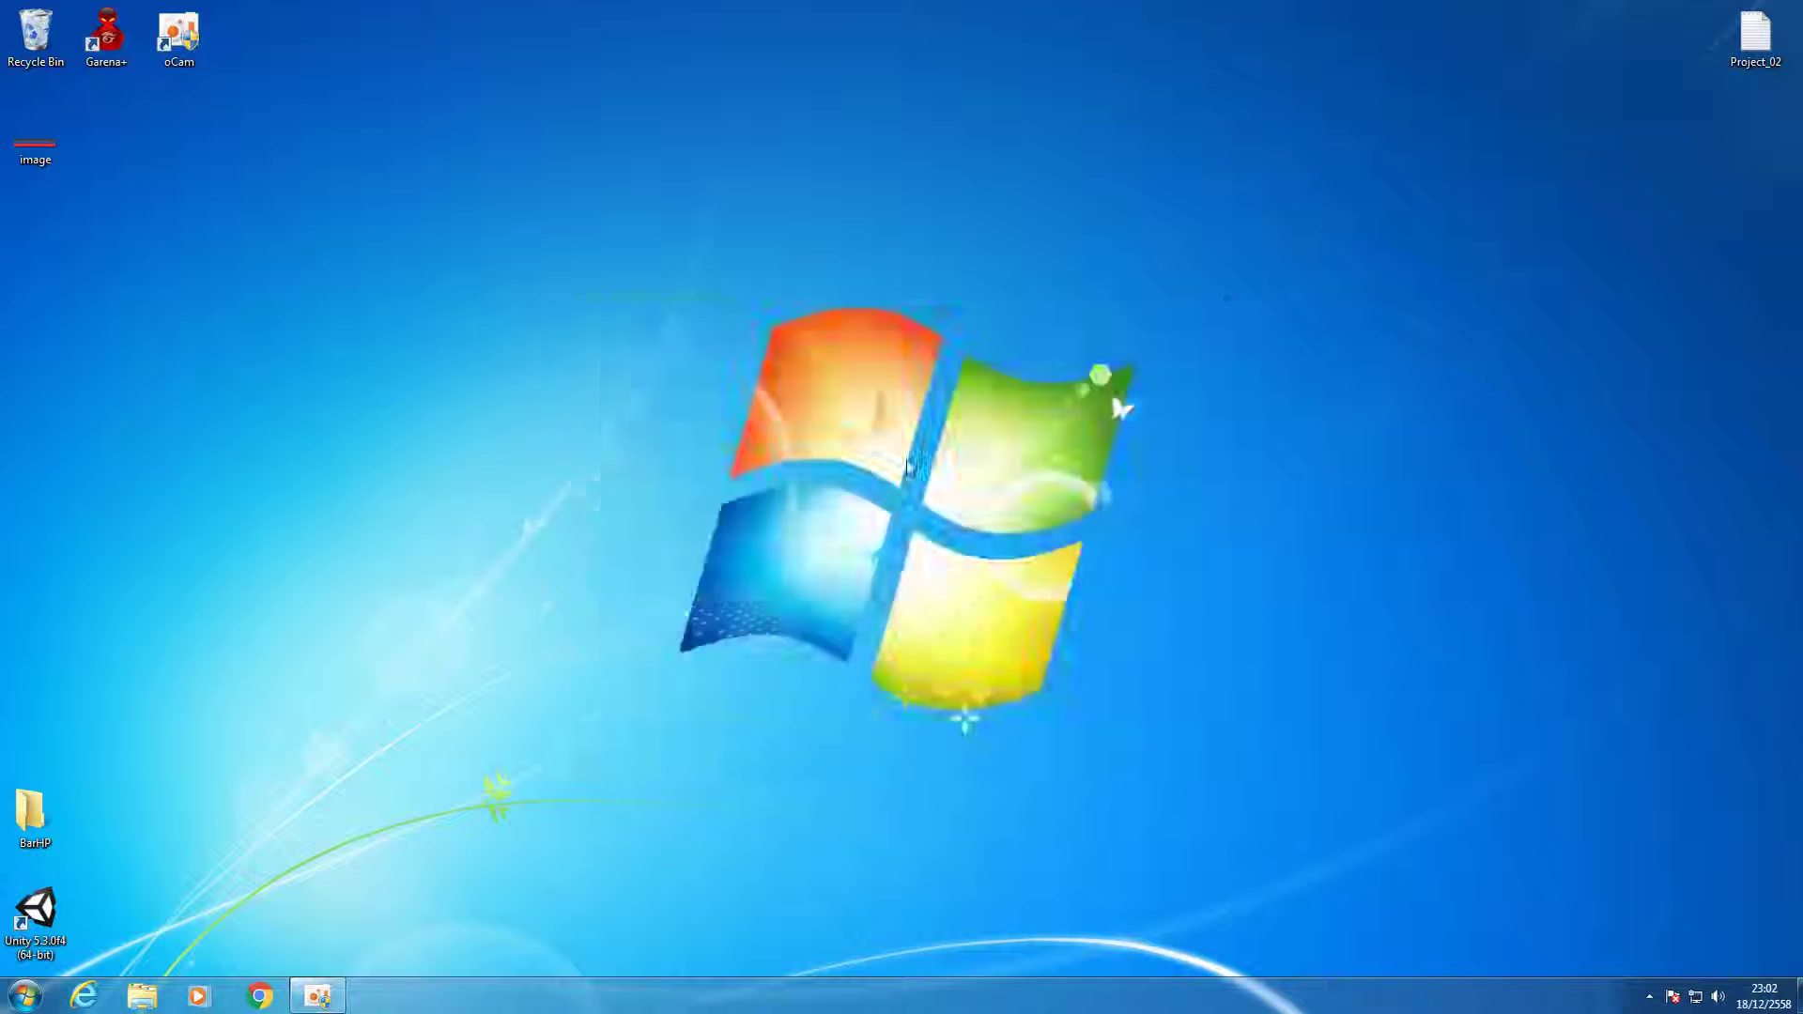
Create a 3D project named HealthTest in the desktop BarHP folder.
click(866, 540)
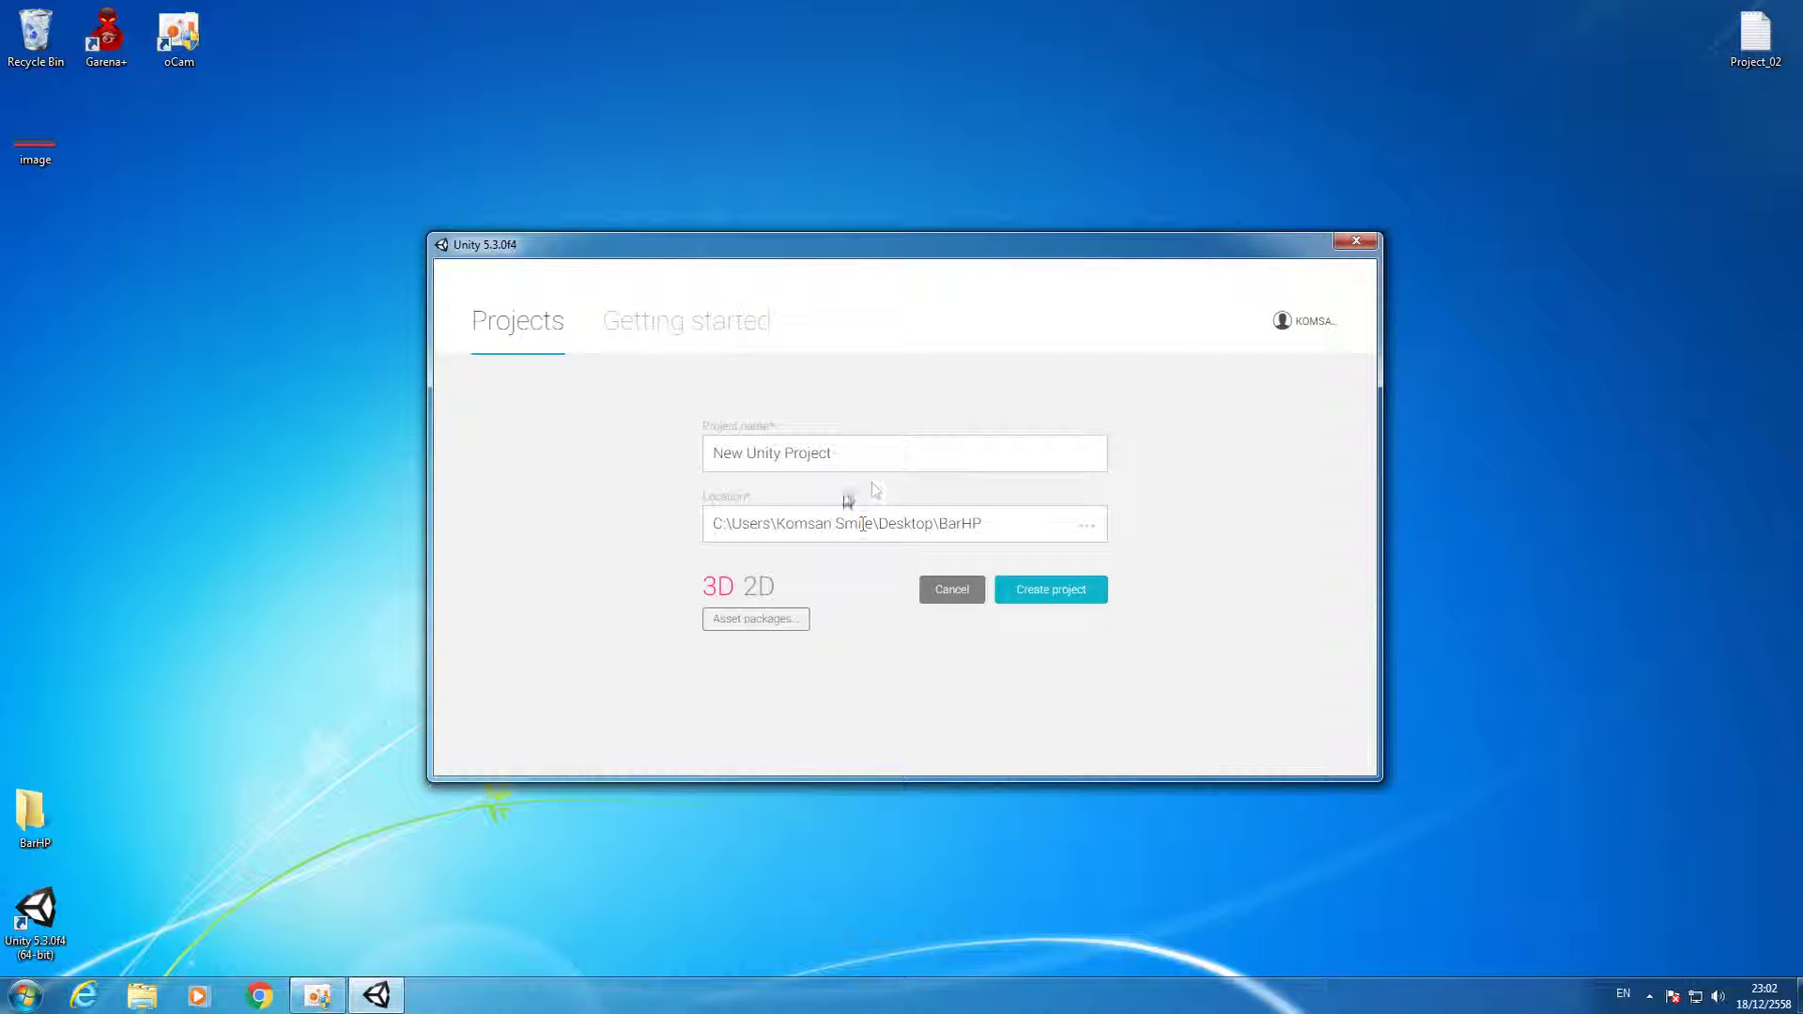
click(1083, 523)
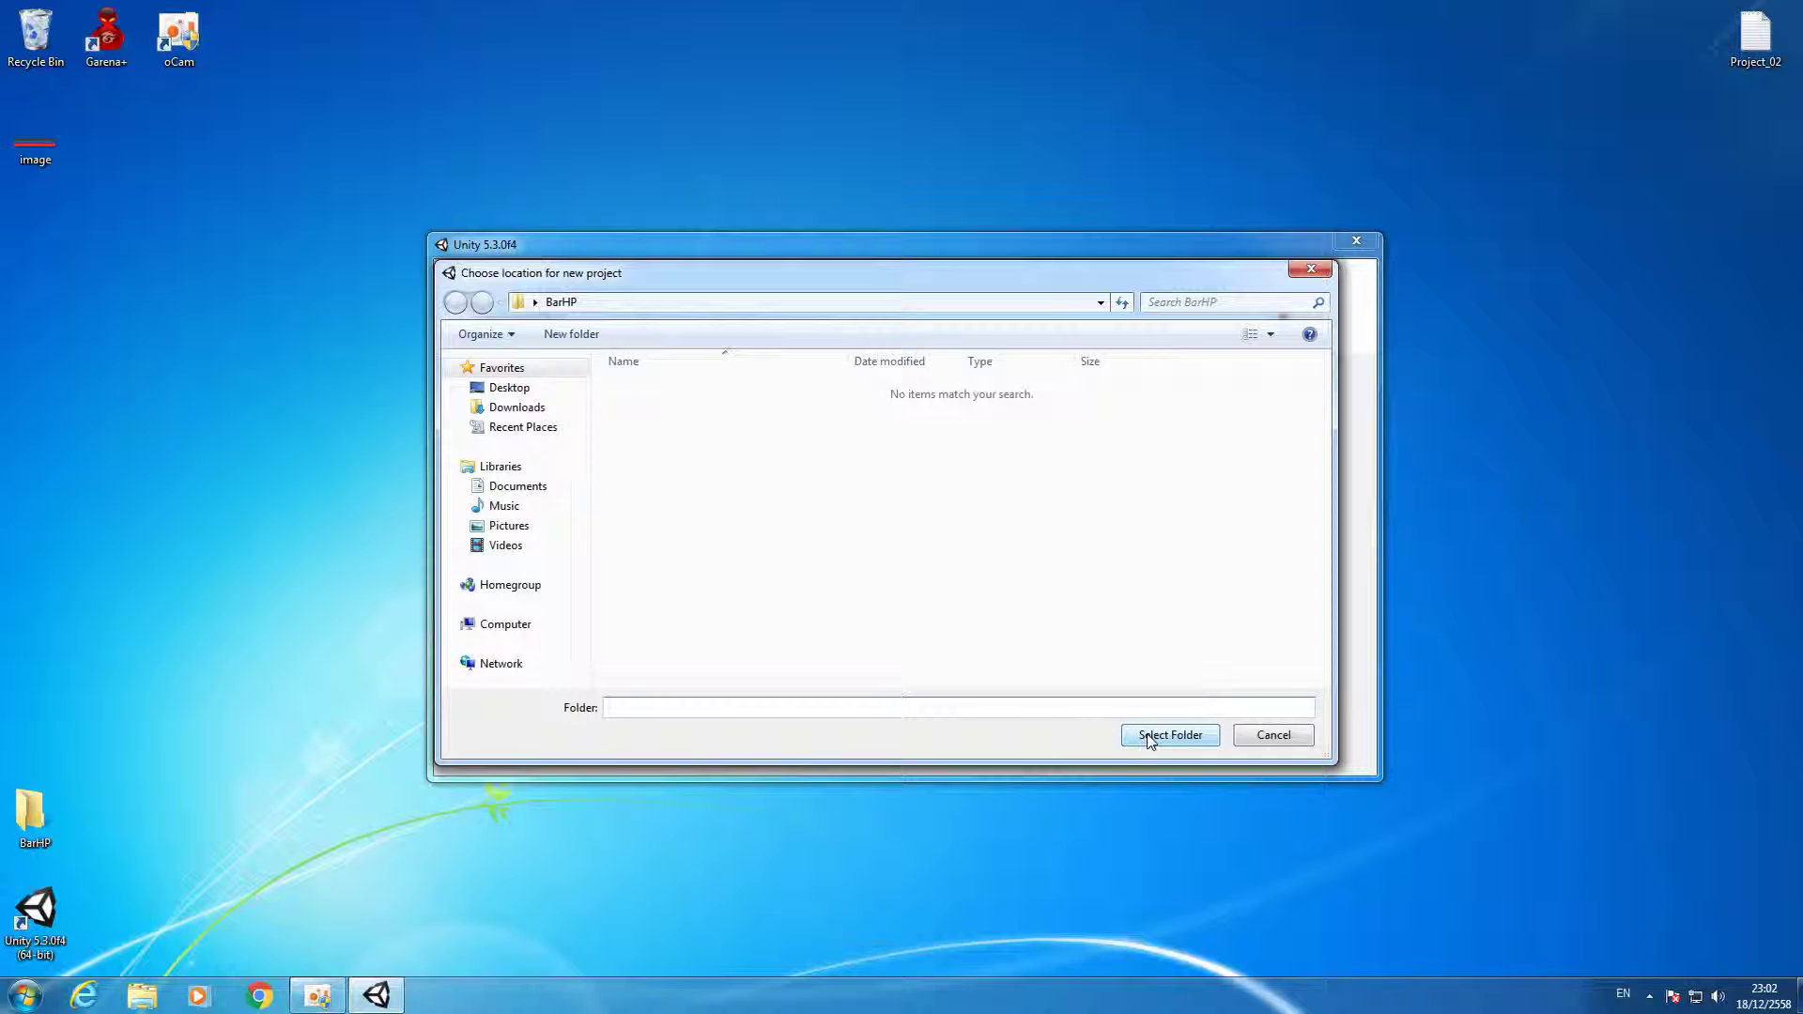
click(1180, 737)
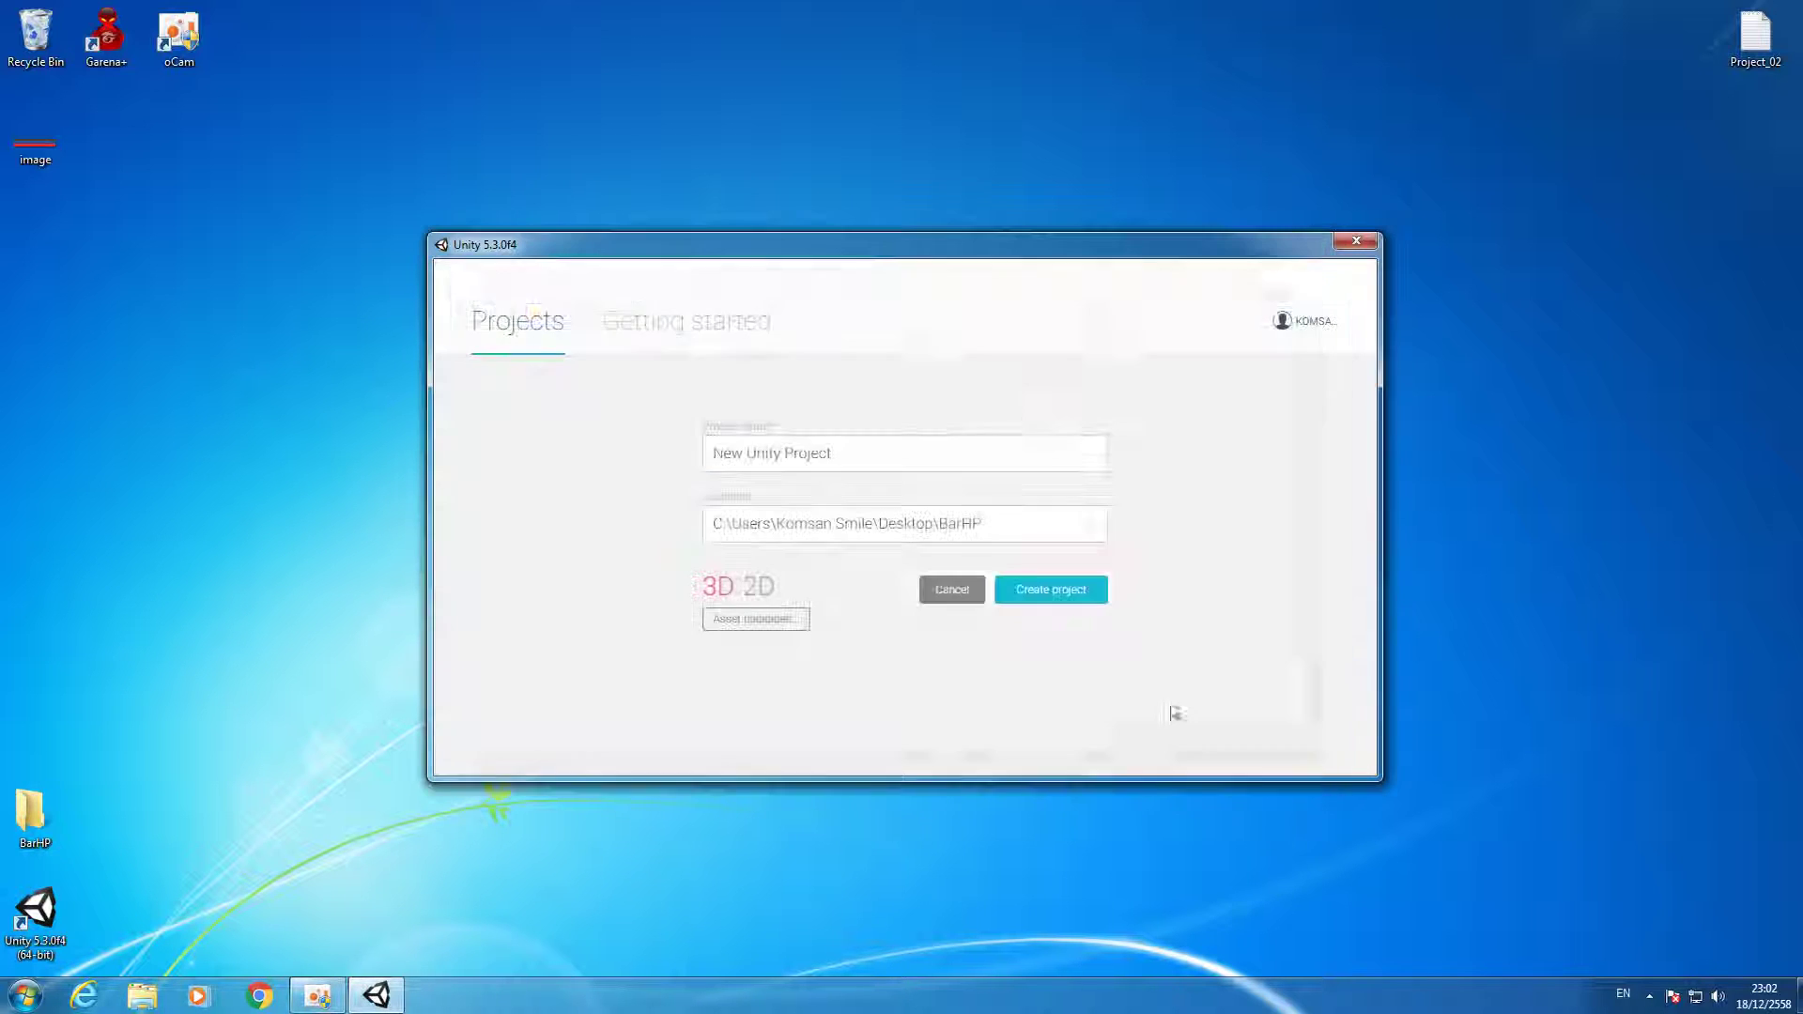
drag(874, 454, 631, 445)
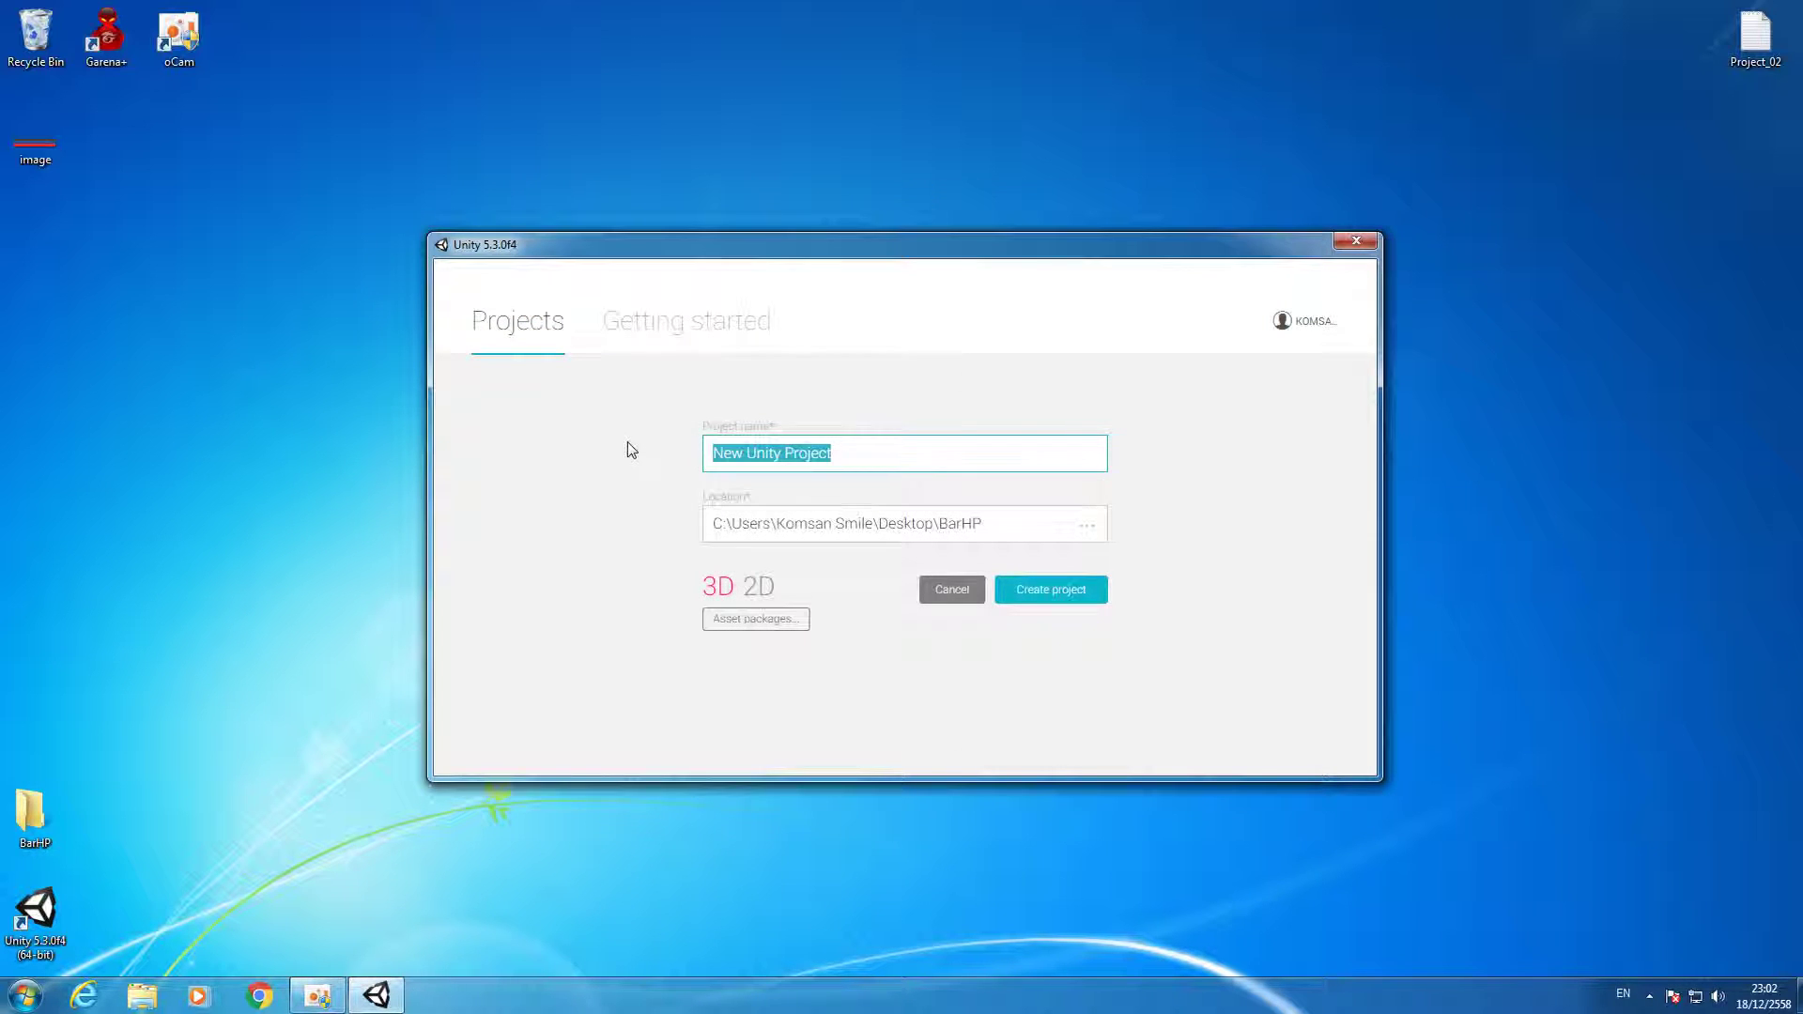
text(Bar)
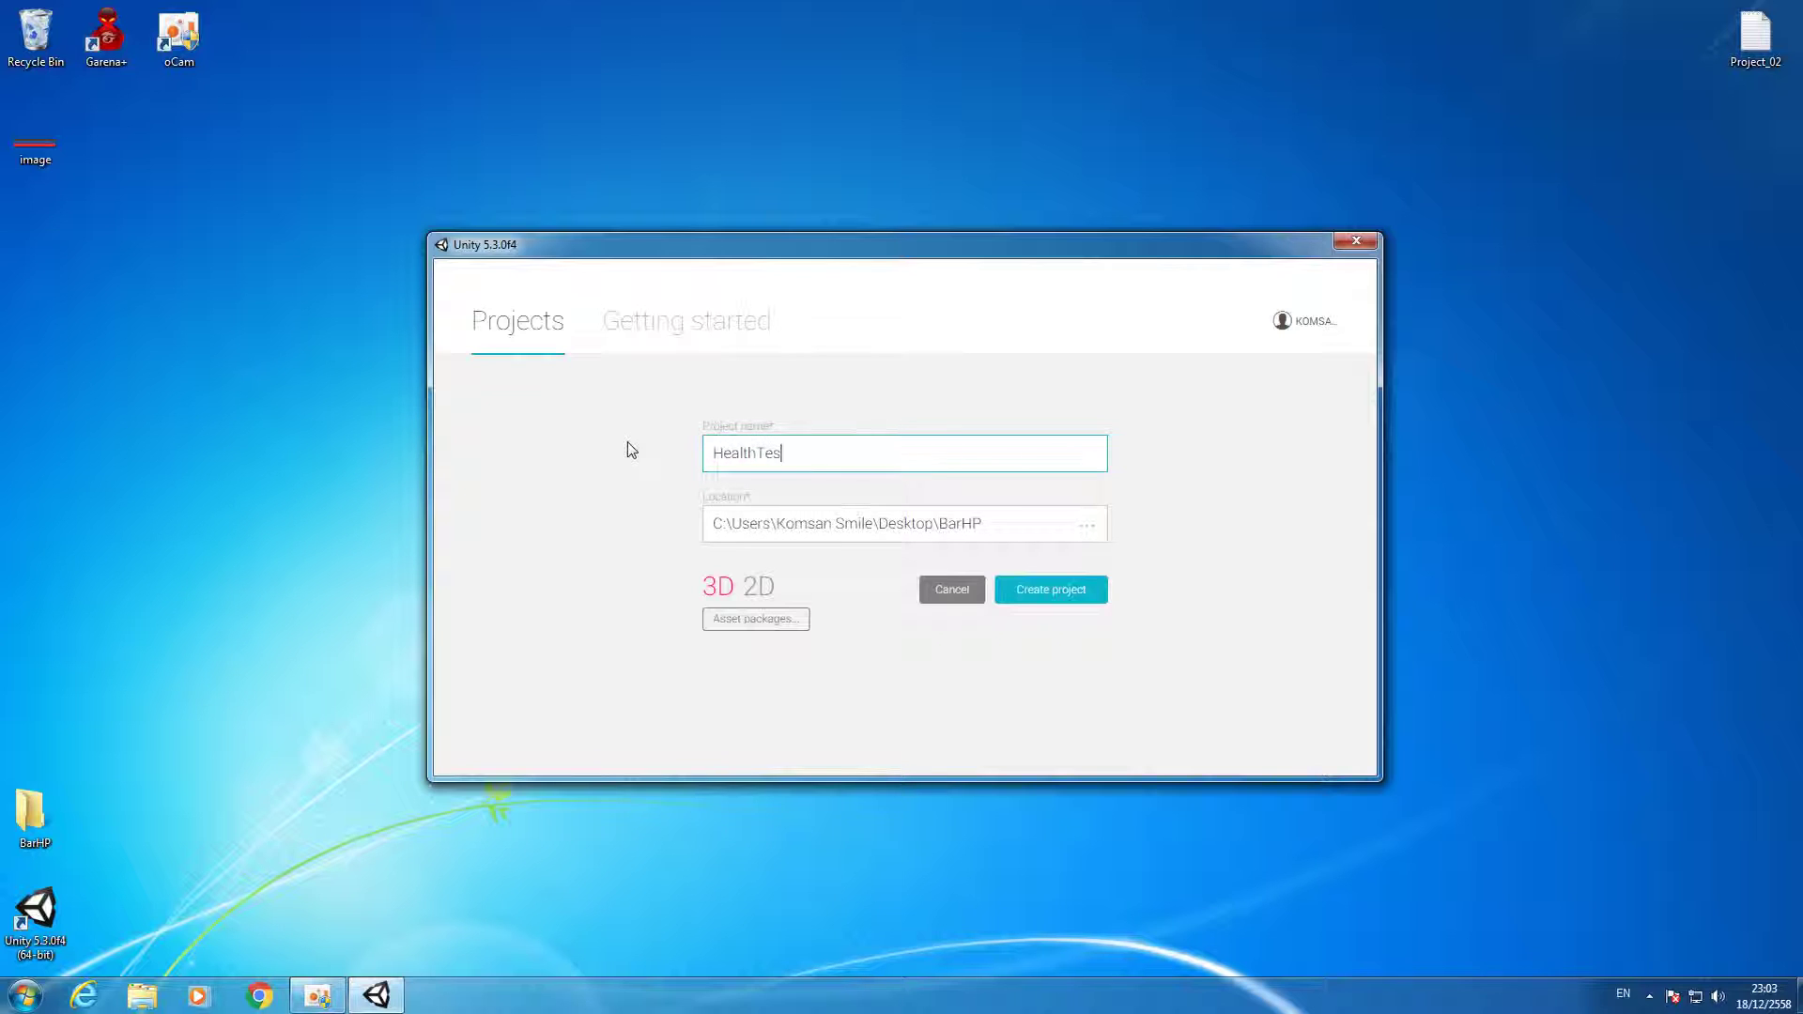
click(719, 599)
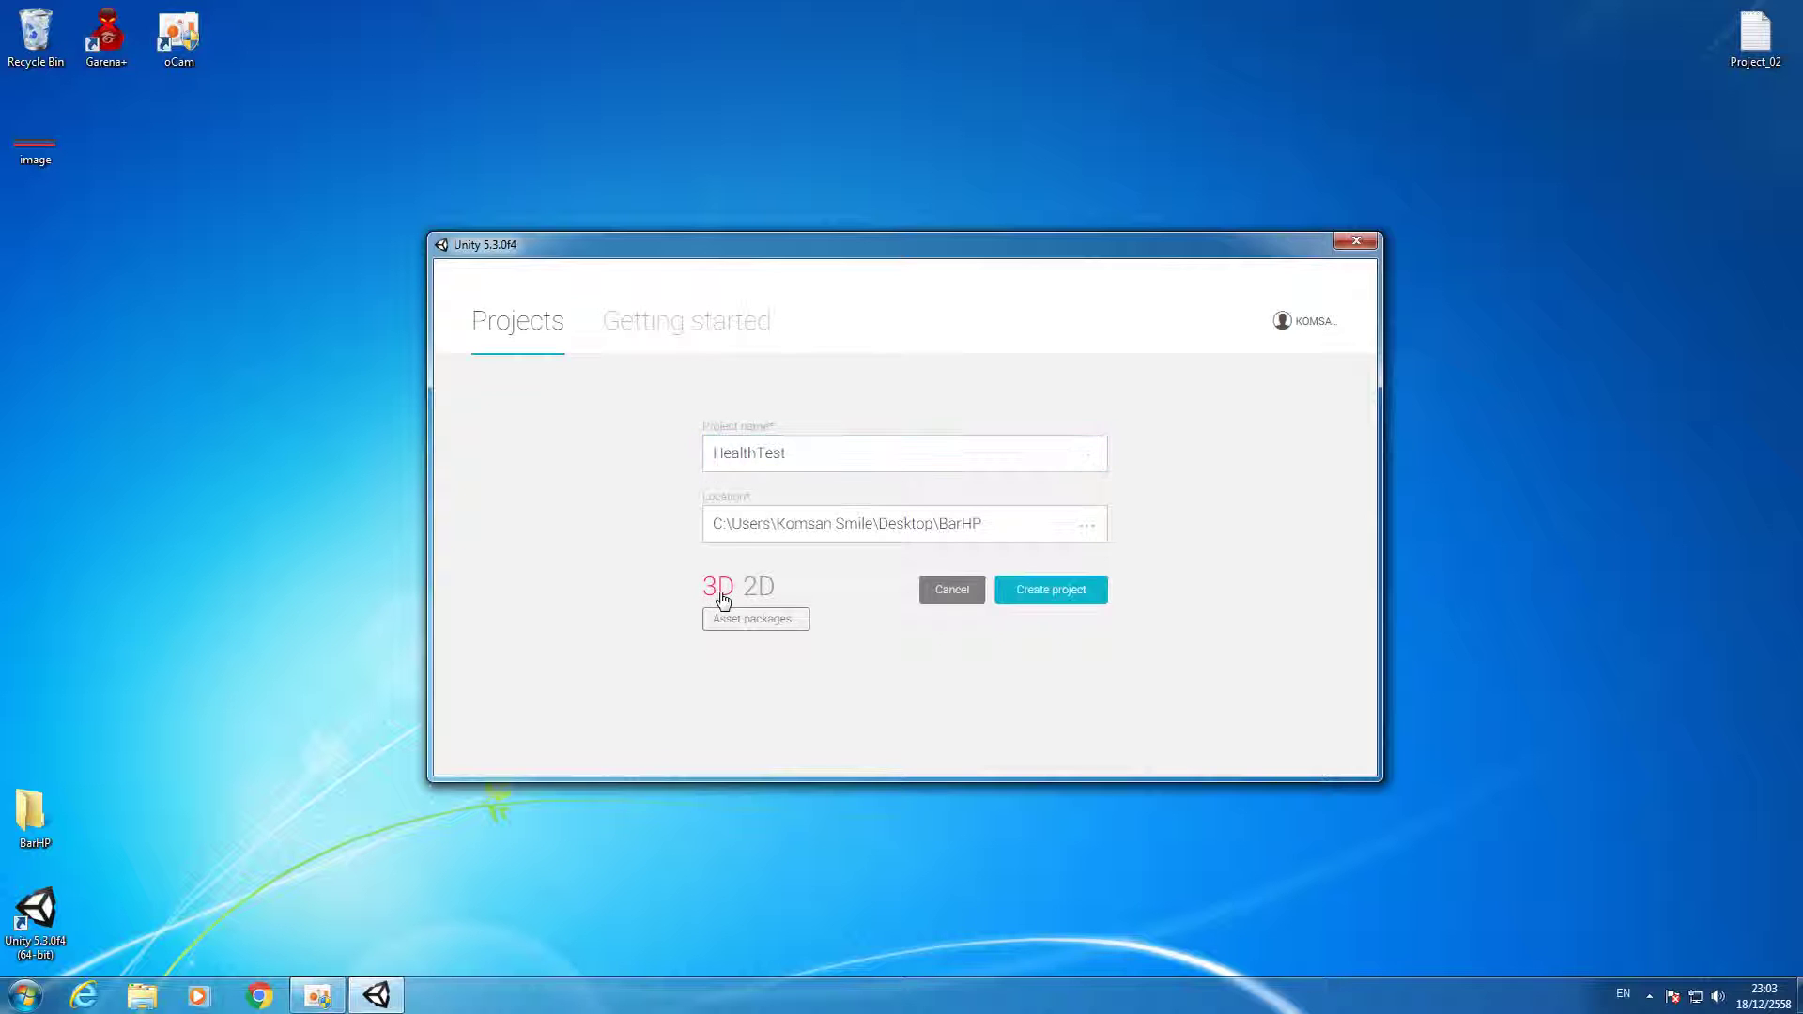
click(1052, 597)
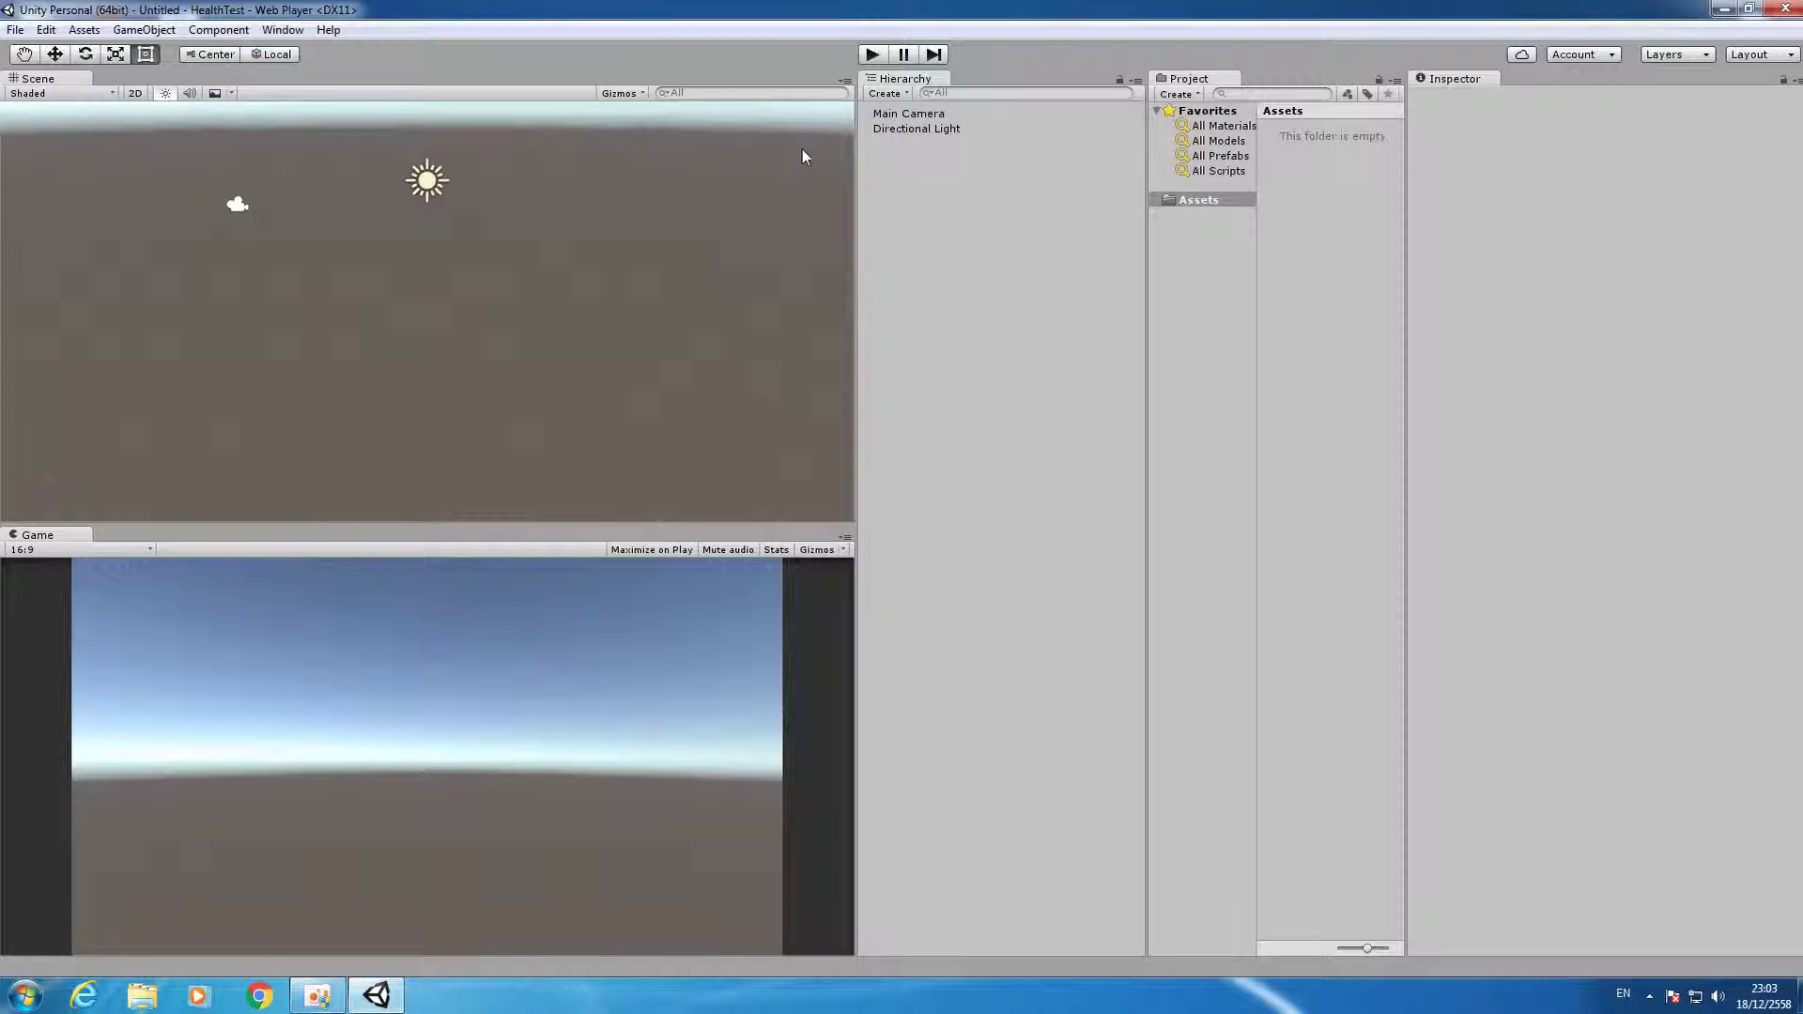
Add a cube to the scene and scale it up to about 1.77.
click(887, 93)
mouse_move(944, 156)
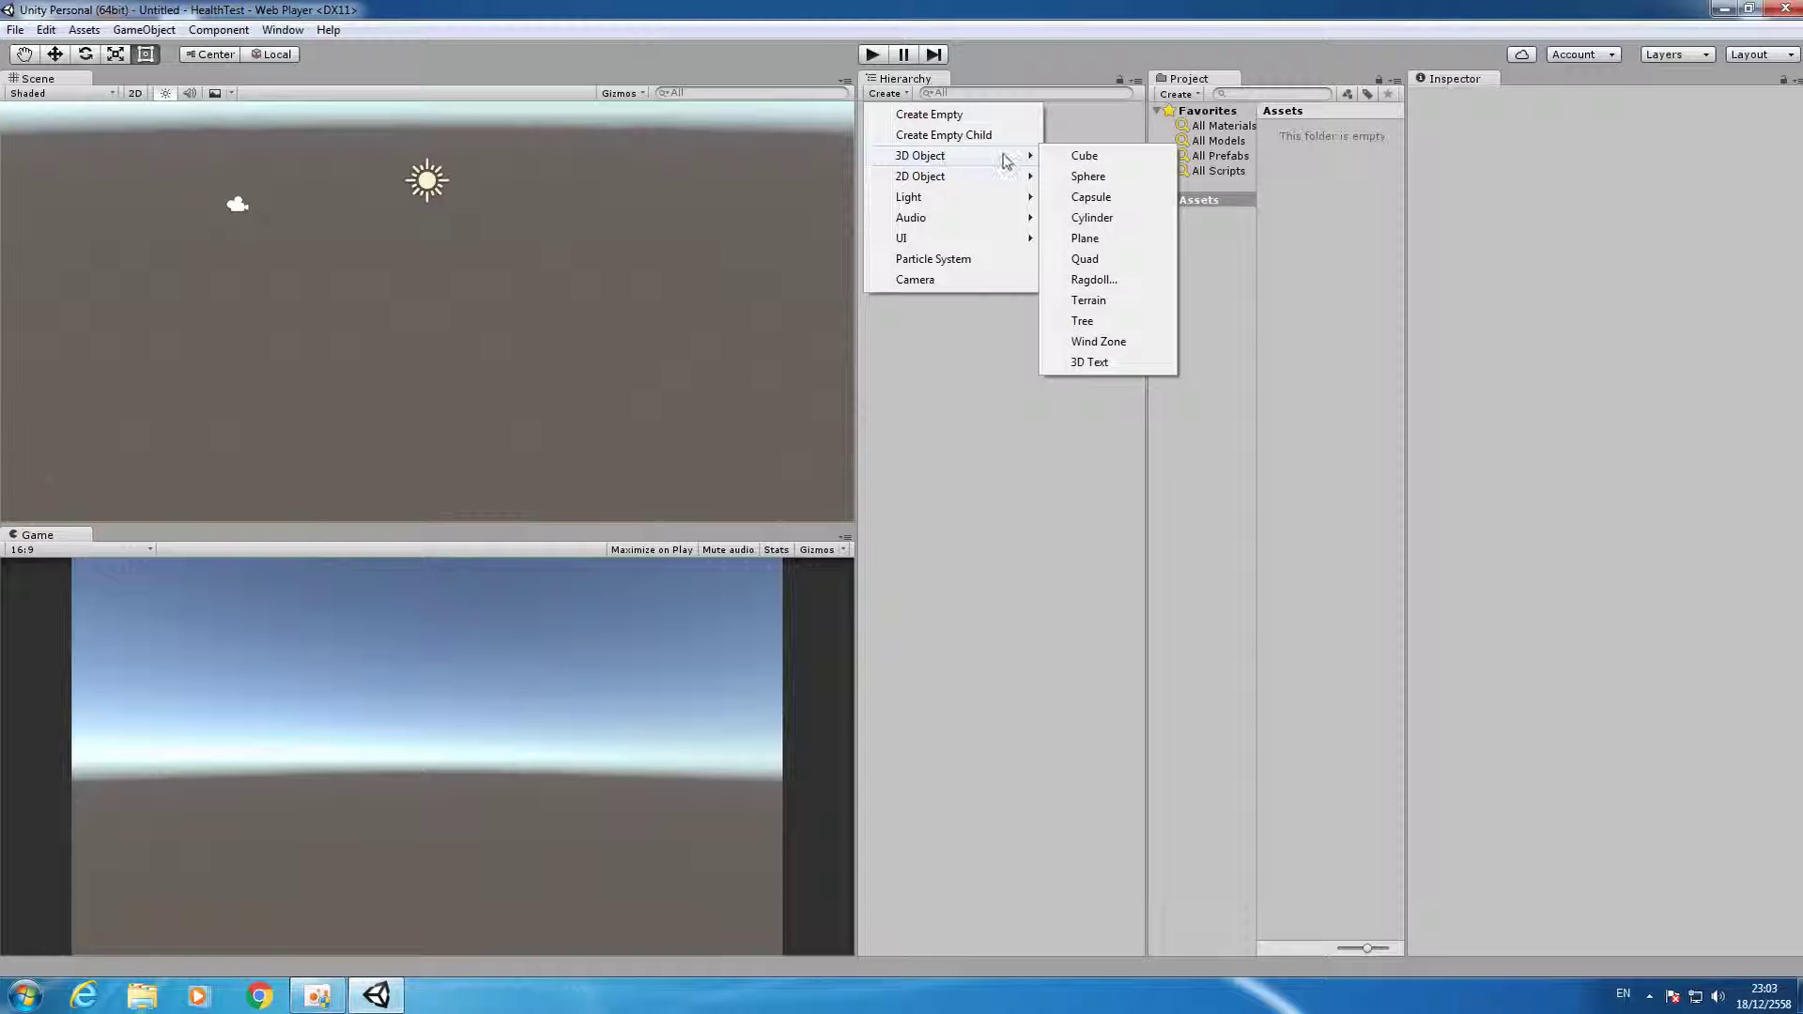
click(1084, 156)
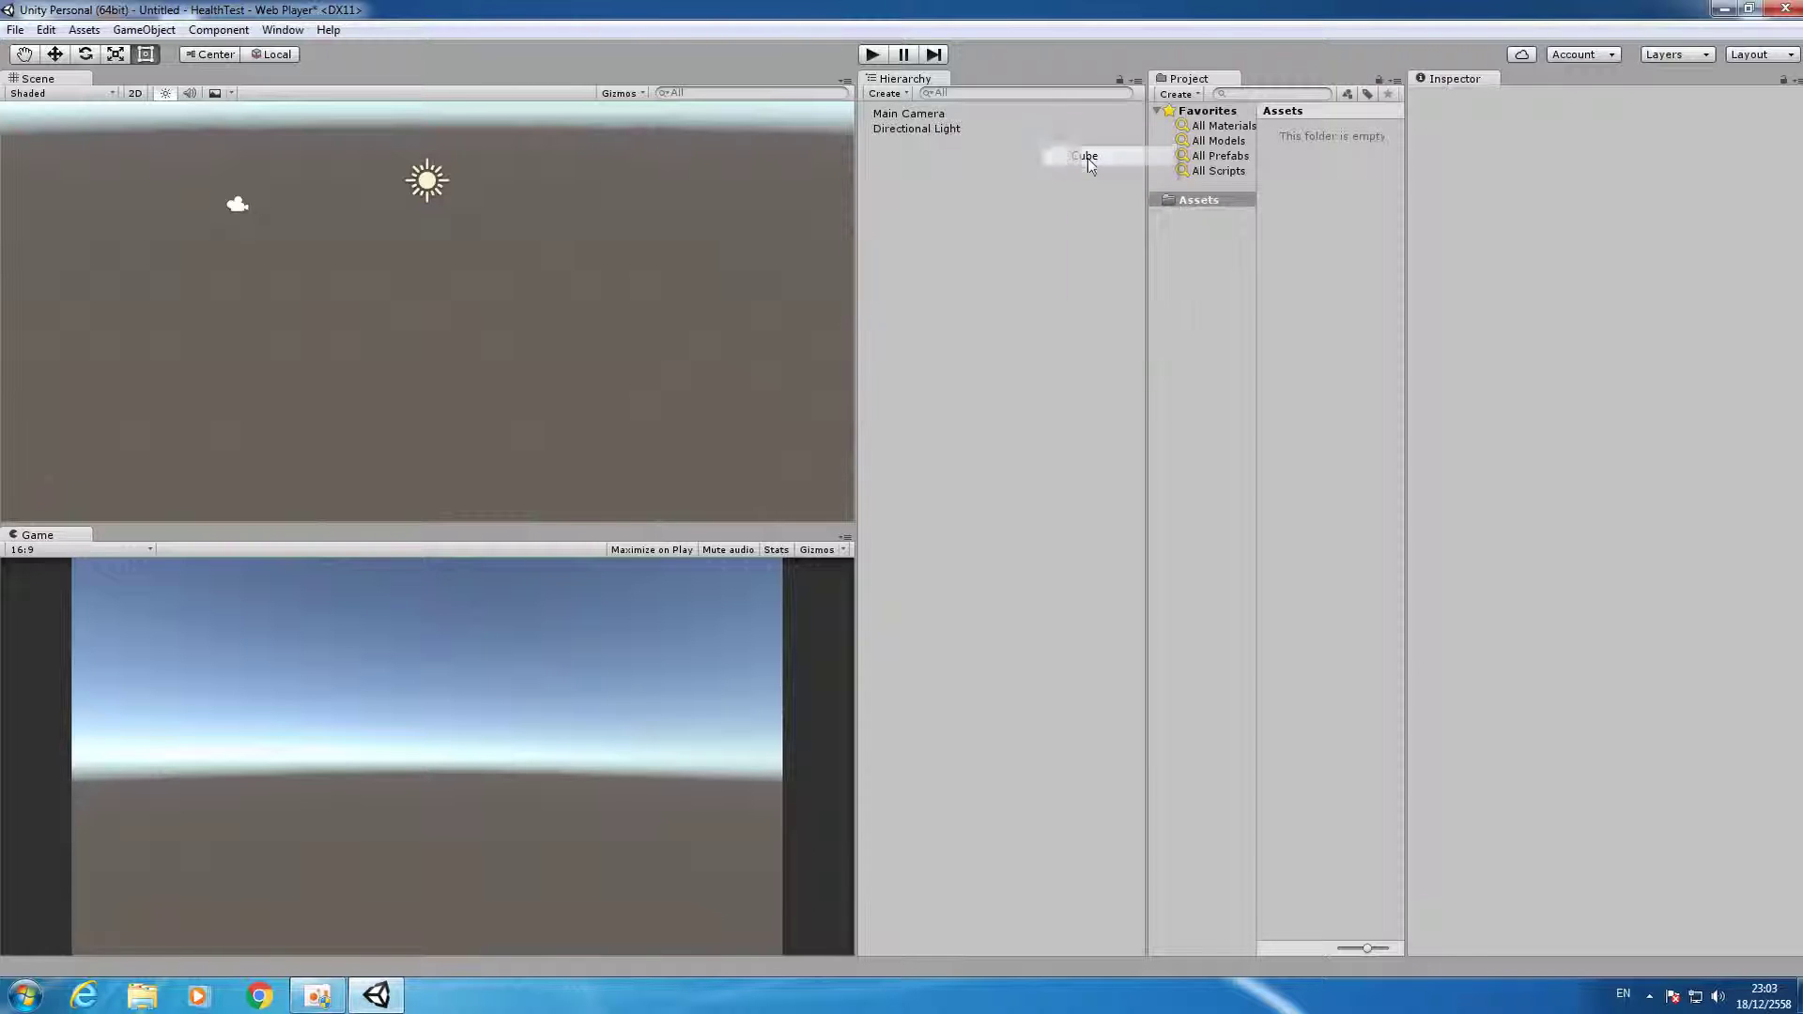
key(f)
key(r)
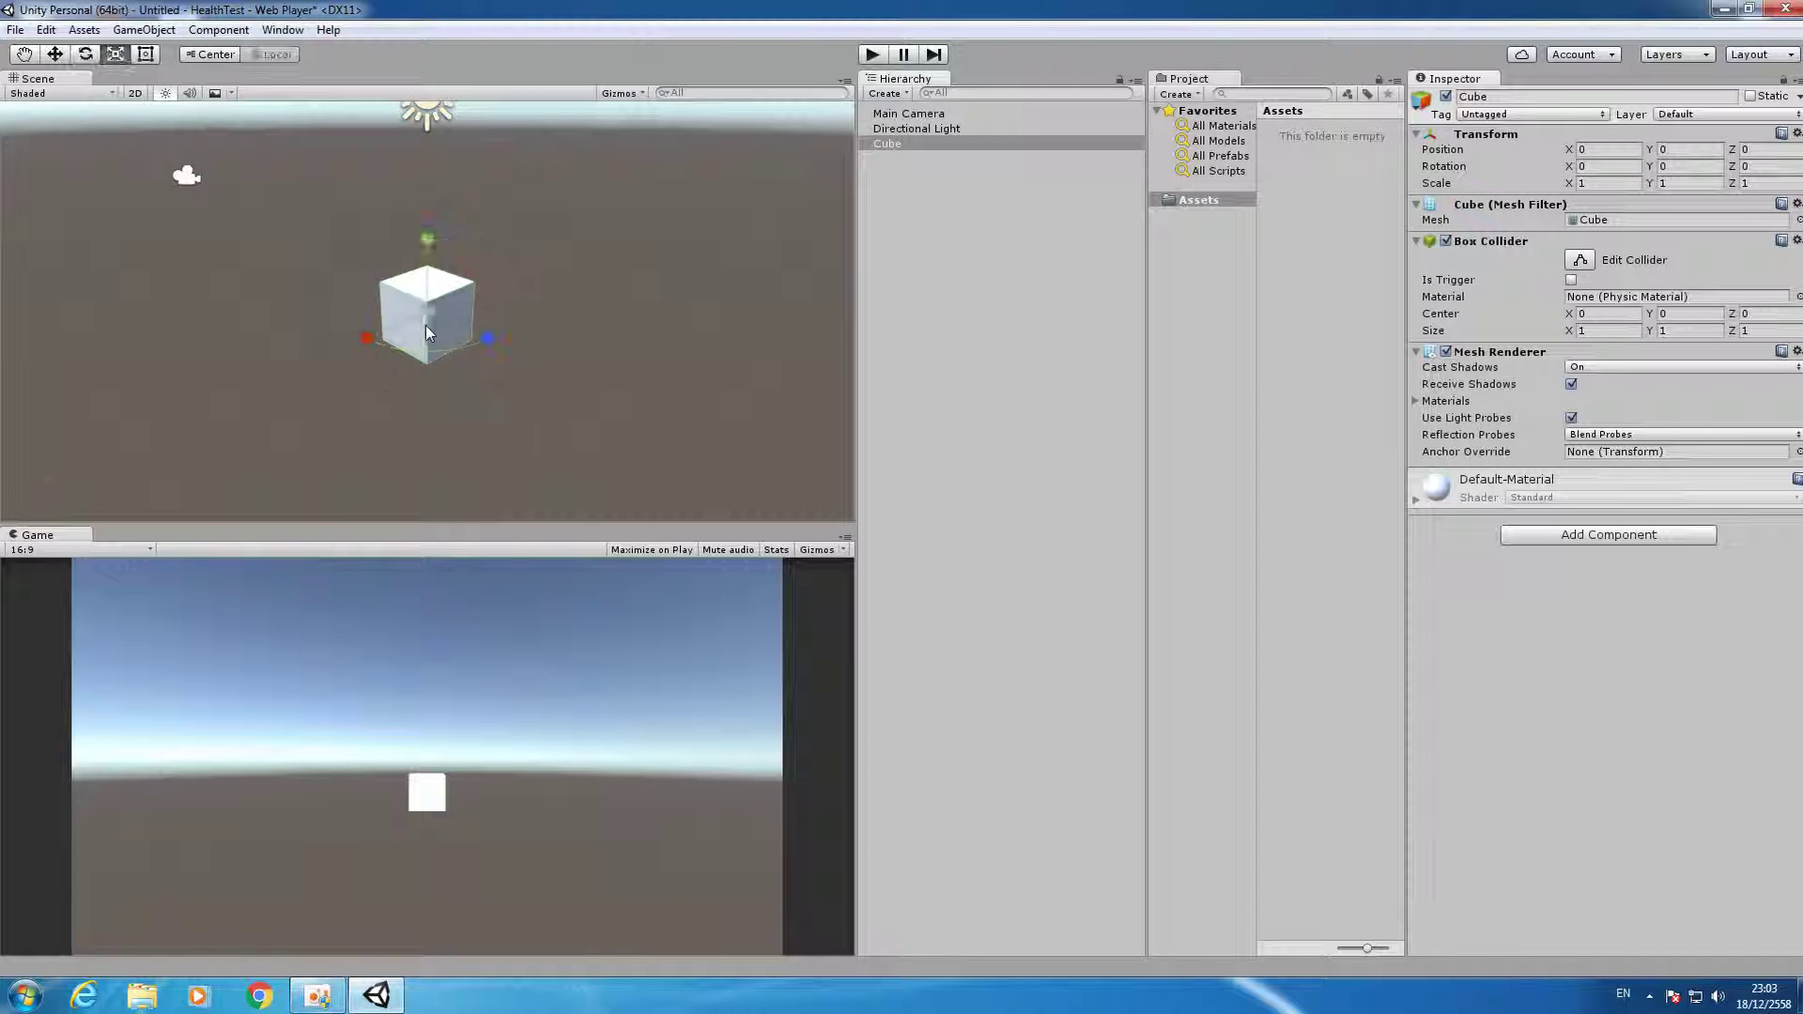
drag(427, 312, 428, 246)
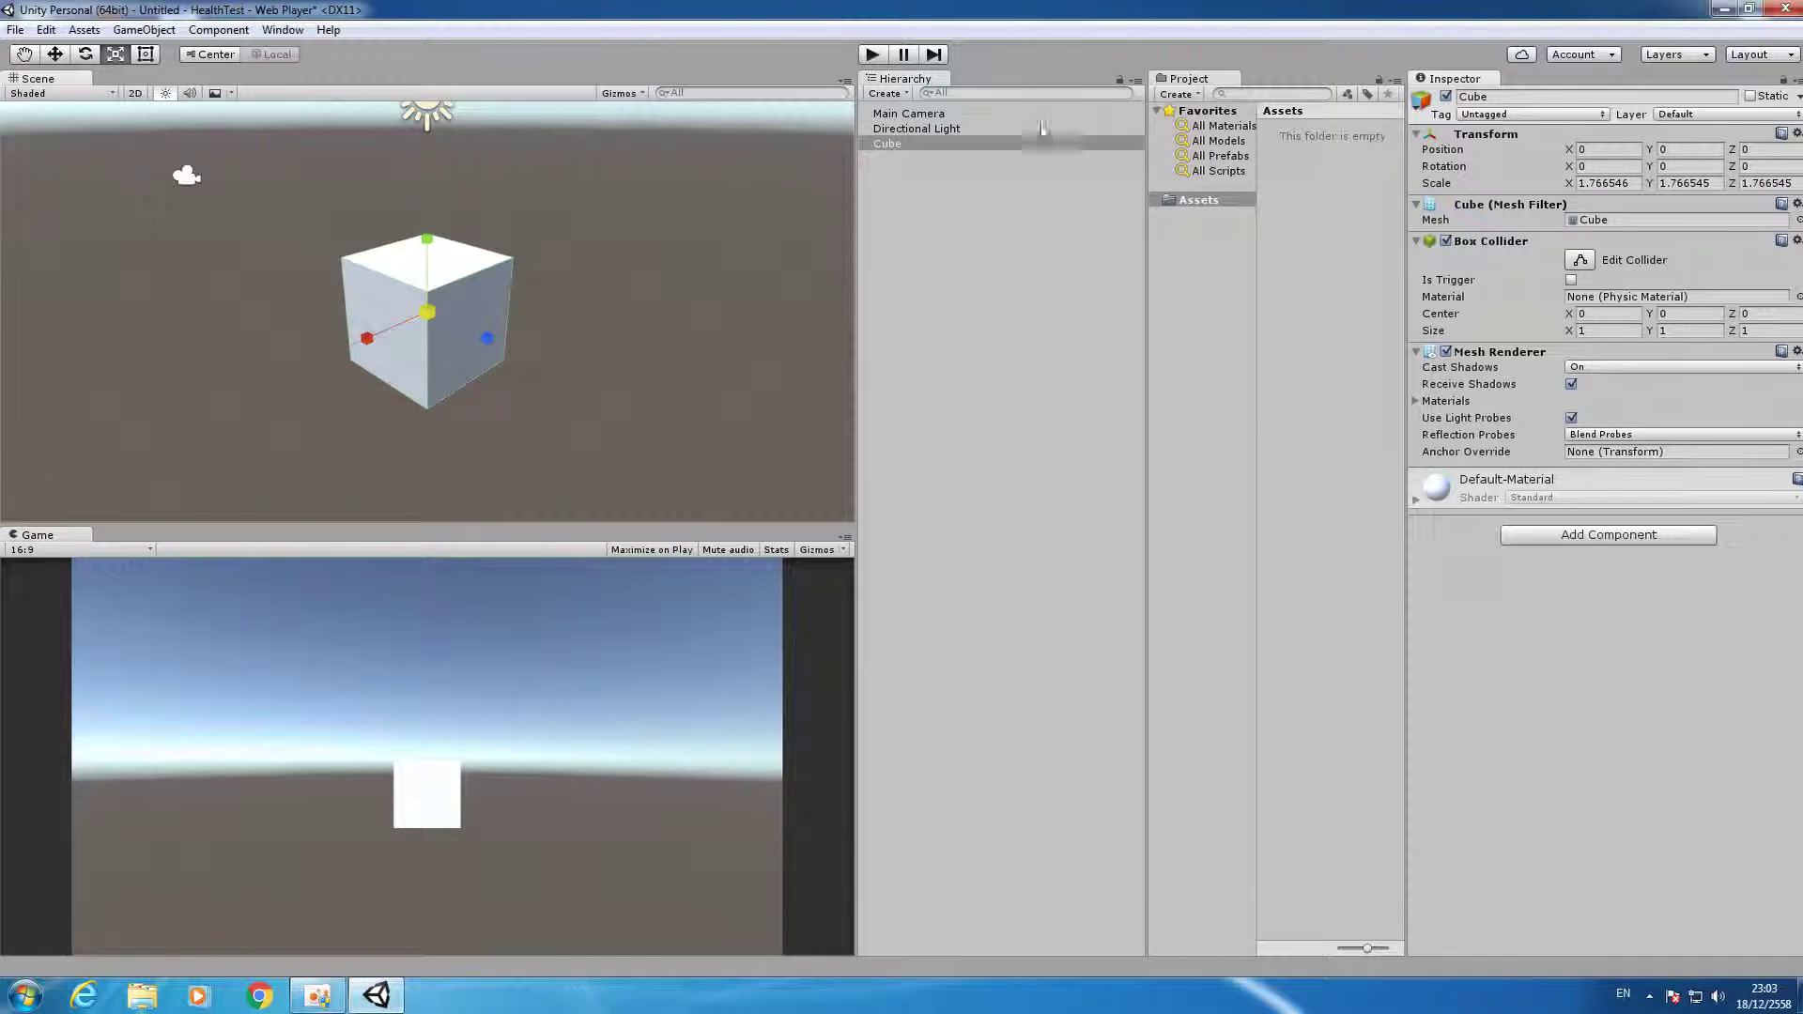
click(894, 201)
click(897, 151)
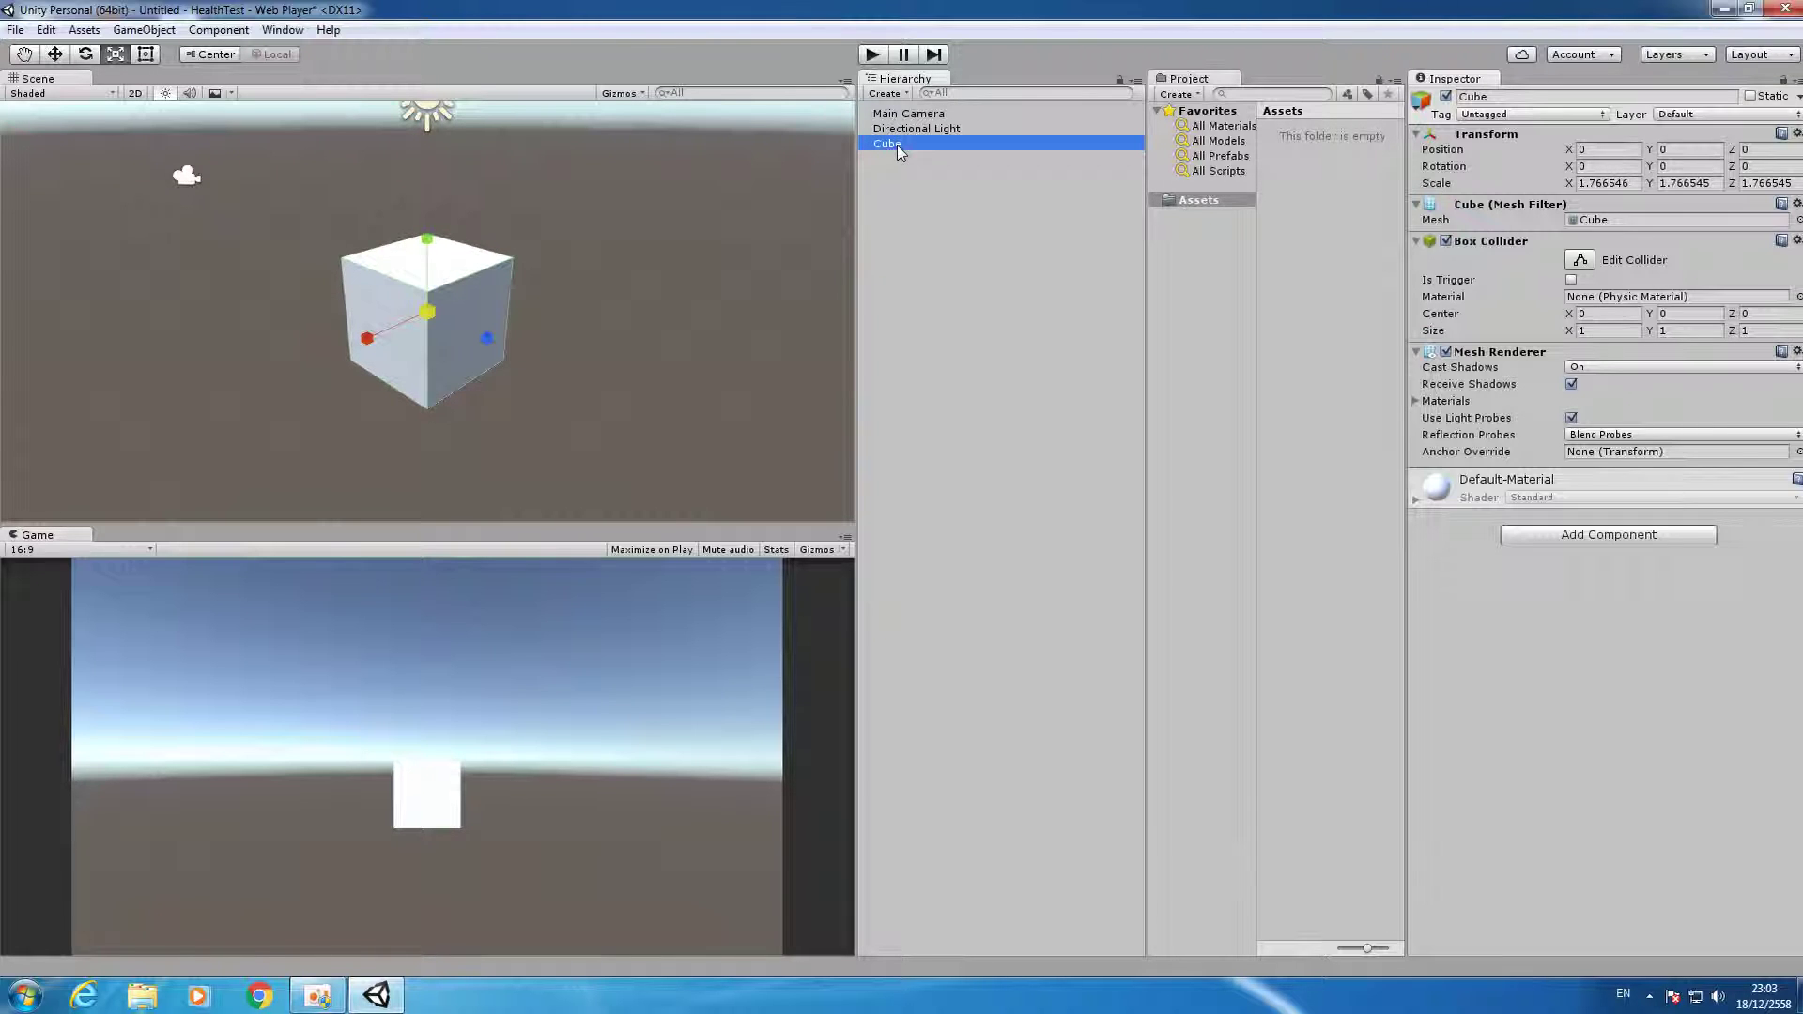
Duplicate the cube as Cube (1) and move the two cubes apart, left and right.
key(ctrl+d)
key(w)
mouse_move(397, 353)
mouse_down()
mouse_move(252, 415)
mouse_move(479, 380)
mouse_up()
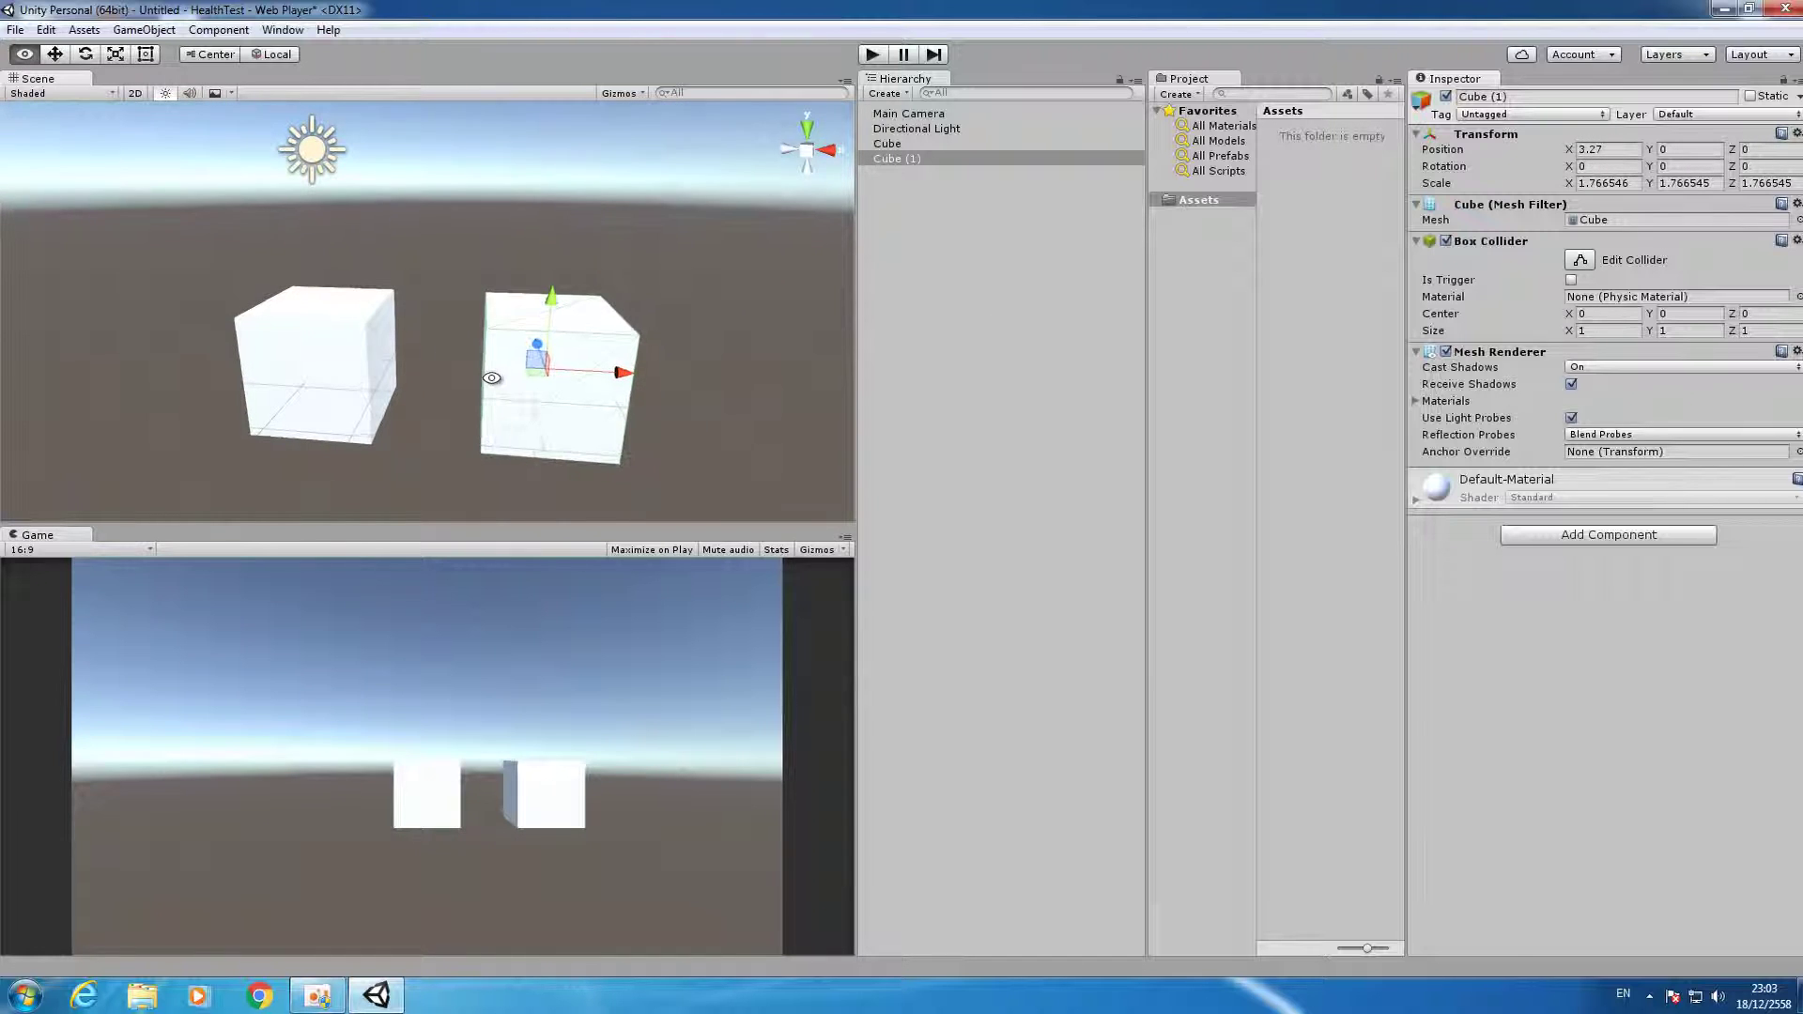
click(344, 364)
drag(394, 371, 301, 366)
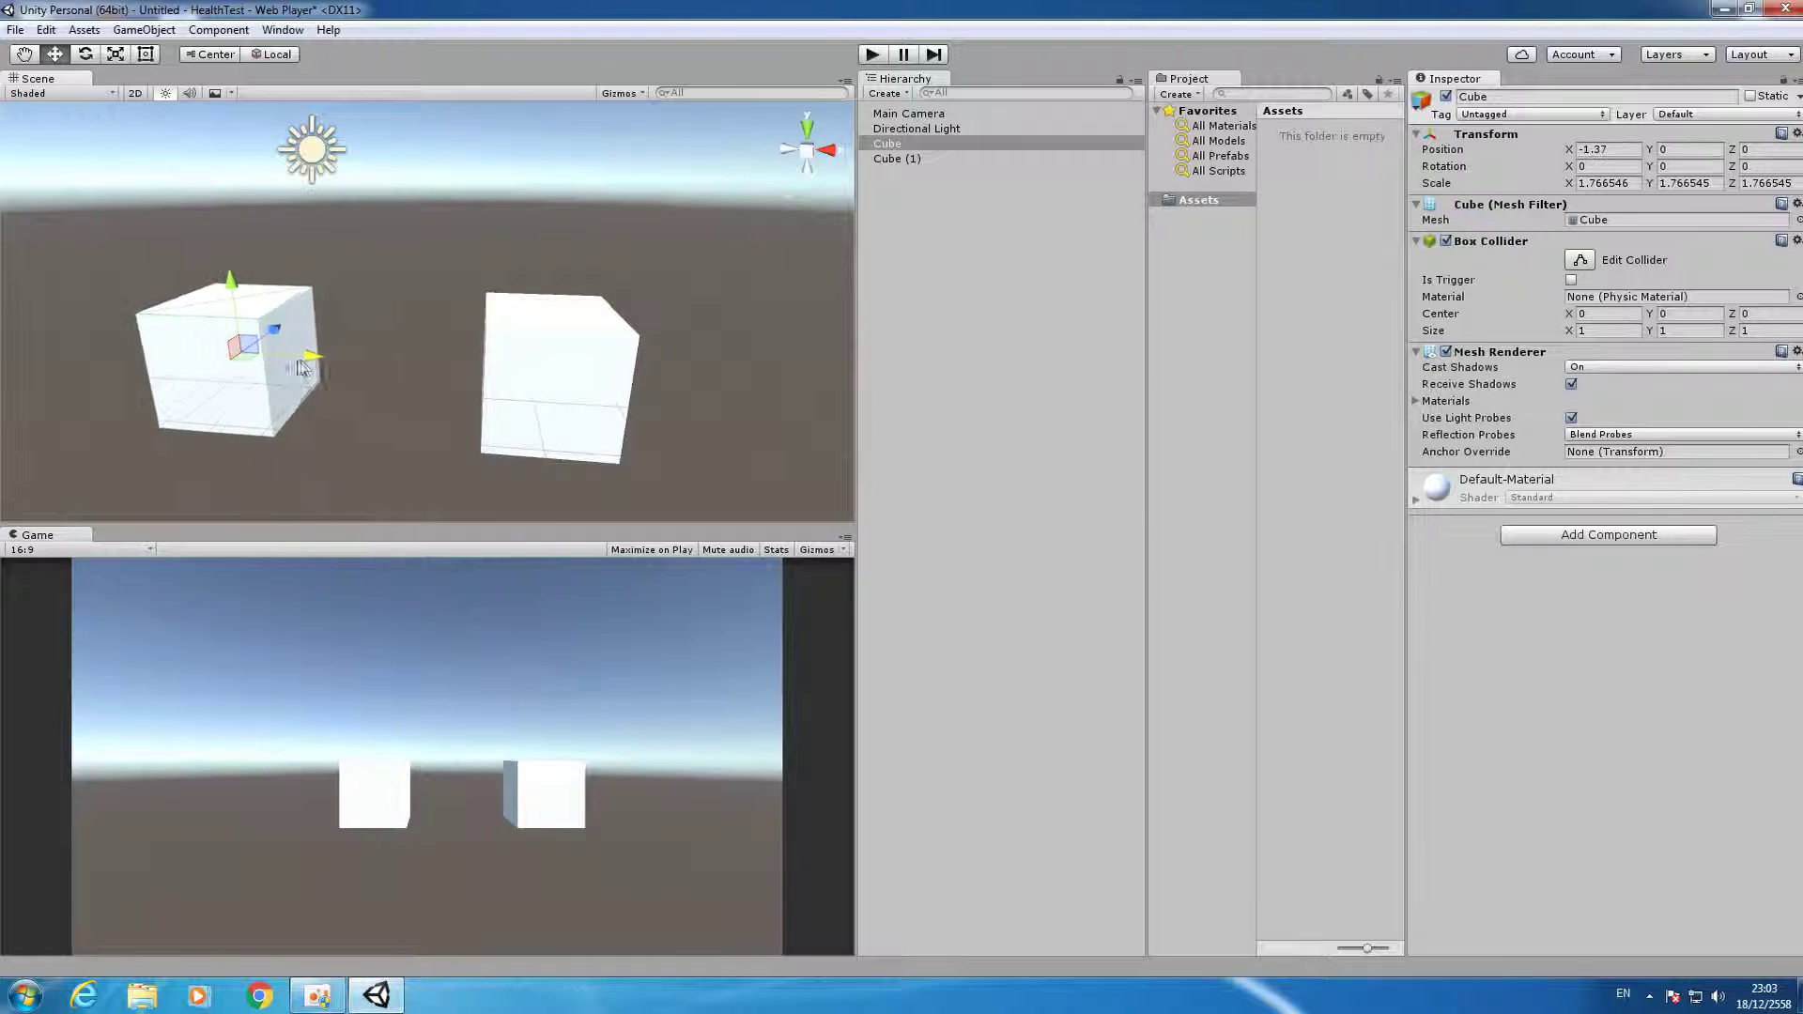
click(640, 214)
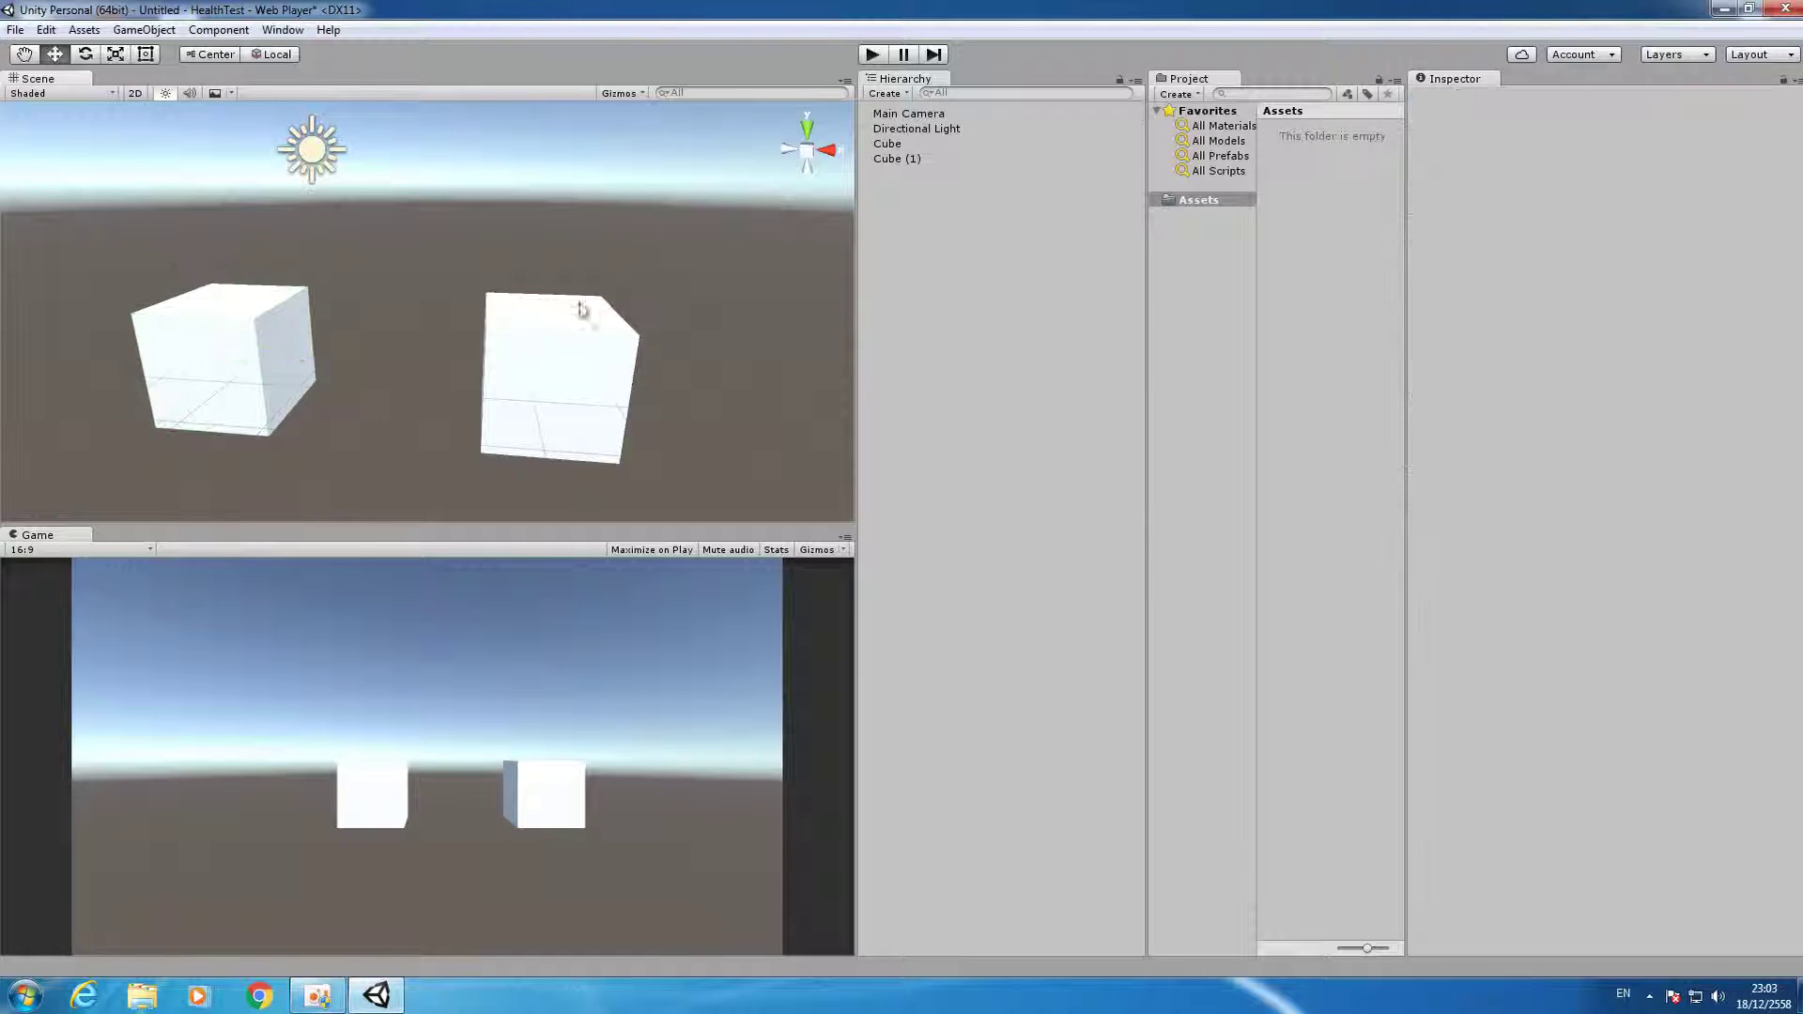
click(219, 351)
shift+click(563, 358)
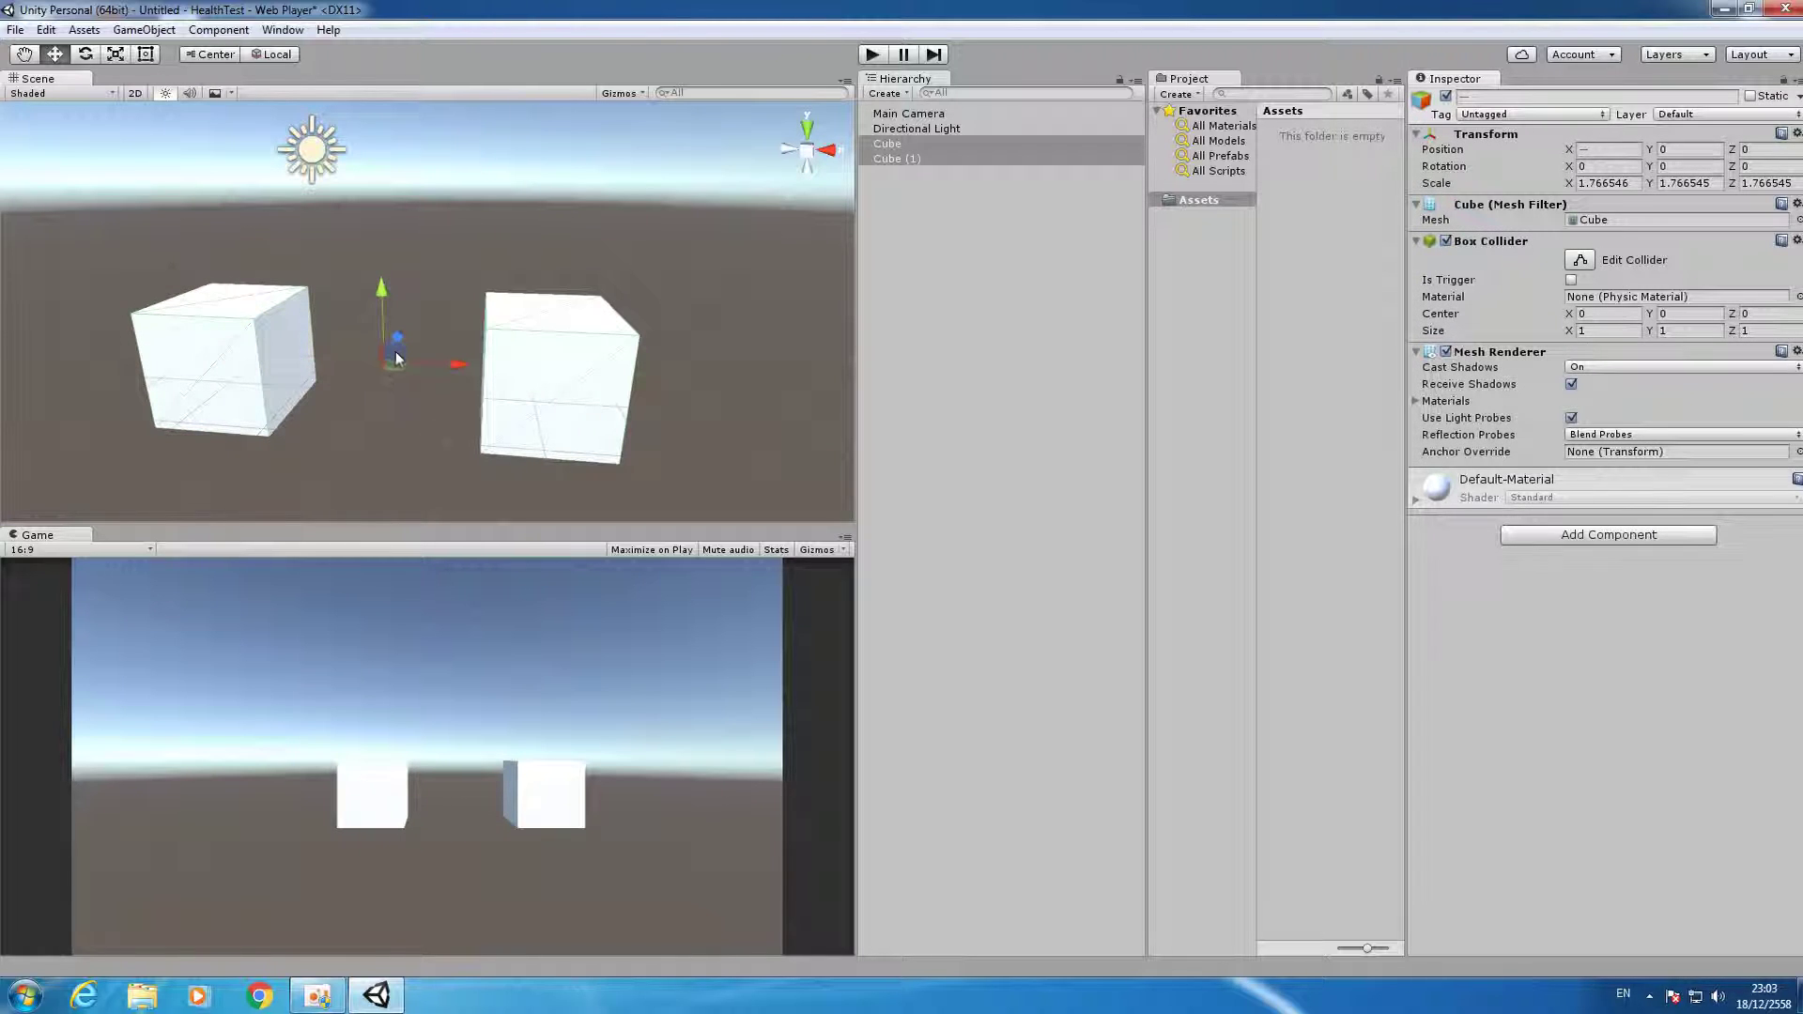
Scale both cubes together to about 3.
key(r)
mouse_move(386, 362)
mouse_down()
mouse_move(368, 278)
mouse_move(364, 295)
mouse_up()
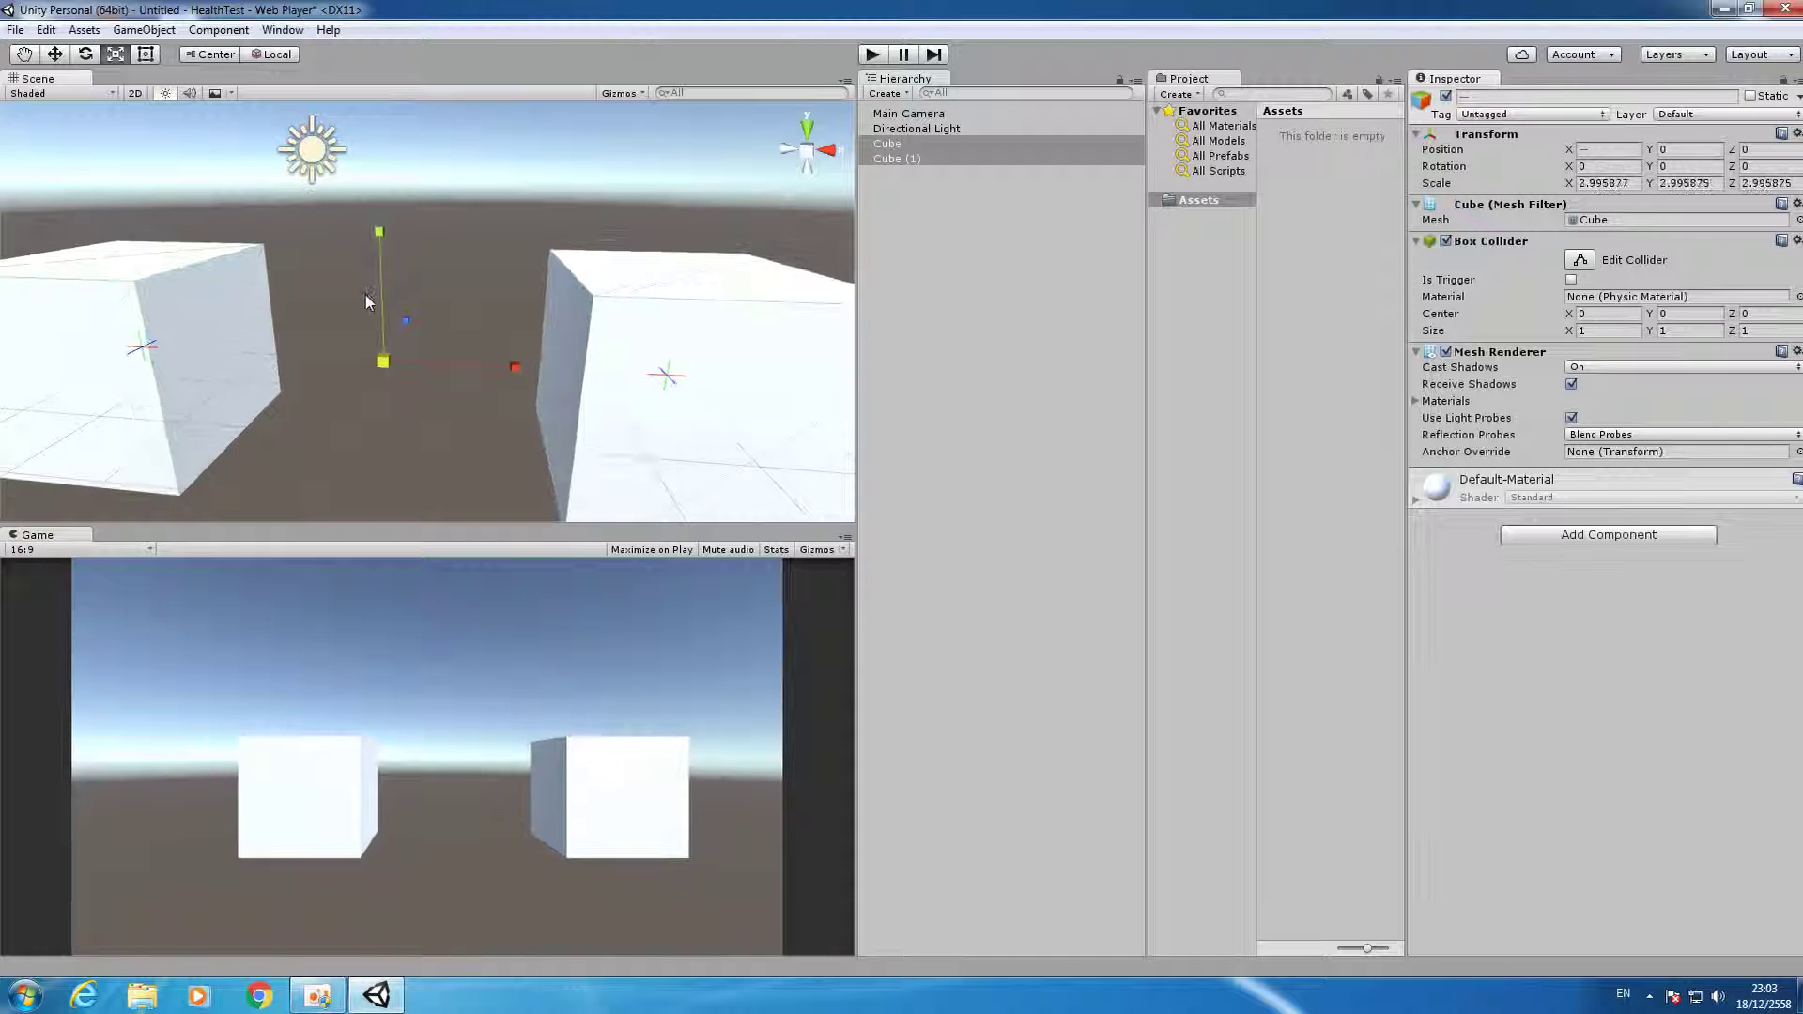
mouse_move(365, 294)
right_down()
mouse_move(460, 223)
mouse_move(441, 225)
right_up()
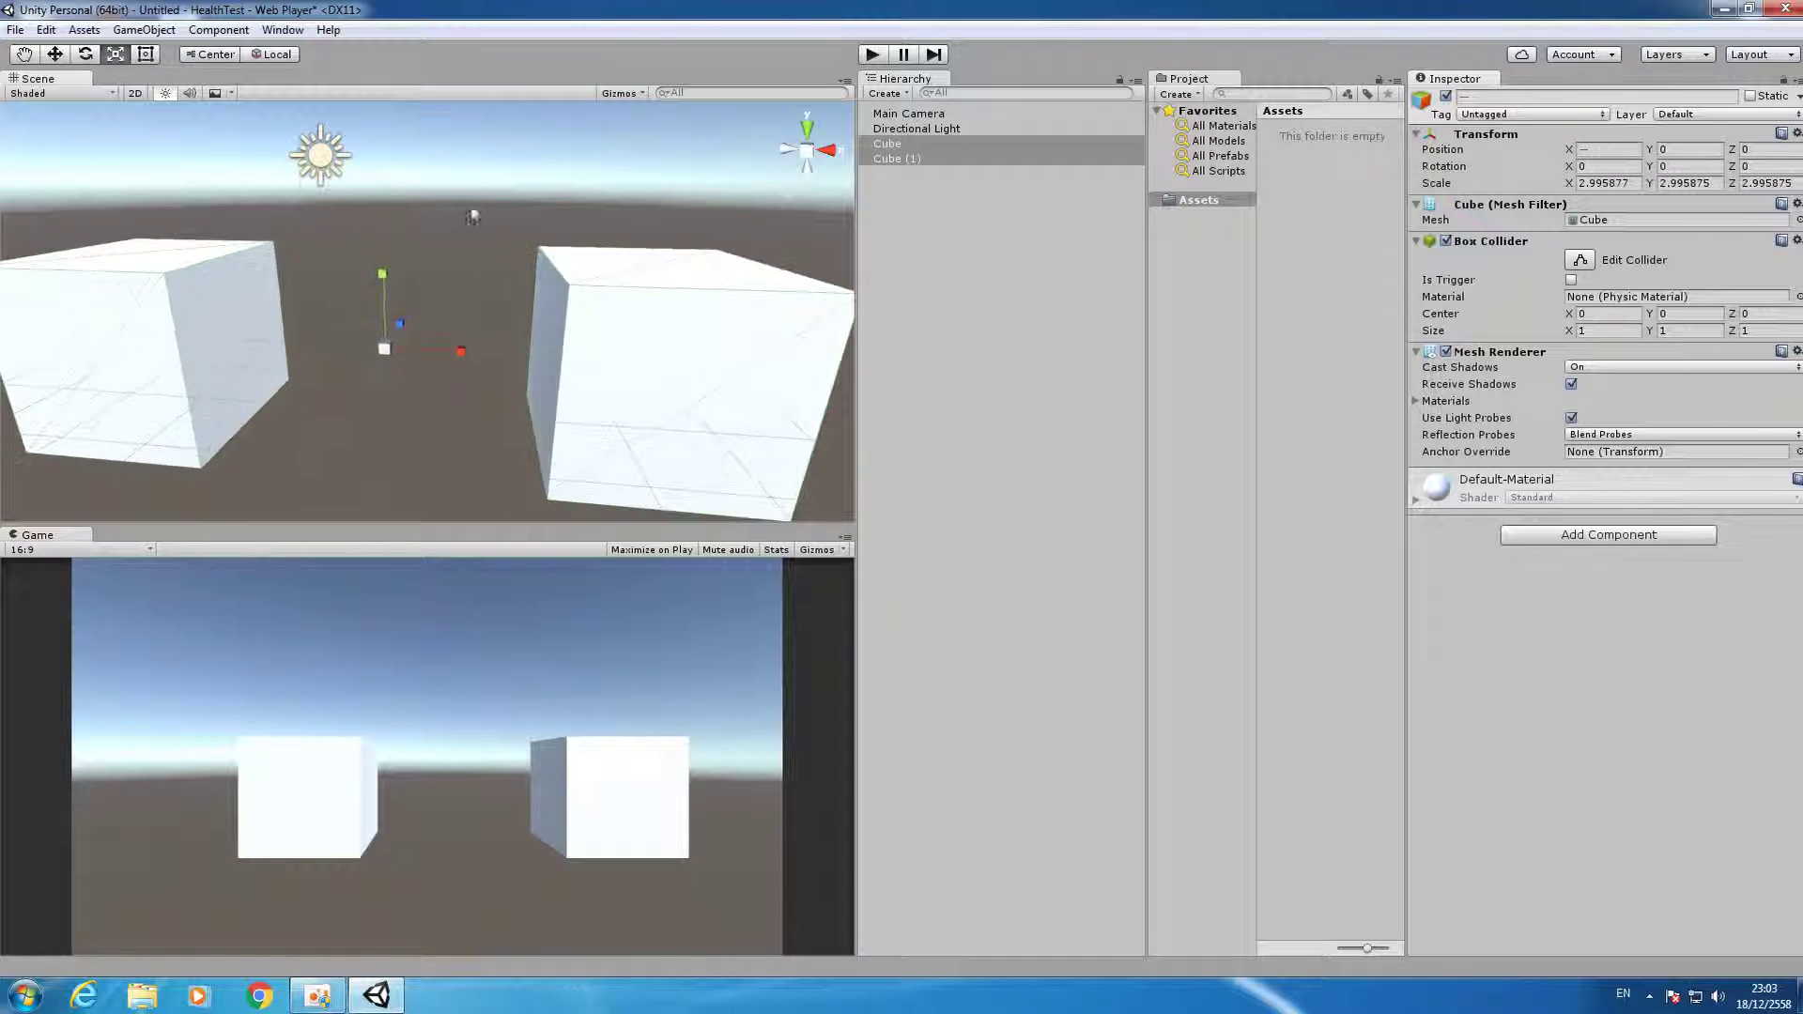
click(944, 229)
right_click(898, 222)
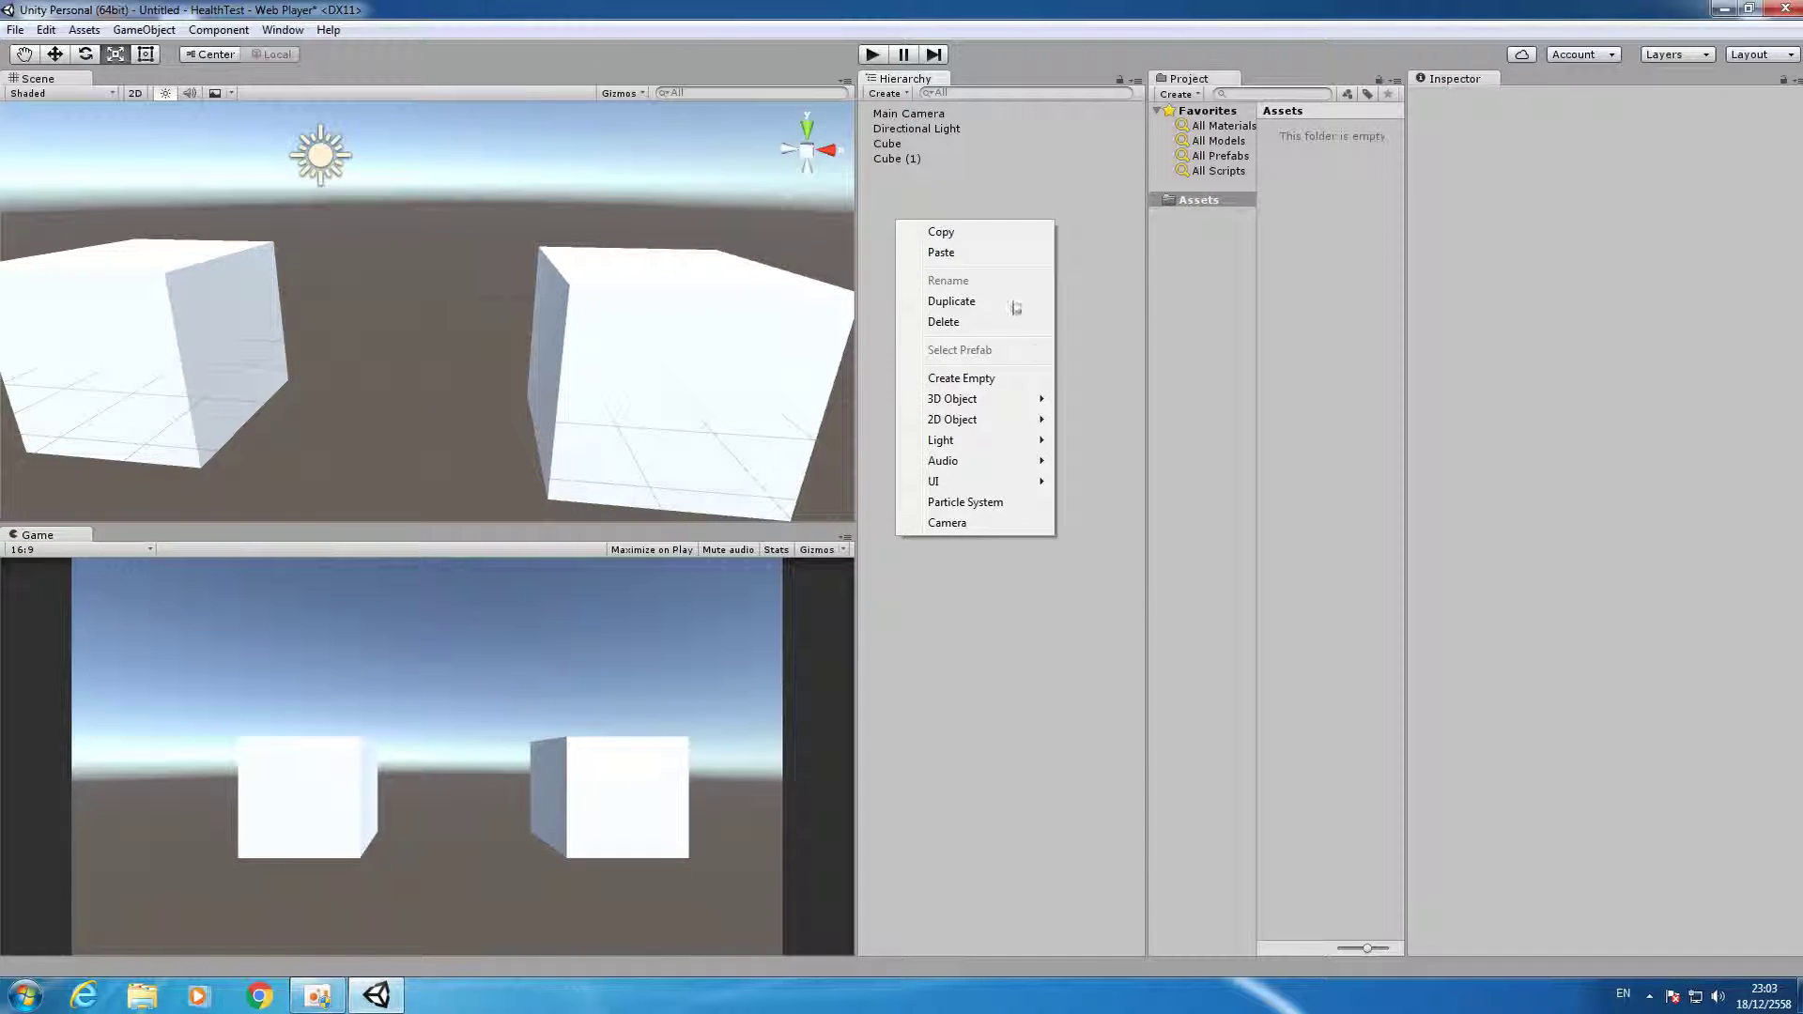
Drag image.png from the desktop into the project's Assets folder.
mouse_move(981, 482)
click(1372, 308)
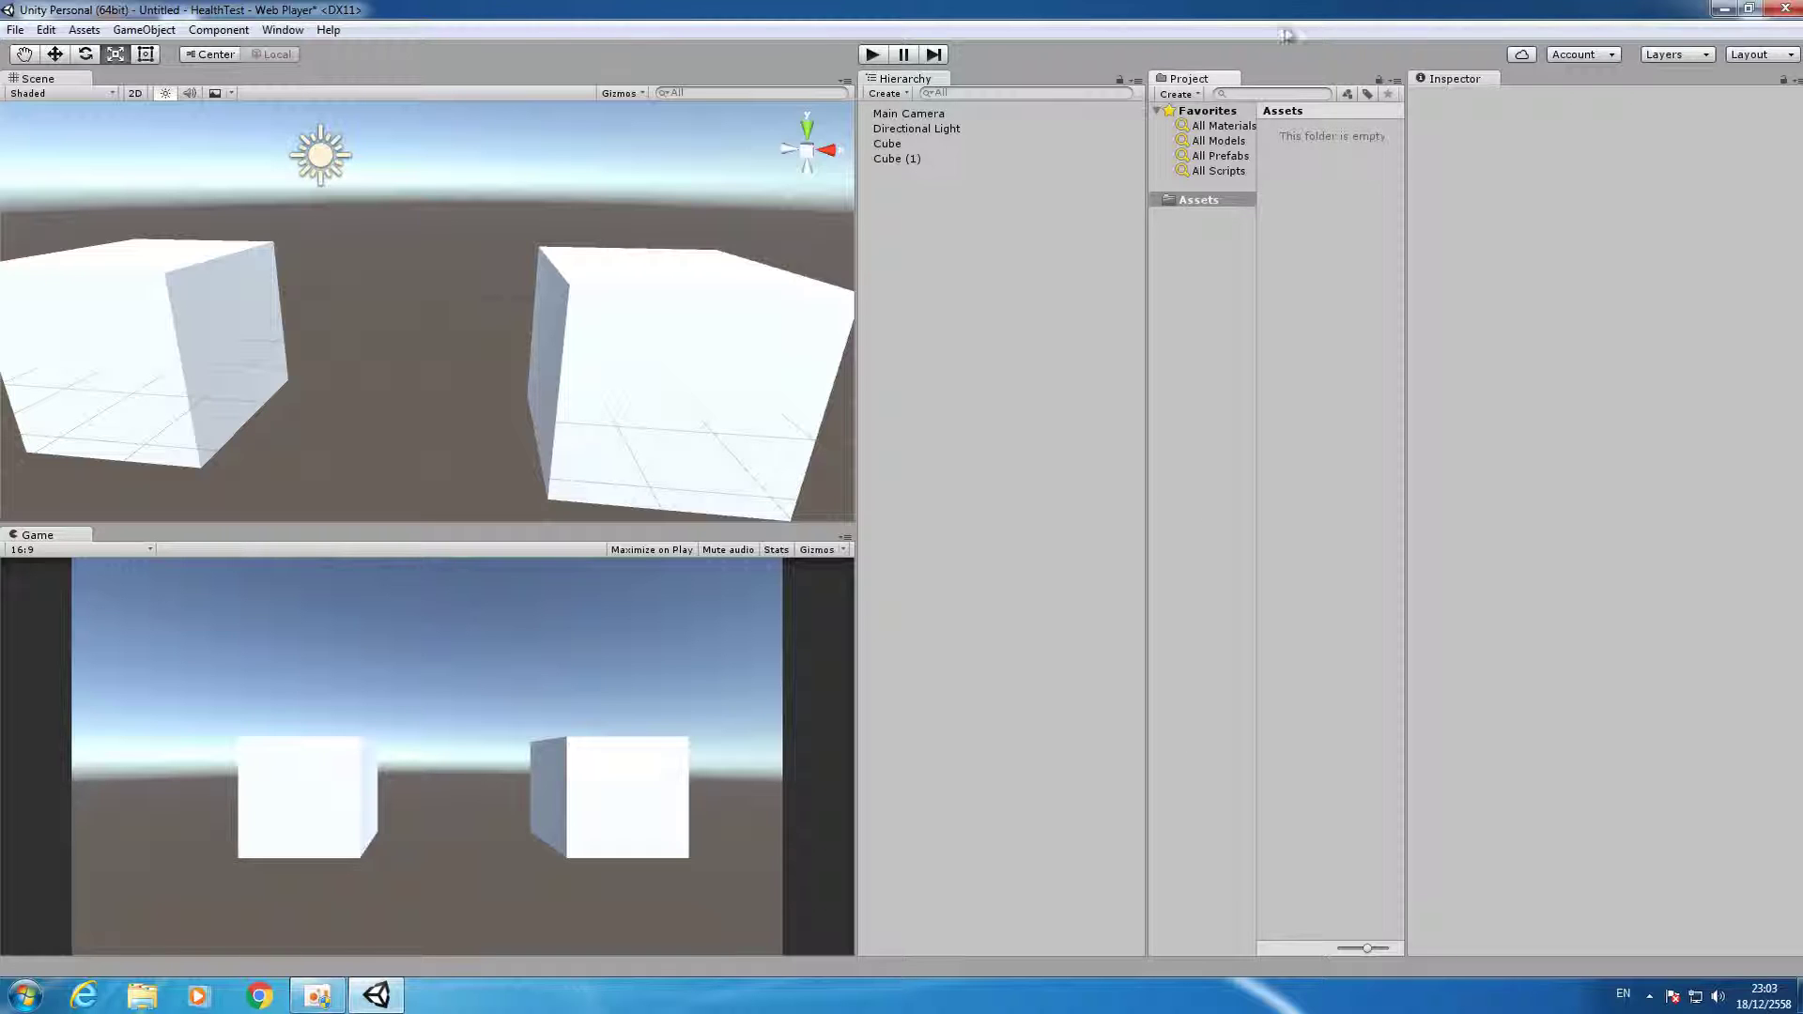
drag(1227, 8, 1354, 44)
drag(34, 148, 1458, 310)
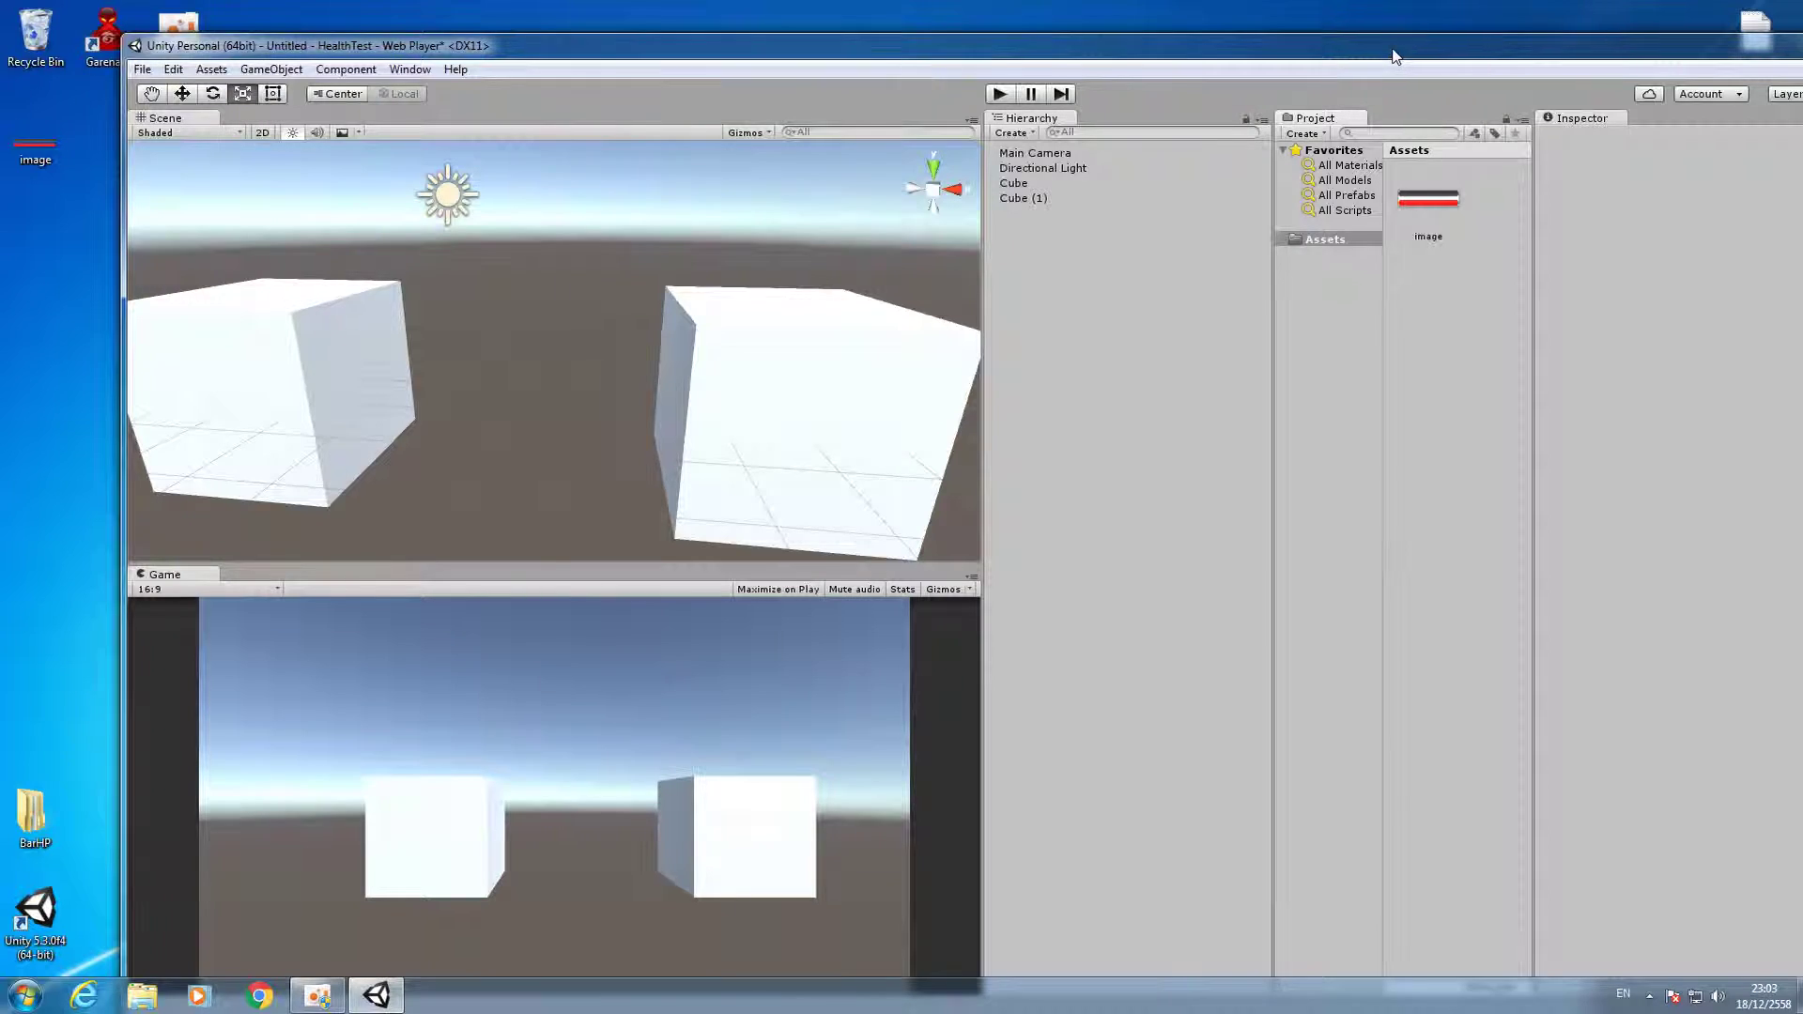
double_click(1403, 49)
Set image.png to Texture Type Sprite (2D and UI) with Sprite Mode Multiple.
click(1277, 145)
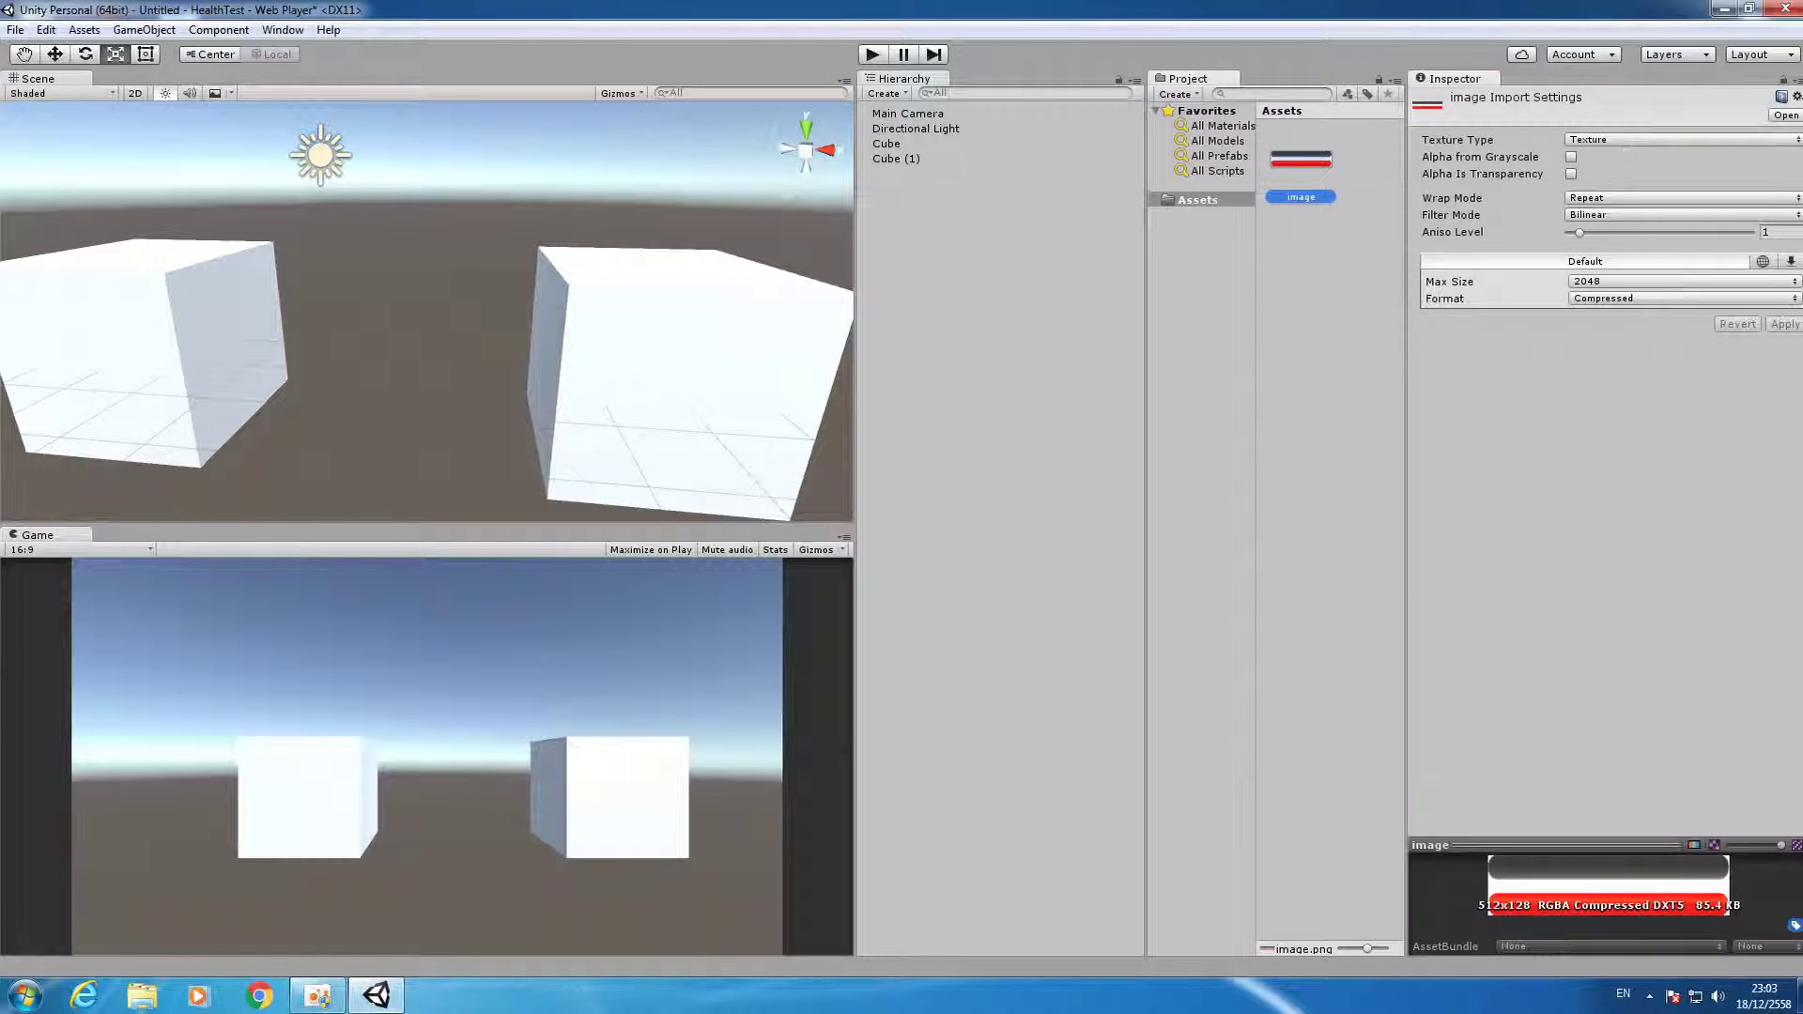
click(1615, 141)
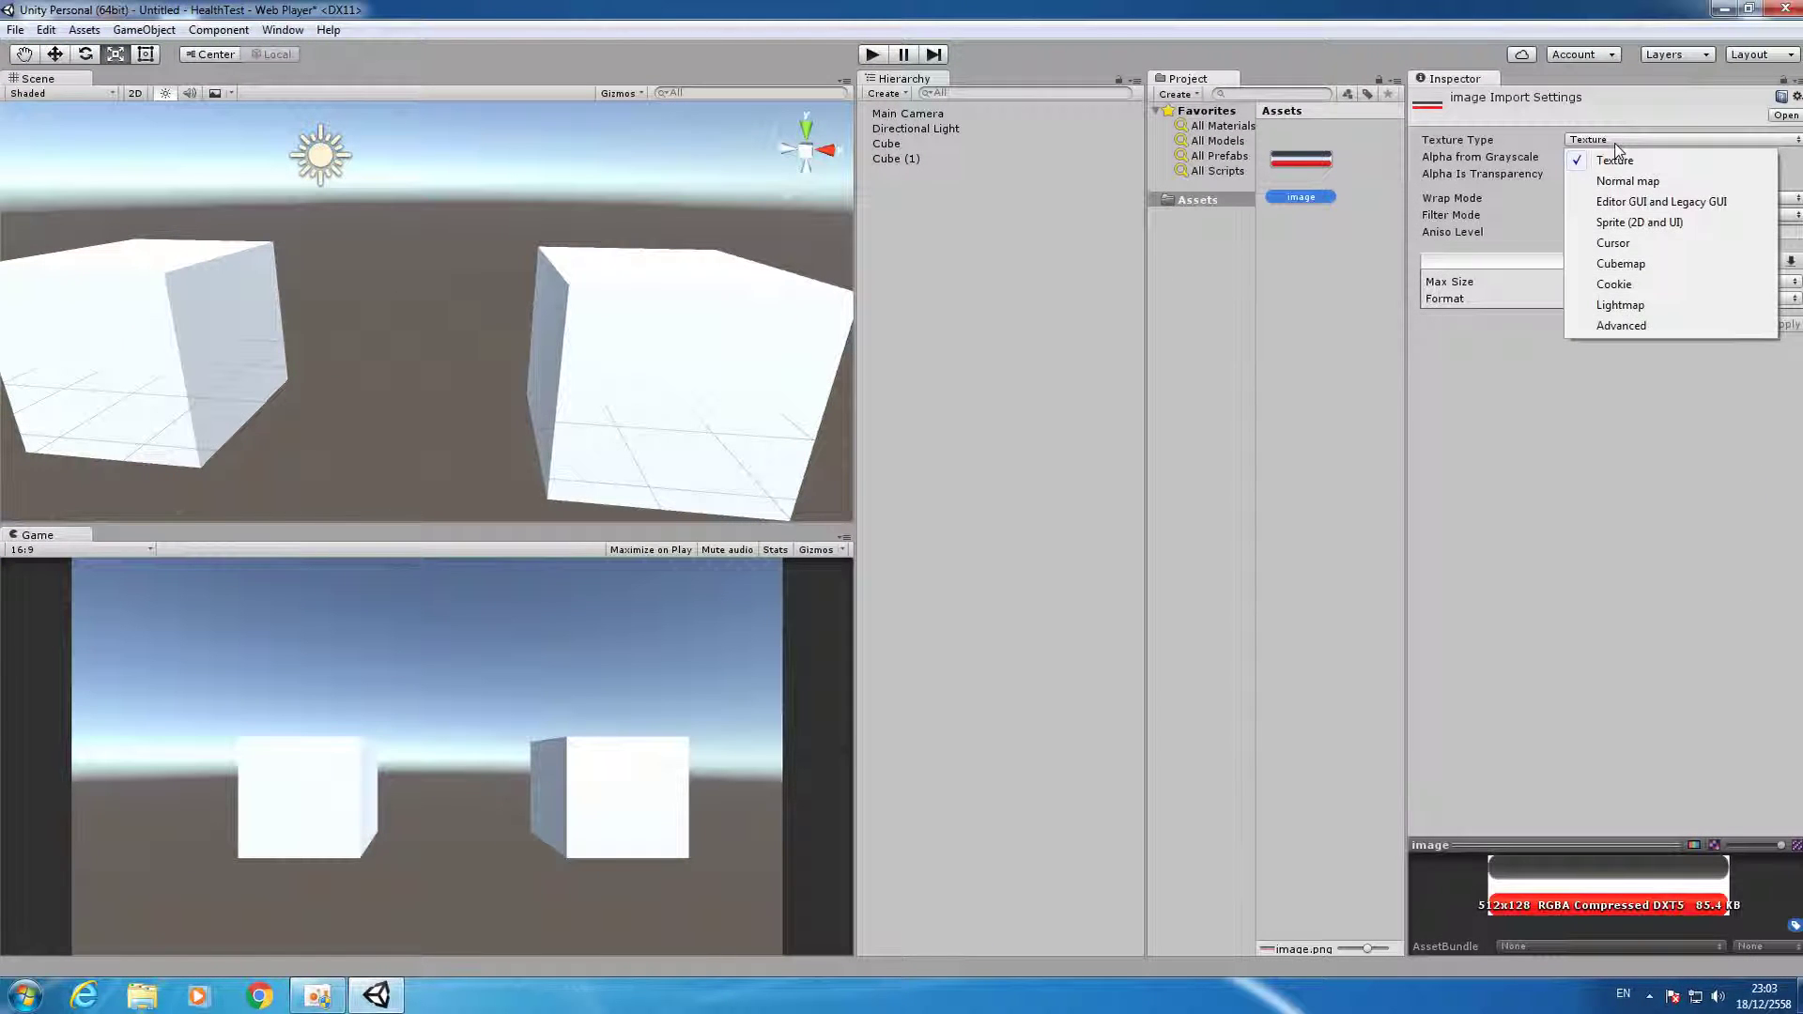
click(1627, 225)
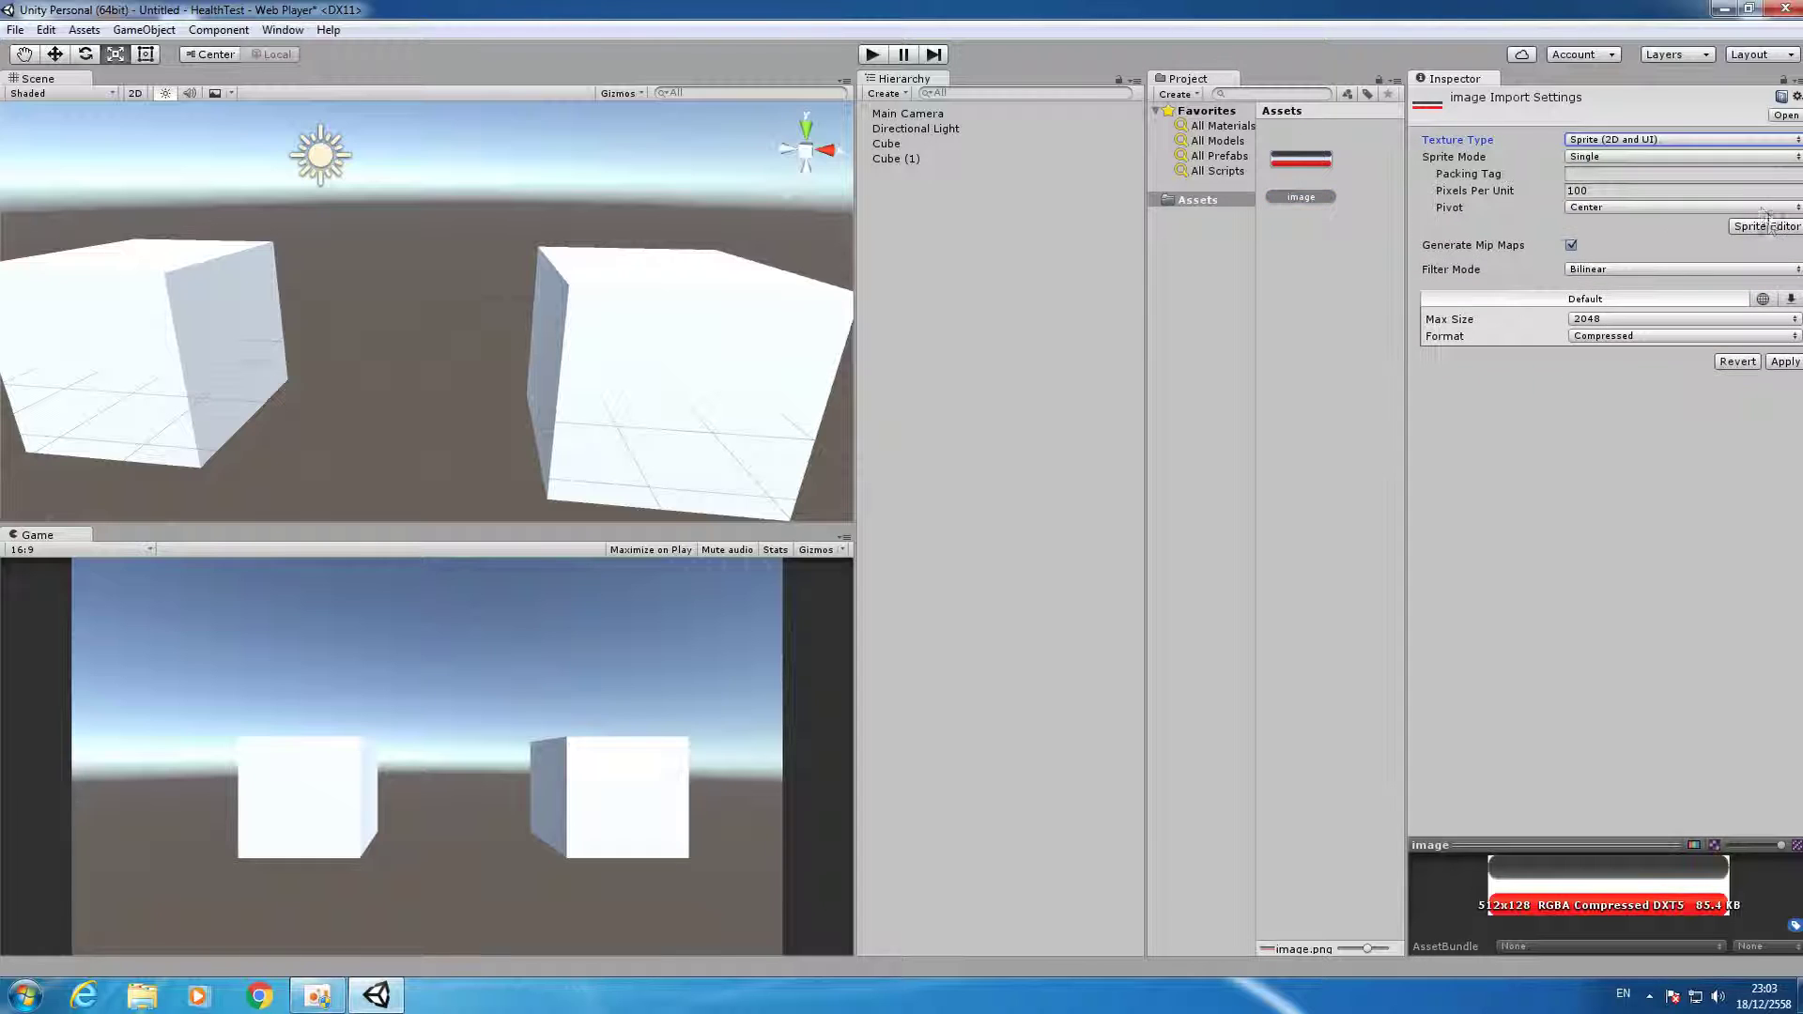
click(1687, 157)
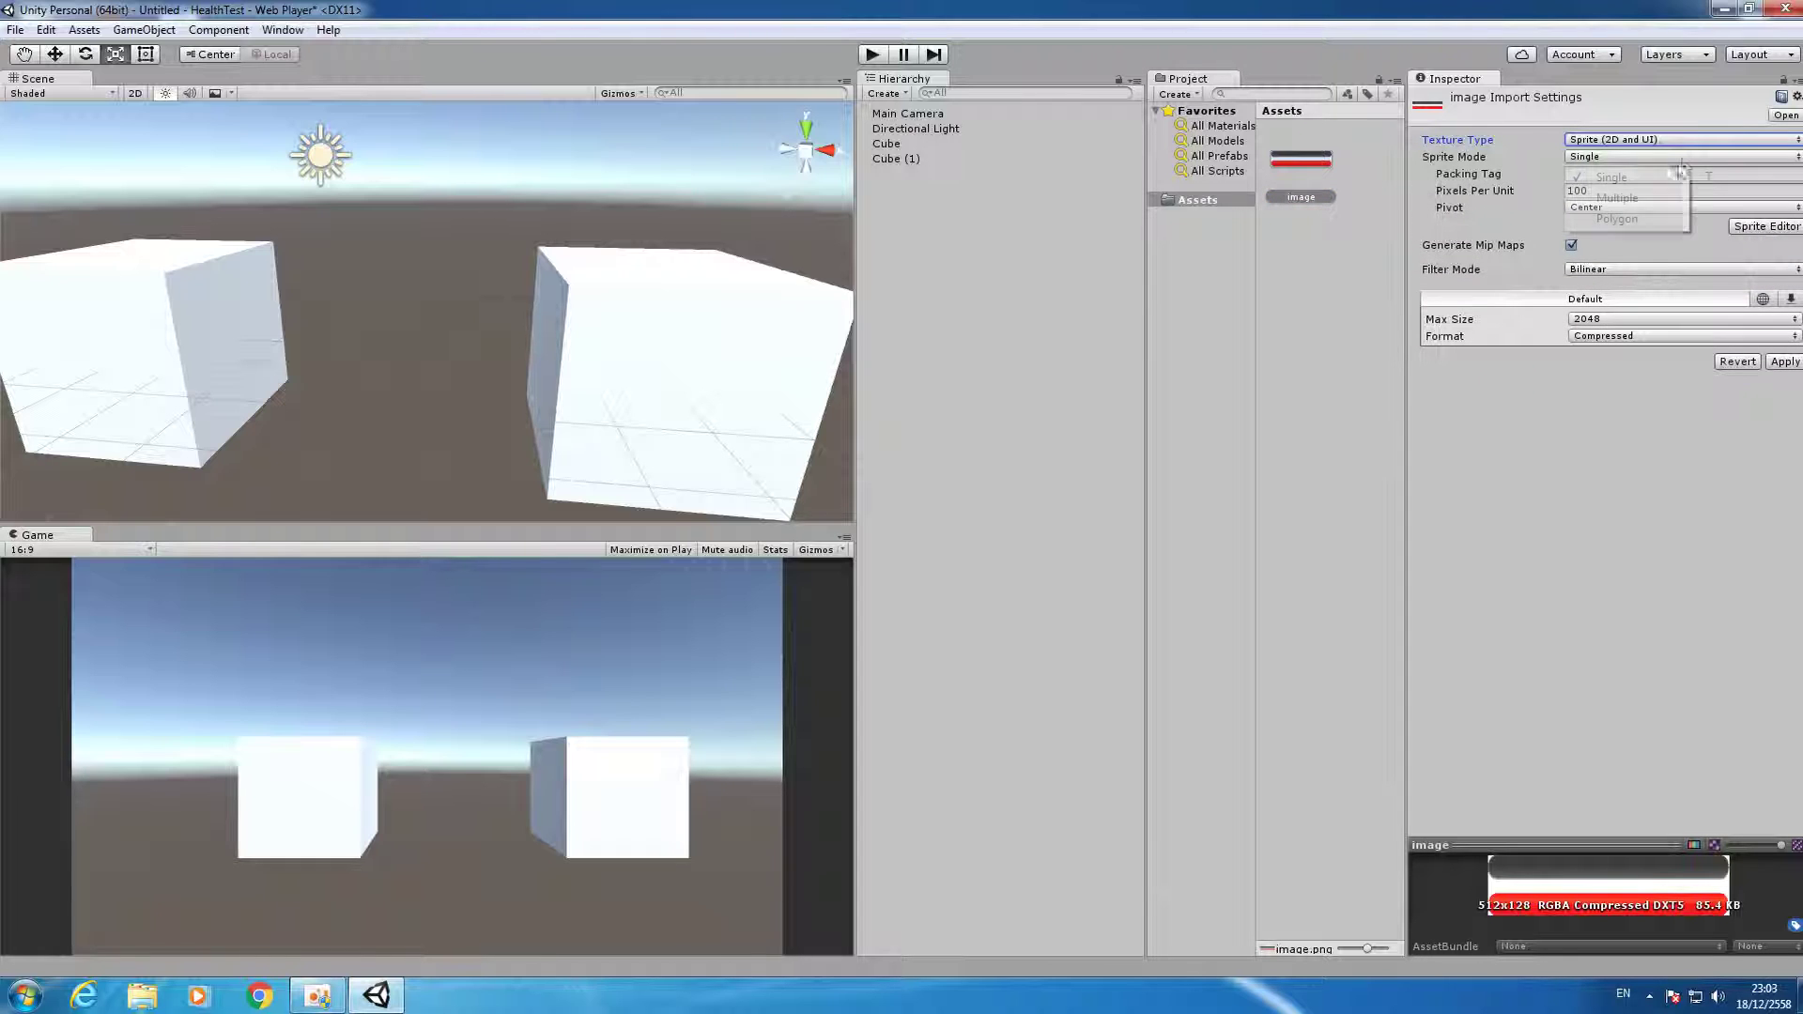
click(1618, 197)
click(1764, 209)
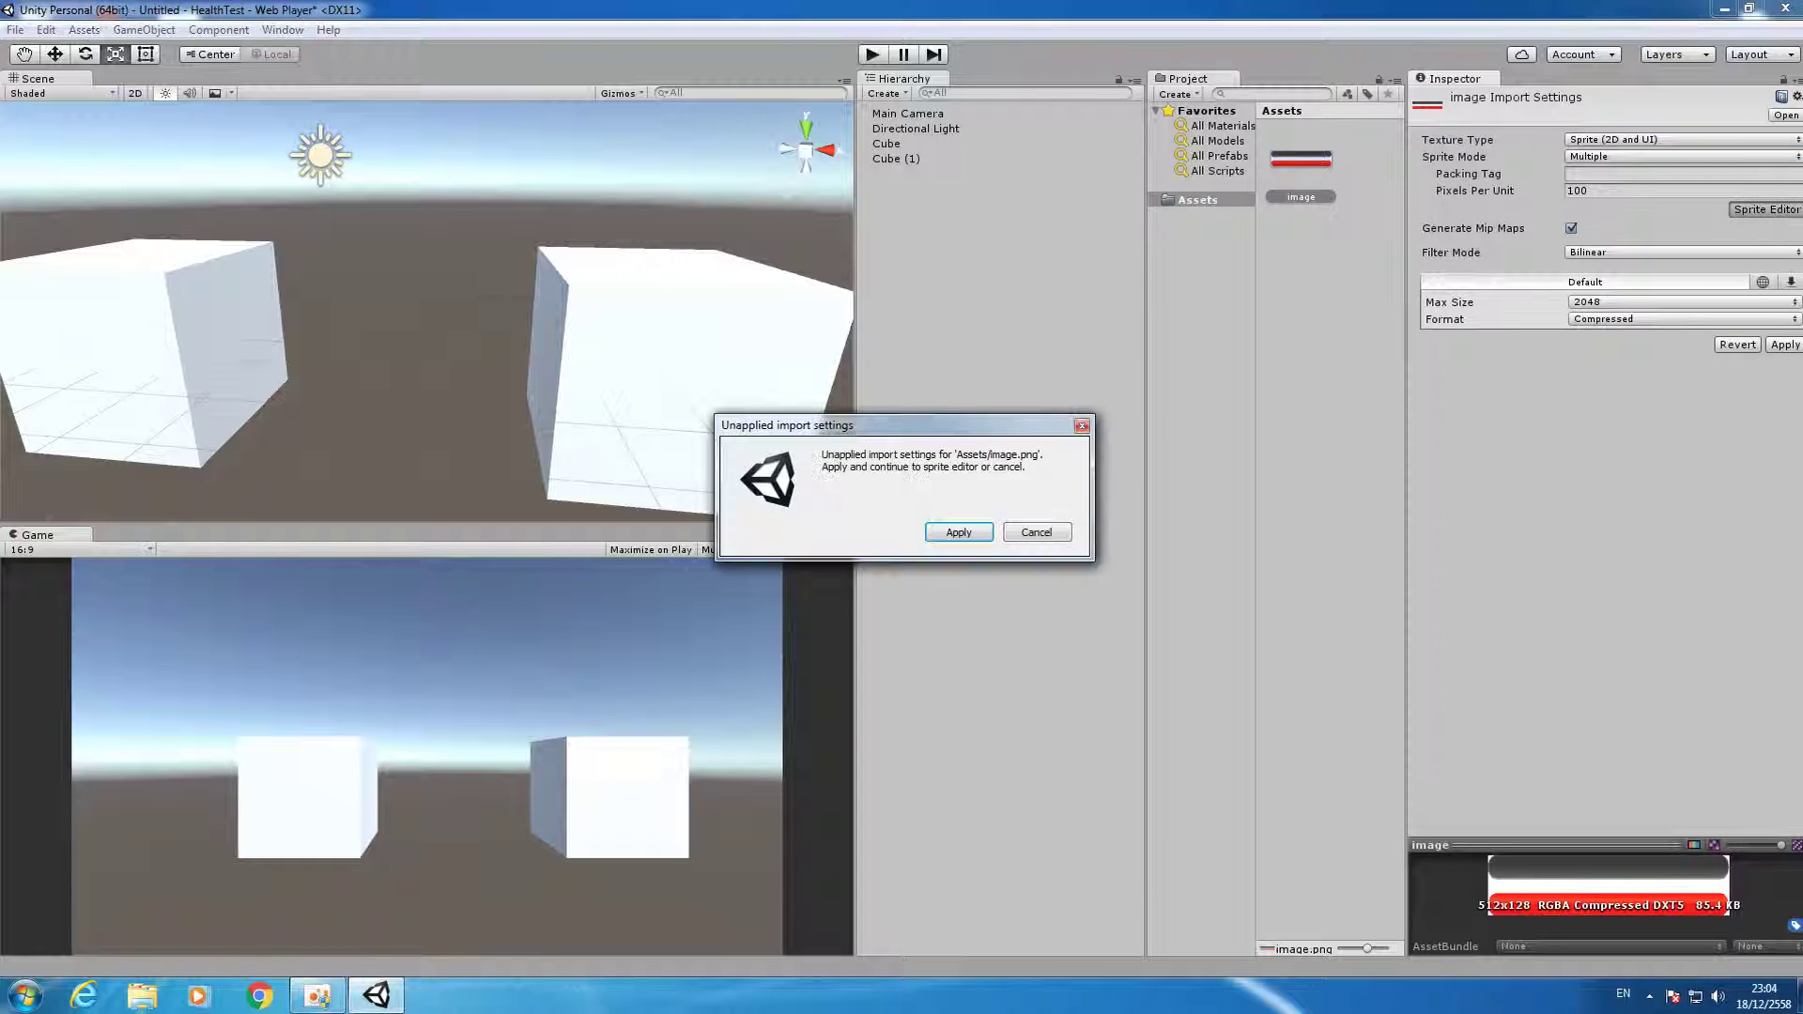
Apply the import settings and automatically slice the image in the Sprite Editor.
click(959, 532)
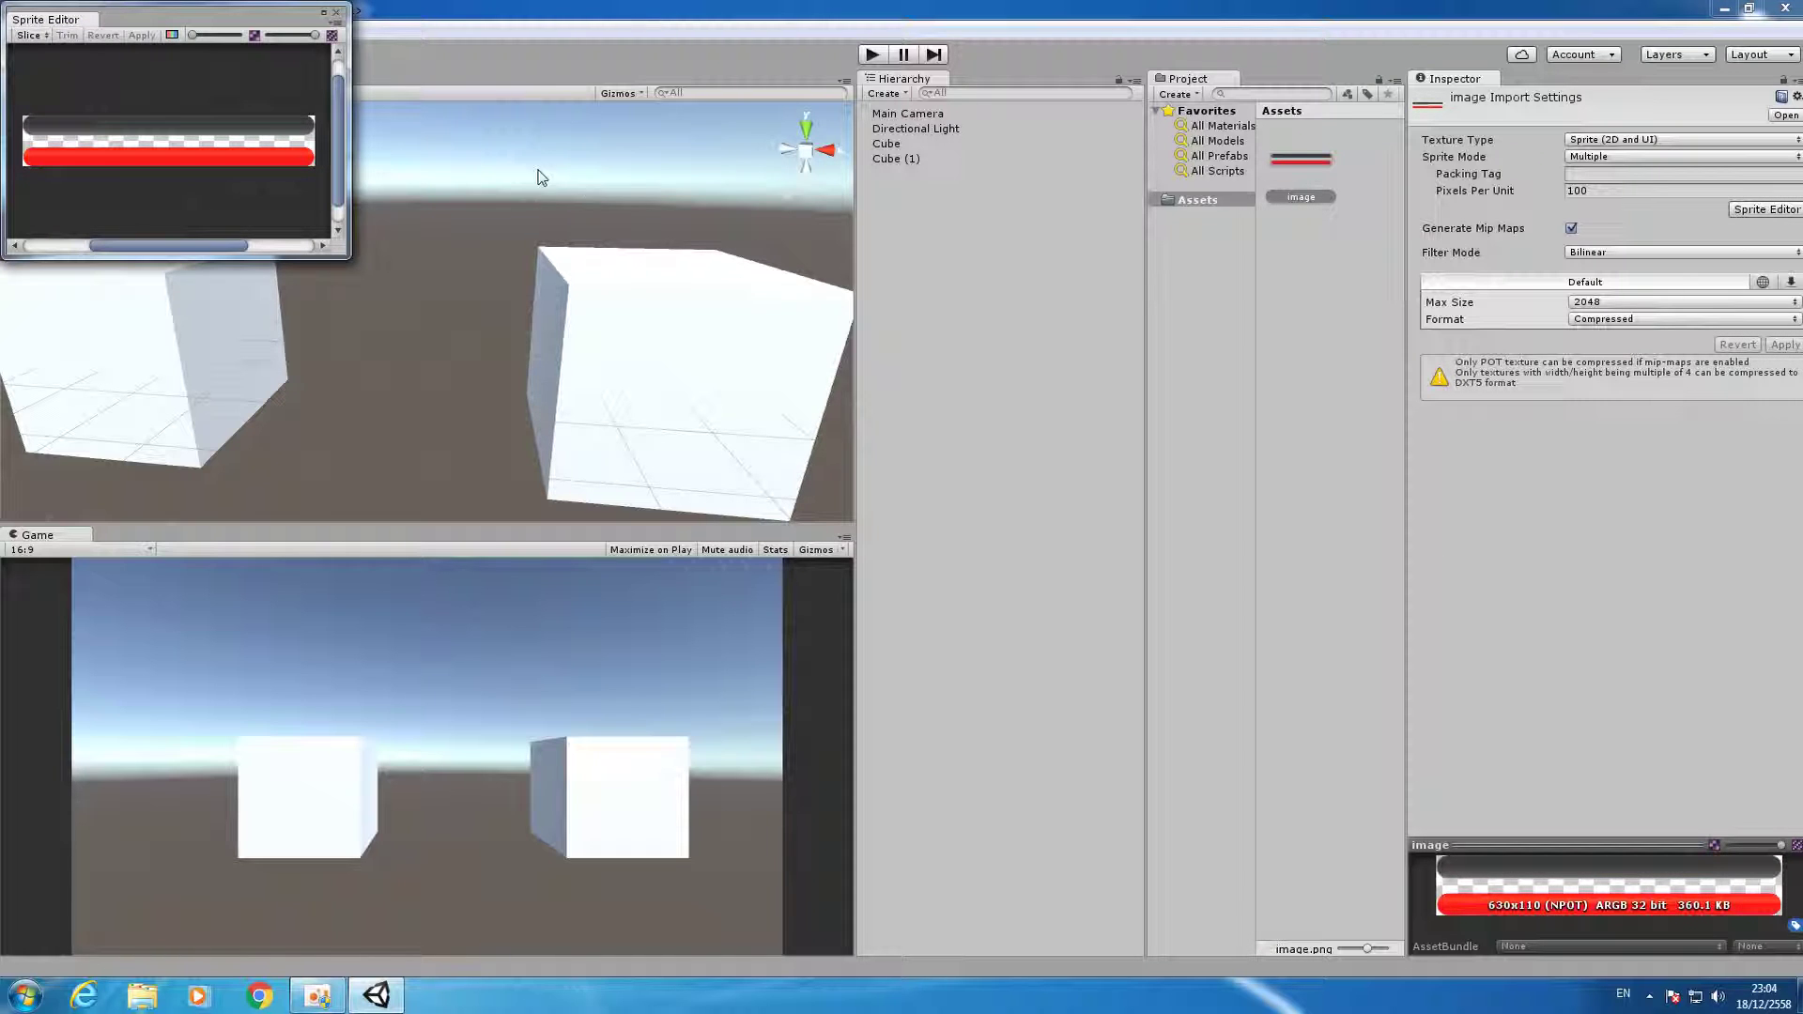
click(27, 36)
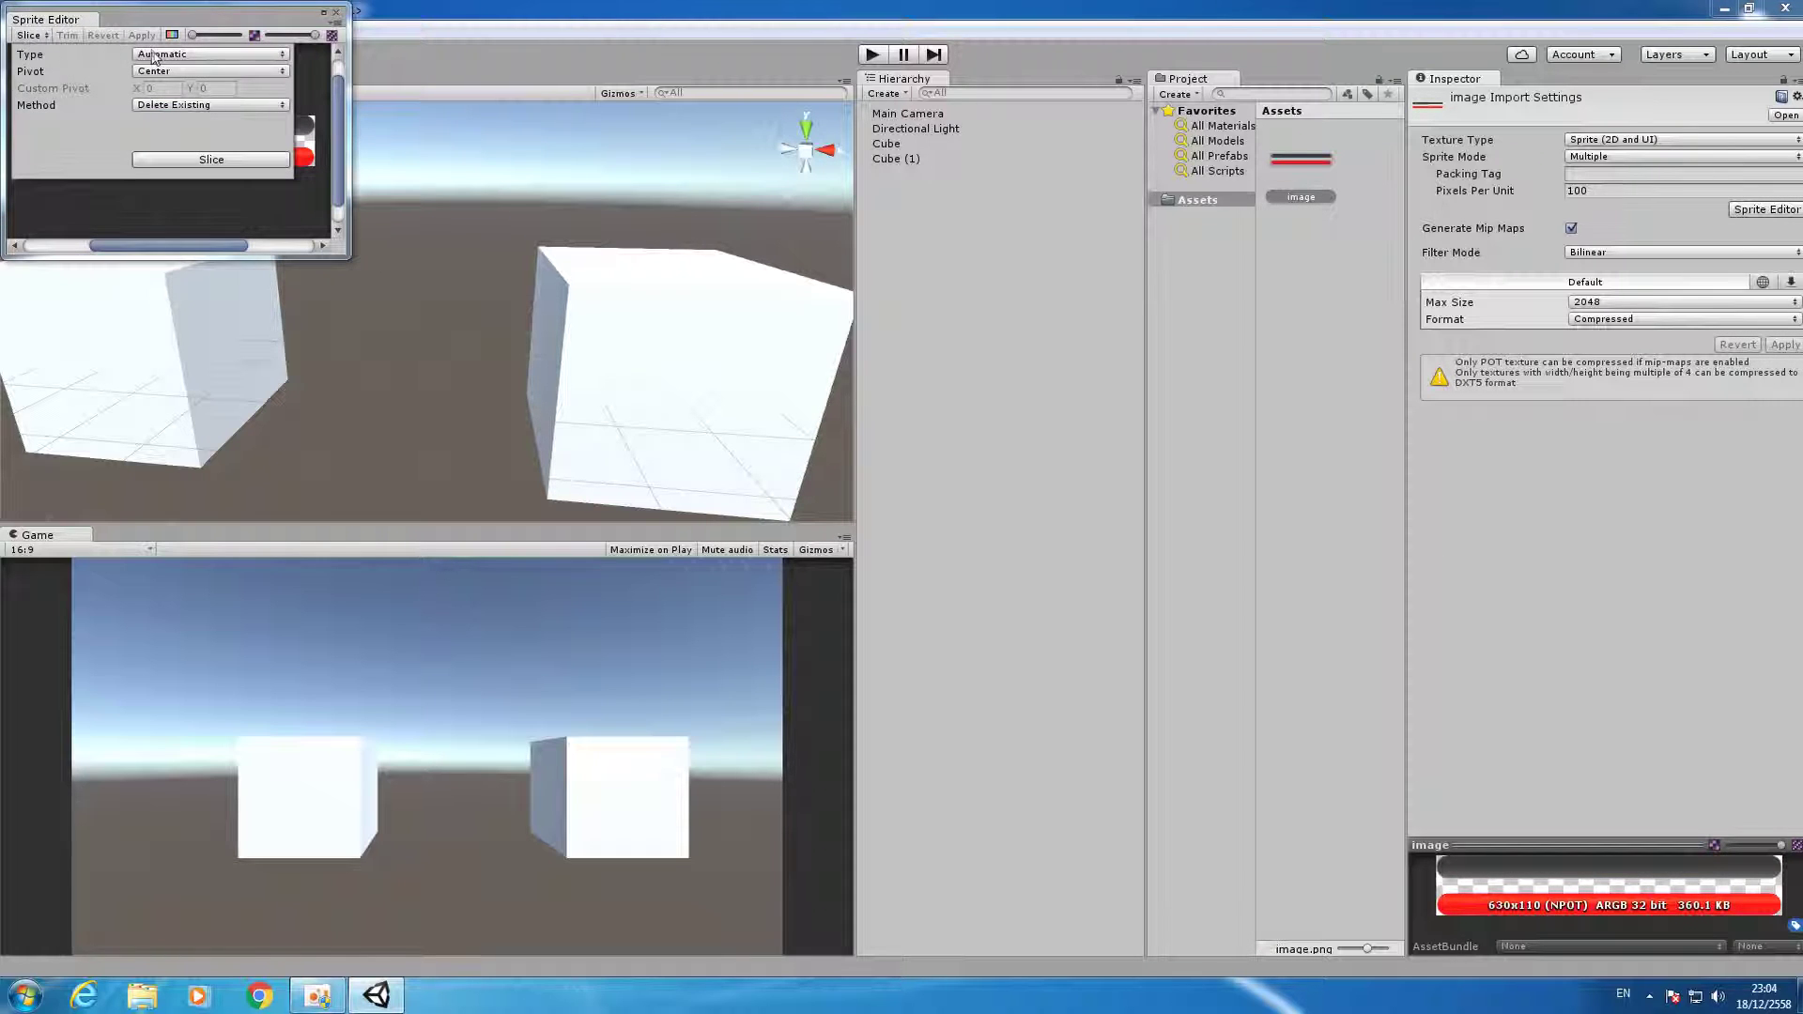
click(211, 159)
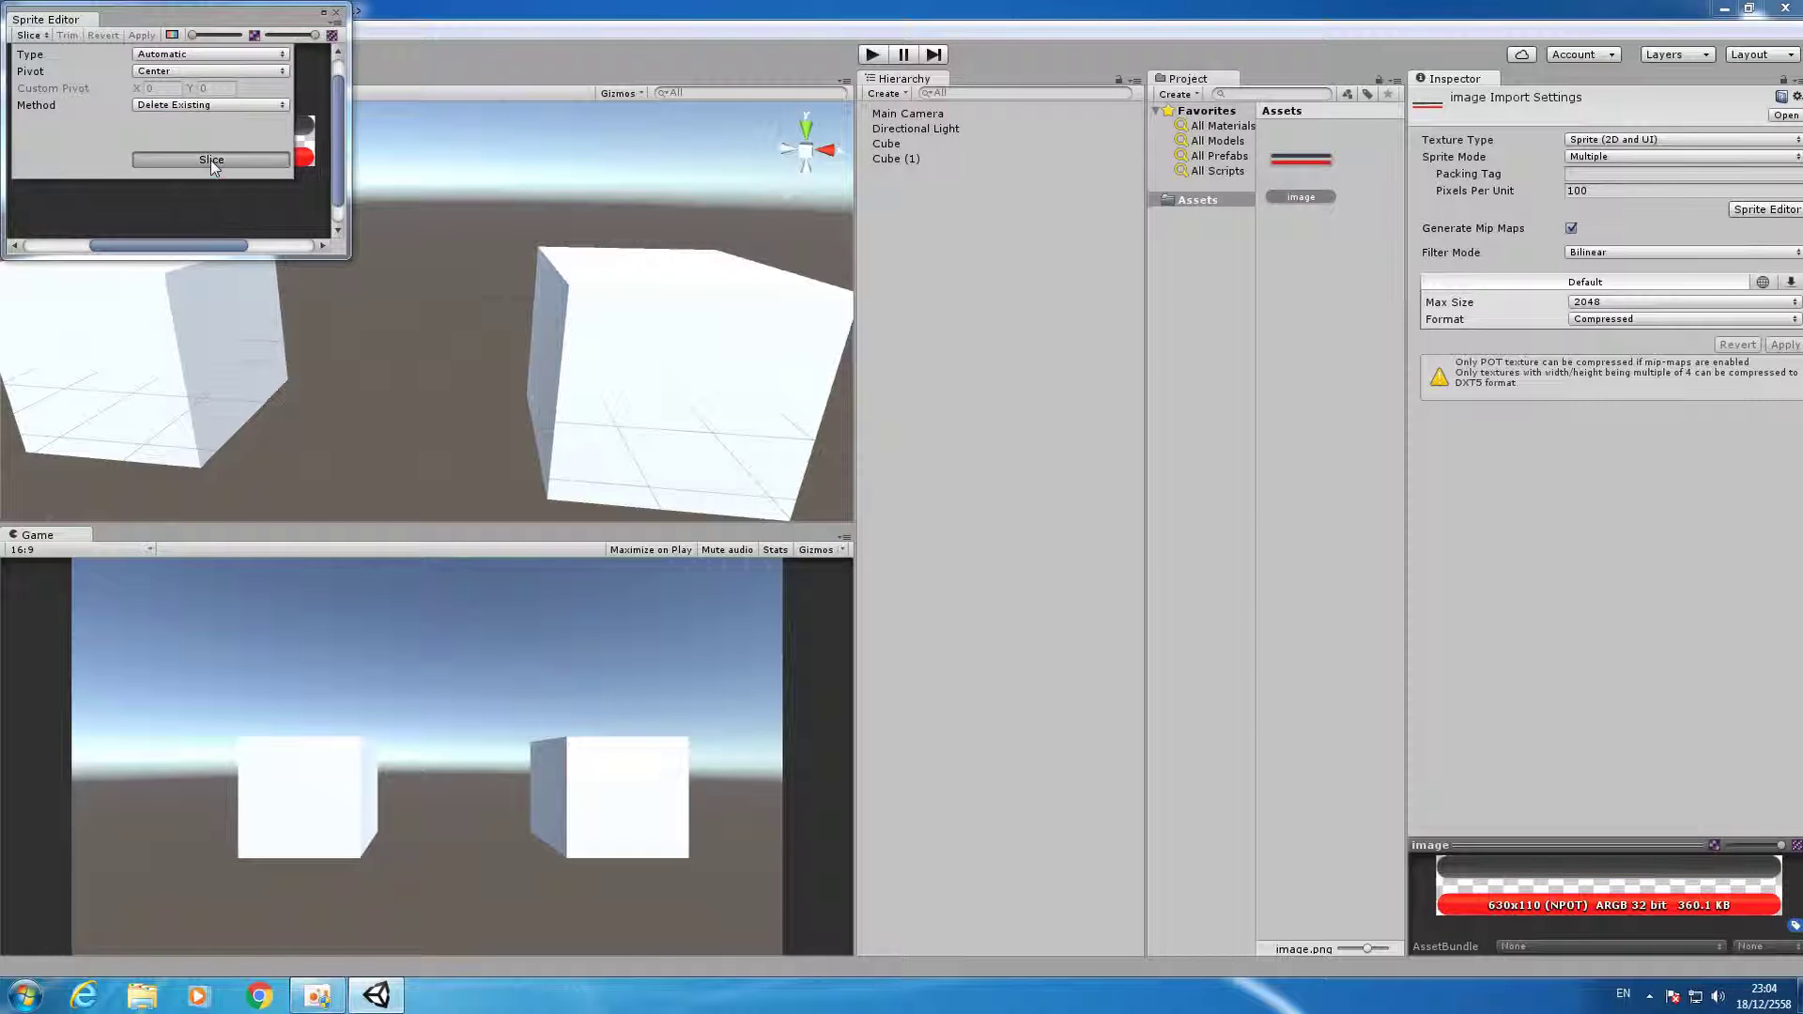
click(317, 87)
click(142, 35)
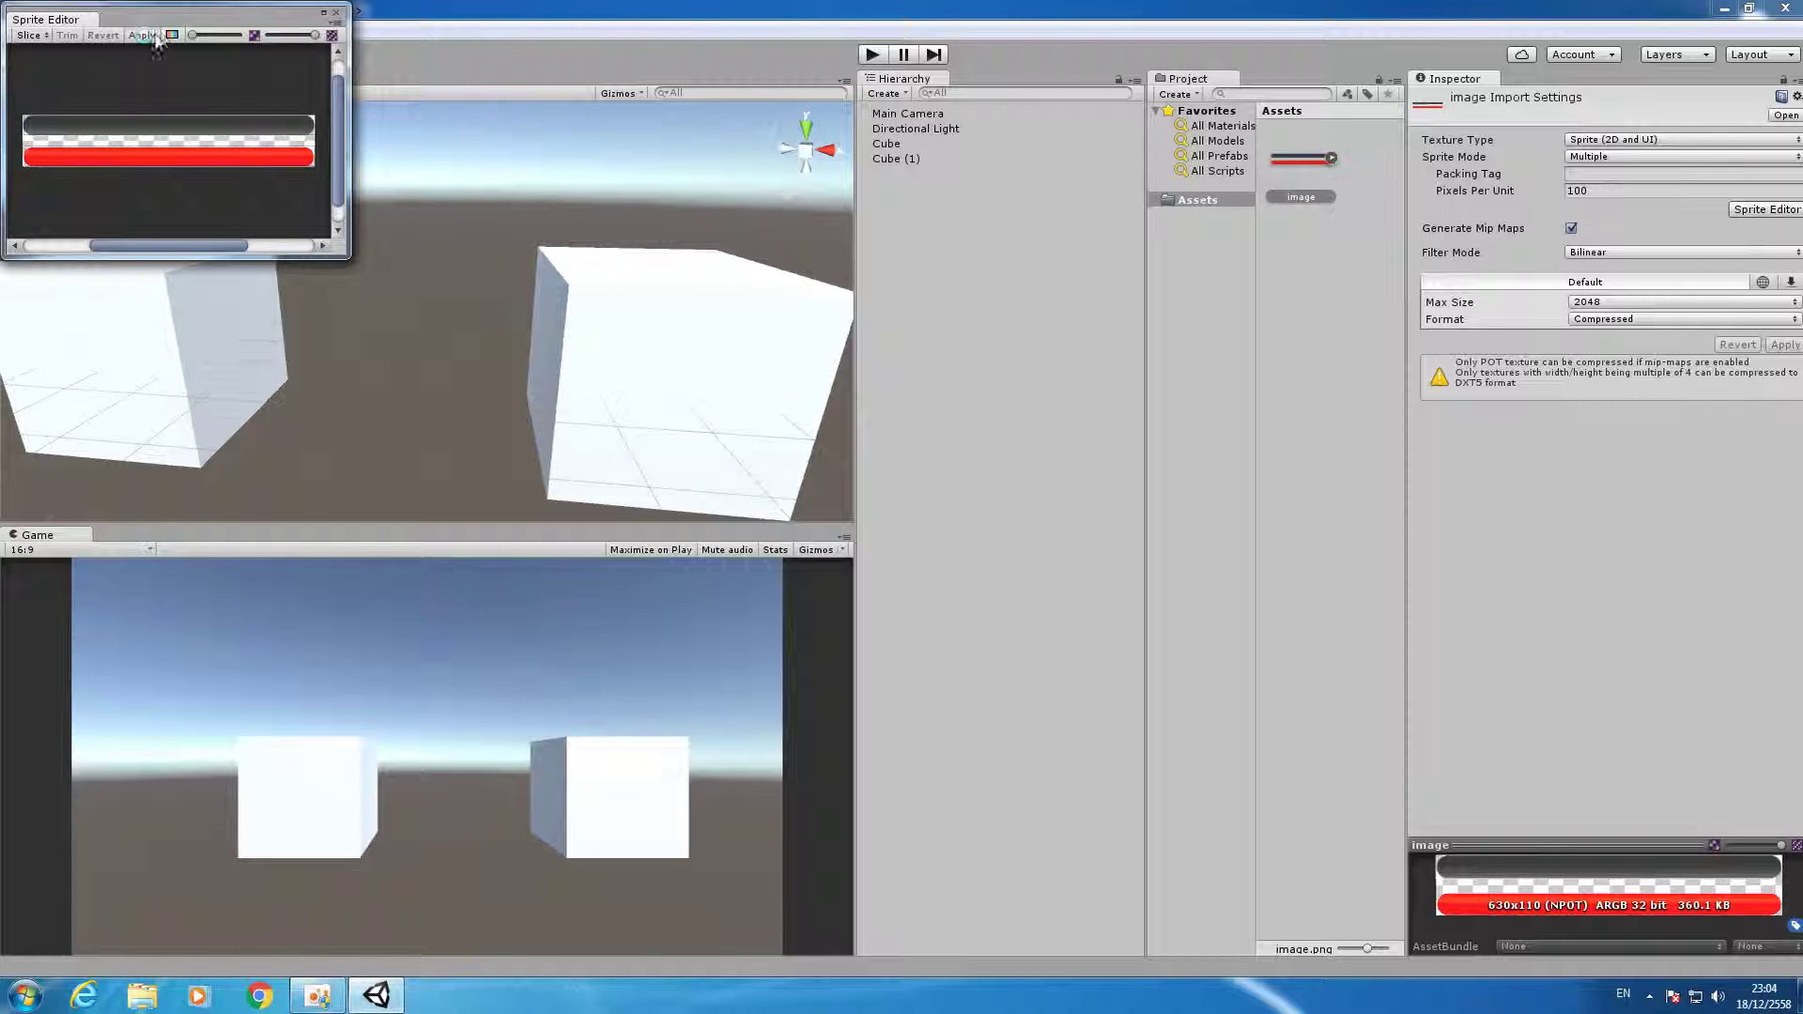
click(335, 13)
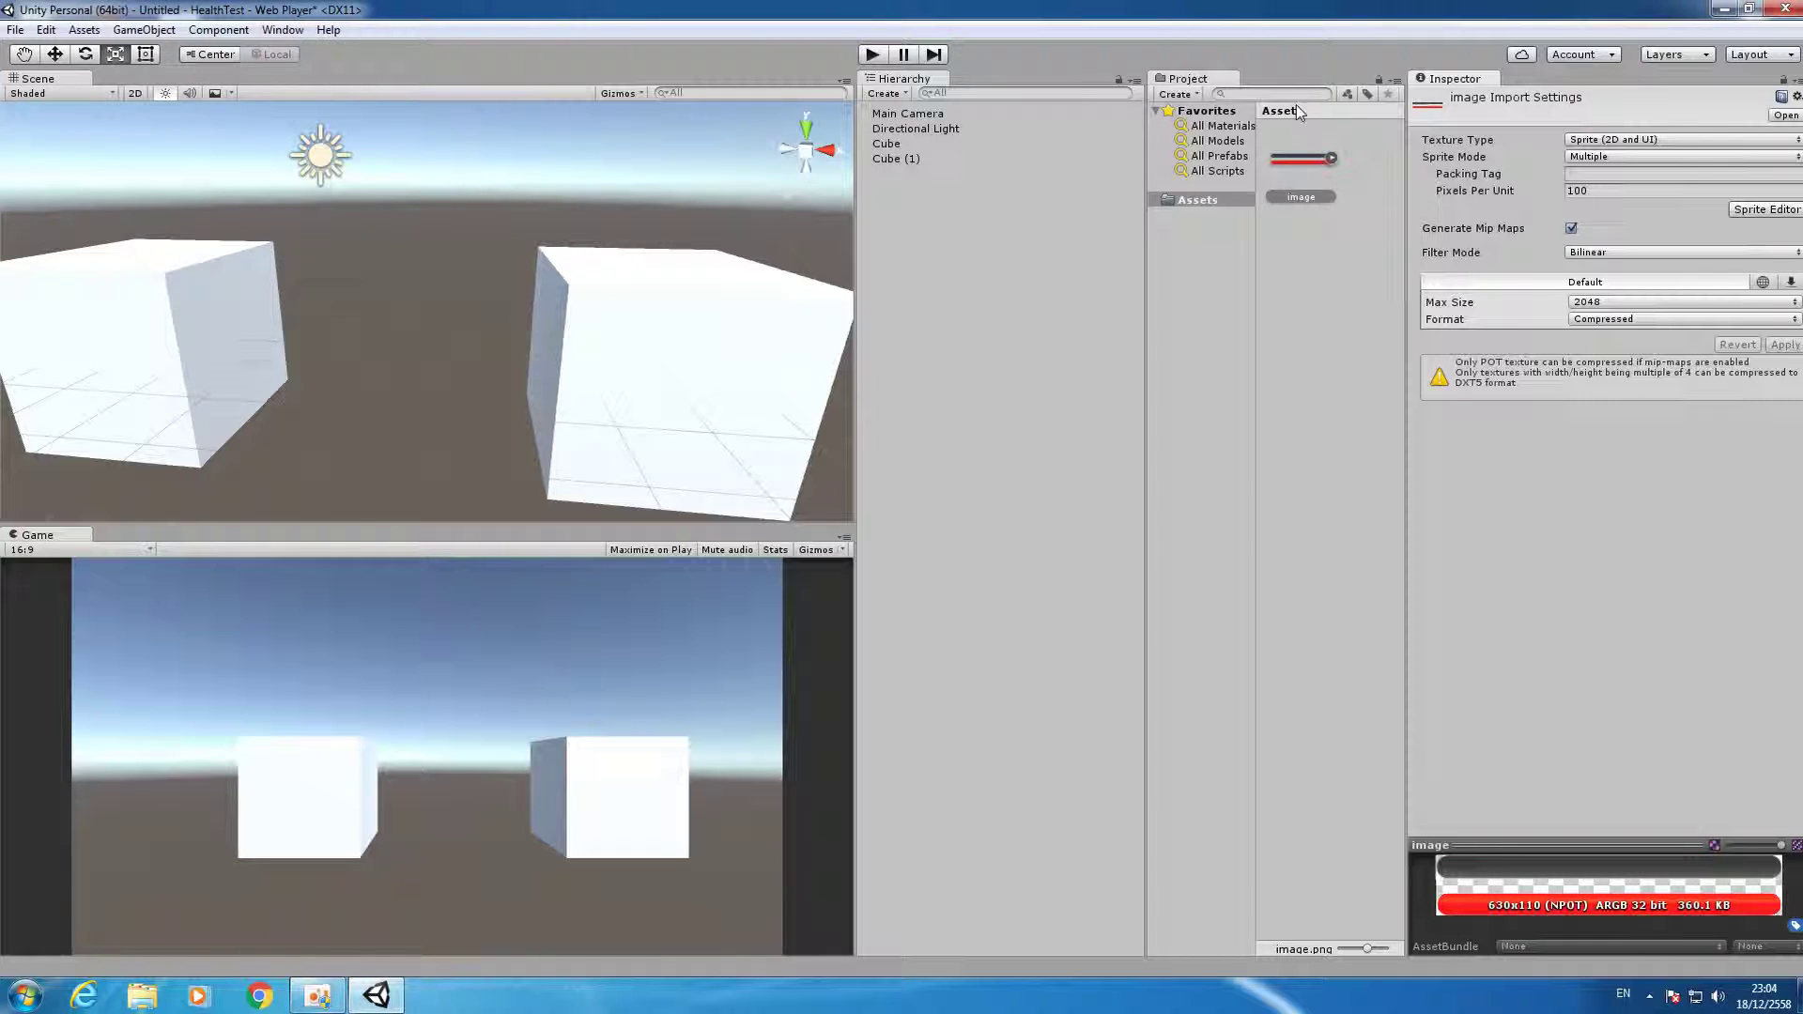
Expand the image asset to check the image_0 and image_1 sprites.
click(1332, 162)
click(1332, 334)
click(1332, 246)
click(1339, 345)
click(1292, 336)
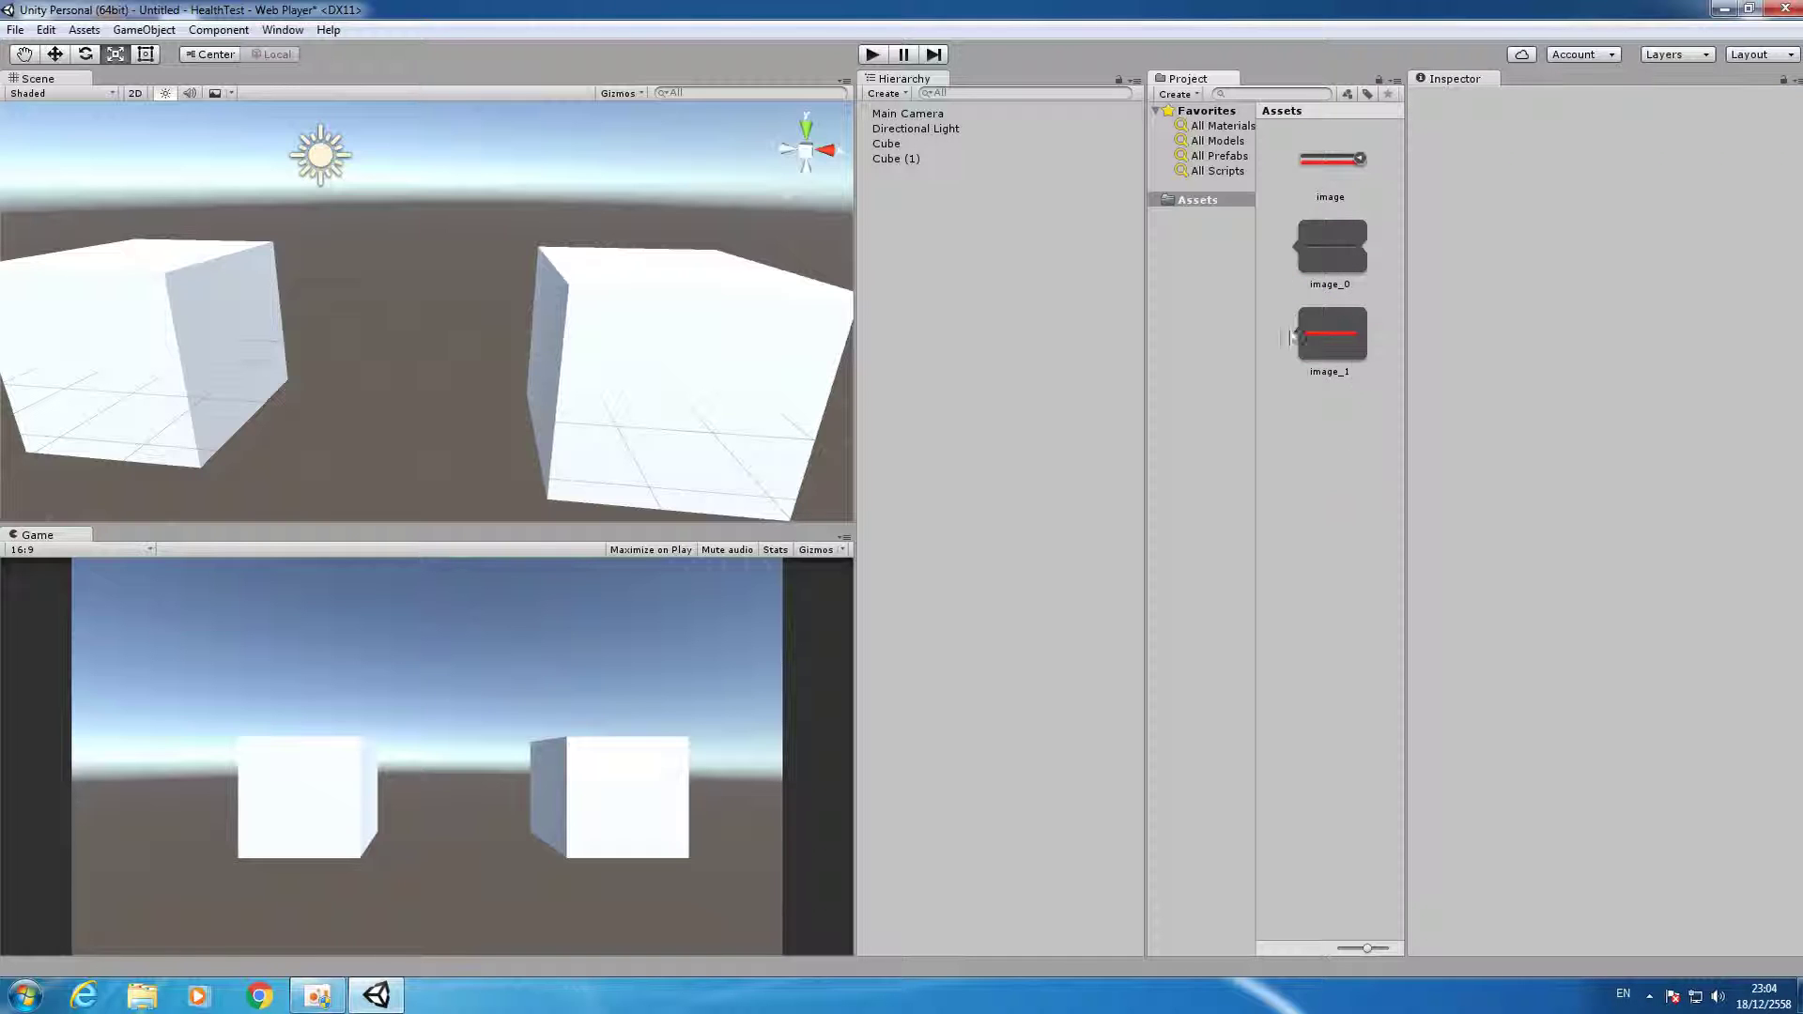
Add a UI Canvas, with its EventSystem, to the scene.
right_click(920, 245)
mouse_move(1045, 507)
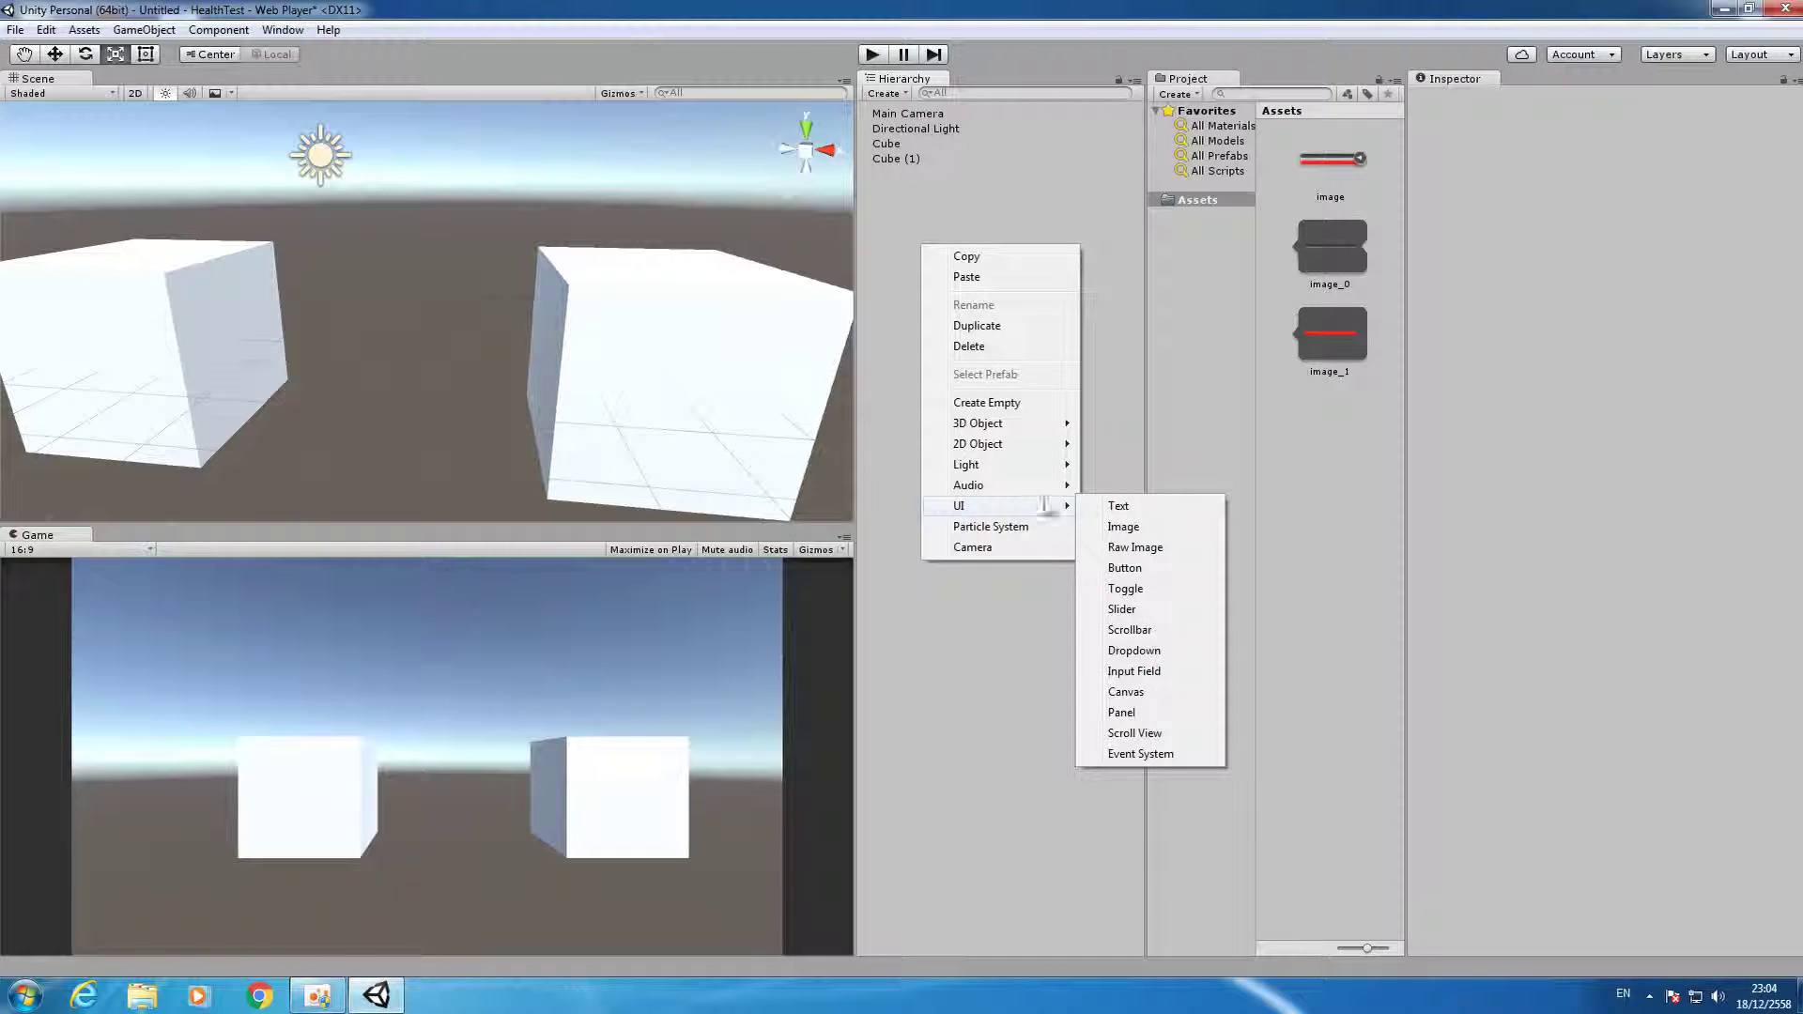
click(1126, 692)
click(971, 237)
click(899, 173)
click(1639, 419)
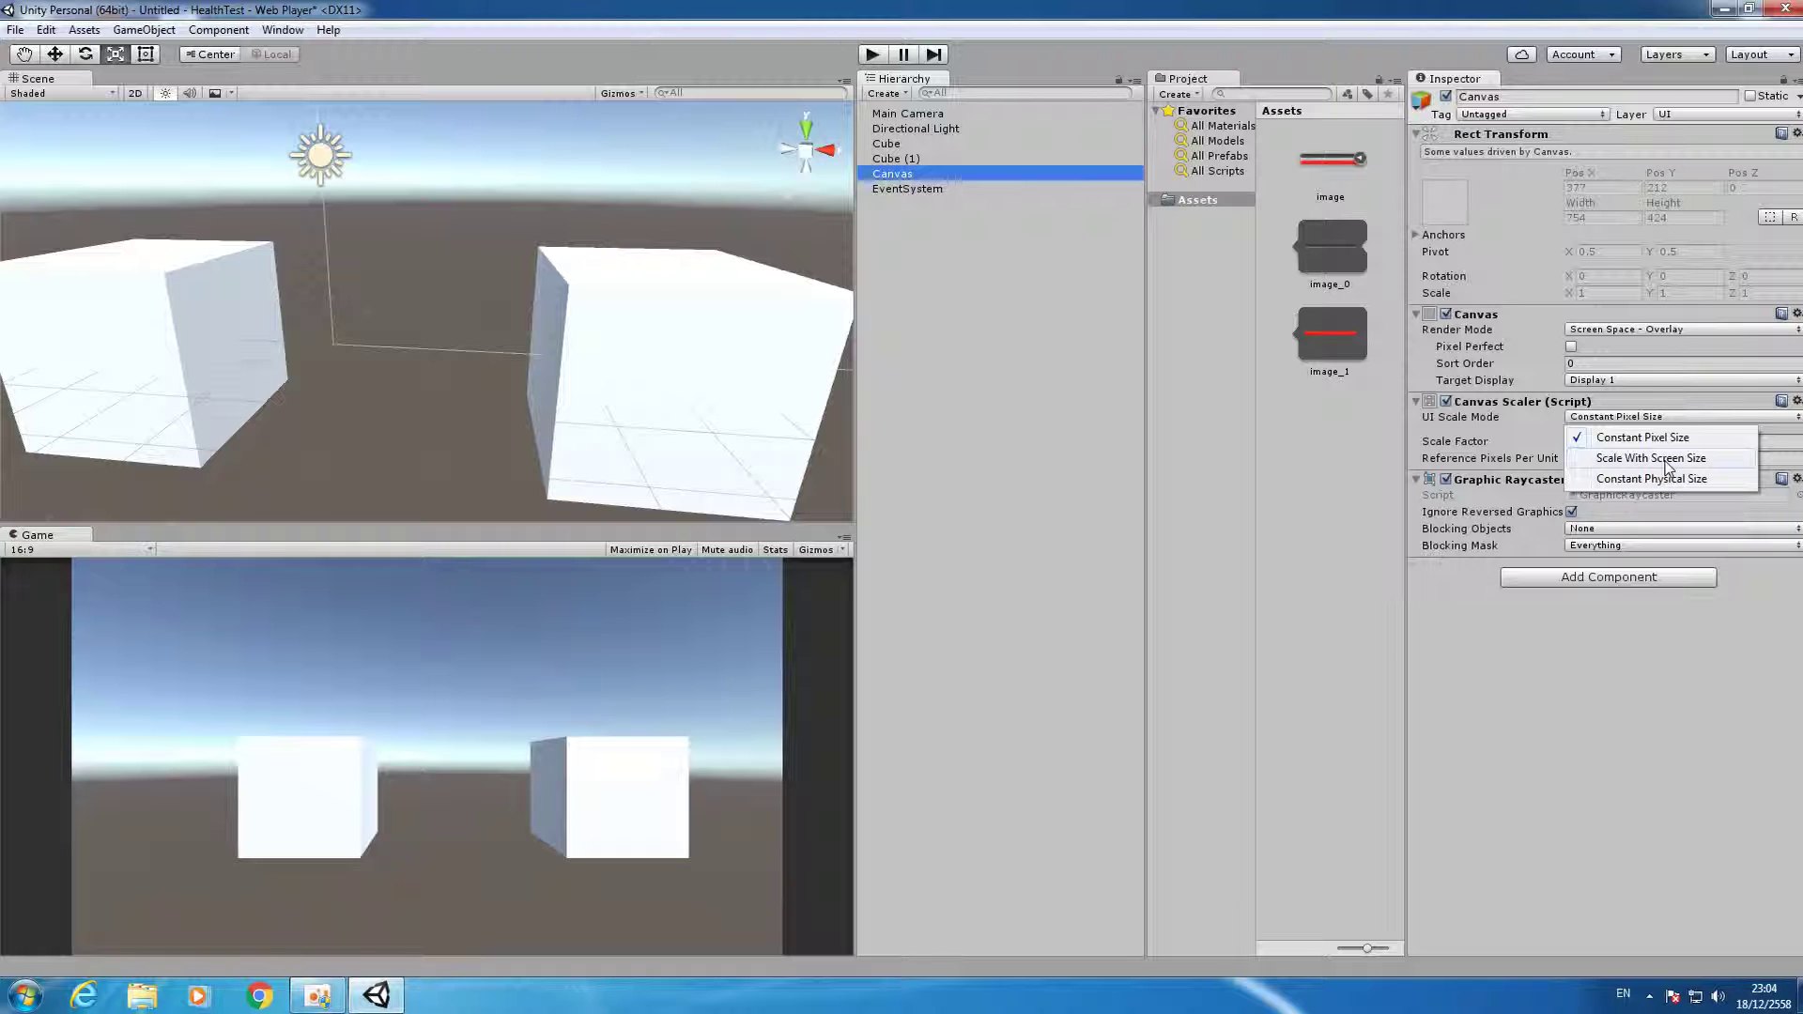
Set the Canvas UI Scale Mode to Scale With Screen Size at 800 × 600.
click(1658, 459)
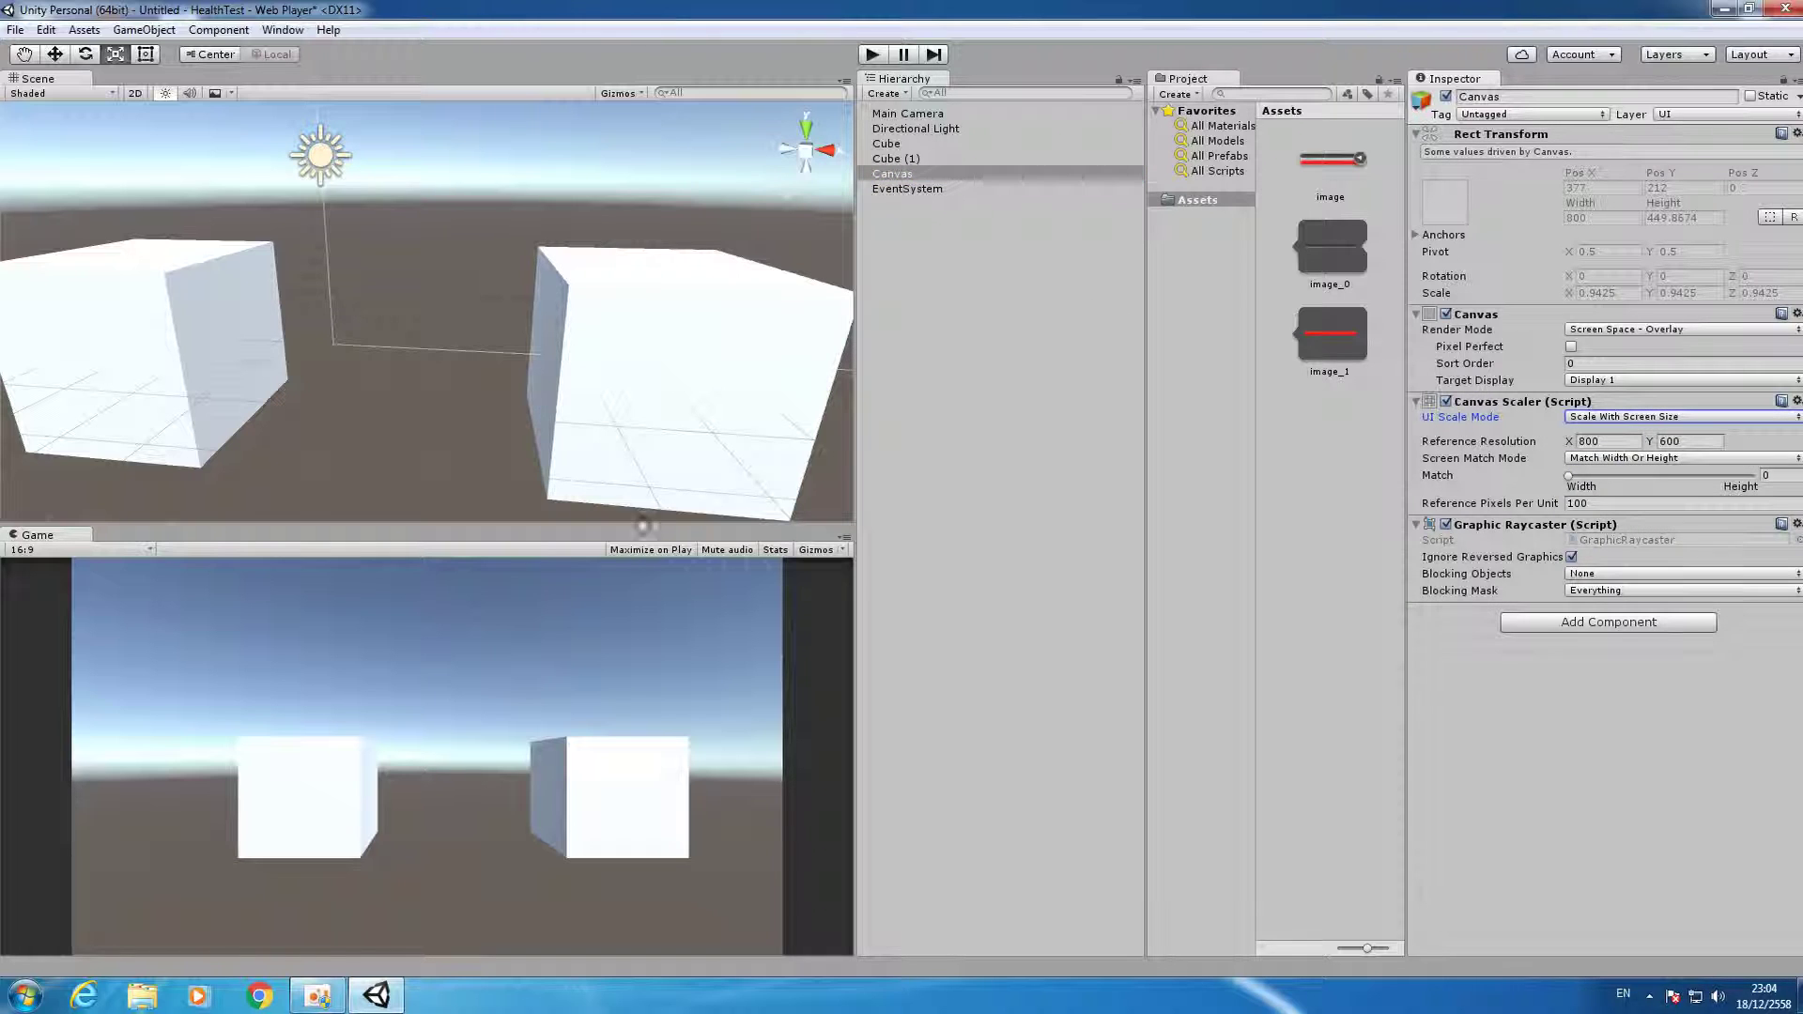
right_click(905, 175)
Add an Image under the Canvas using the image_0 sprite.
mouse_move(1001, 446)
click(1105, 457)
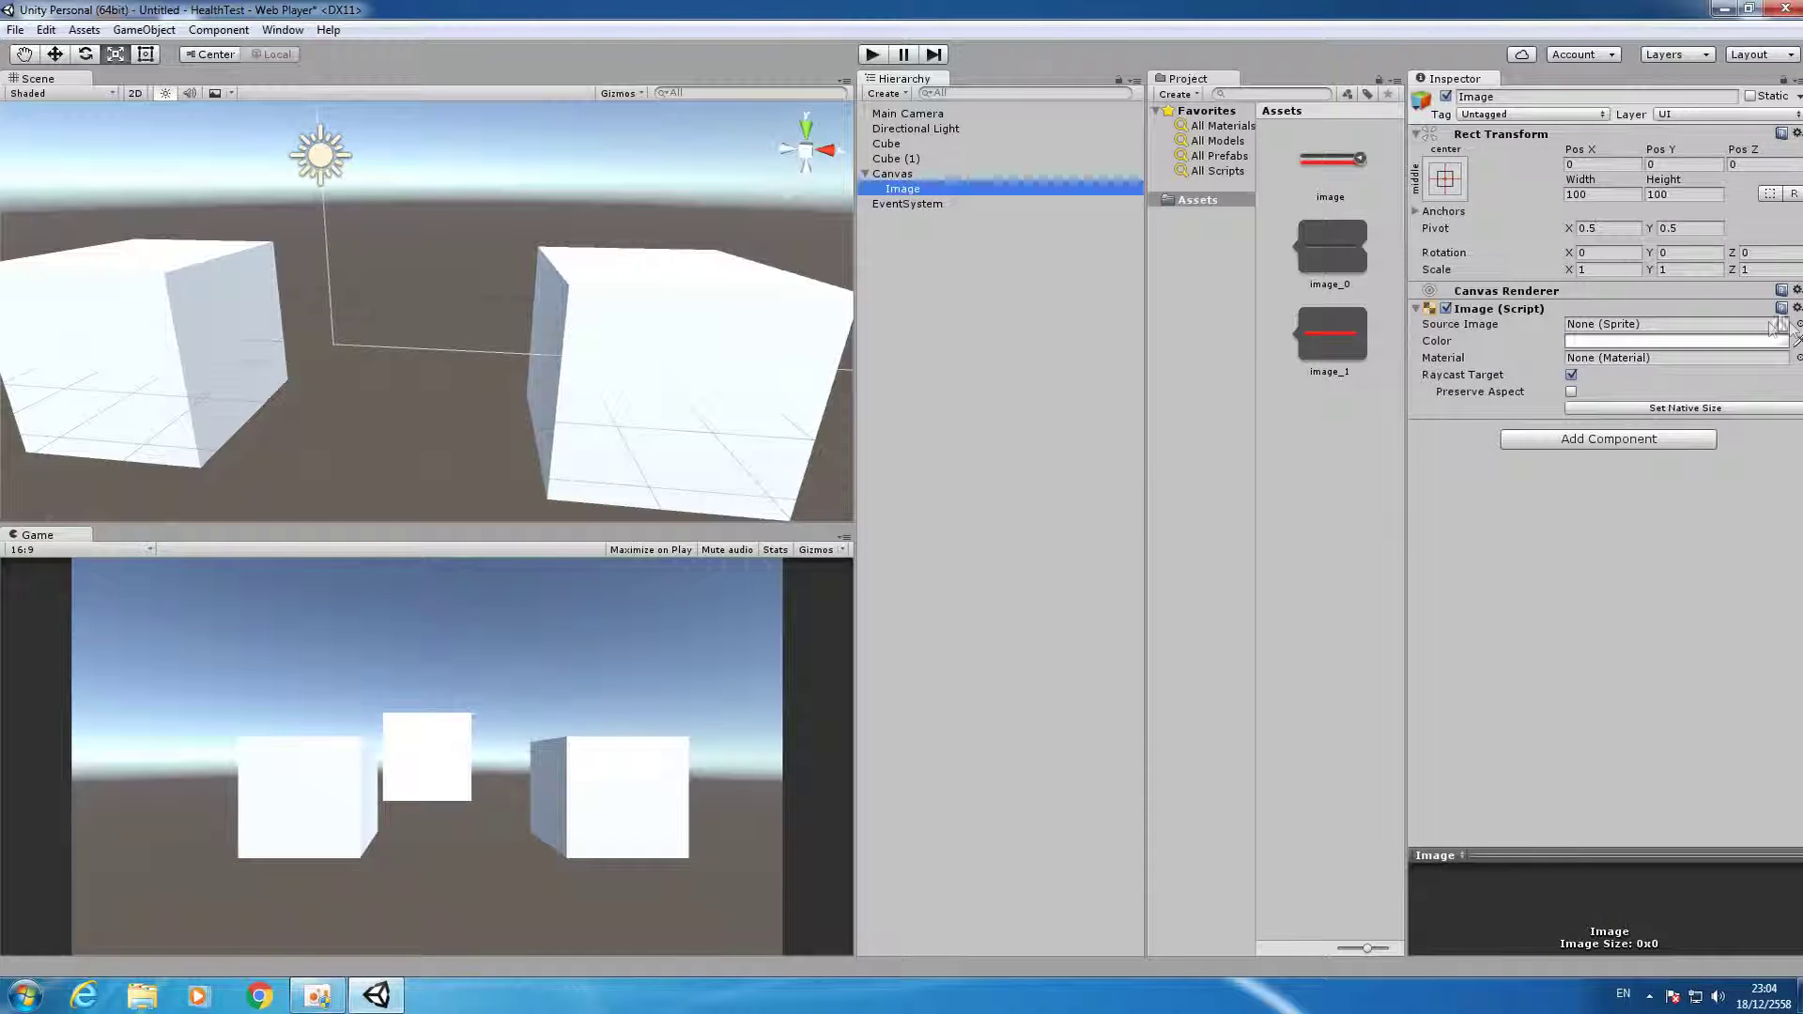
click(1799, 324)
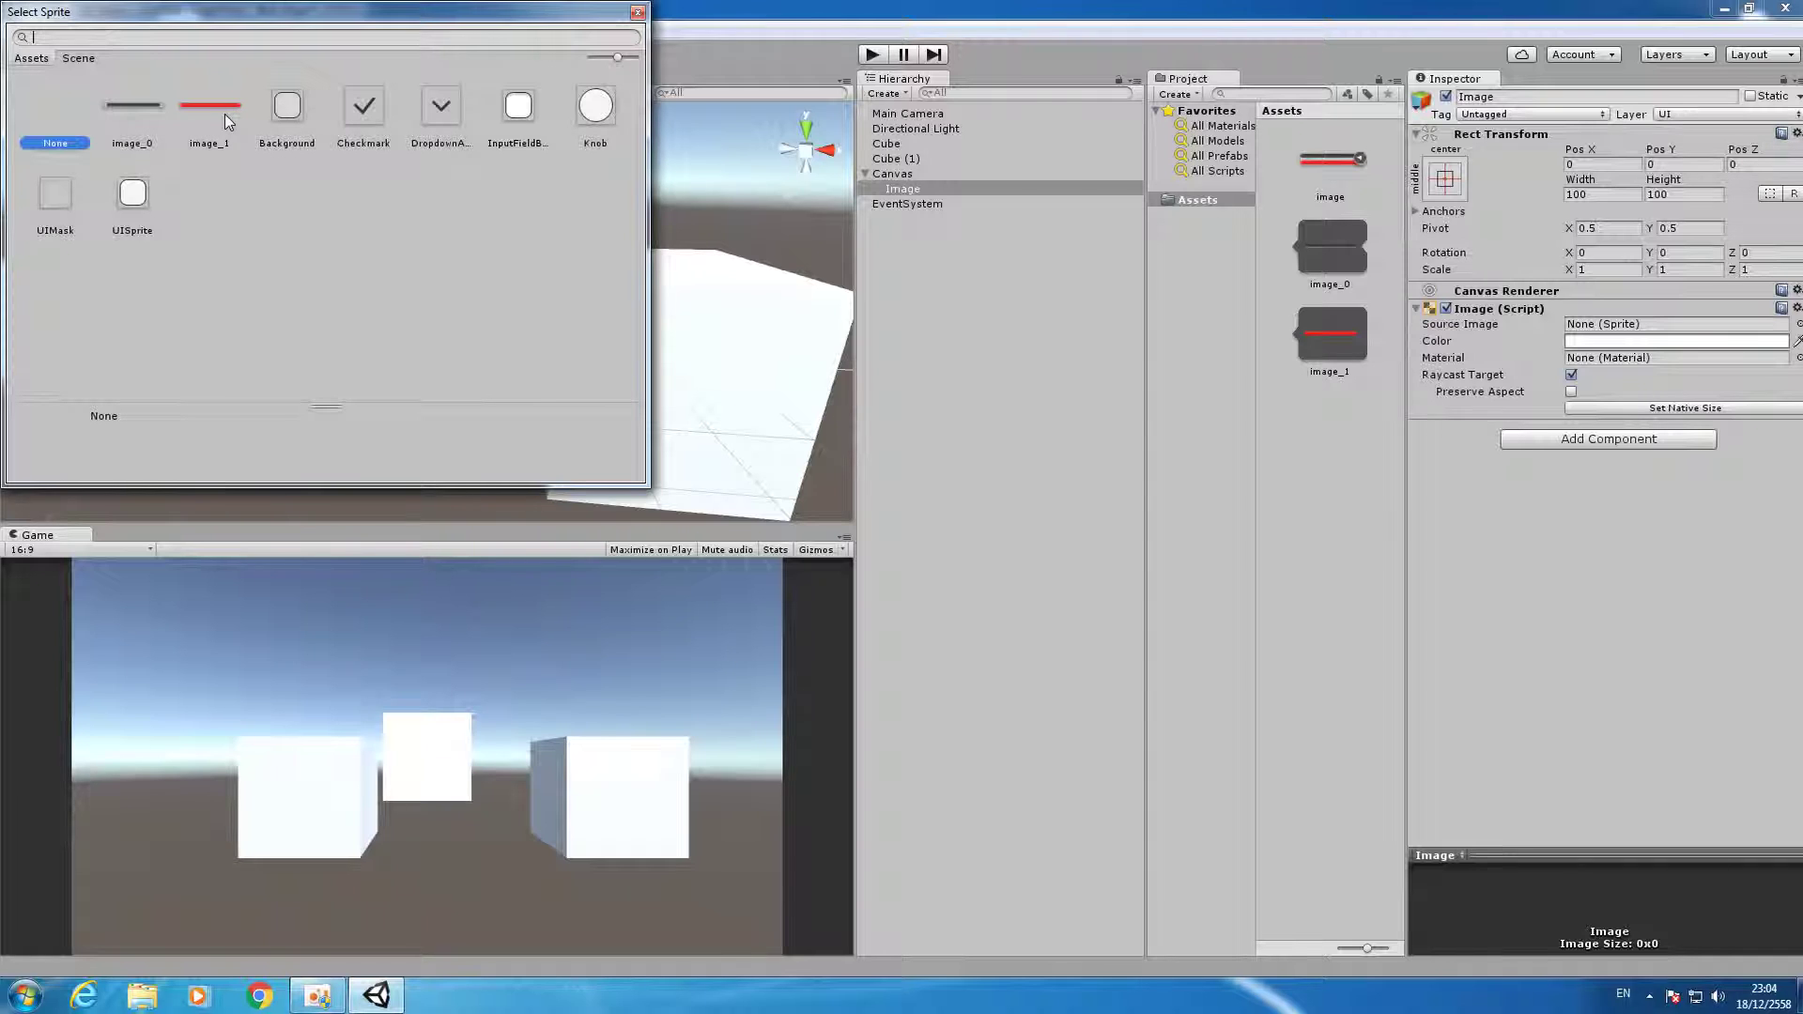
double_click(121, 105)
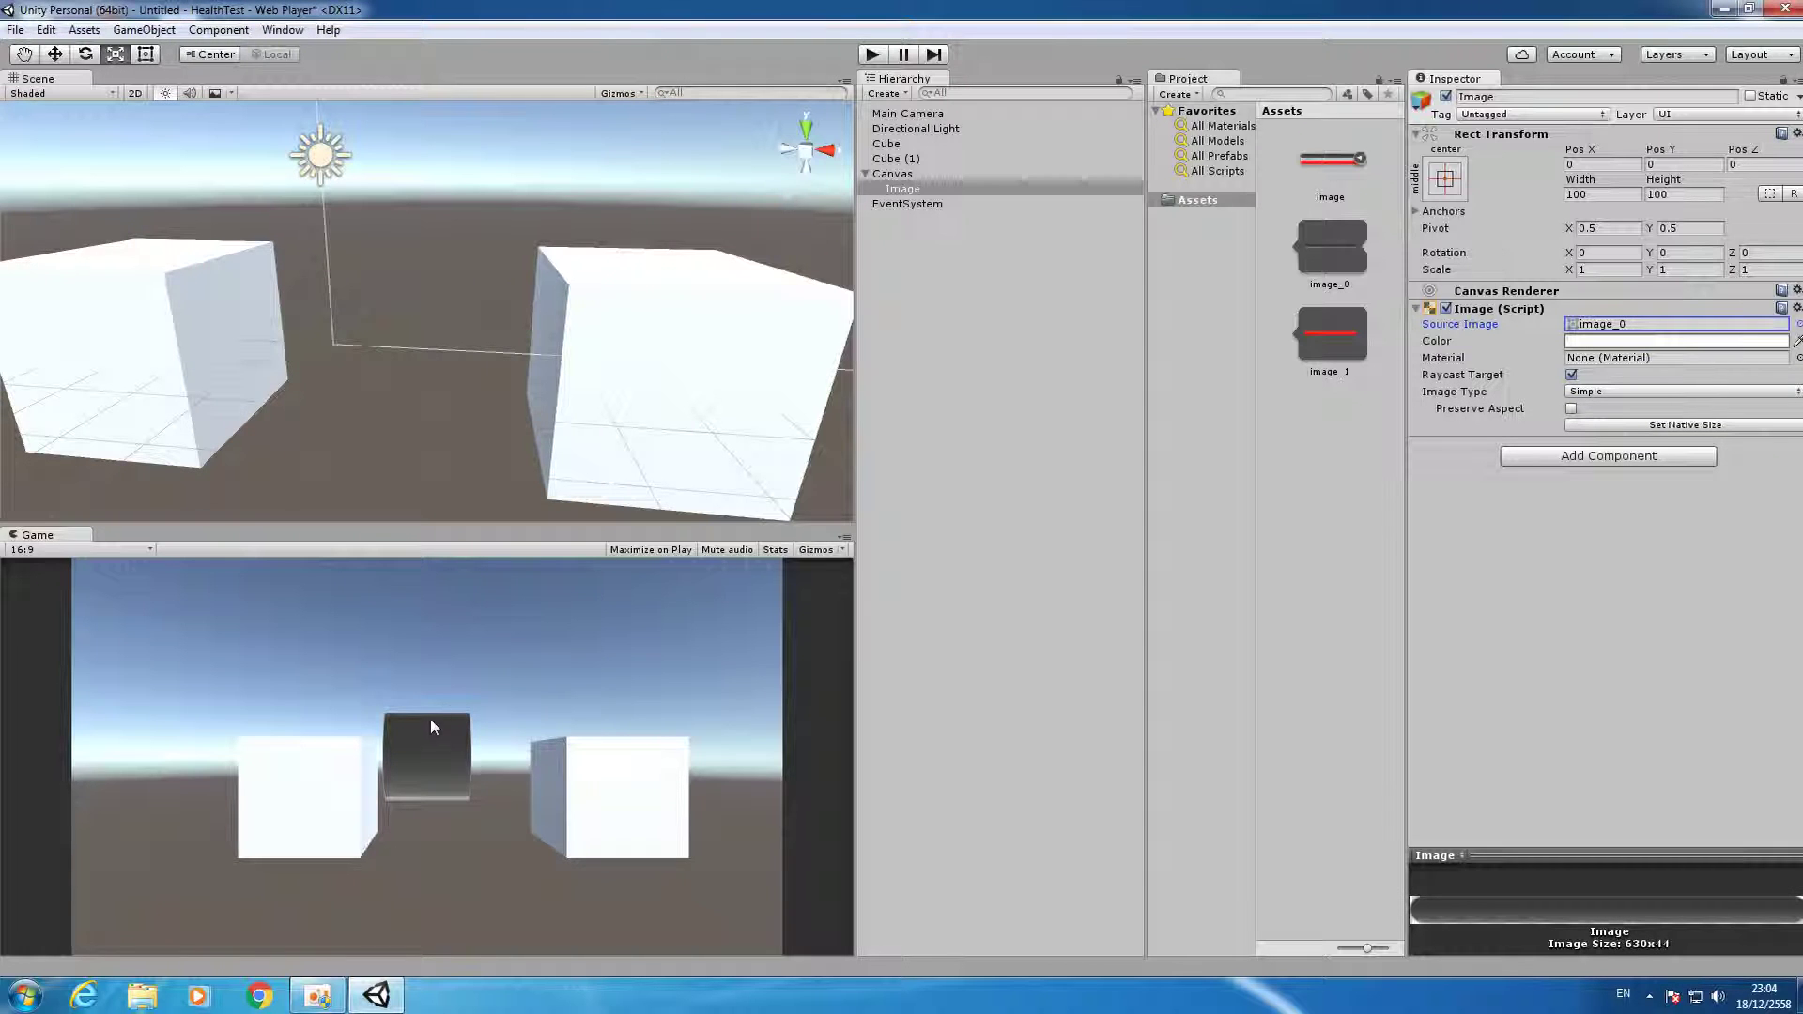
Stretch the Image into a wide, thin bar and raise it above the cubes.
double_click(902, 189)
click(921, 250)
click(906, 191)
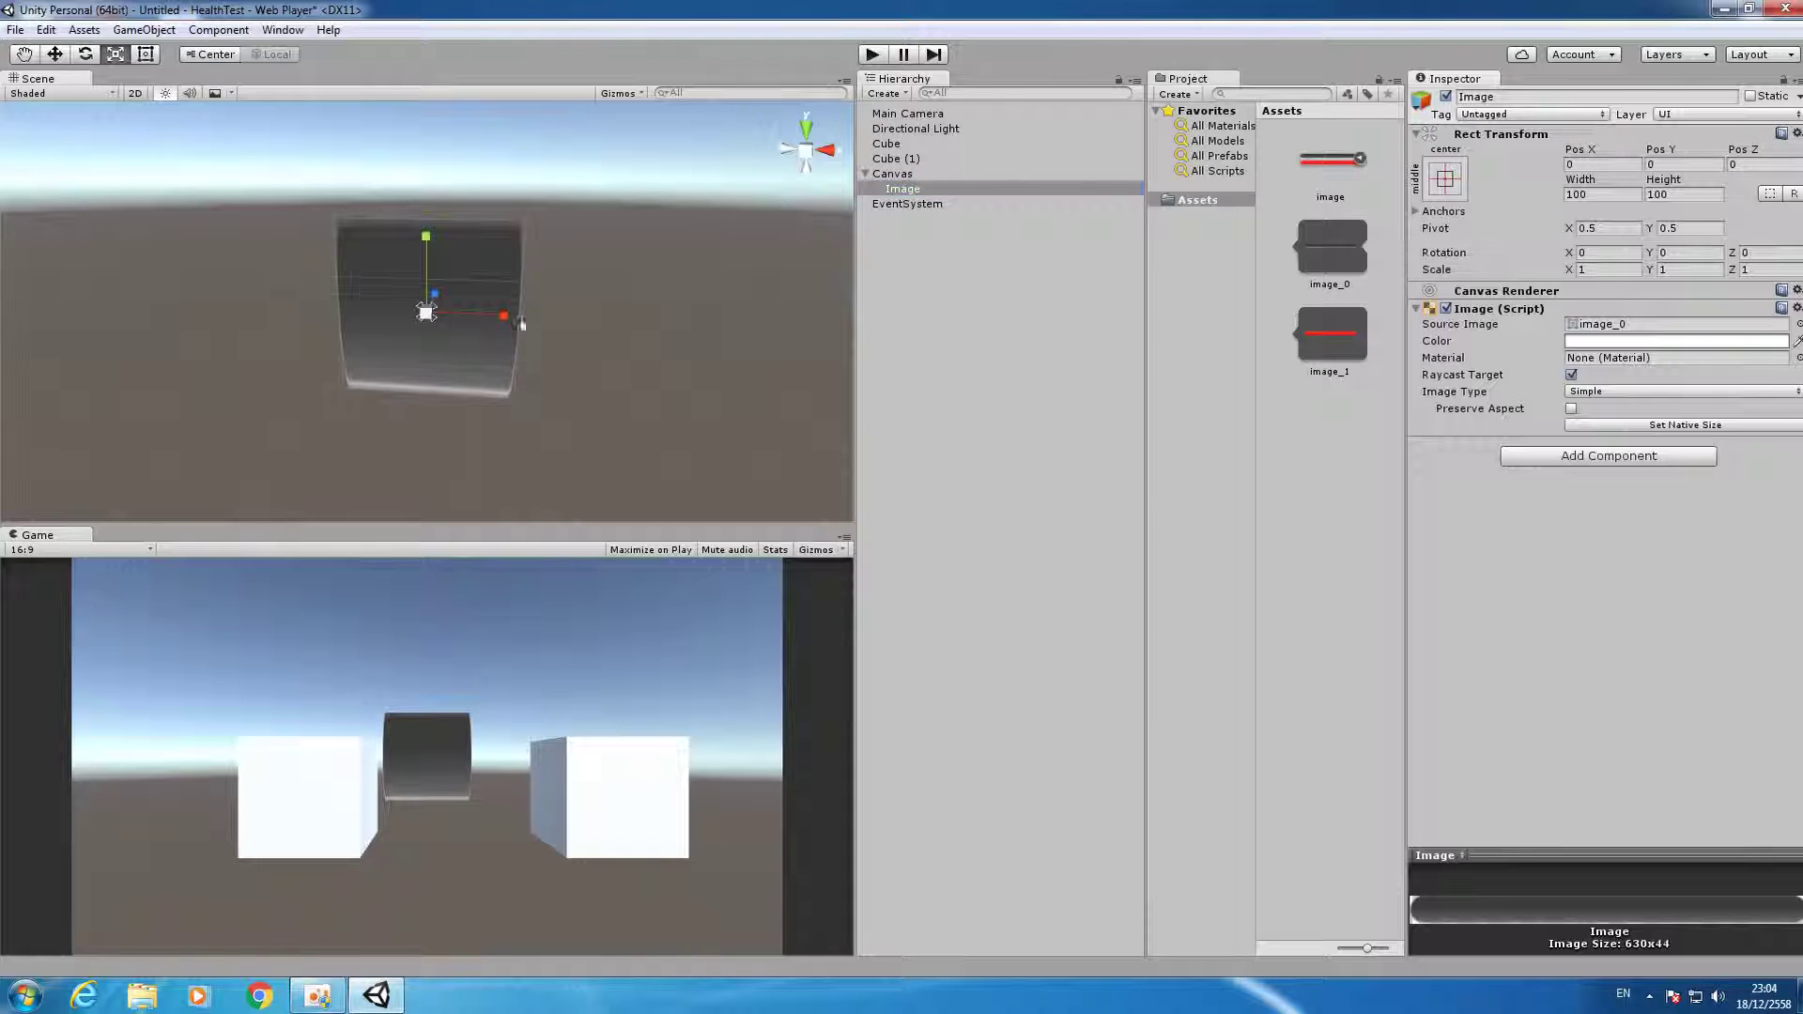
drag(504, 315, 703, 301)
mouse_move(427, 239)
mouse_down()
mouse_move(427, 292)
mouse_move(423, 252)
mouse_up()
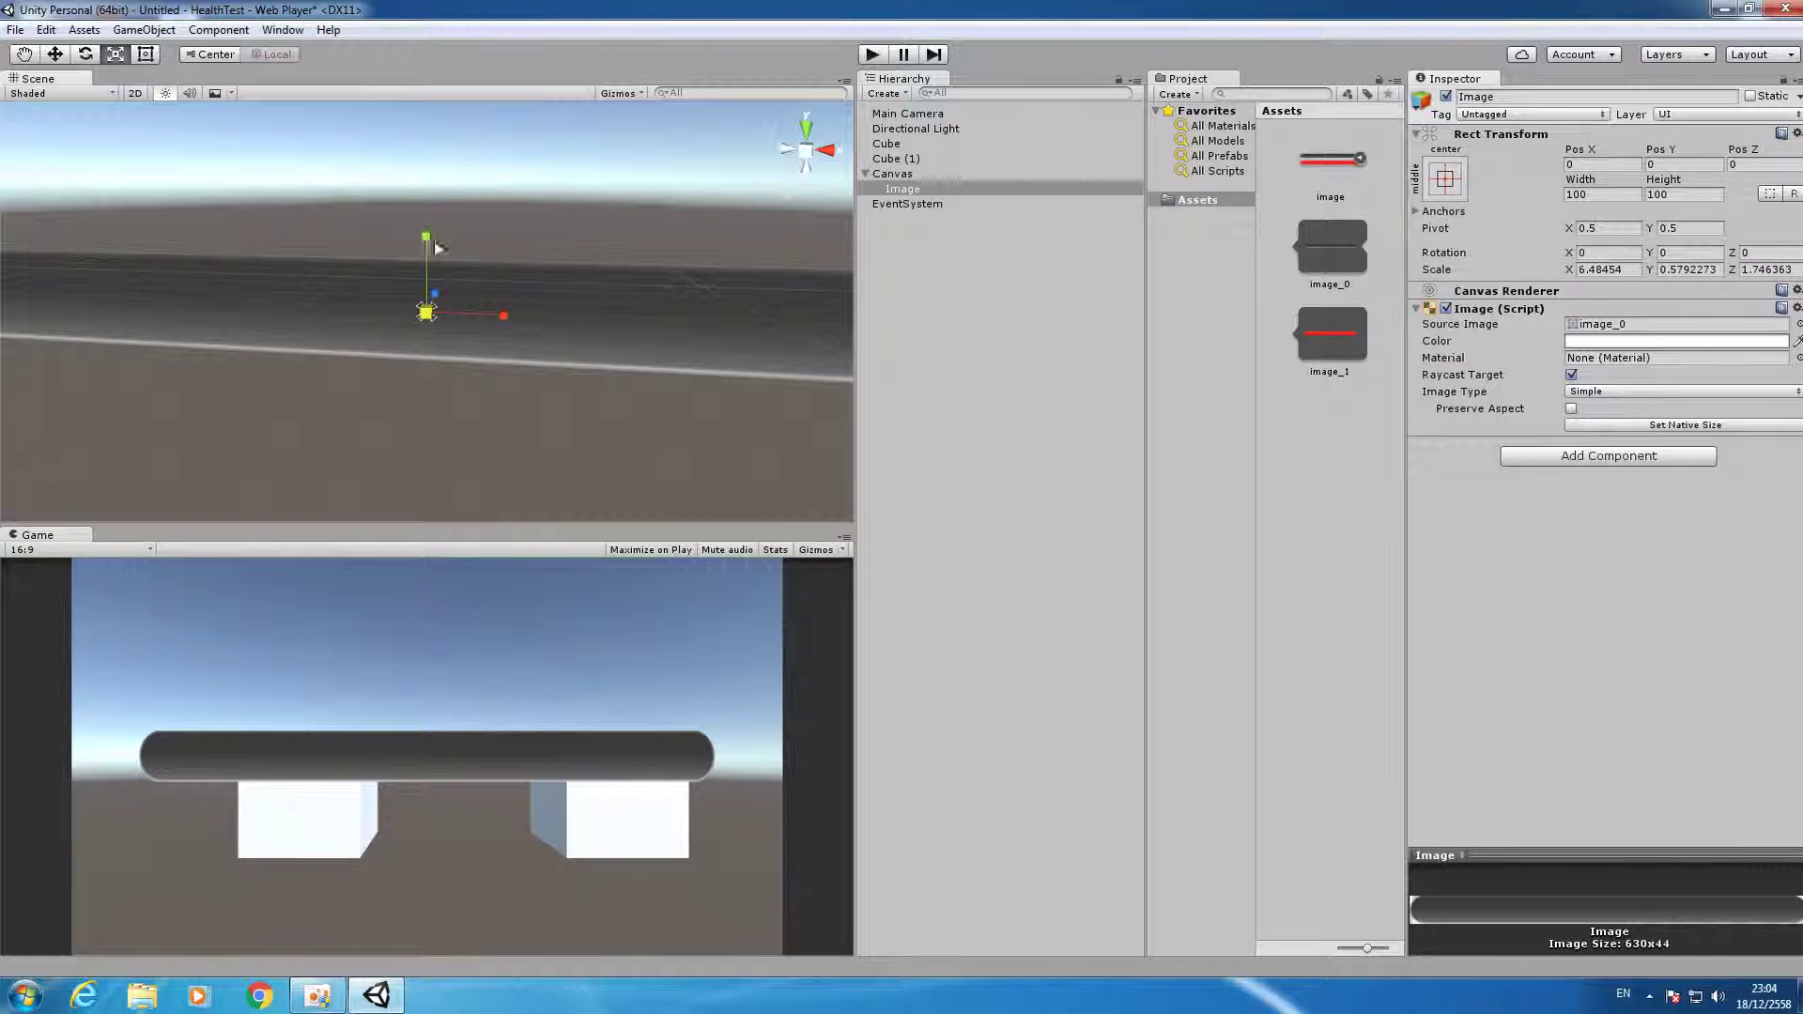
drag(422, 252, 434, 137)
key(w)
click(1047, 263)
click(939, 189)
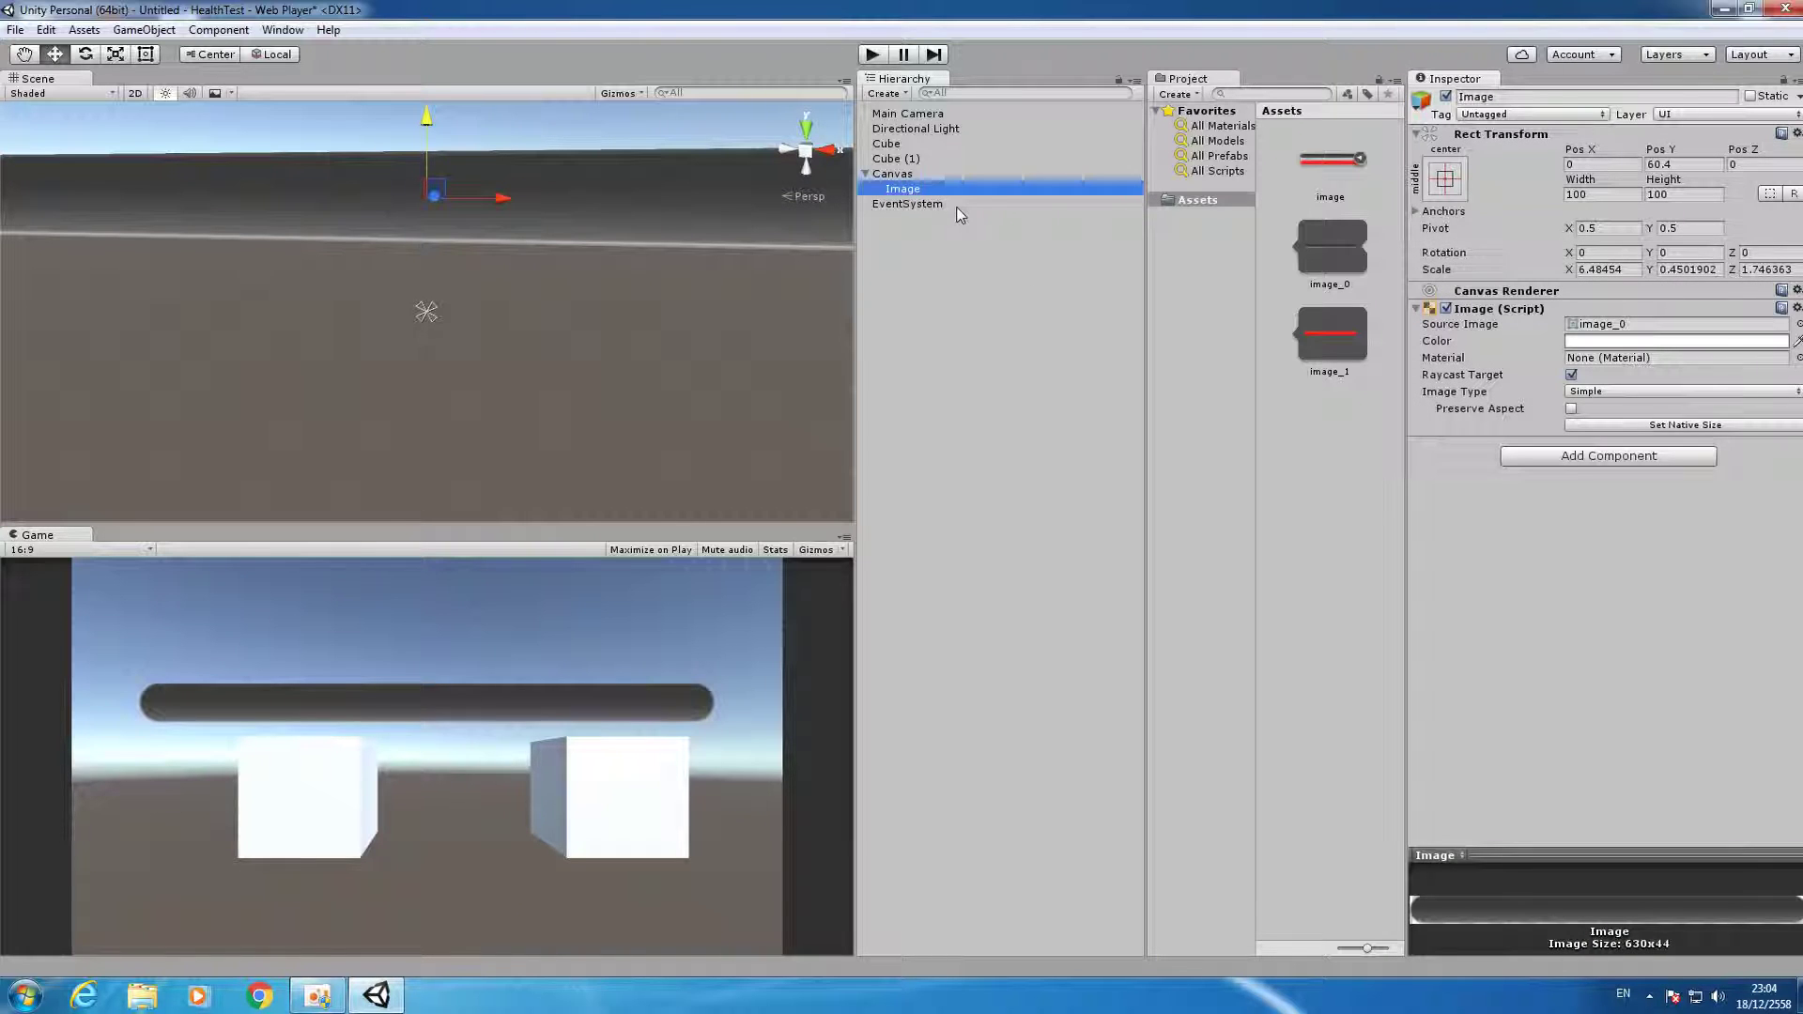
click(908, 204)
Duplicate the bar as Image (1) and give it the red image_1 sprite.
click(905, 188)
key(ctrl+d)
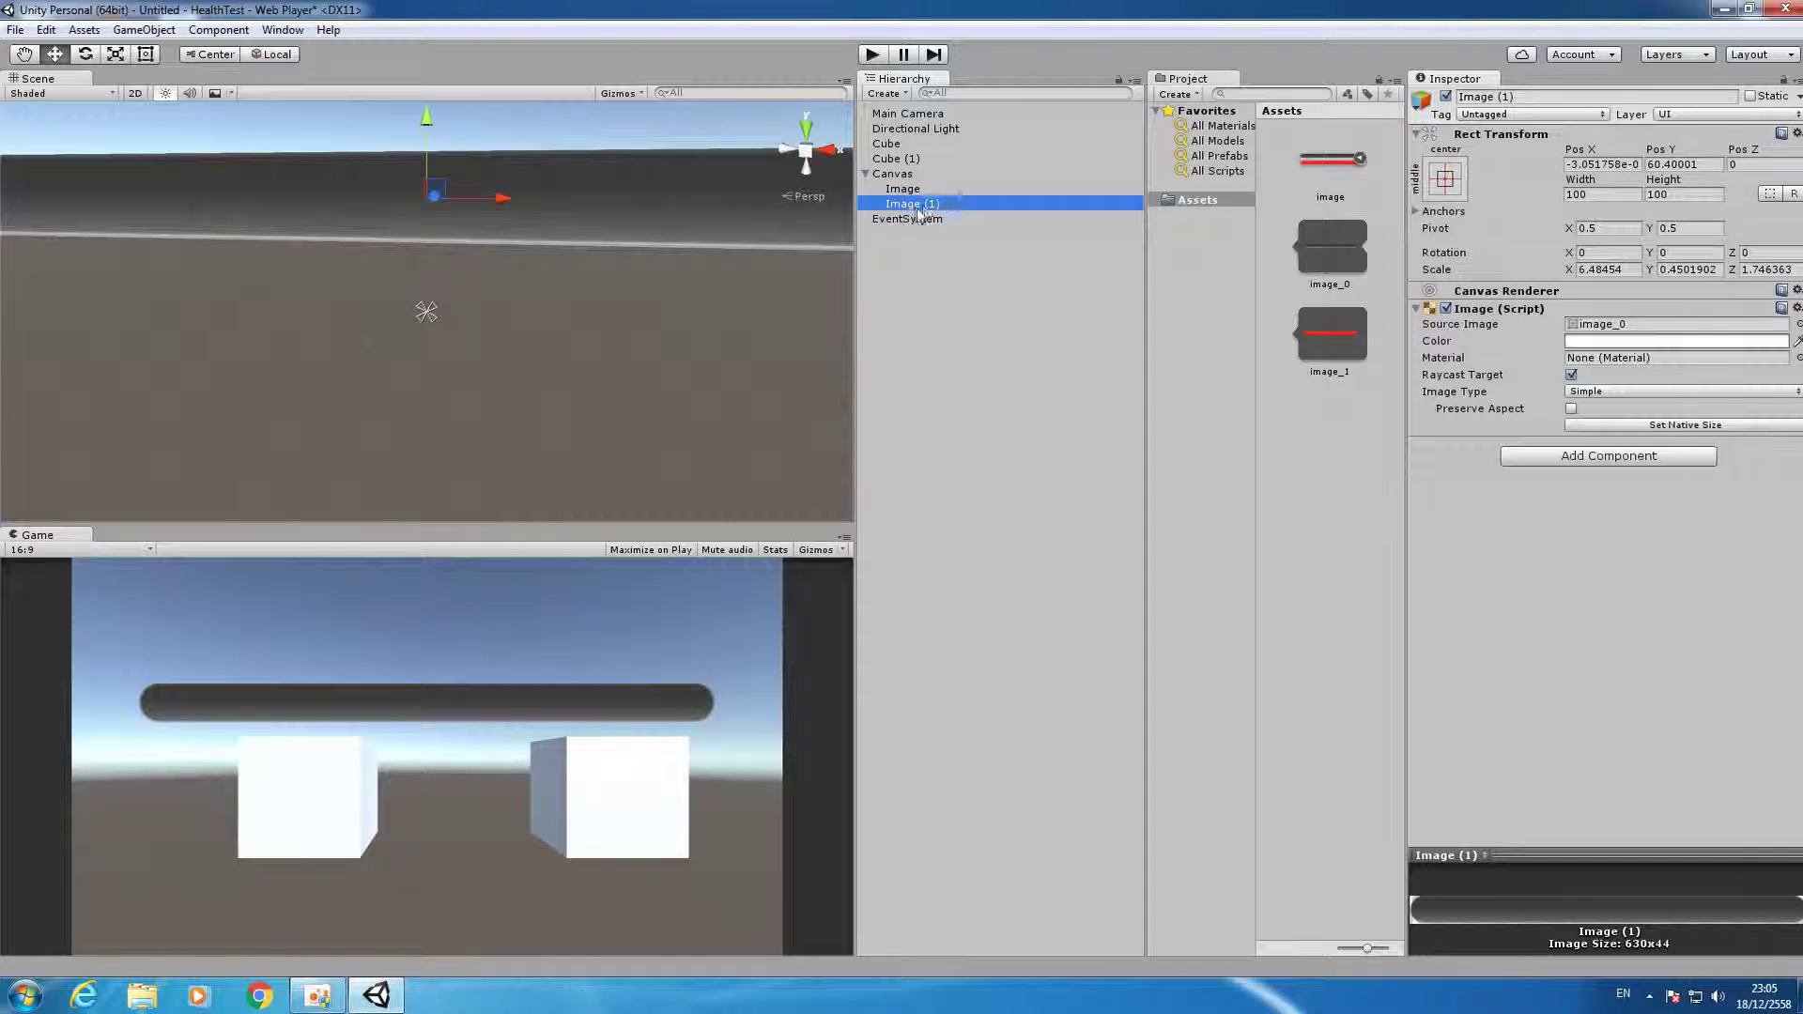
click(1798, 324)
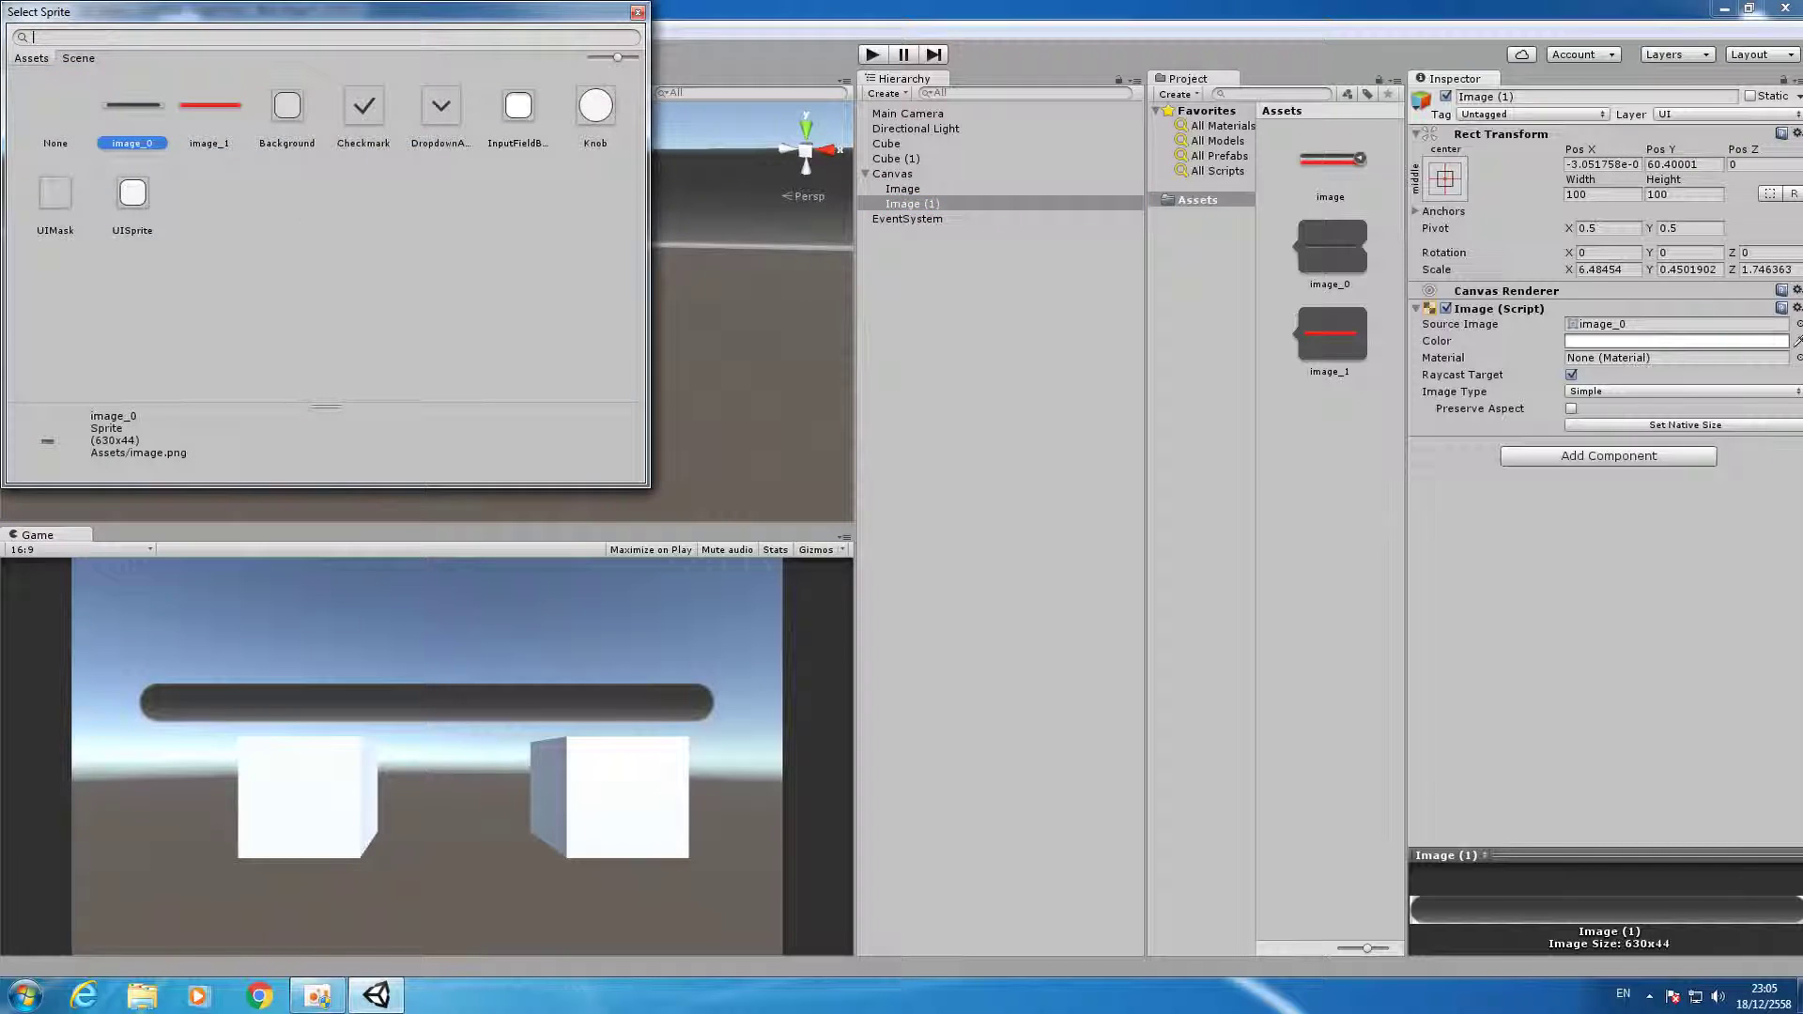
double_click(230, 127)
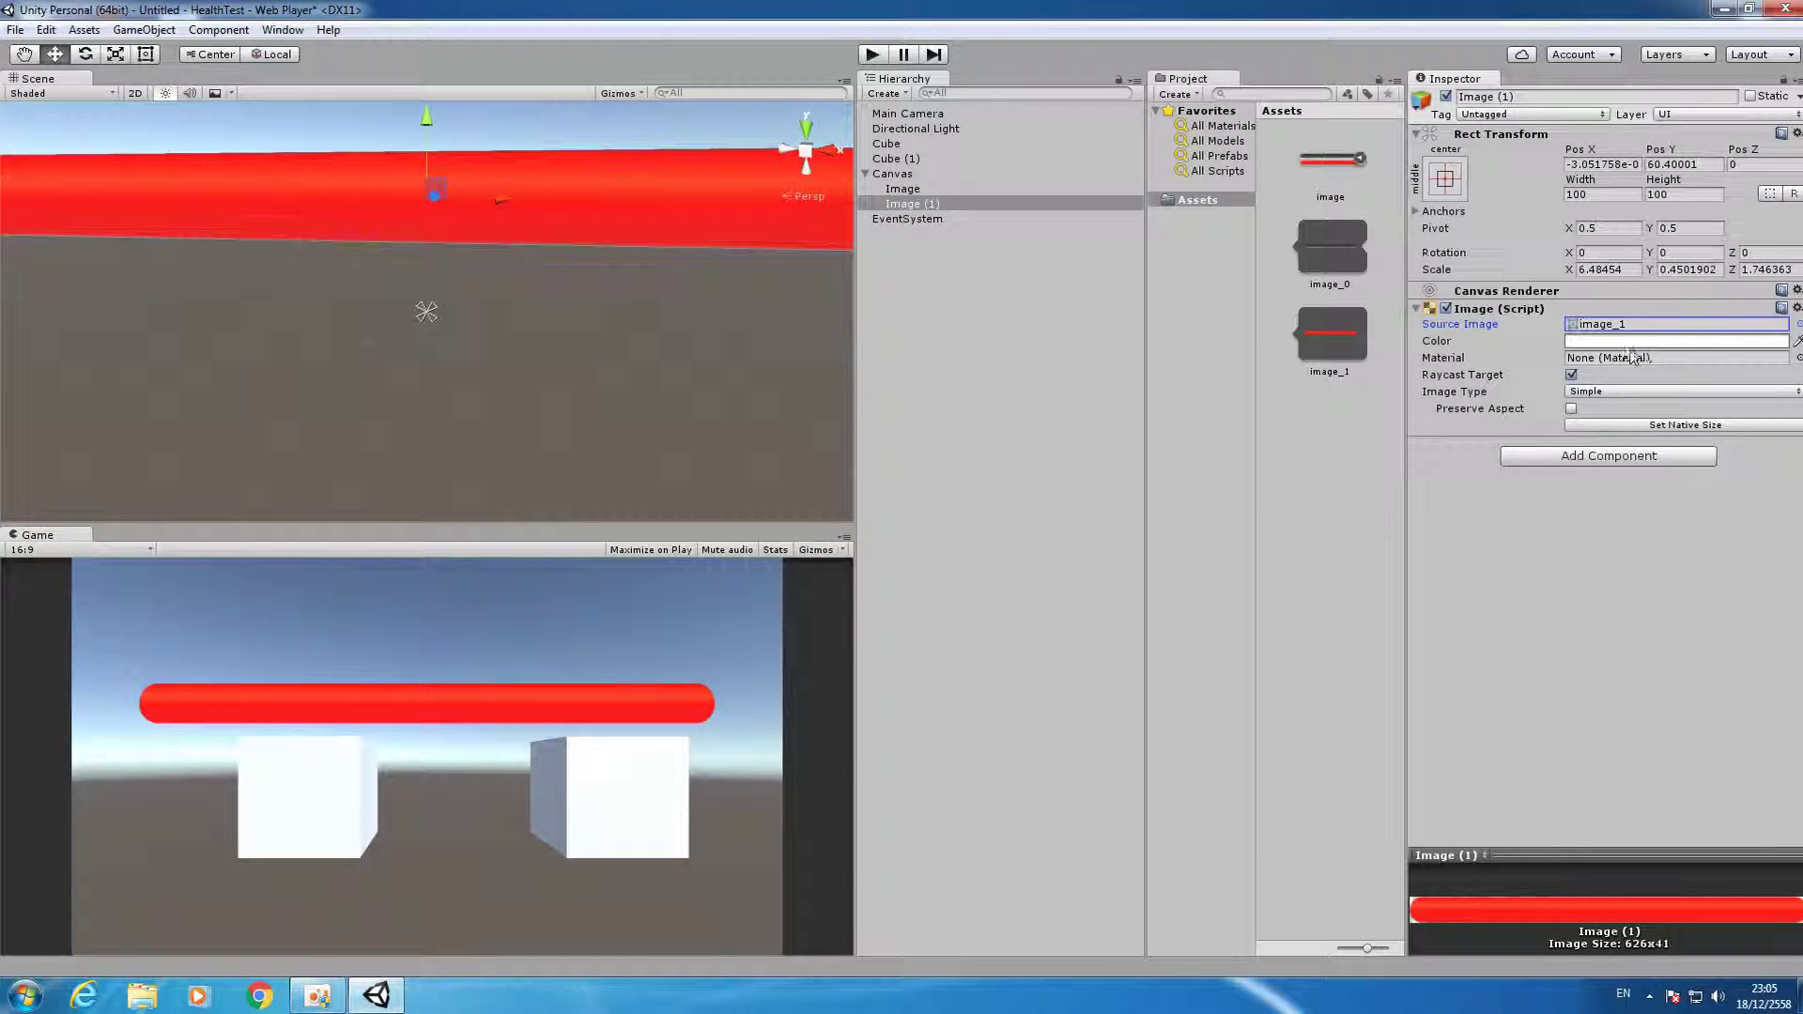
Make Image (1) a Filled image with Horizontal fill method and fill amount 1.
click(1631, 392)
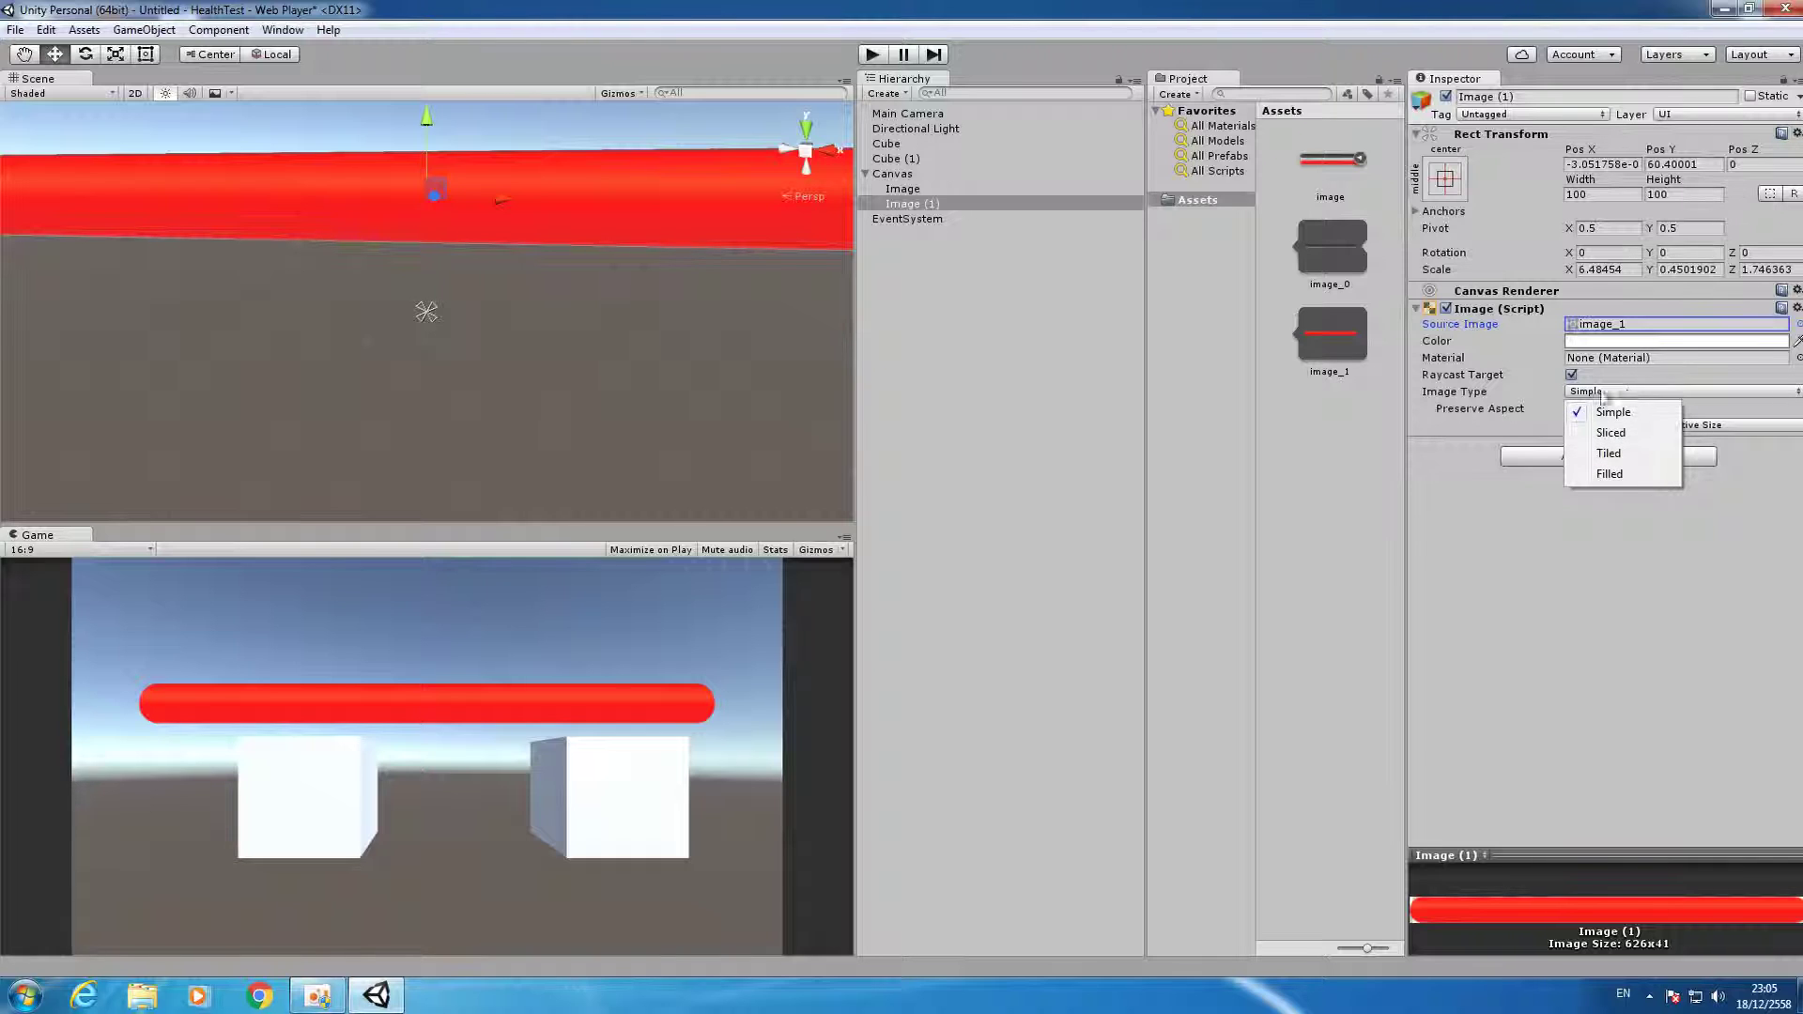
click(1581, 630)
click(1612, 393)
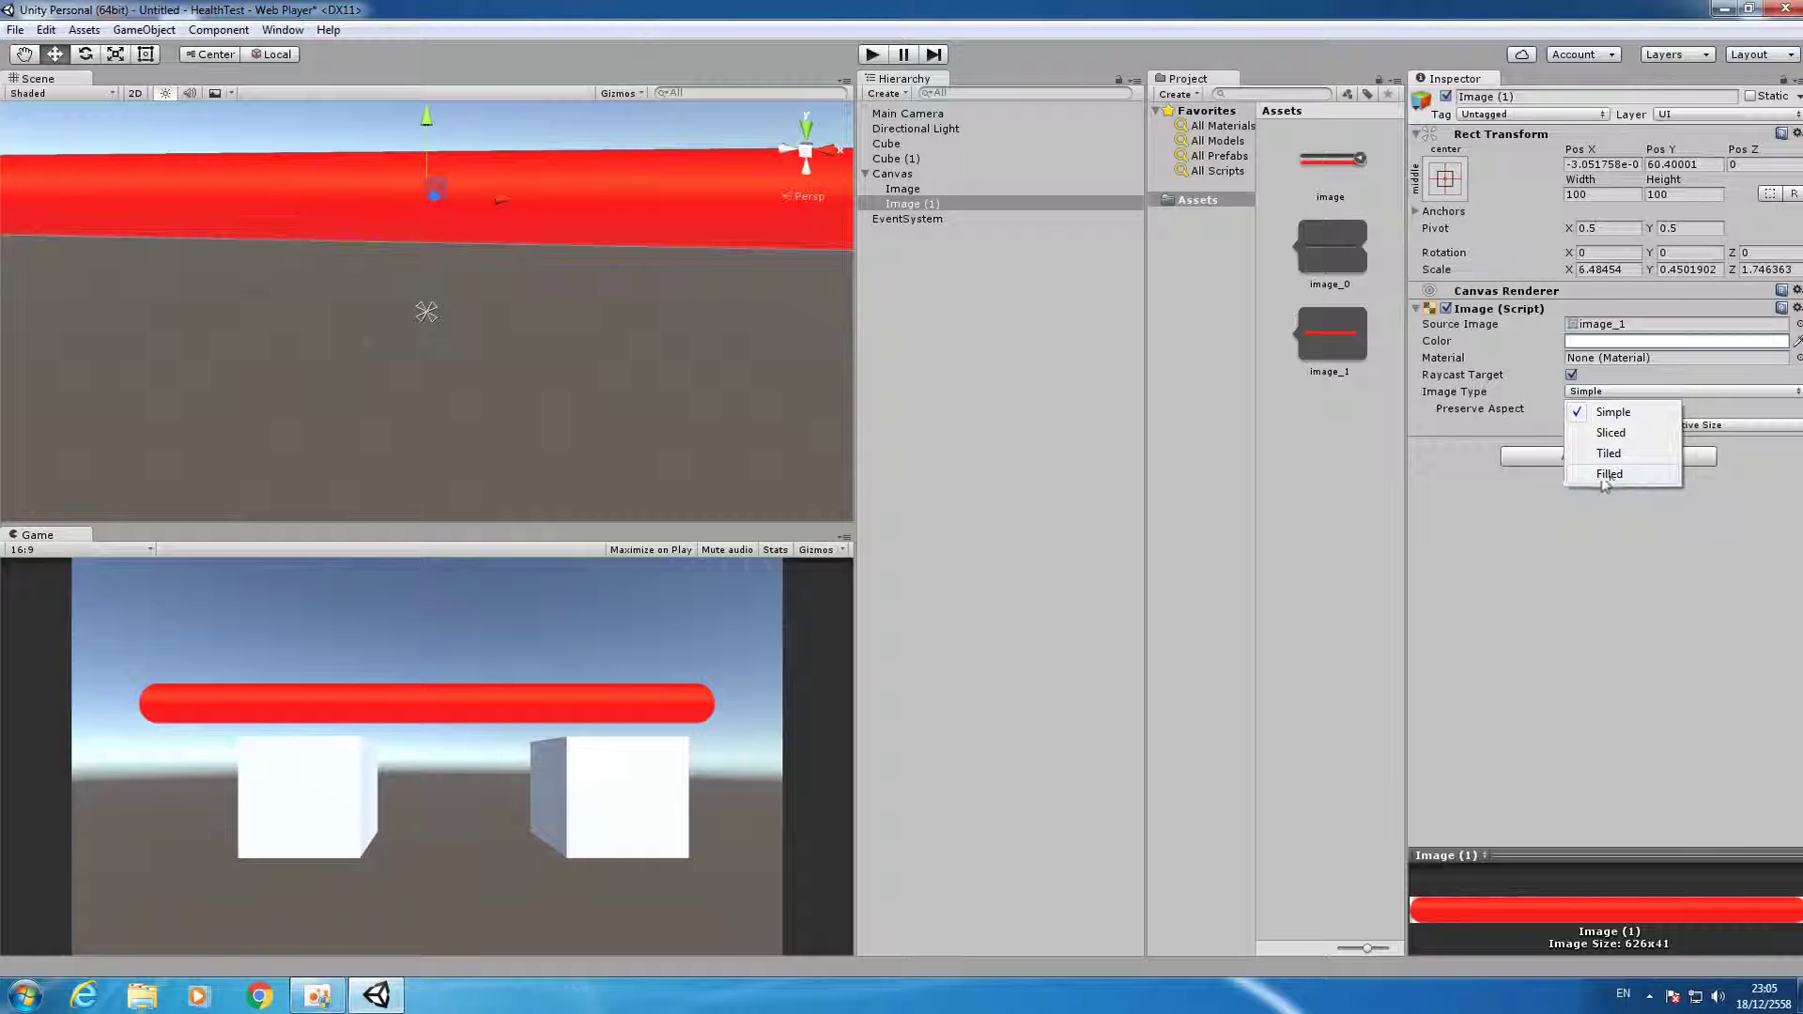
click(1614, 476)
click(1625, 410)
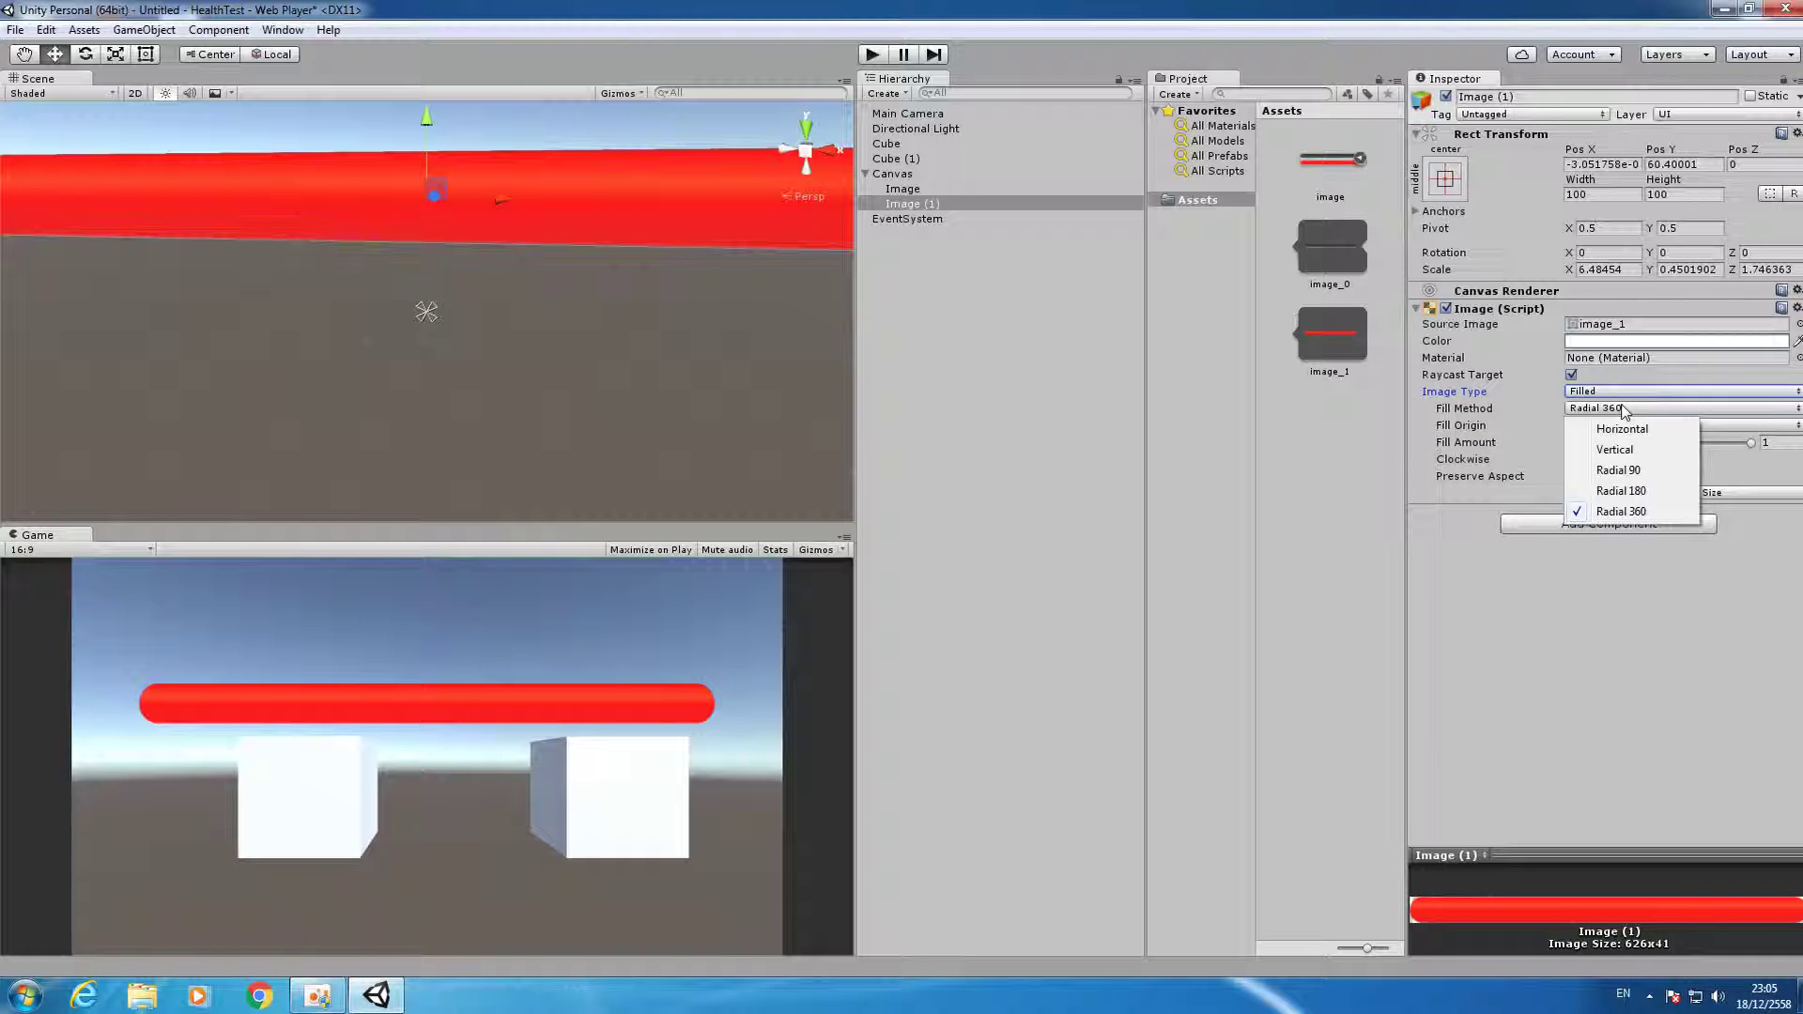
click(1622, 428)
mouse_move(1750, 443)
mouse_down()
mouse_move(1585, 459)
mouse_move(1708, 457)
mouse_up()
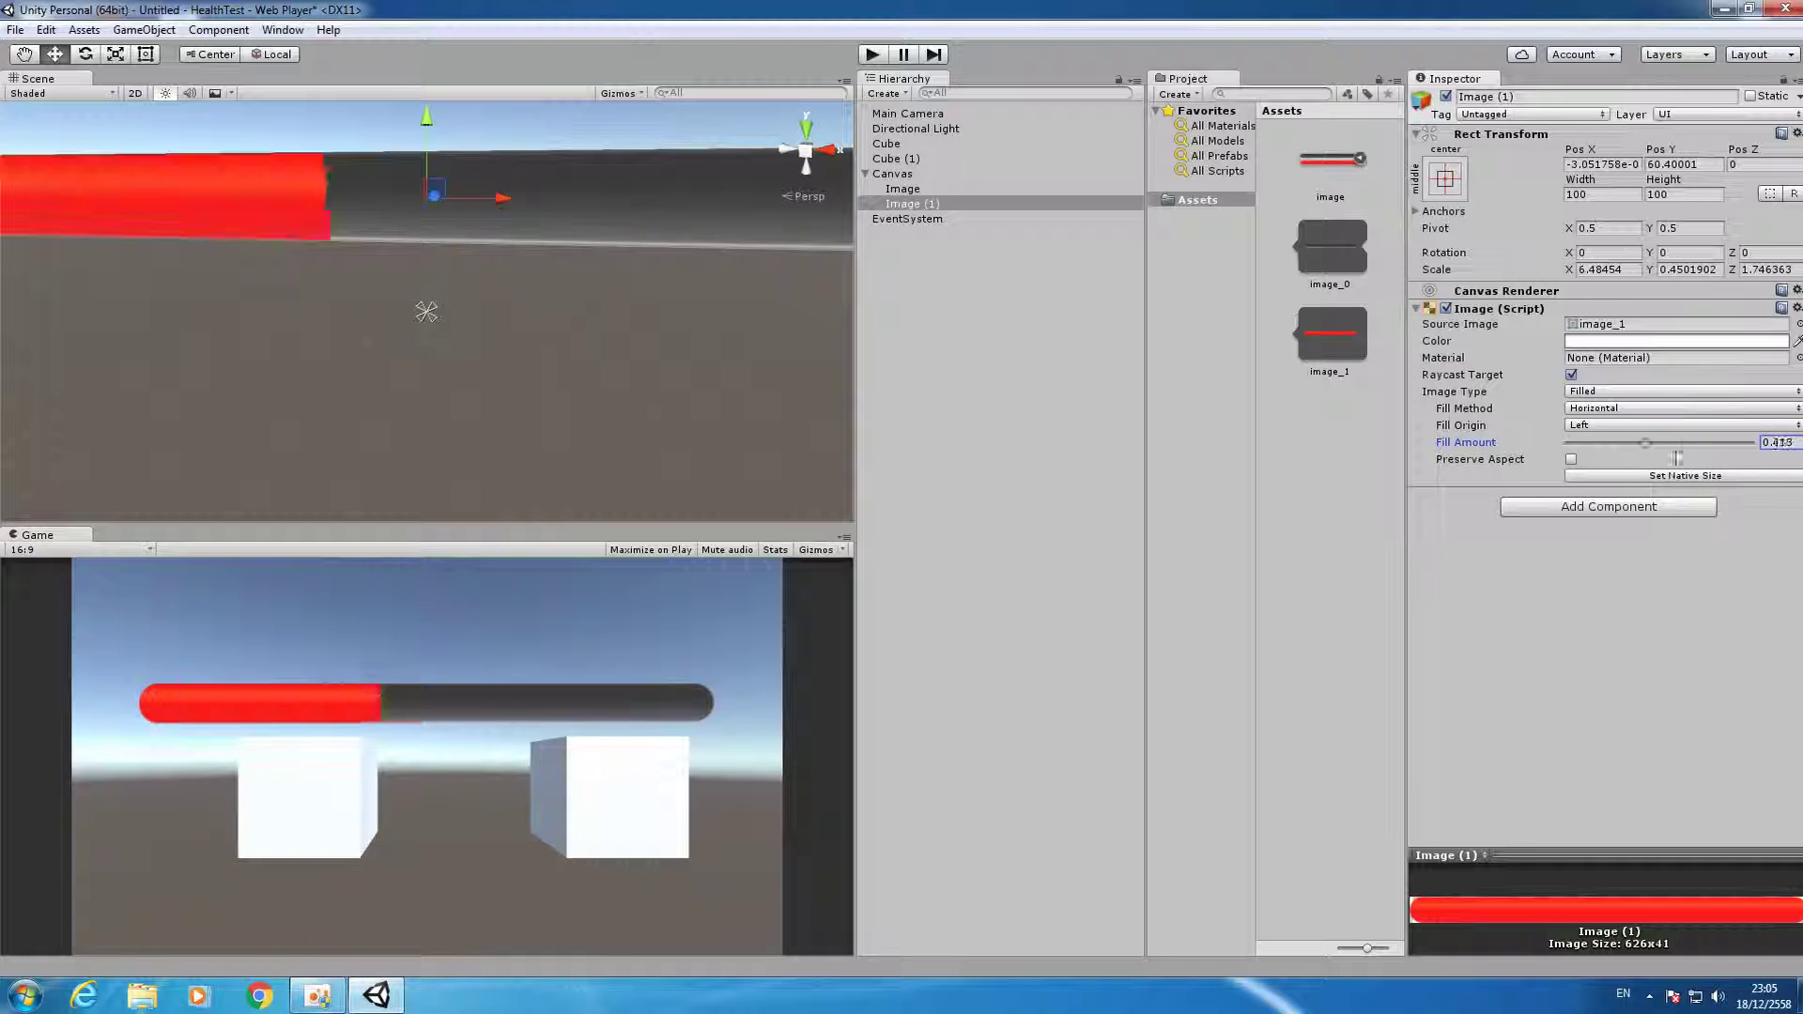
drag(1708, 457, 1766, 458)
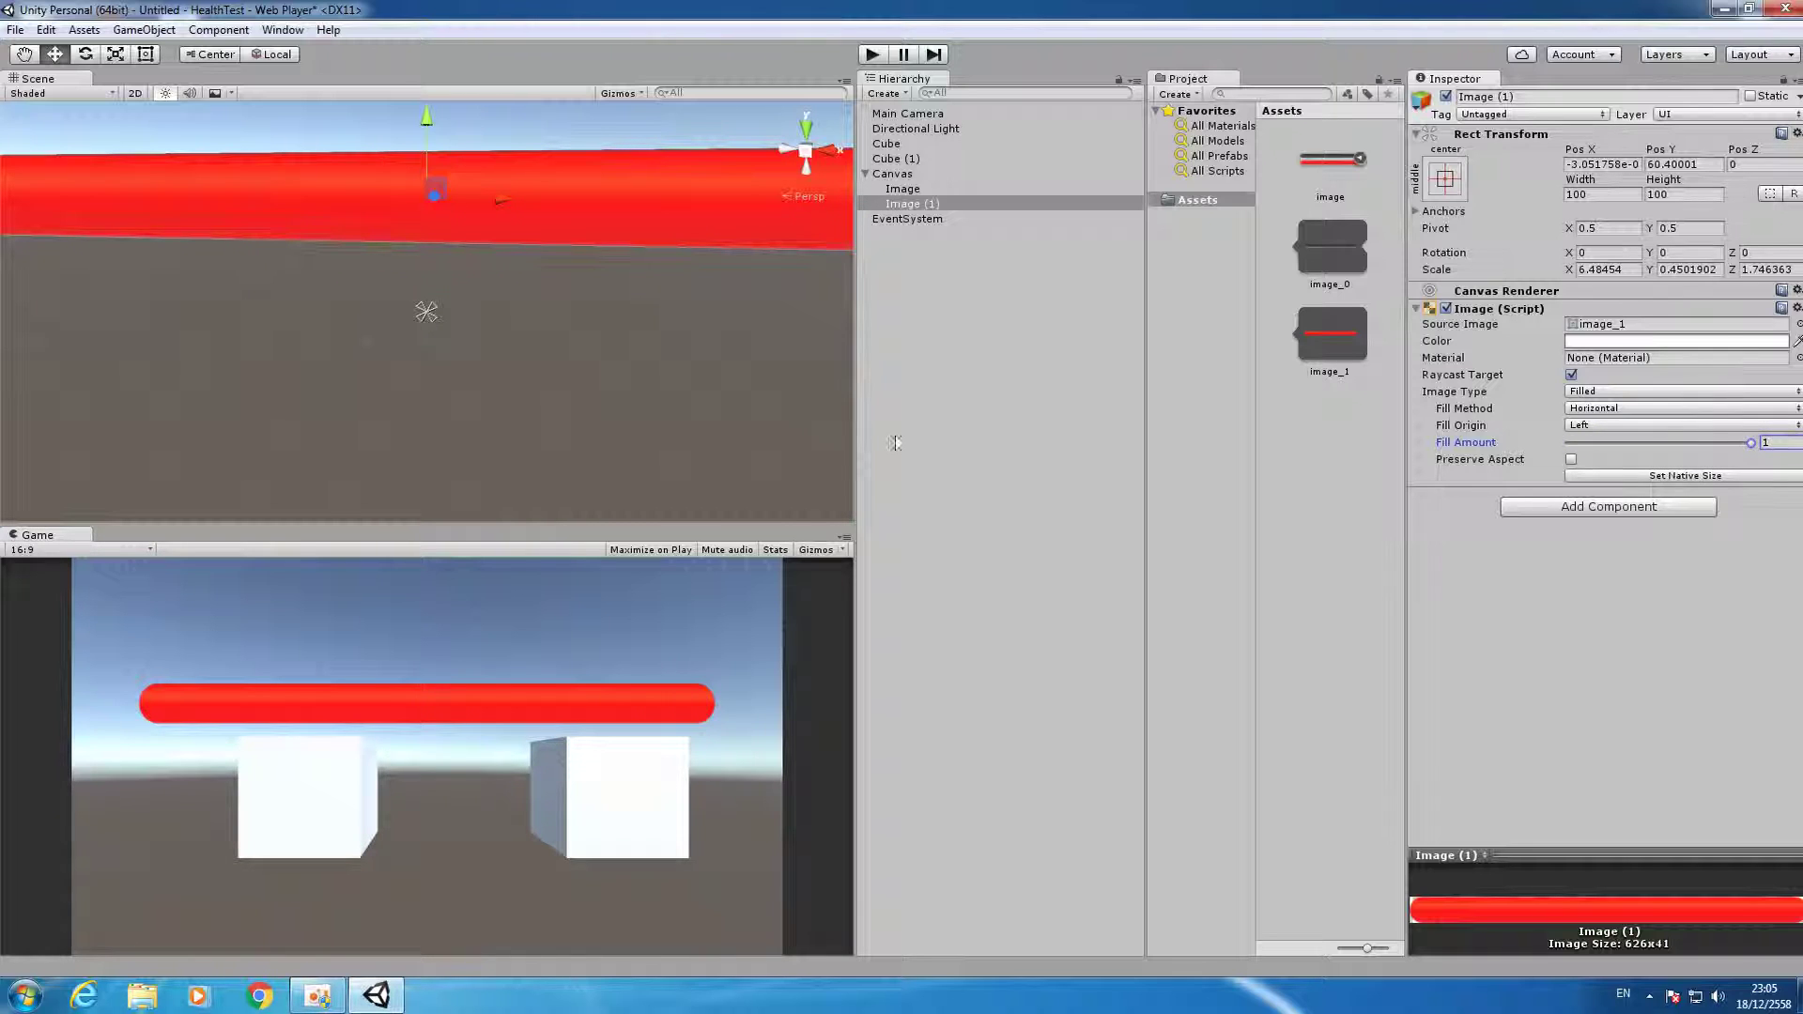
click(942, 638)
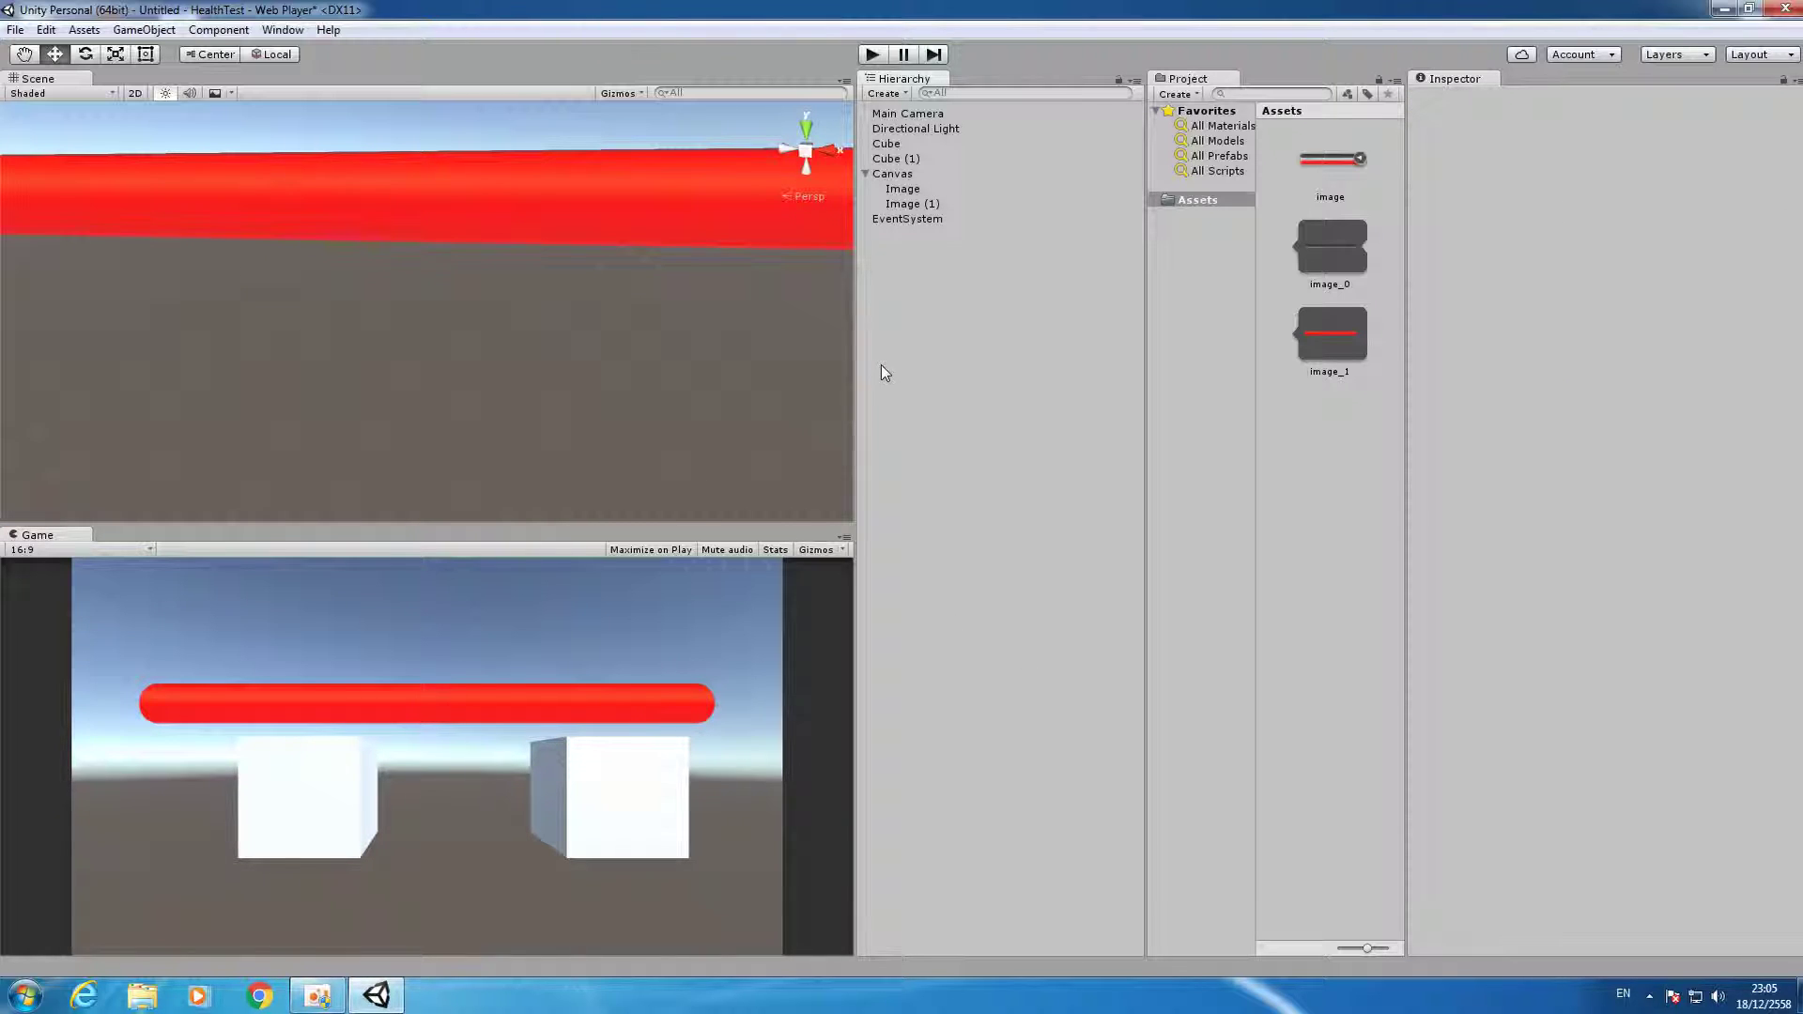
click(904, 205)
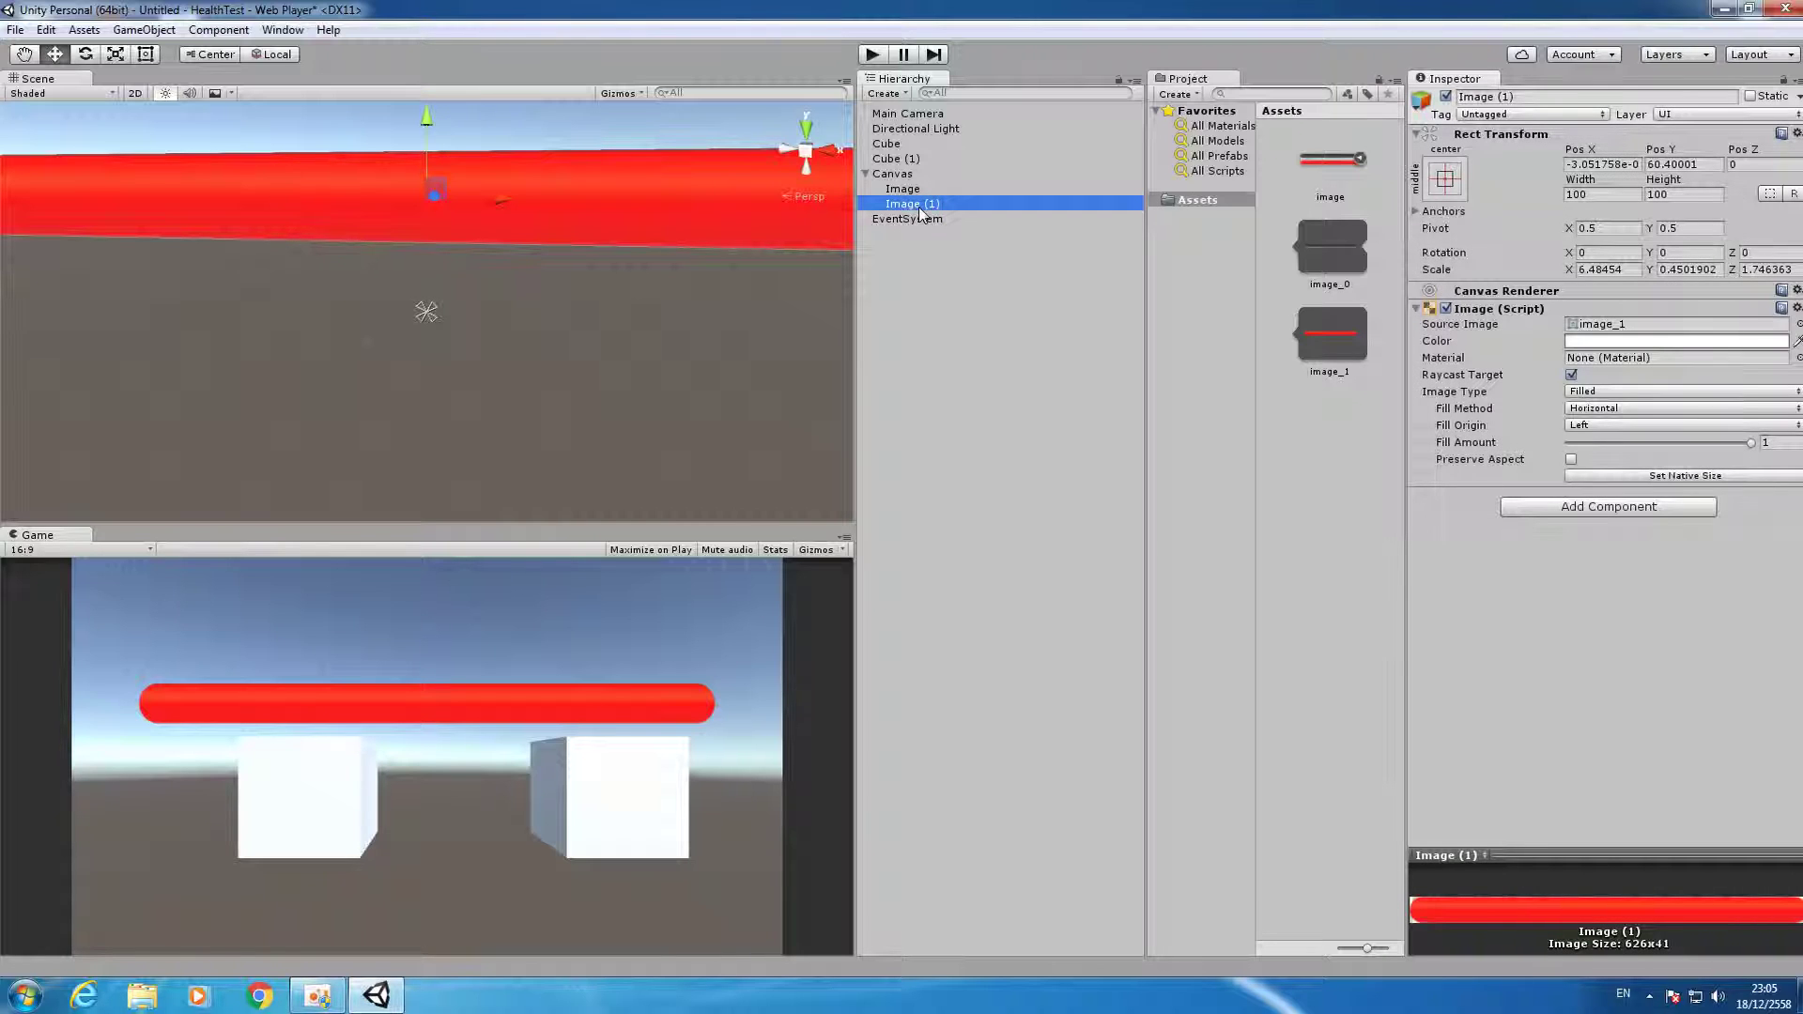
Rename Image (1) to imageBar and collapse the image asset's sprites in Project.
click(919, 209)
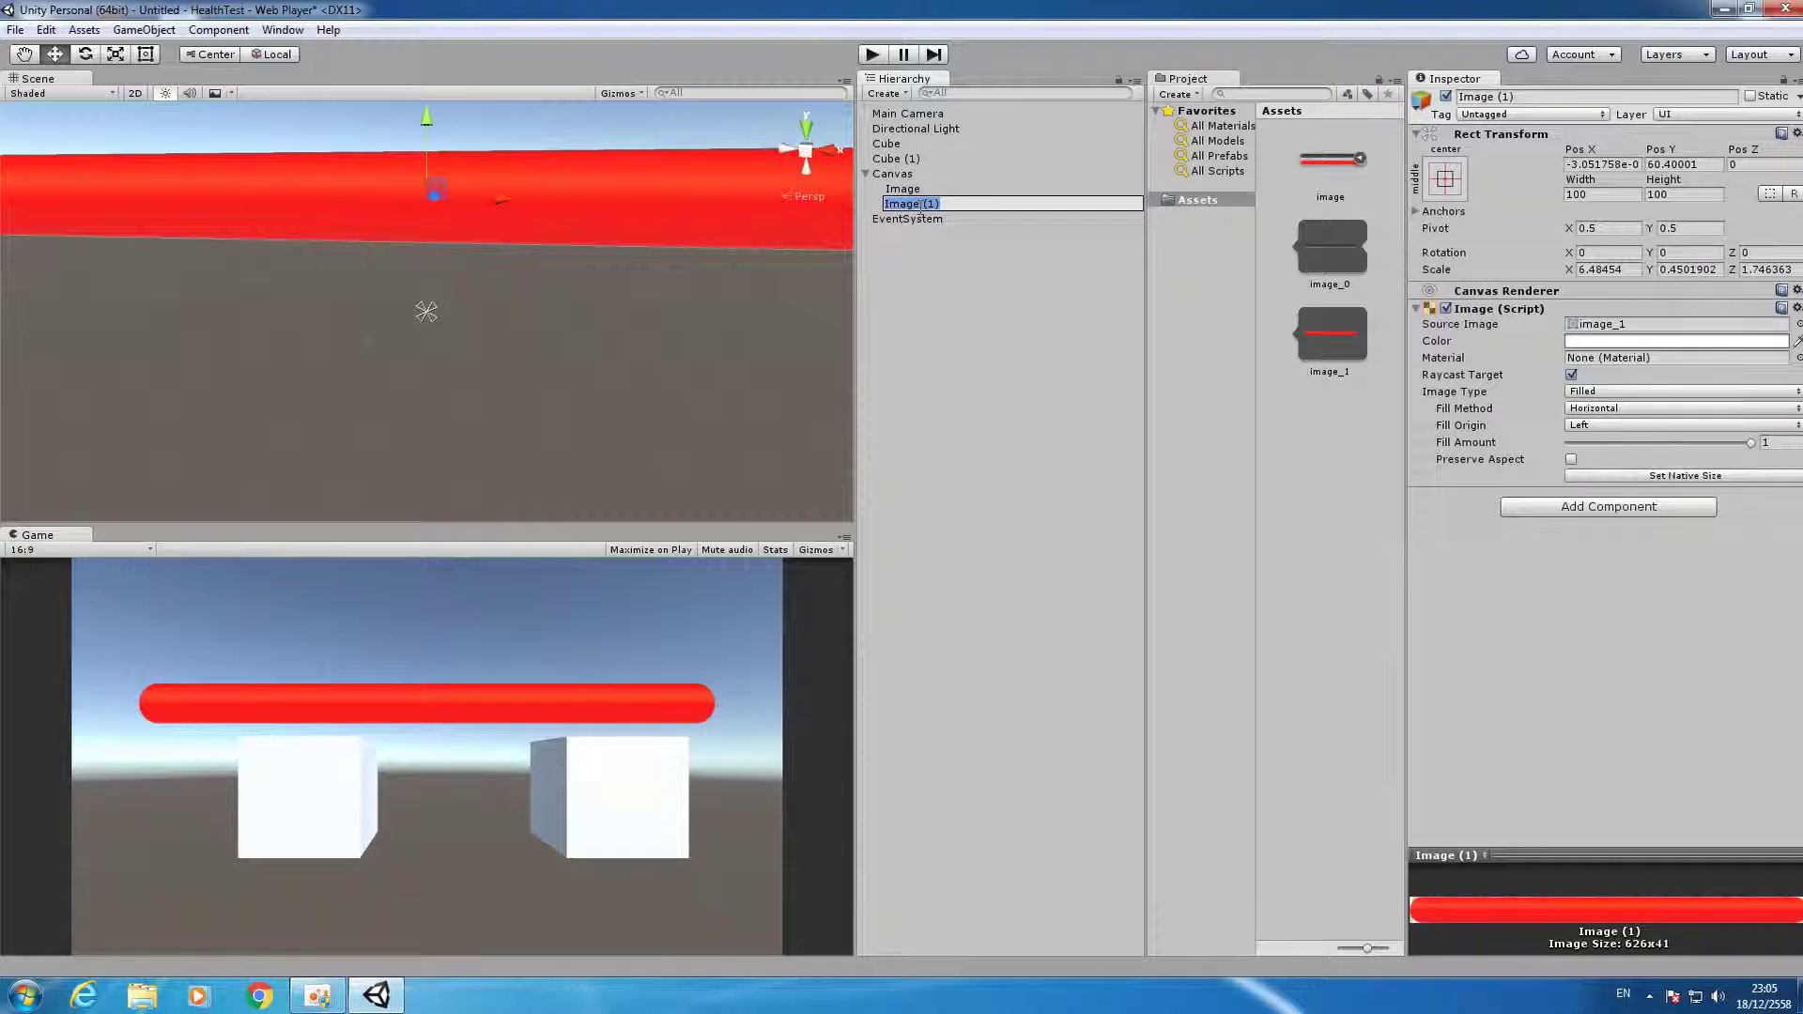
text(imageBa)
text(Bar)
key(Return)
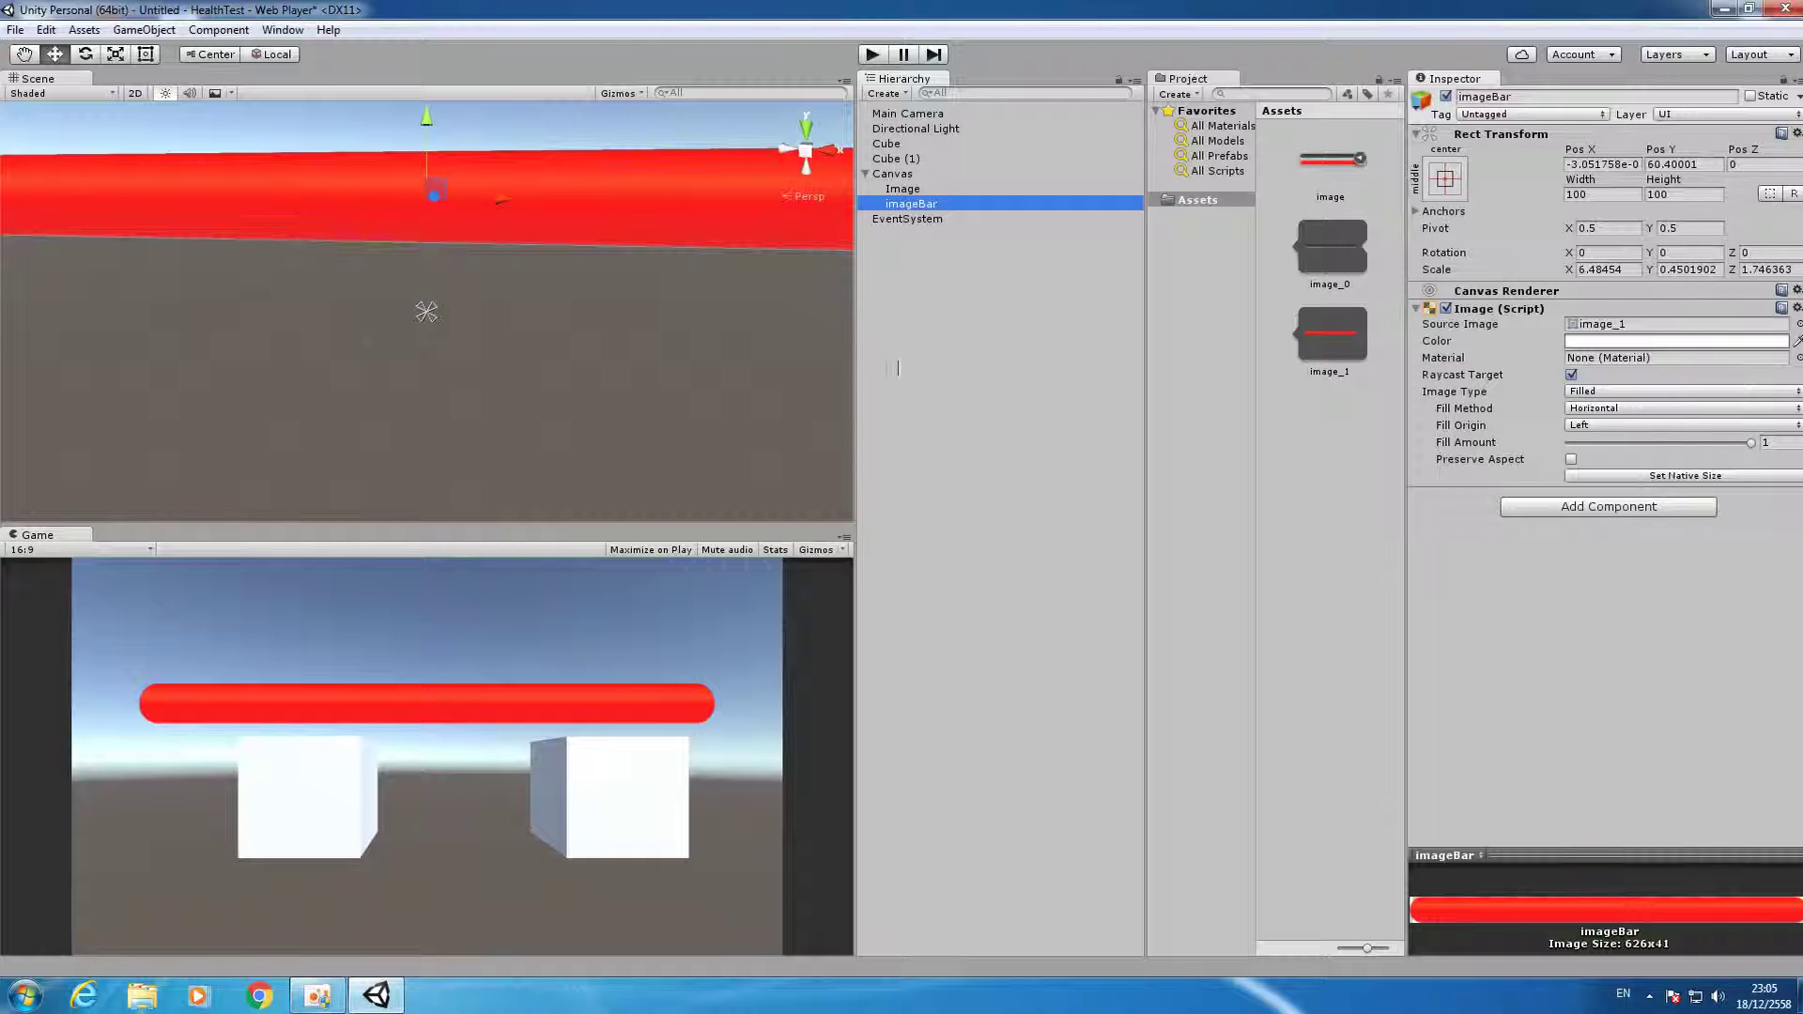
click(1359, 165)
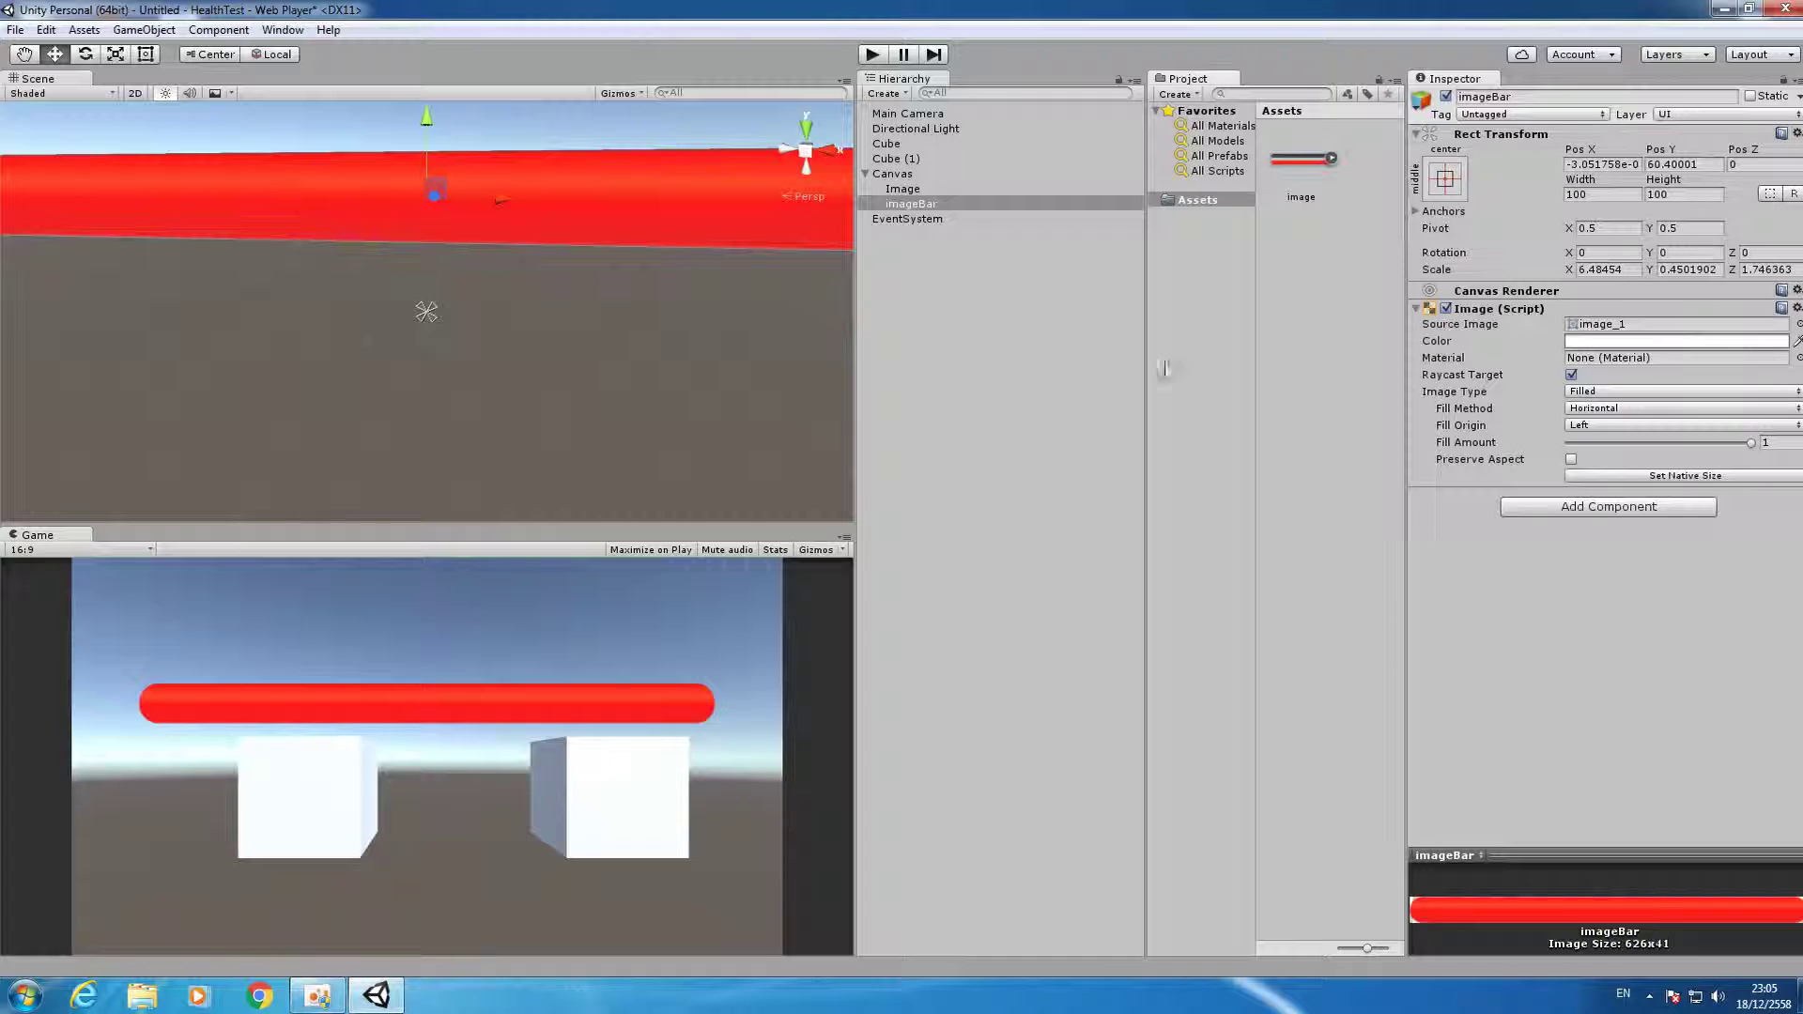
click(1305, 261)
Add a ClickBox C# script to the Assets folder and open it in the code editor.
right_click(1305, 261)
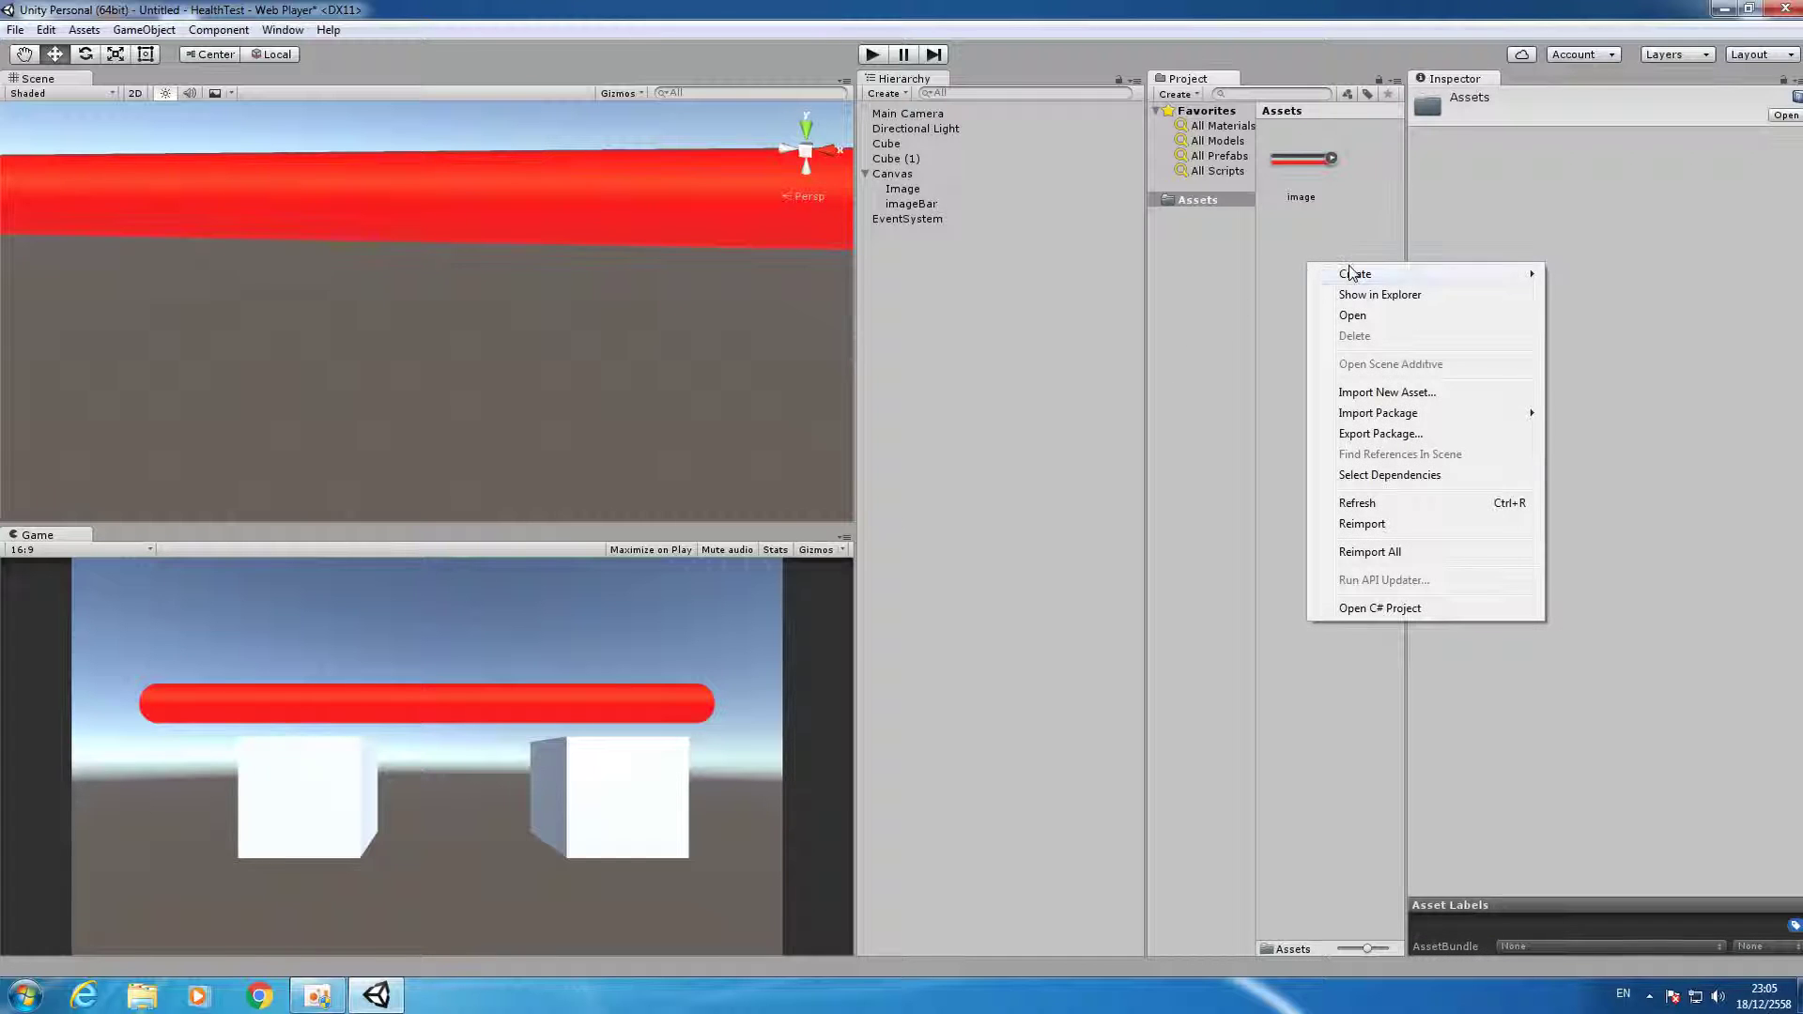
mouse_move(1350, 273)
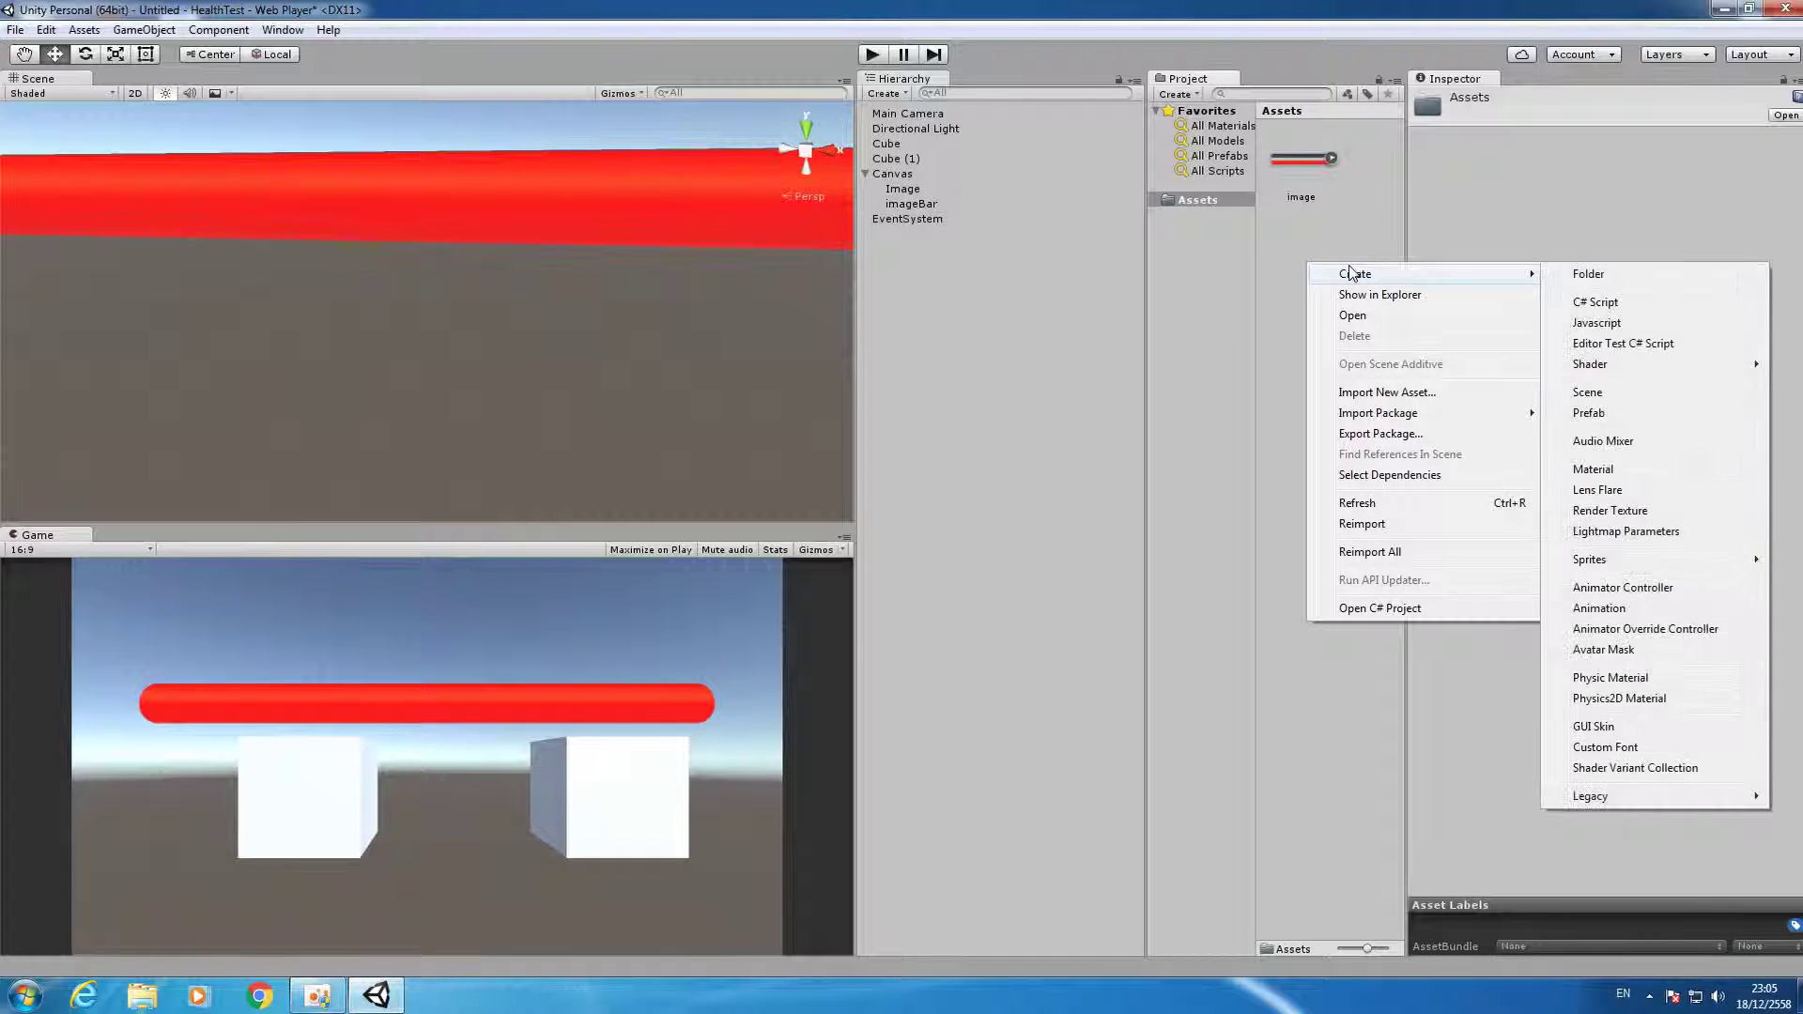
click(1596, 301)
text(Click)
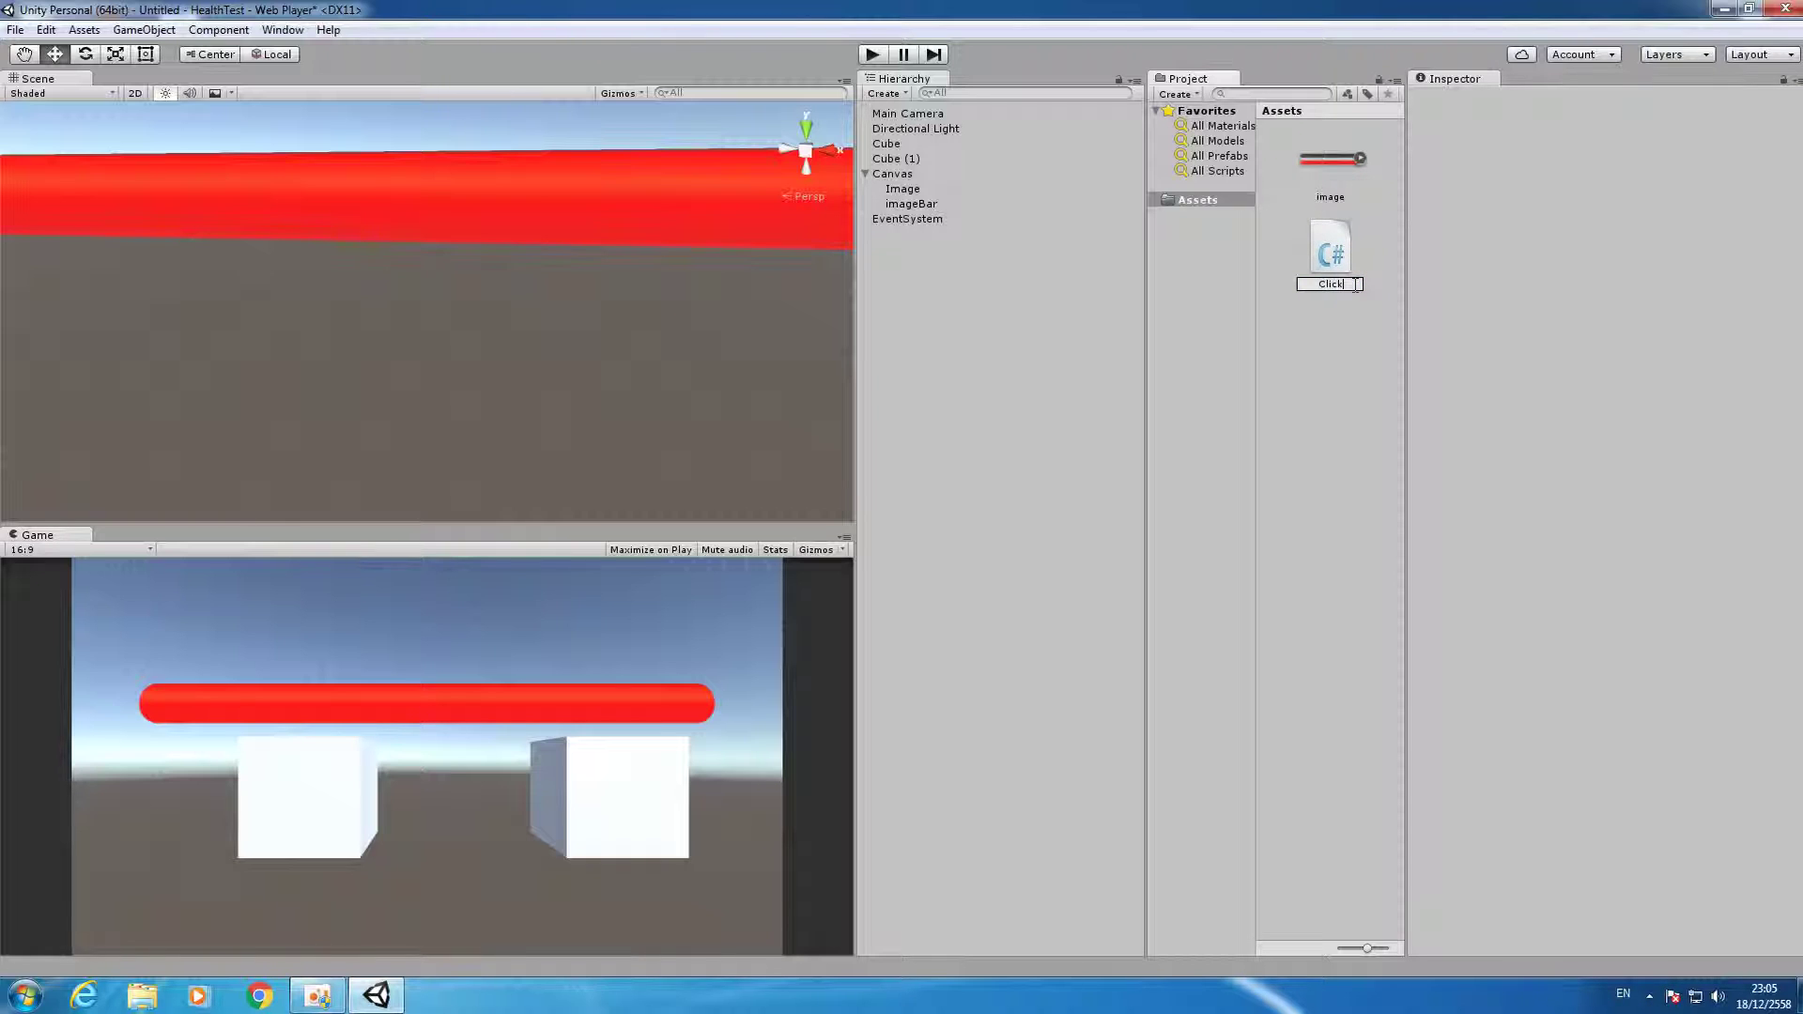
text(Box)
key(Return)
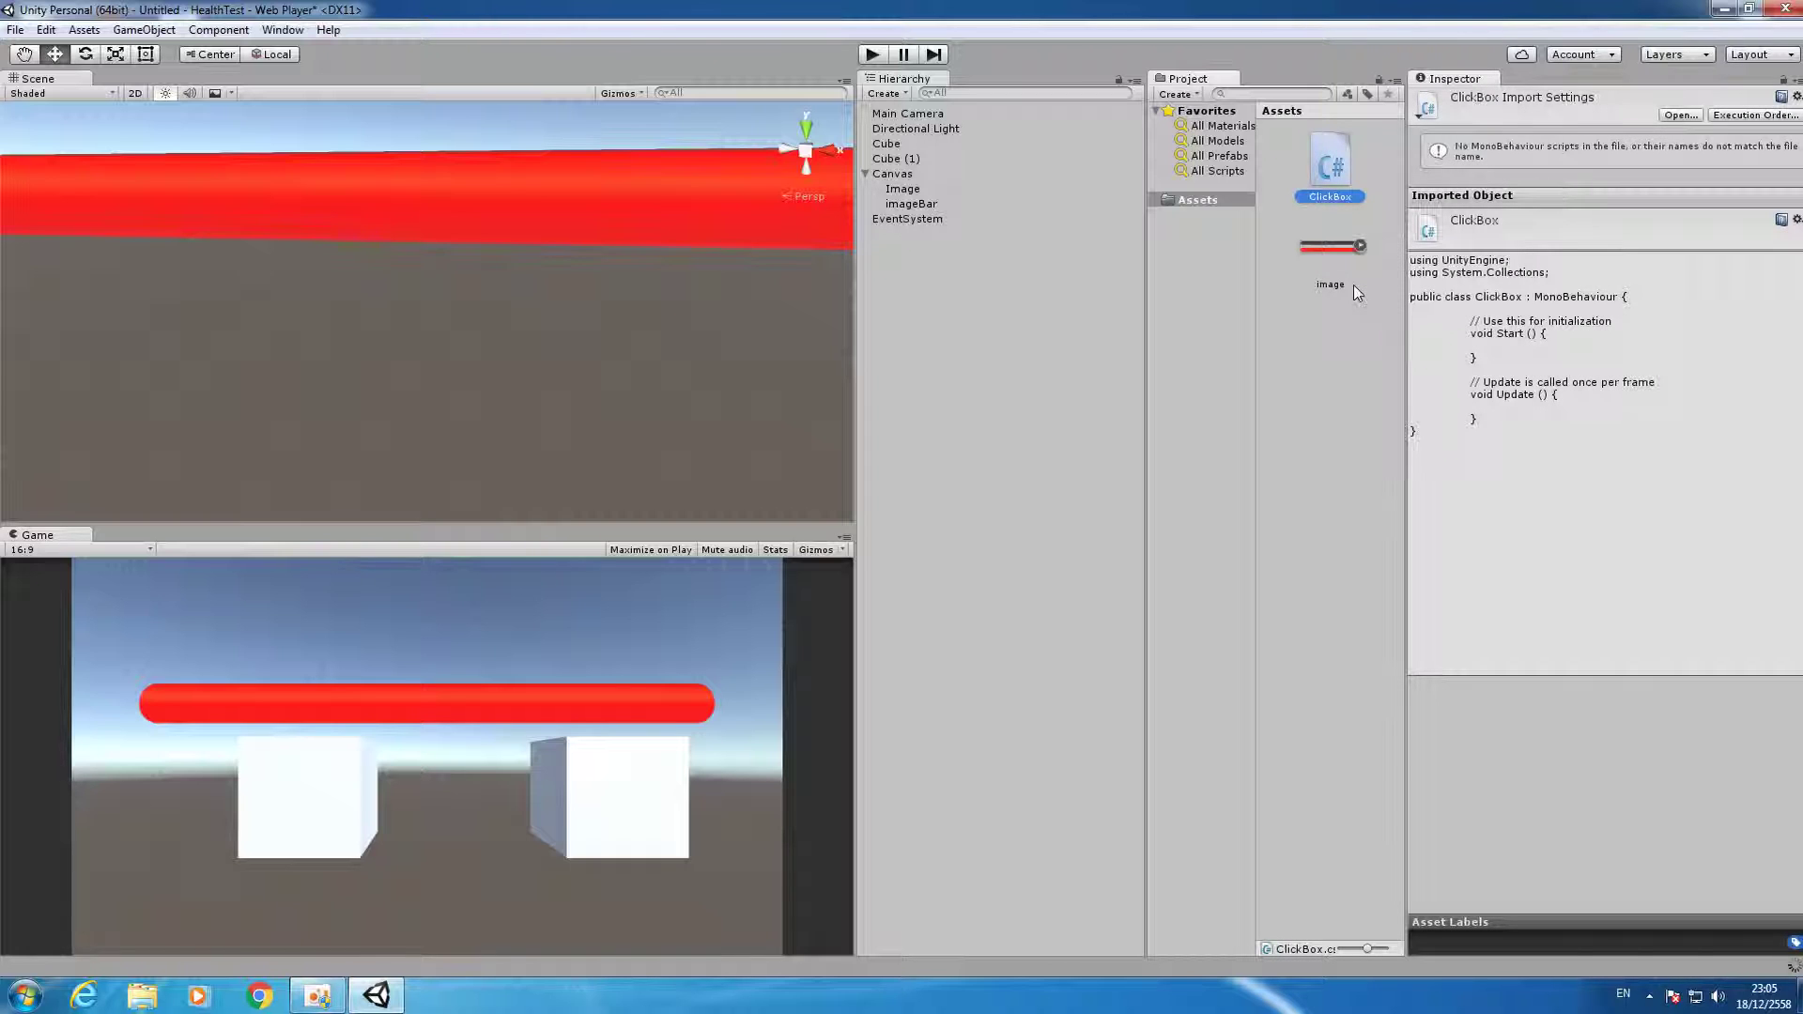
double_click(1330, 168)
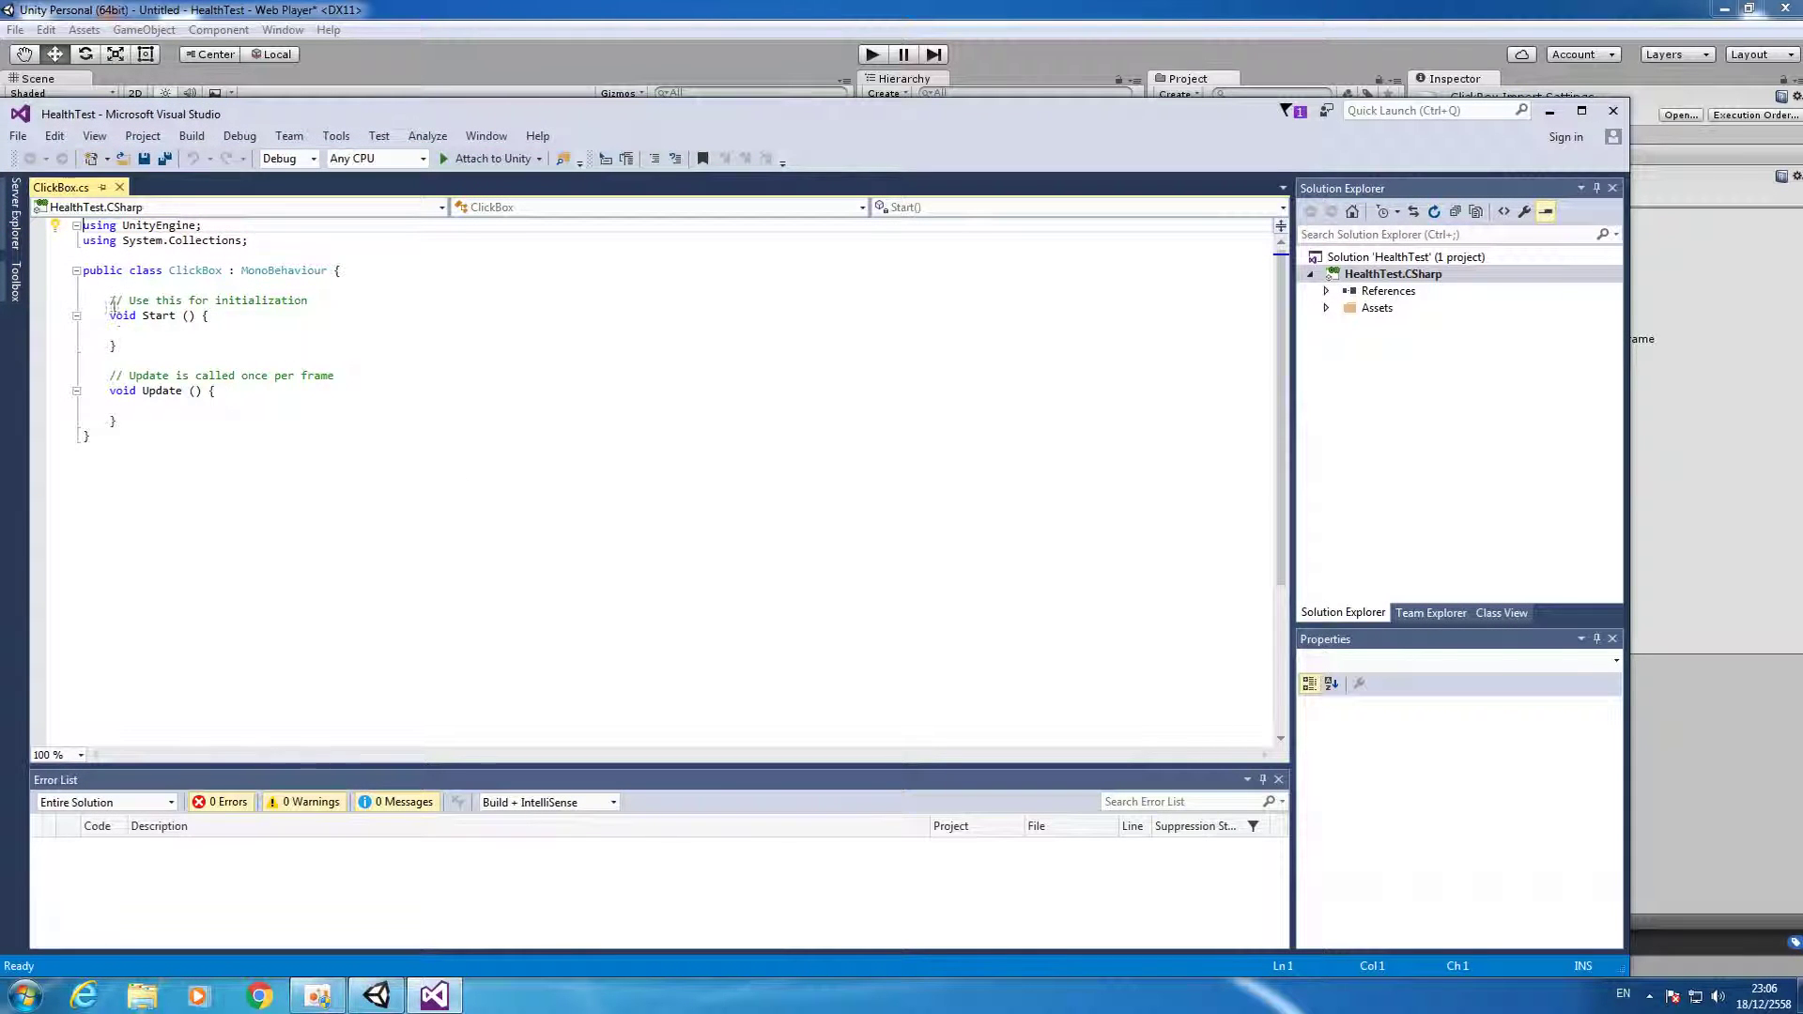
Add an OnMouseDown method after Update that logs "Click", and save ClickBox.
click(303, 425)
key(Return)
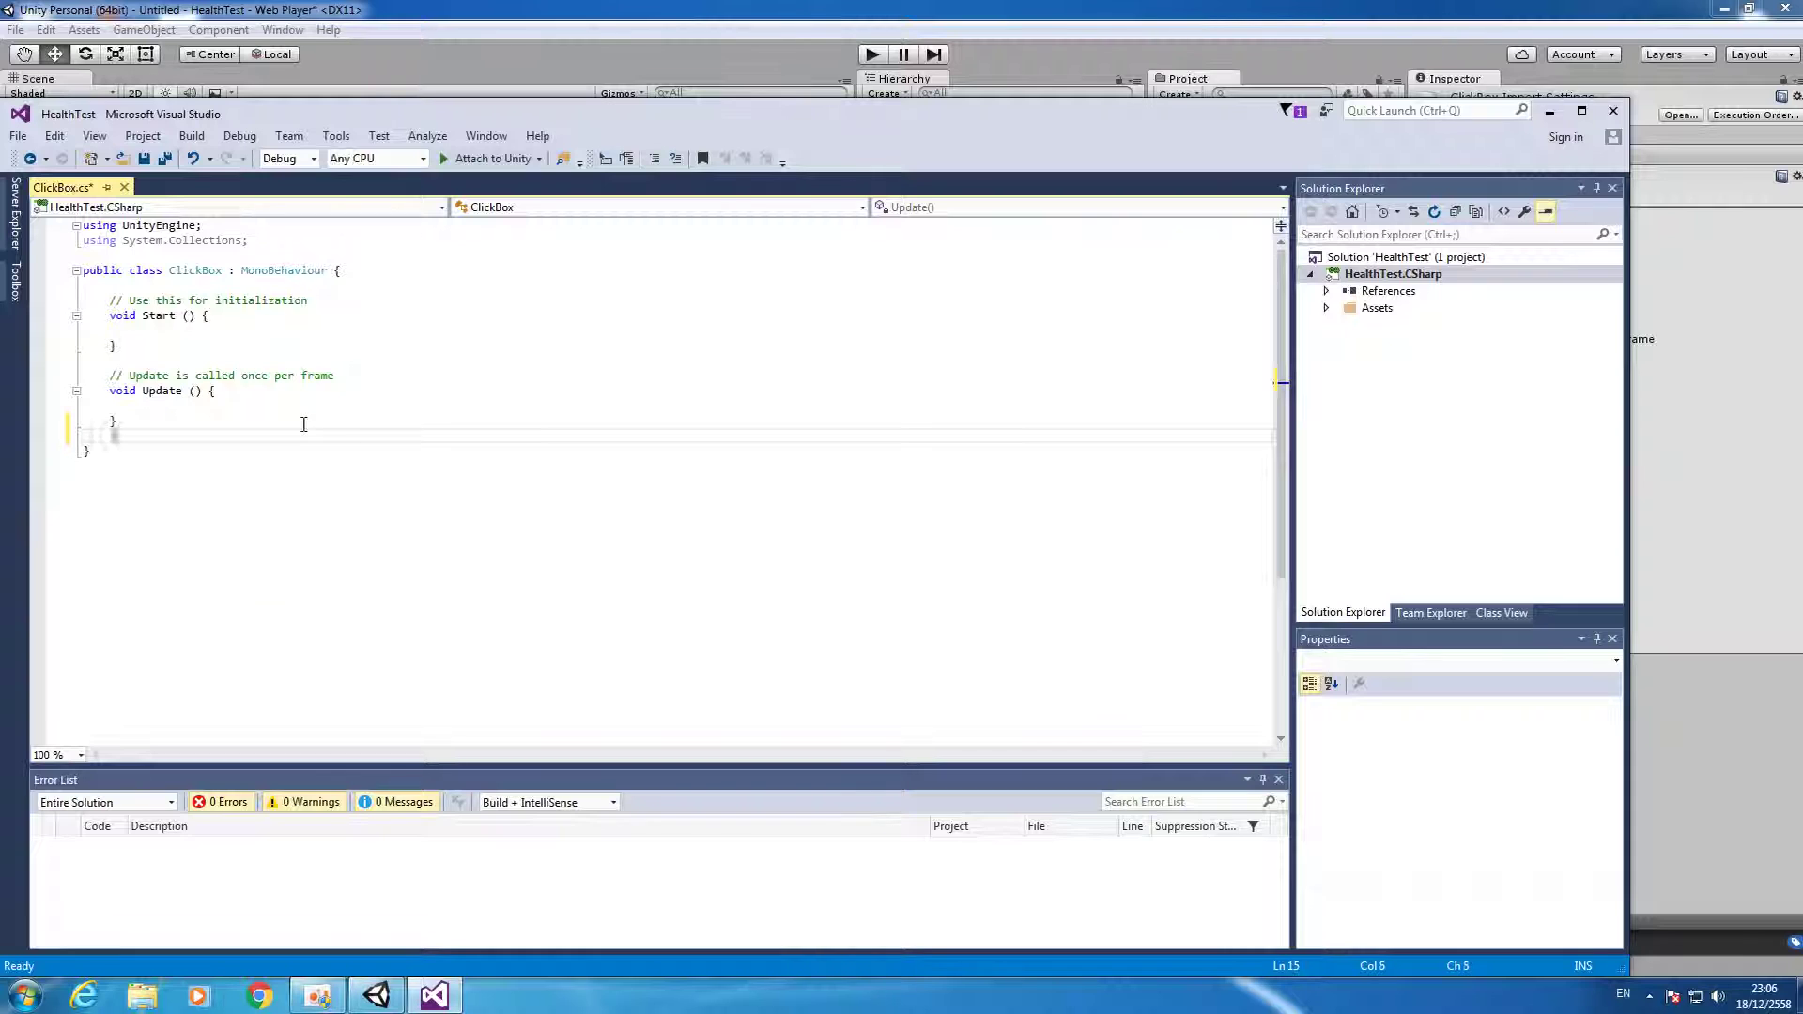
text(void On)
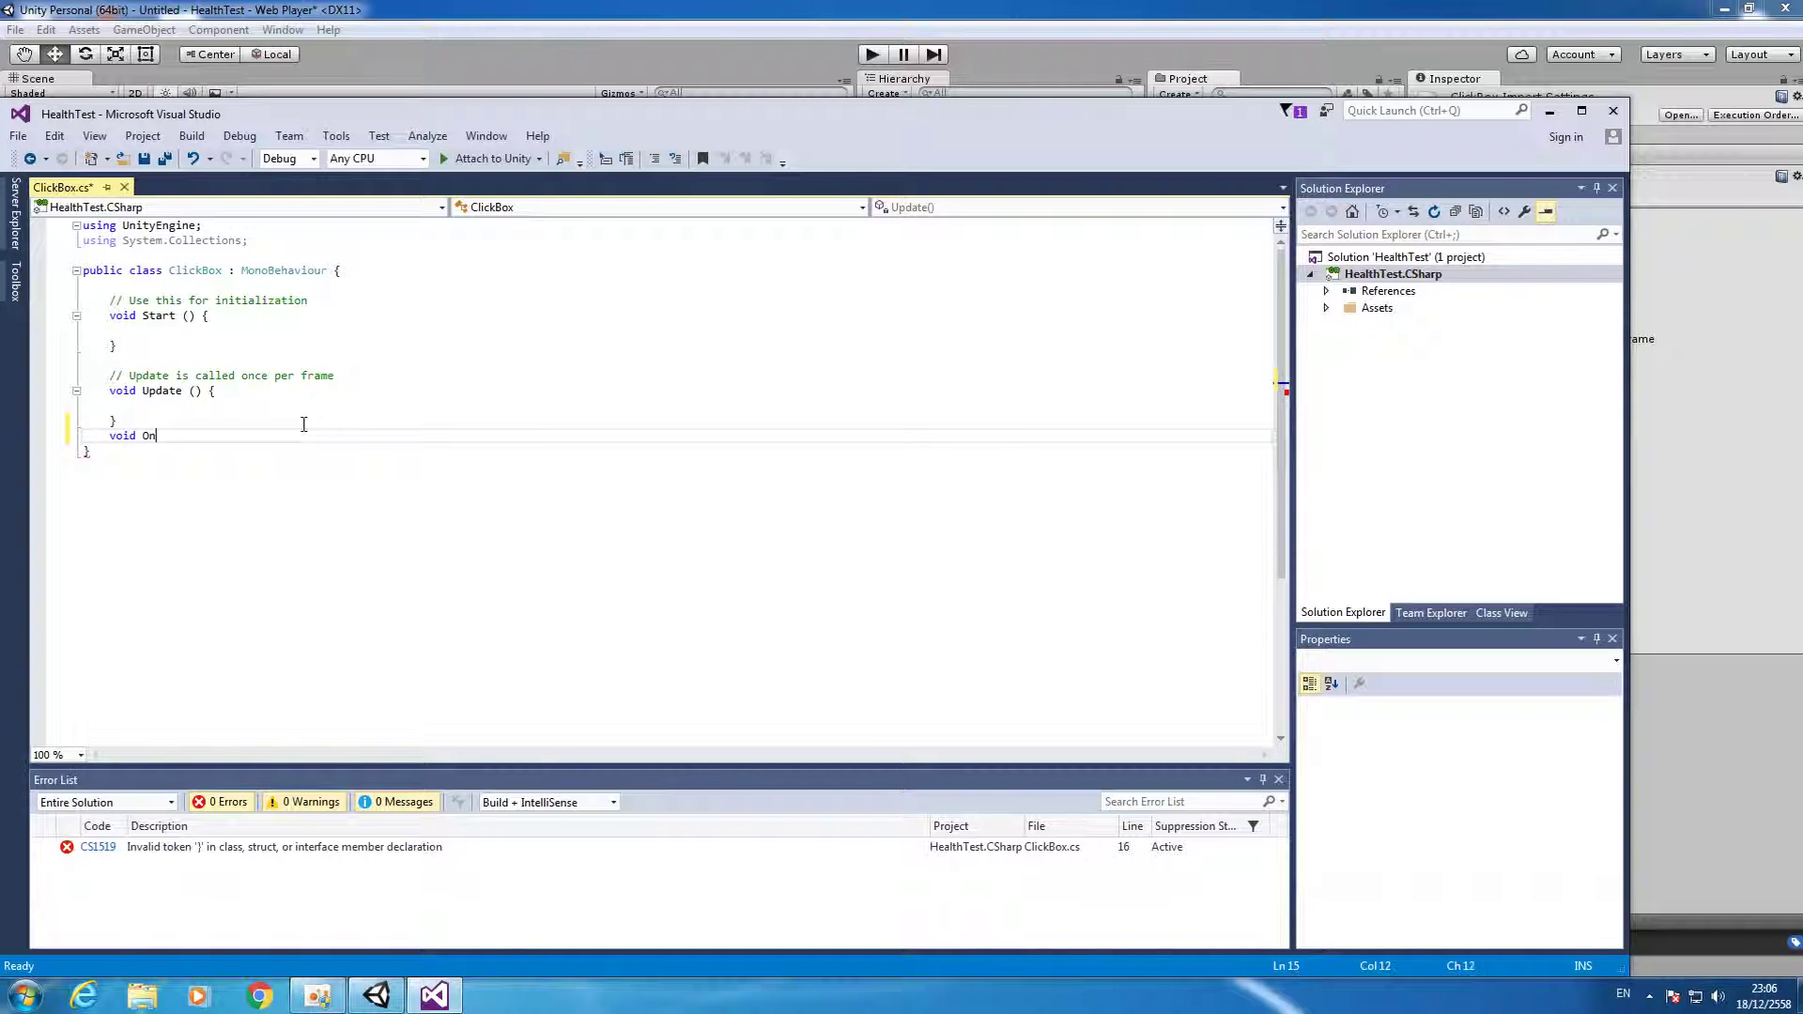
text(Mouse)
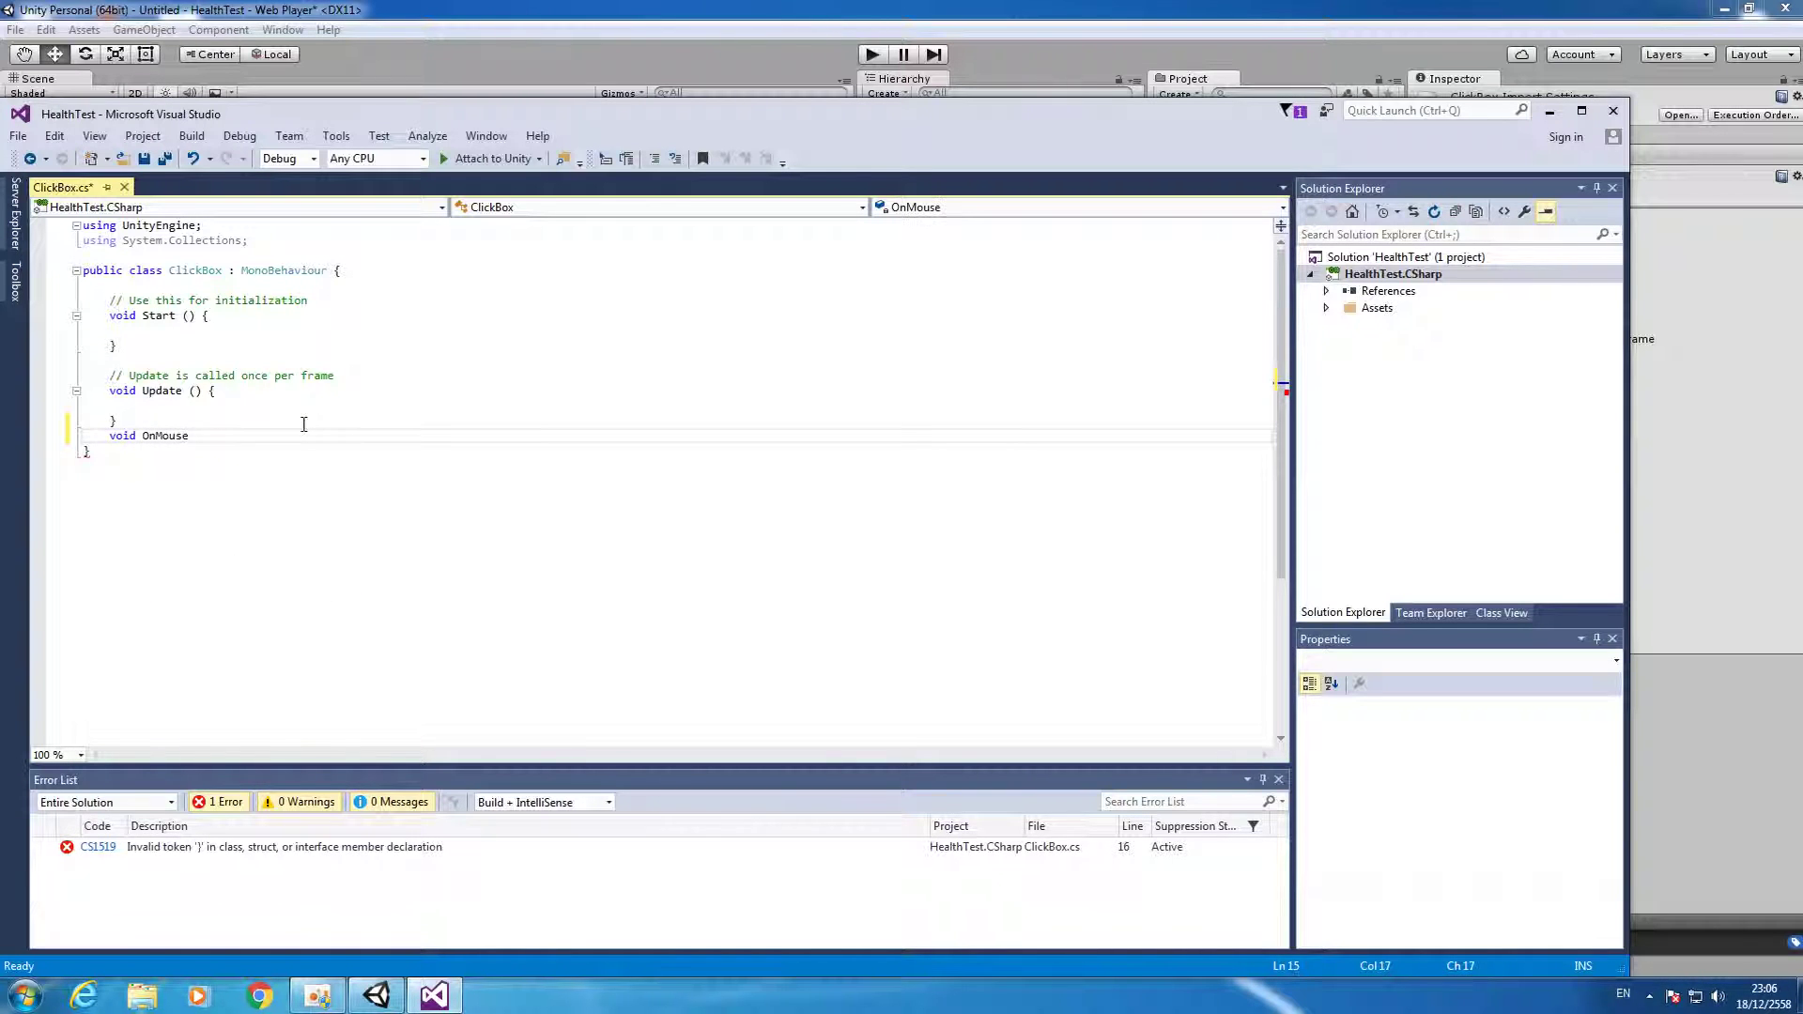
text(Down)
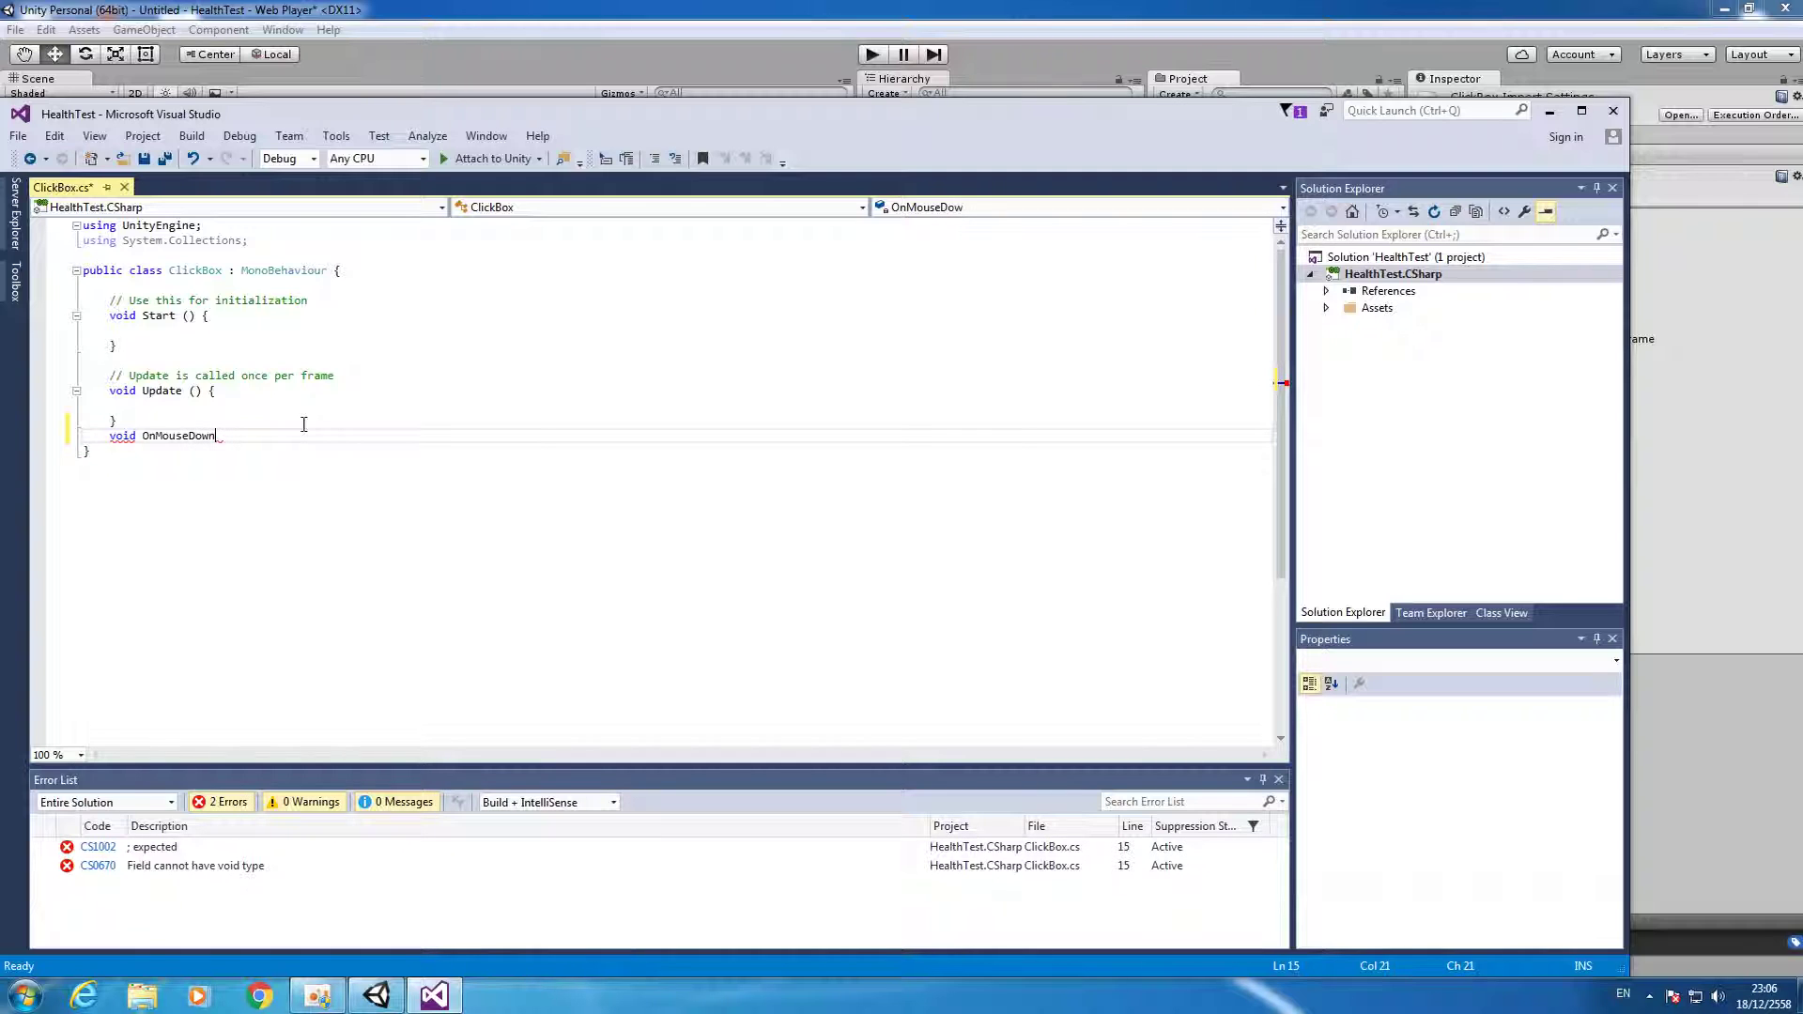
text(())
key(Return)
text({)
key(Return)
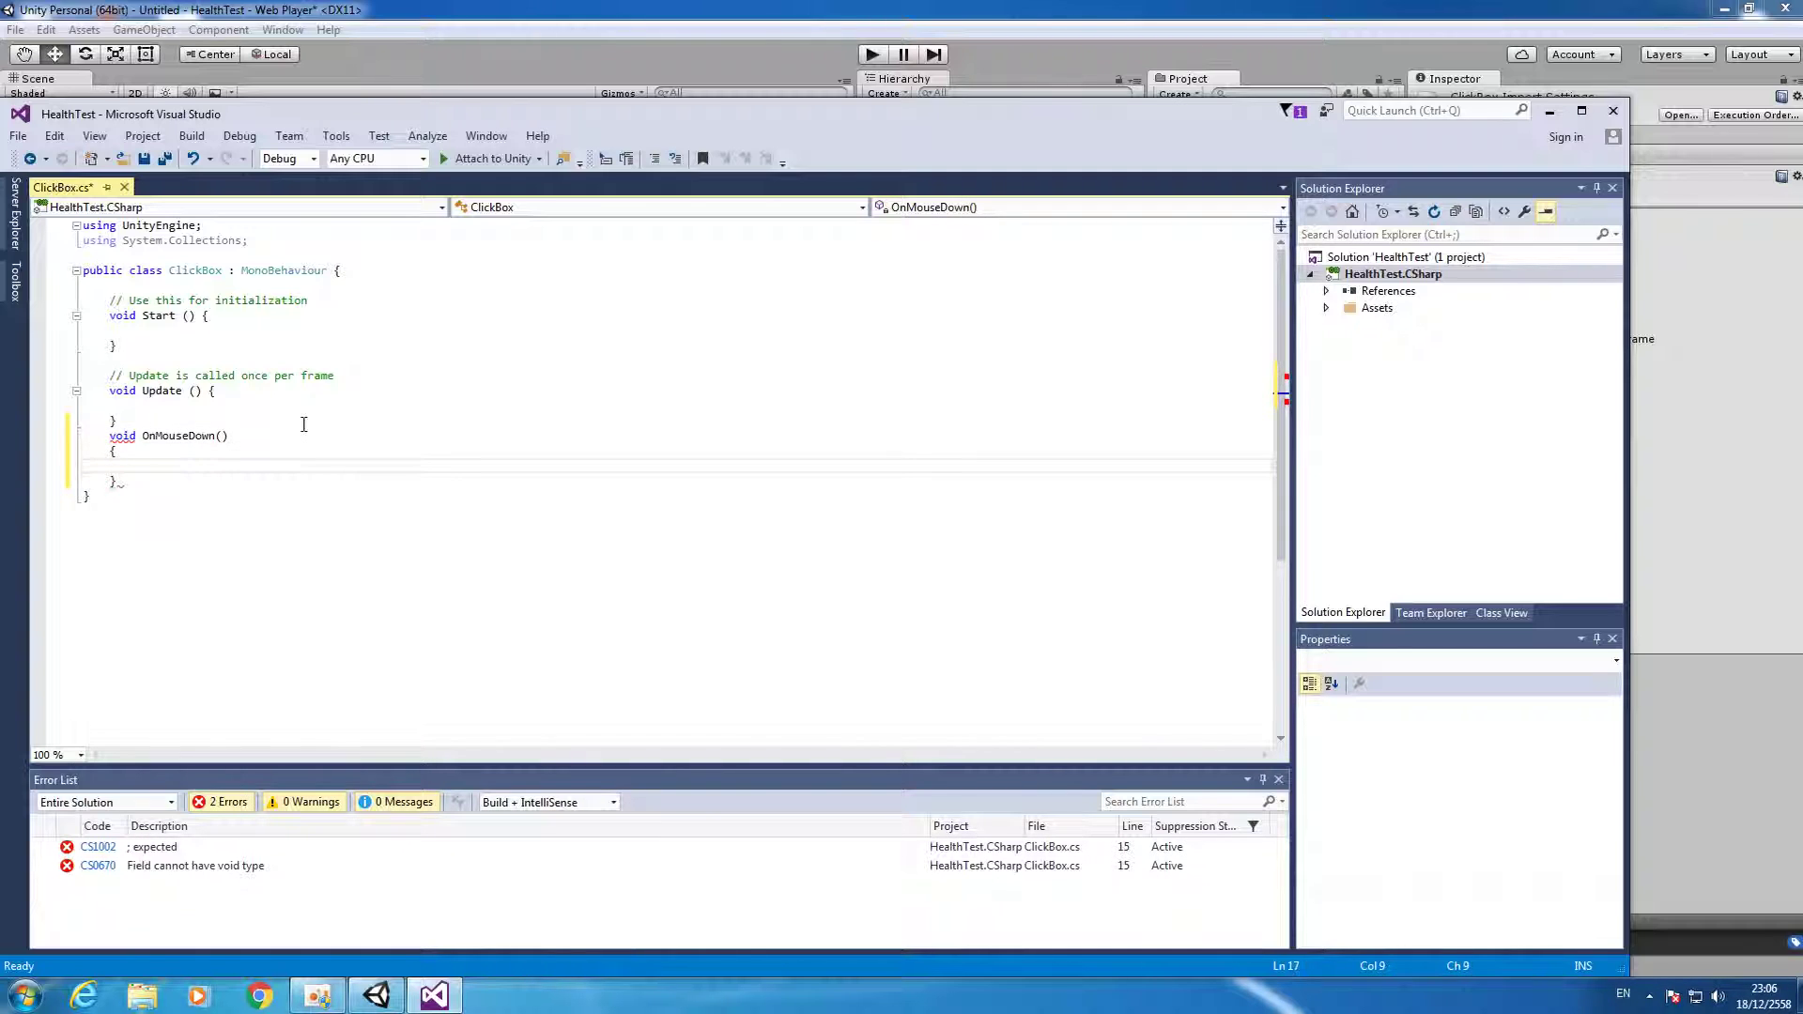
text(Debug.log)
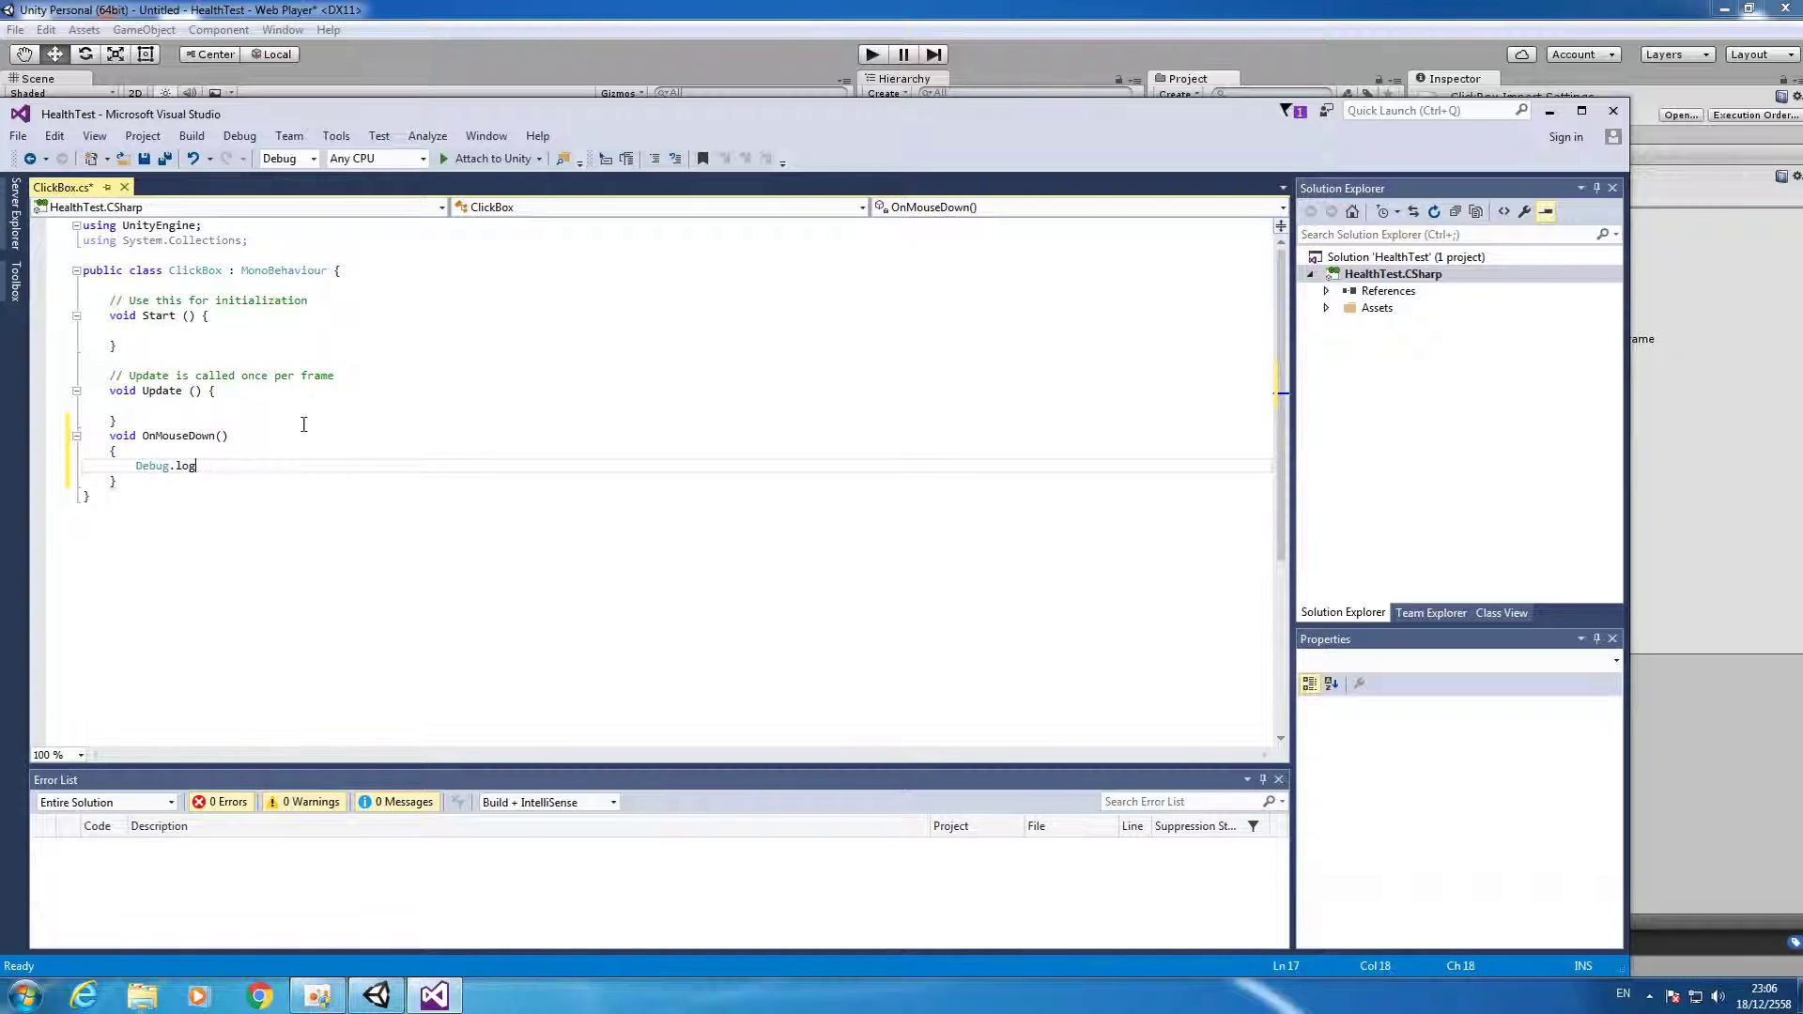
text(gerlob)
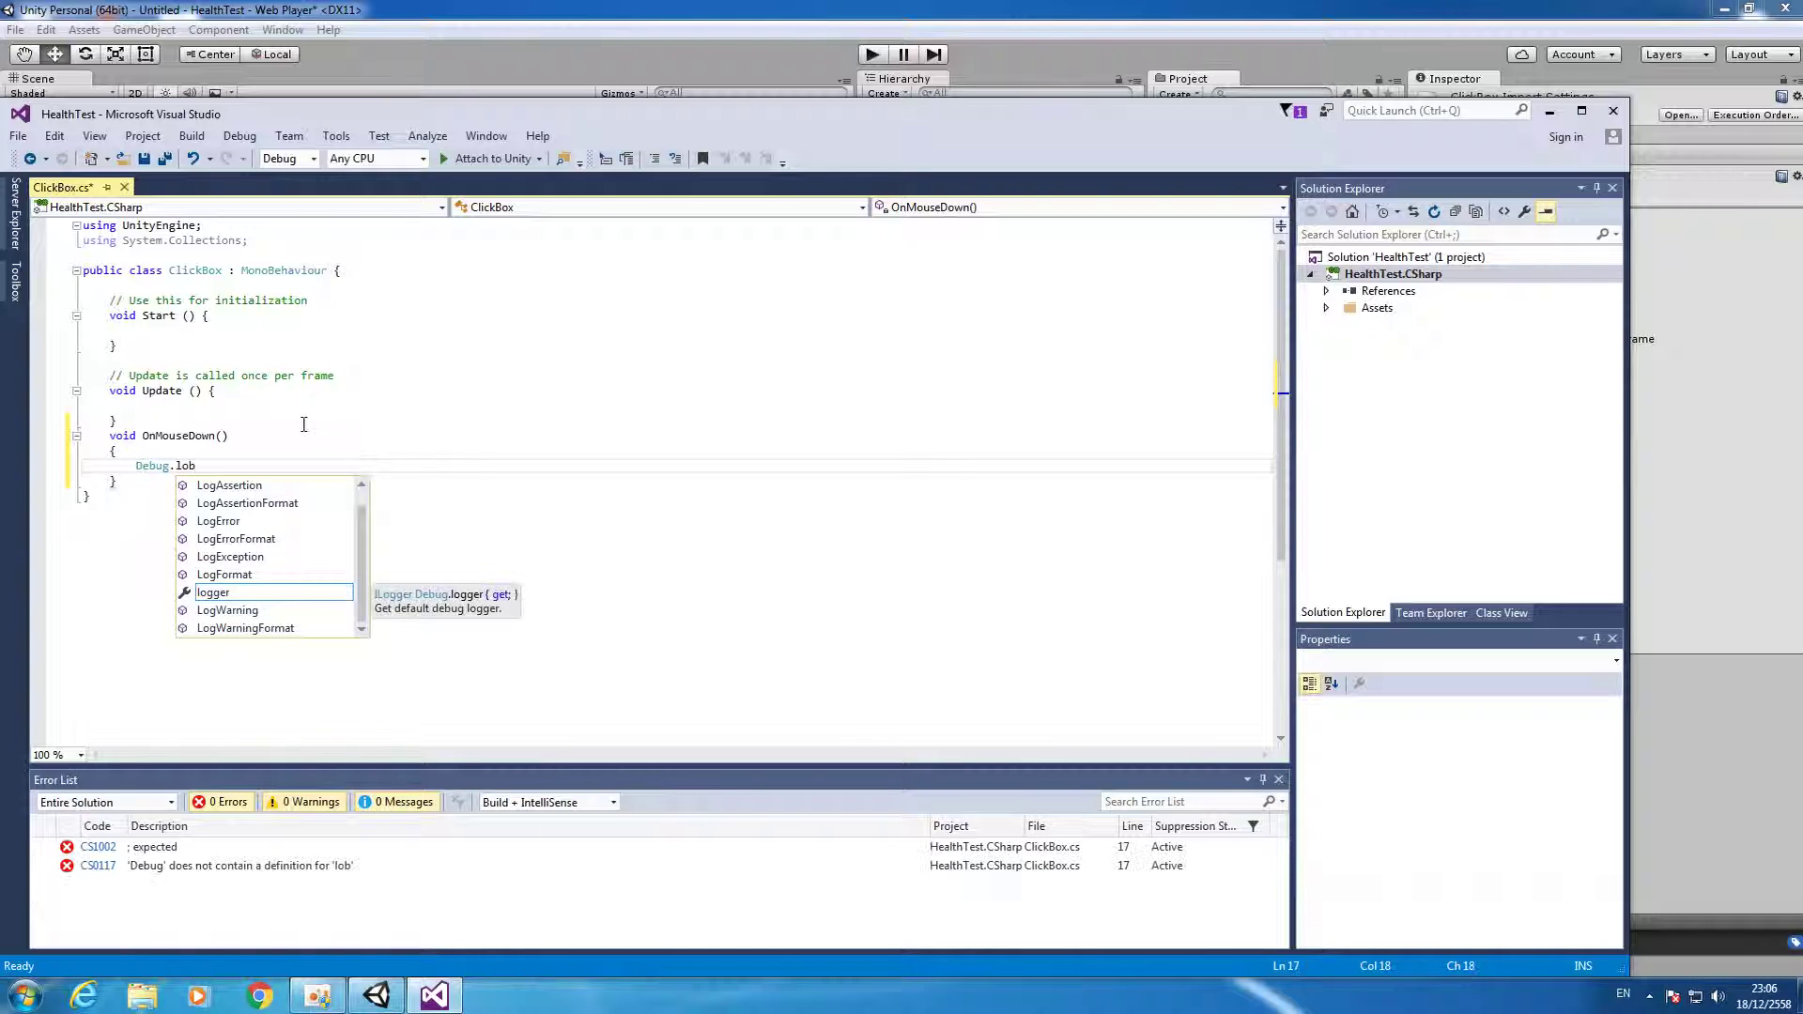
key(BackSpace)
text(g)
key(Tab)
text((")
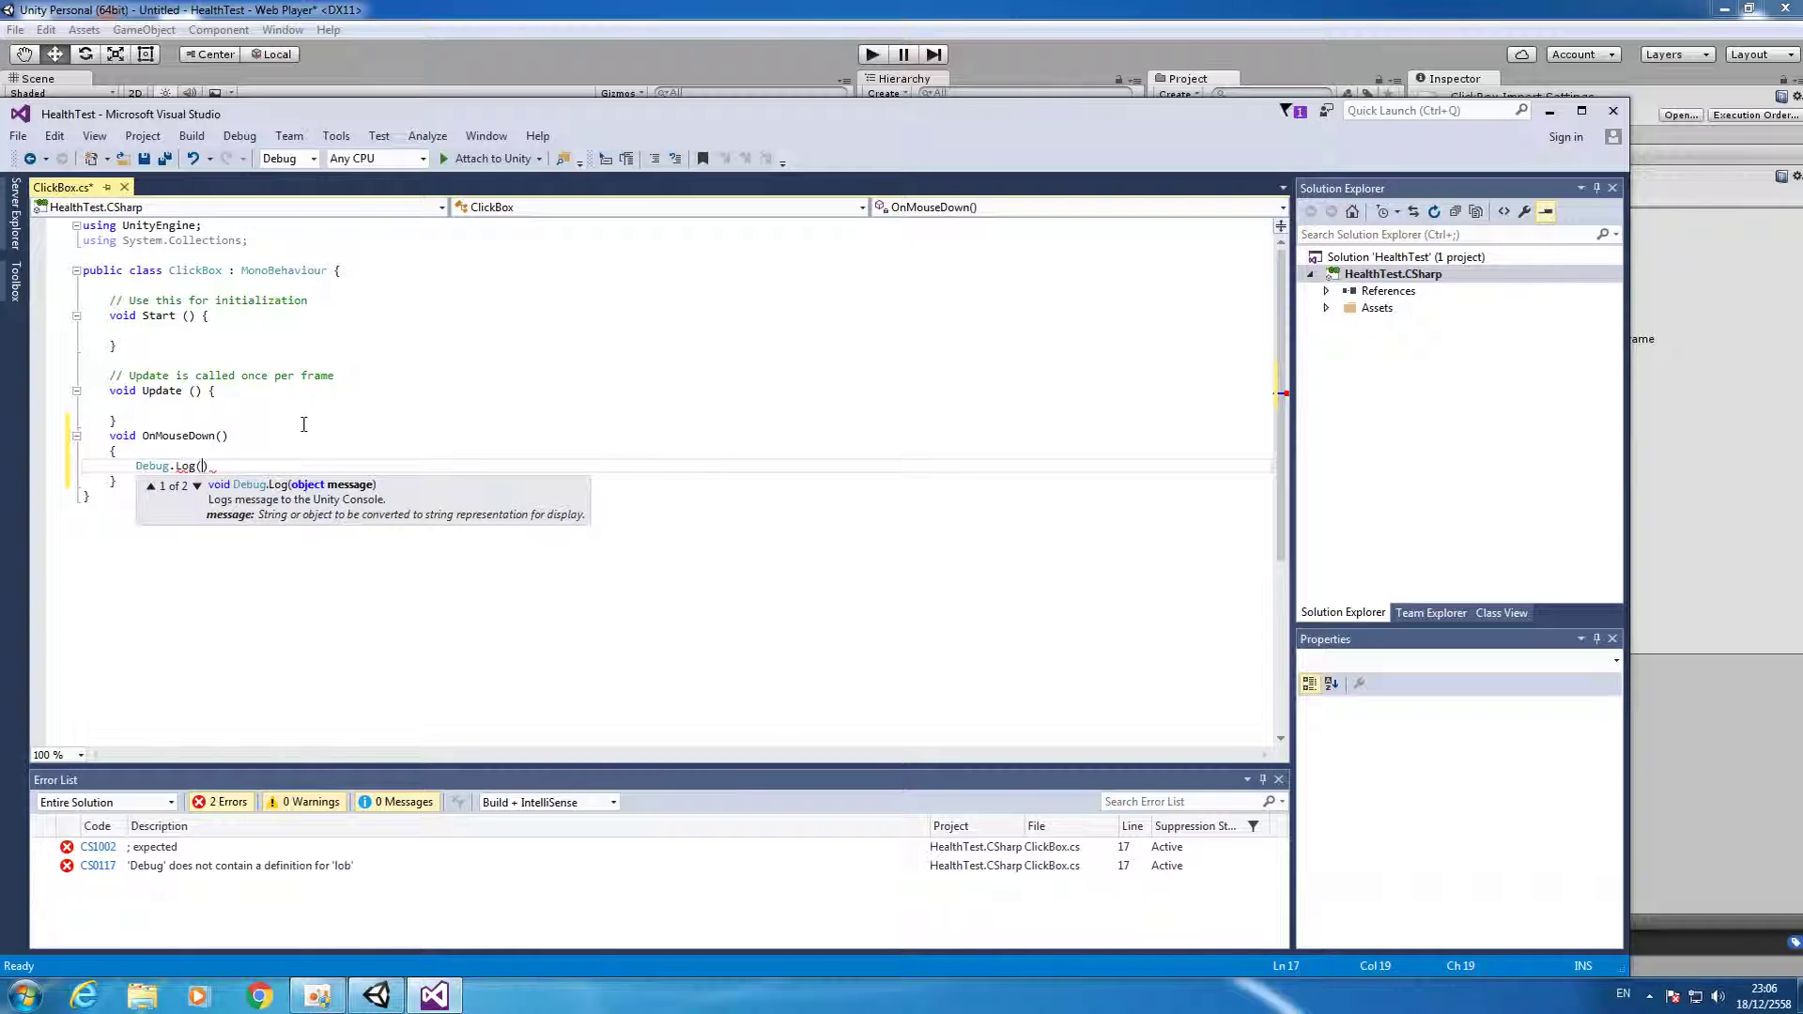
text(Click");)
key(ctrl+s)
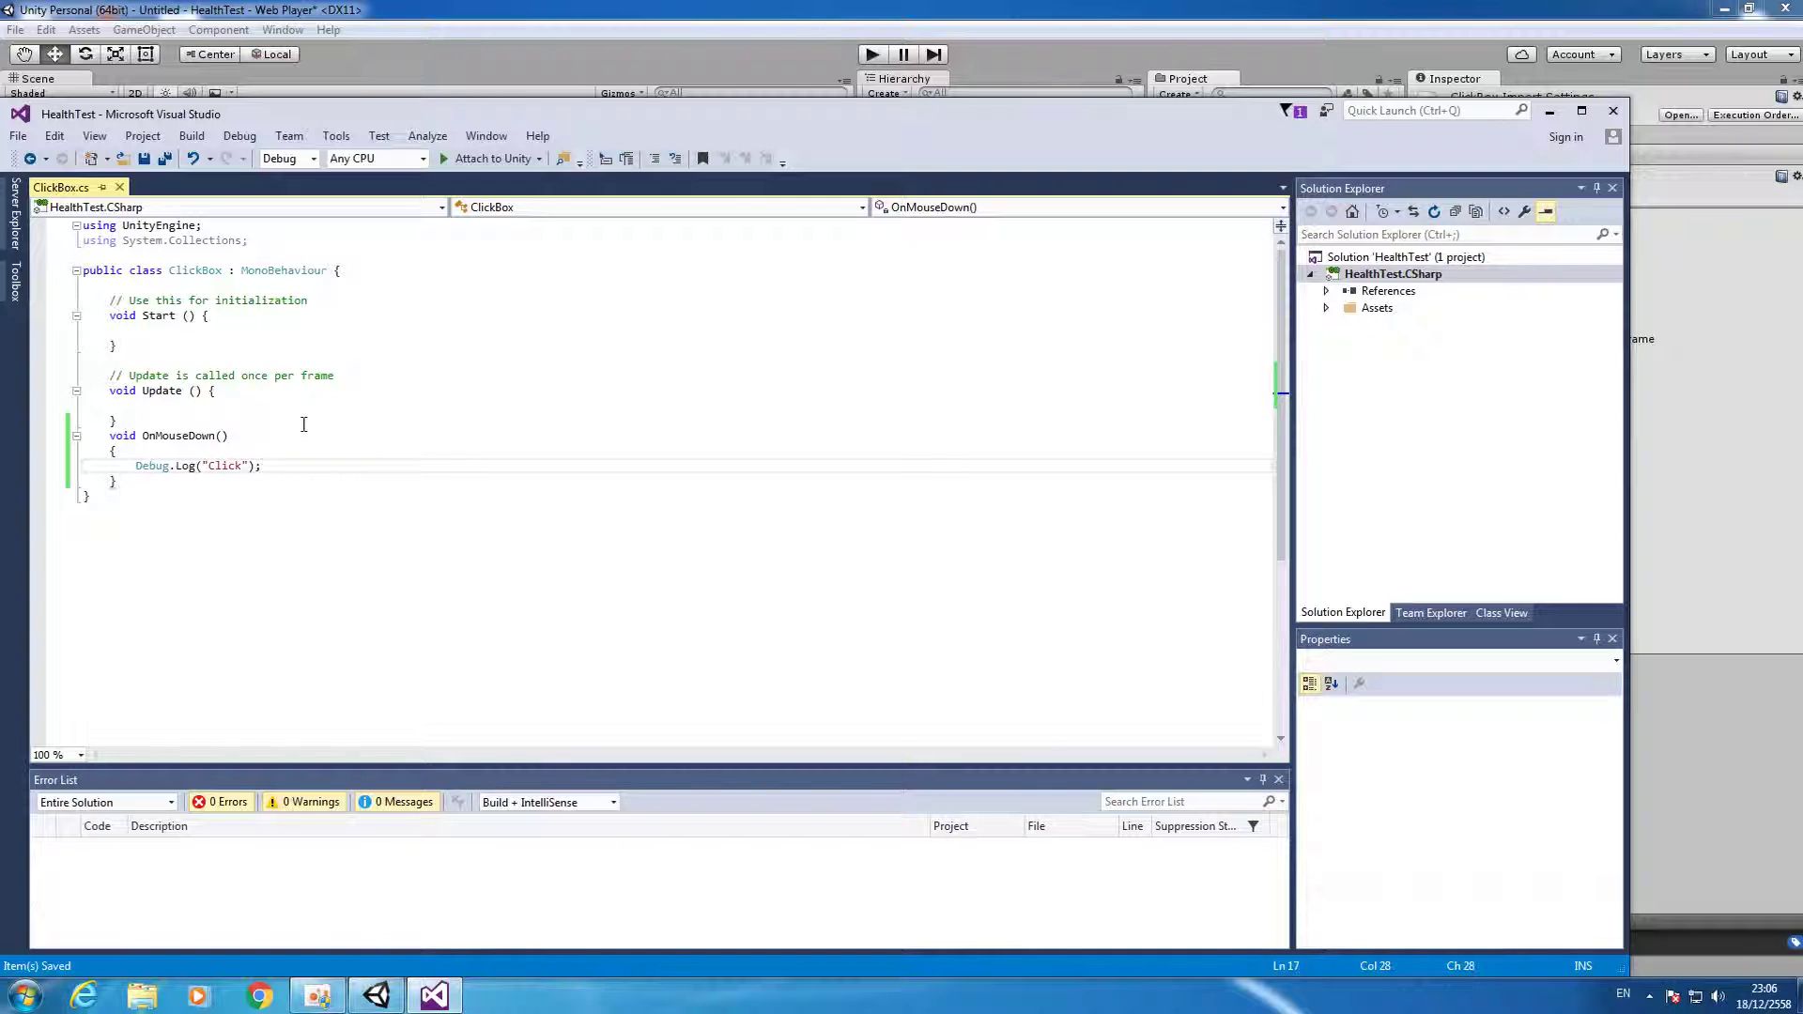
Rename the method to OnMouseOver, change its message to "Over", save, and return to Unity.
click(215, 436)
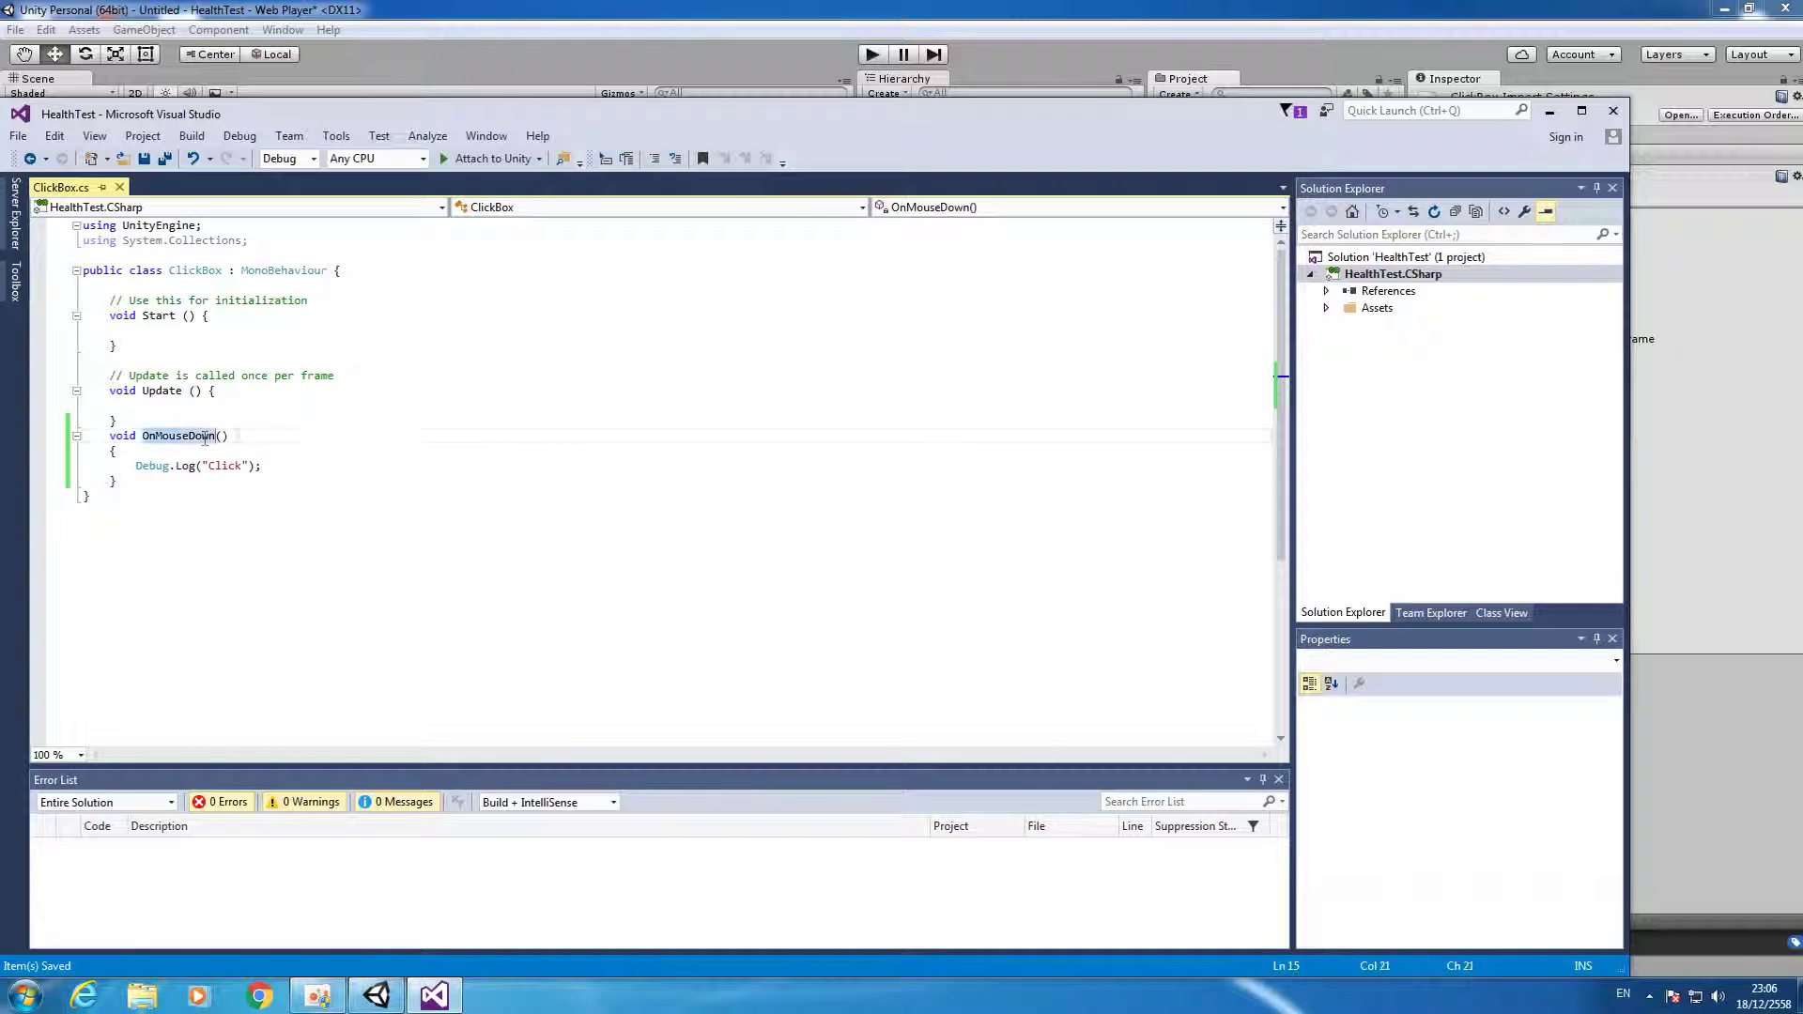
key(Right)
key(BackSpace)
key(BackSpace)
key(BackSpace)
text(Over)
double_click(237, 466)
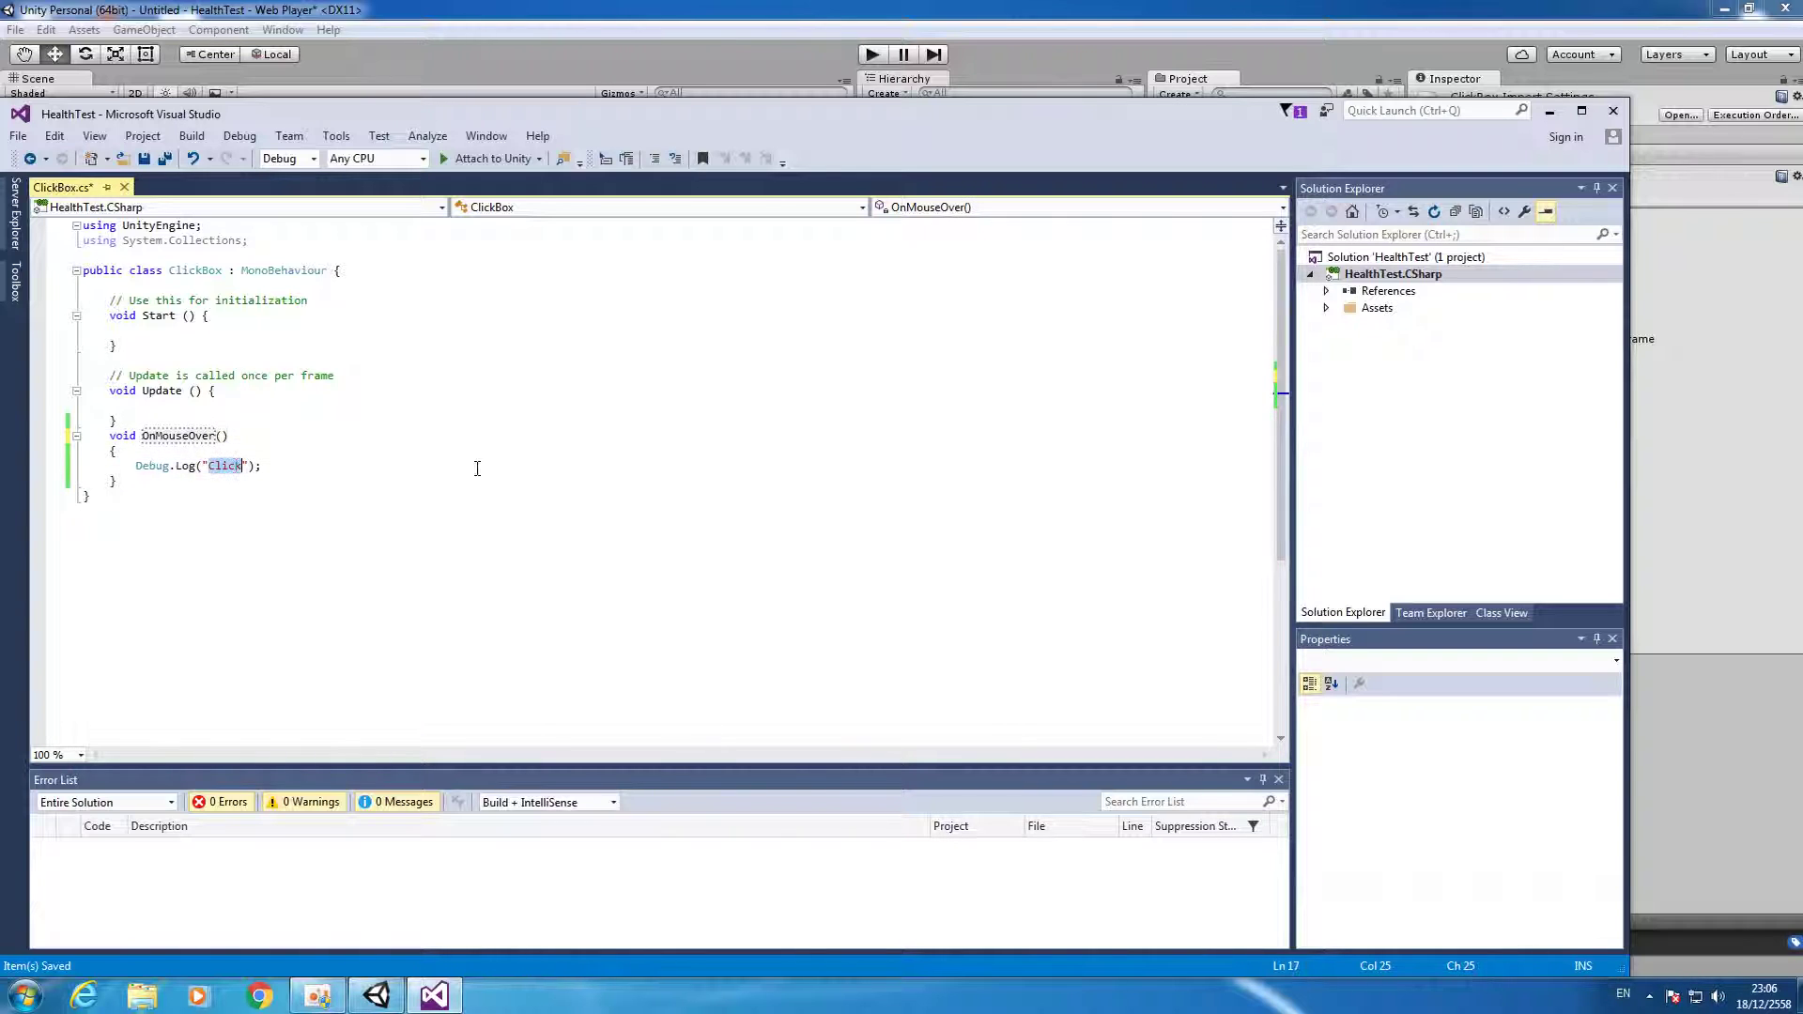
text(Over)
key(ctrl+s)
key(alt+Tab)
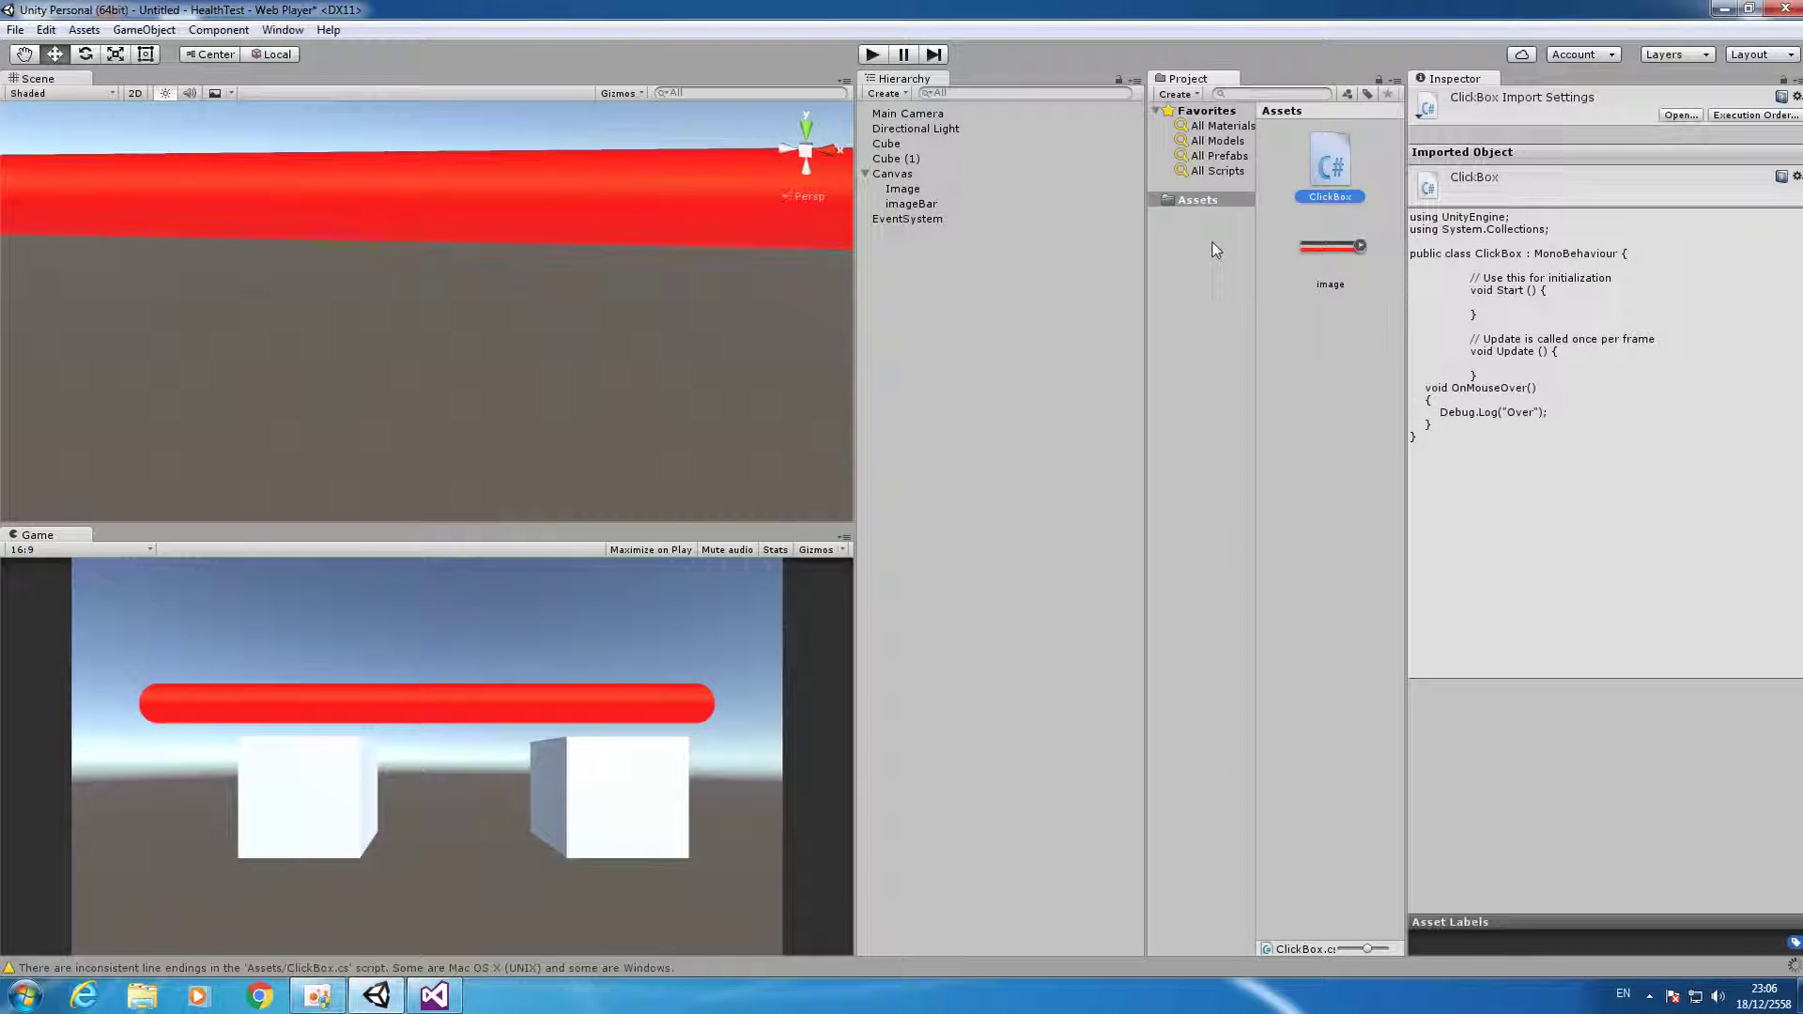
Select and frame the left Cube, then nudge it along X to -3.02.
click(887, 144)
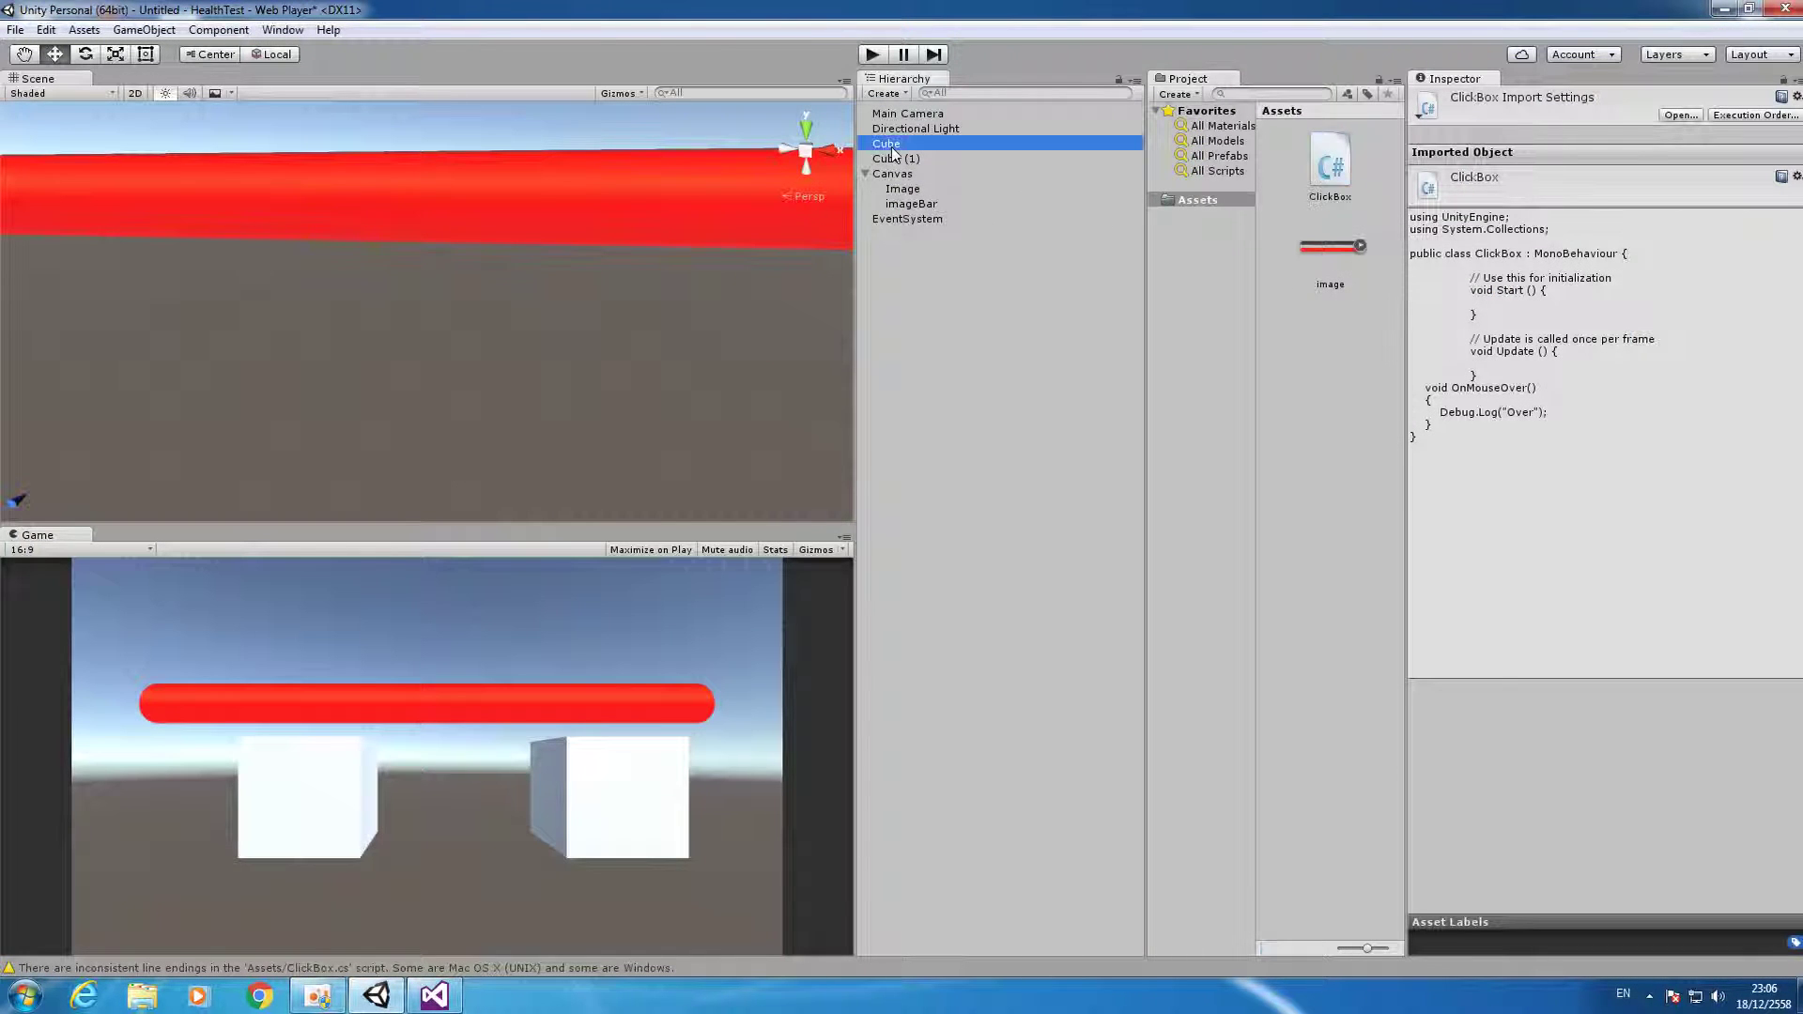
right_drag(564, 310, 616, 339)
key(f)
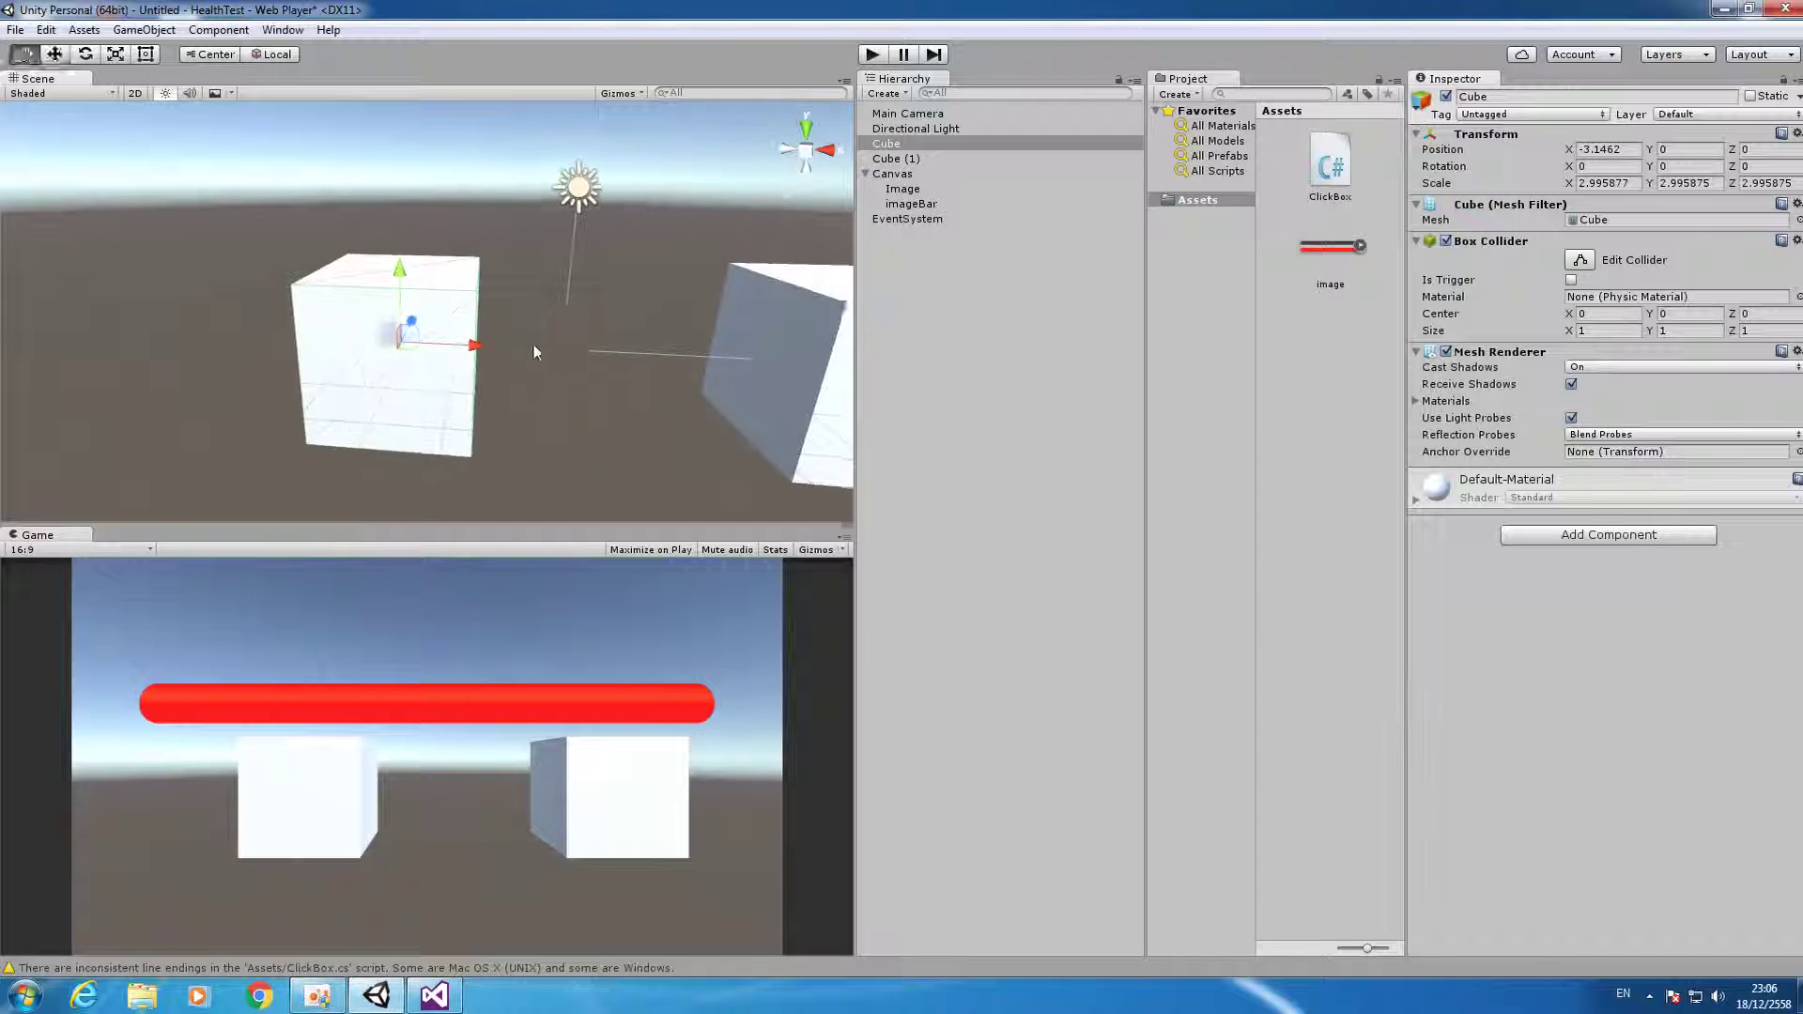
drag(479, 341, 484, 347)
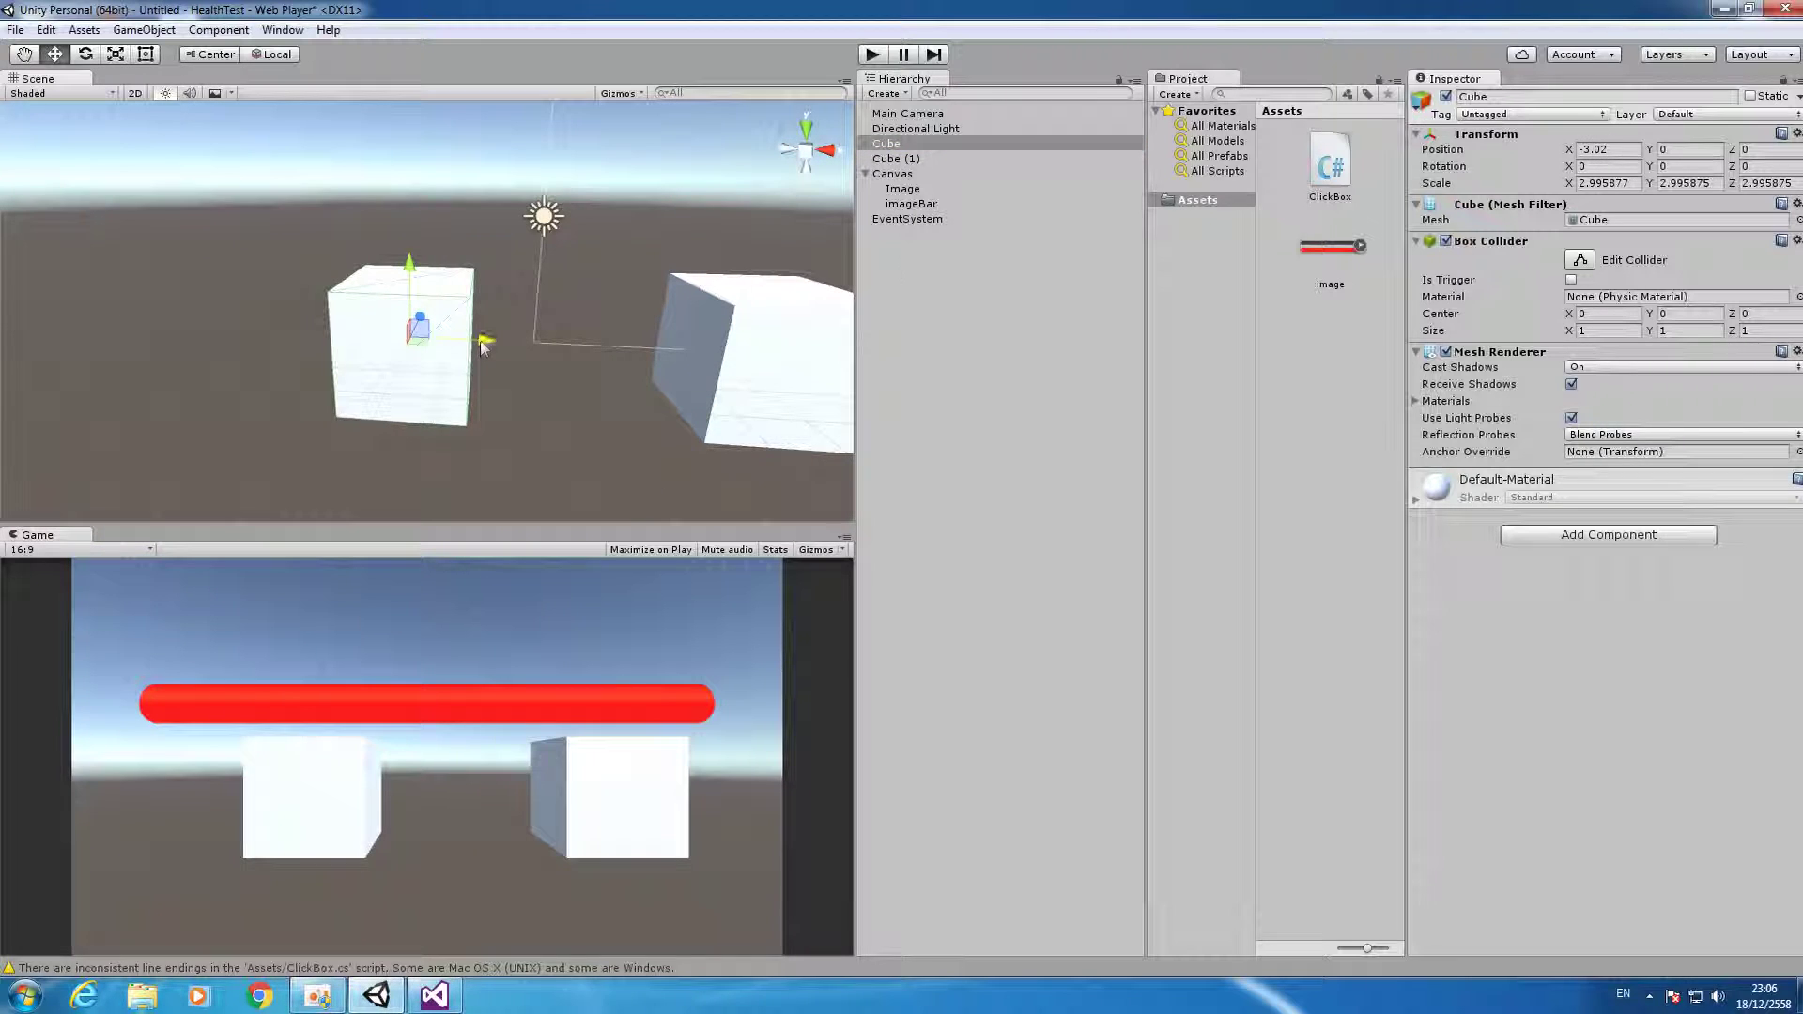
Attach the ClickBox script to the Cube and start play mode.
click(993, 299)
click(898, 146)
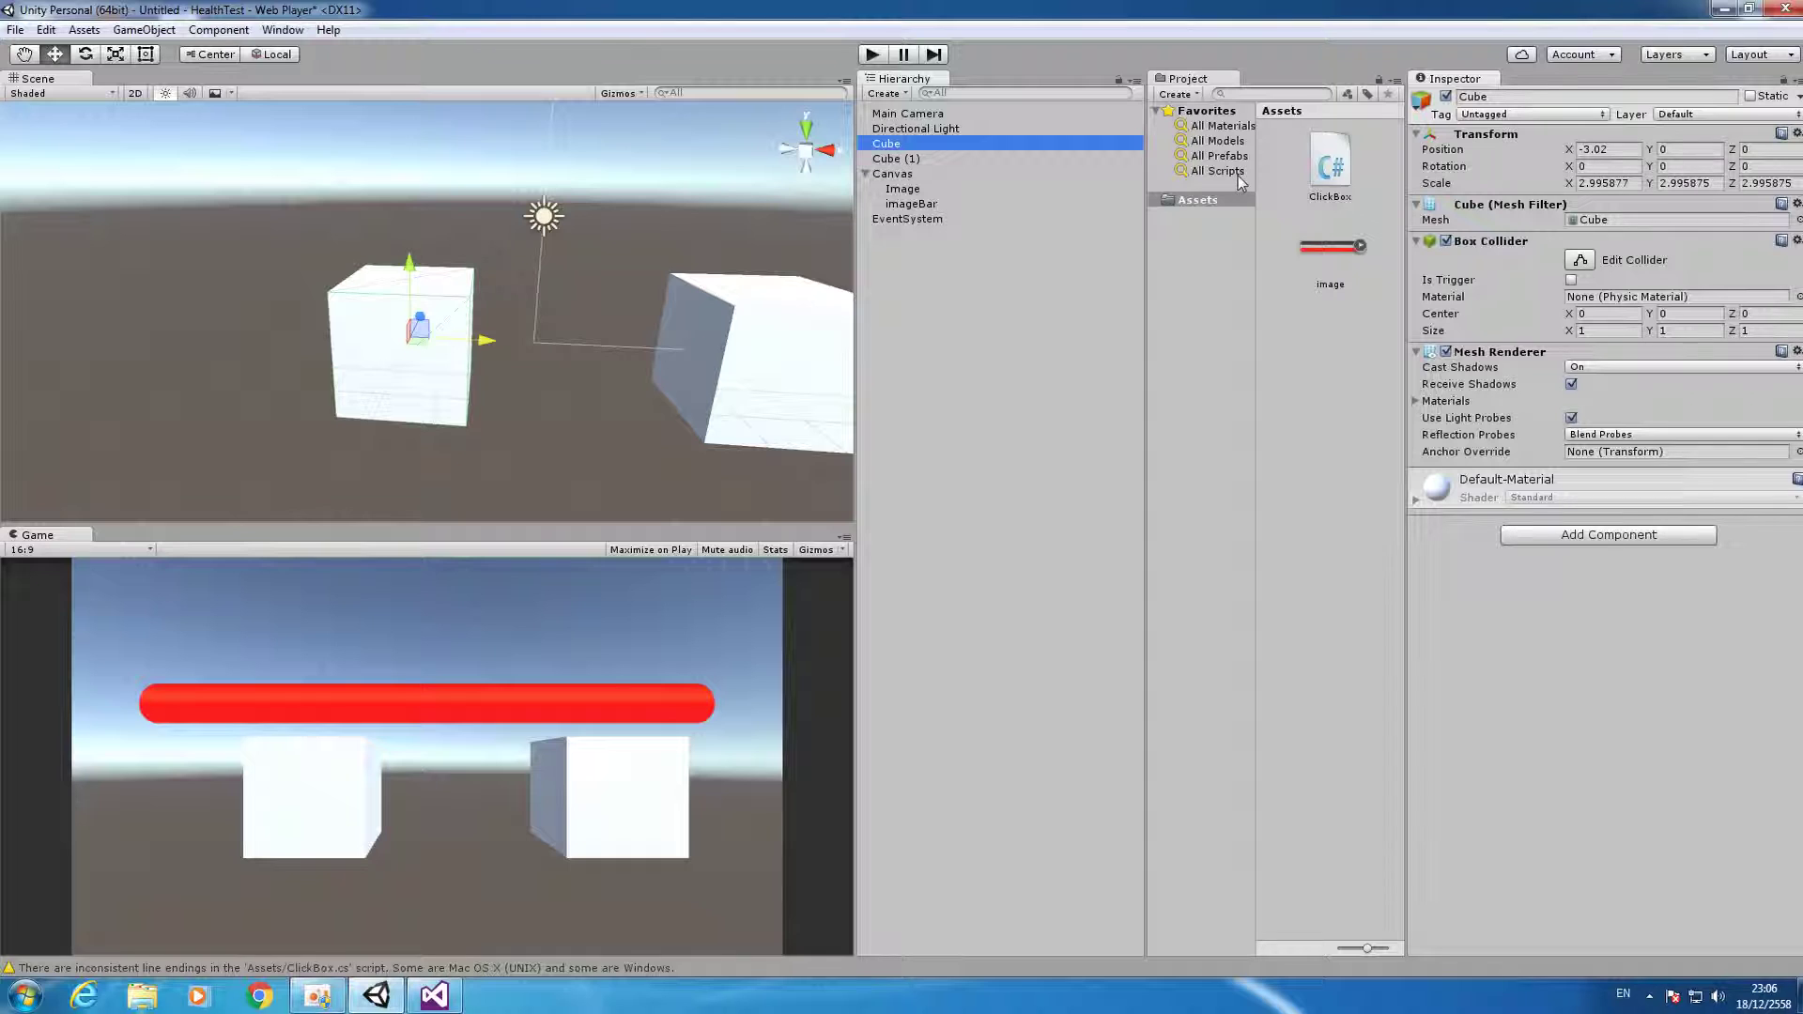
drag(1329, 178, 1663, 671)
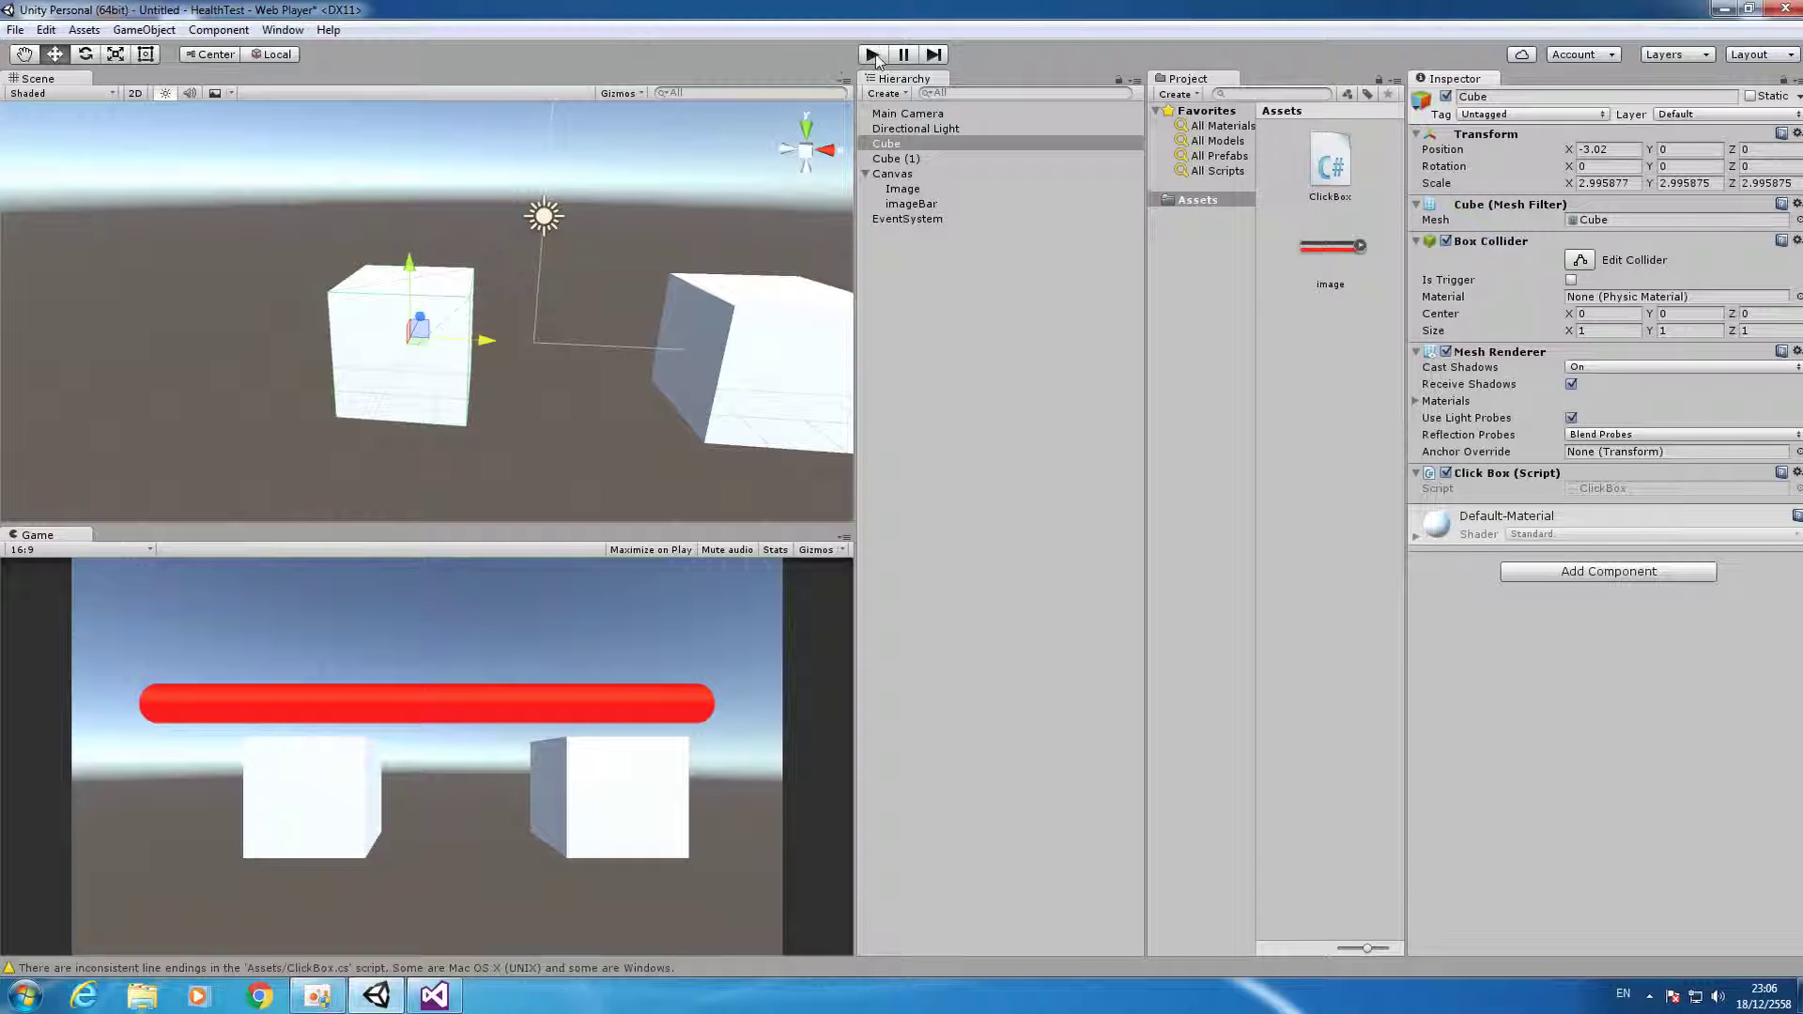
click(871, 55)
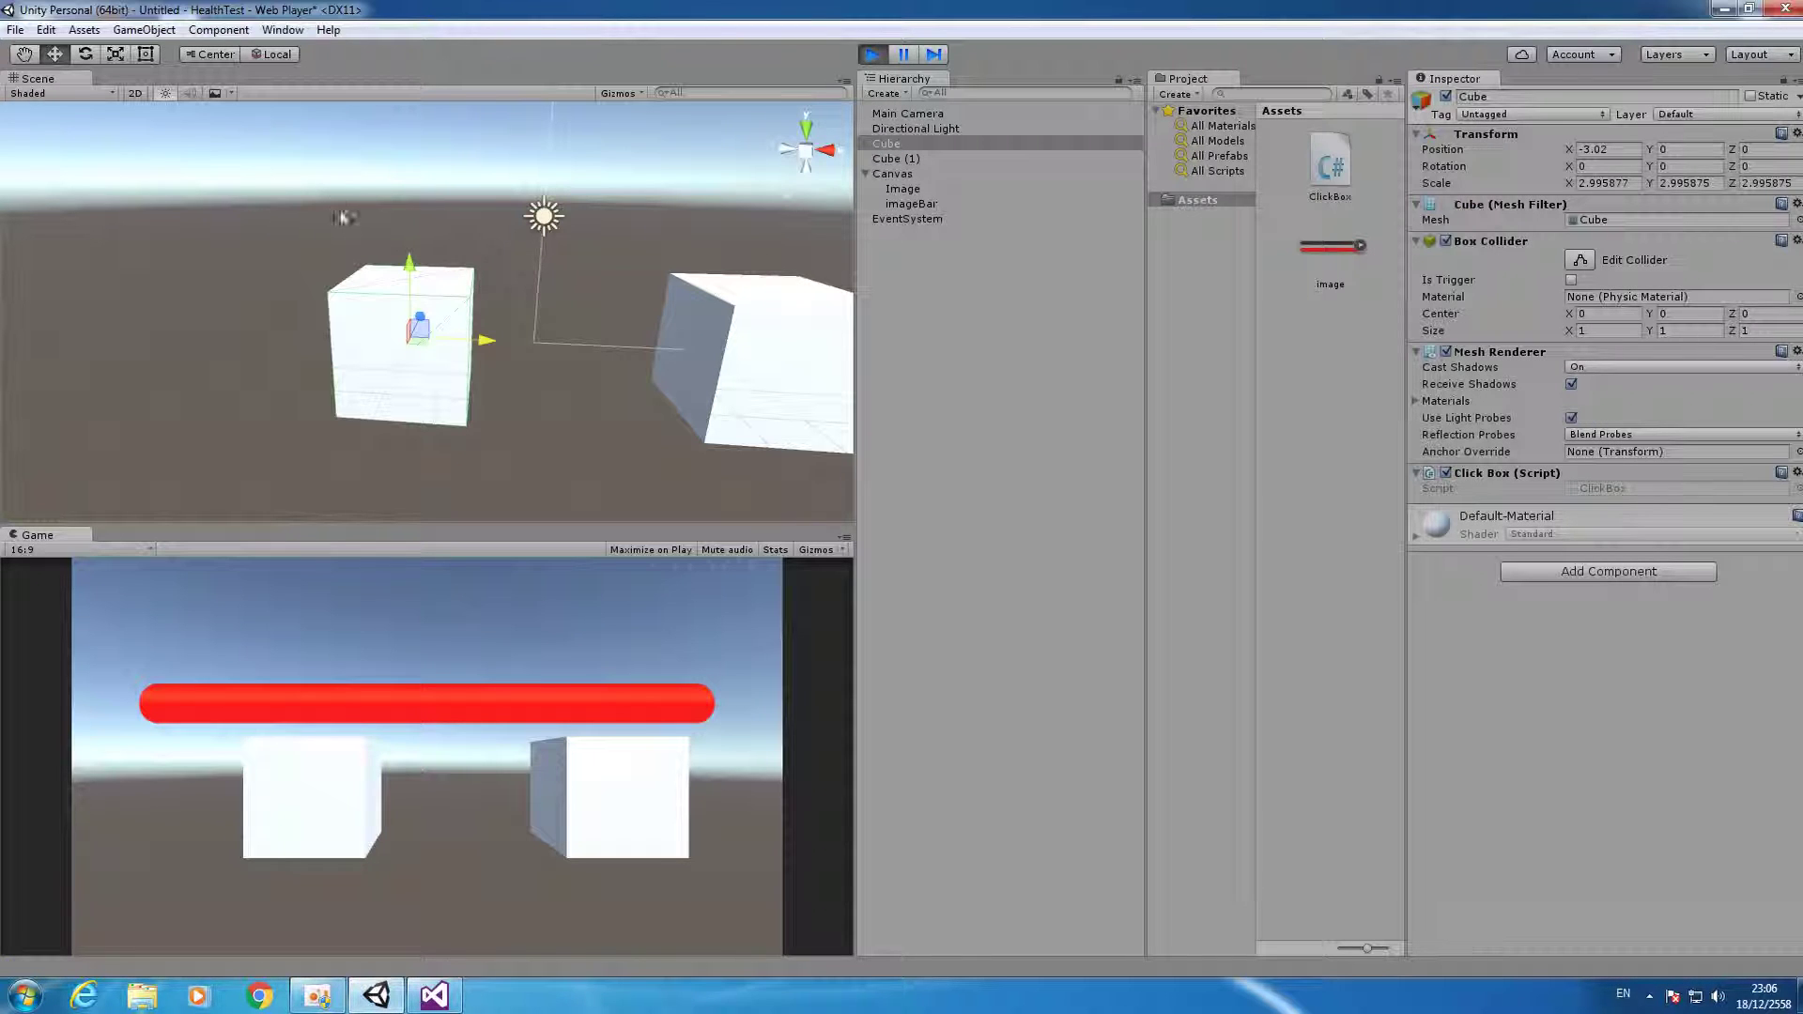
Hover the left cube in Game view, confirm the Console logs "Over", then stop play.
mouse_move(318, 784)
click(17, 969)
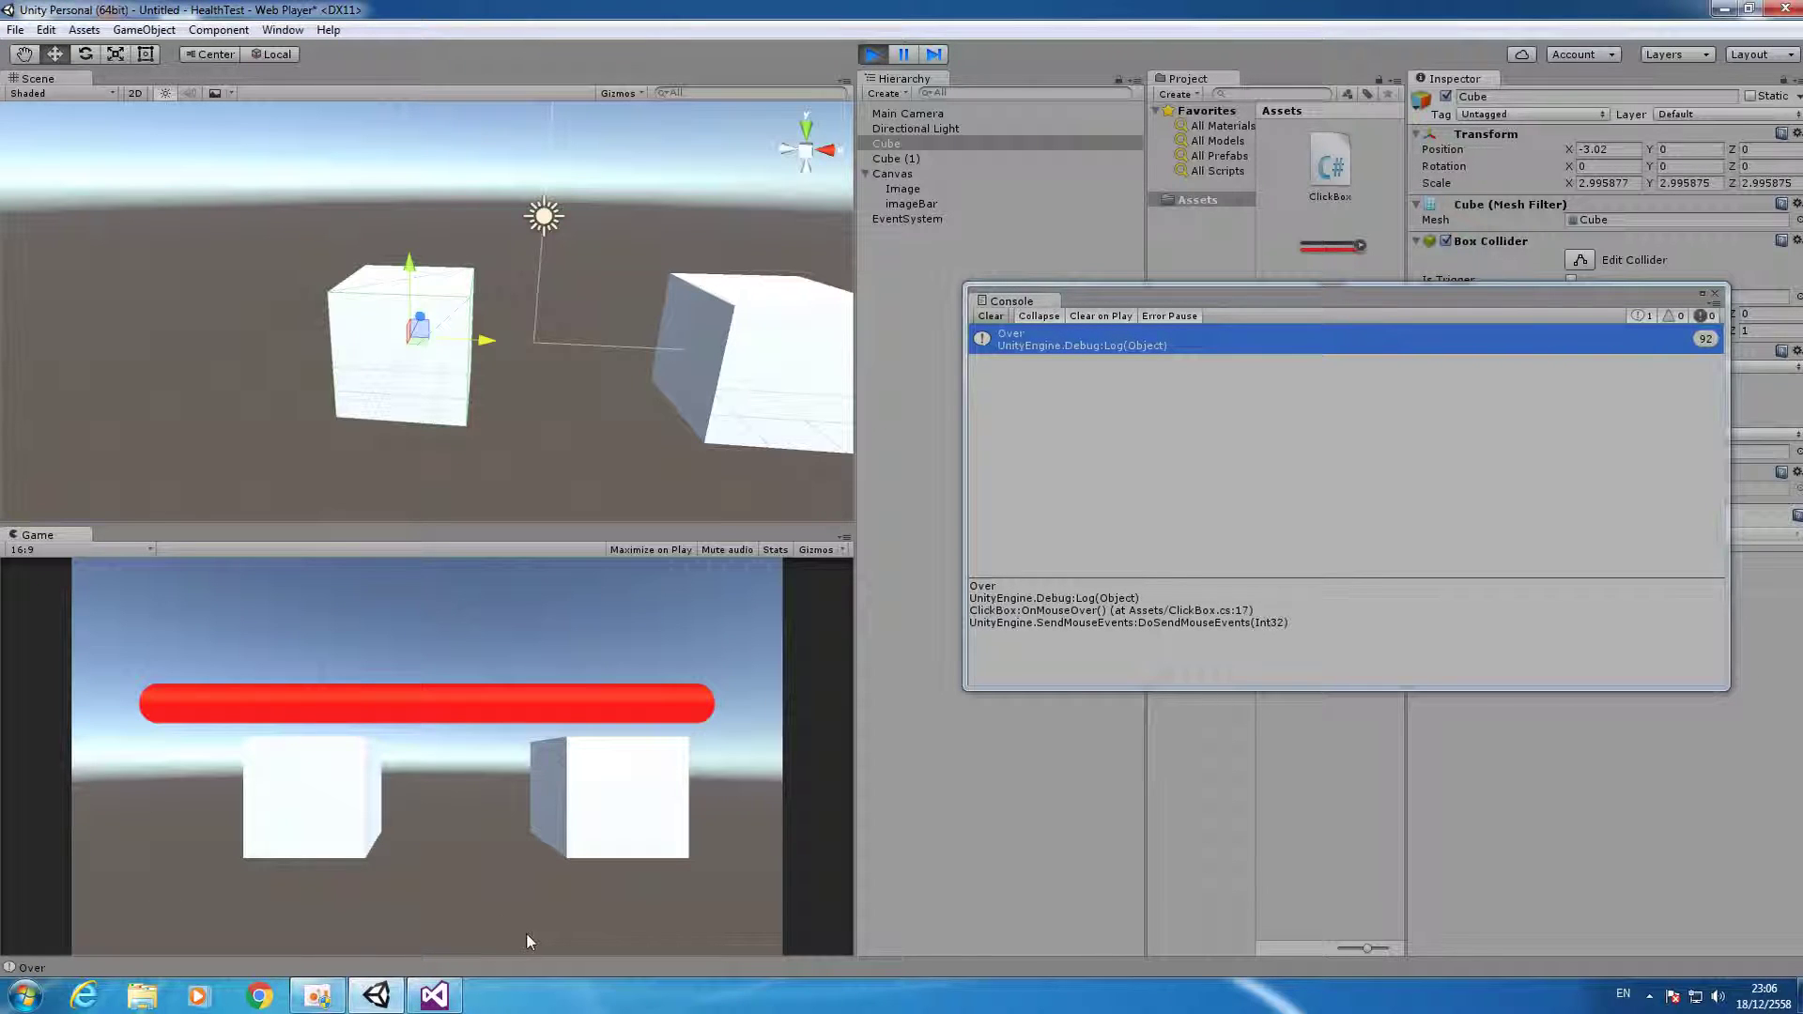
click(872, 54)
Close the Console and collapse the Cube's Box Collider and Mesh Renderer components.
click(1717, 294)
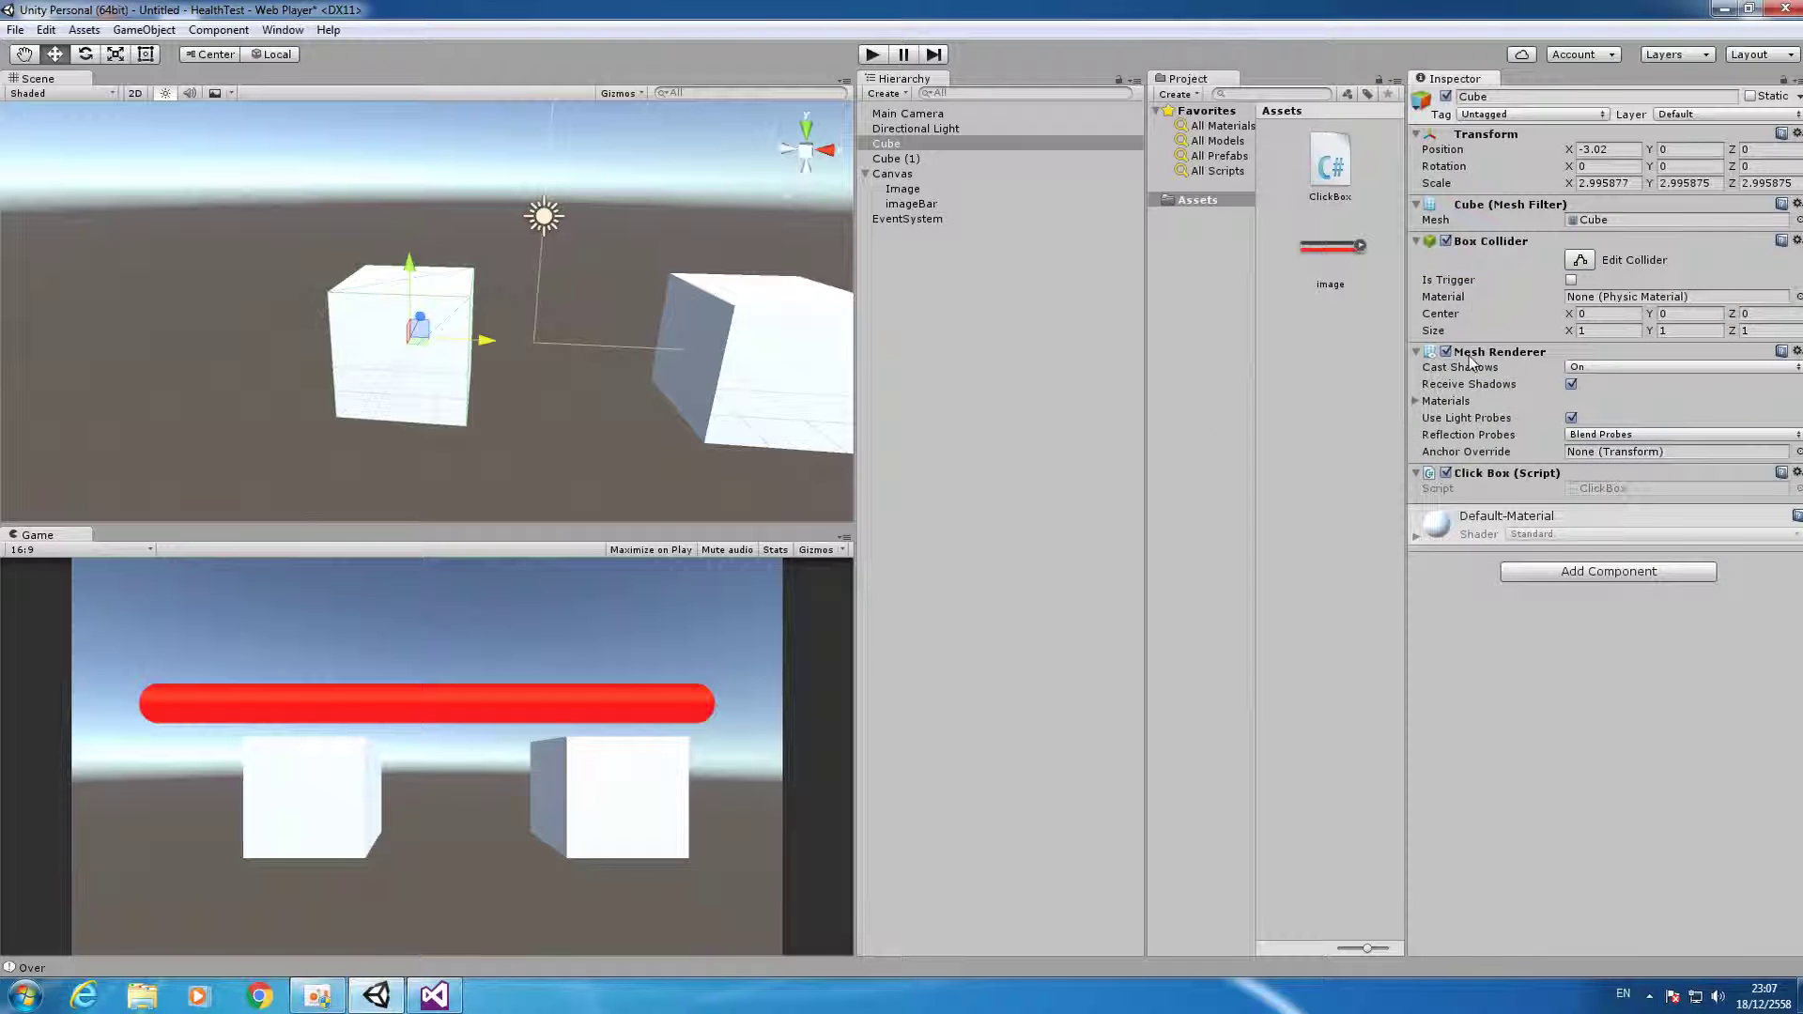
click(1416, 241)
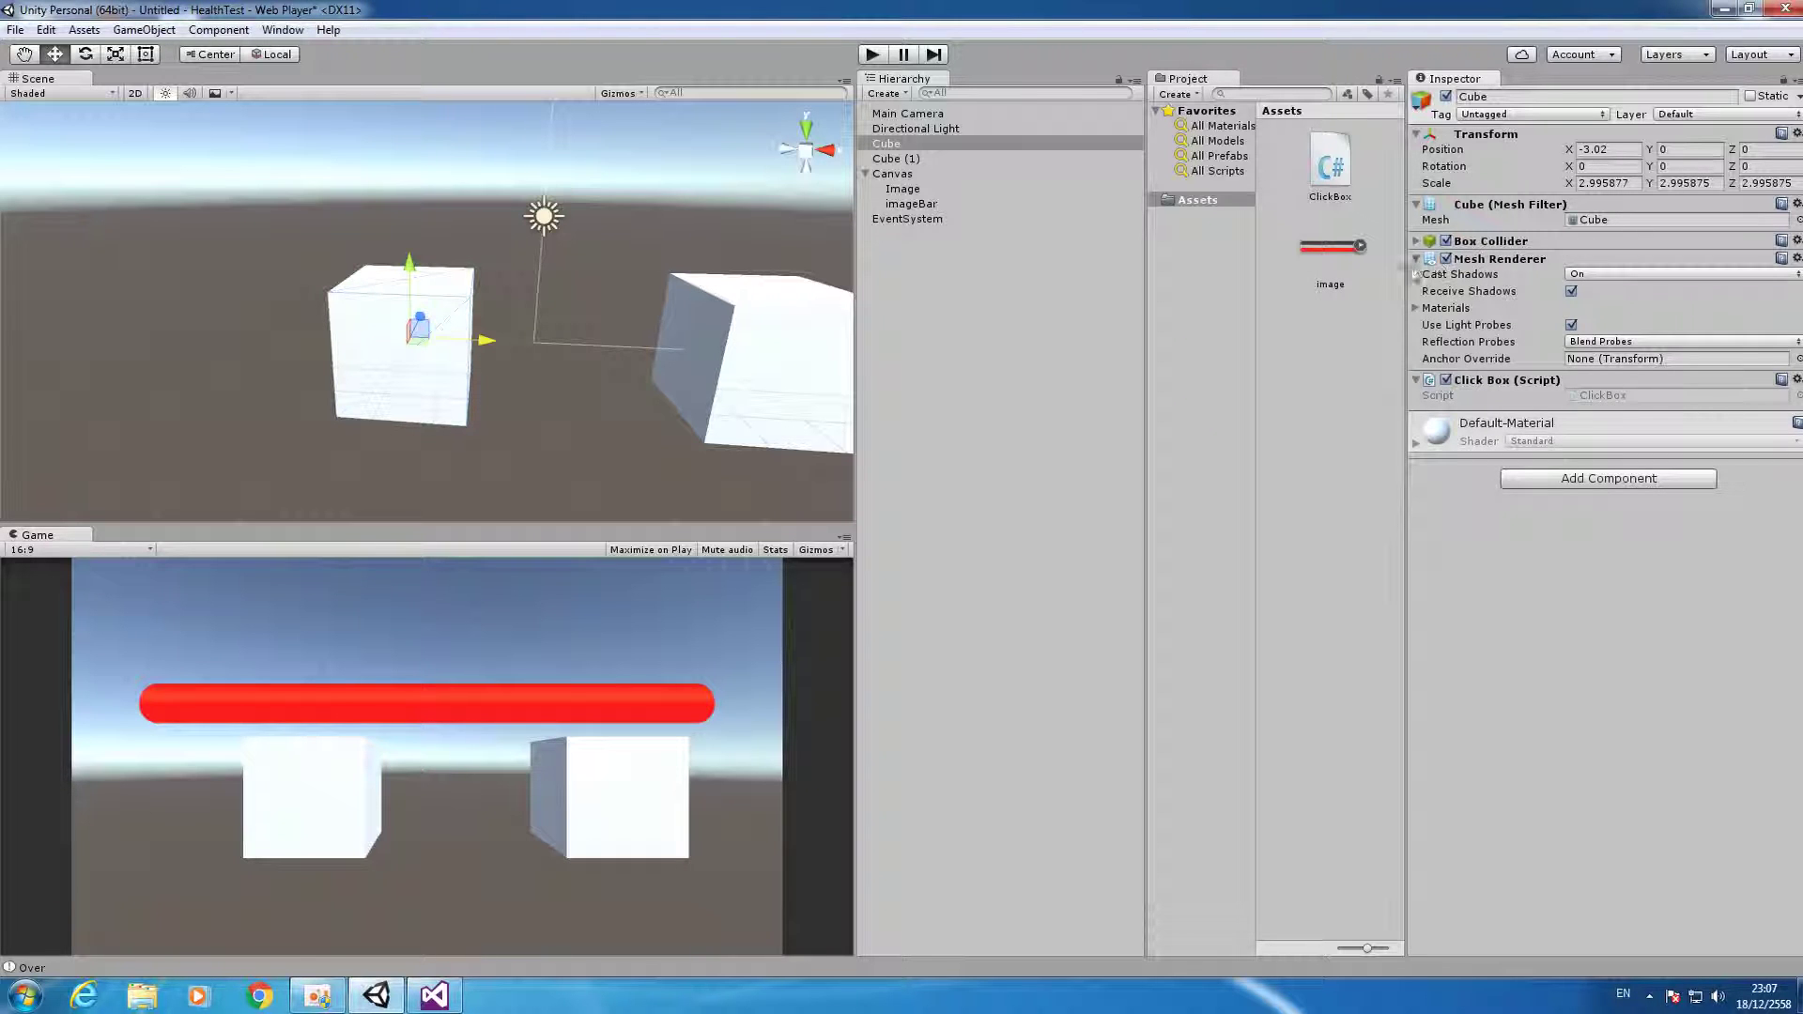
click(1417, 258)
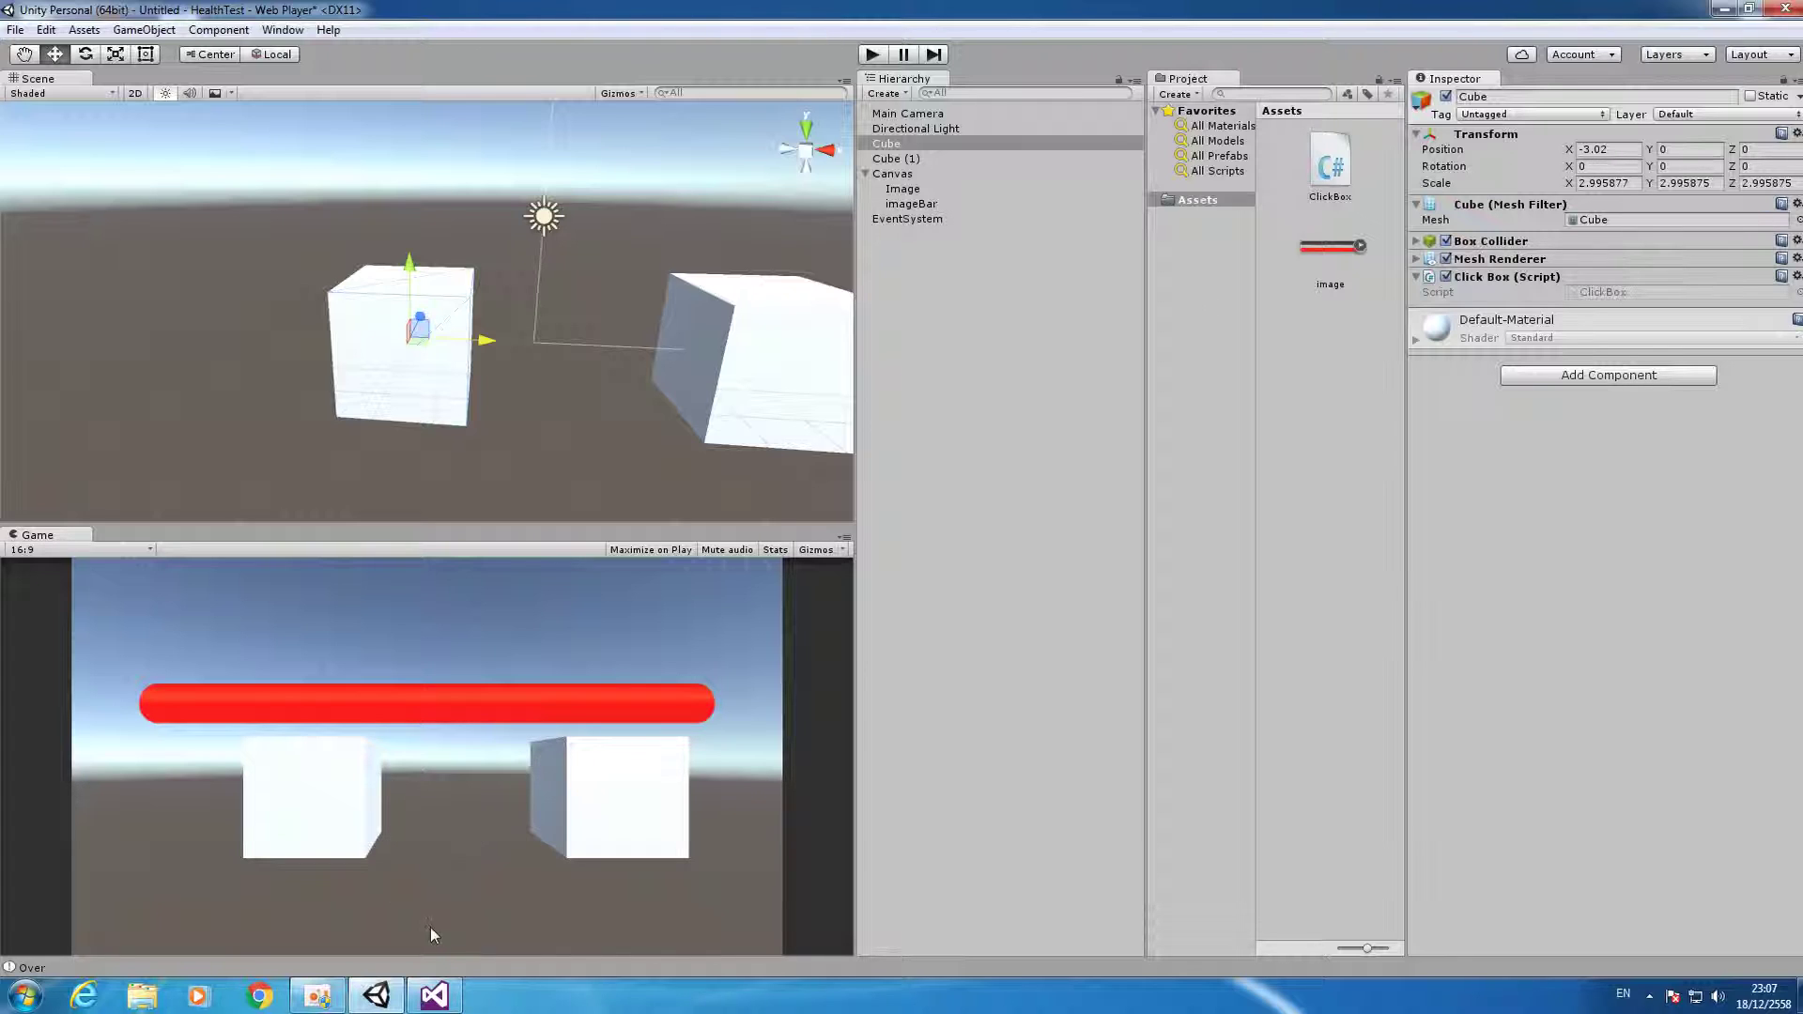
Briefly revisit the ClickBox script in the code editor, then go back to Unity.
click(449, 995)
drag(130, 468, 117, 452)
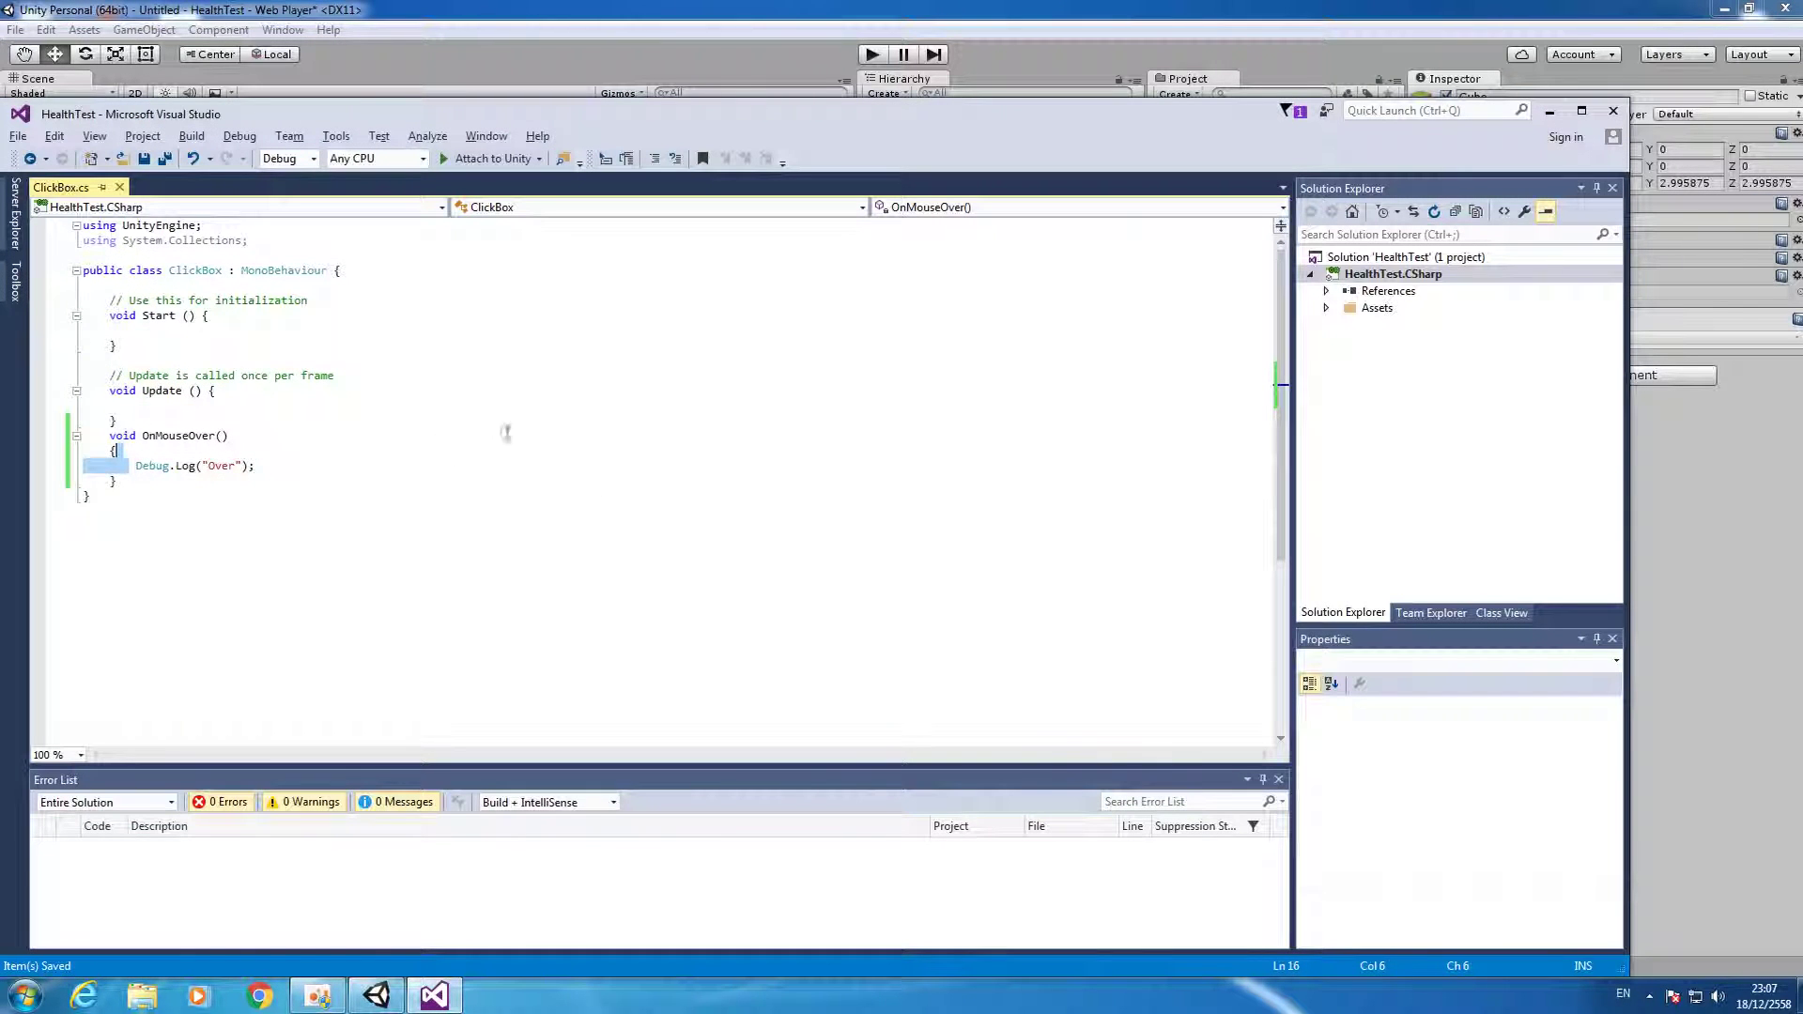
click(1555, 116)
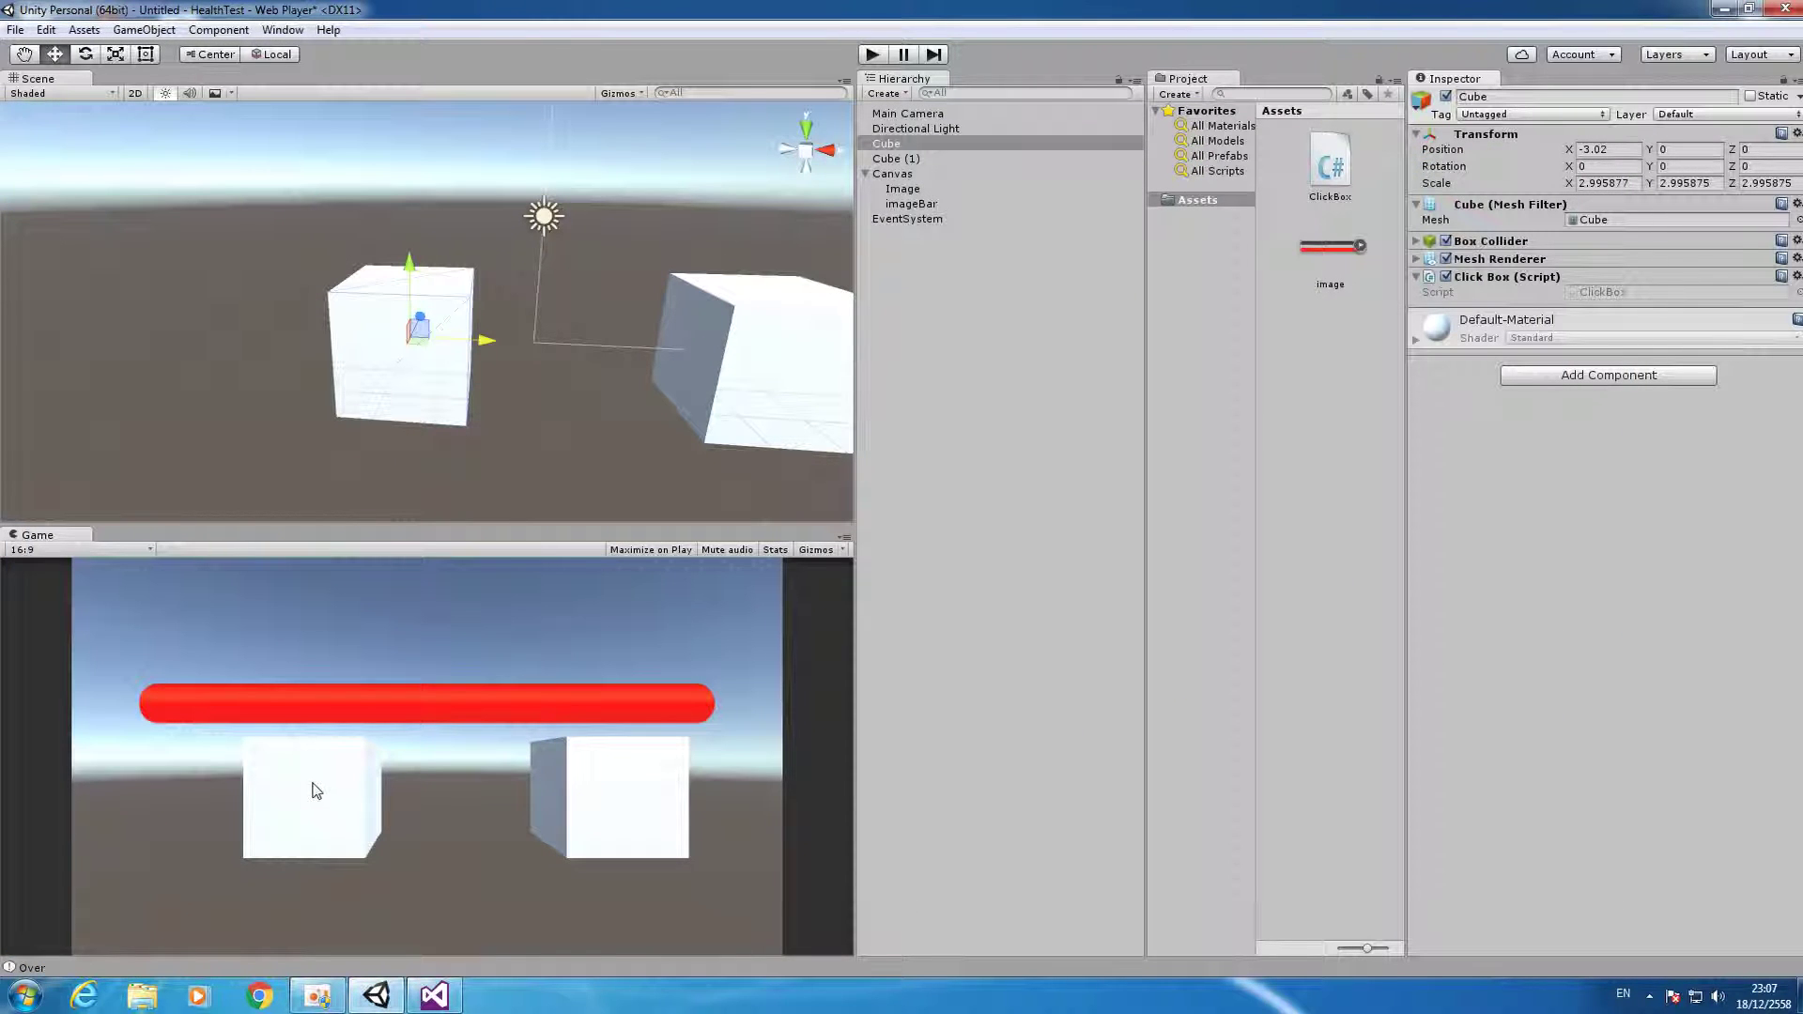
Create a new C# script in Assets named HP.
right_click(1342, 426)
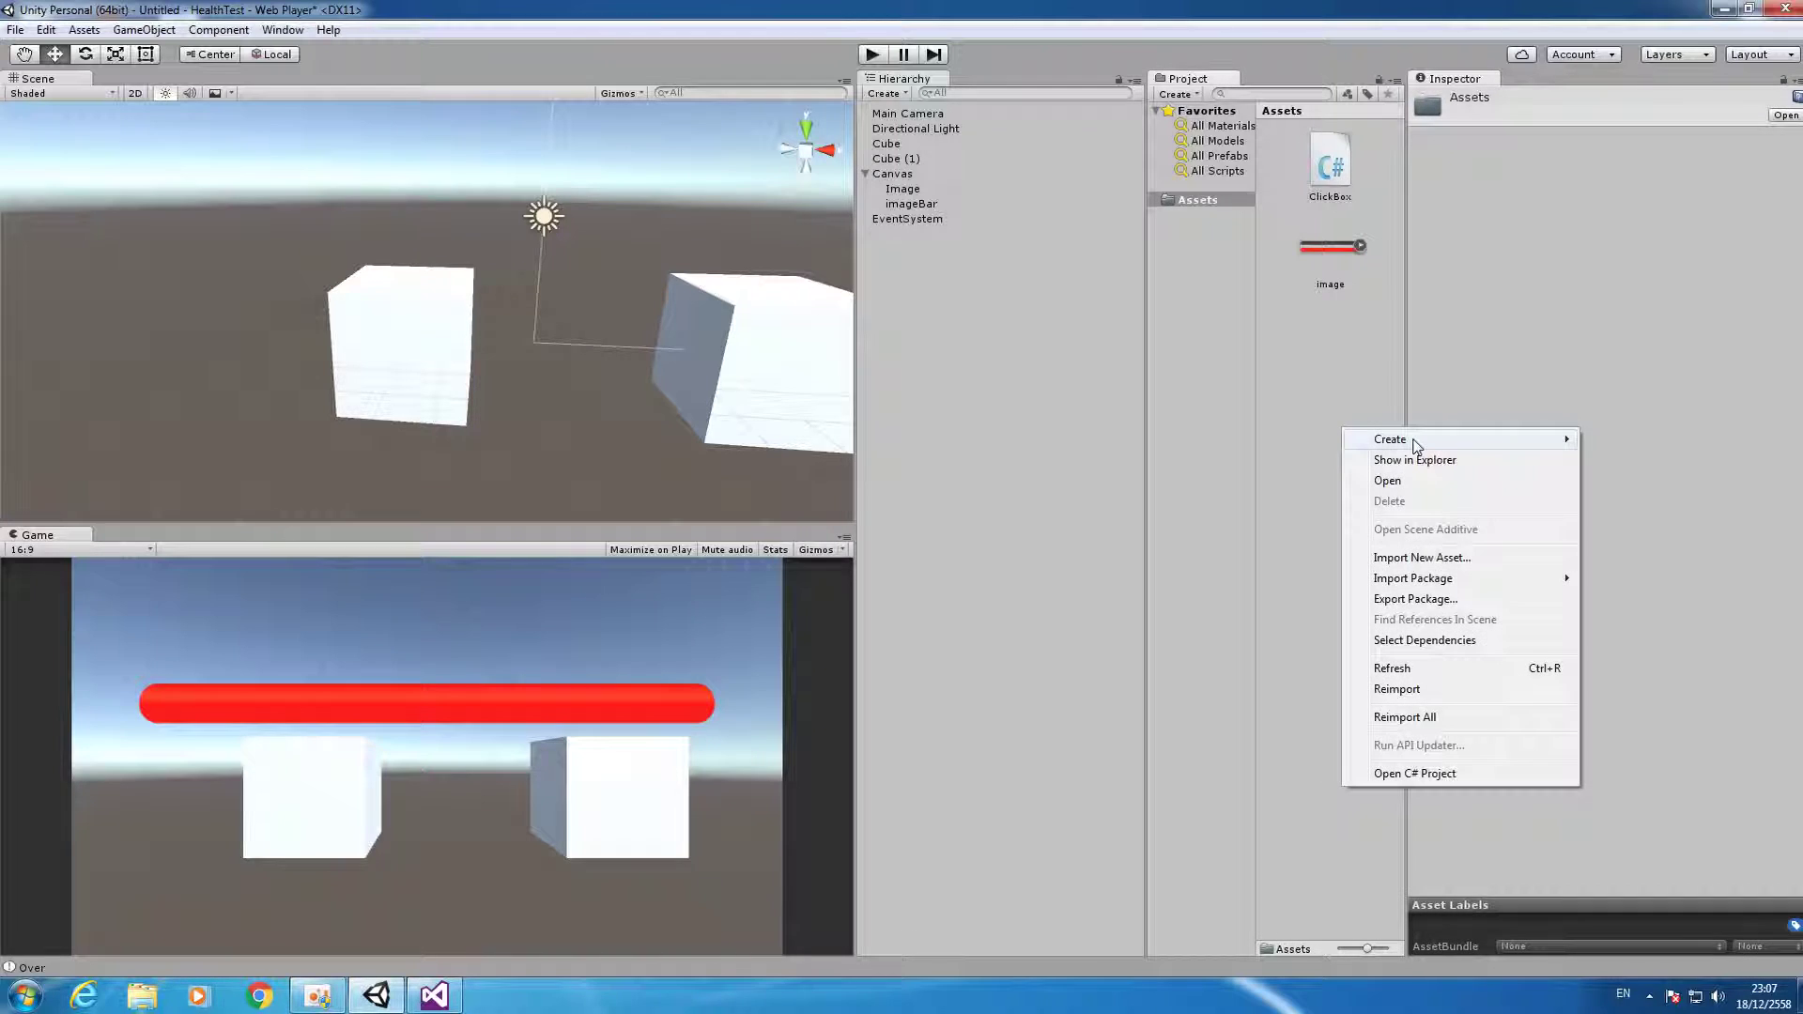
mouse_move(1415, 444)
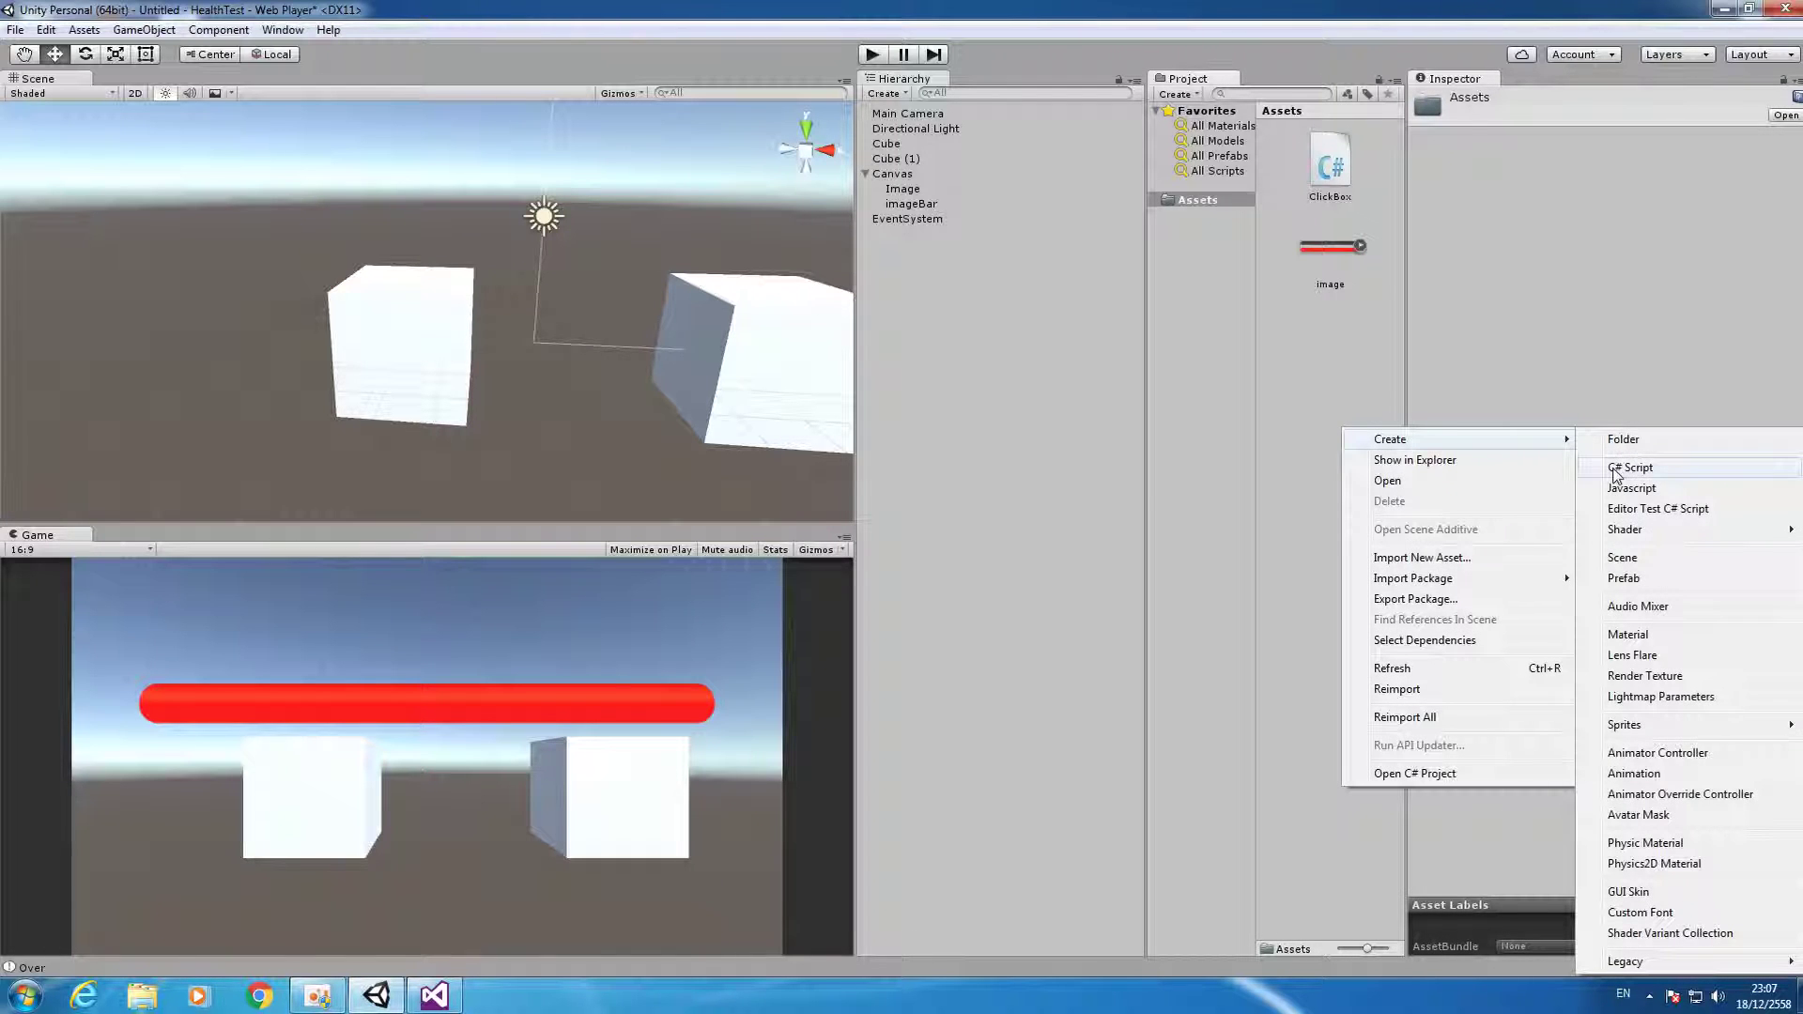
click(1615, 470)
text(HP)
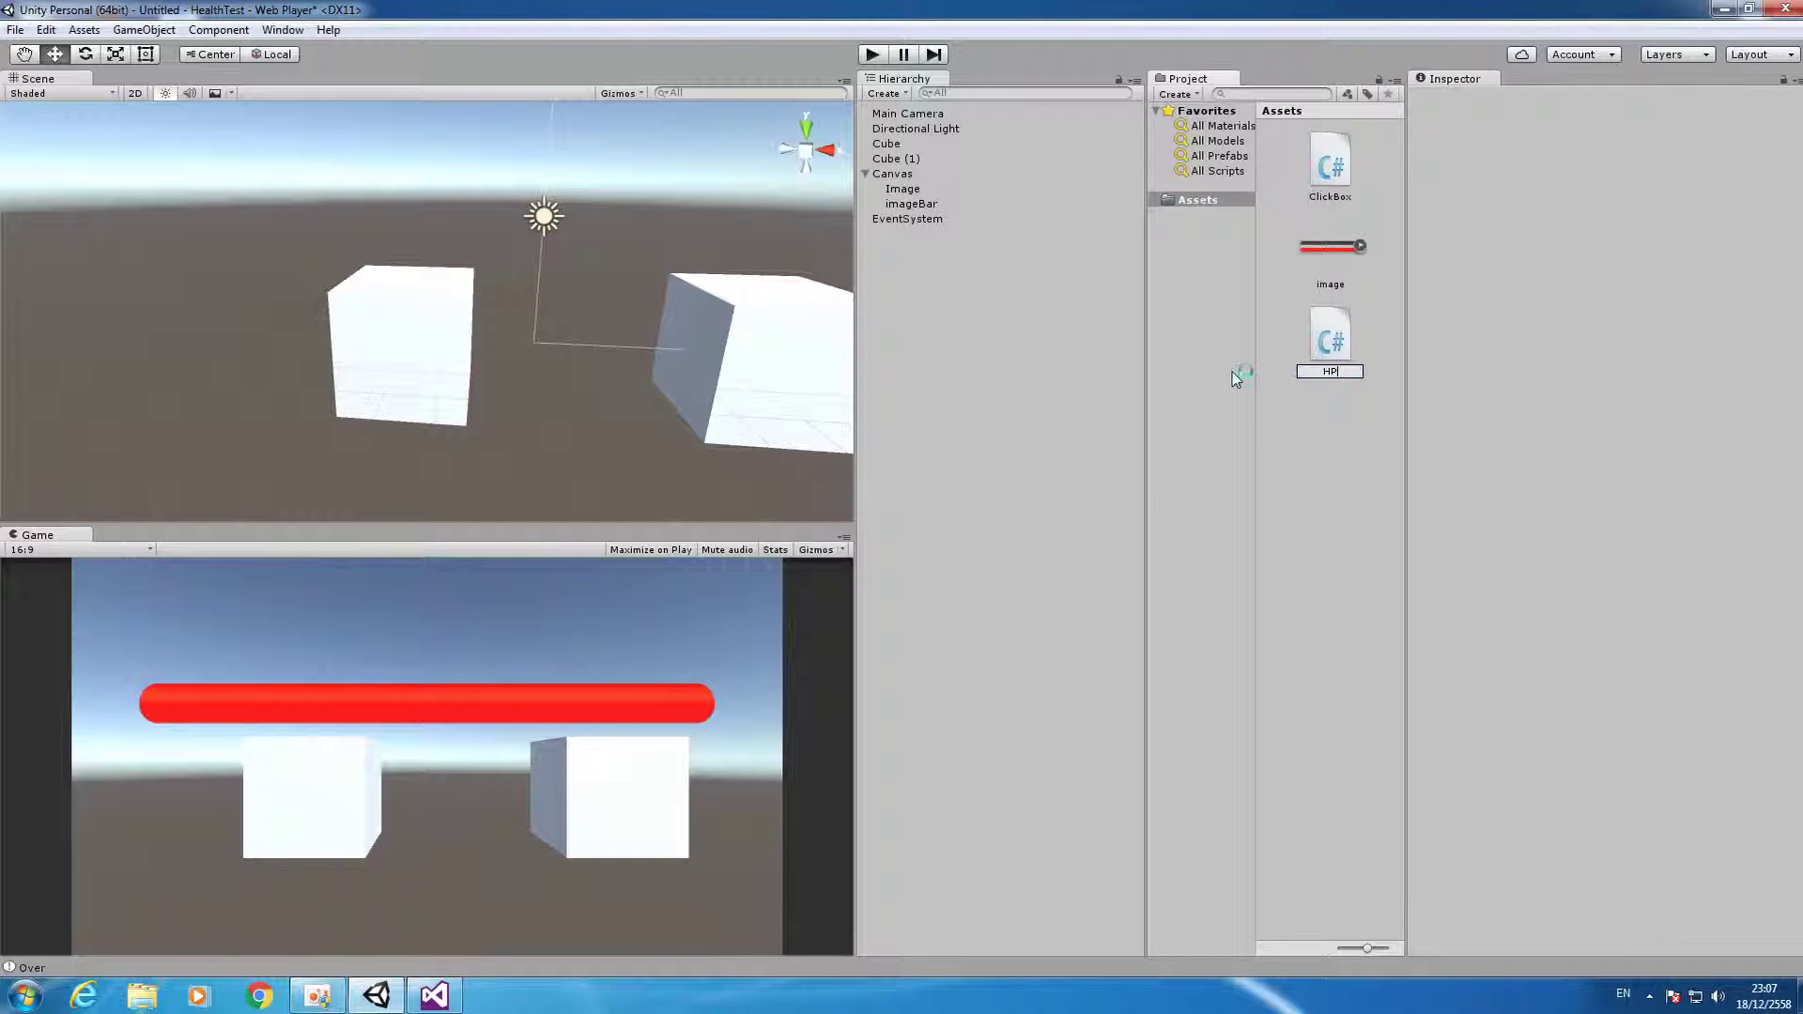
key(Return)
key(Return)
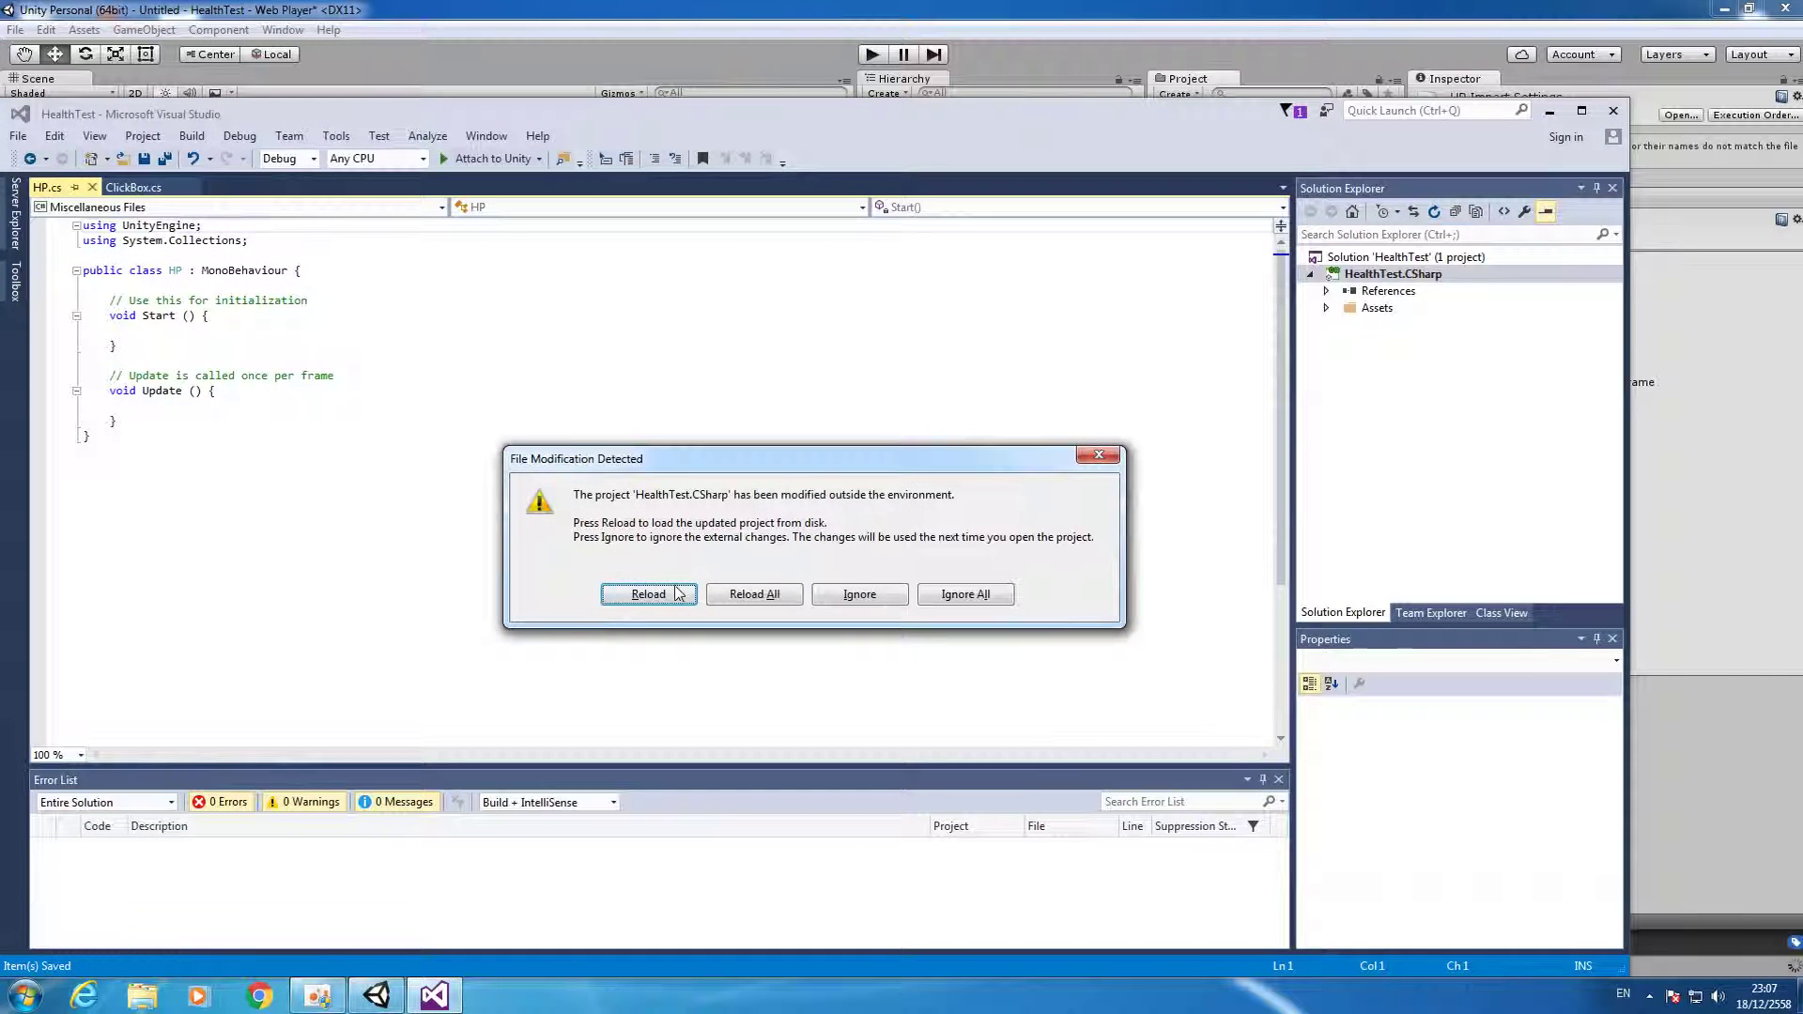
Reload the project and replace the Start comment with public int maxHealth and Health fields.
click(1099, 457)
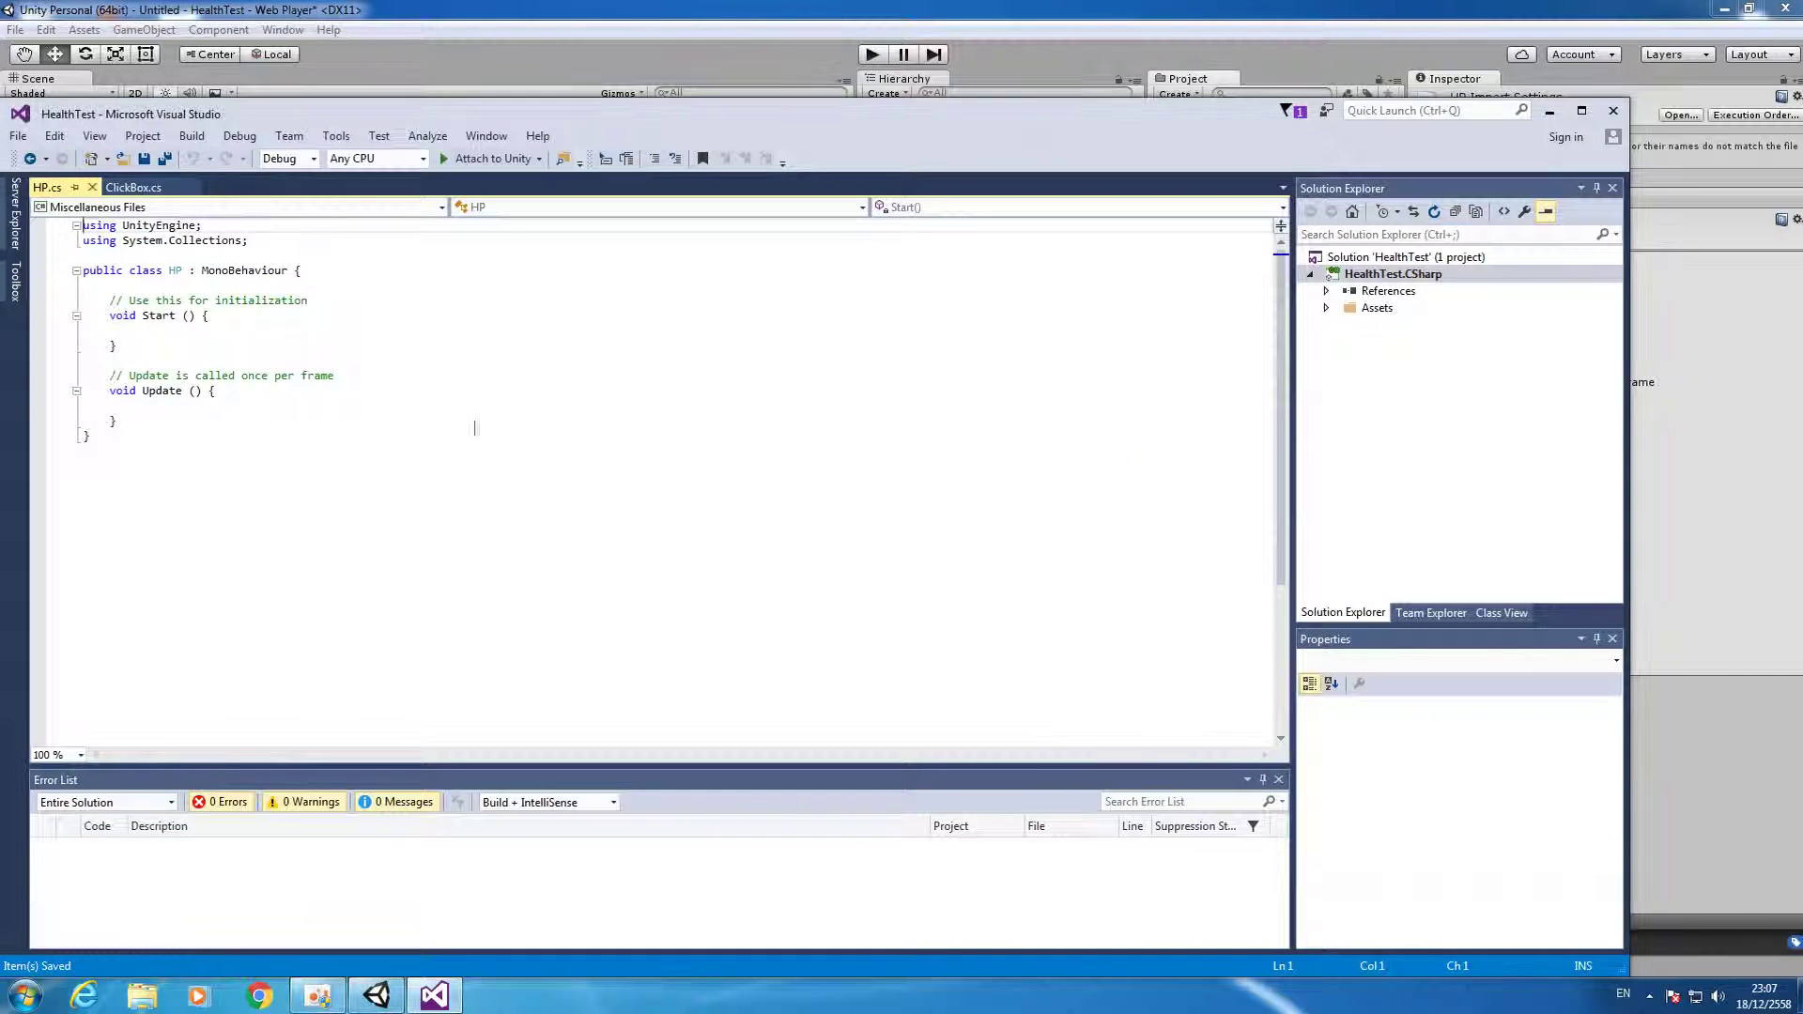
click(465, 406)
drag(111, 301, 424, 304)
text(public int Ma)
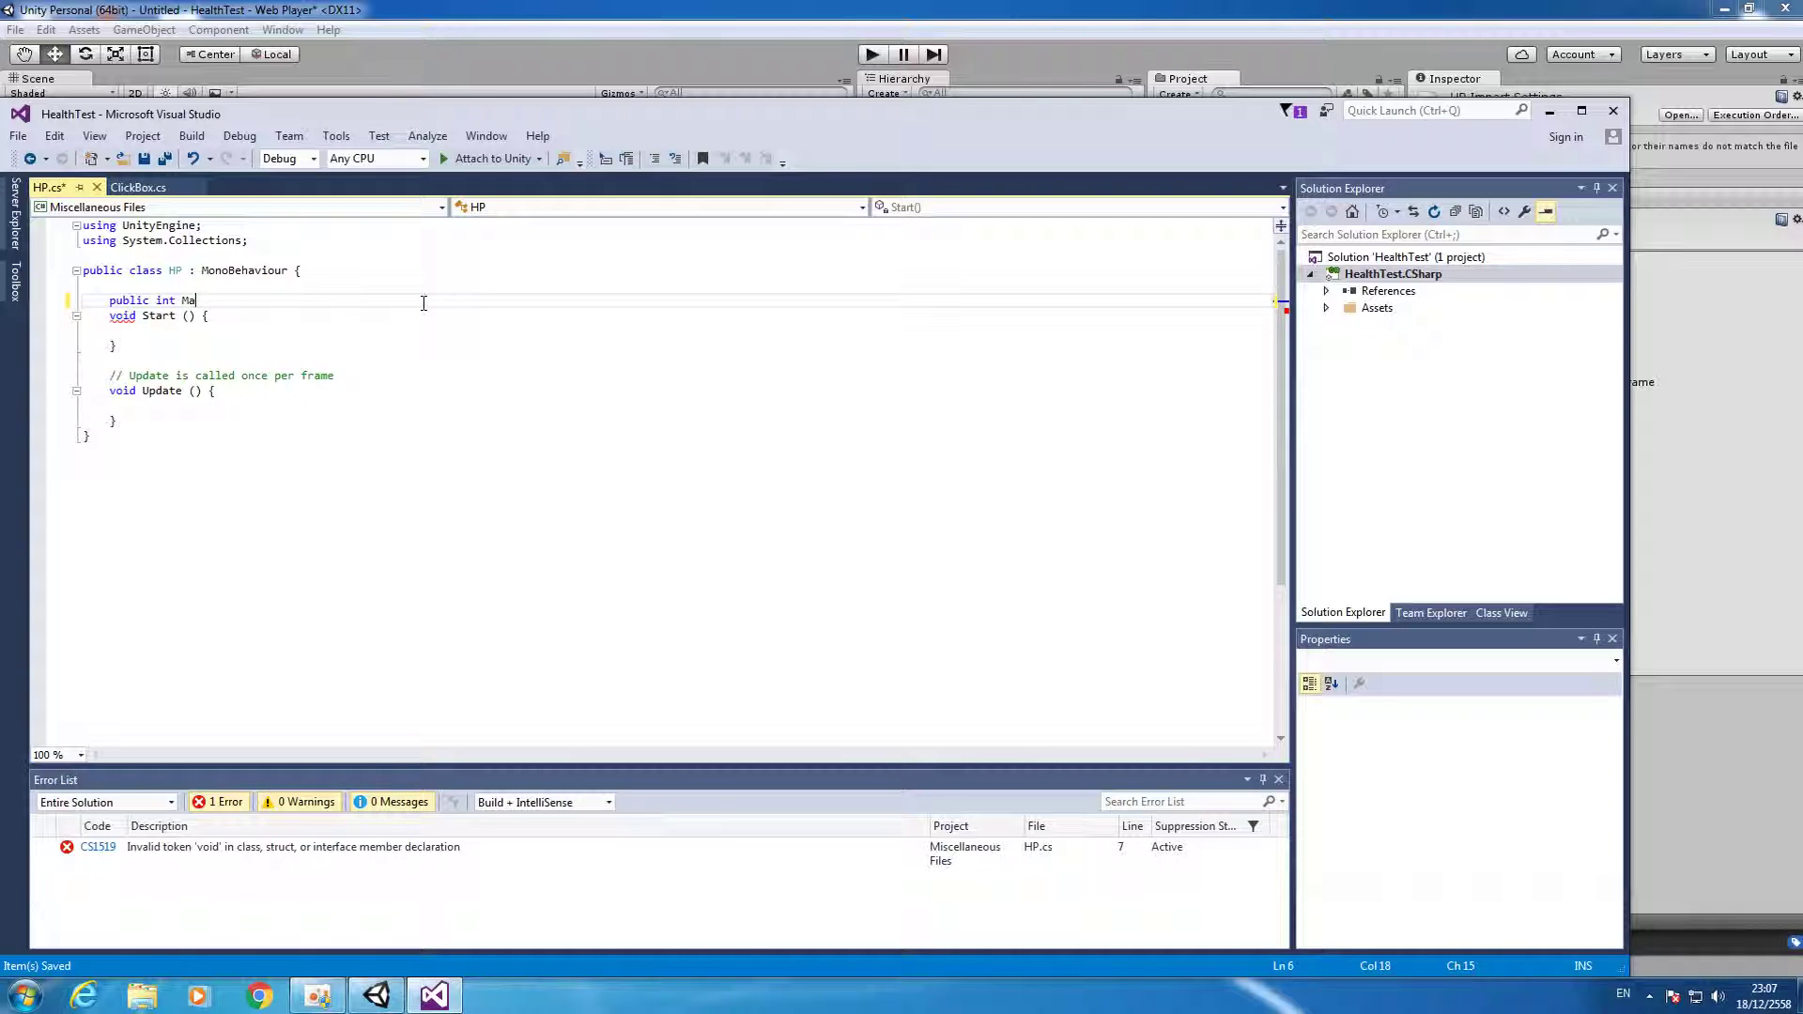
key(BackSpace)
text(;)
key(Return)
text(public int )
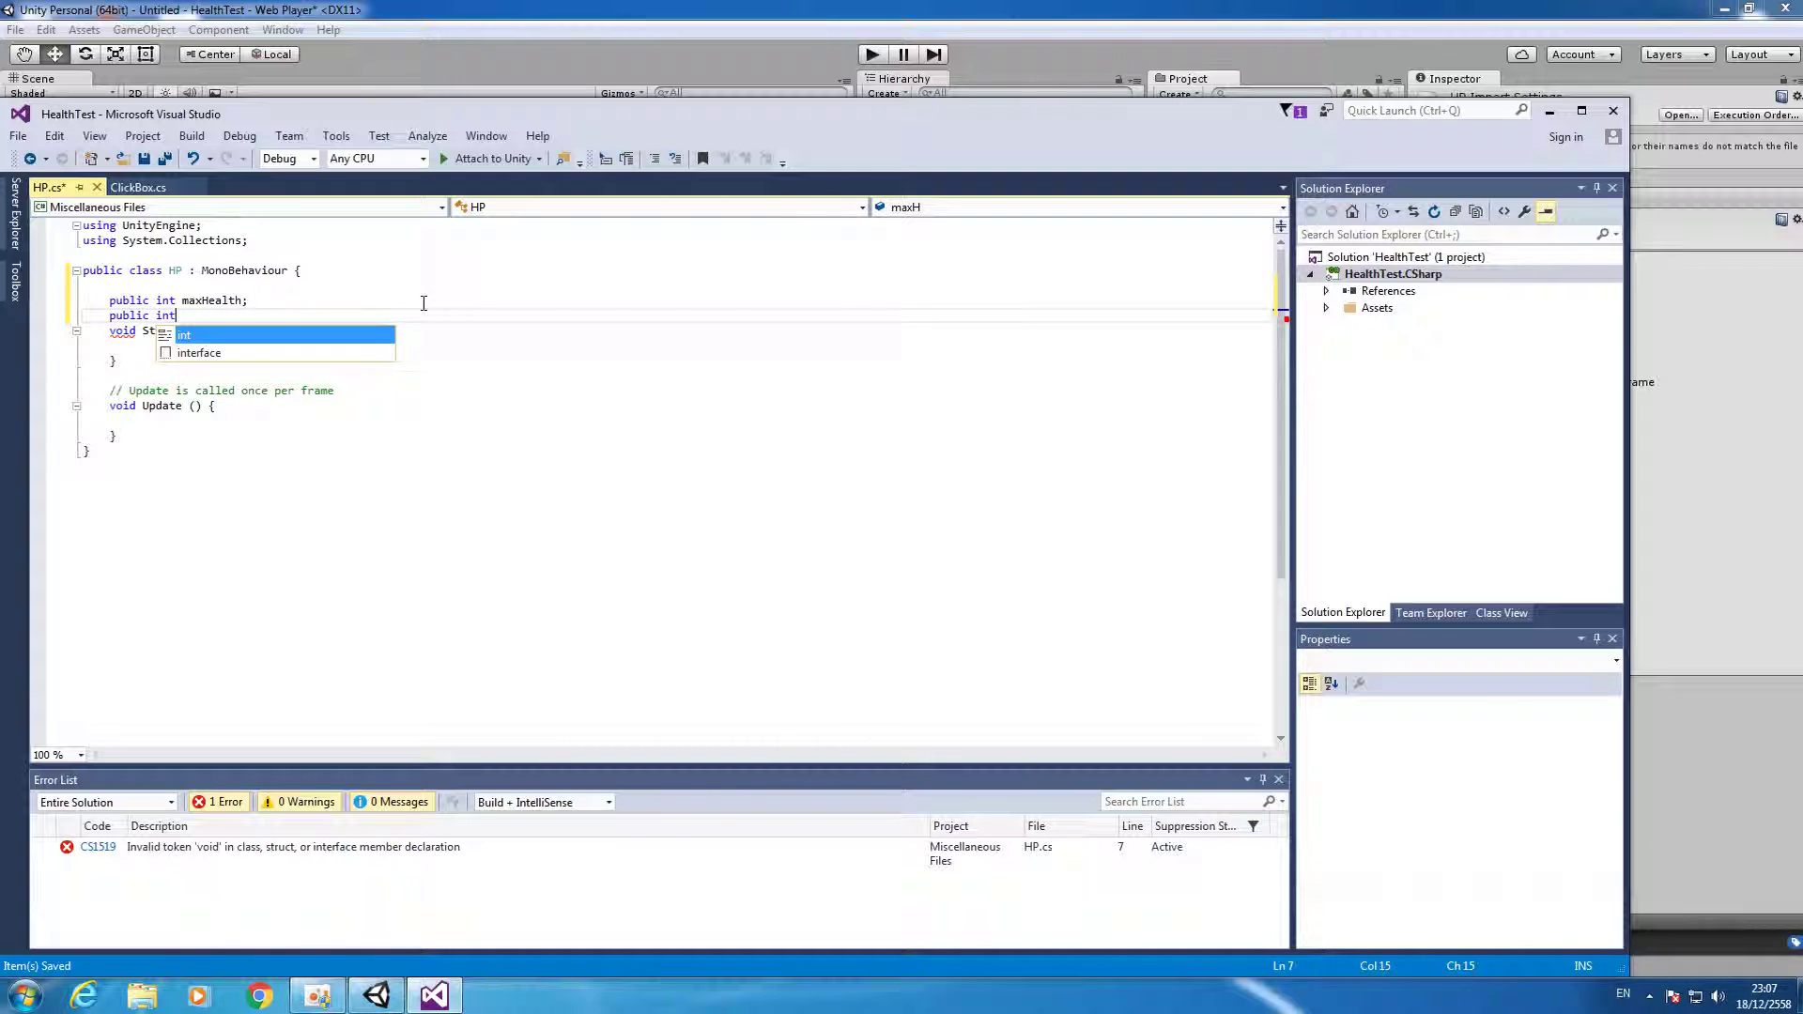
text(Health;)
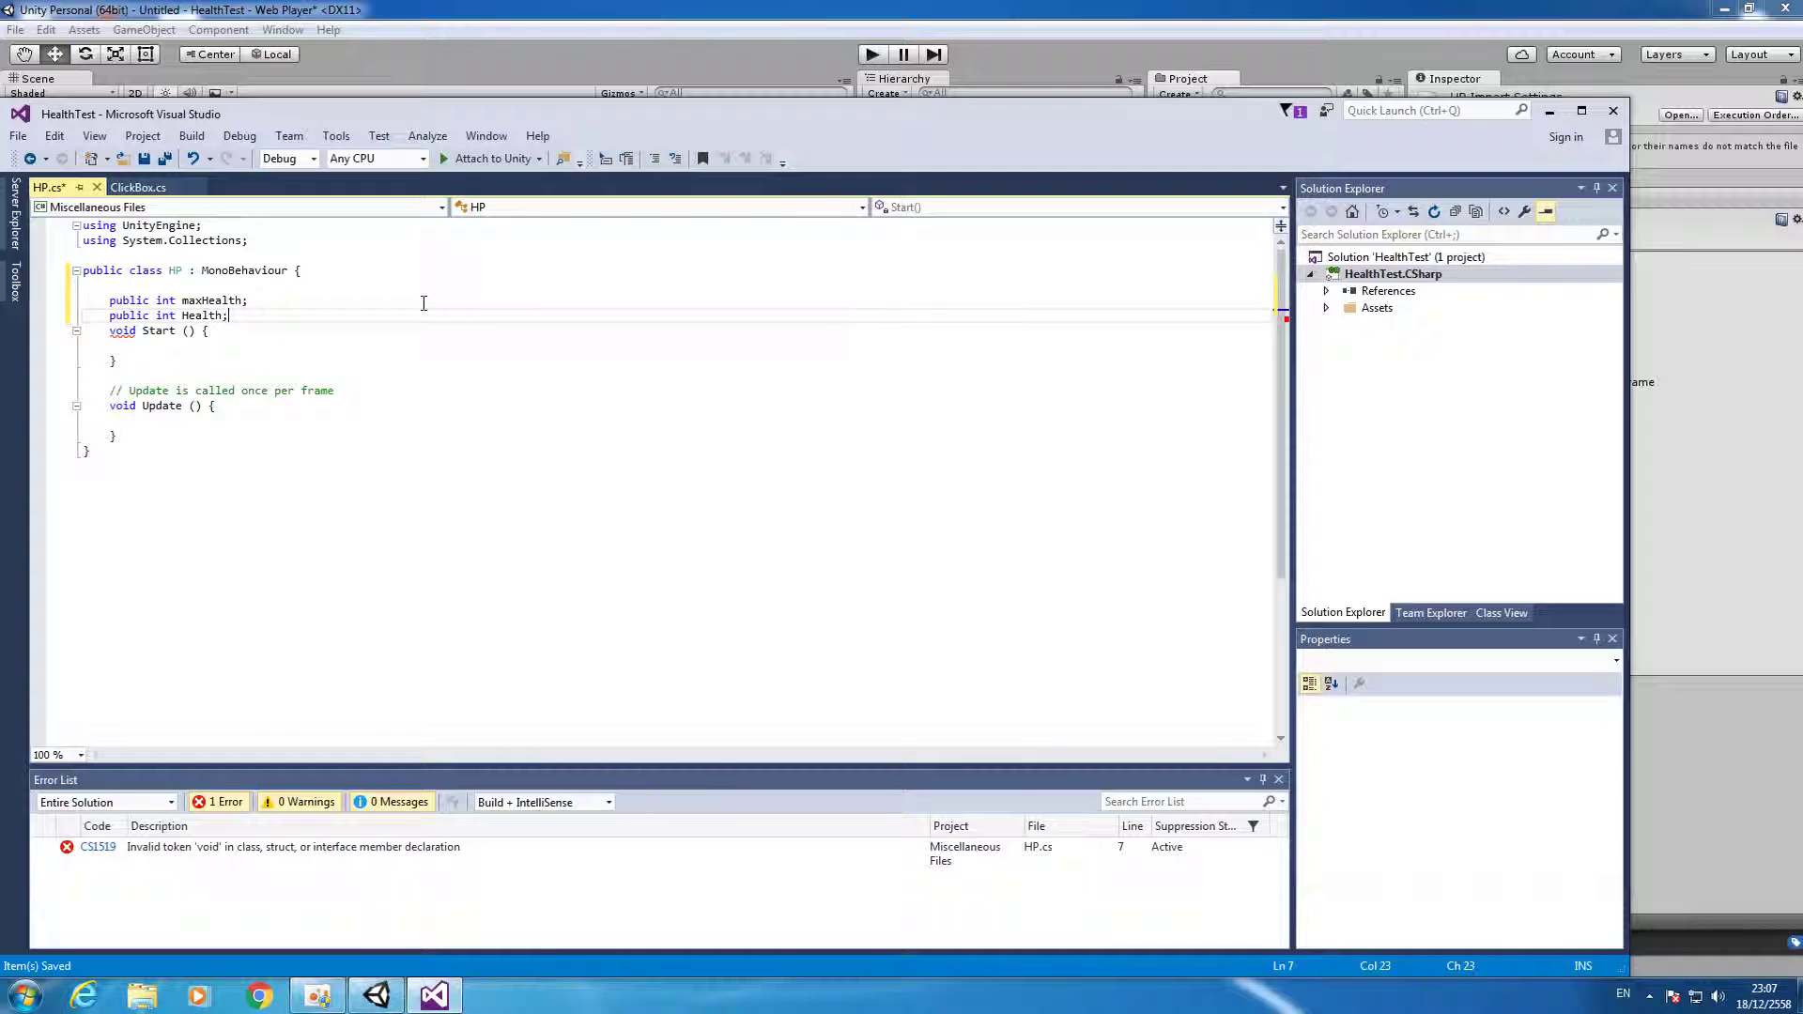
key(Return)
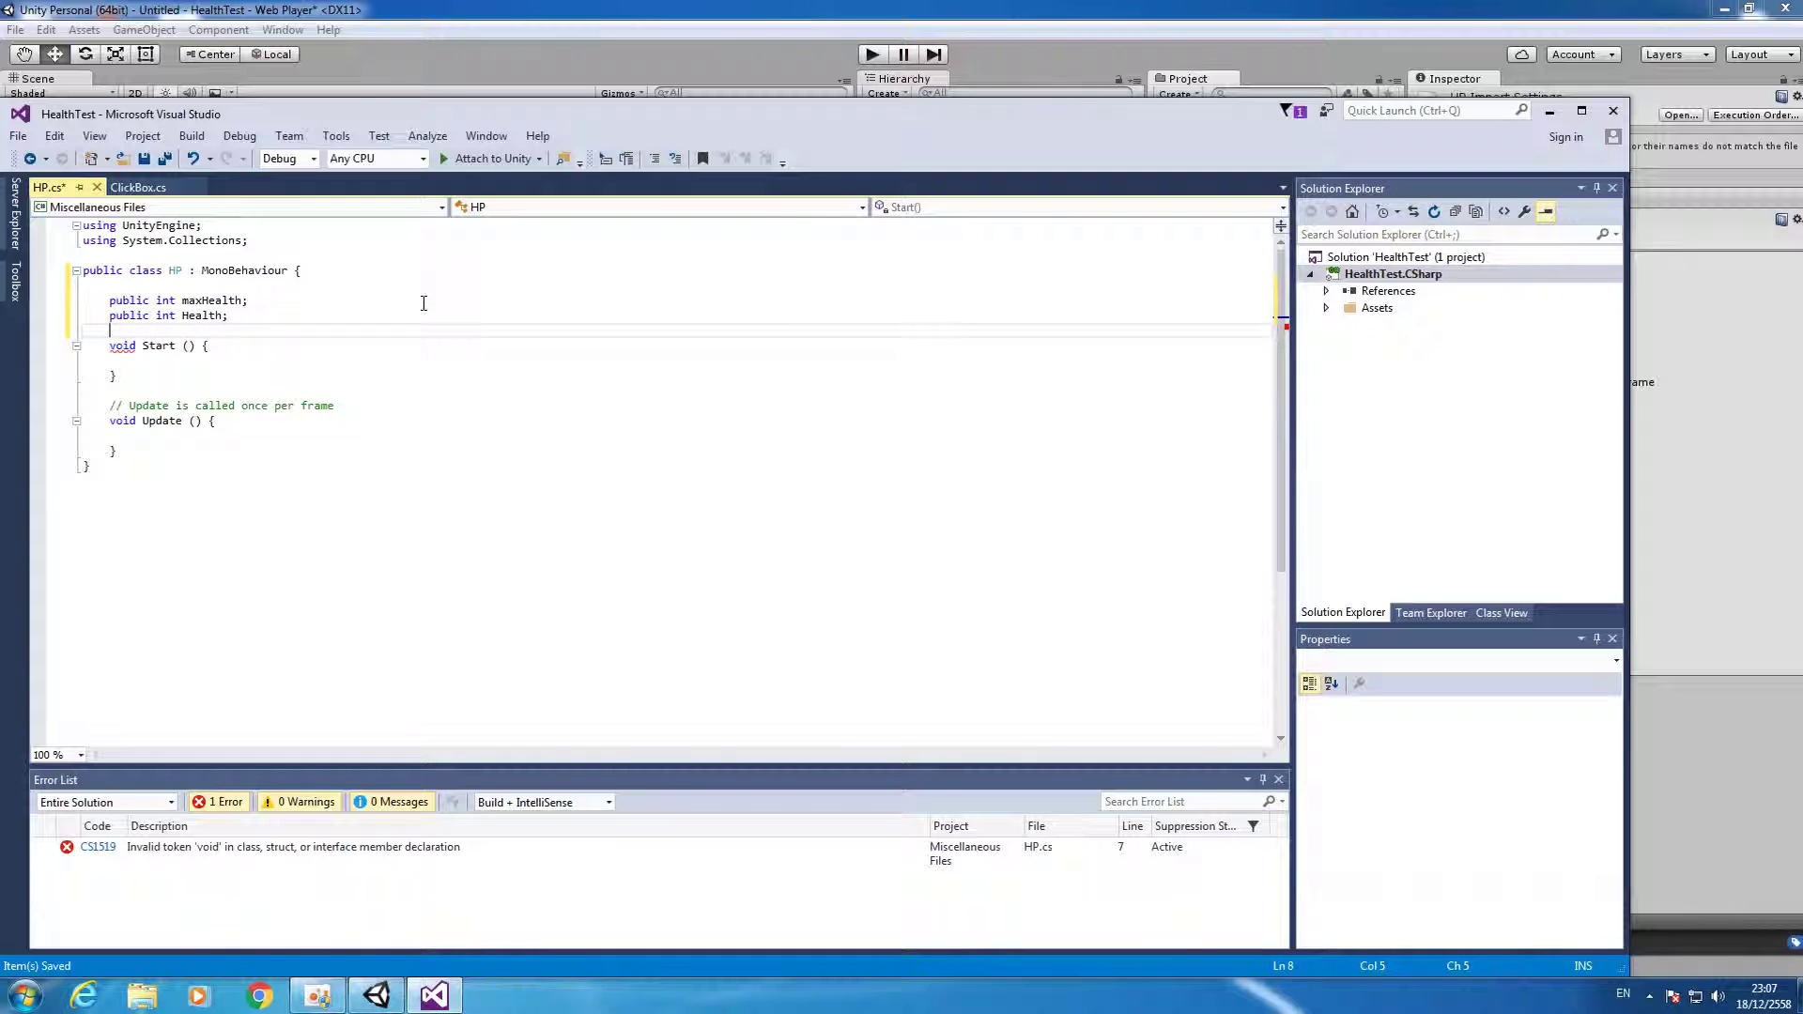
Set Health = maxHealth; inside Start, save HP, and return to Unity.
click(201, 346)
key(Return)
click(160, 375)
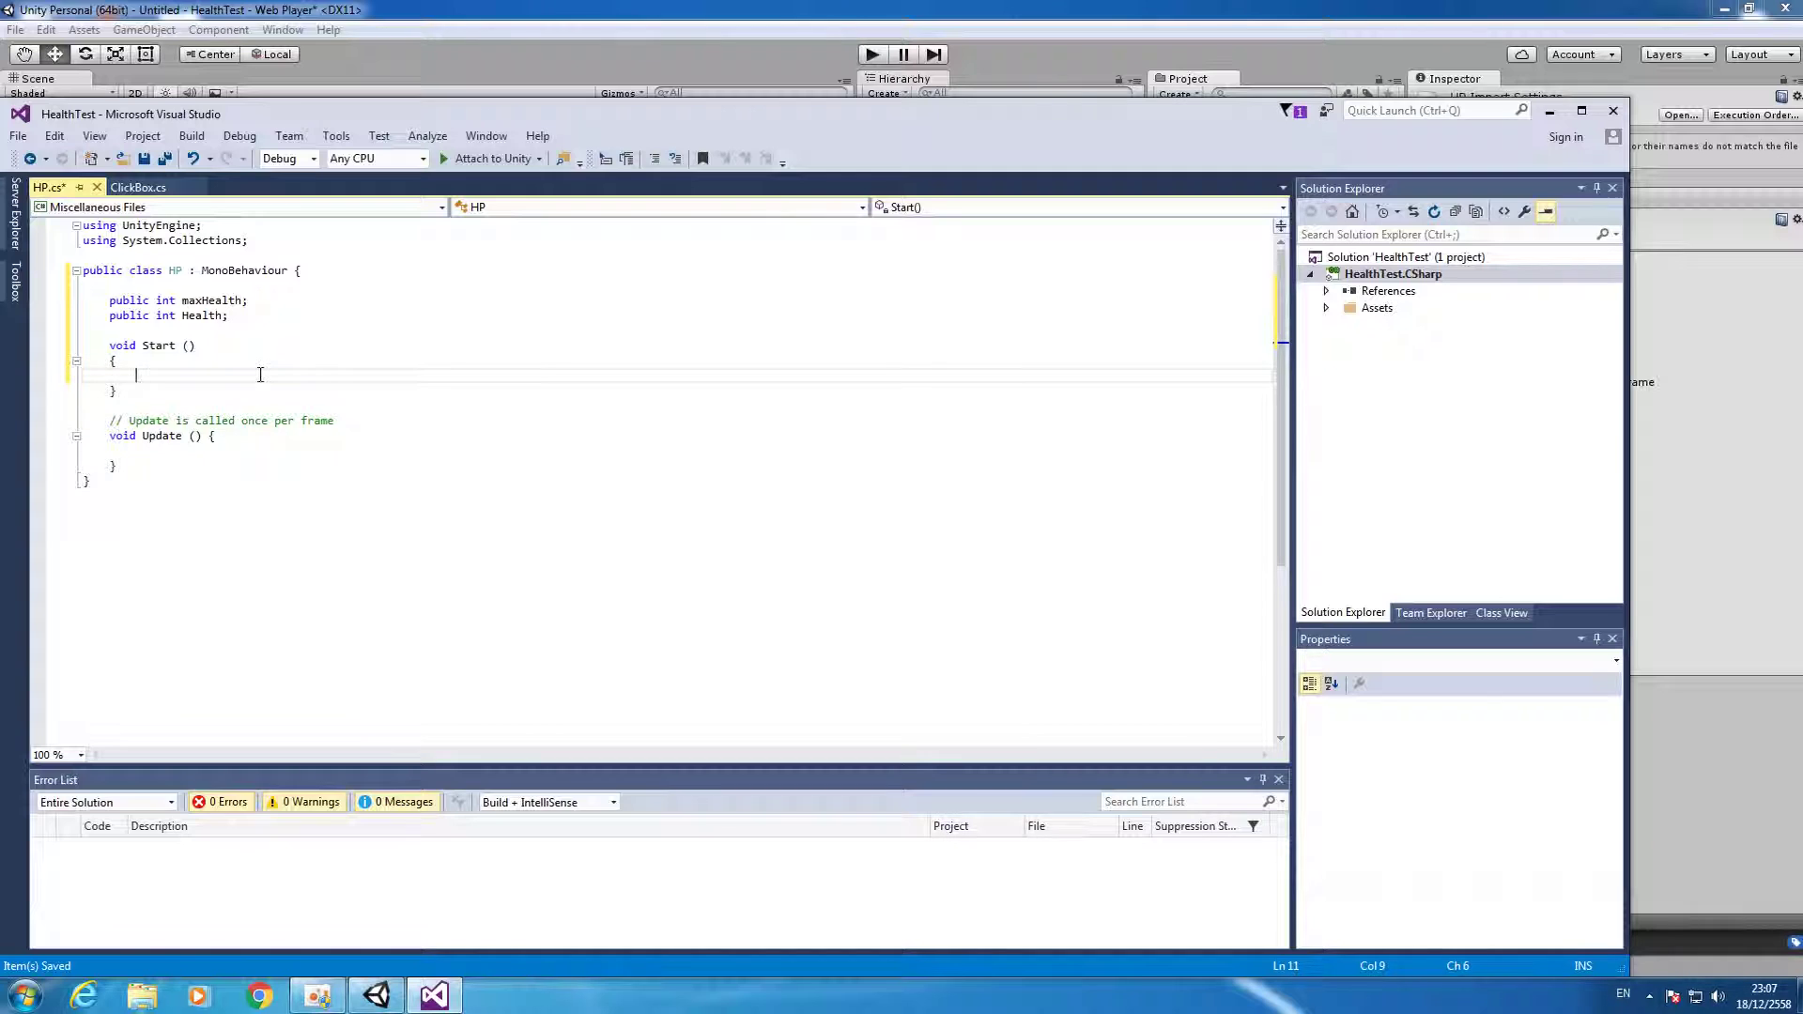
text(Health = )
text(maxHealth;)
key(ctrl+s)
click(546, 7)
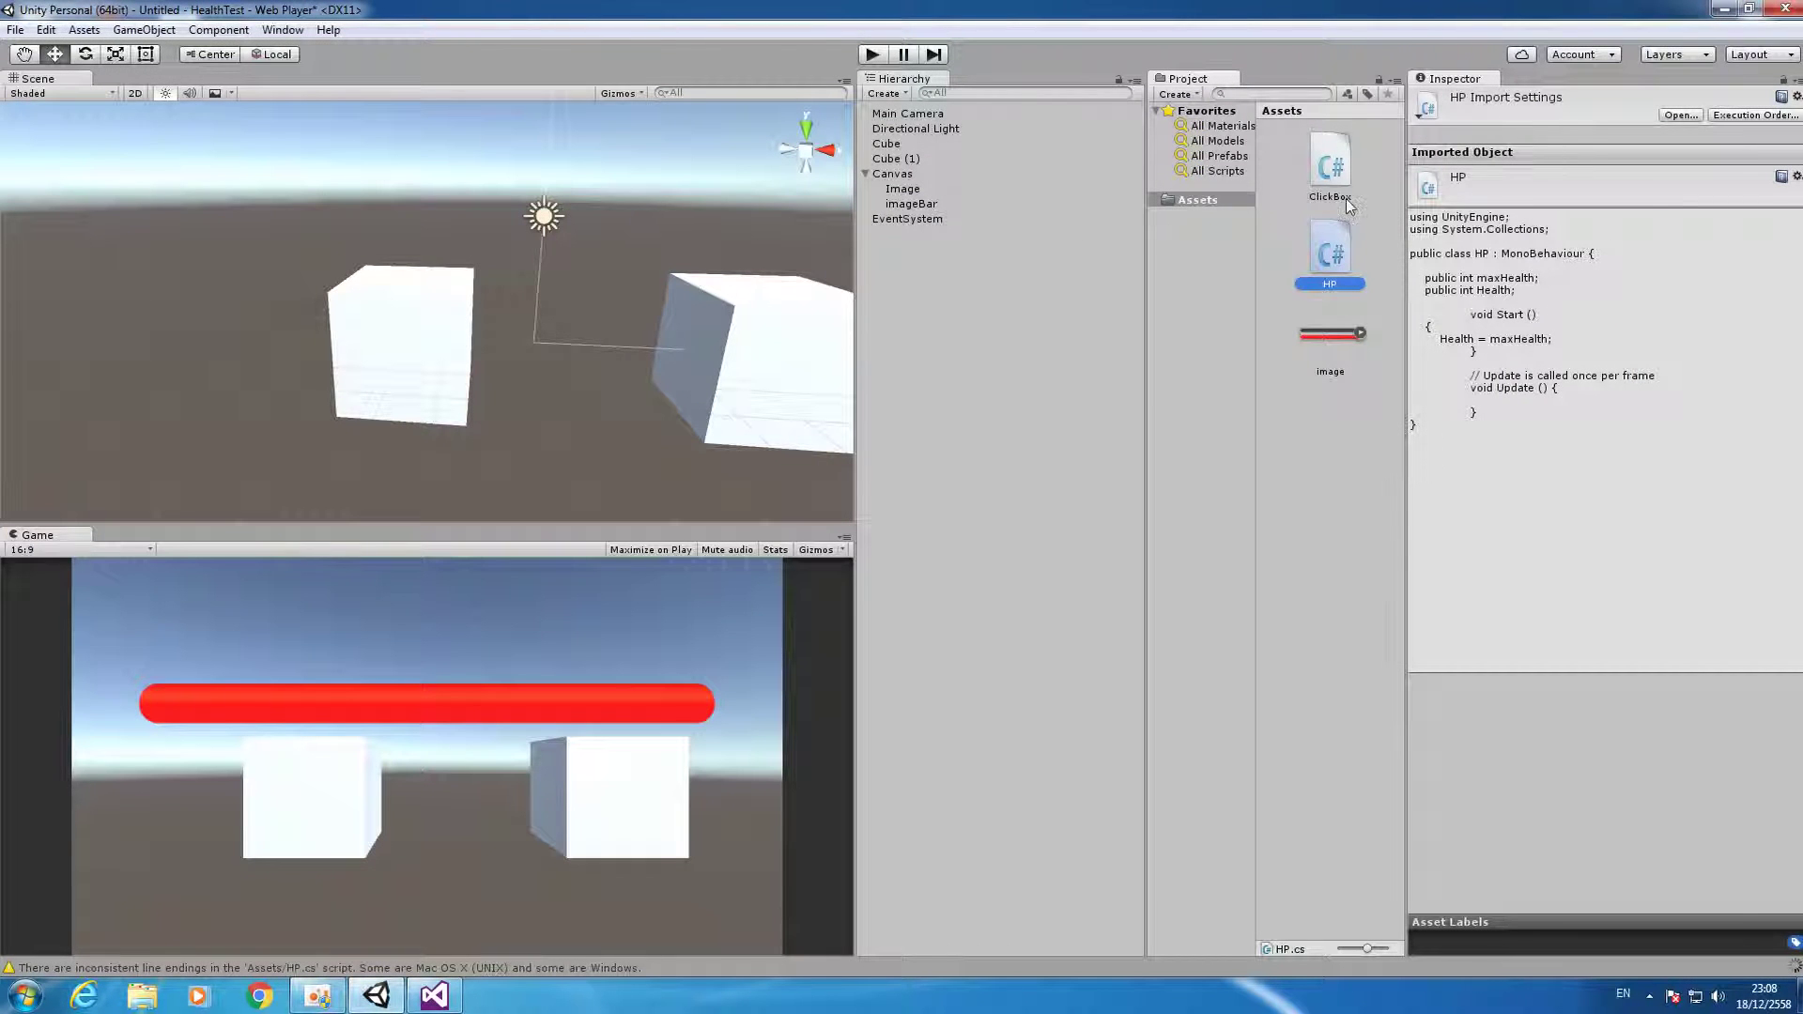
Attach the HP script to the Canvas and set Max Health to 100.
click(890, 174)
drag(1330, 252, 1569, 657)
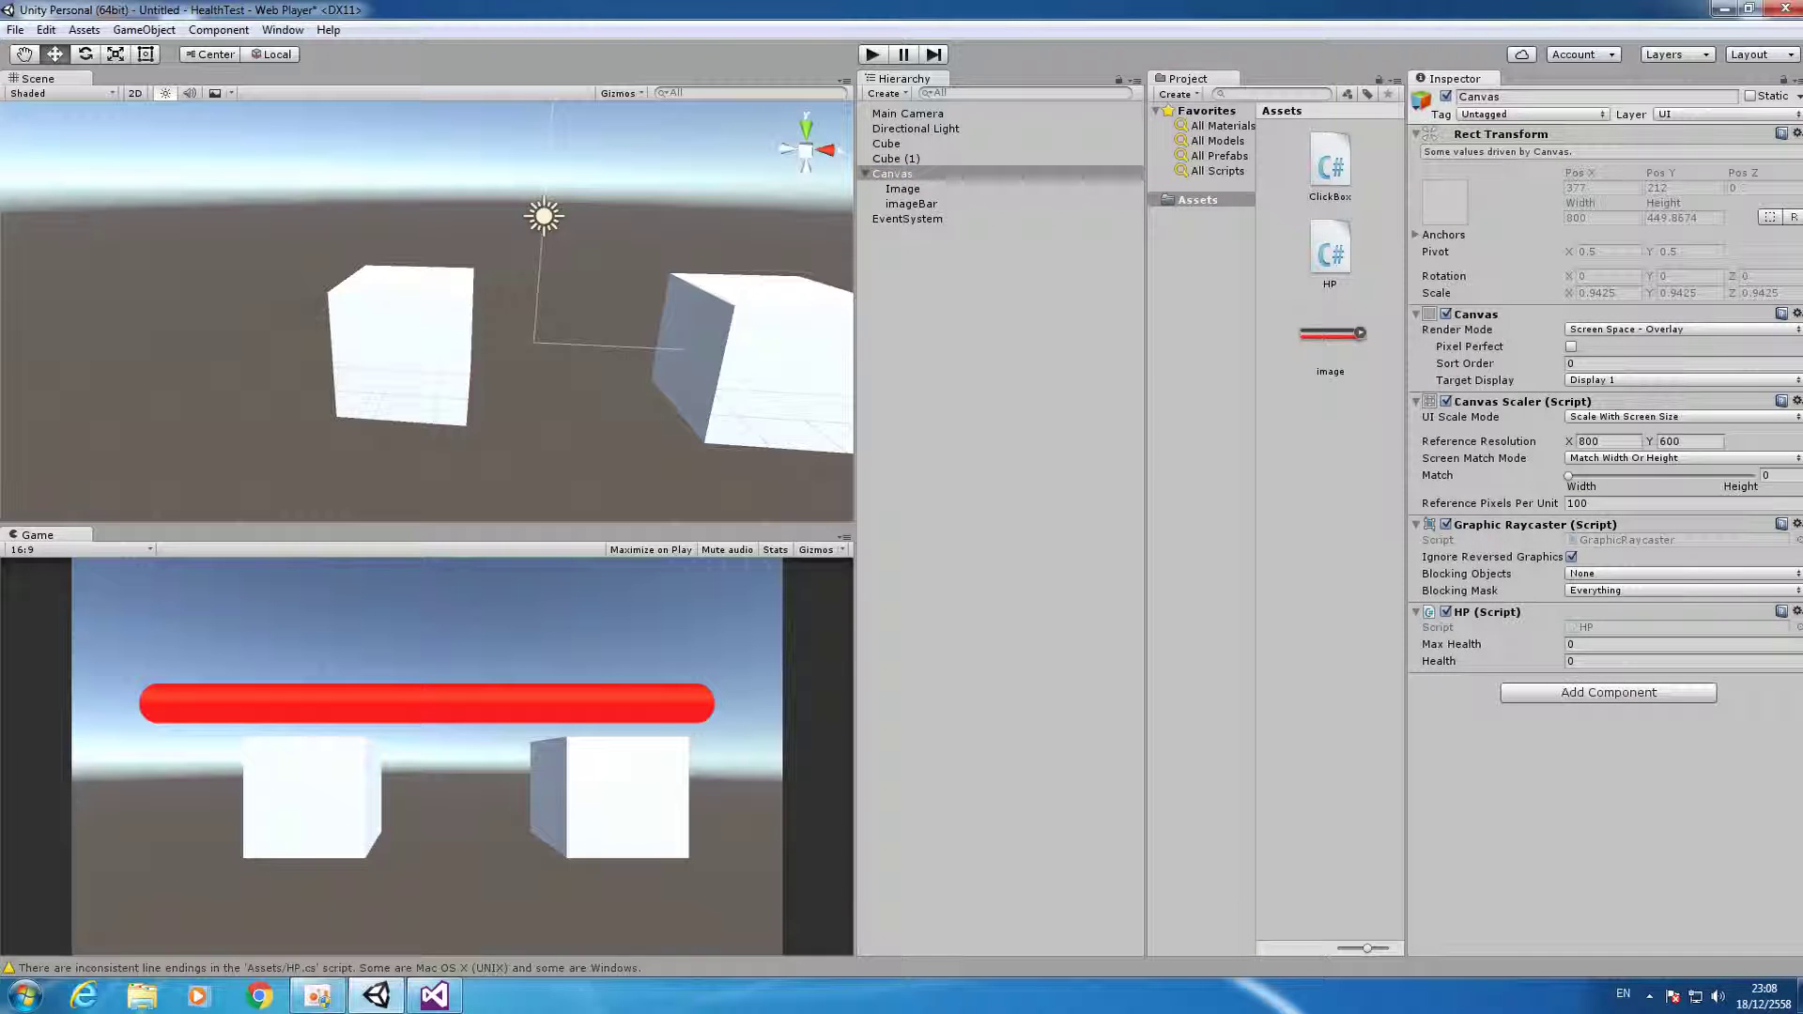
click(1678, 646)
text(00)
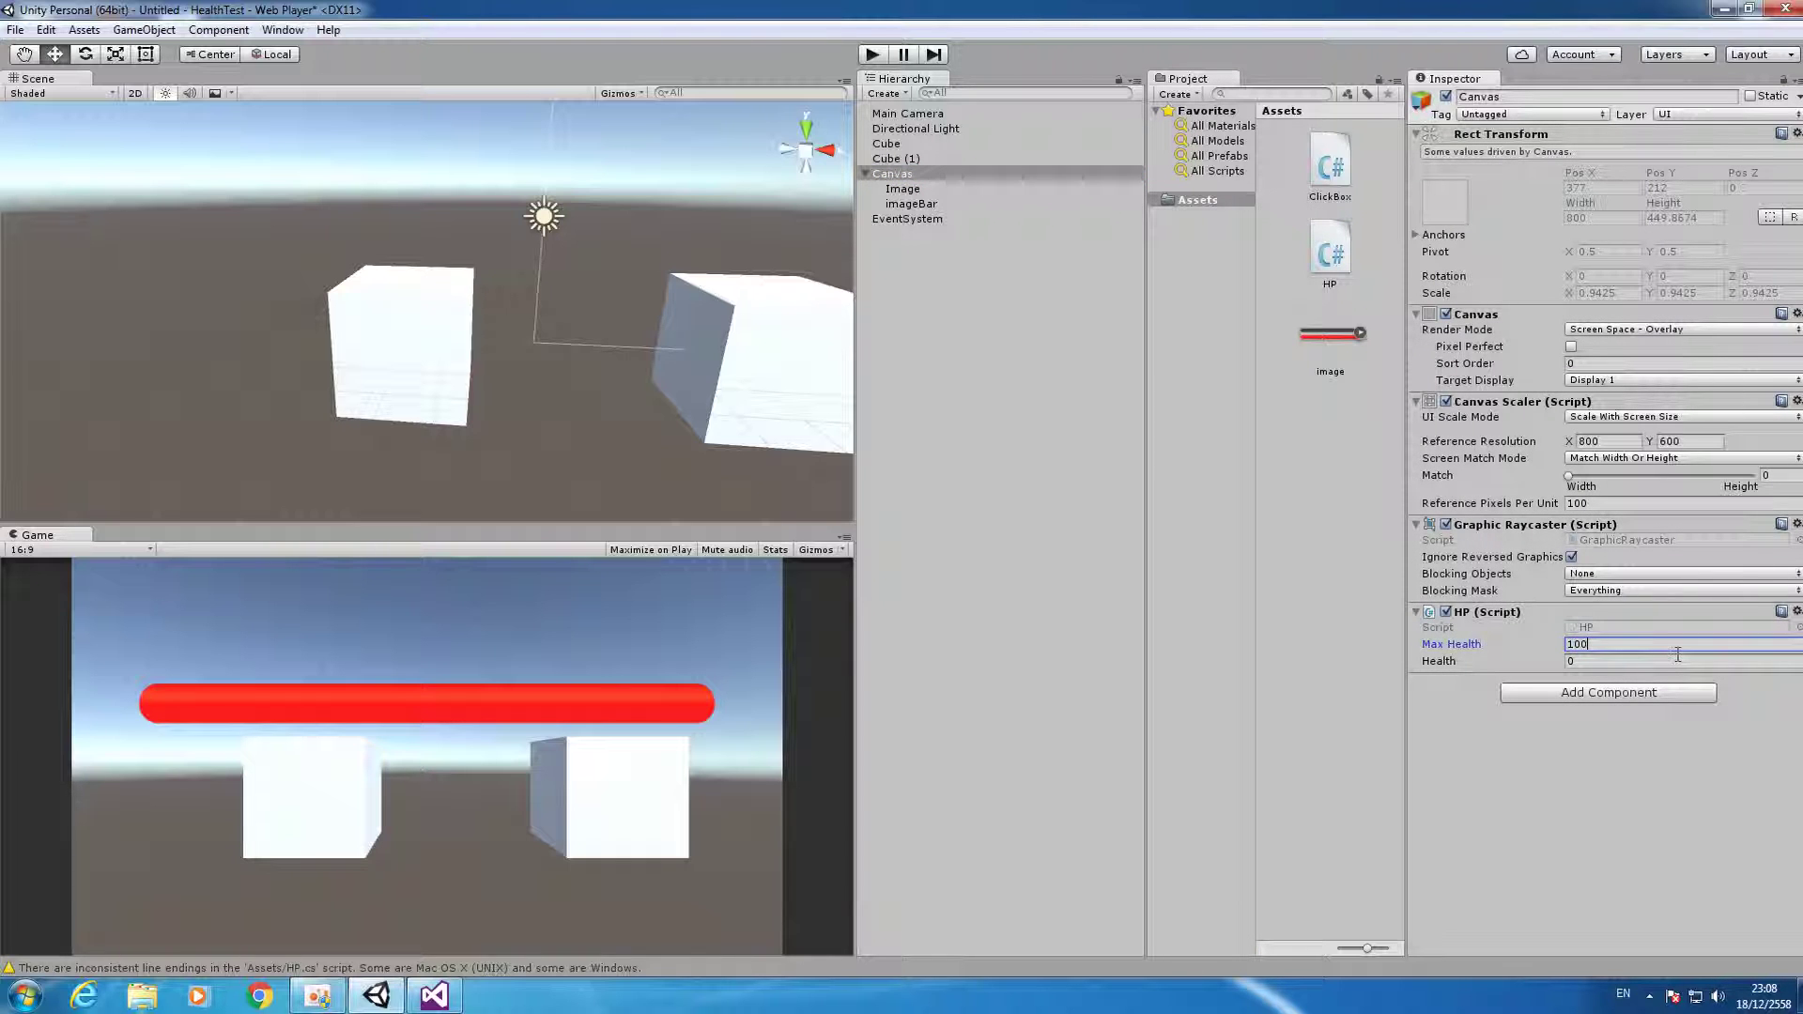
Save the scene as ScensHP.
key(ctrl+s)
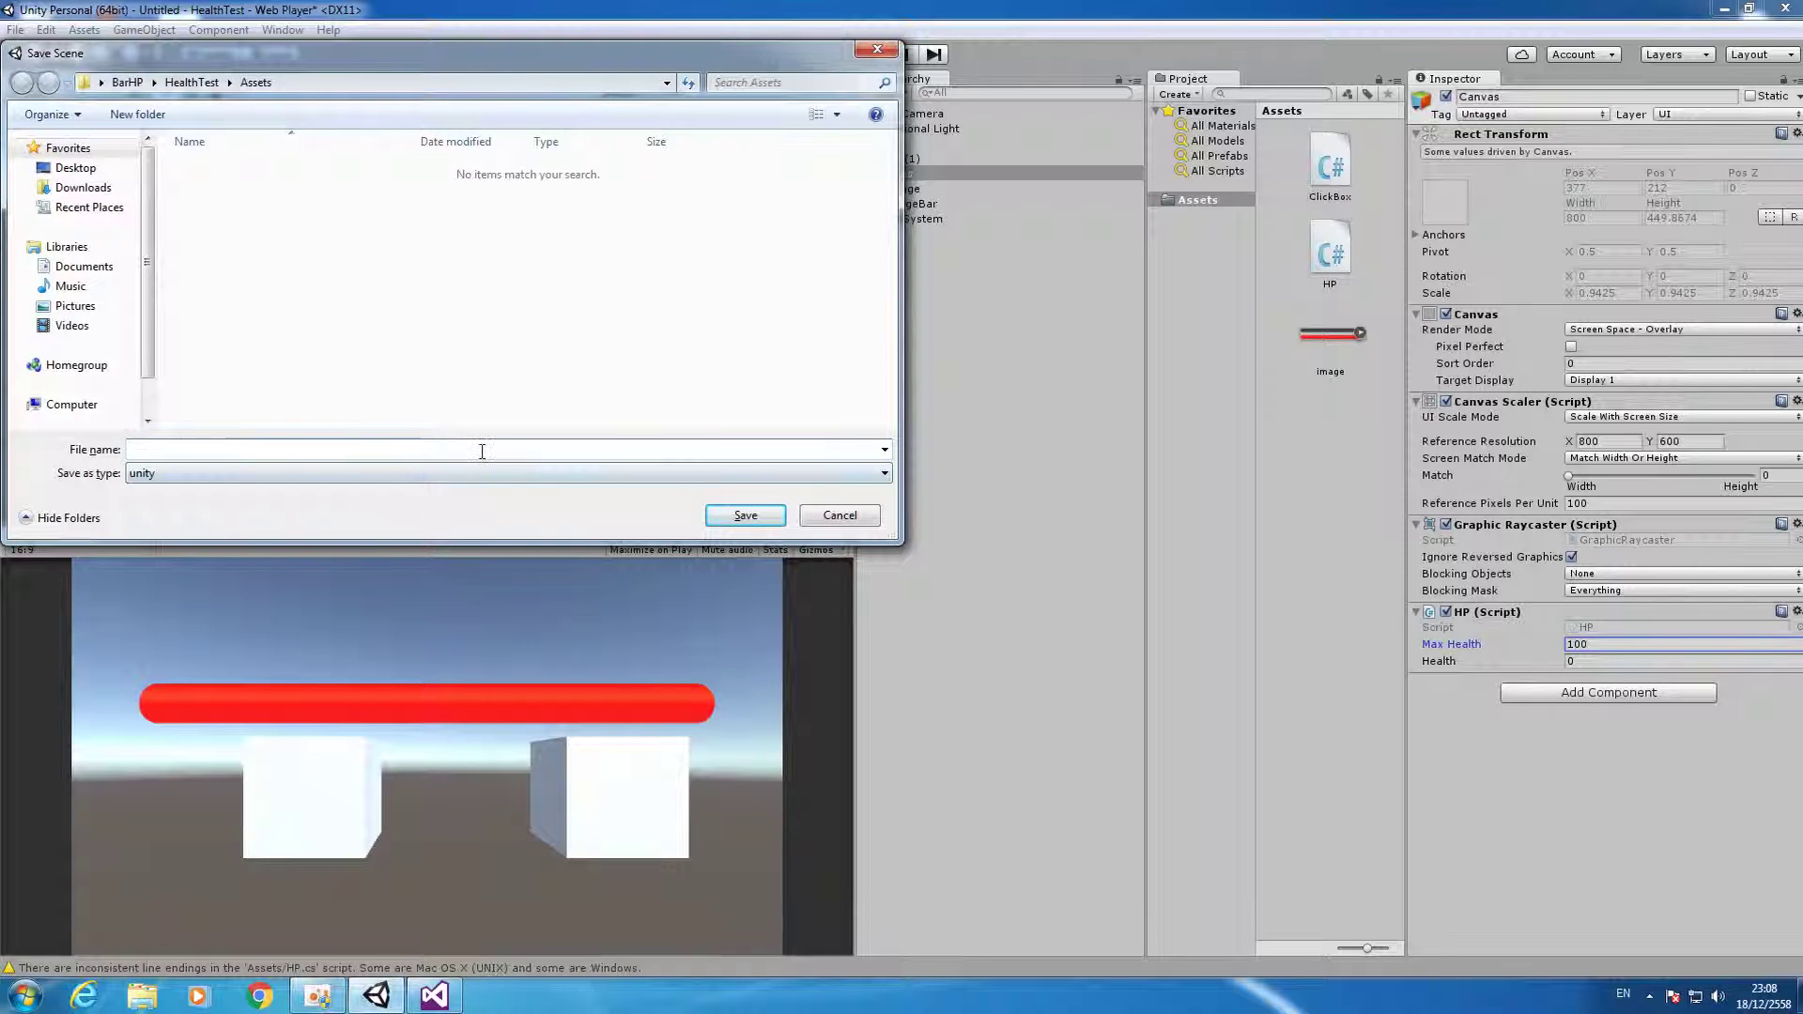
text(ScensHP)
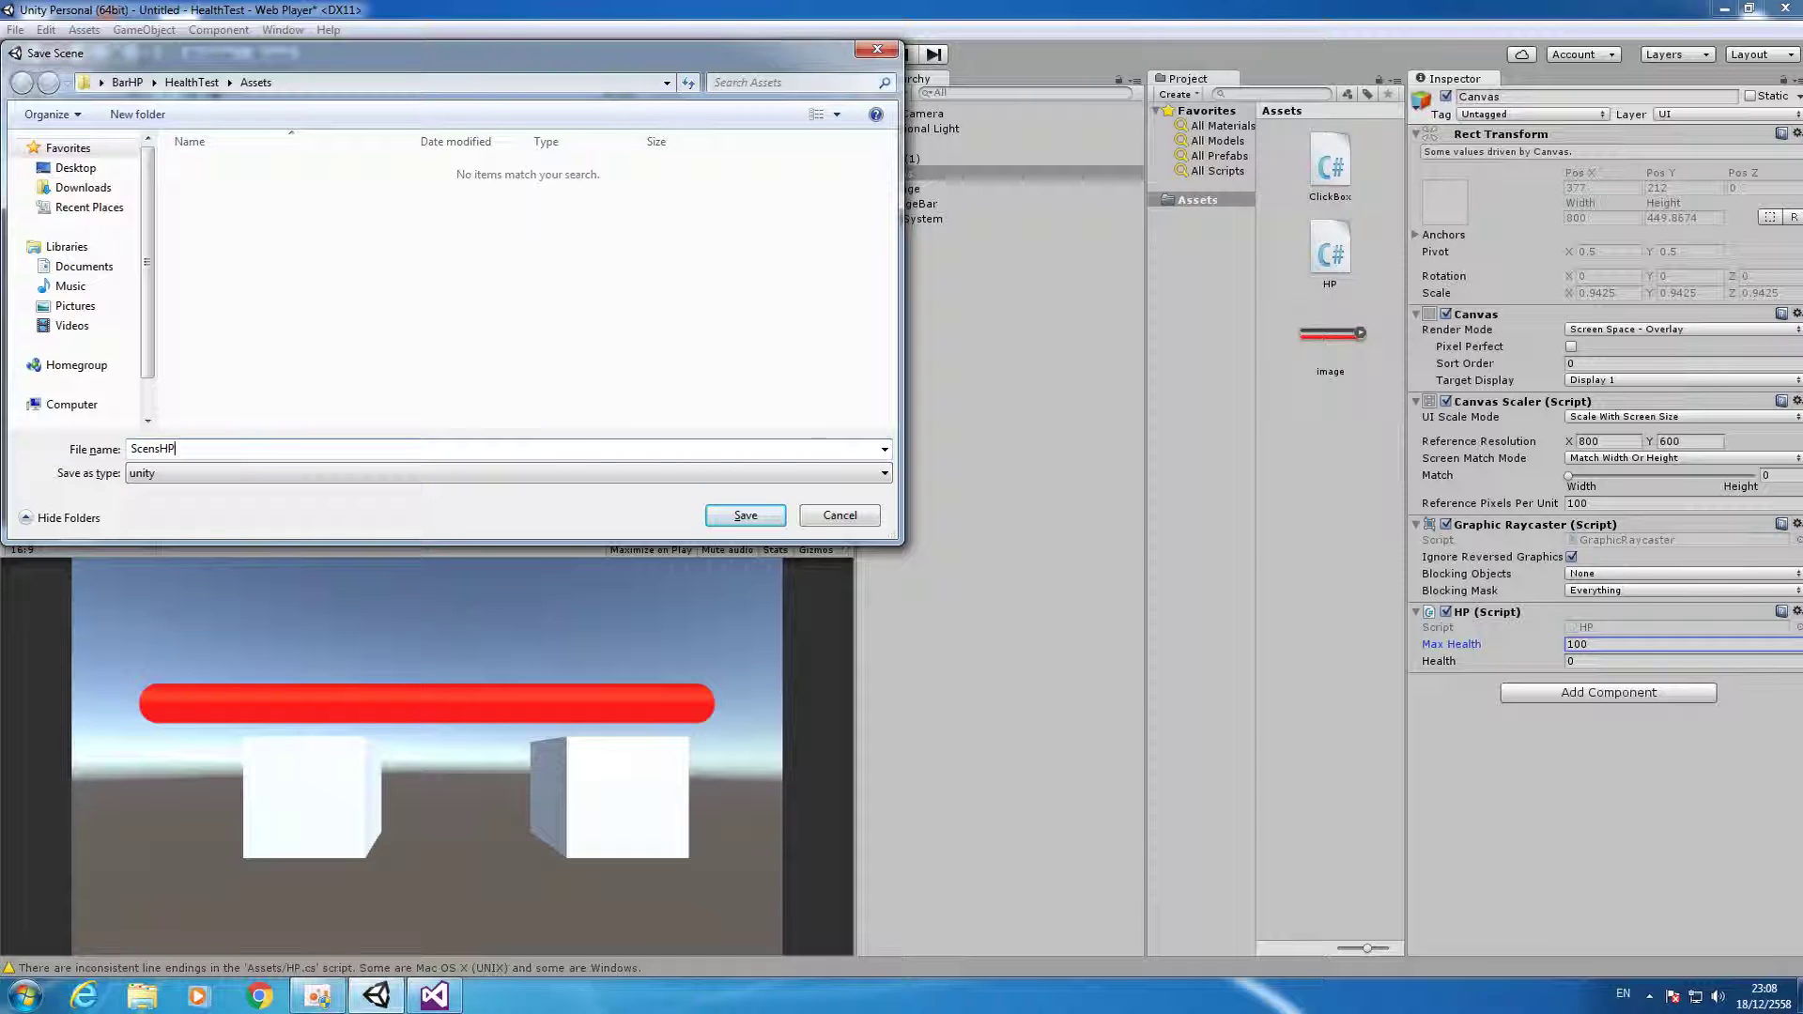
key(Return)
Play the scene to check Health and Max Health values, then stop.
key(ctrl+p)
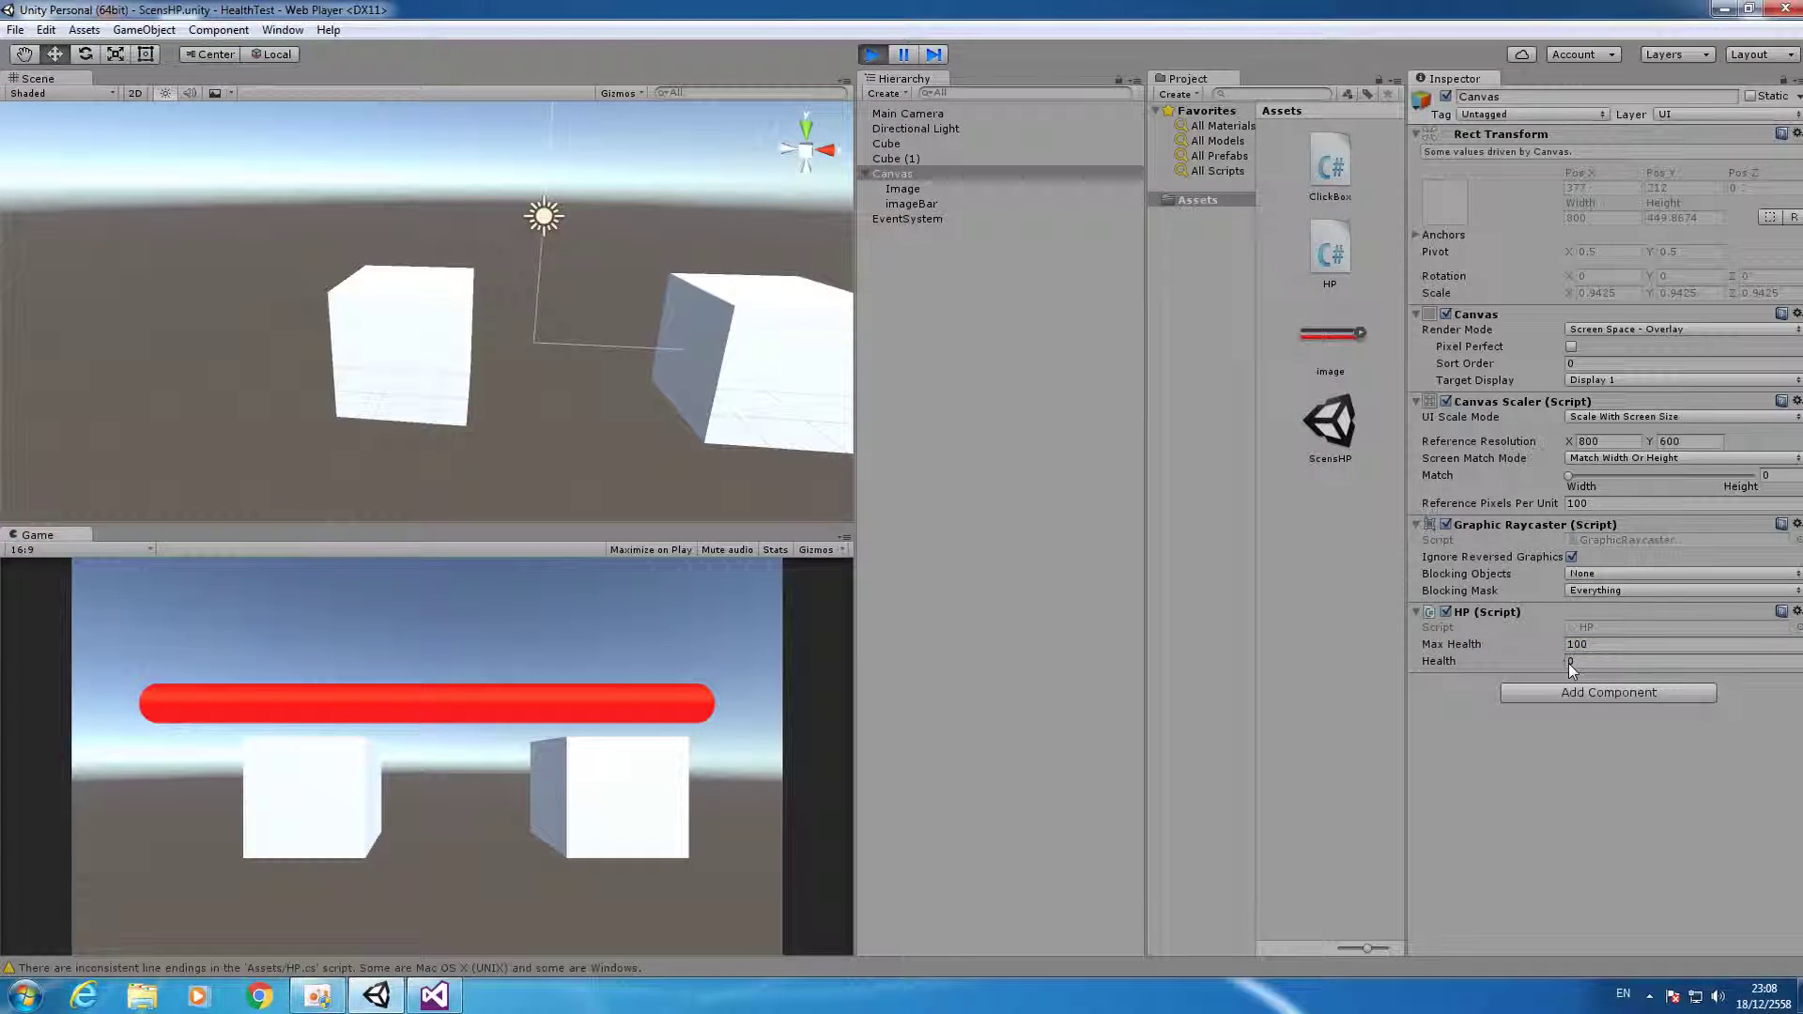
click(1586, 661)
click(1576, 645)
click(874, 54)
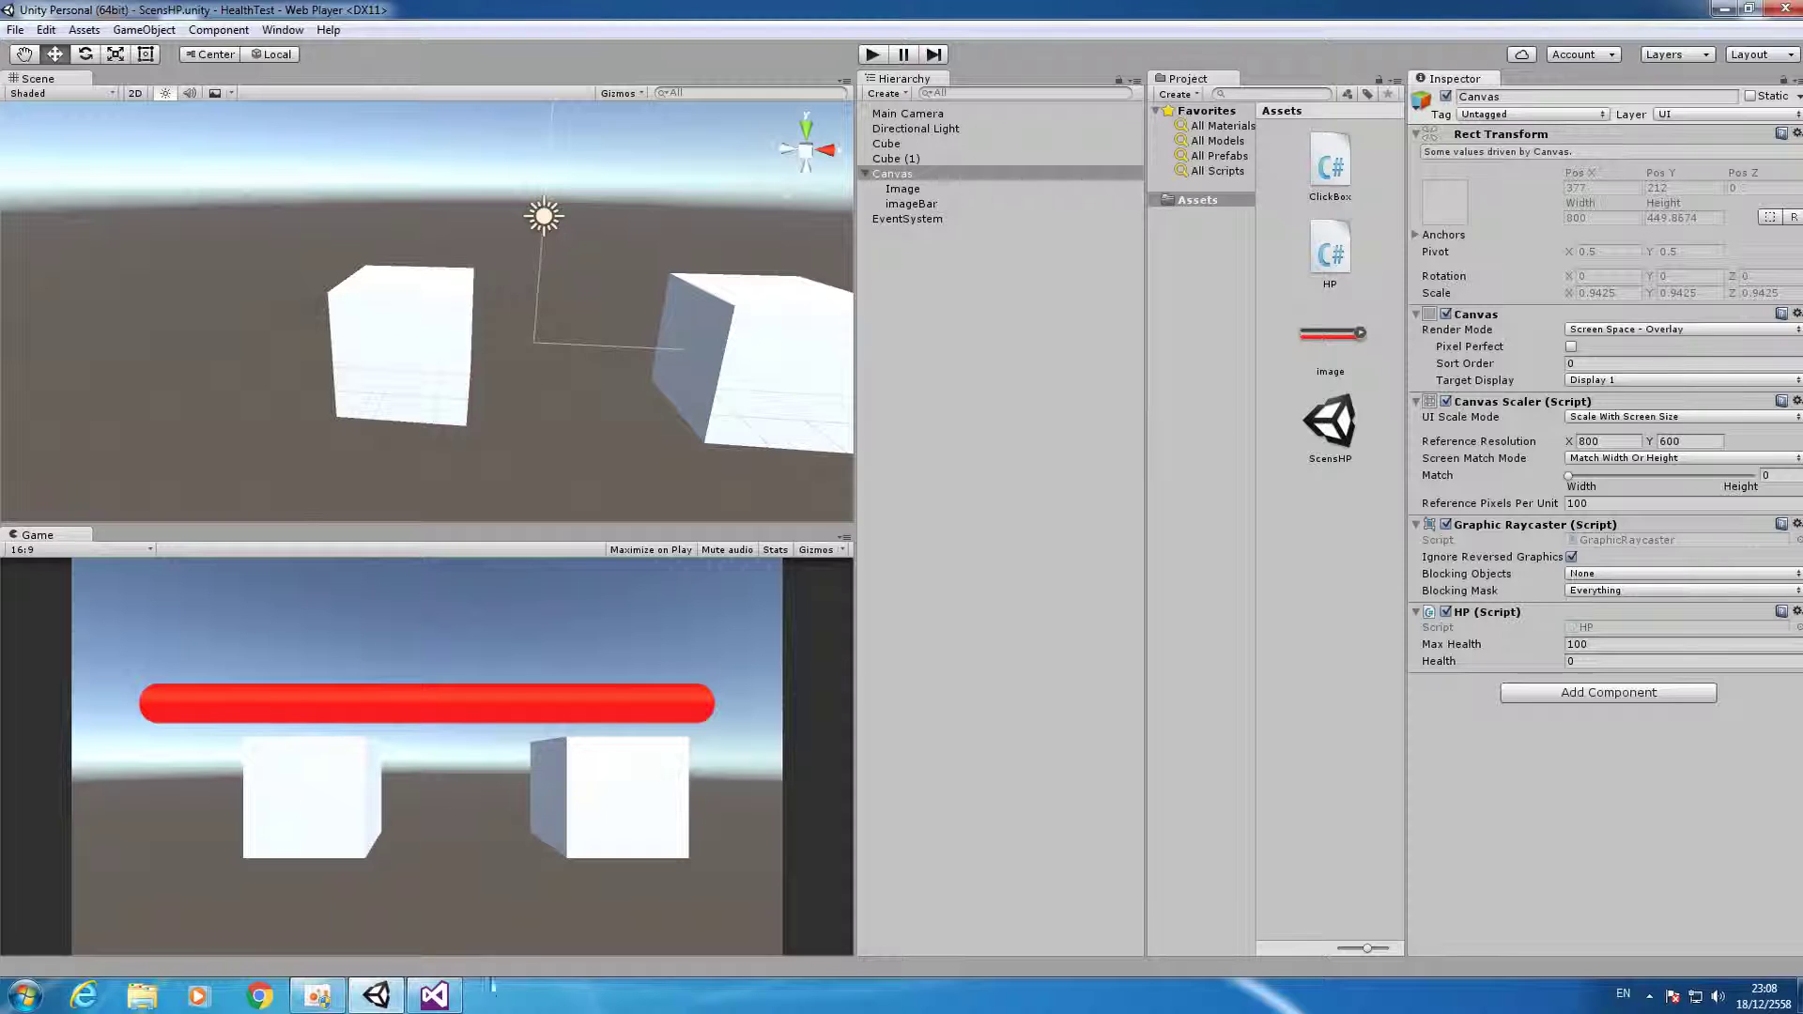
Delete HP's Update comment and move Update's opening brace onto its own line.
key(alt+Tab)
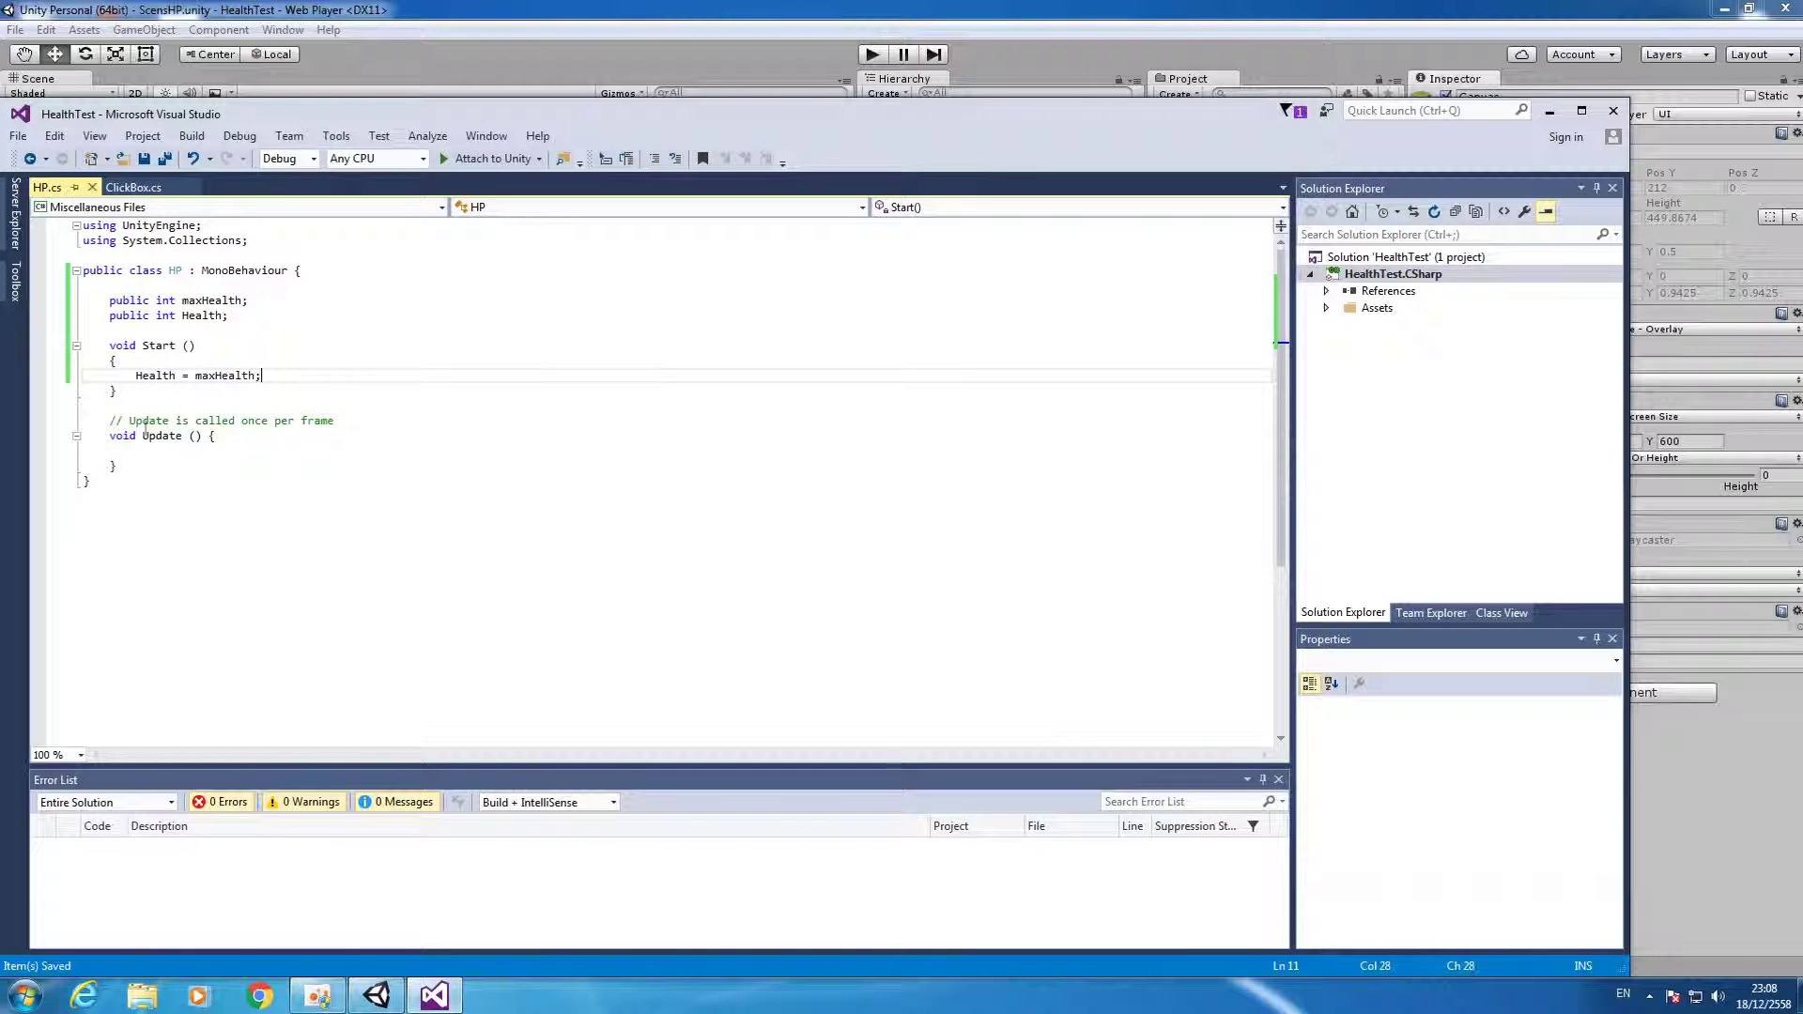
drag(110, 421, 455, 423)
key(BackSpace)
key(BackSpace)
key(BackSpace)
click(208, 405)
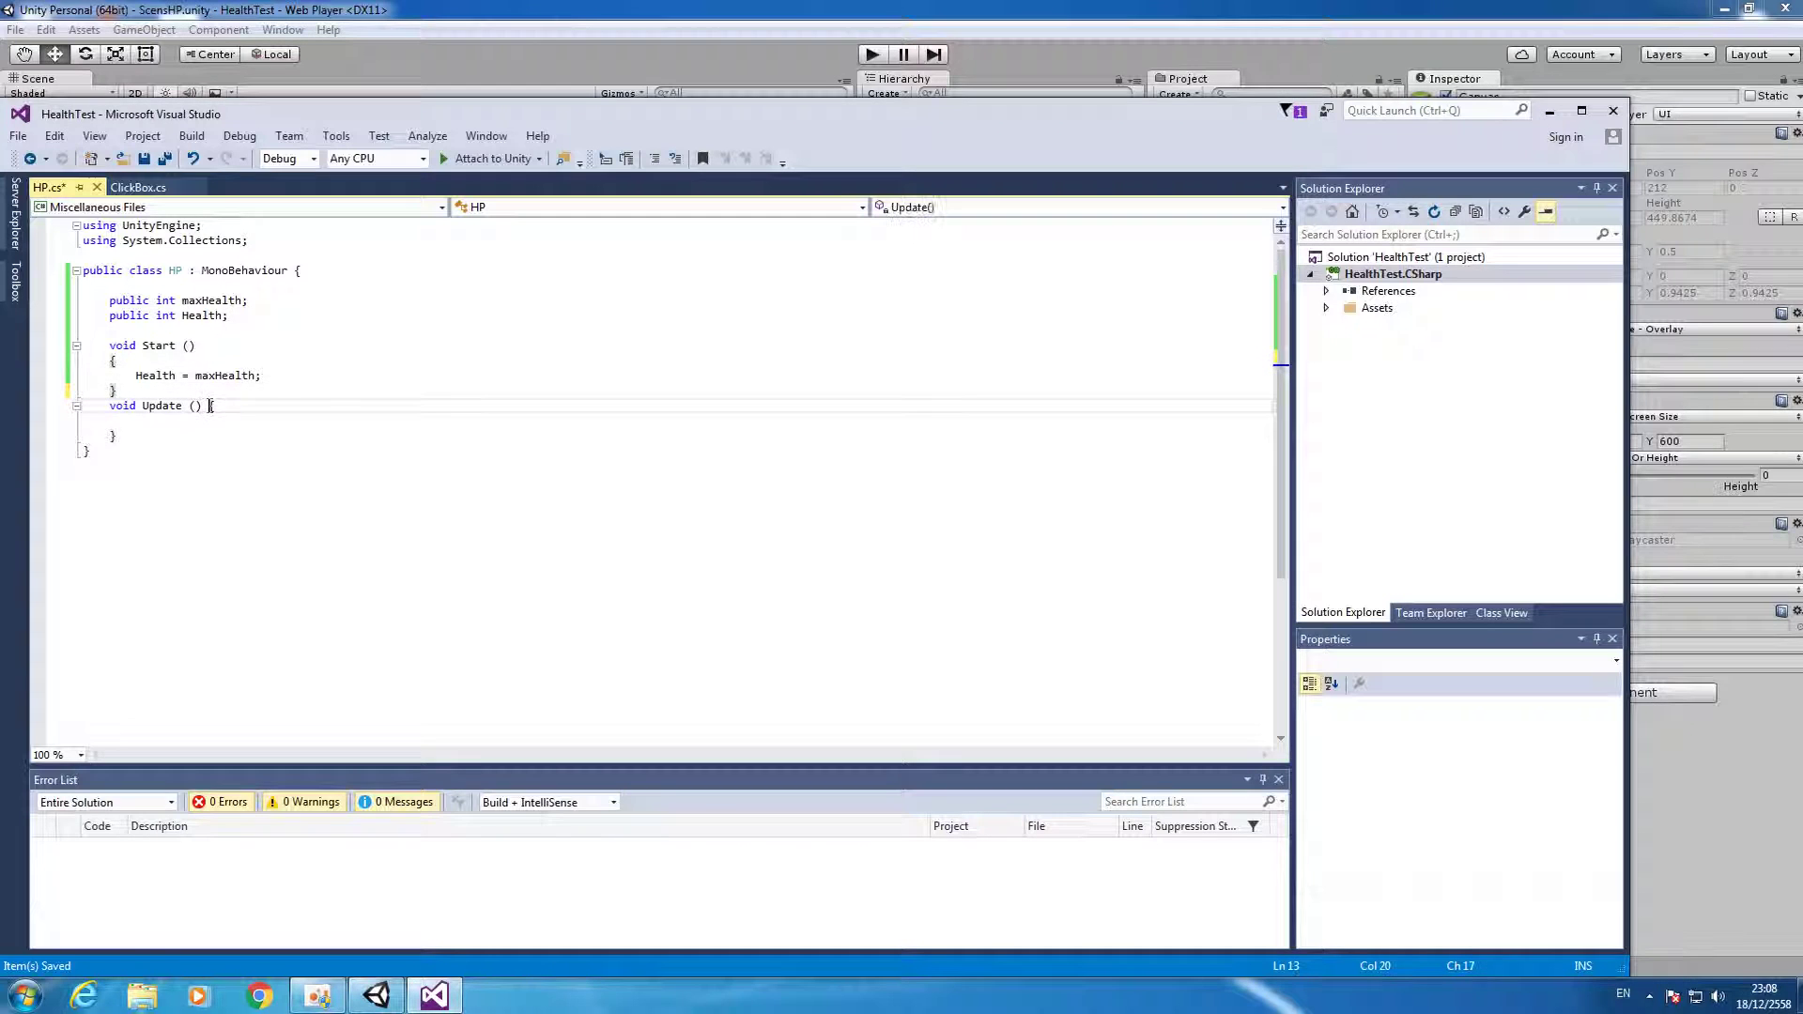
key(Return)
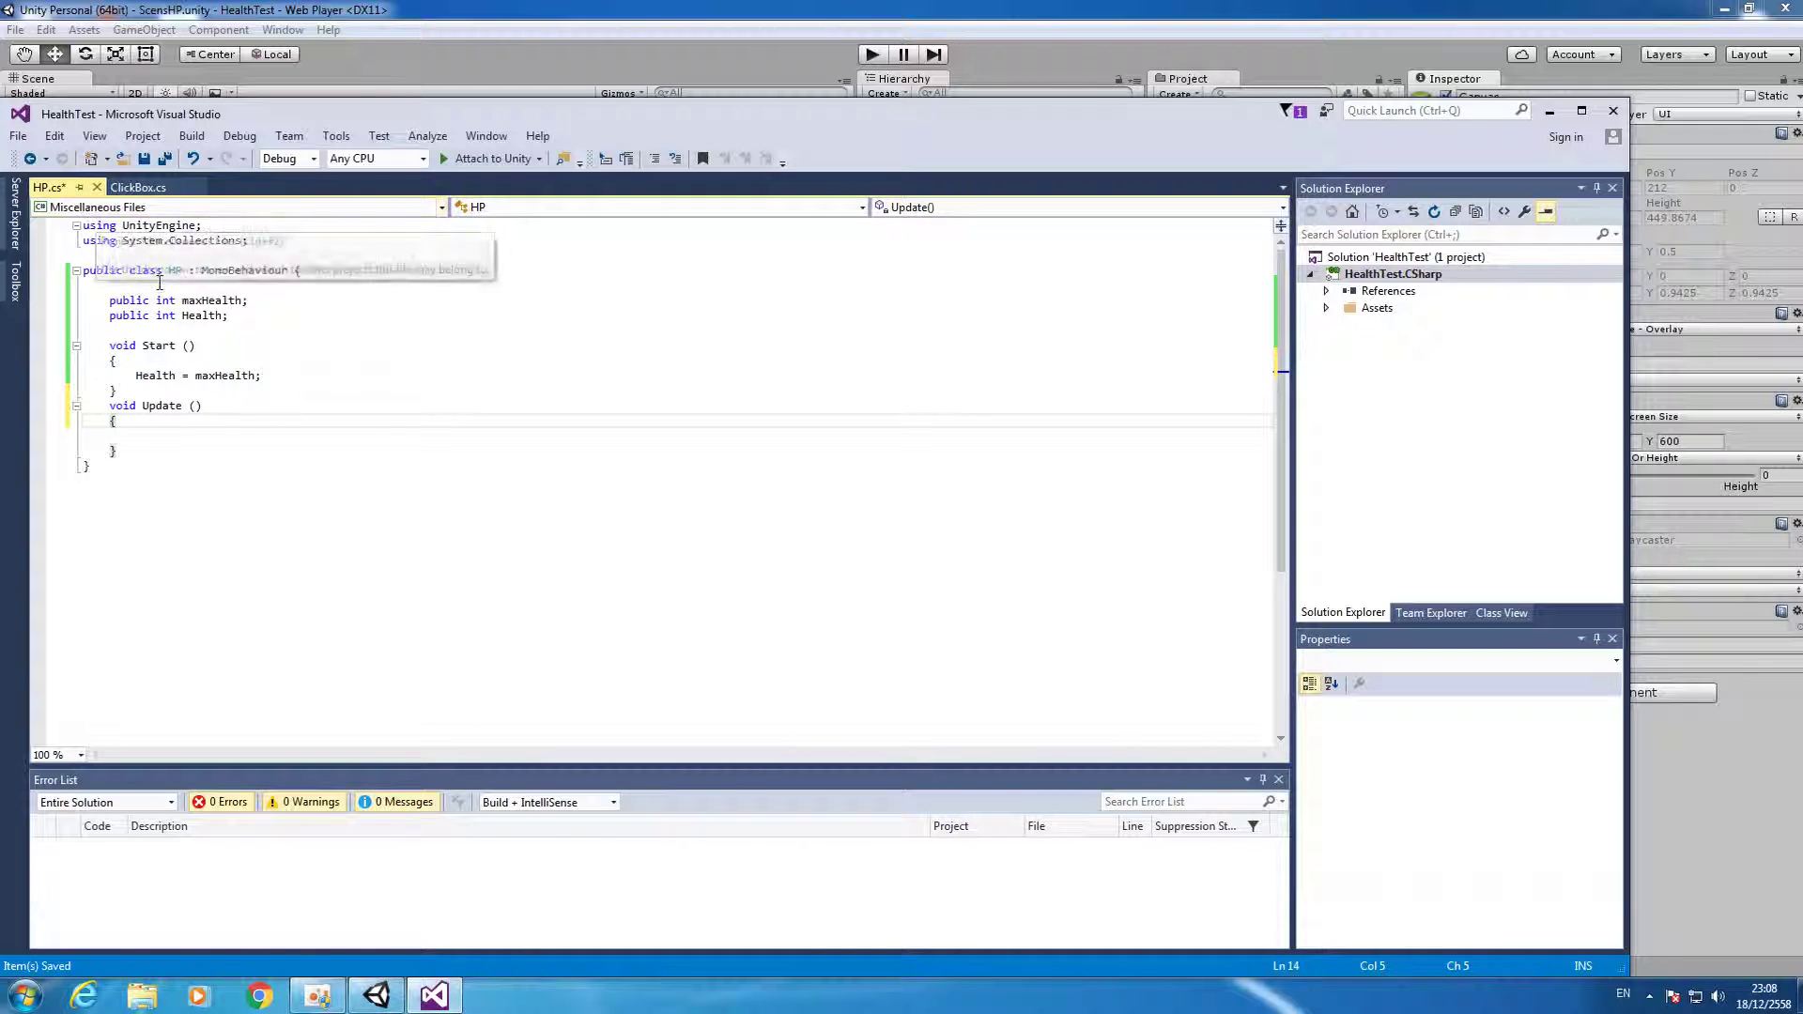
click(150, 187)
click(47, 188)
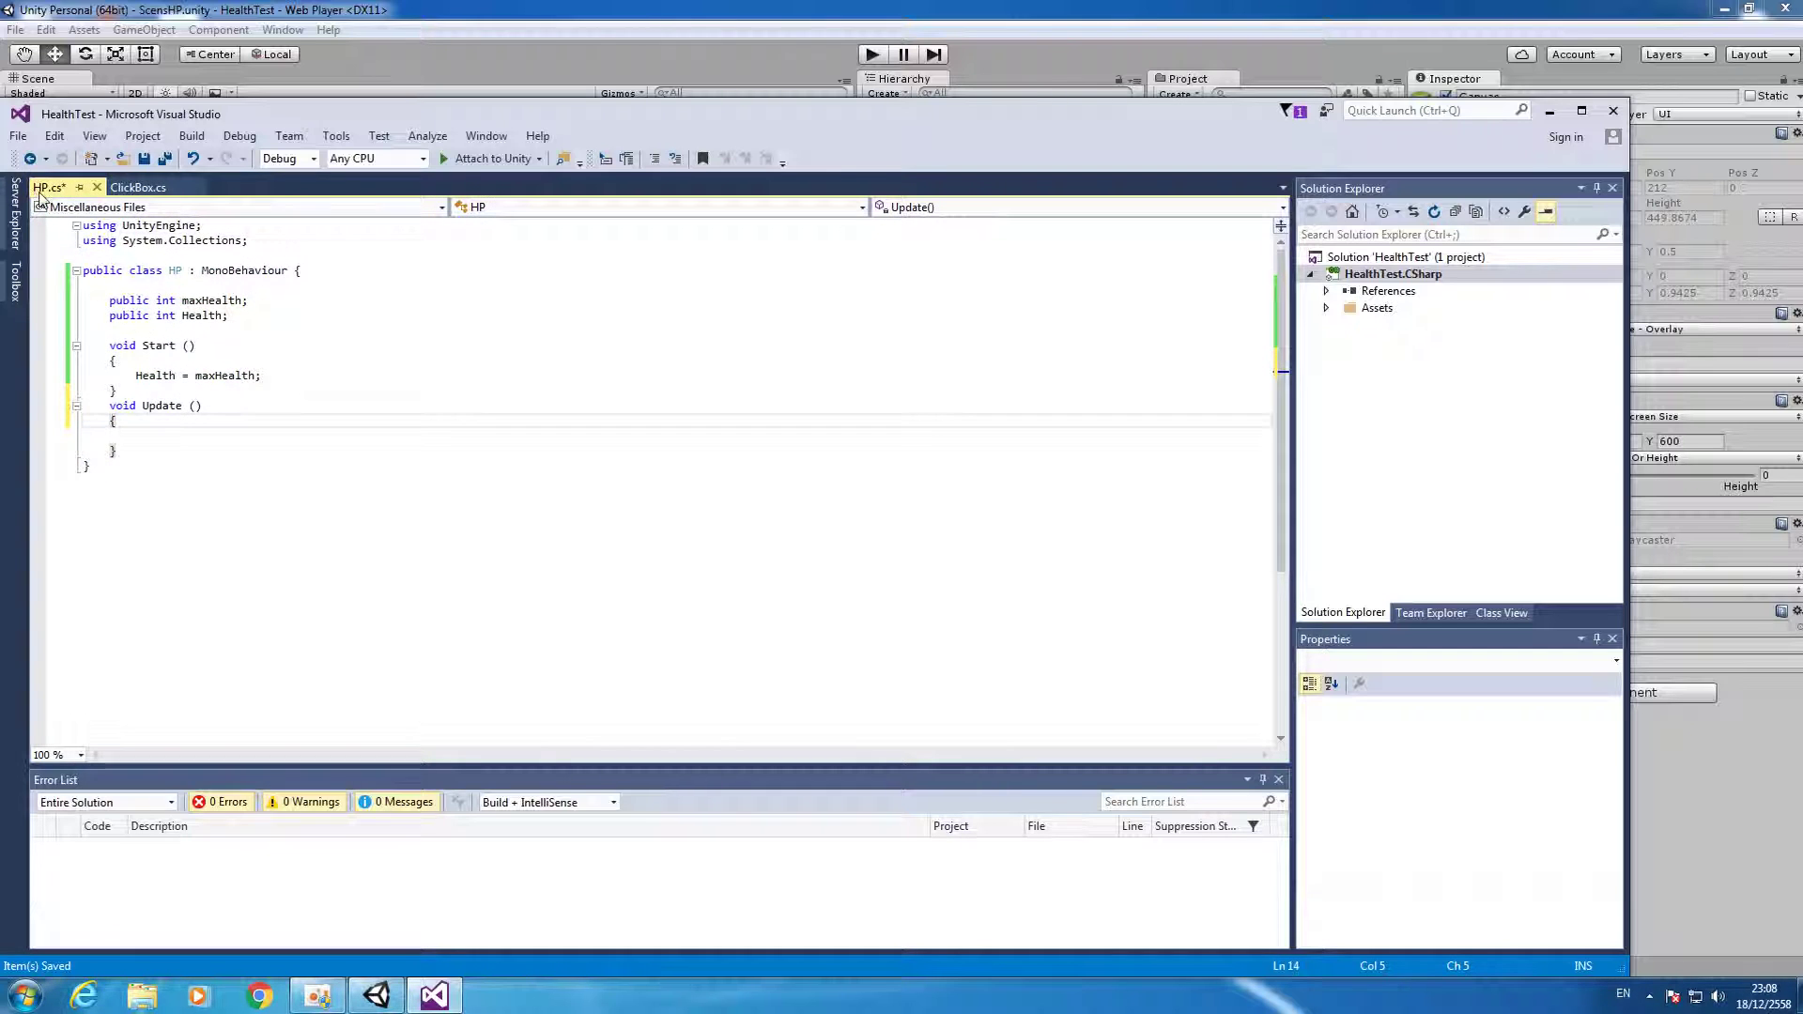
Declare a public static HP thisHP field below the Health field.
click(138, 329)
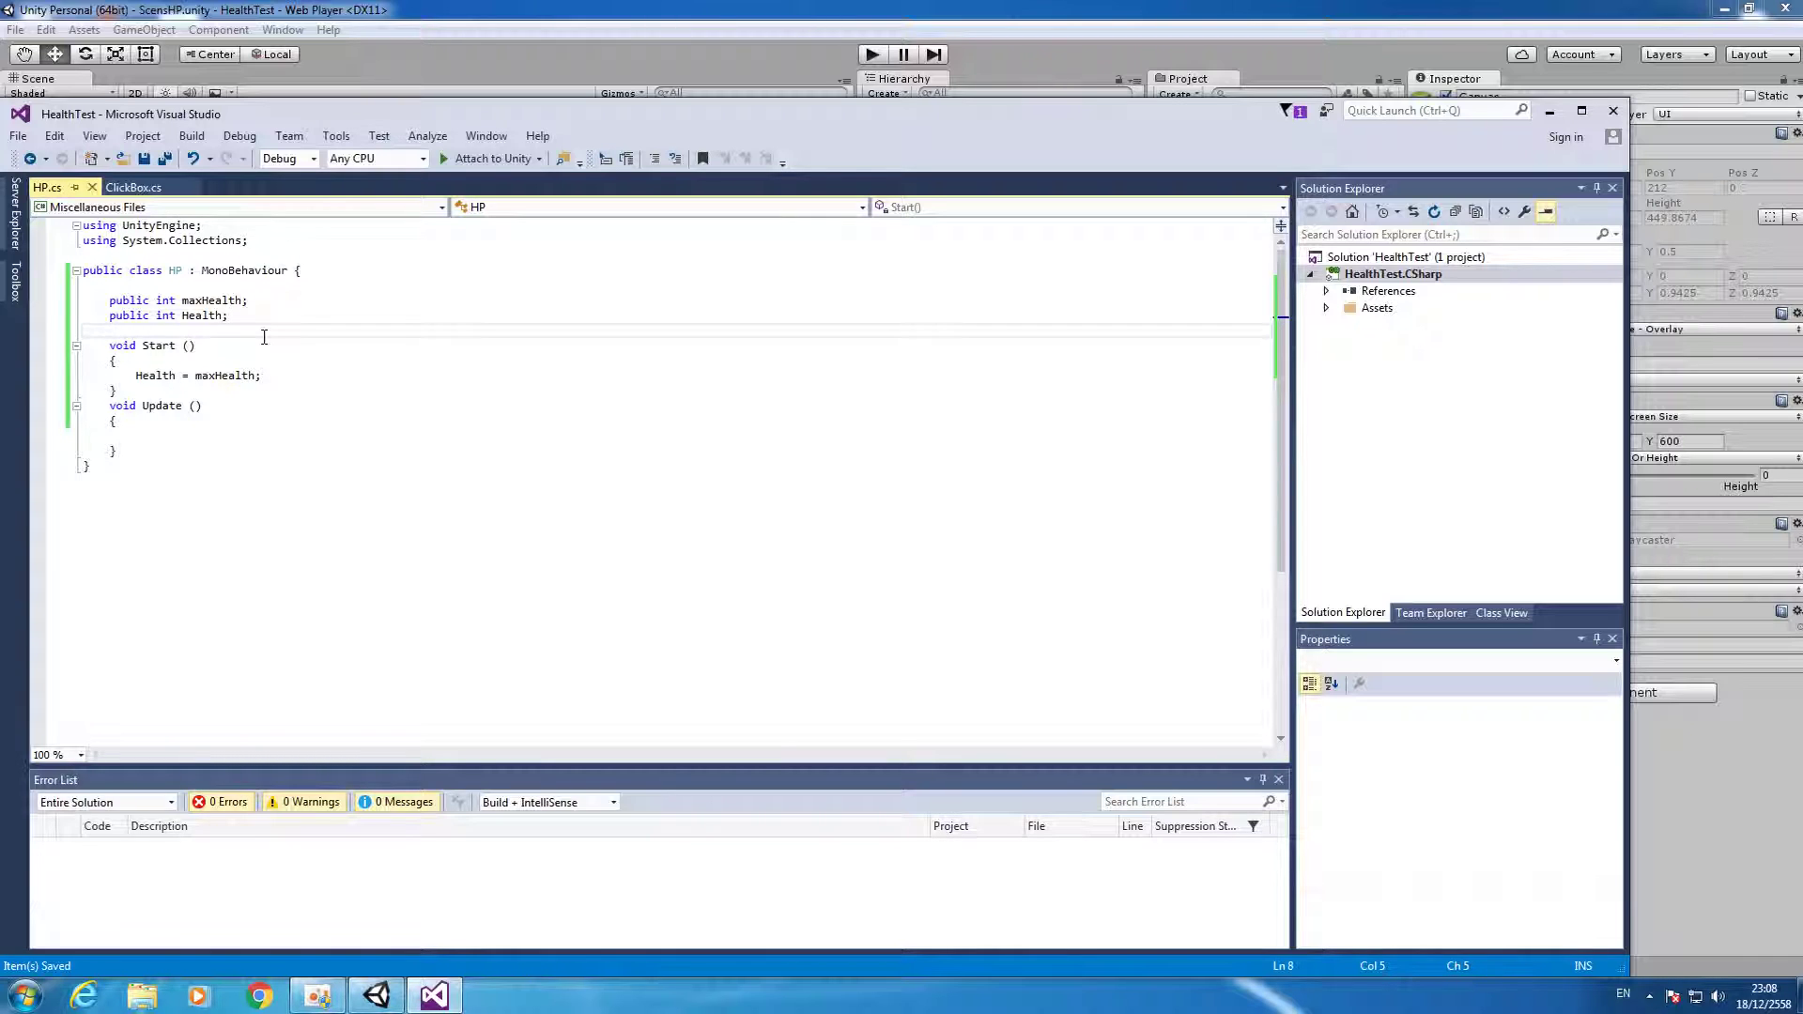
text(public )
text(static)
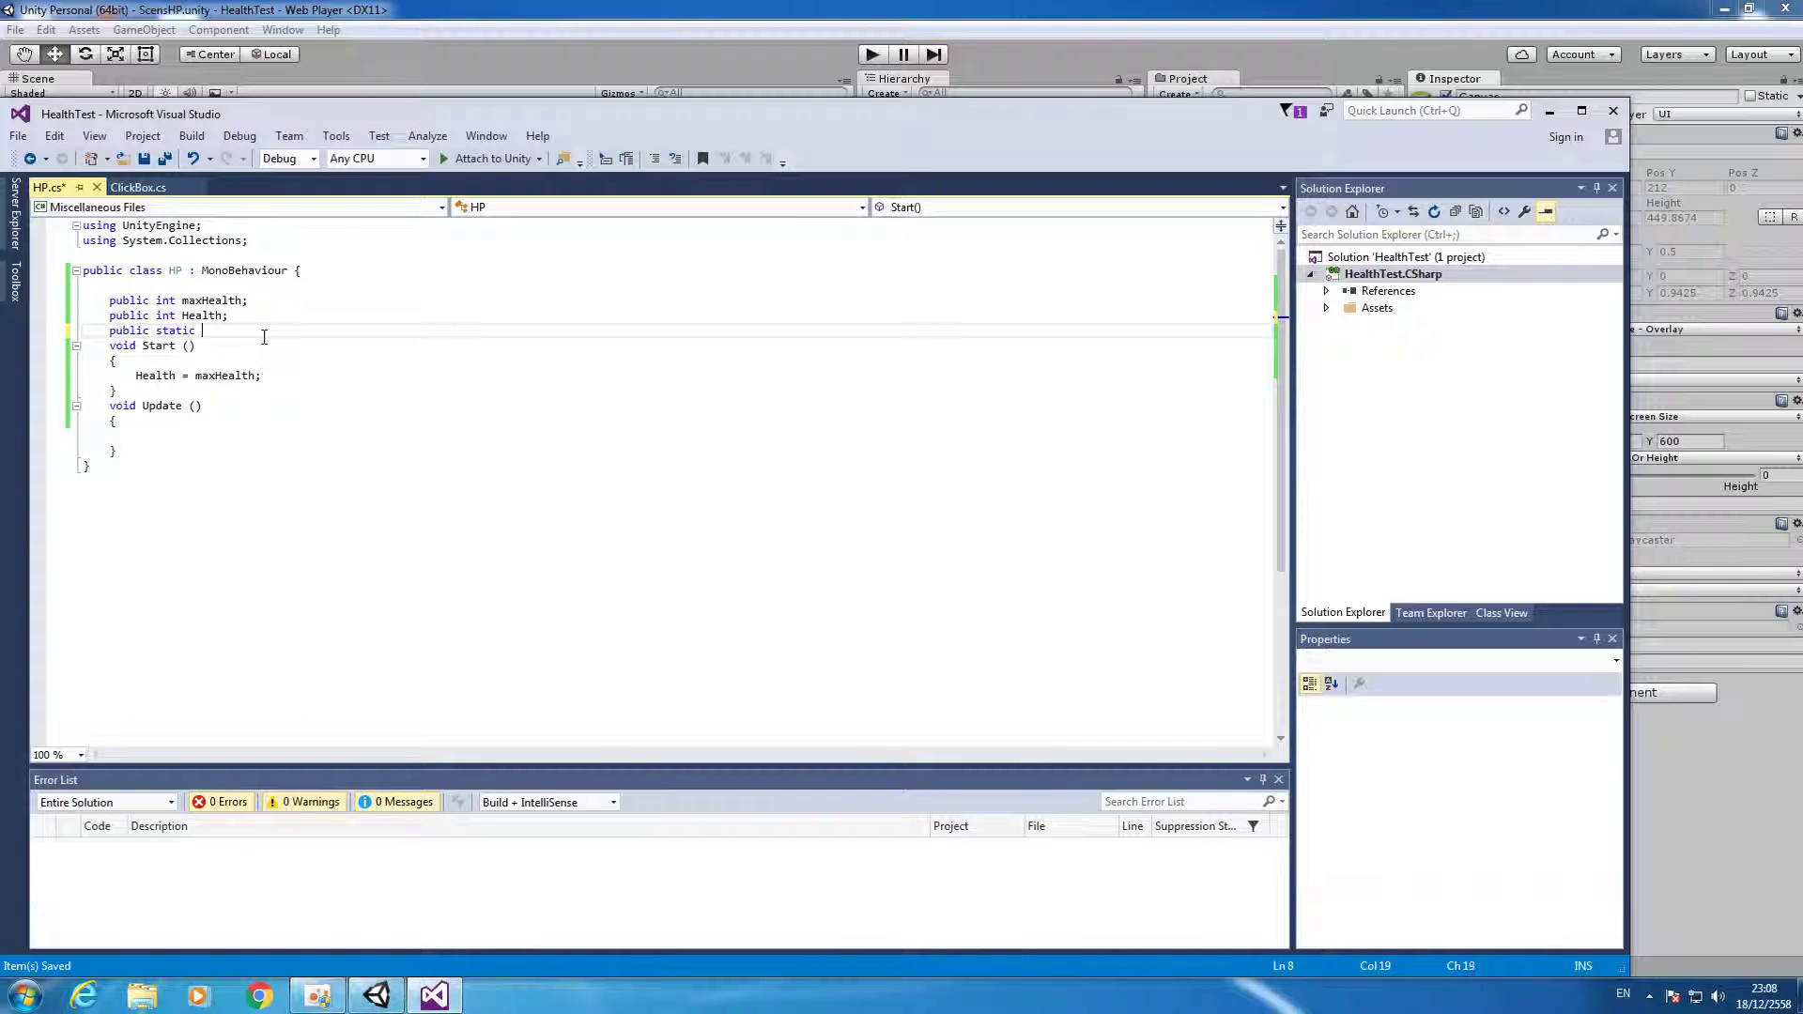
text(HP)
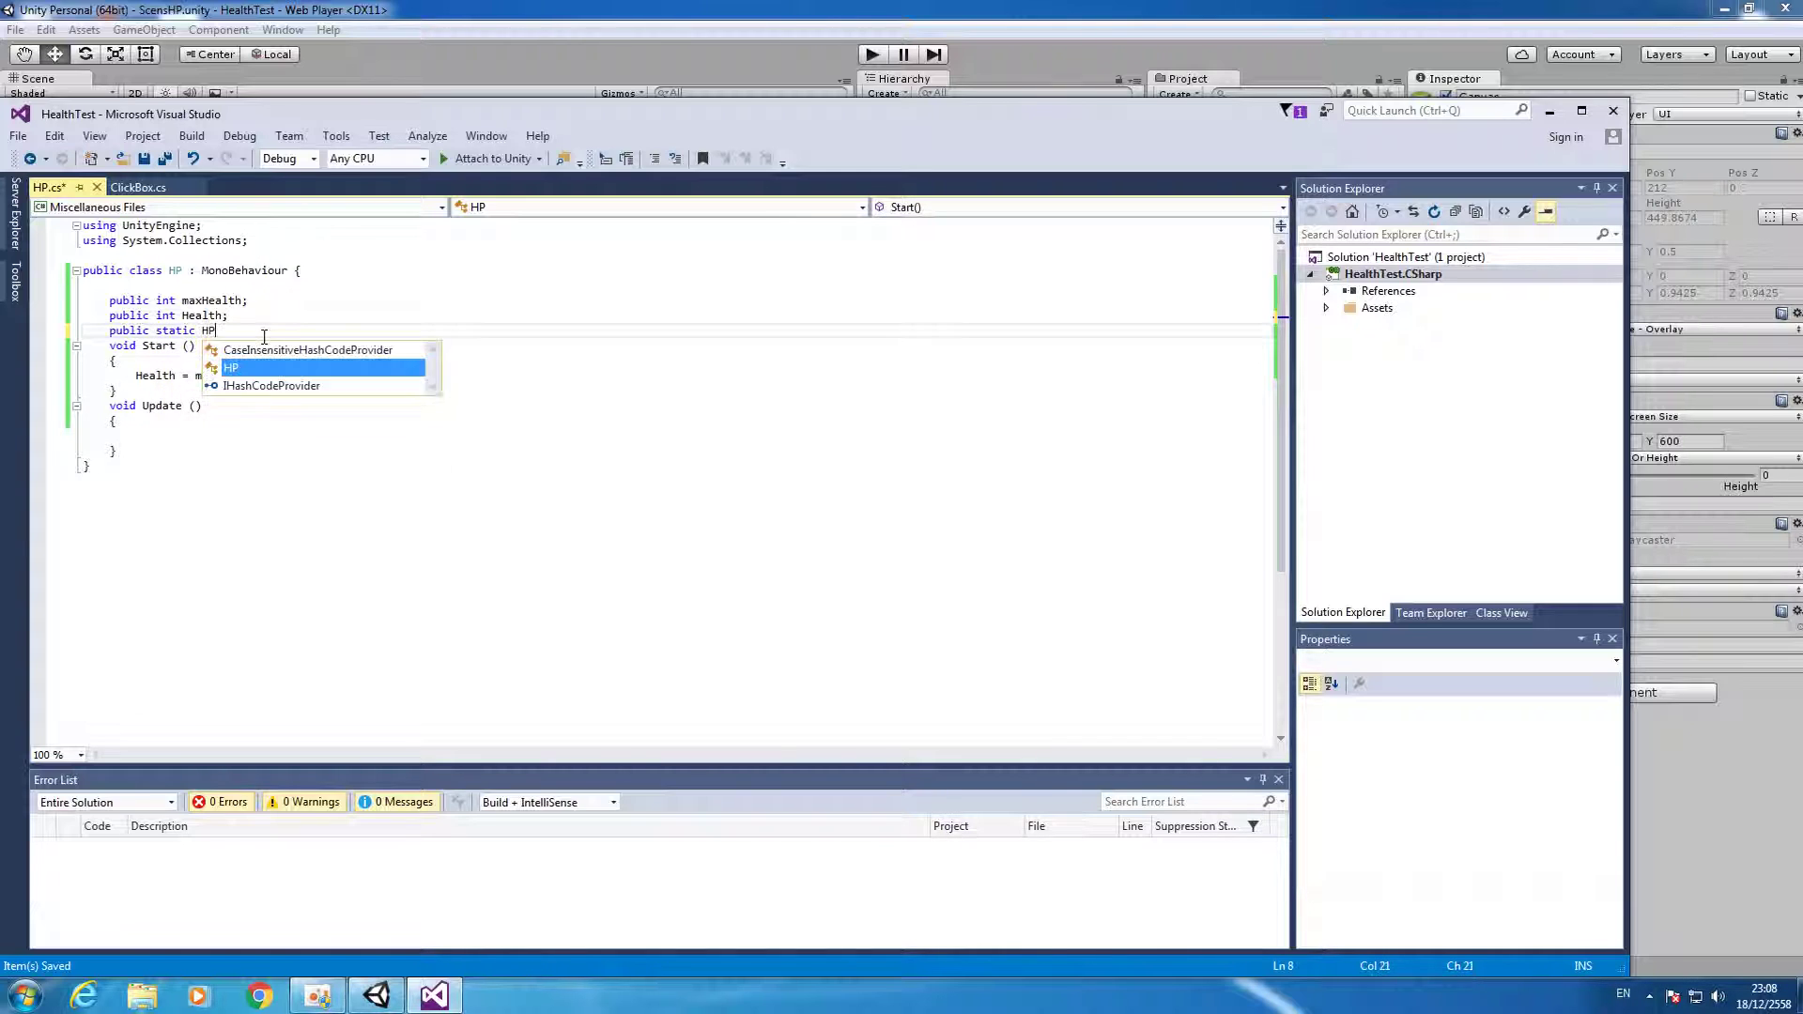
key(Tab)
text(this)
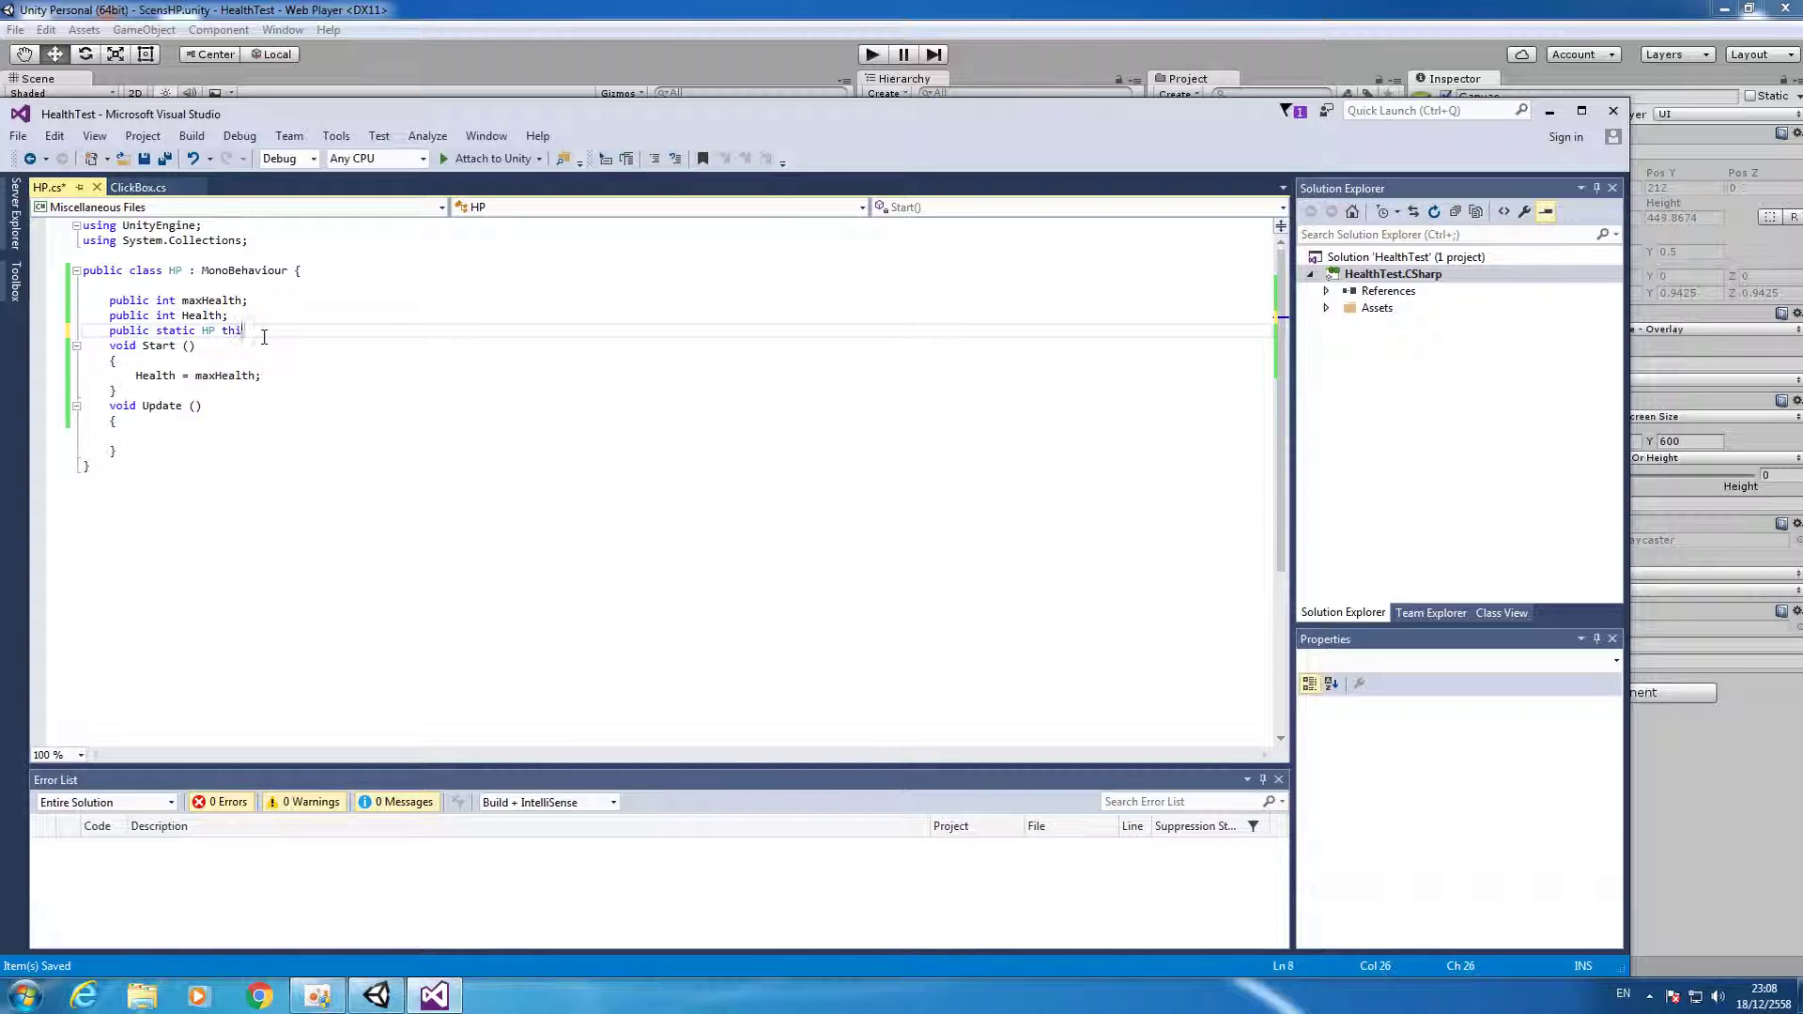
text(H)
Assign thisHP = this; inside Start and save HP.cs.
key(Down)
key(Down)
key(End)
key(Return)
text(t)
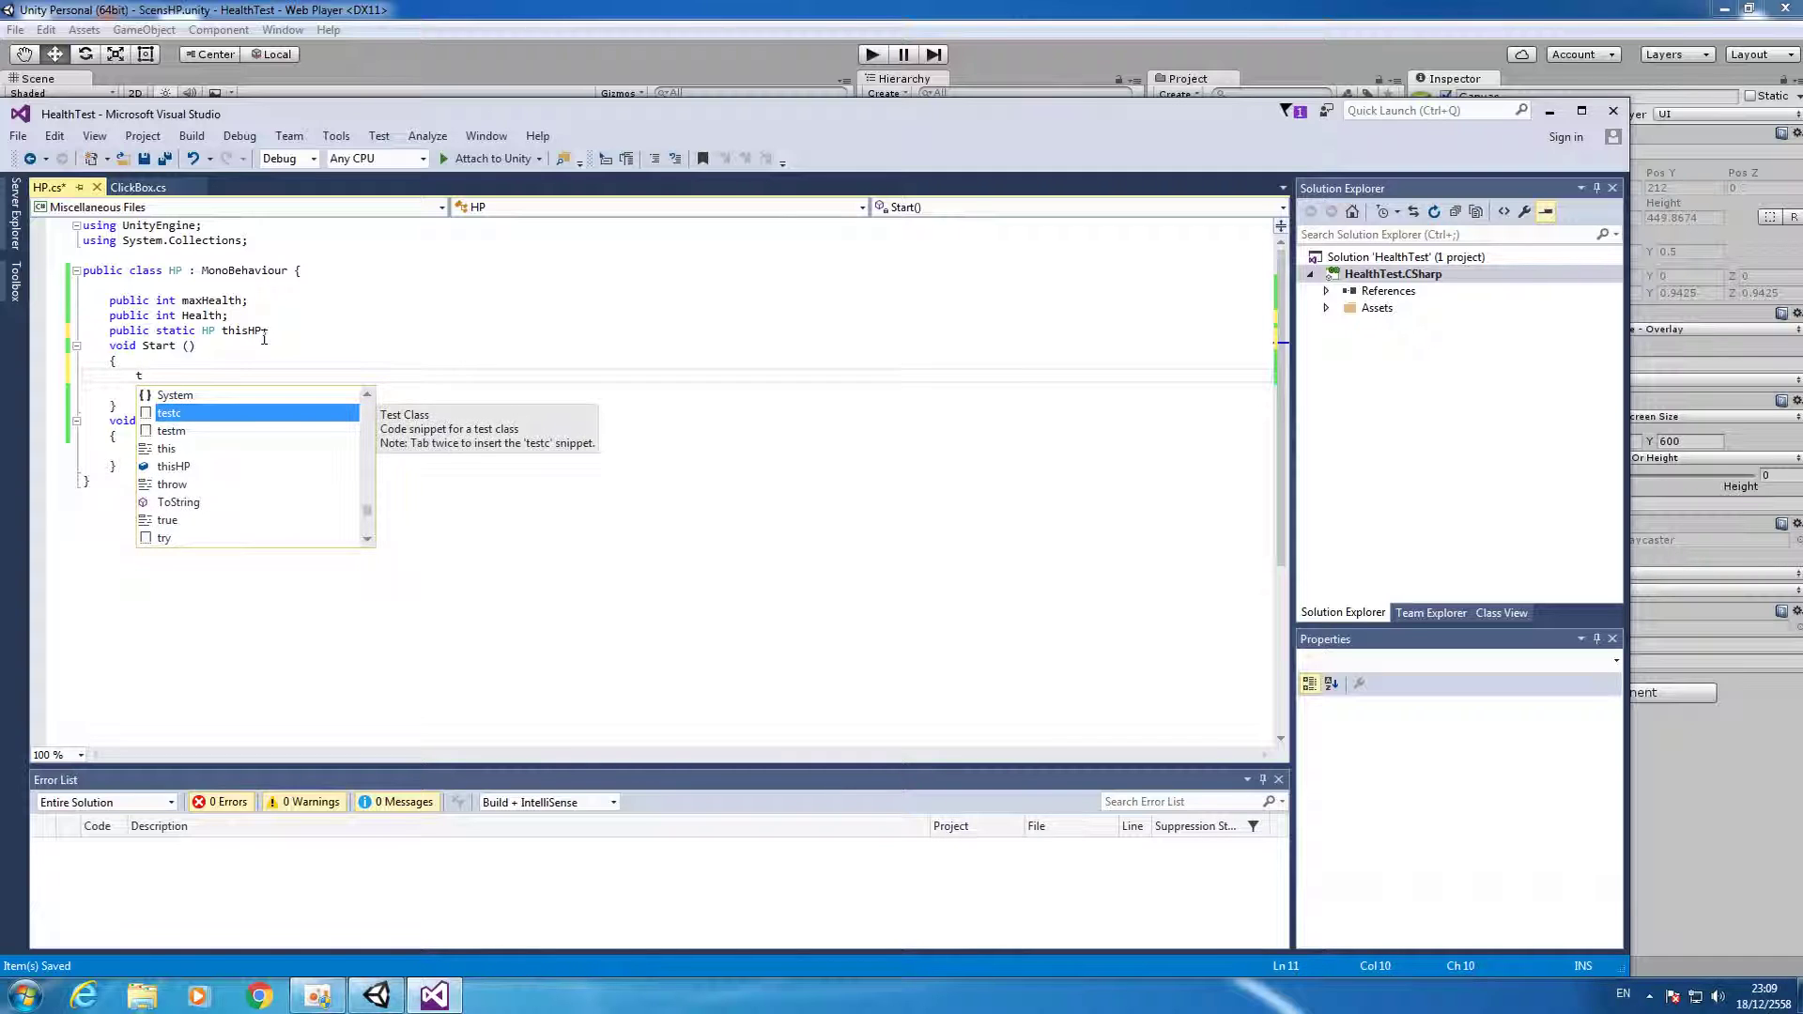
text(his)
key(BackSpace)
key(BackSpace)
key(BackSpace)
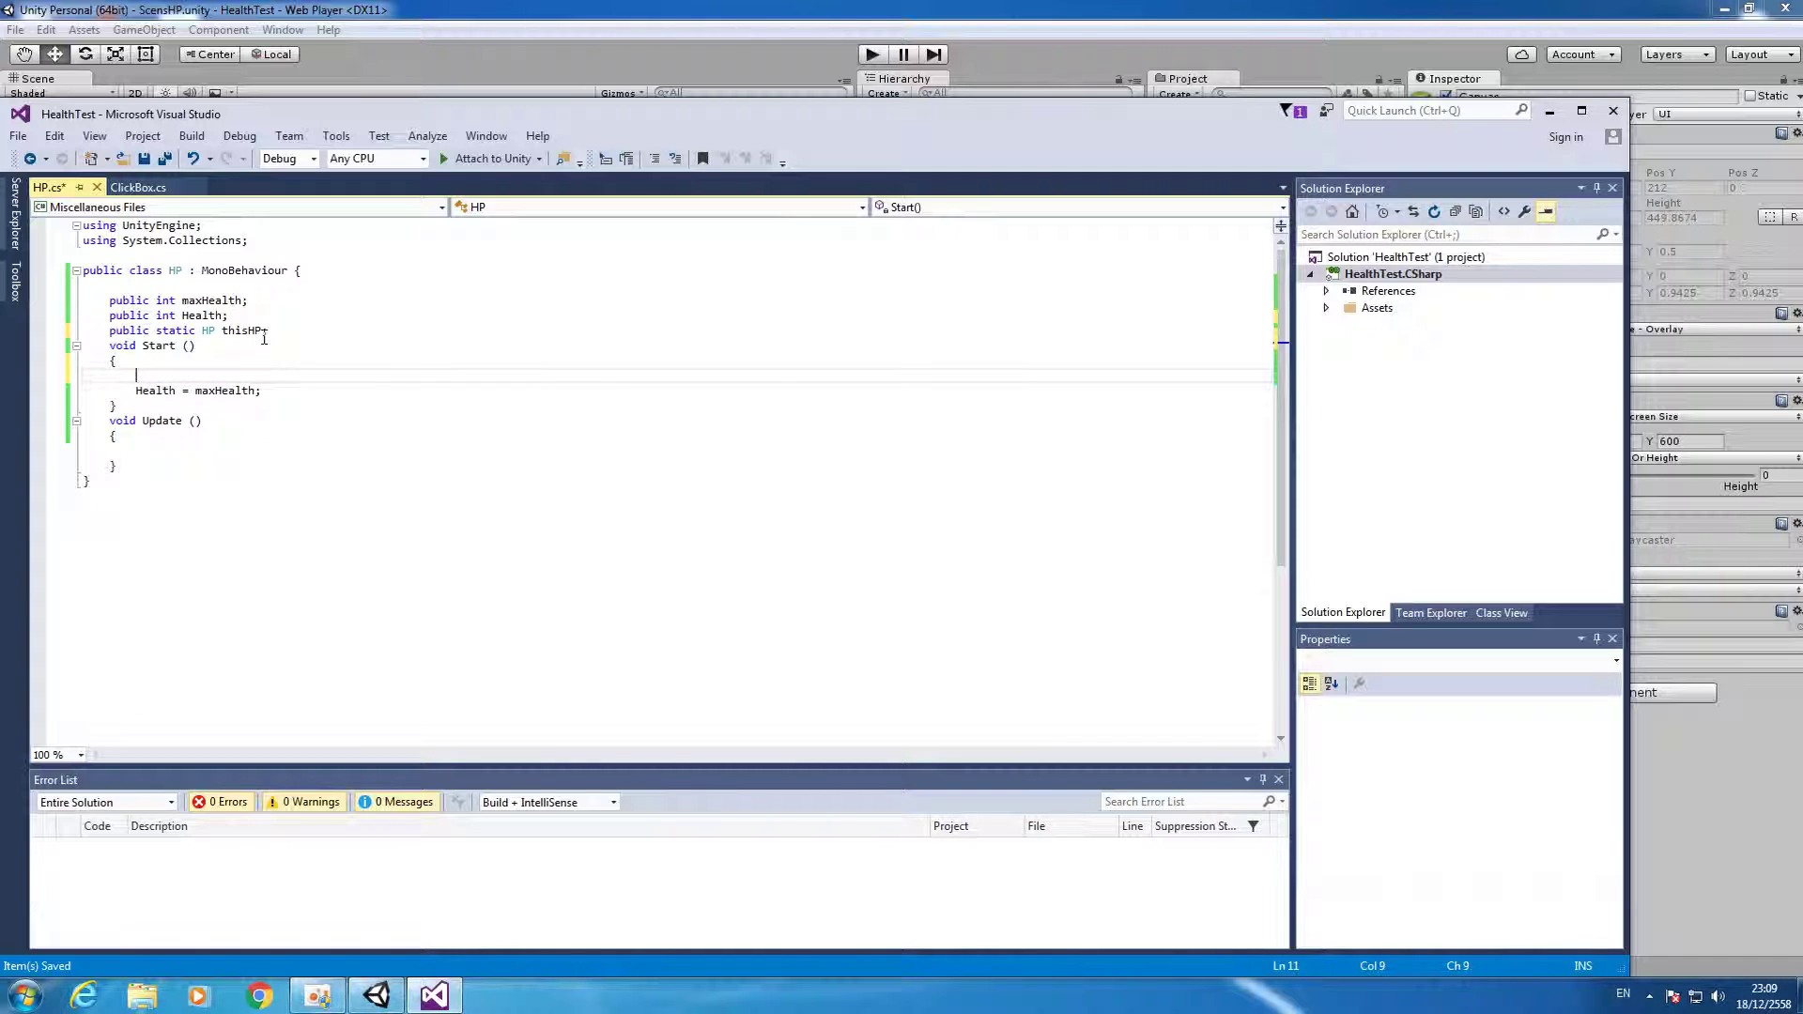
text(thisH)
key(Tab)
text(= thisHP;)
key(BackSpace)
key(BackSpace)
key(BackSpace)
key(BackSpace)
key(BackSpace)
key(BackSpace)
text(this)
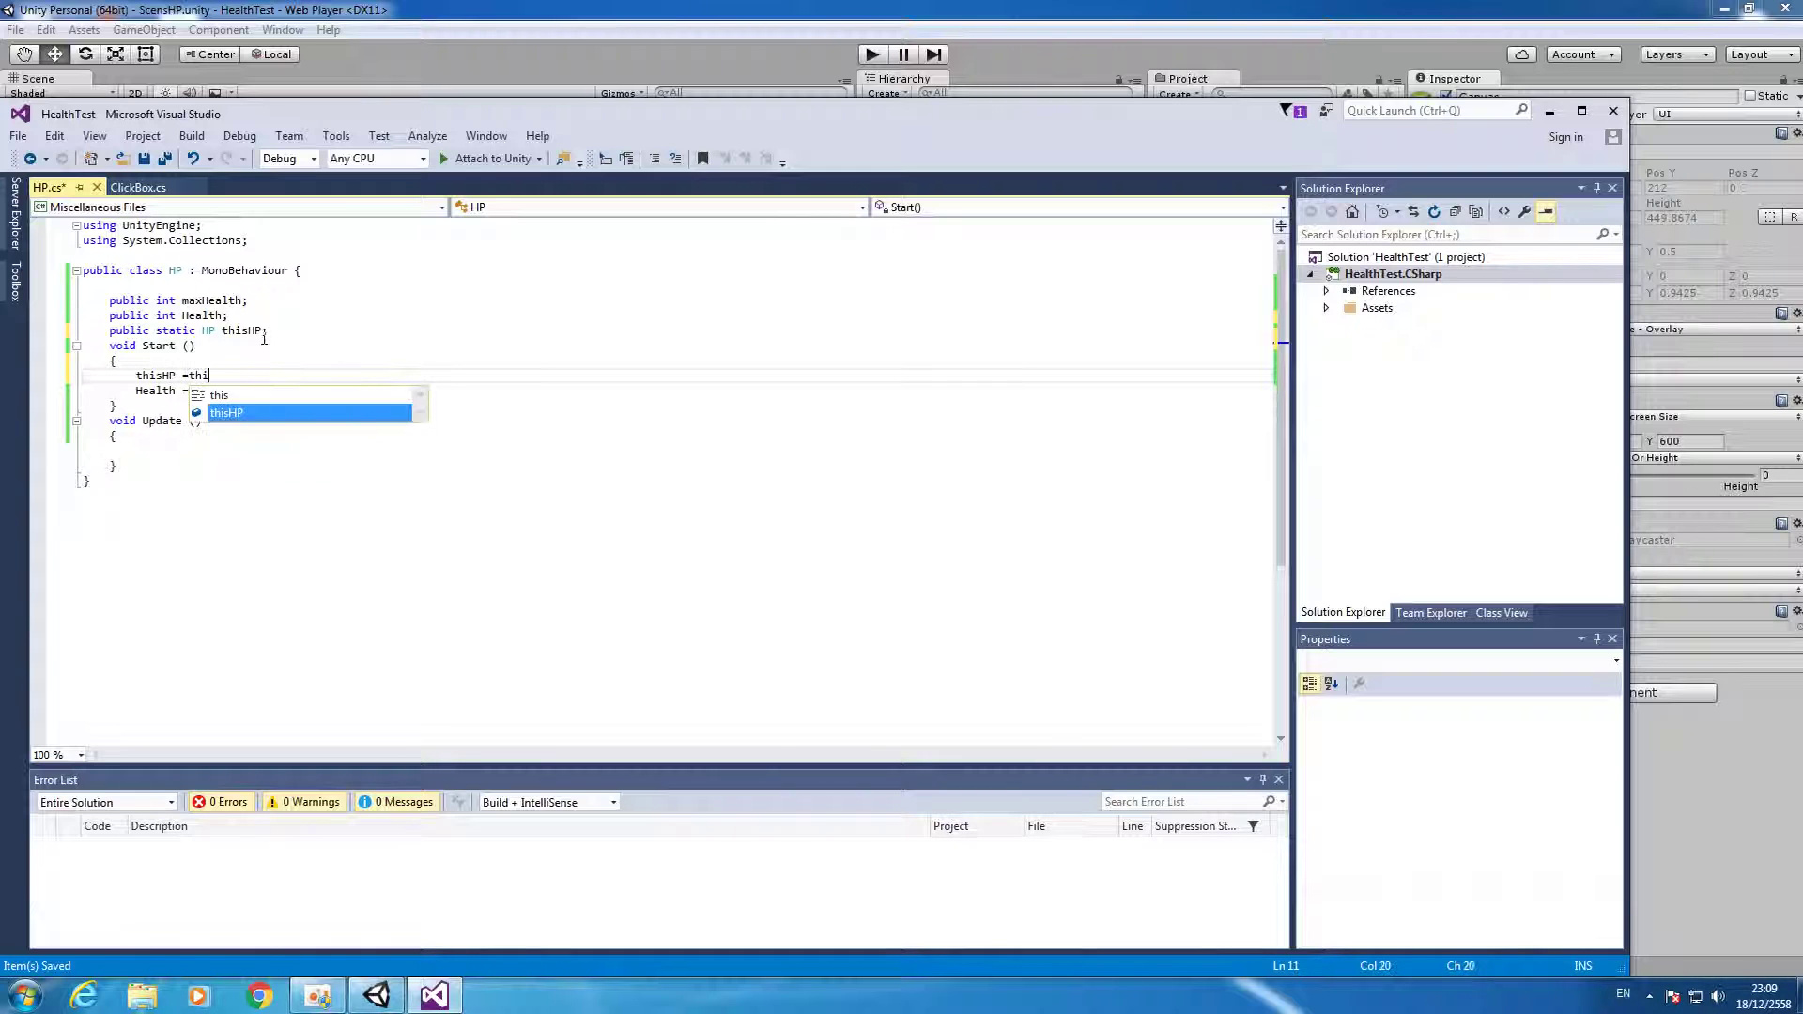
text(;)
key(ctrl+s)
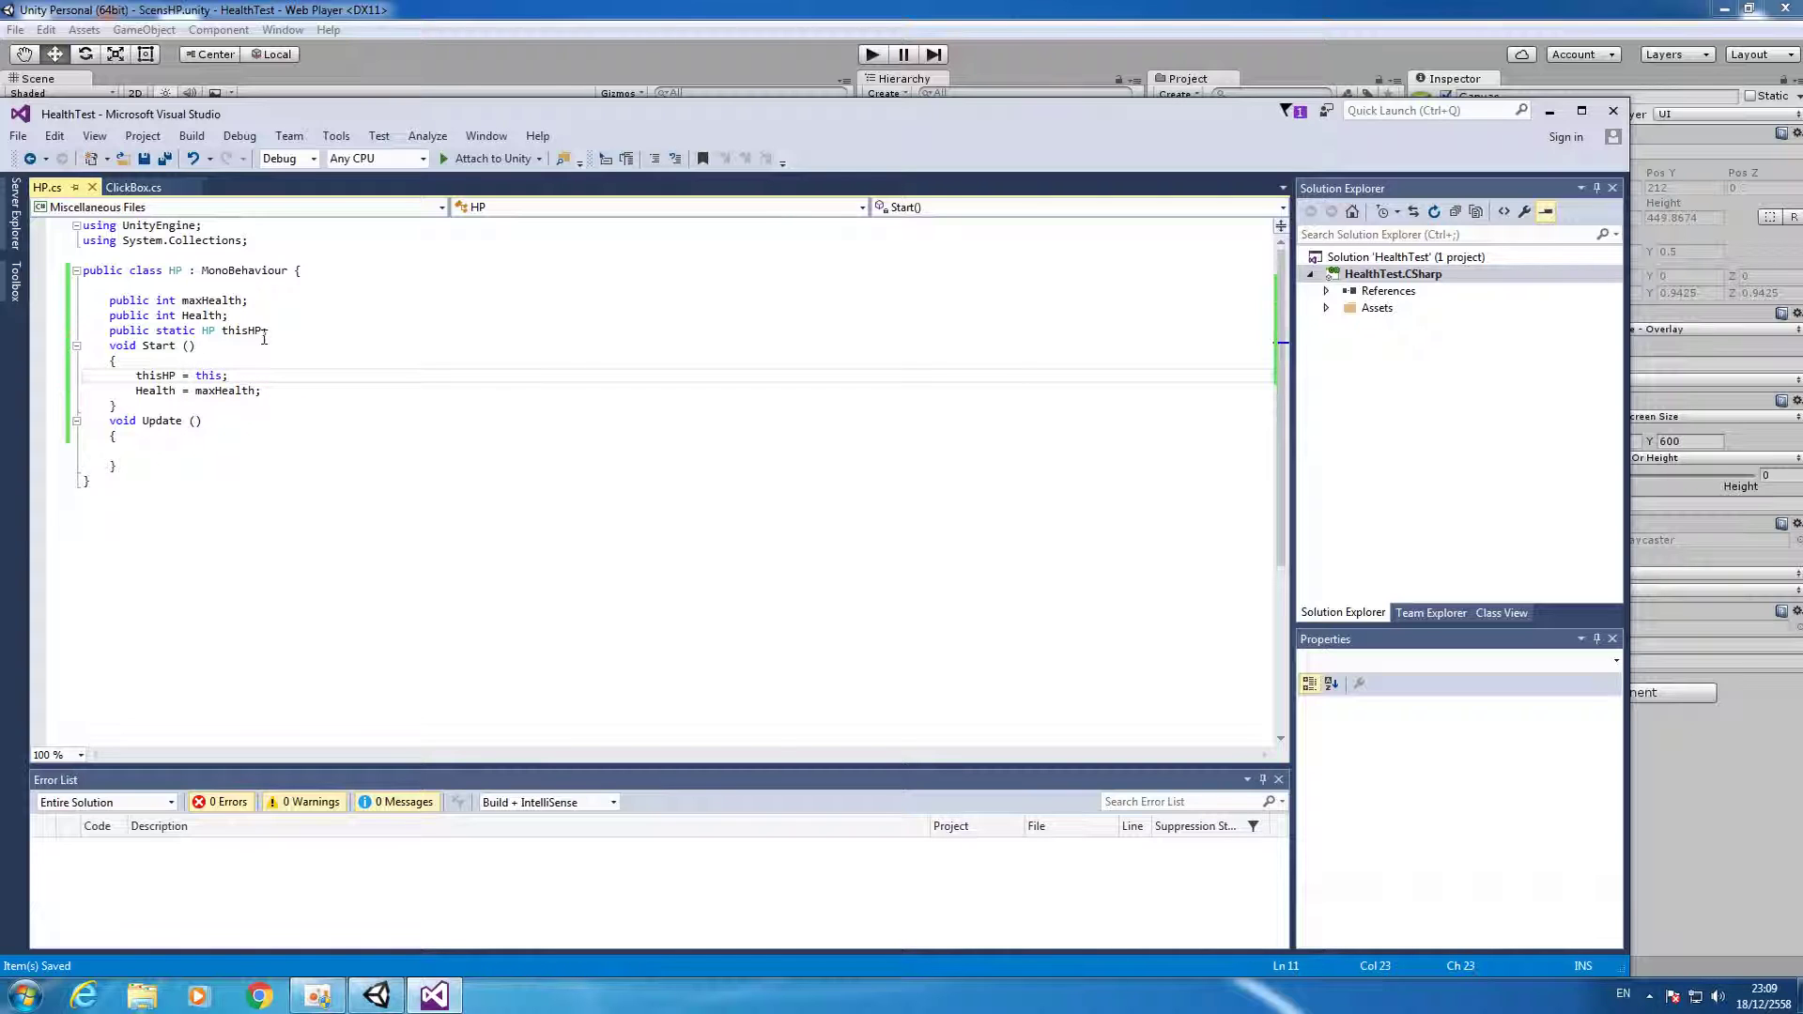
Switch to ClickBox.cs and select the Debug.Log line in OnMouseOver.
click(132, 187)
click(137, 492)
drag(135, 466, 361, 466)
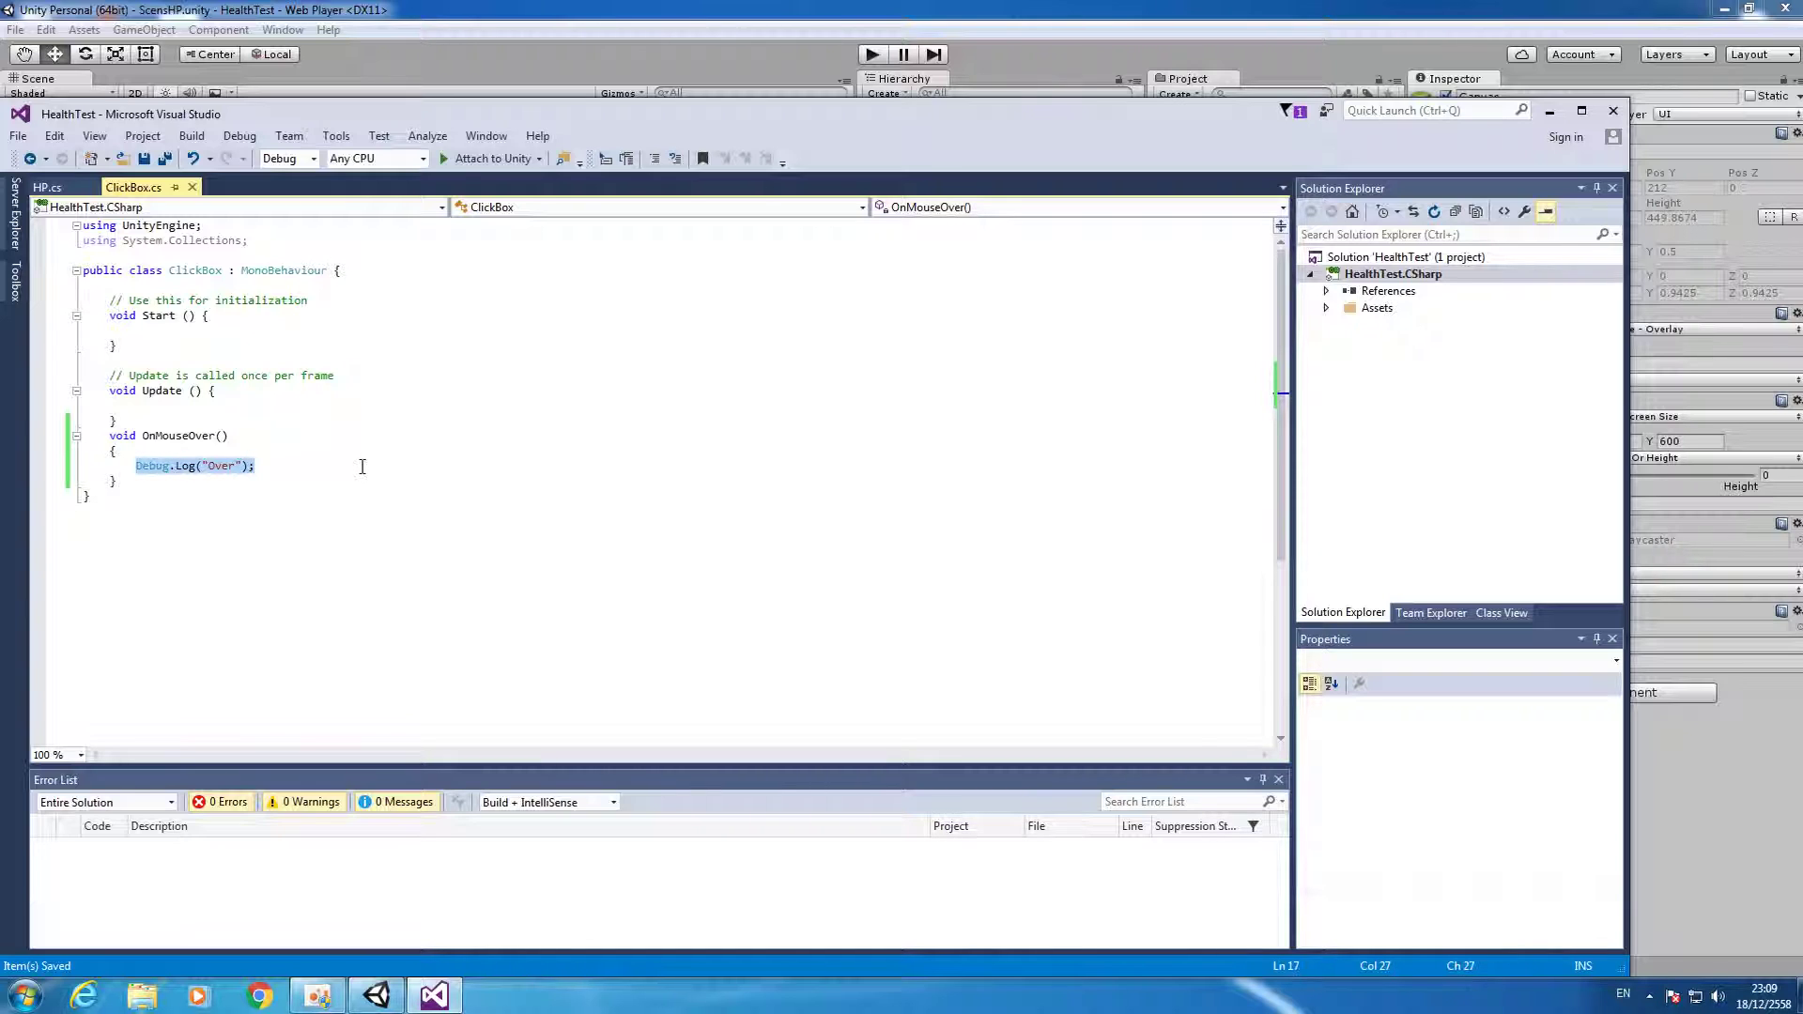
Save ClickBox, reopen it from Unity's Project panel, and normalize its line endings.
text(HP)
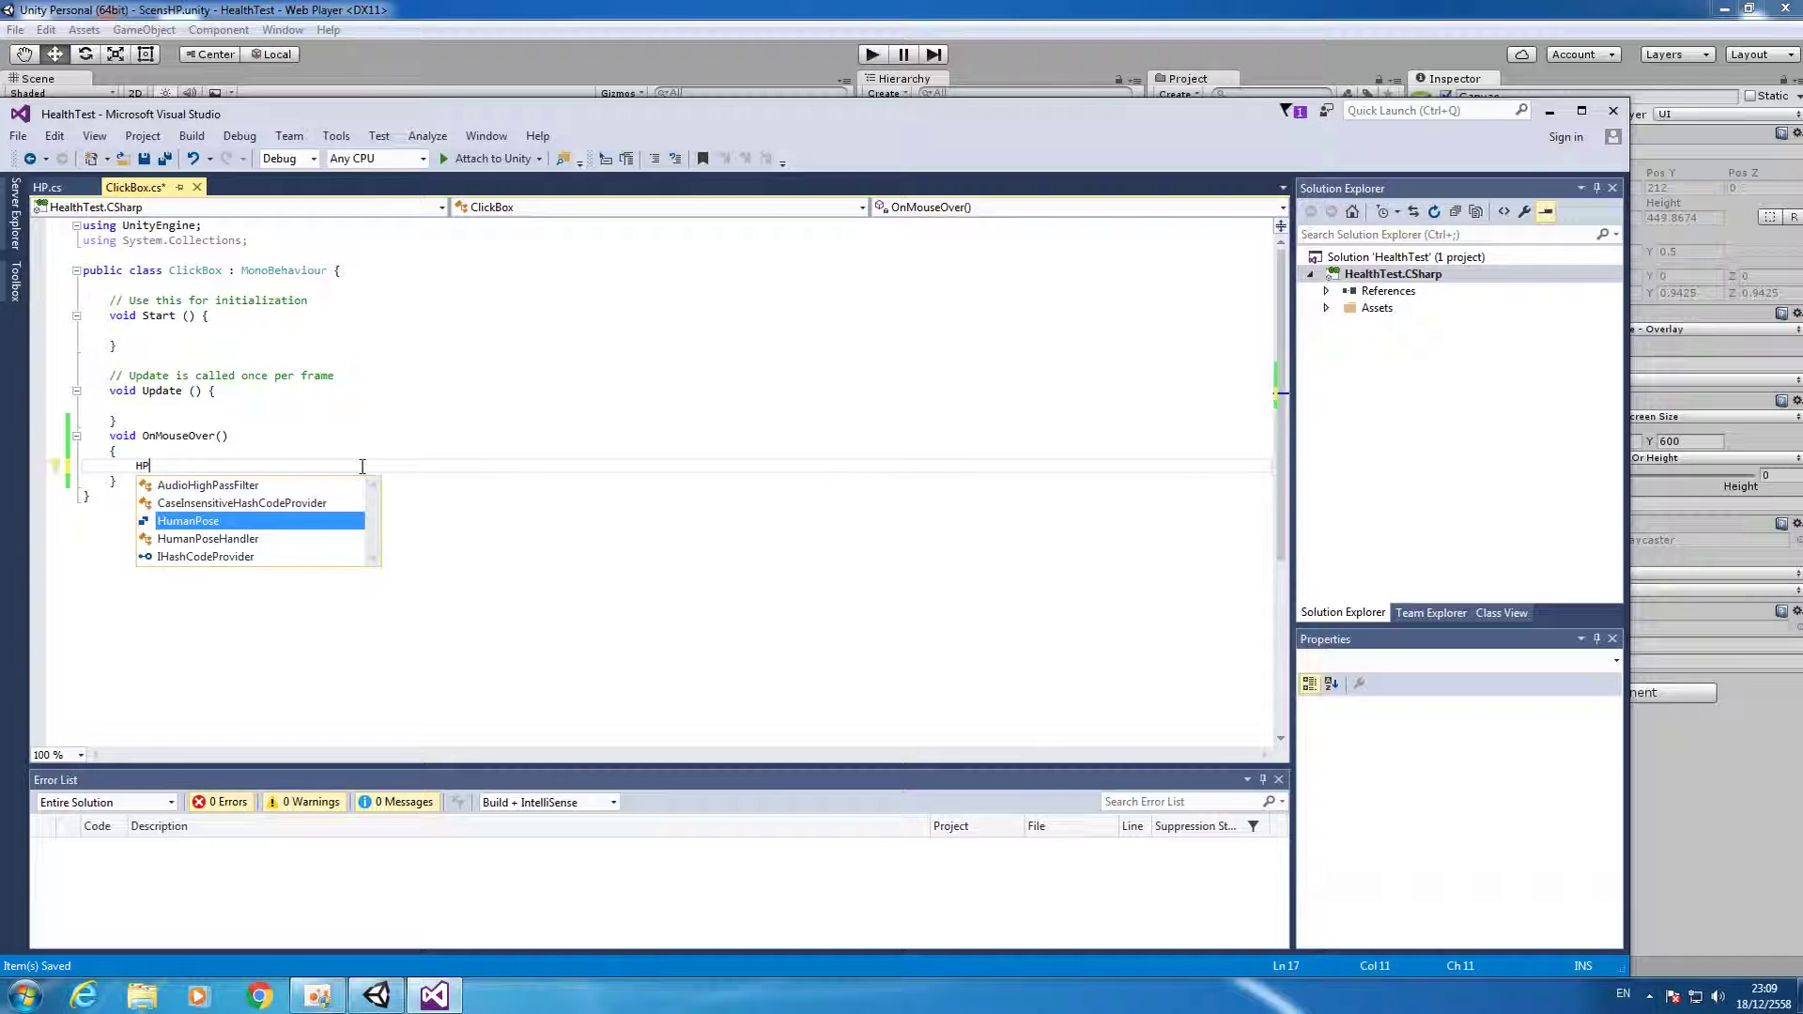
text(.)
key(BackSpace)
key(BackSpace)
key(BackSpace)
key(BackSpace)
key(BackSpace)
key(BackSpace)
key(BackSpace)
key(ctrl+s)
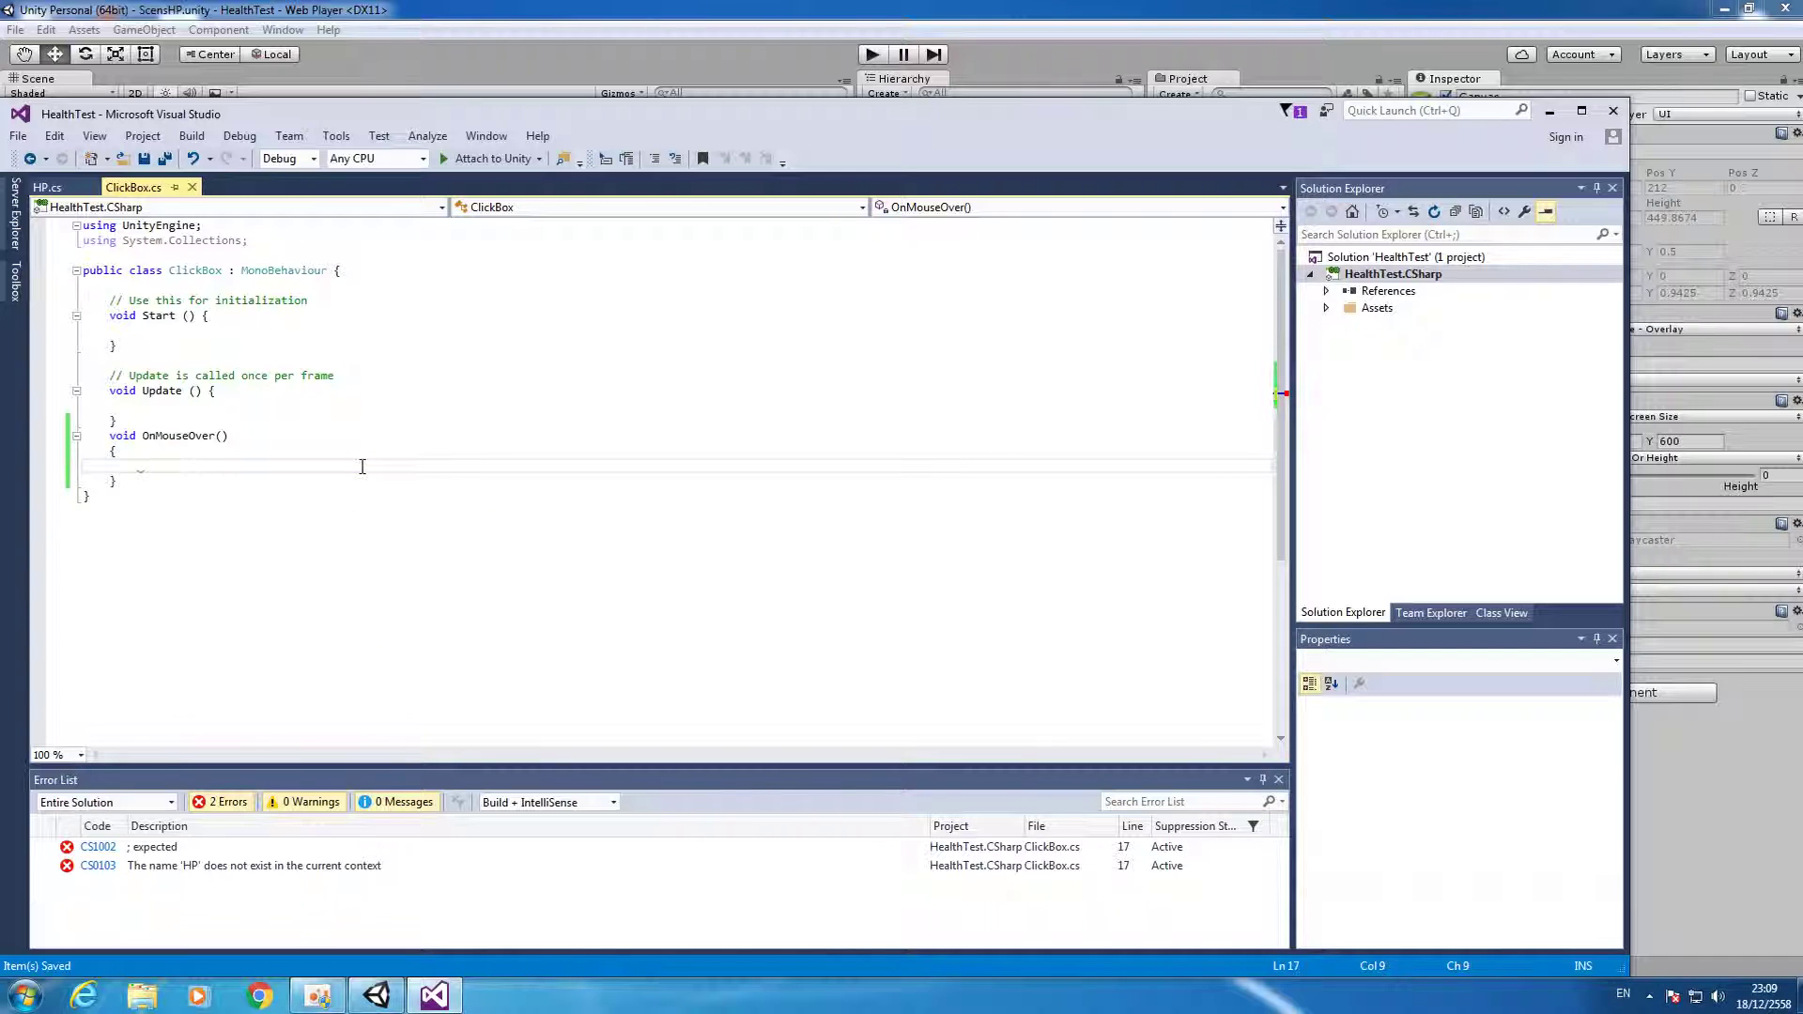
click(47, 187)
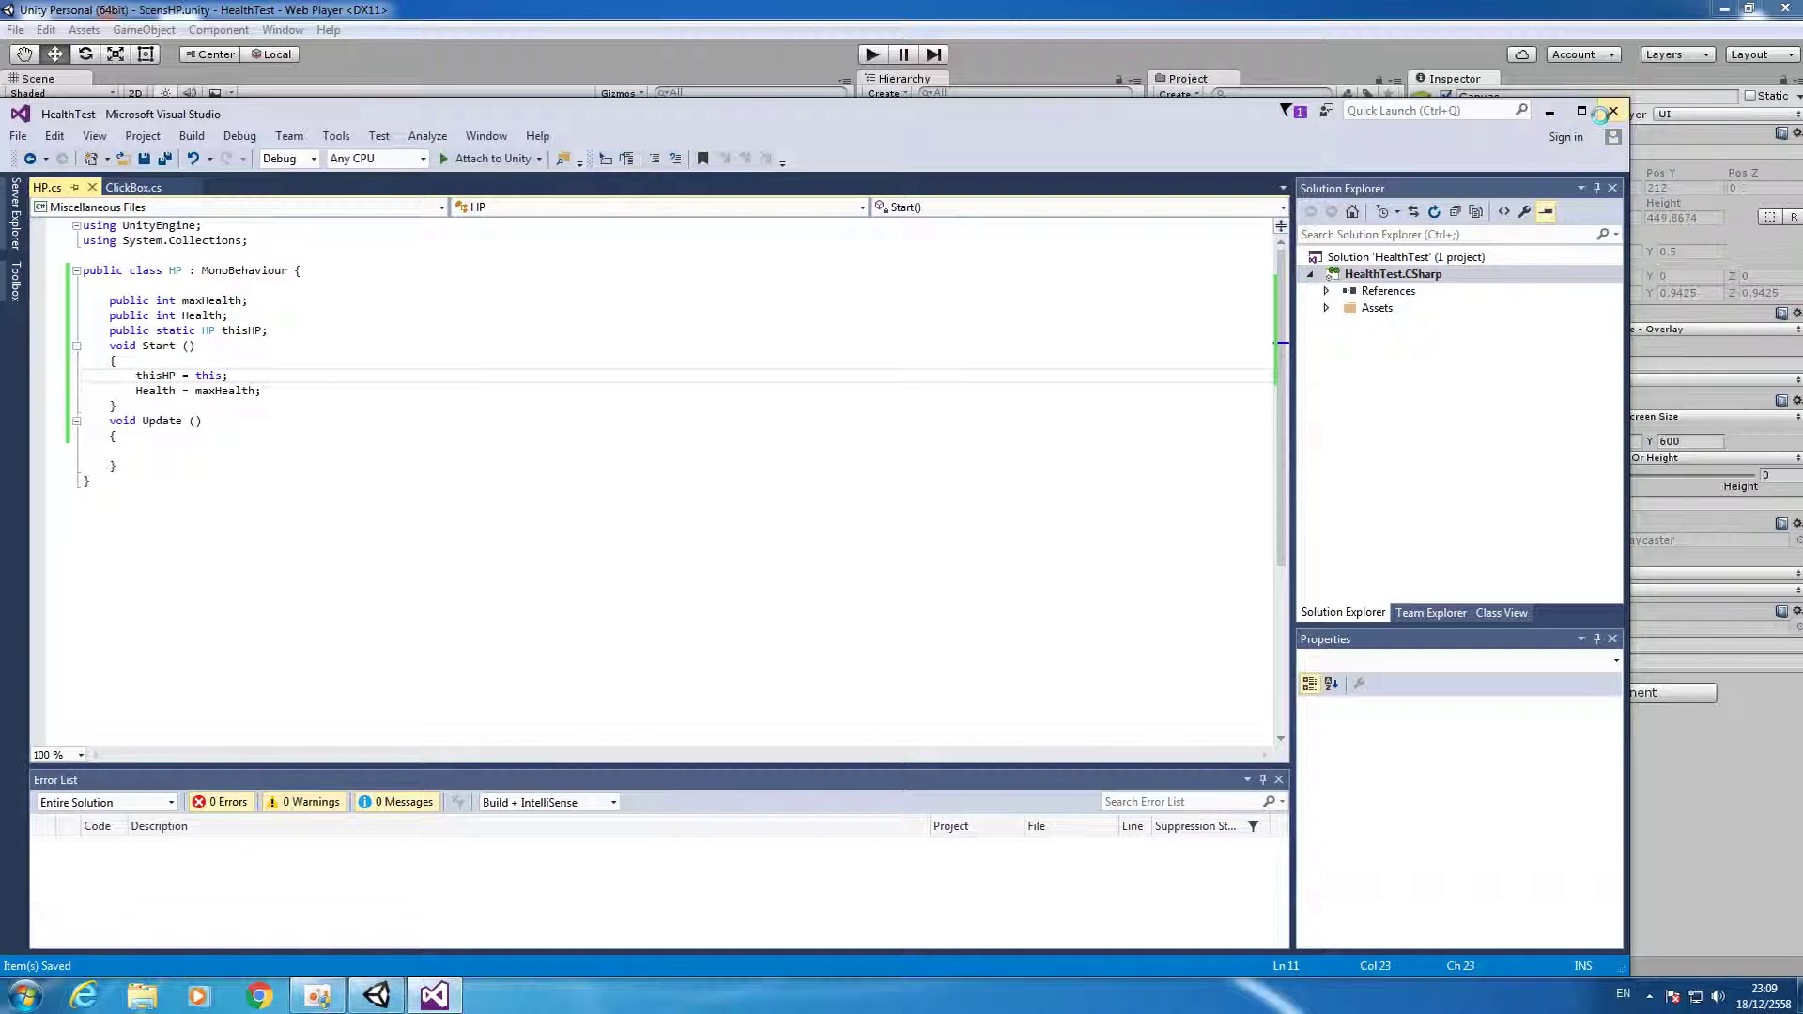
click(1550, 112)
click(1330, 343)
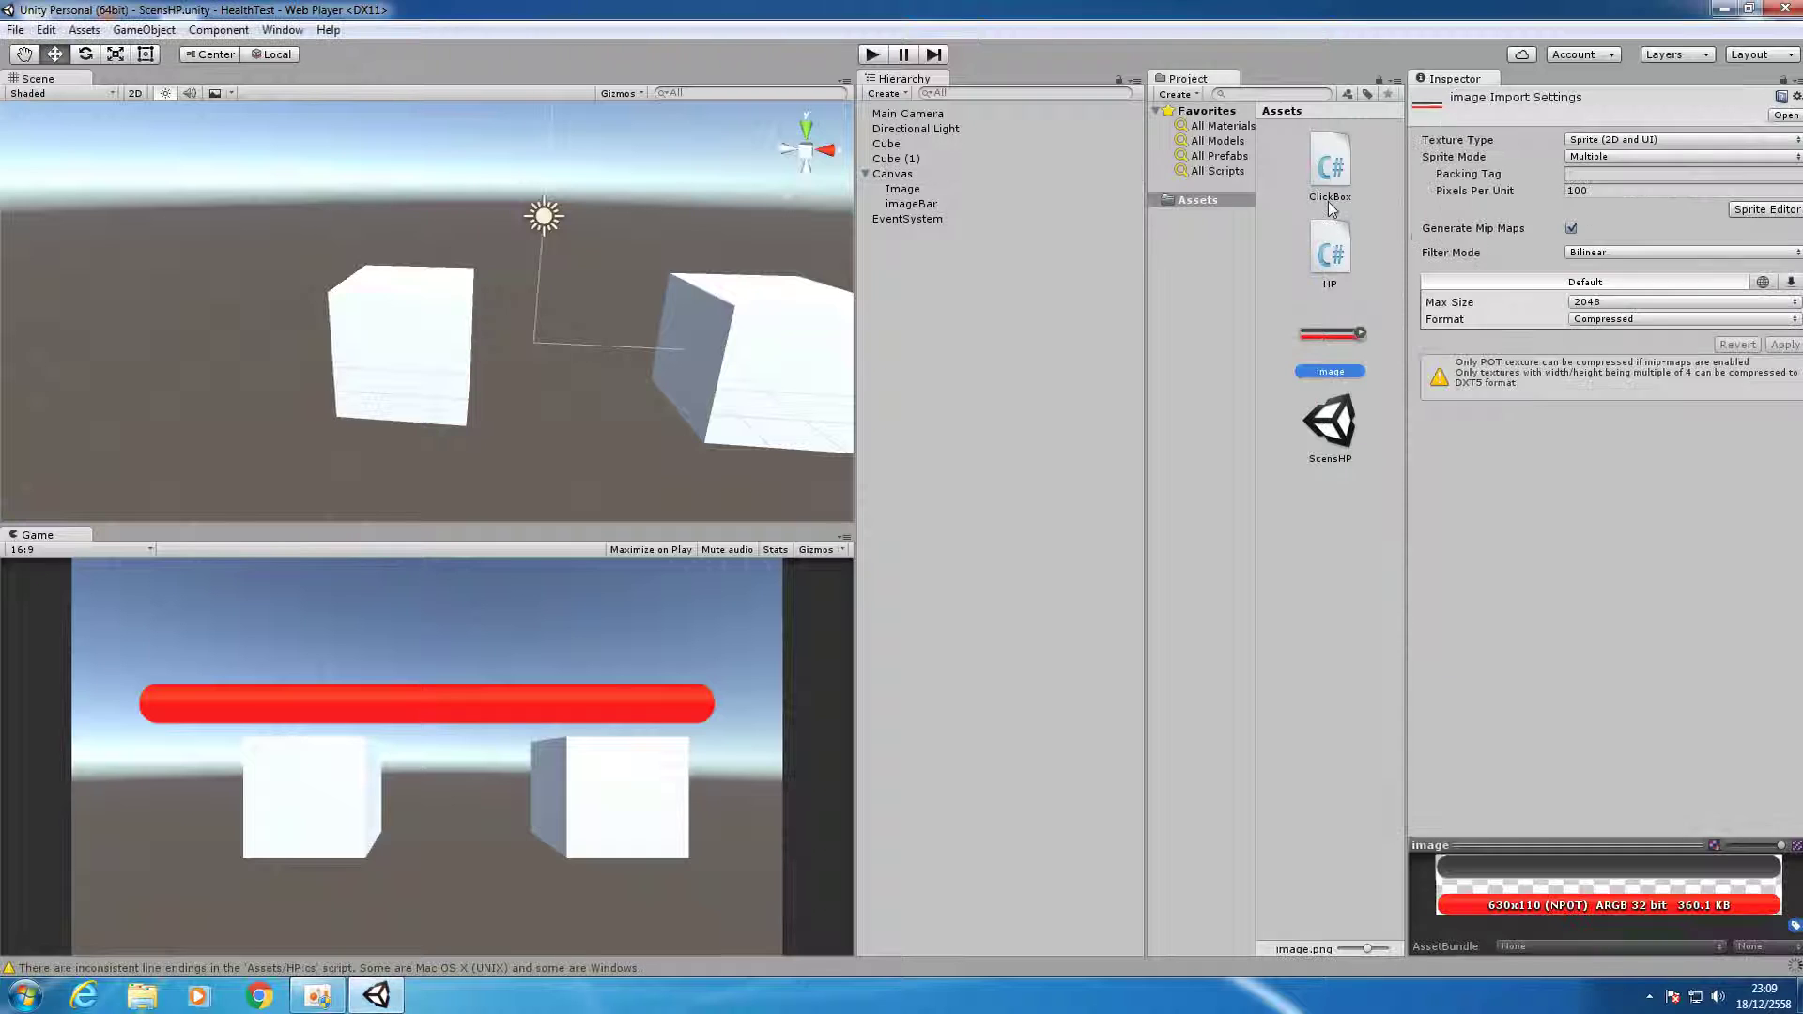
double_click(1335, 183)
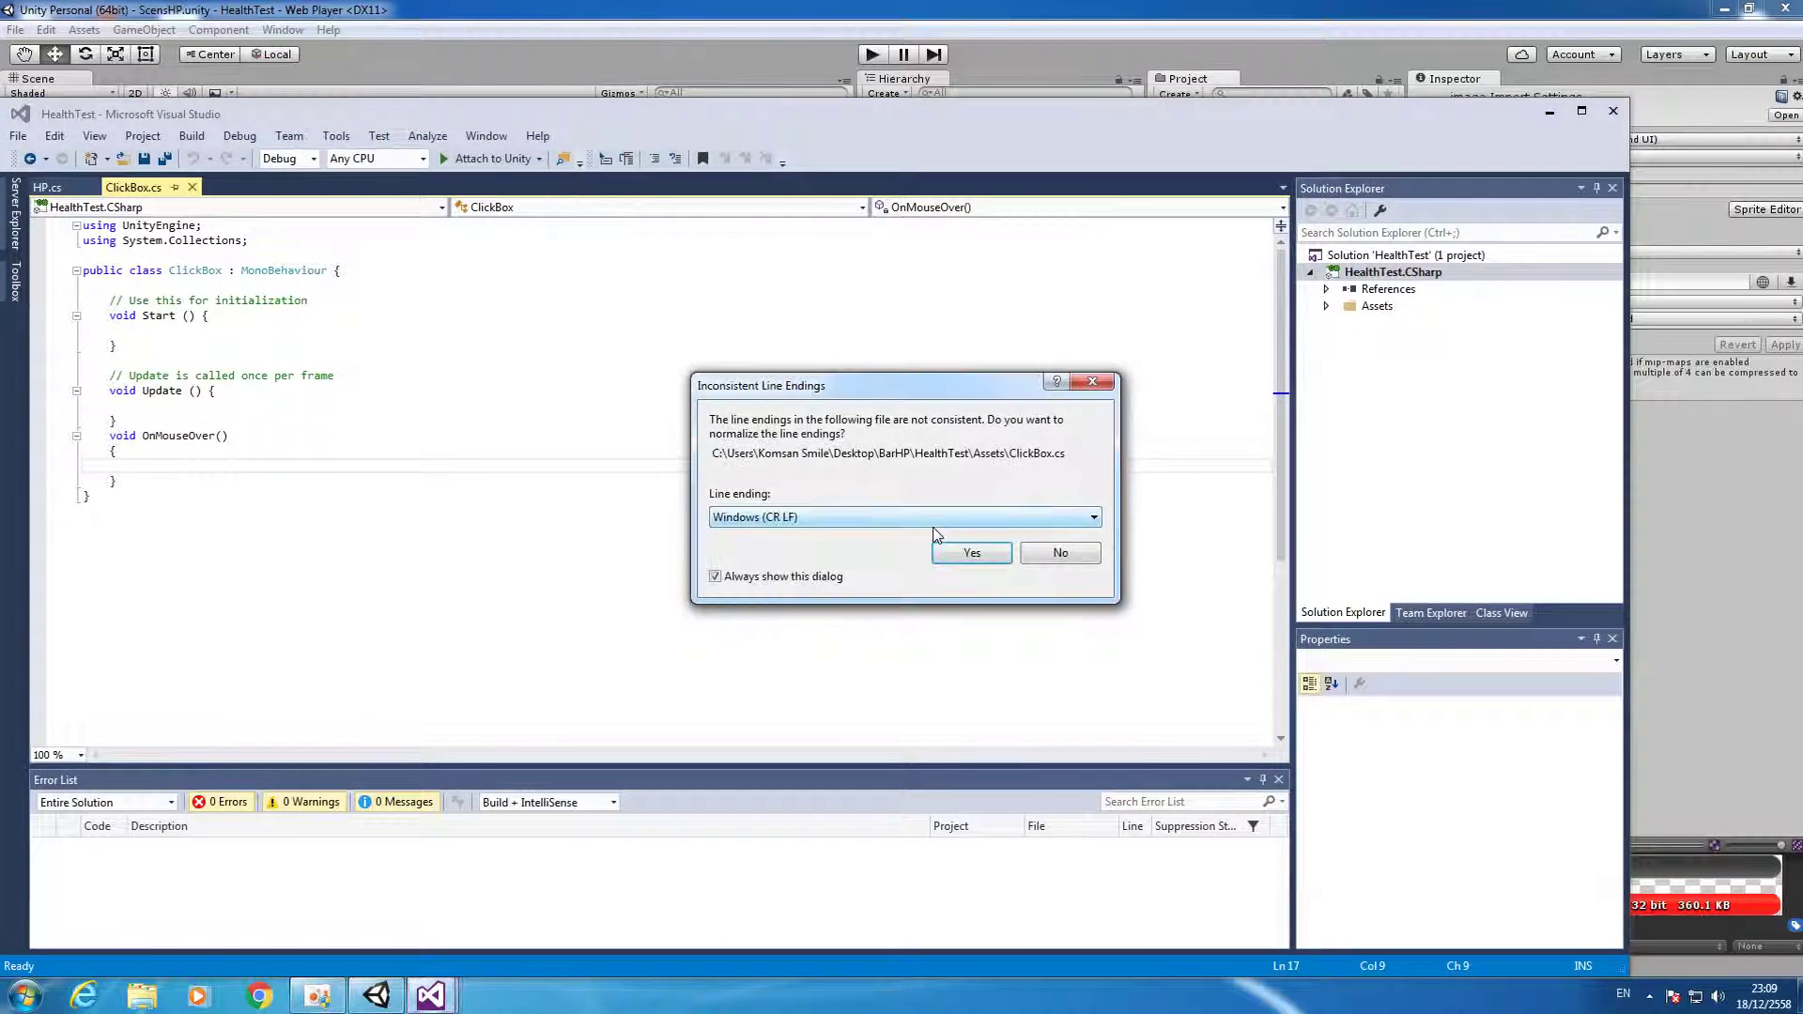
click(970, 553)
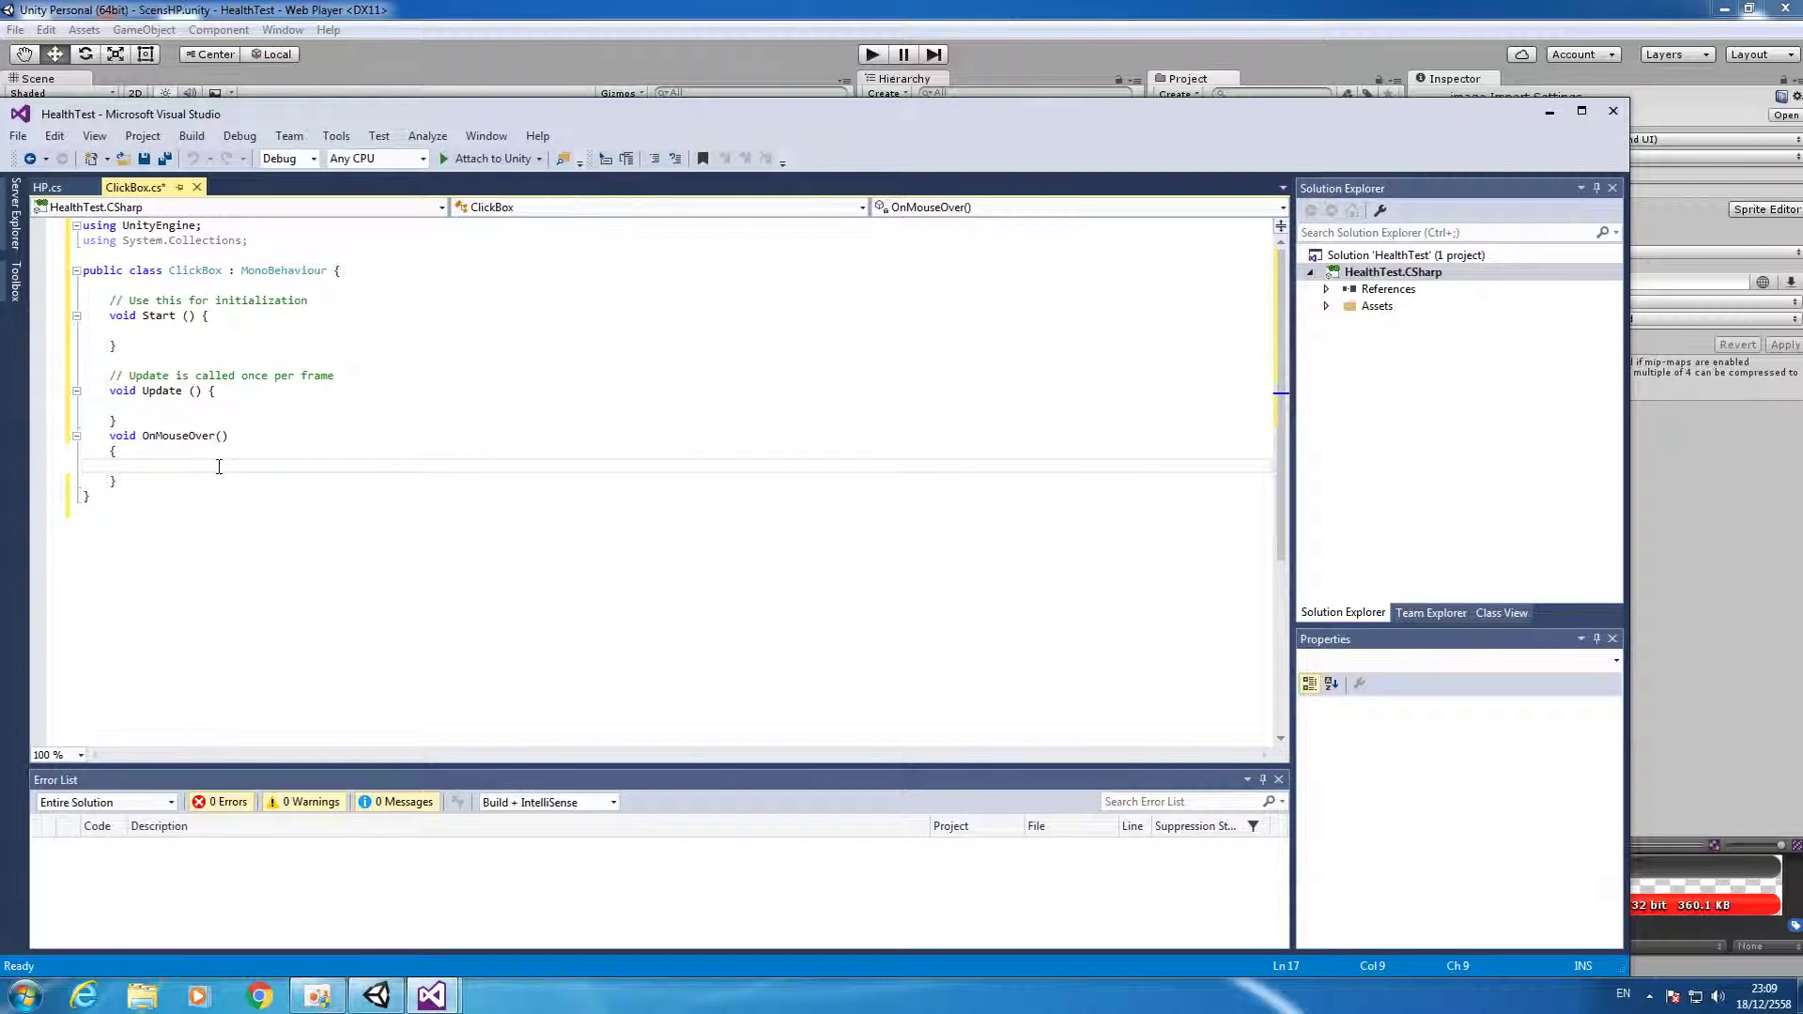
Write HP.thisHP.Health -= 1; in OnMouseOver and save the script.
text(HP.)
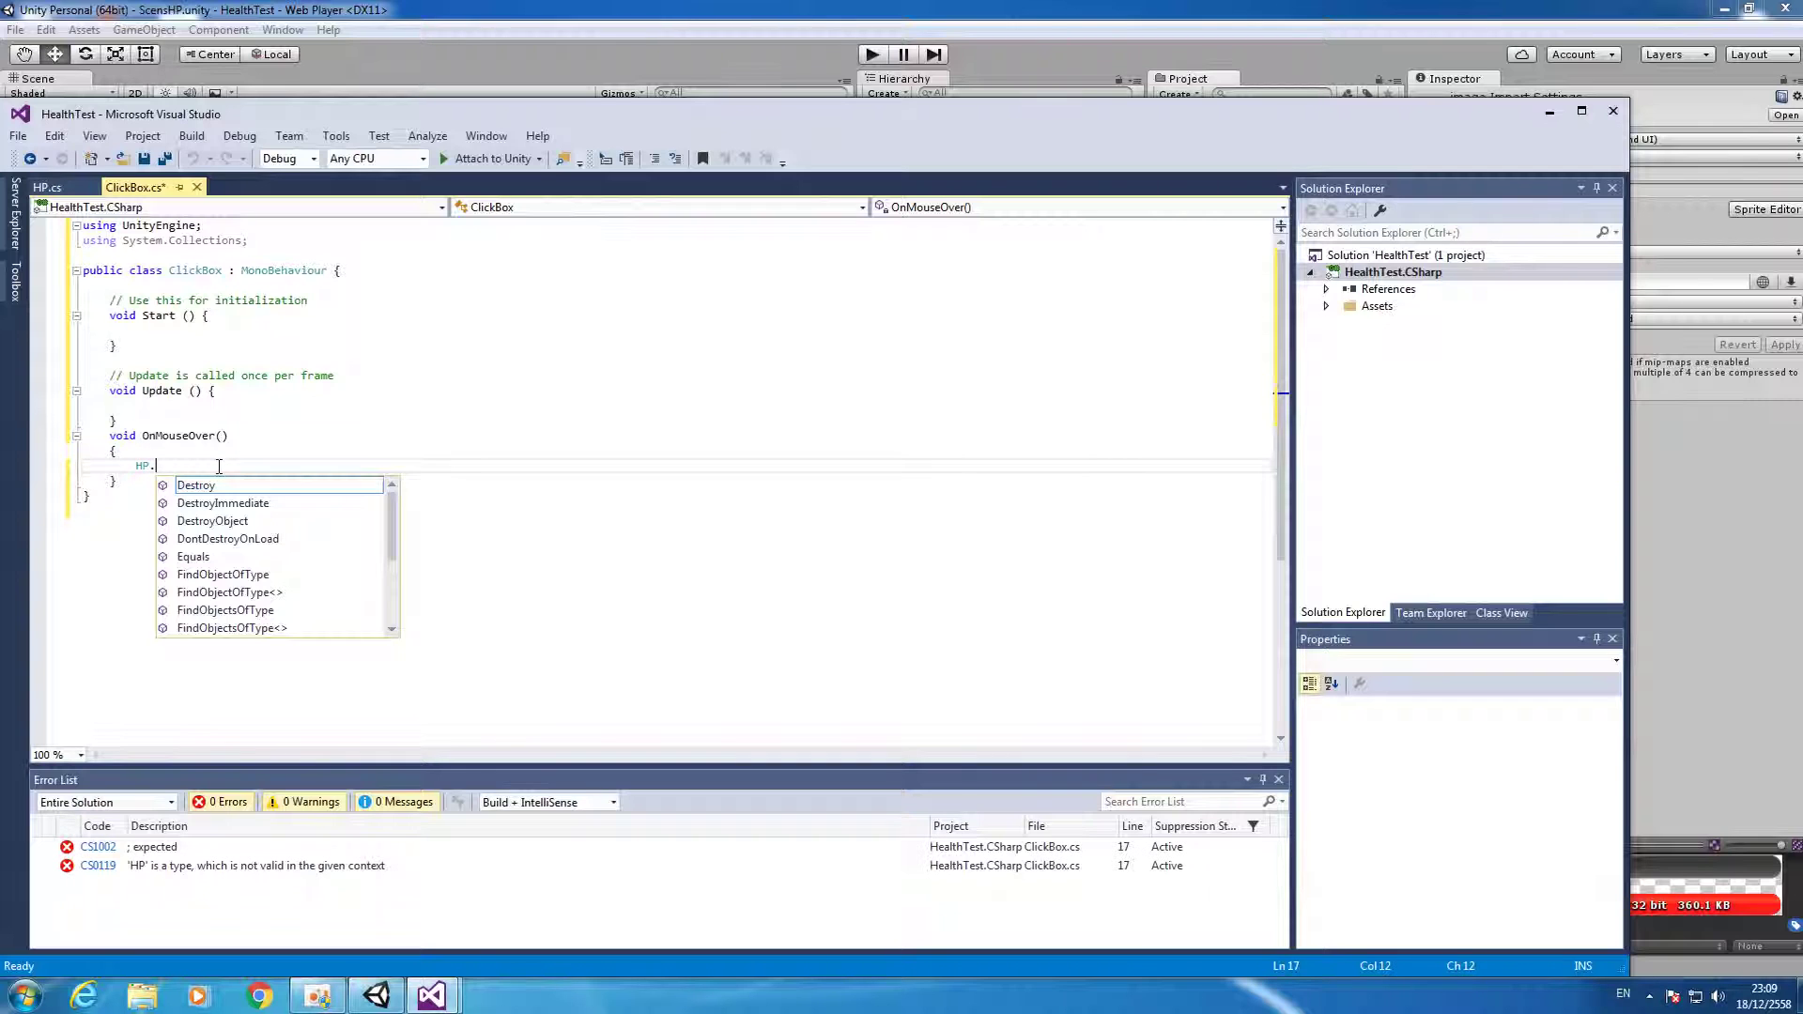
text(thi)
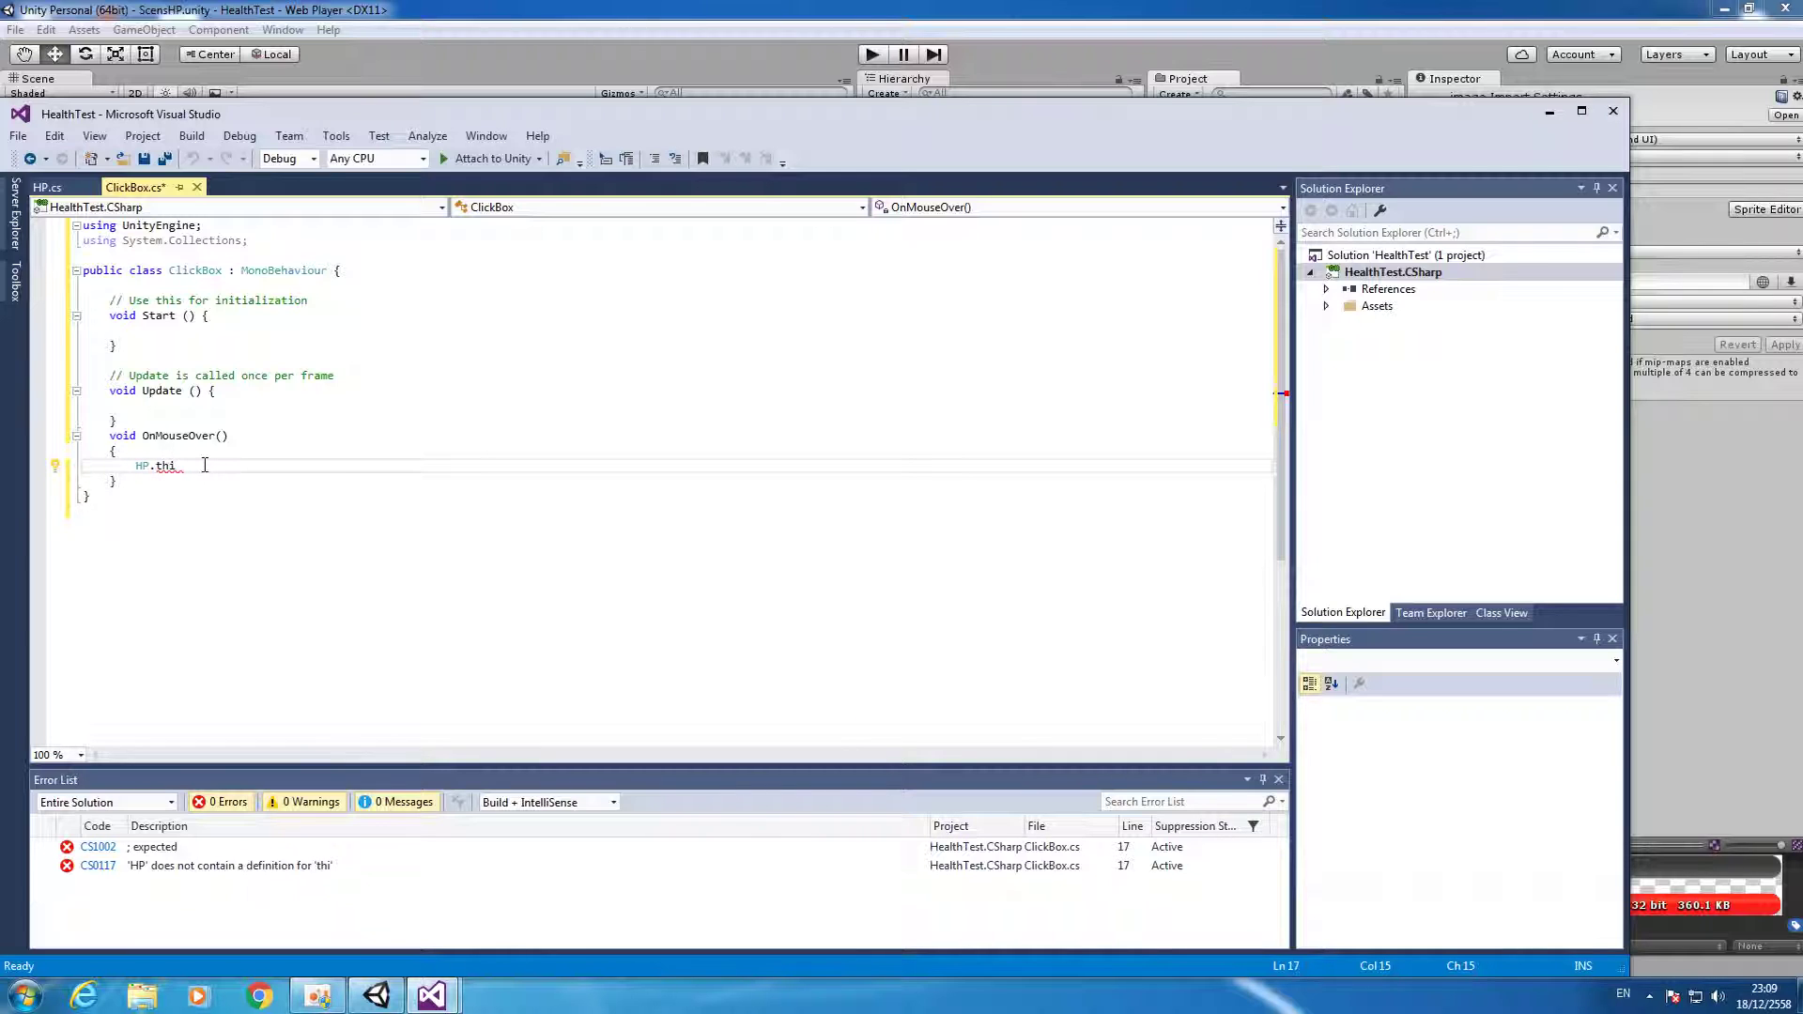
key(BackSpace)
key(BackSpace)
key(BackSpace)
text(sdf)
key(Escape)
key(BackSpace)
key(BackSpace)
key(BackSpace)
text(HP)
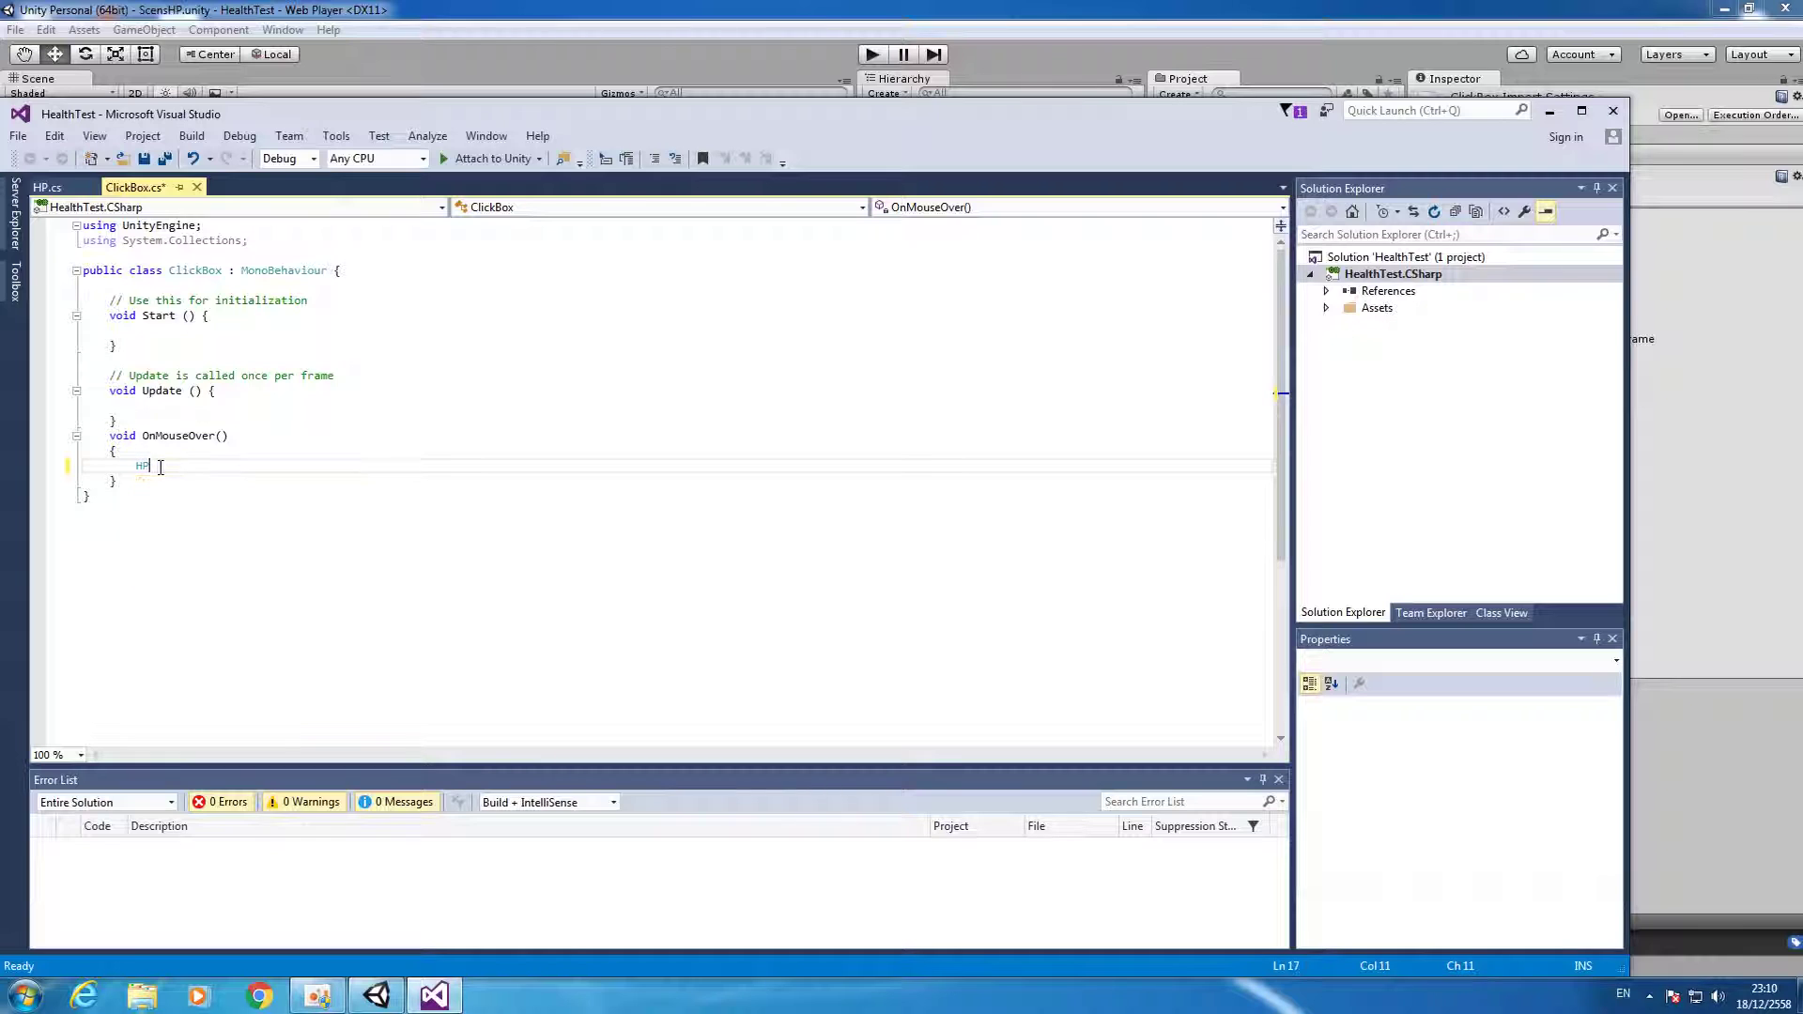
text(.)
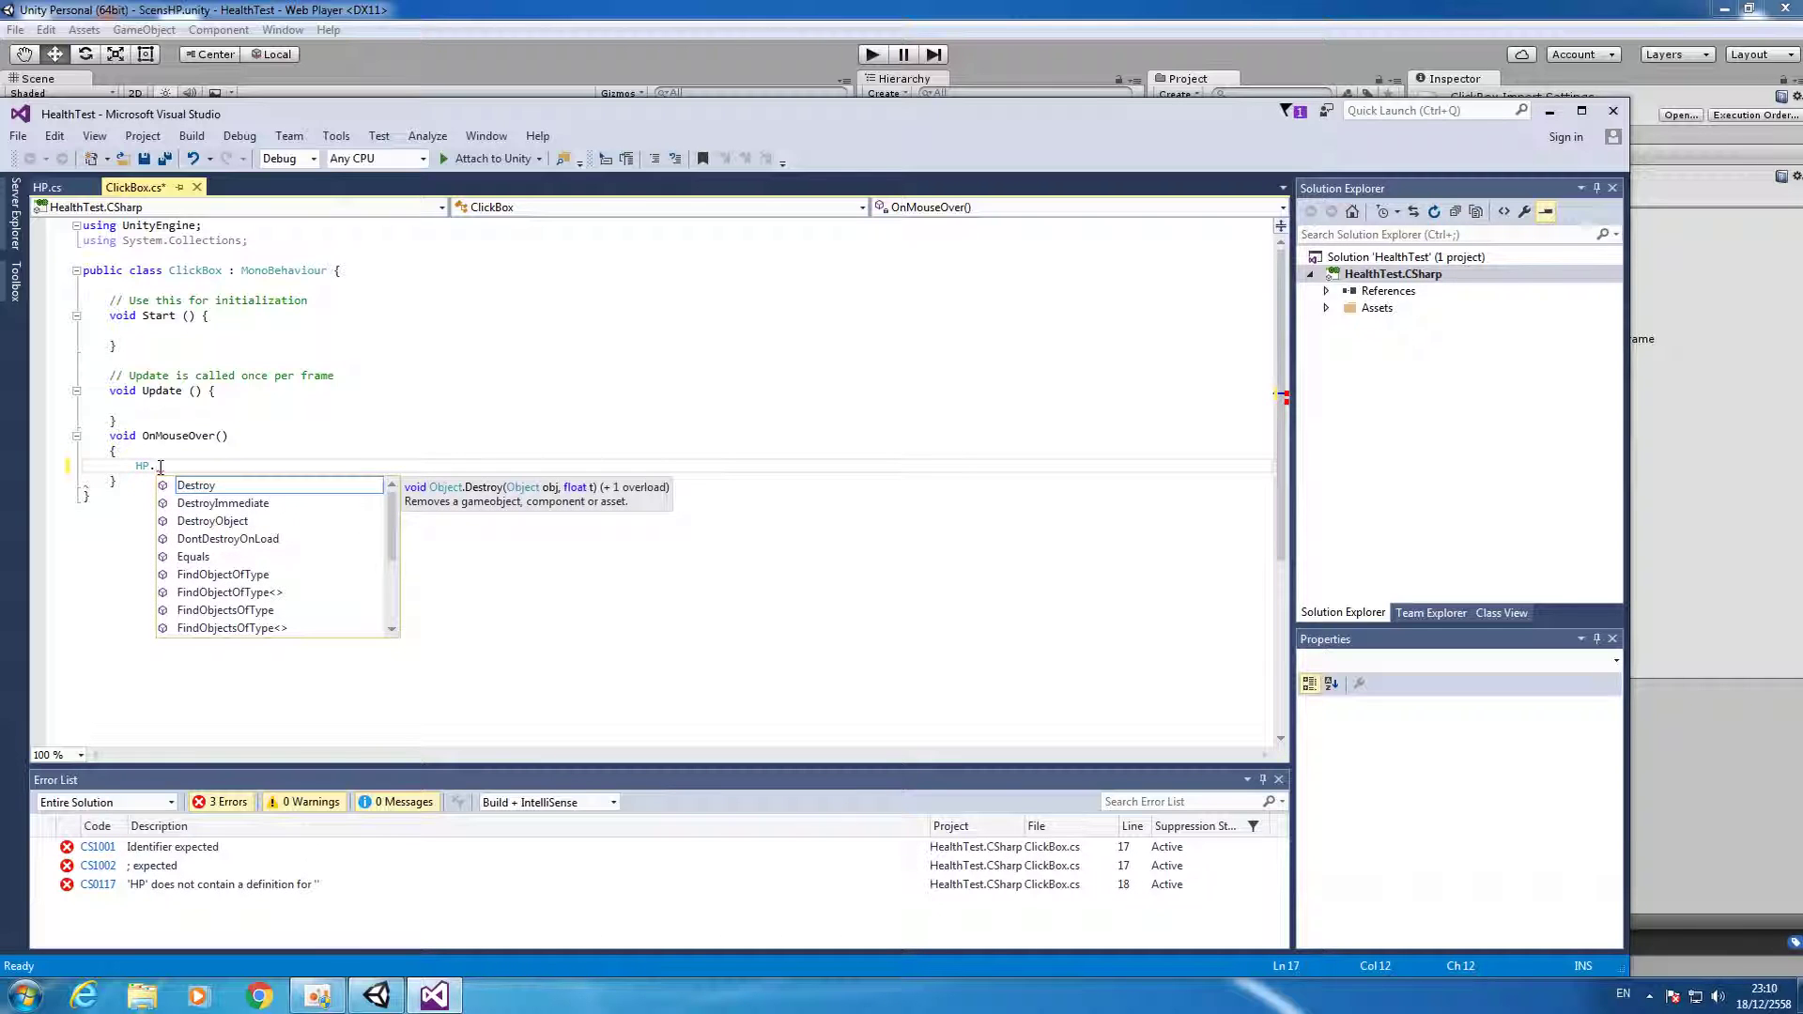
text(thisHP)
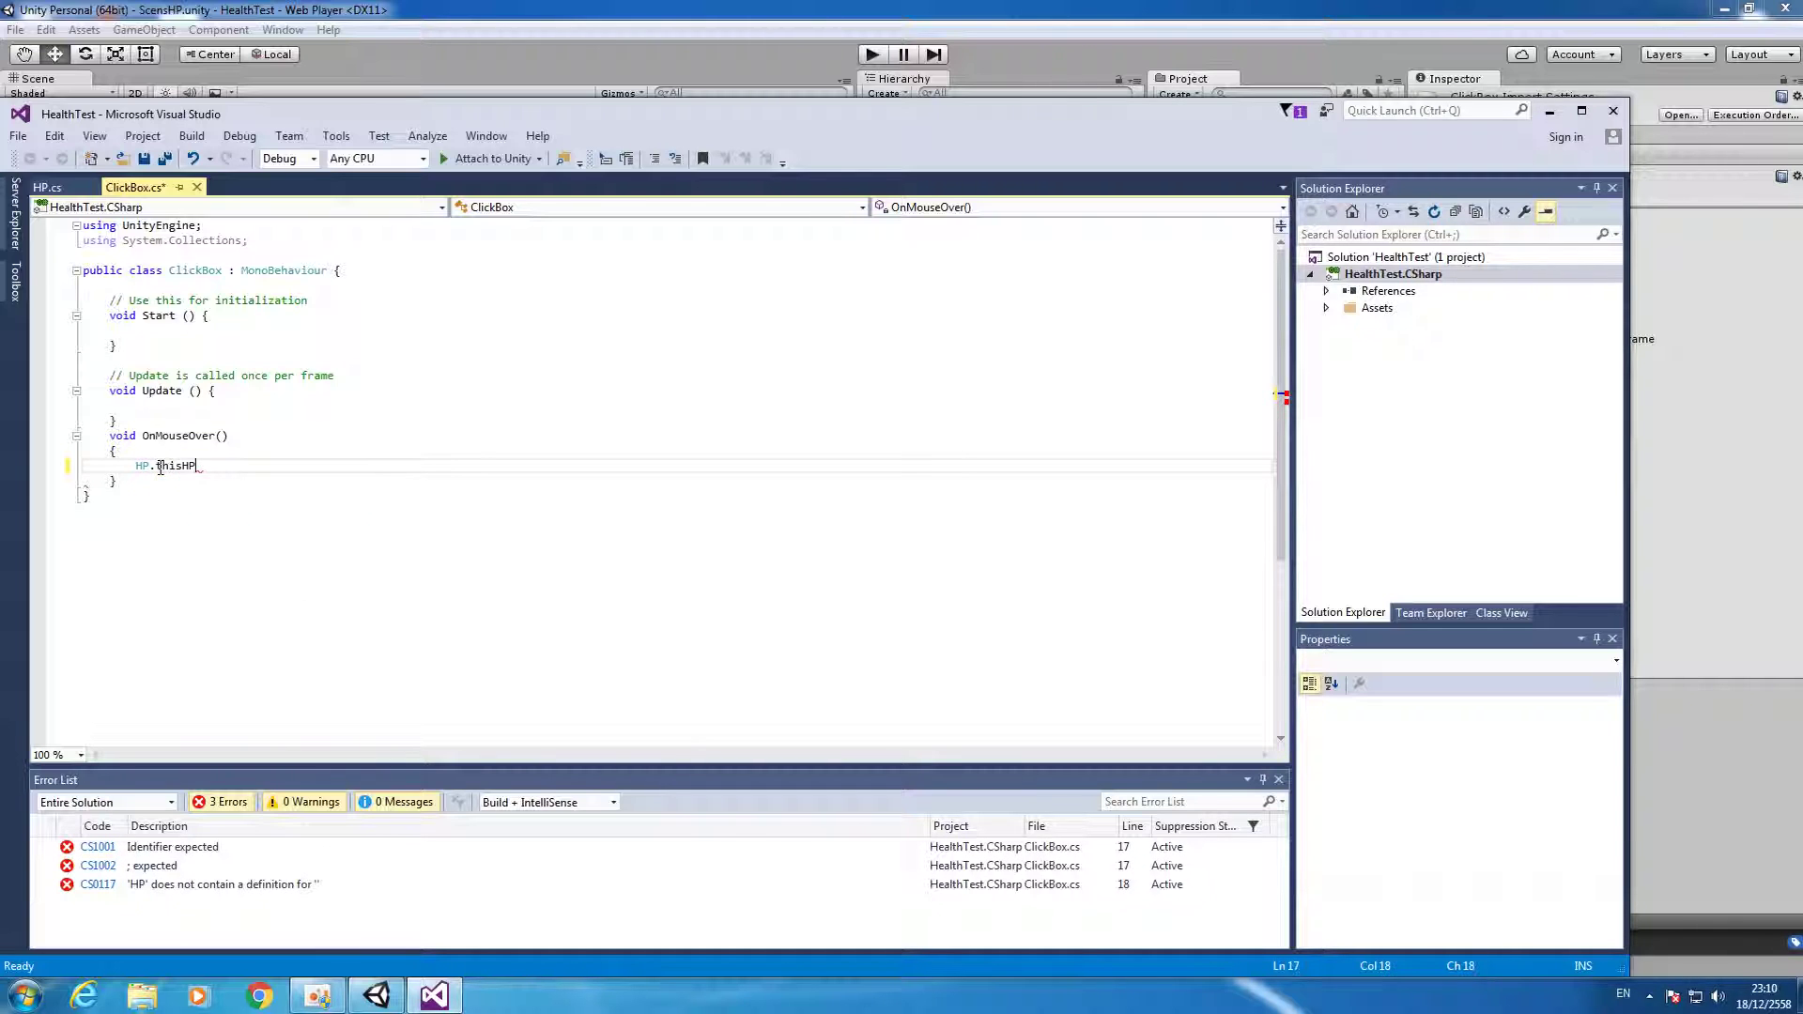
text(.Health )
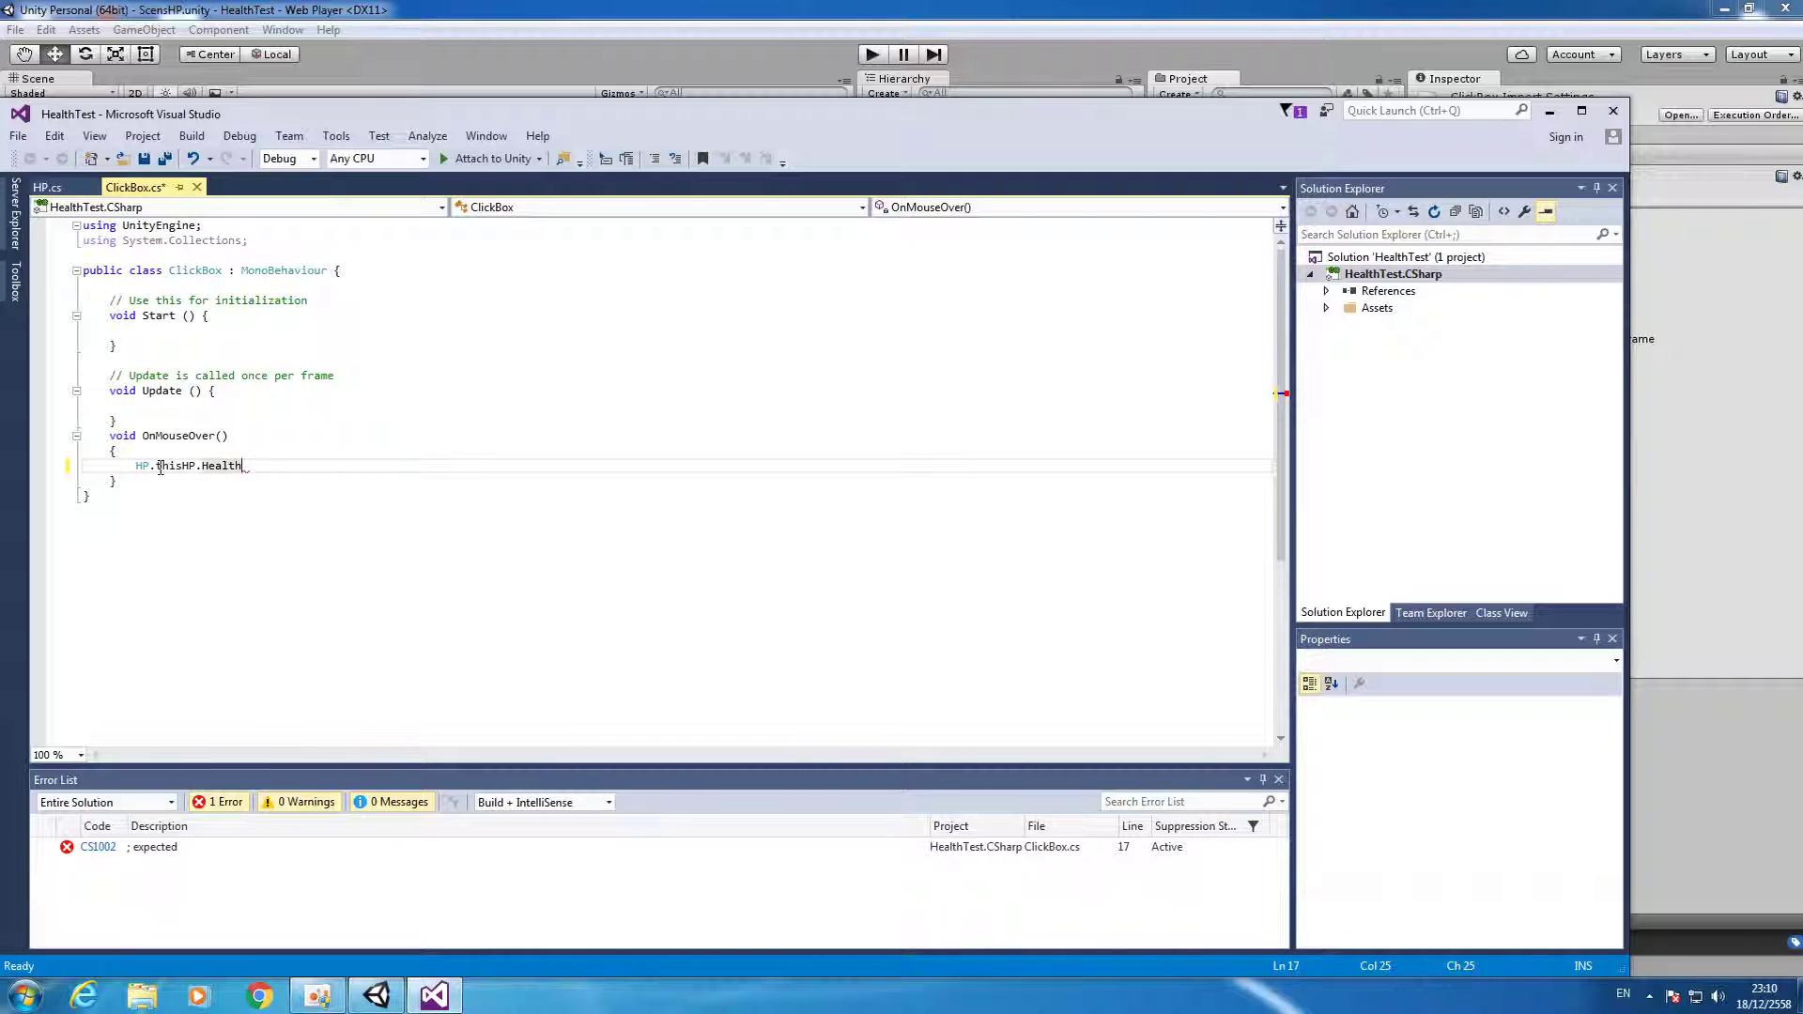
text(-= 1)
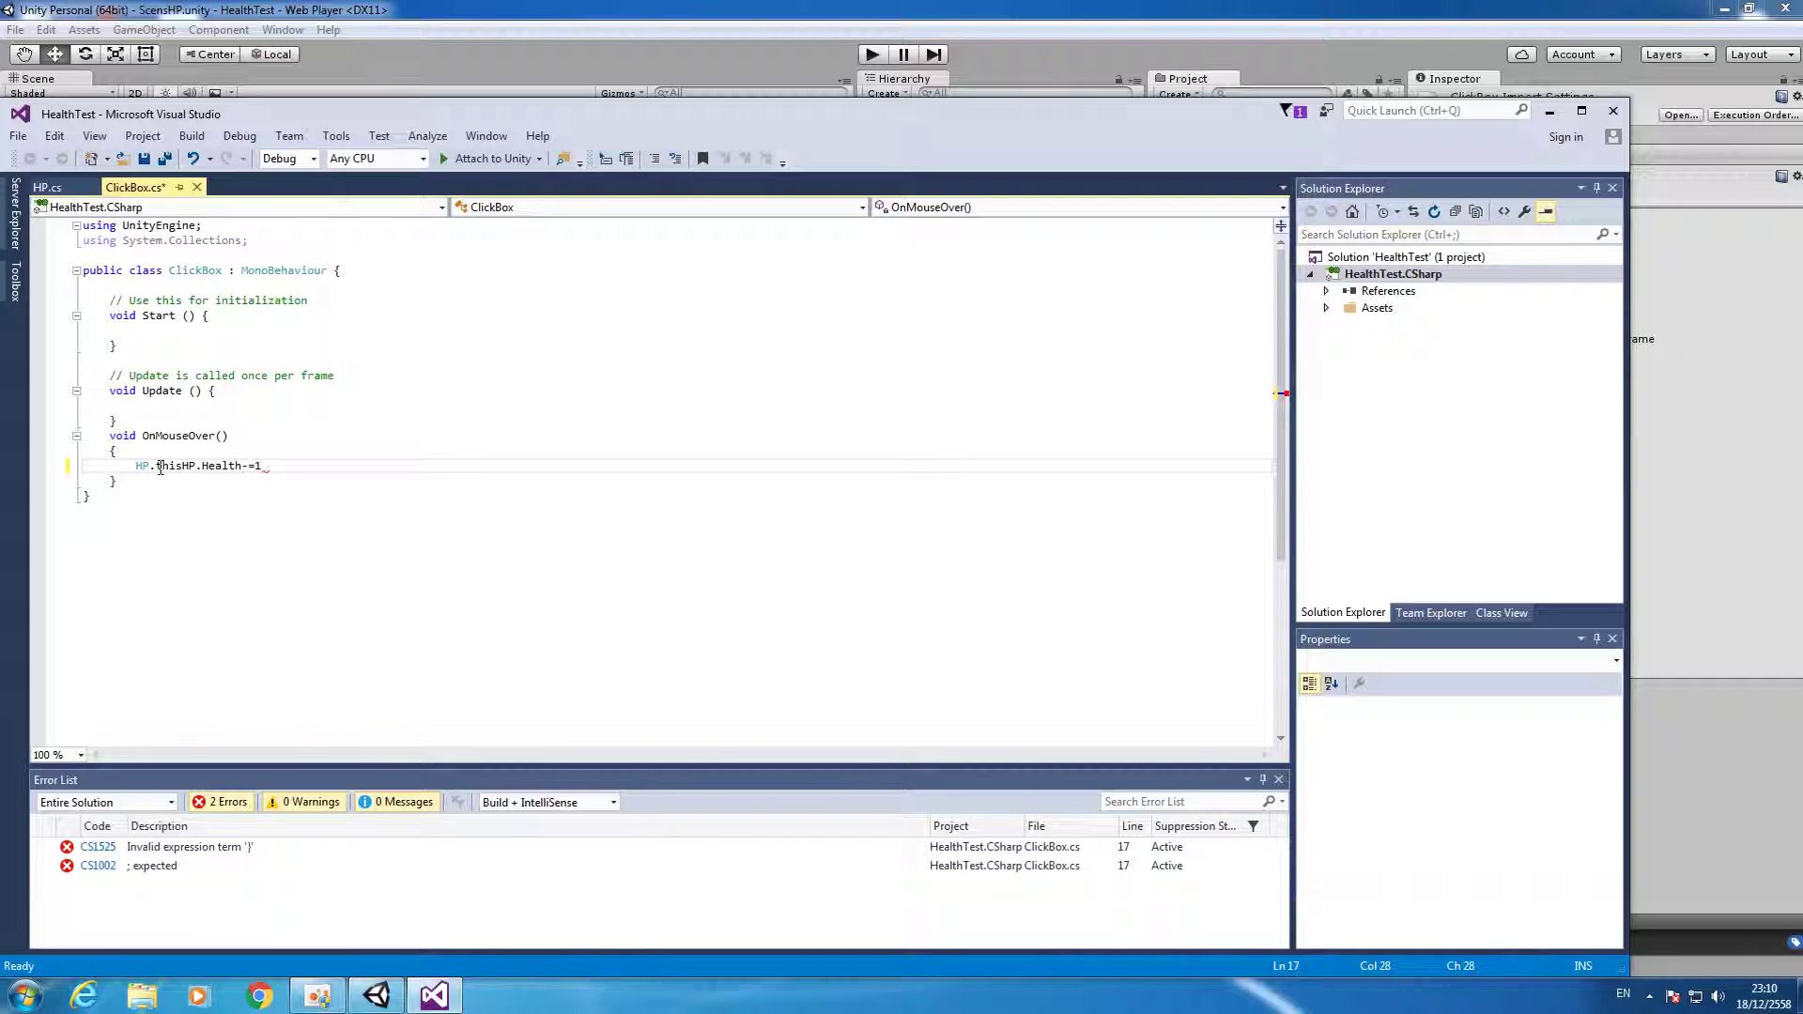
text(;)
key(ctrl+s)
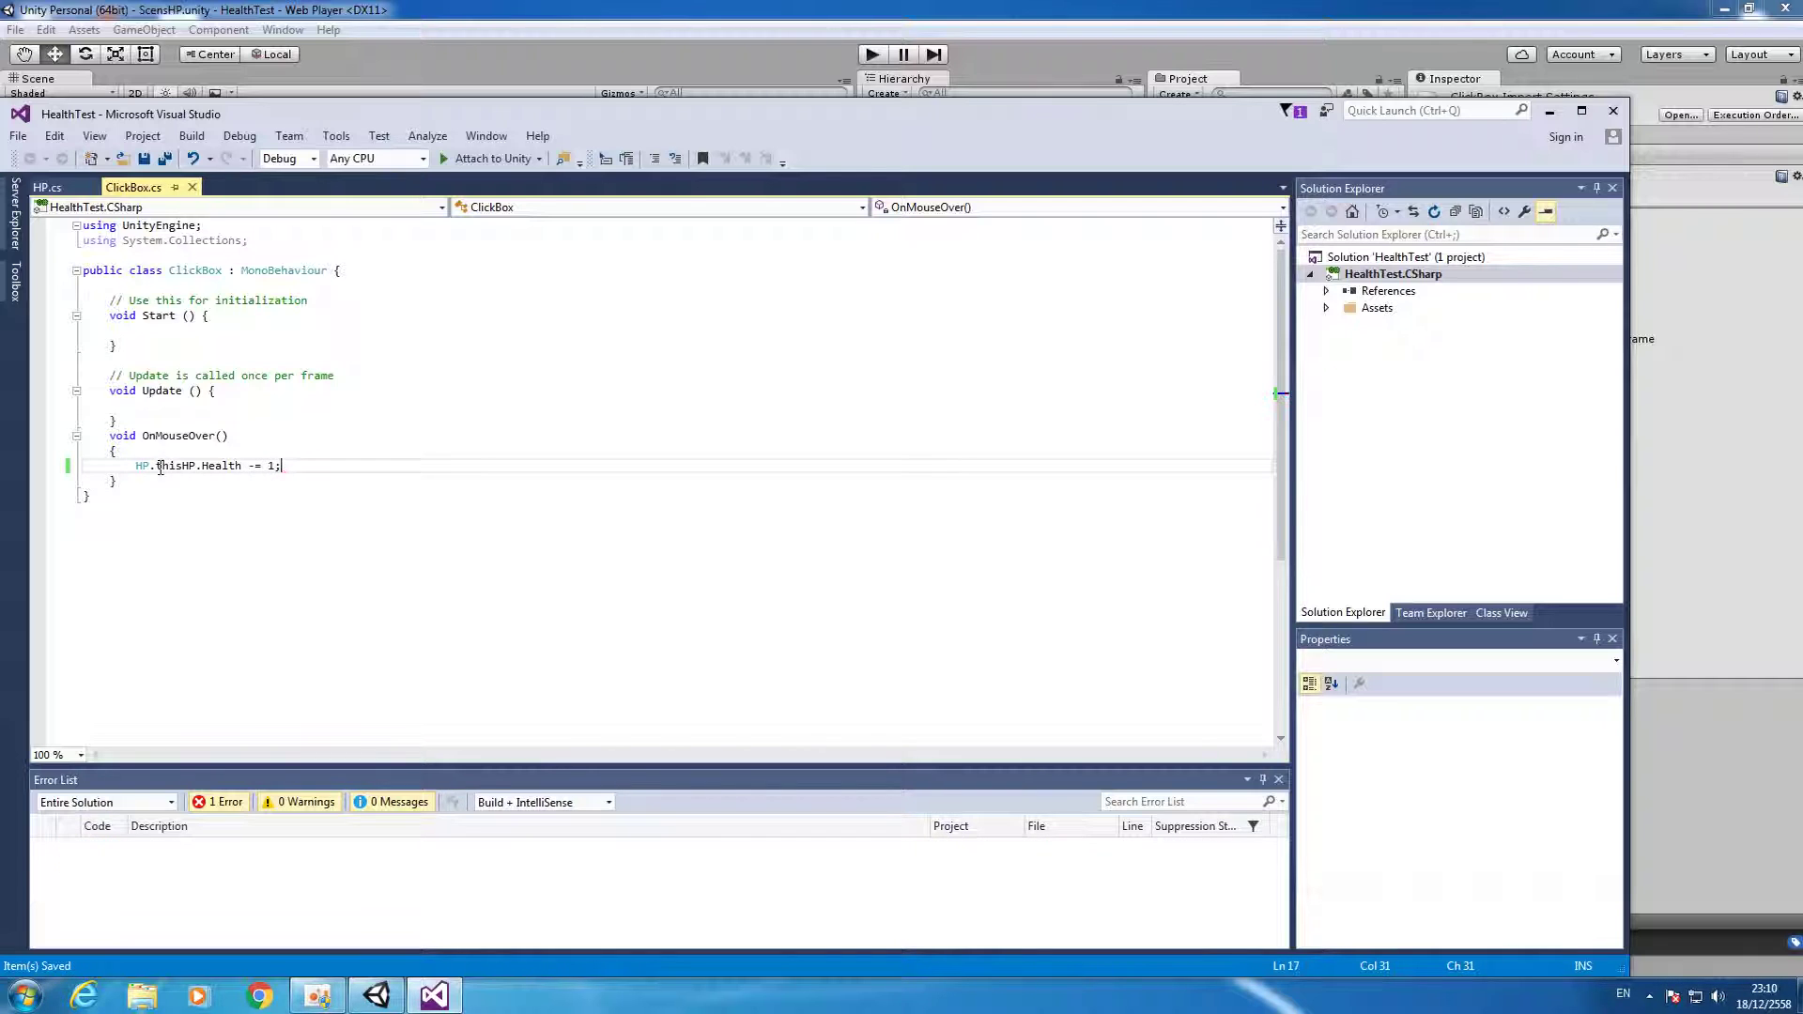
Add Debug.Log(HP.thisHP.Health); below it, then return to Unity and start play.
key(Return)
text(debug.lo)
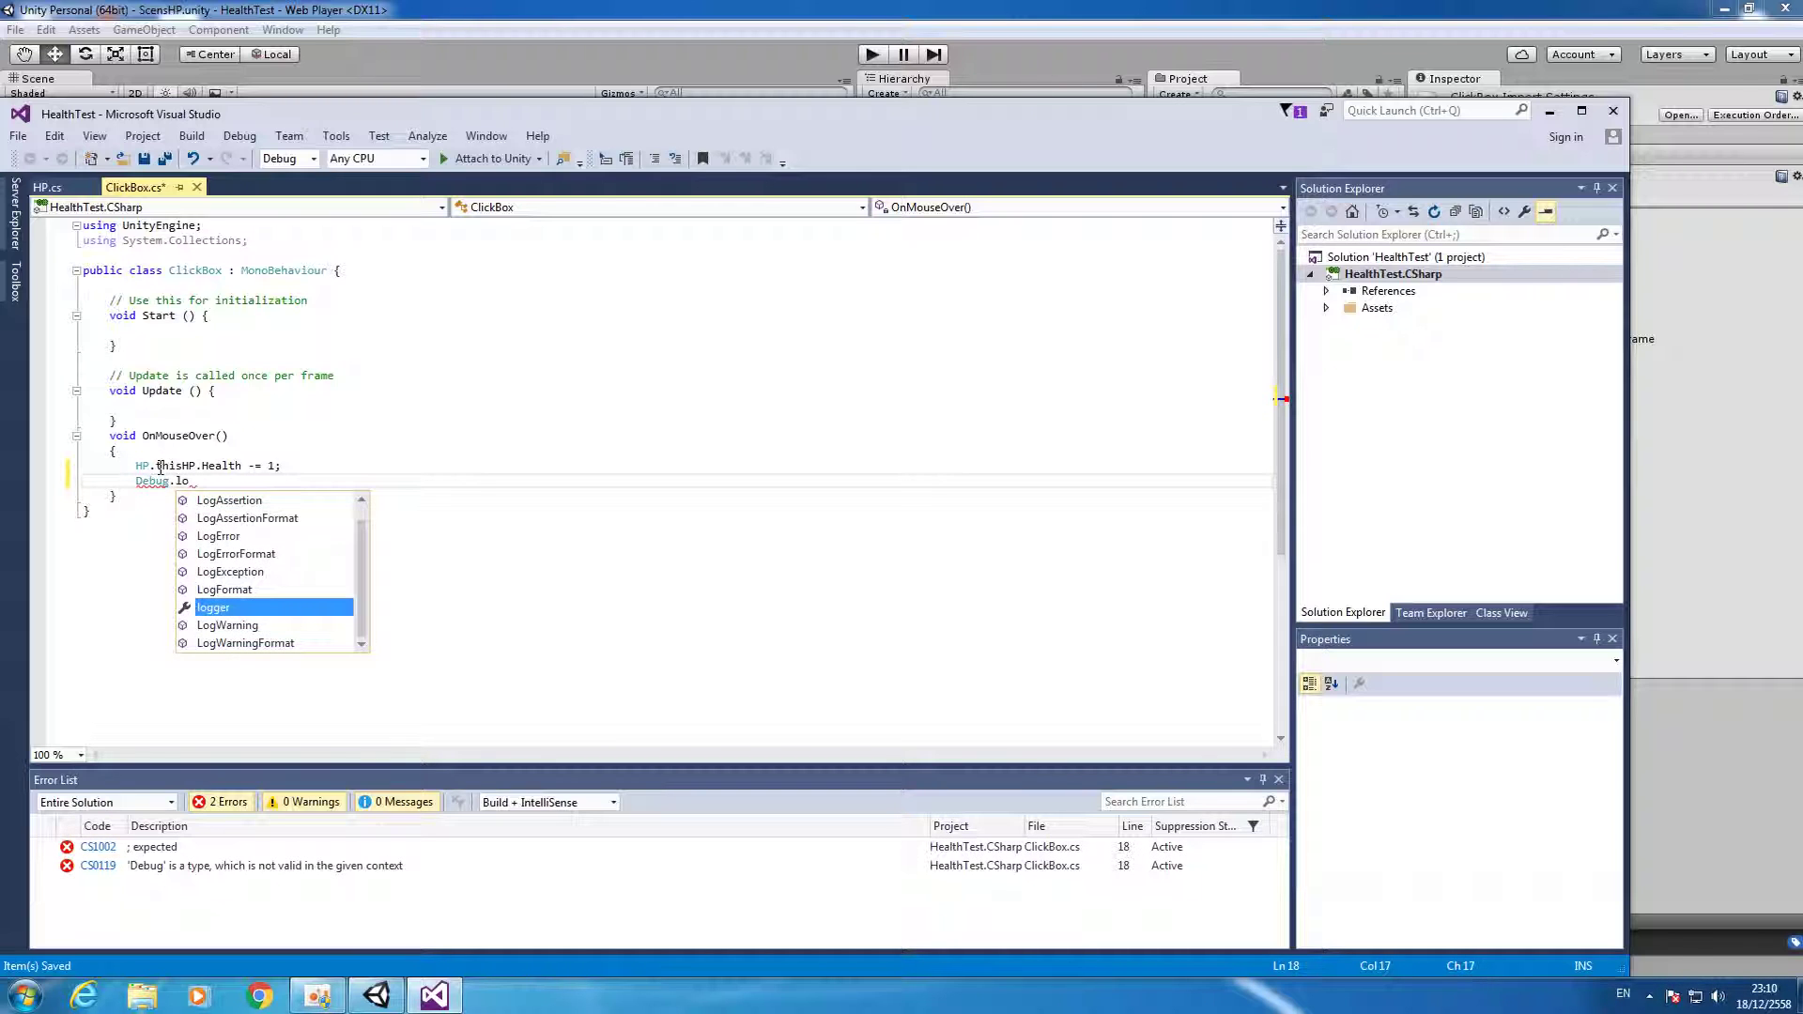
text(g)
key(Return)
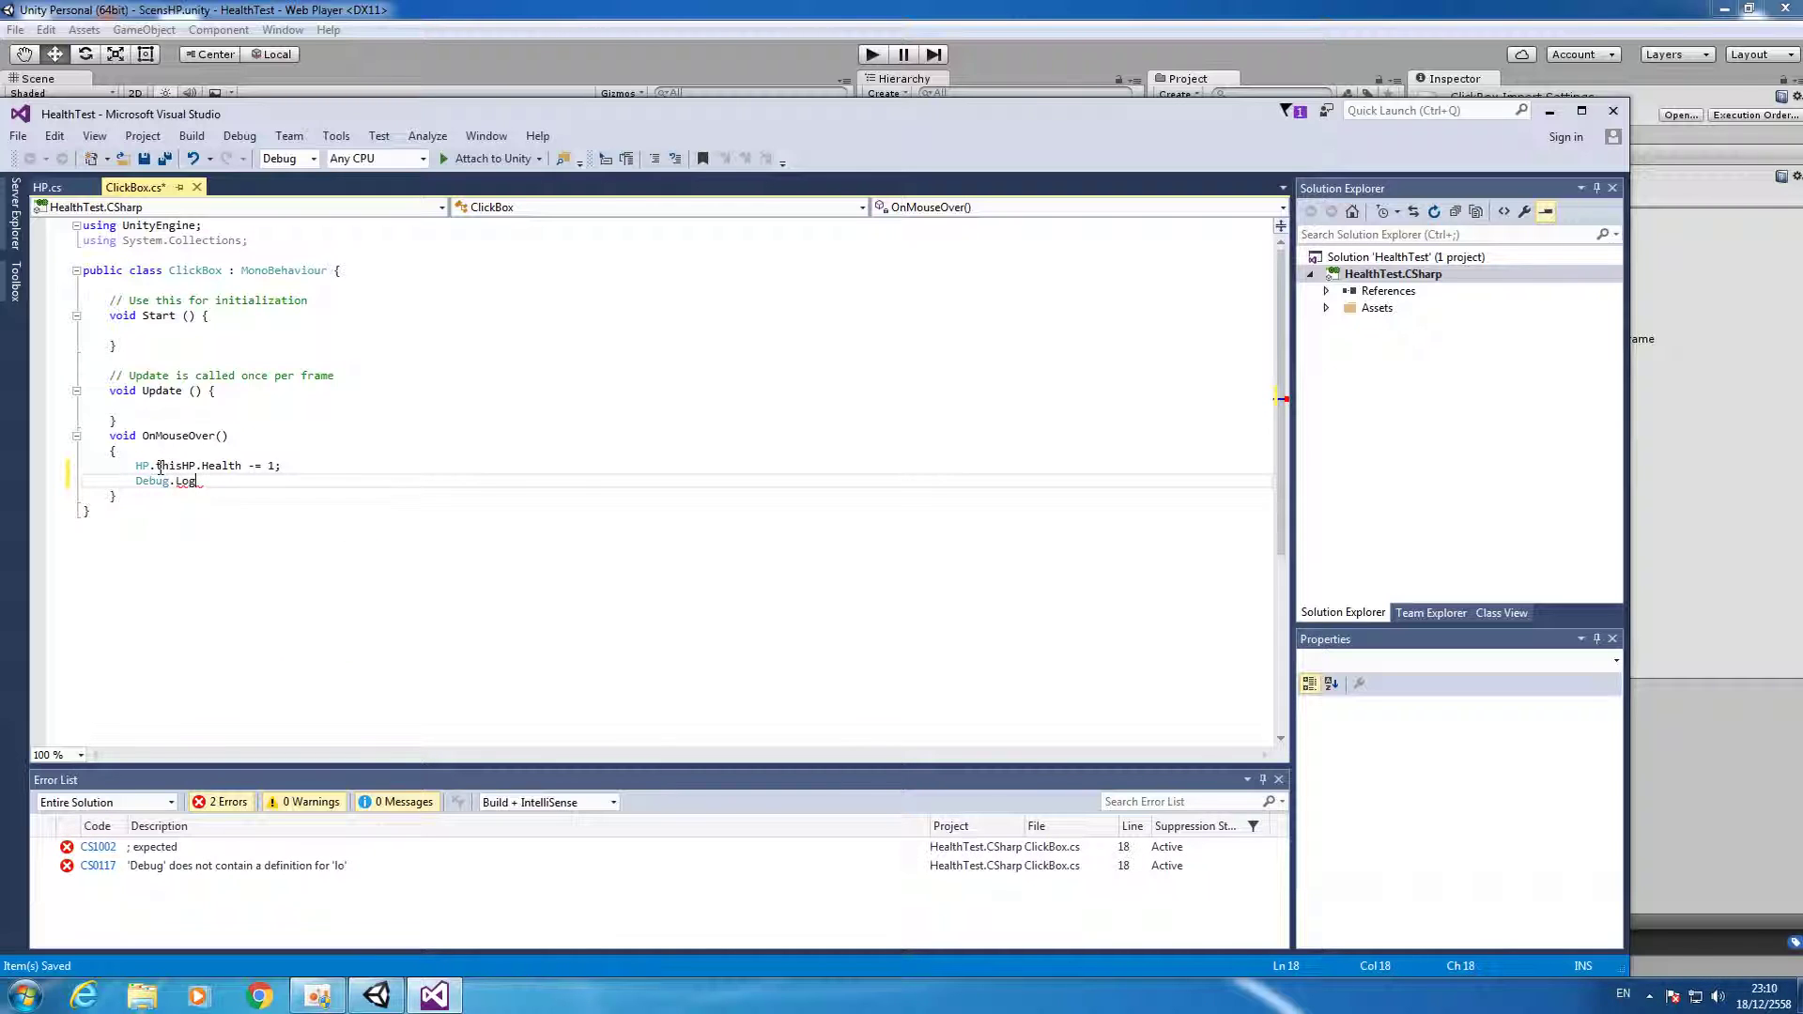
text(();)
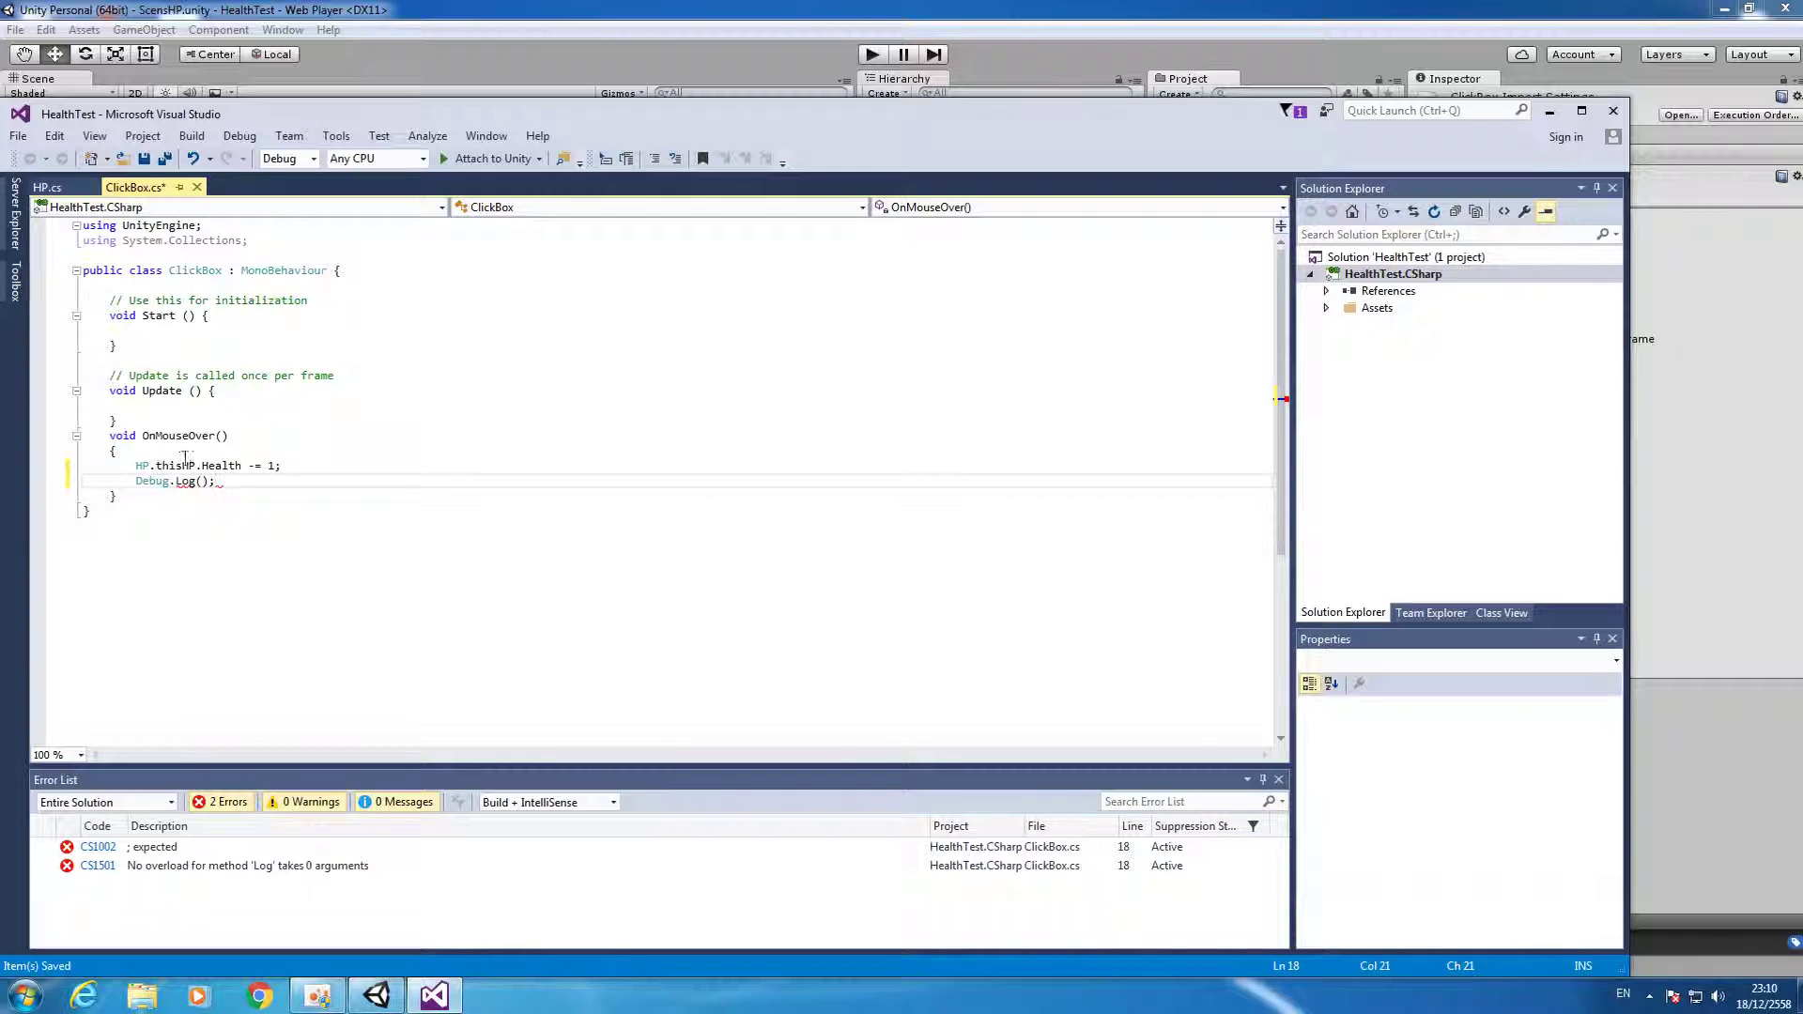
click(173, 466)
drag(133, 465, 243, 466)
key(ctrl+c)
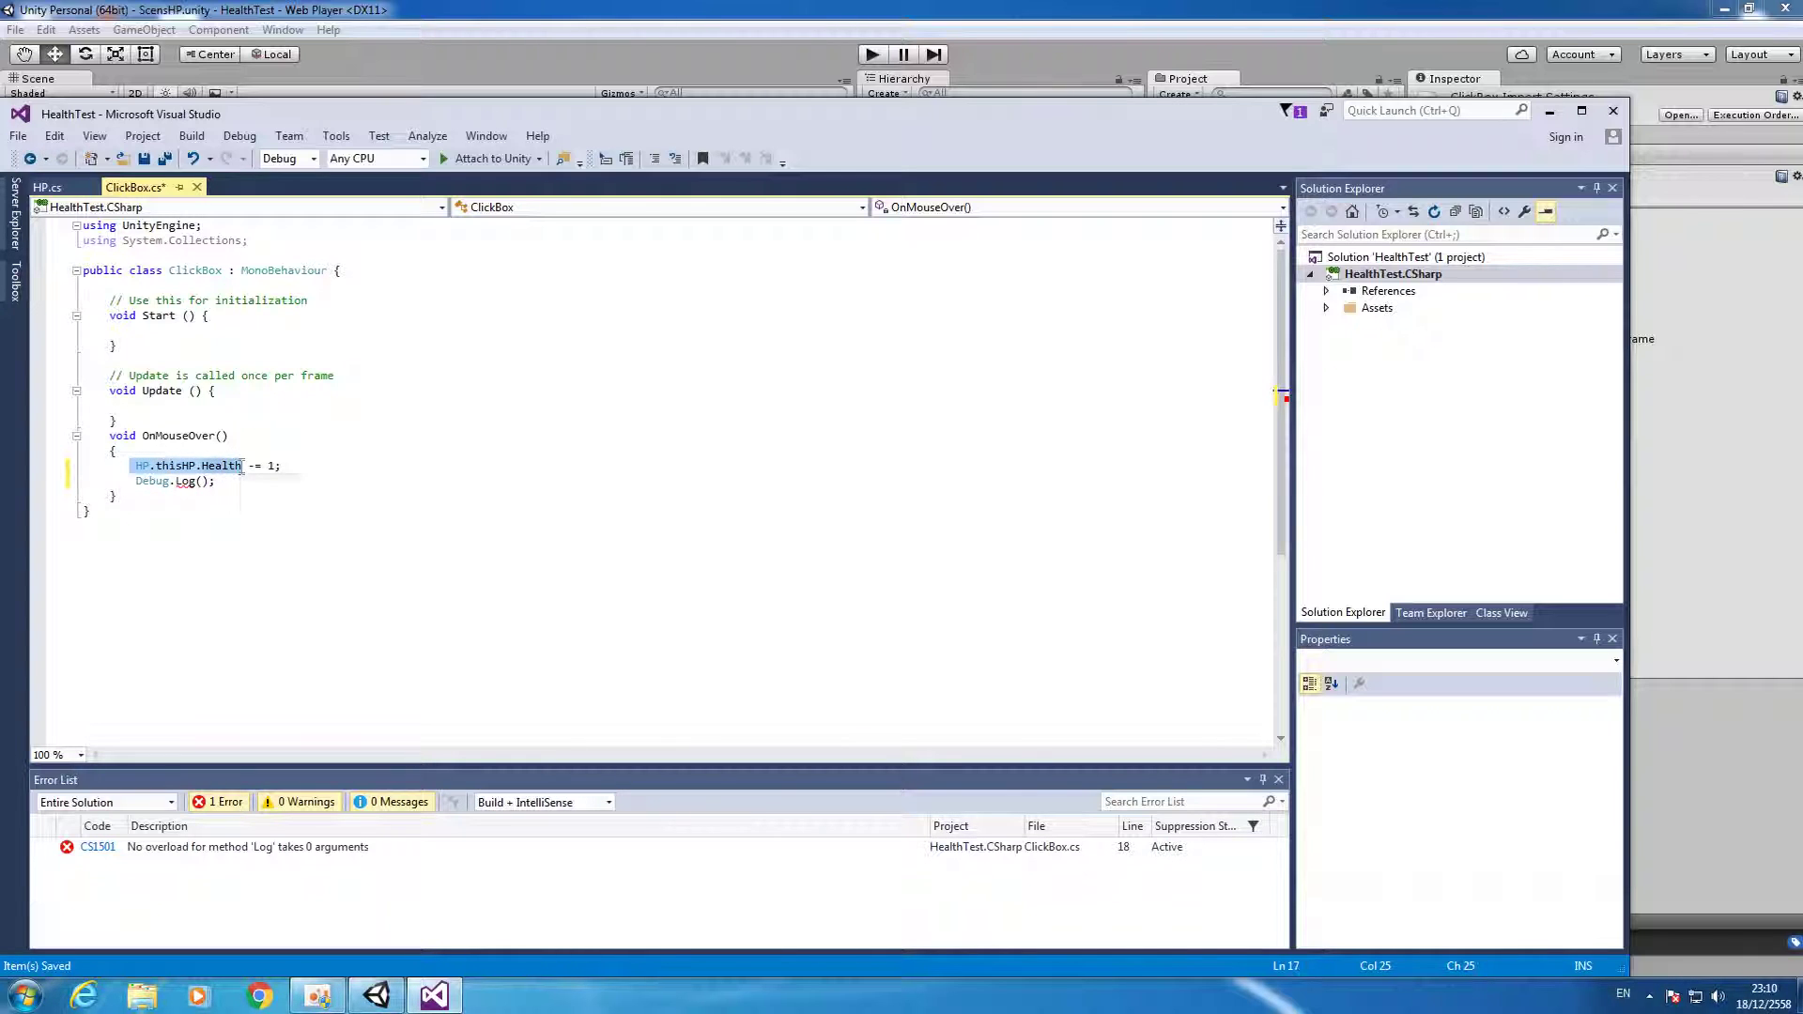
click(207, 481)
key(ctrl+v)
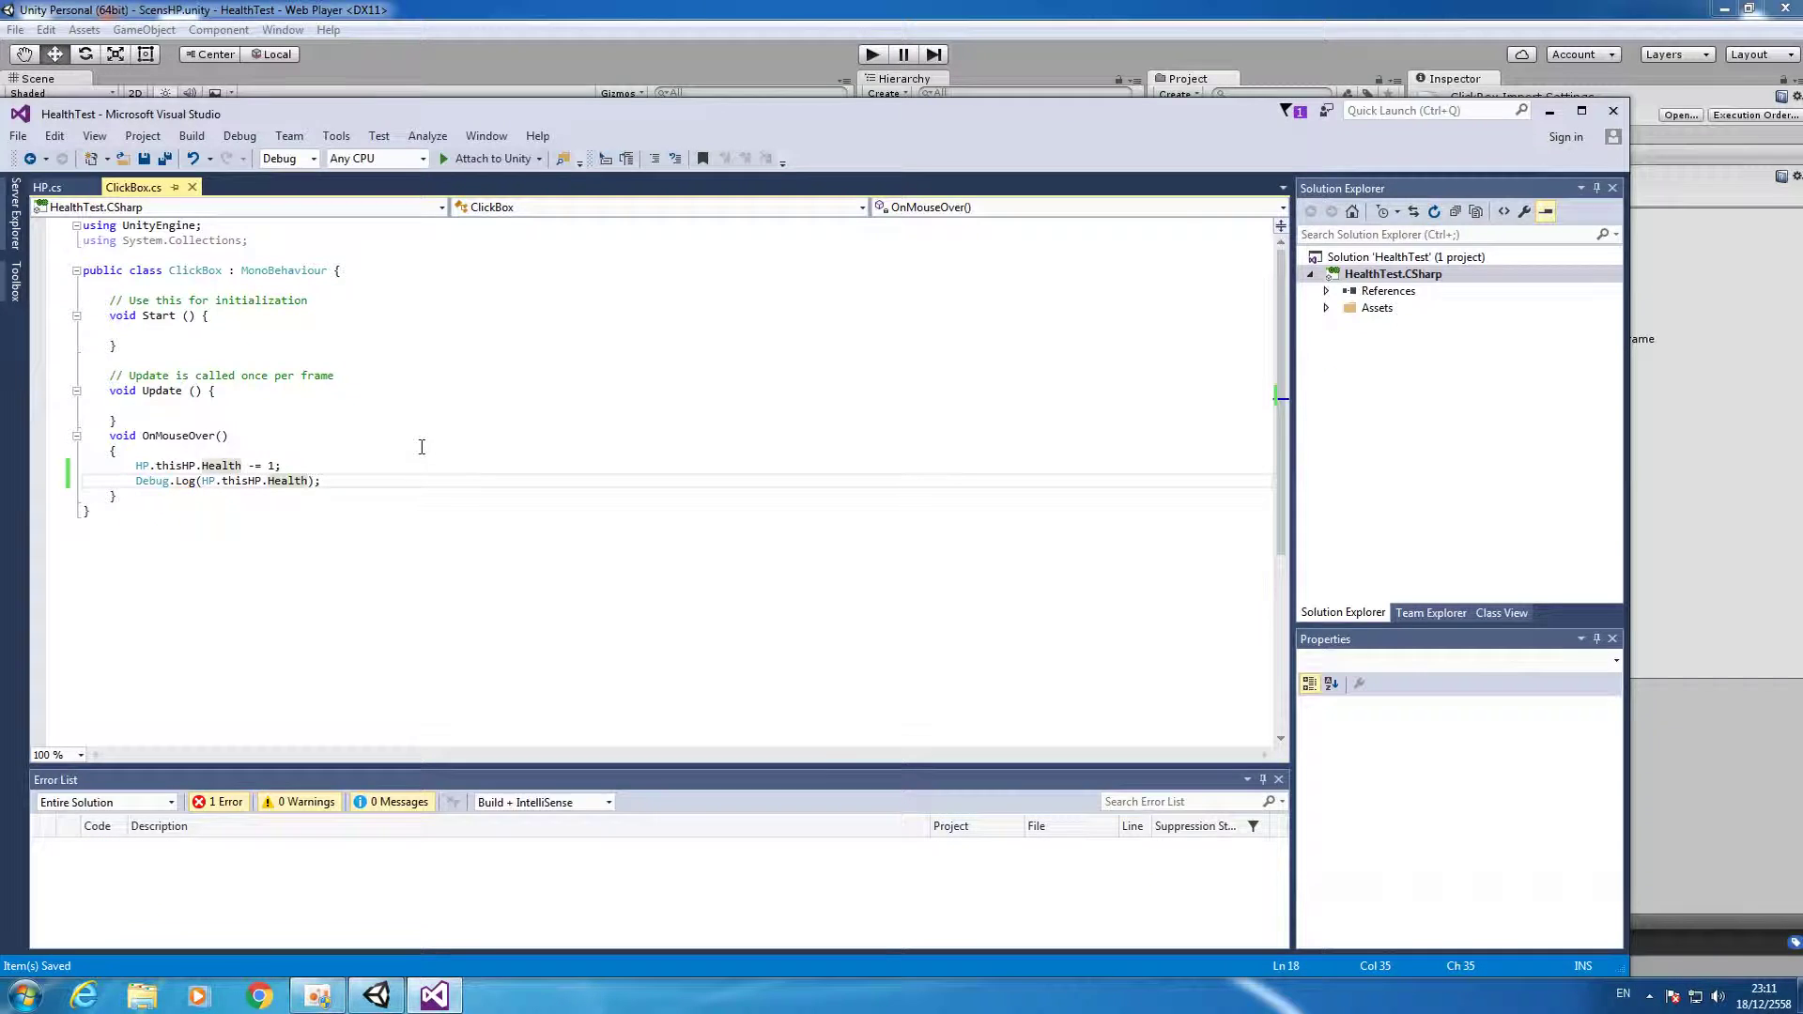
key(alt+Tab)
click(872, 53)
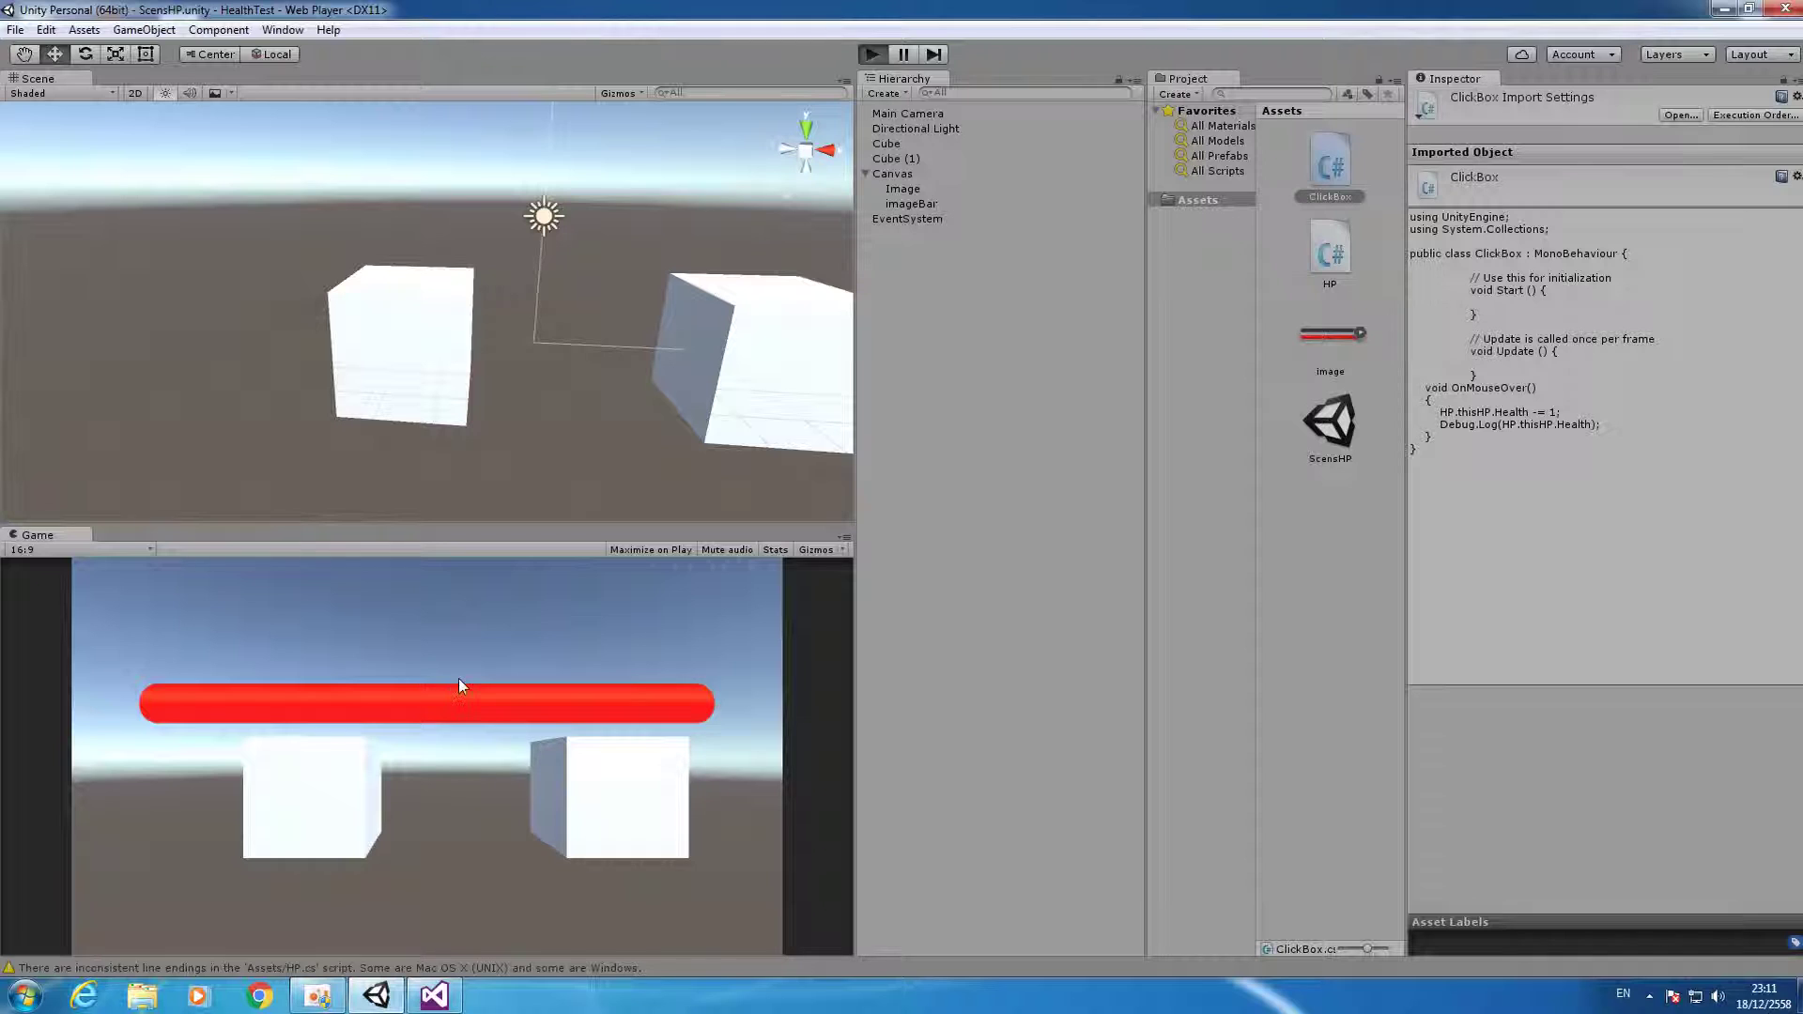
Hover a cube and watch the Console log Health dropping to -90, then stop play.
mouse_move(310, 798)
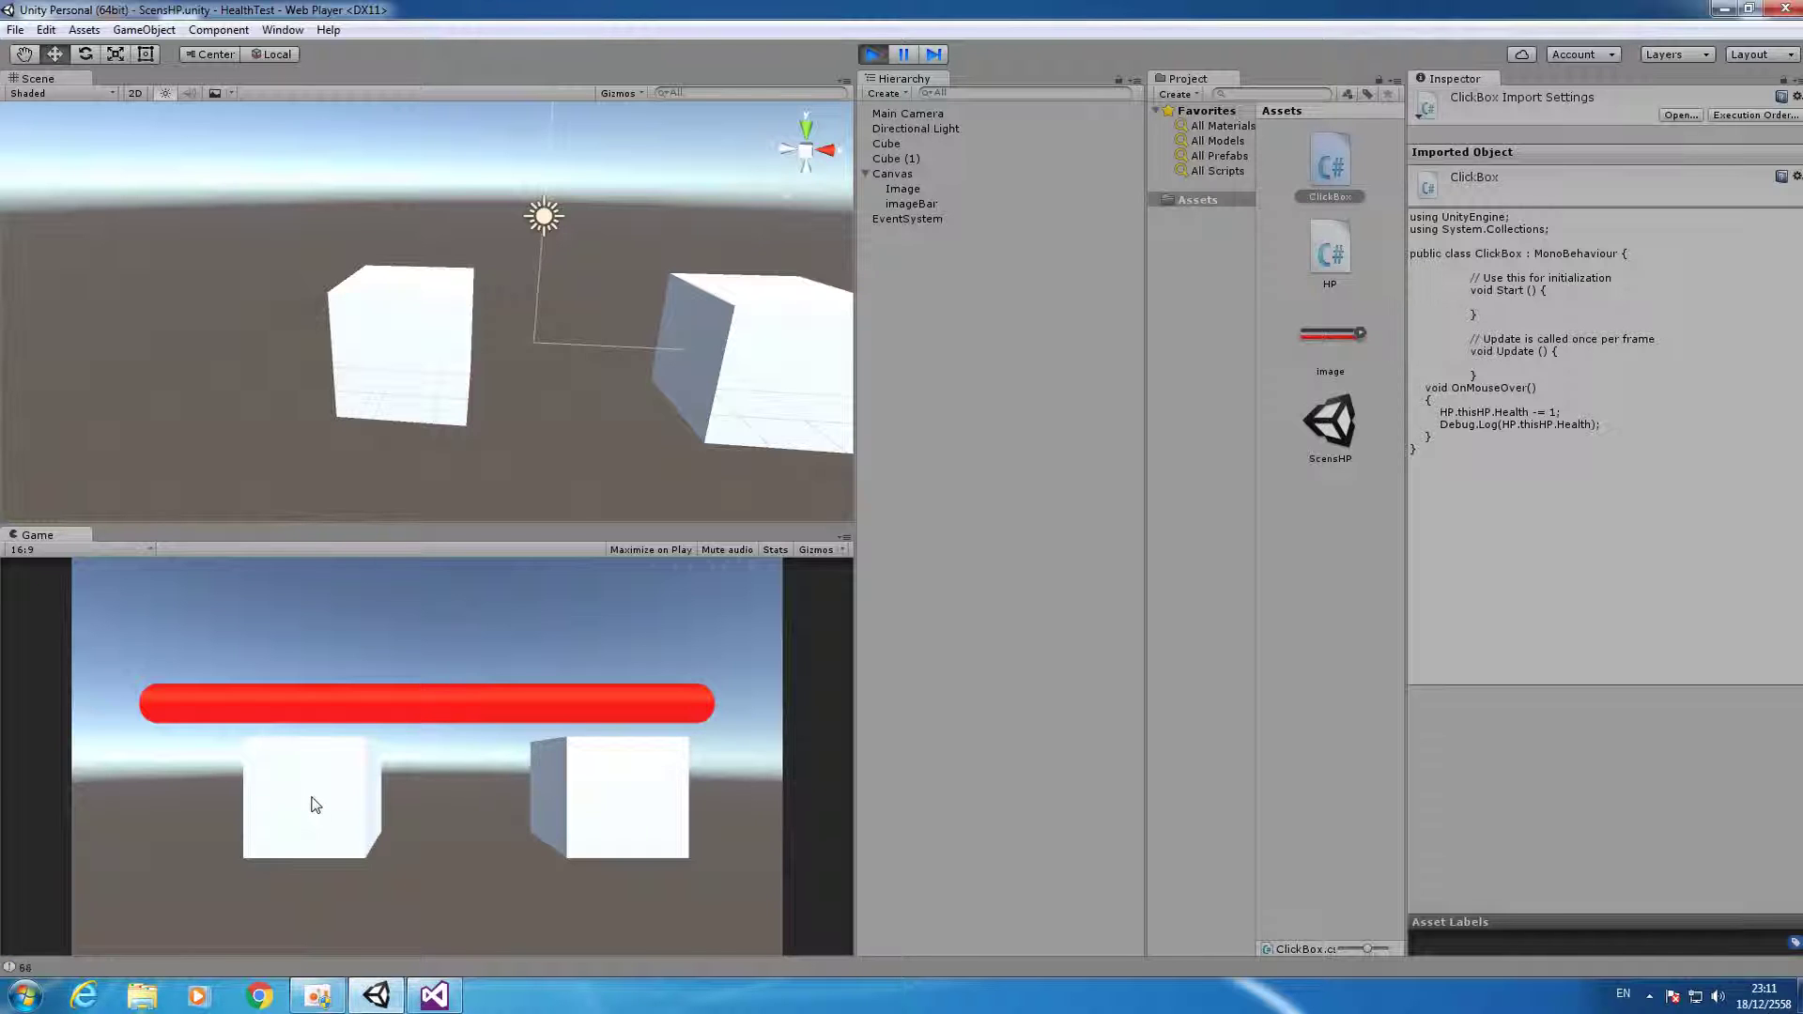
click(17, 967)
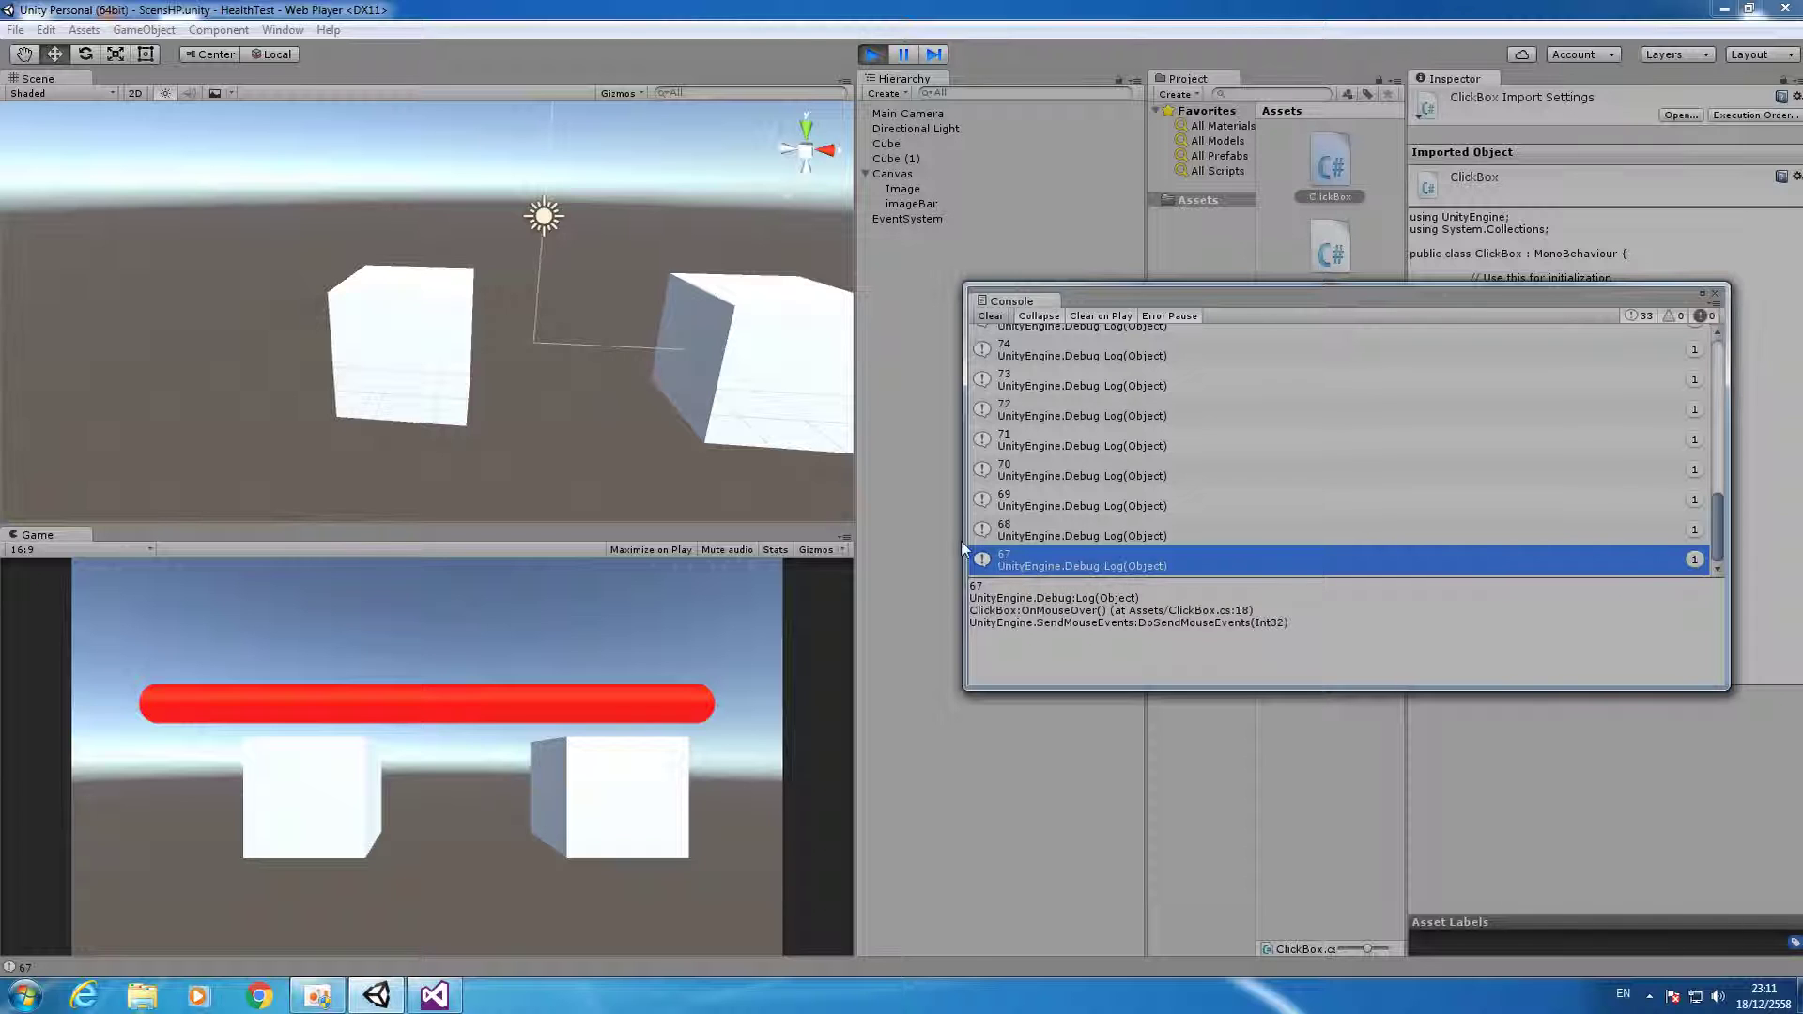
click(349, 690)
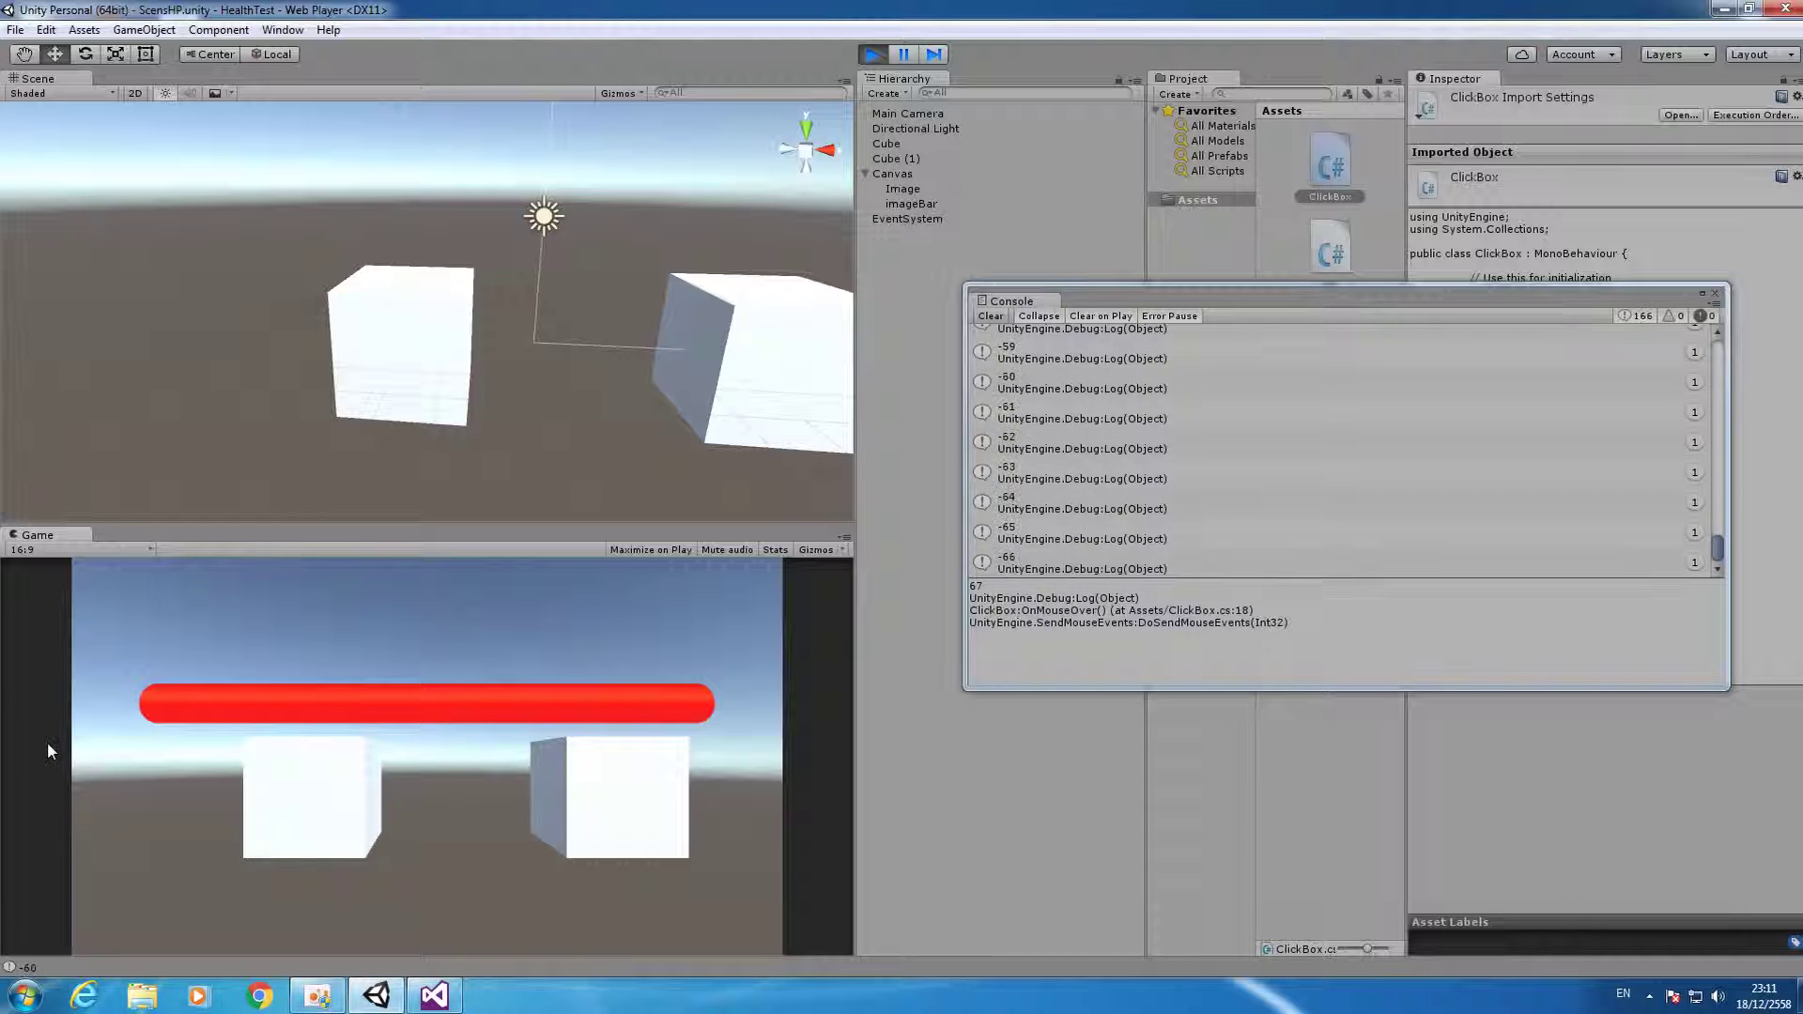
click(869, 60)
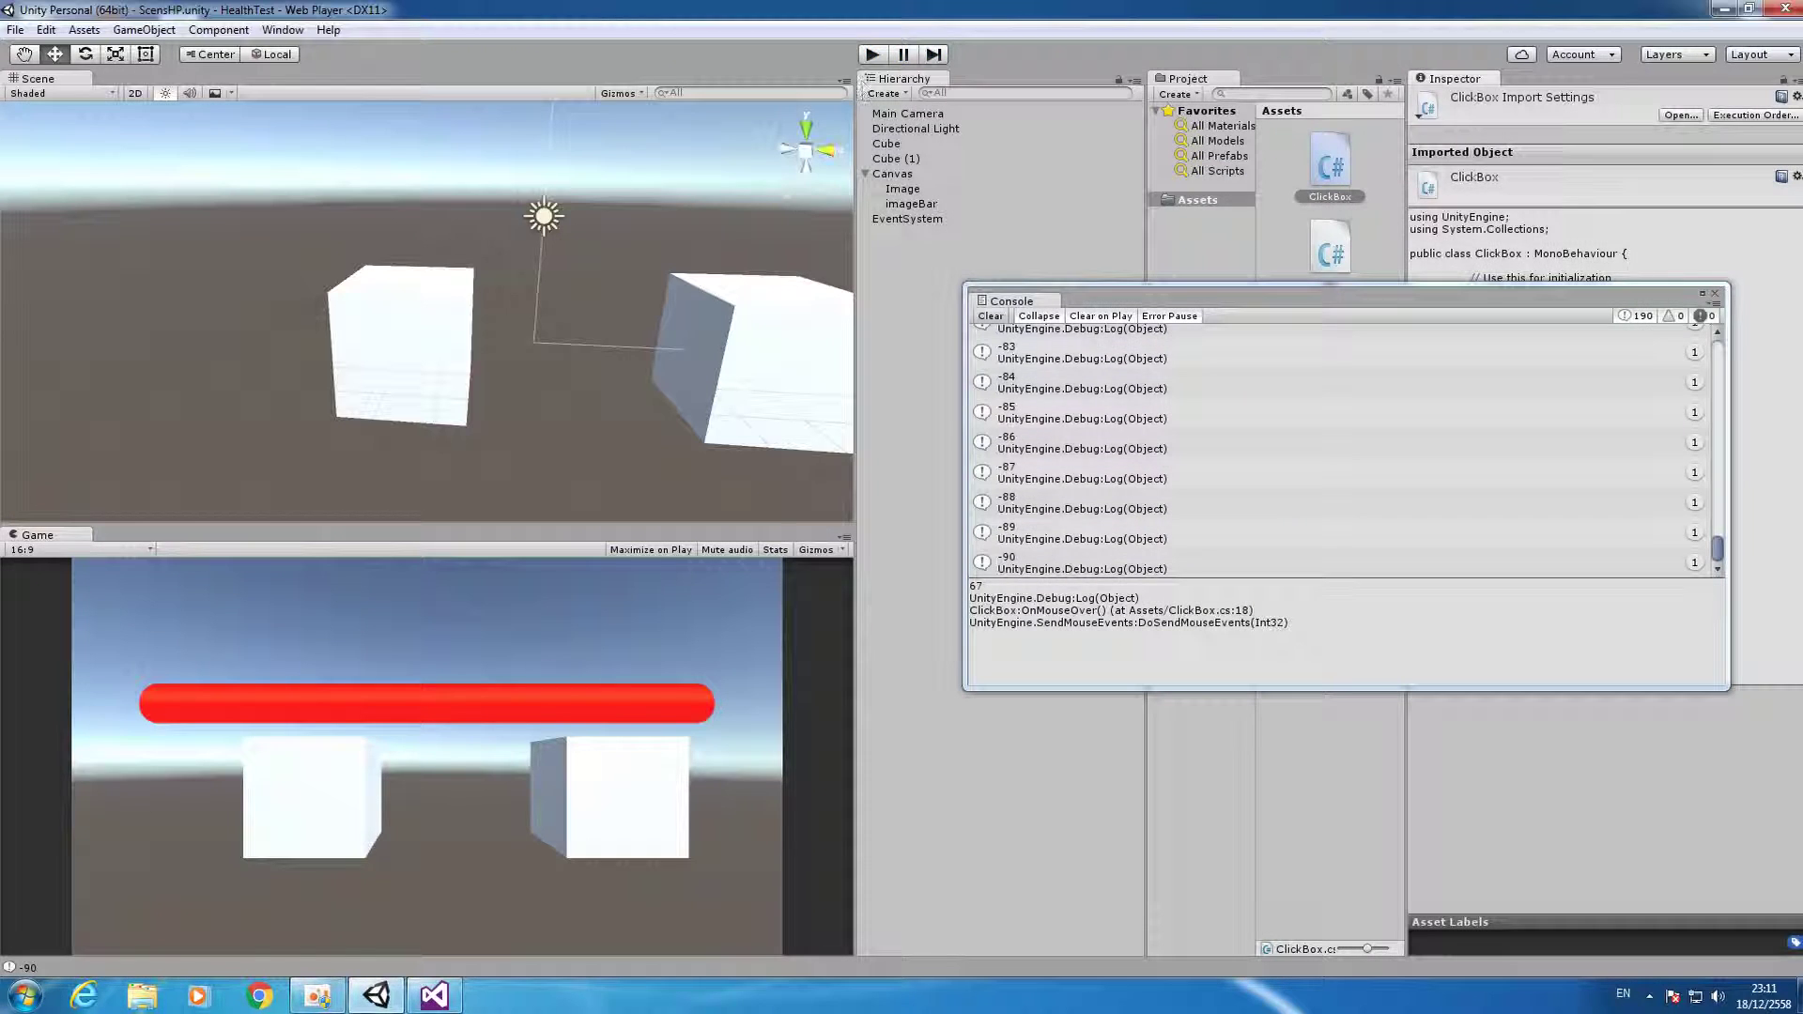
click(434, 996)
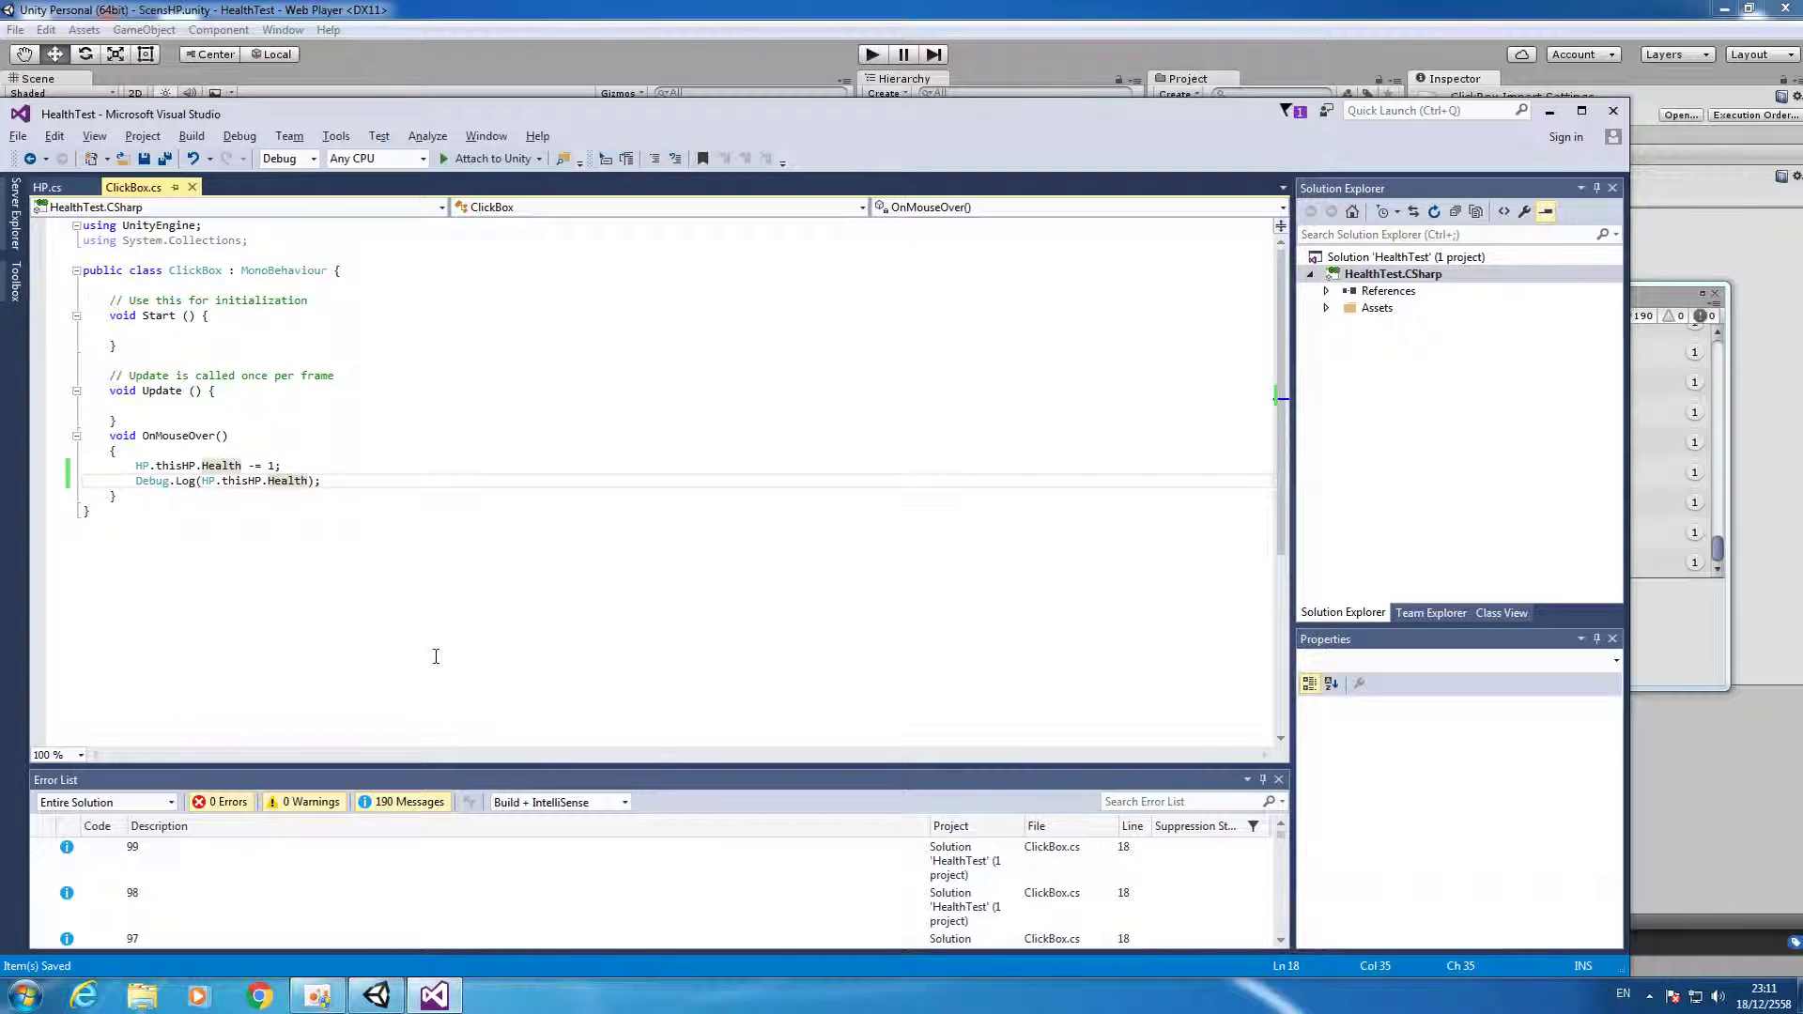
Cut OnMouseOver's Health decrement and Debug.Log lines and start an if (Input.GetMouseButtonDown(0)) check.
drag(135, 481, 397, 477)
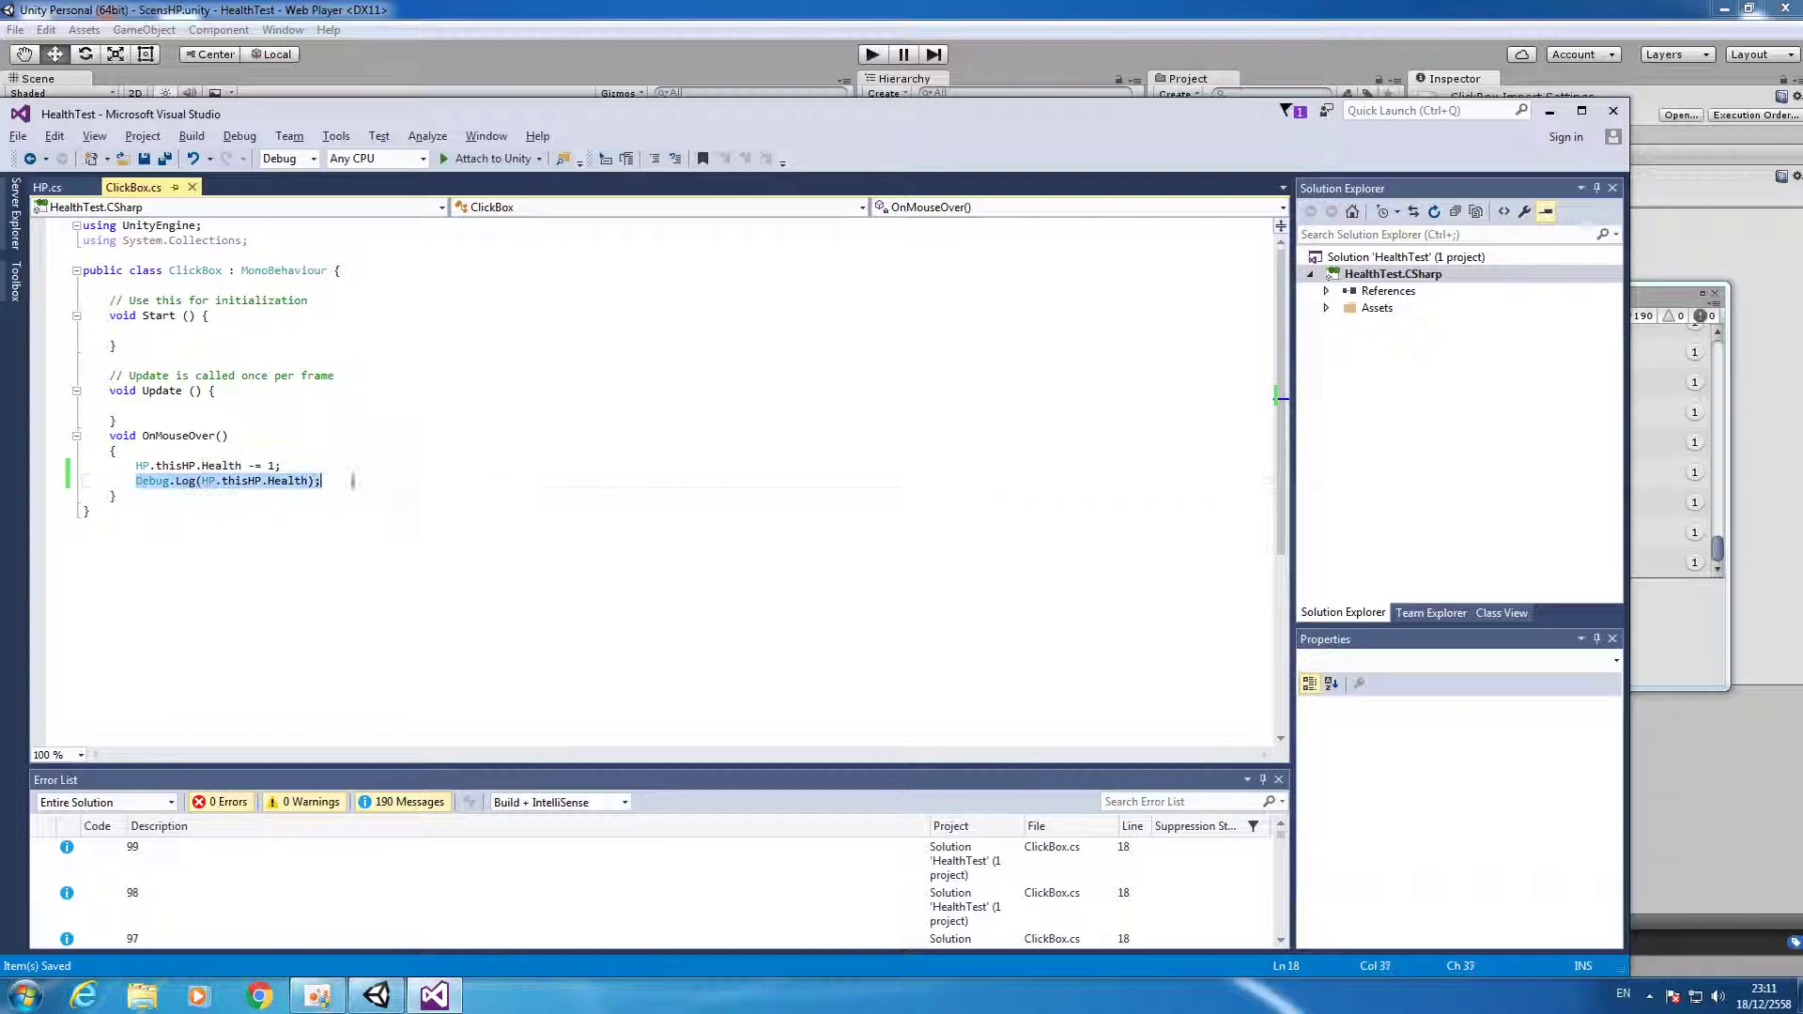
key(BackSpace)
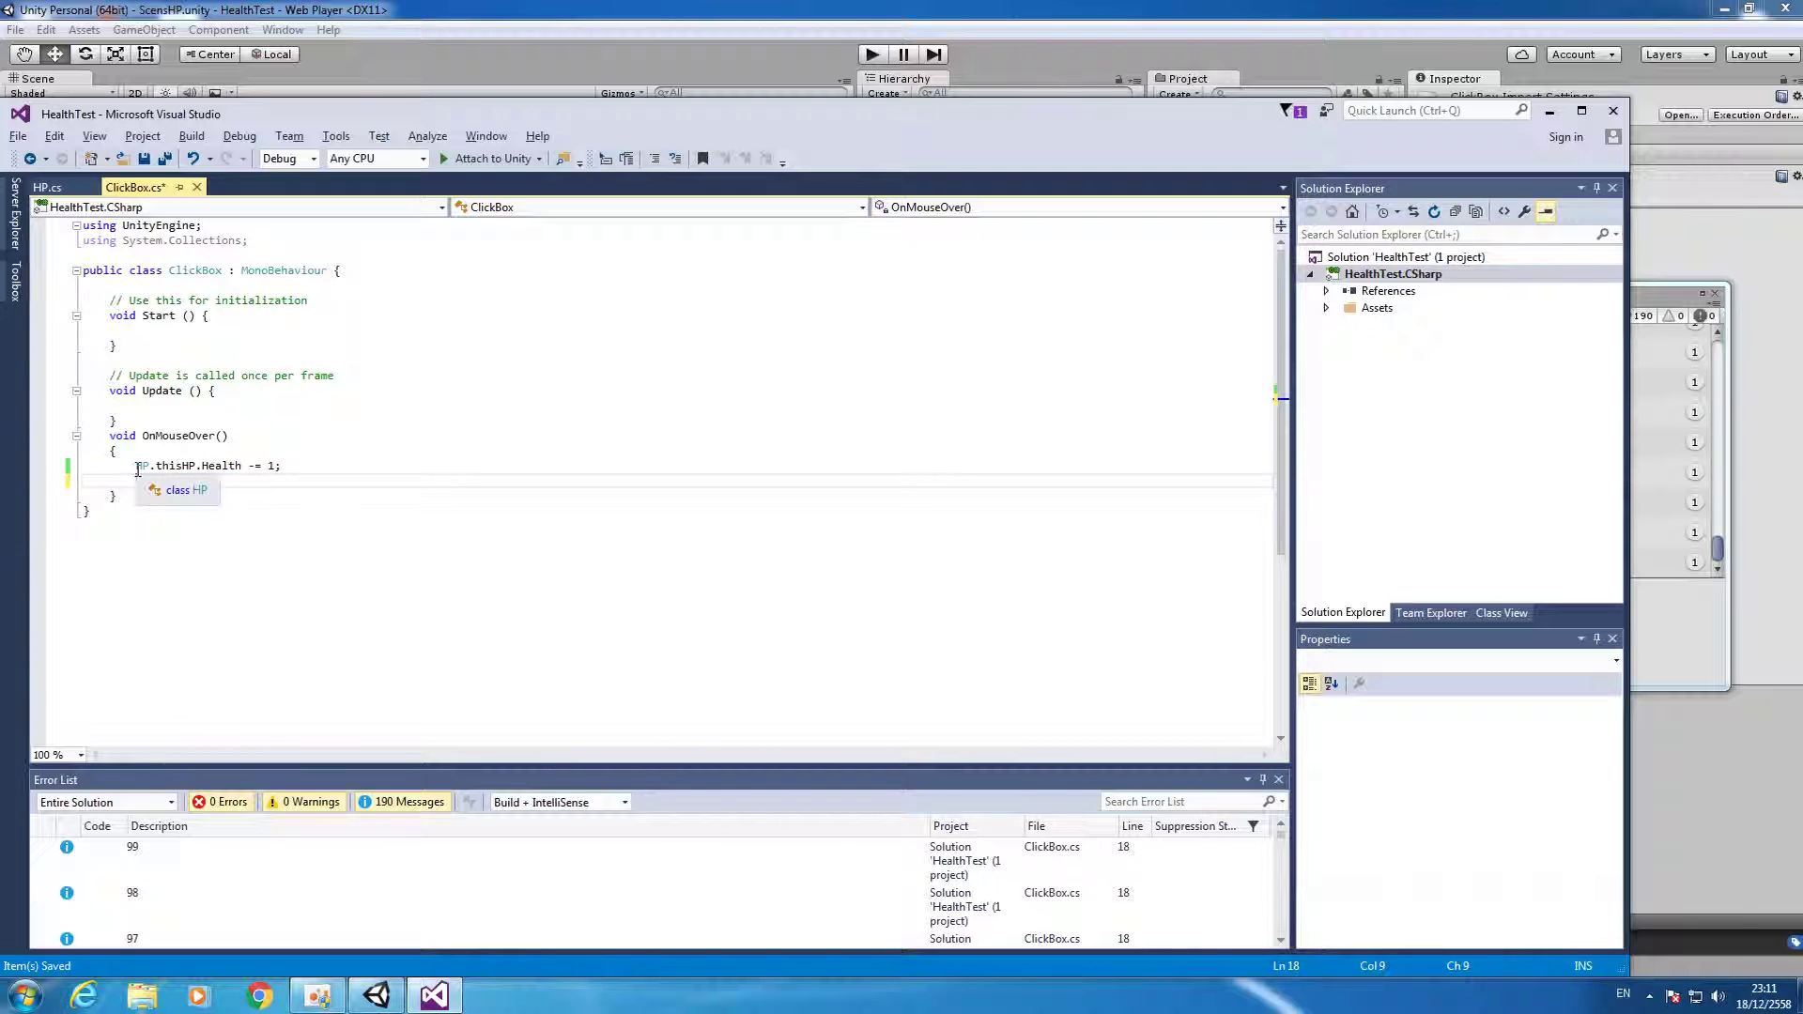
key(ctrl+z)
drag(138, 470, 328, 480)
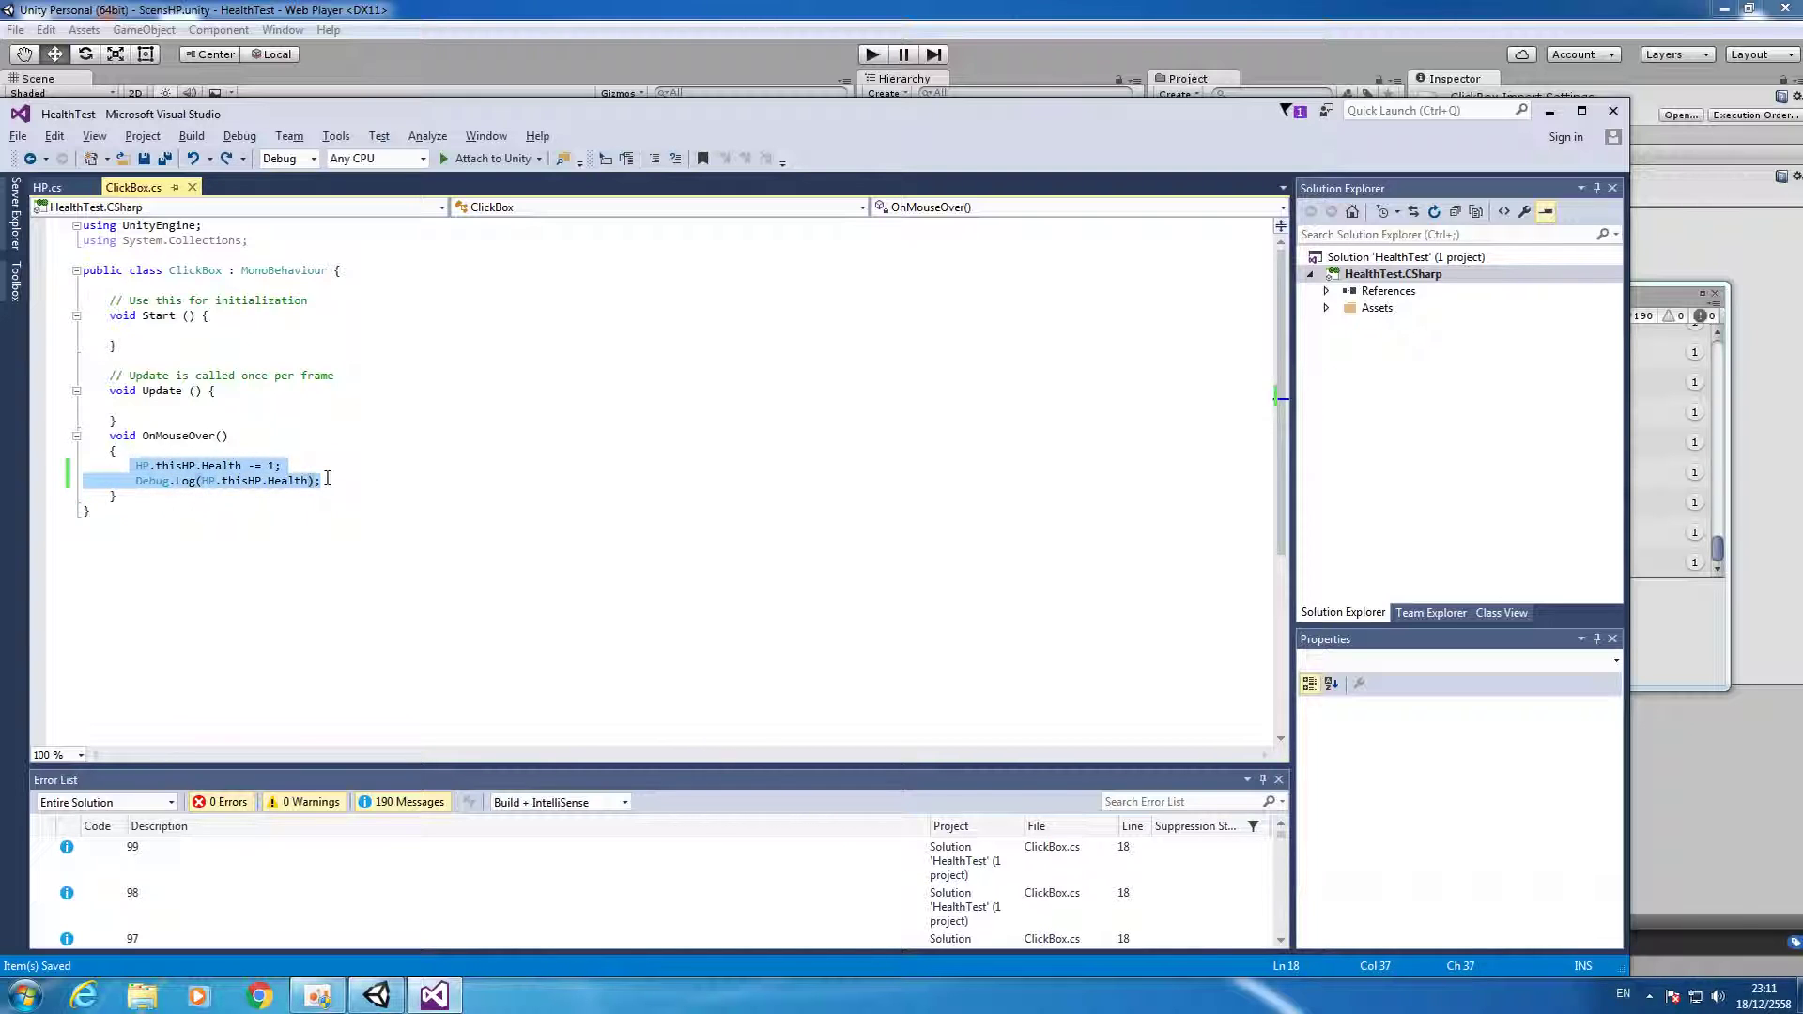
key(BackSpace)
text(if)
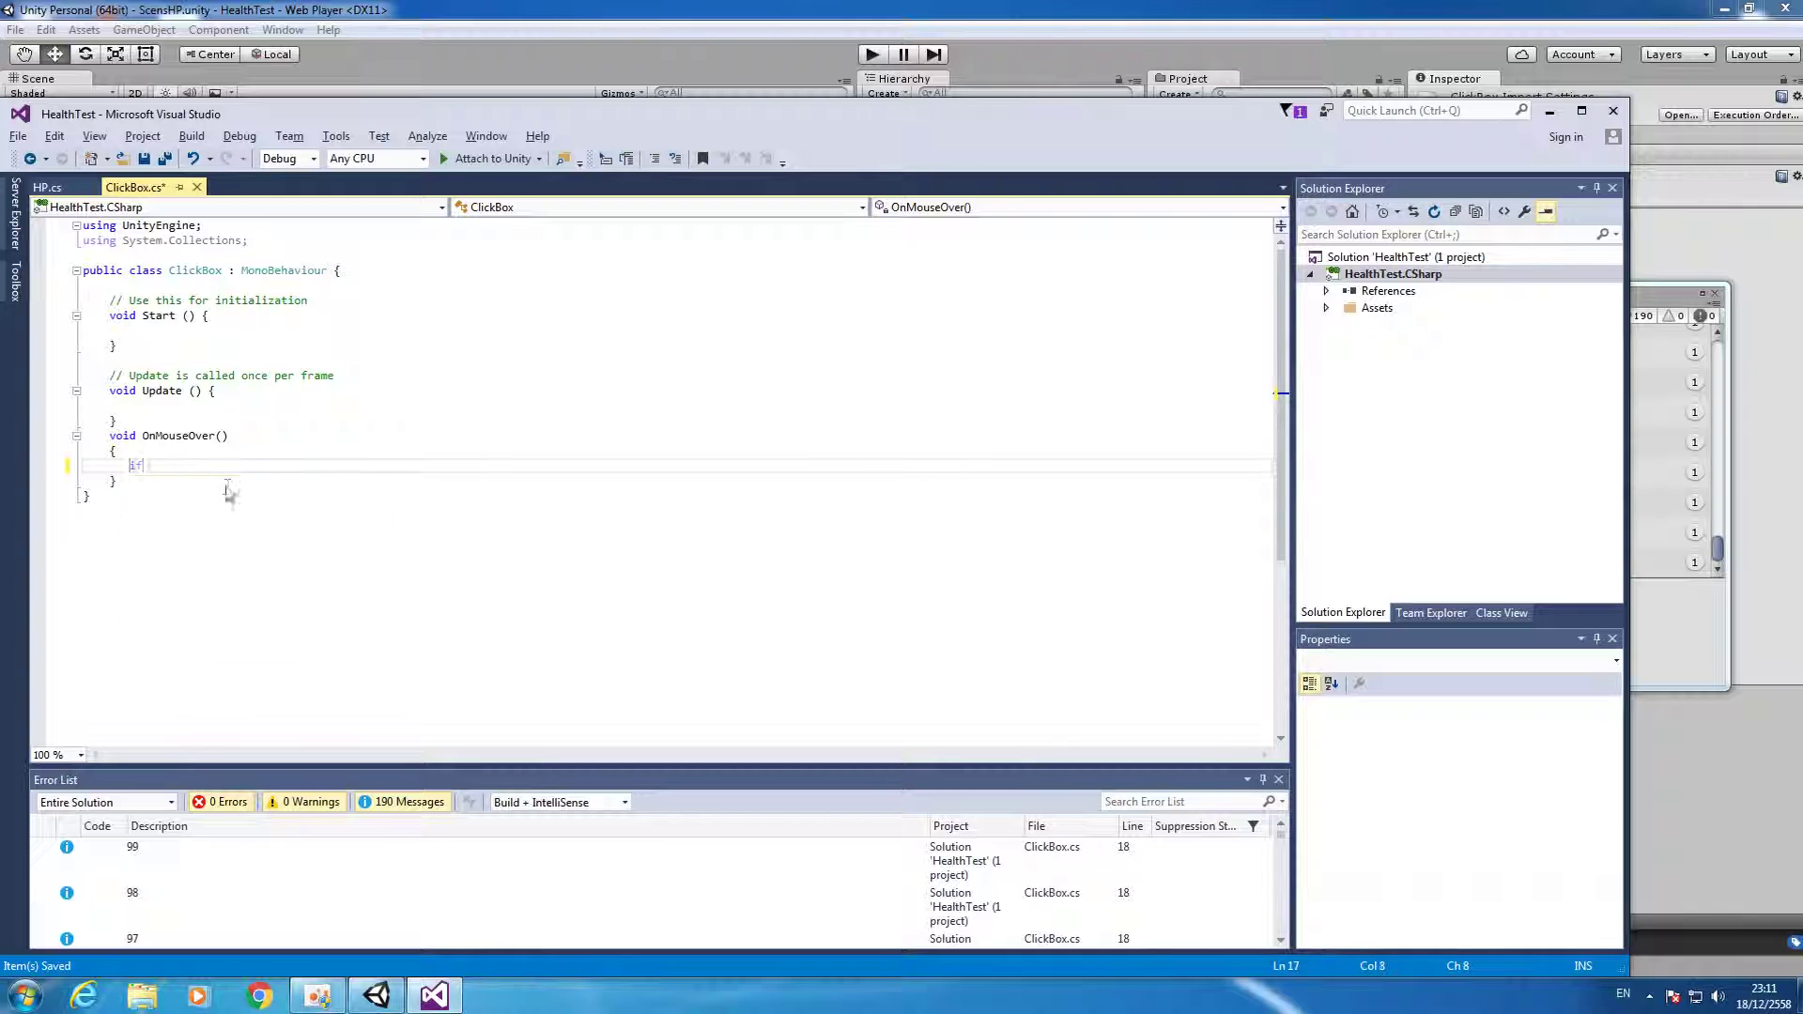
text((int)
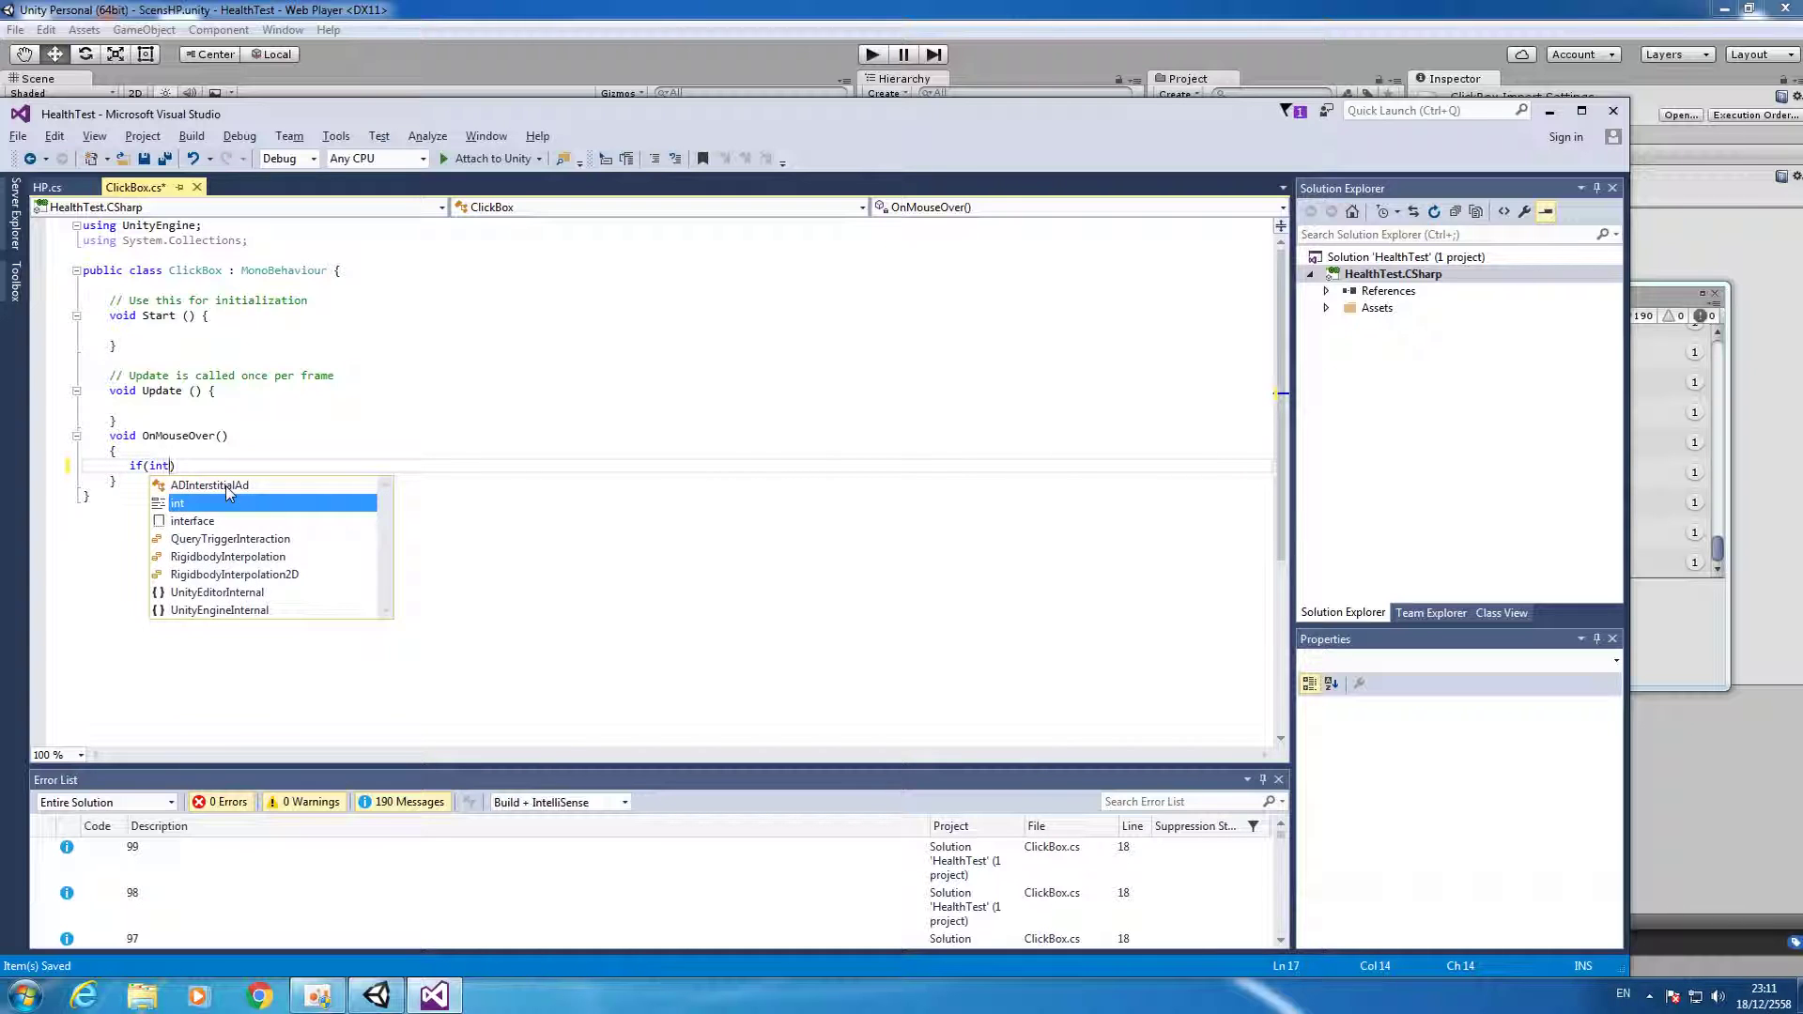
key(BackSpace)
text(put)
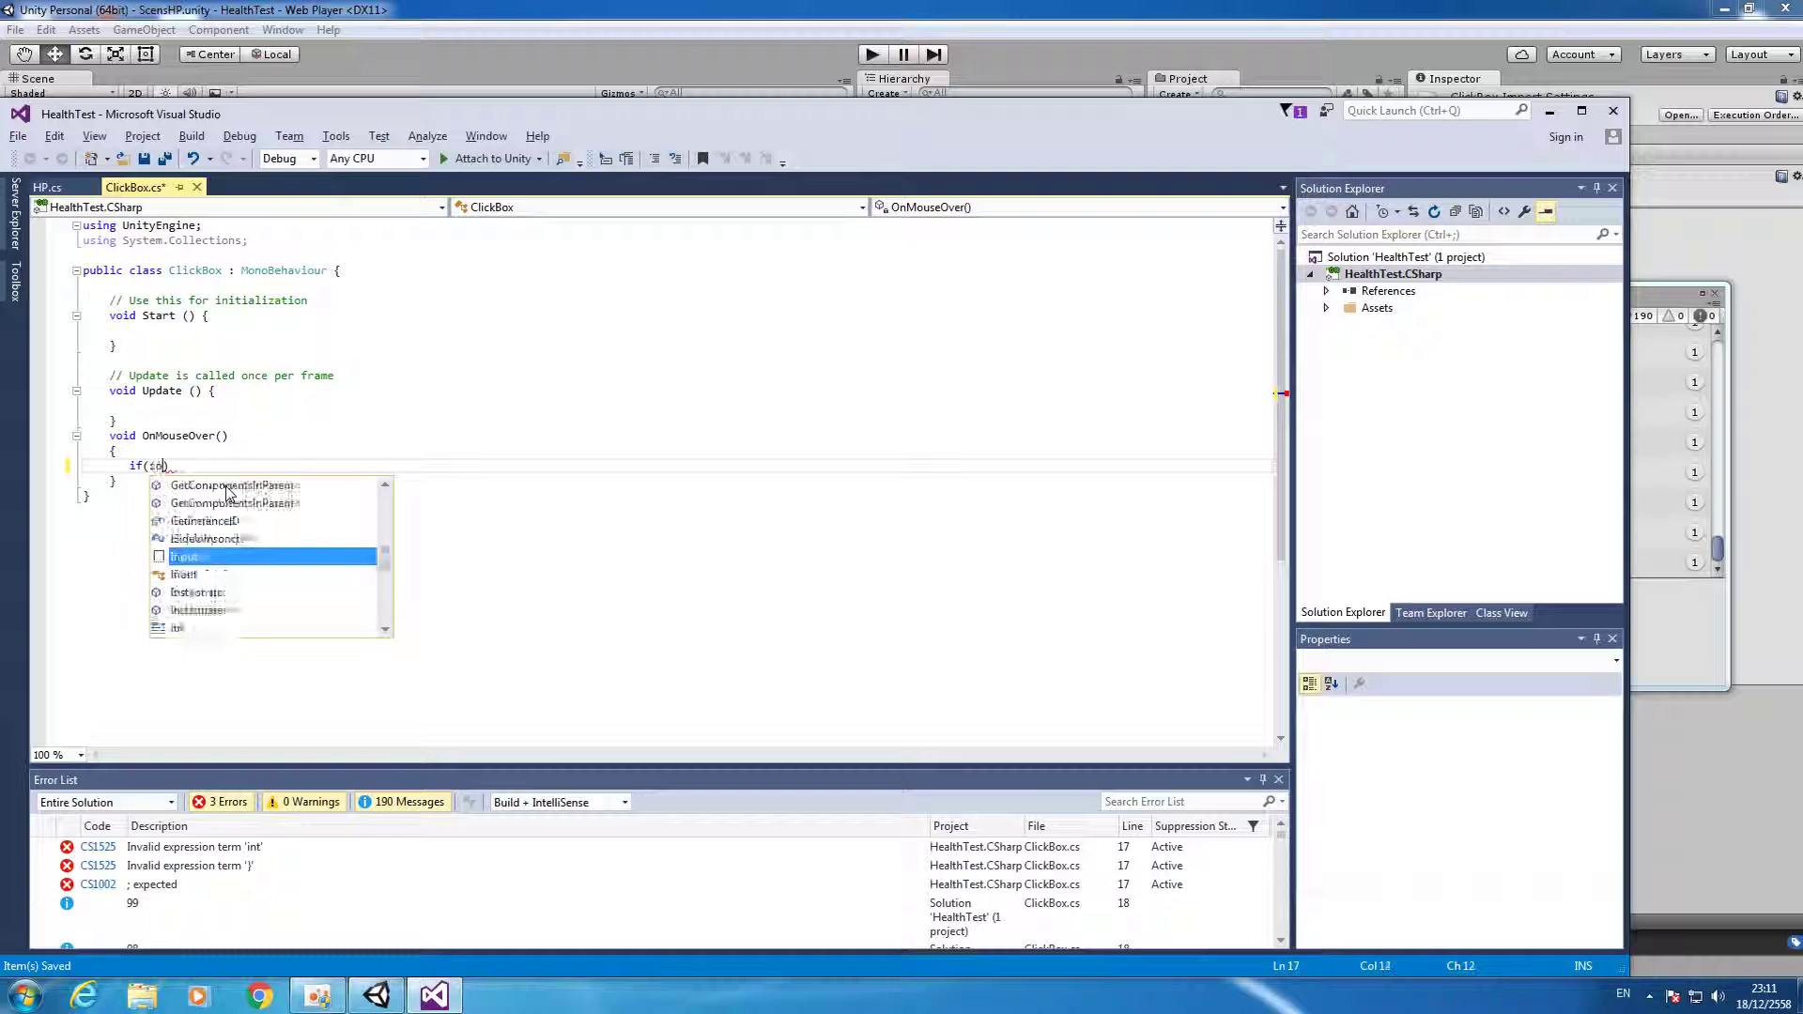
text(.getmou)
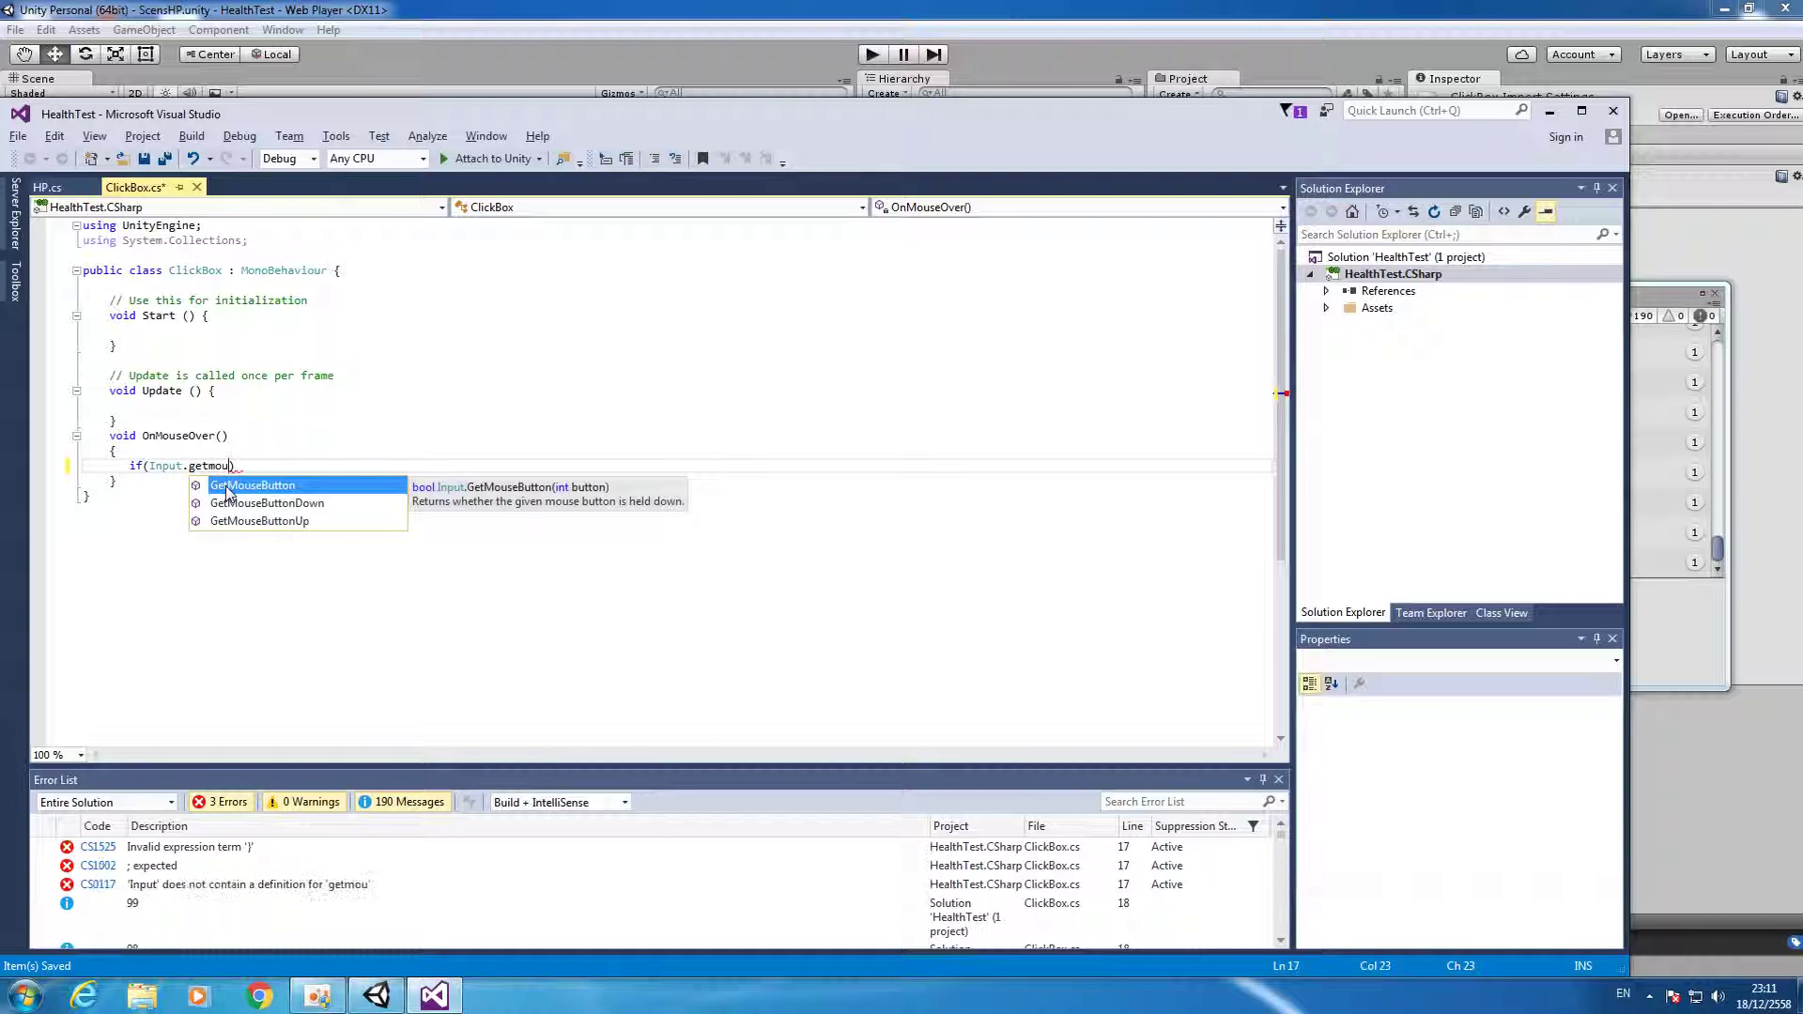
key(Down)
key(Tab)
text(()
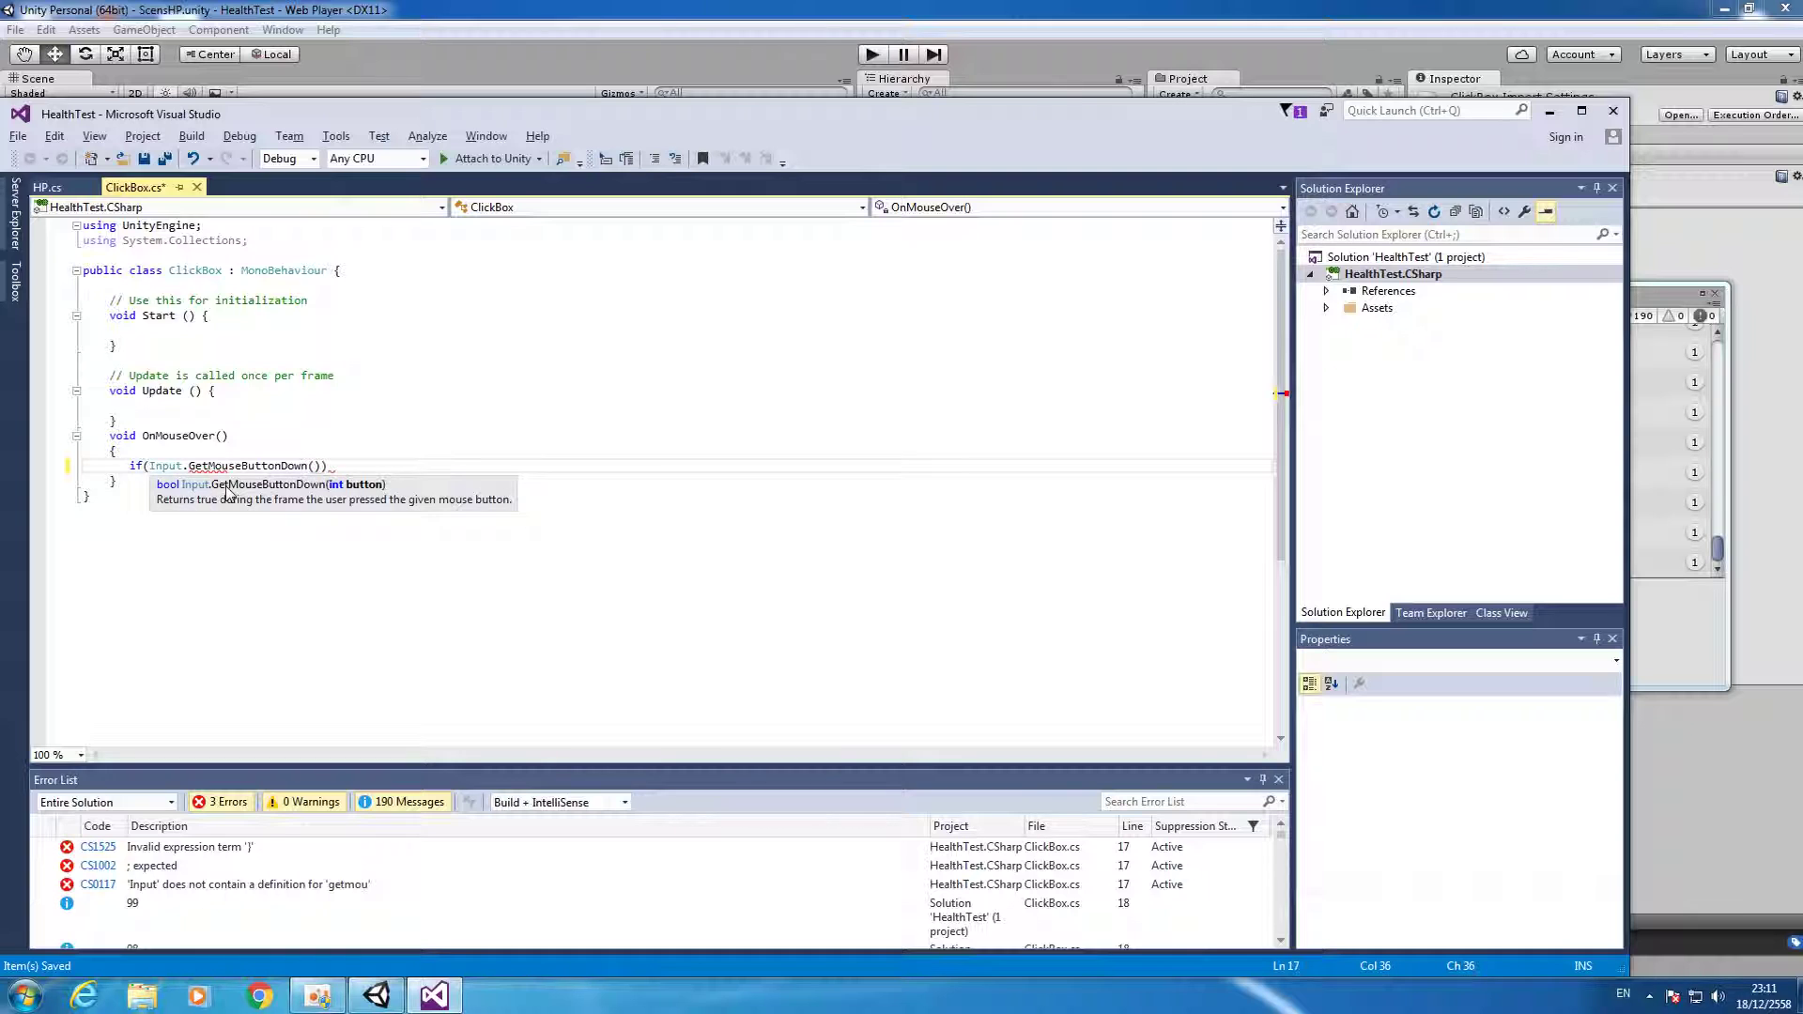
text(0)
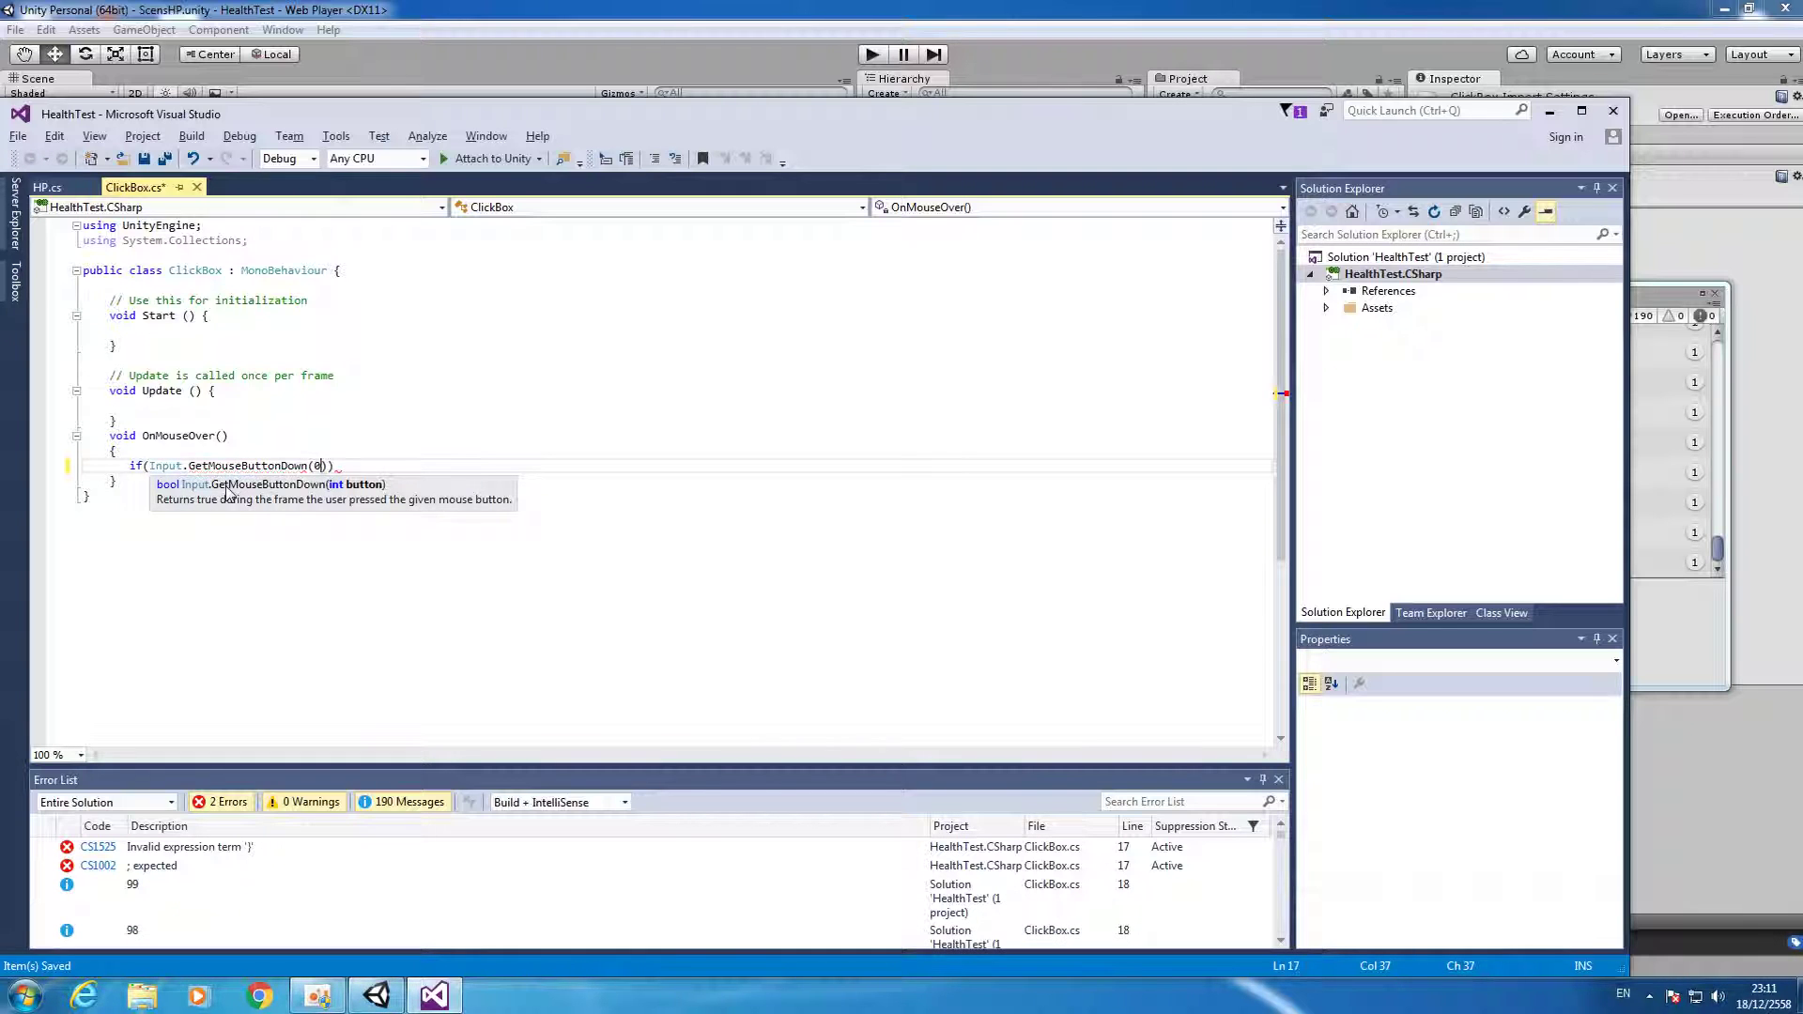
Paste the Health decrement and Debug.Log lines inside the if block's braces and save ClickBox.cs.
key(End)
key(Return)
text({)
key(Return)
text(HP.thisHP.Health -= 1; Debug.Log(HP.thisHP.Health);)
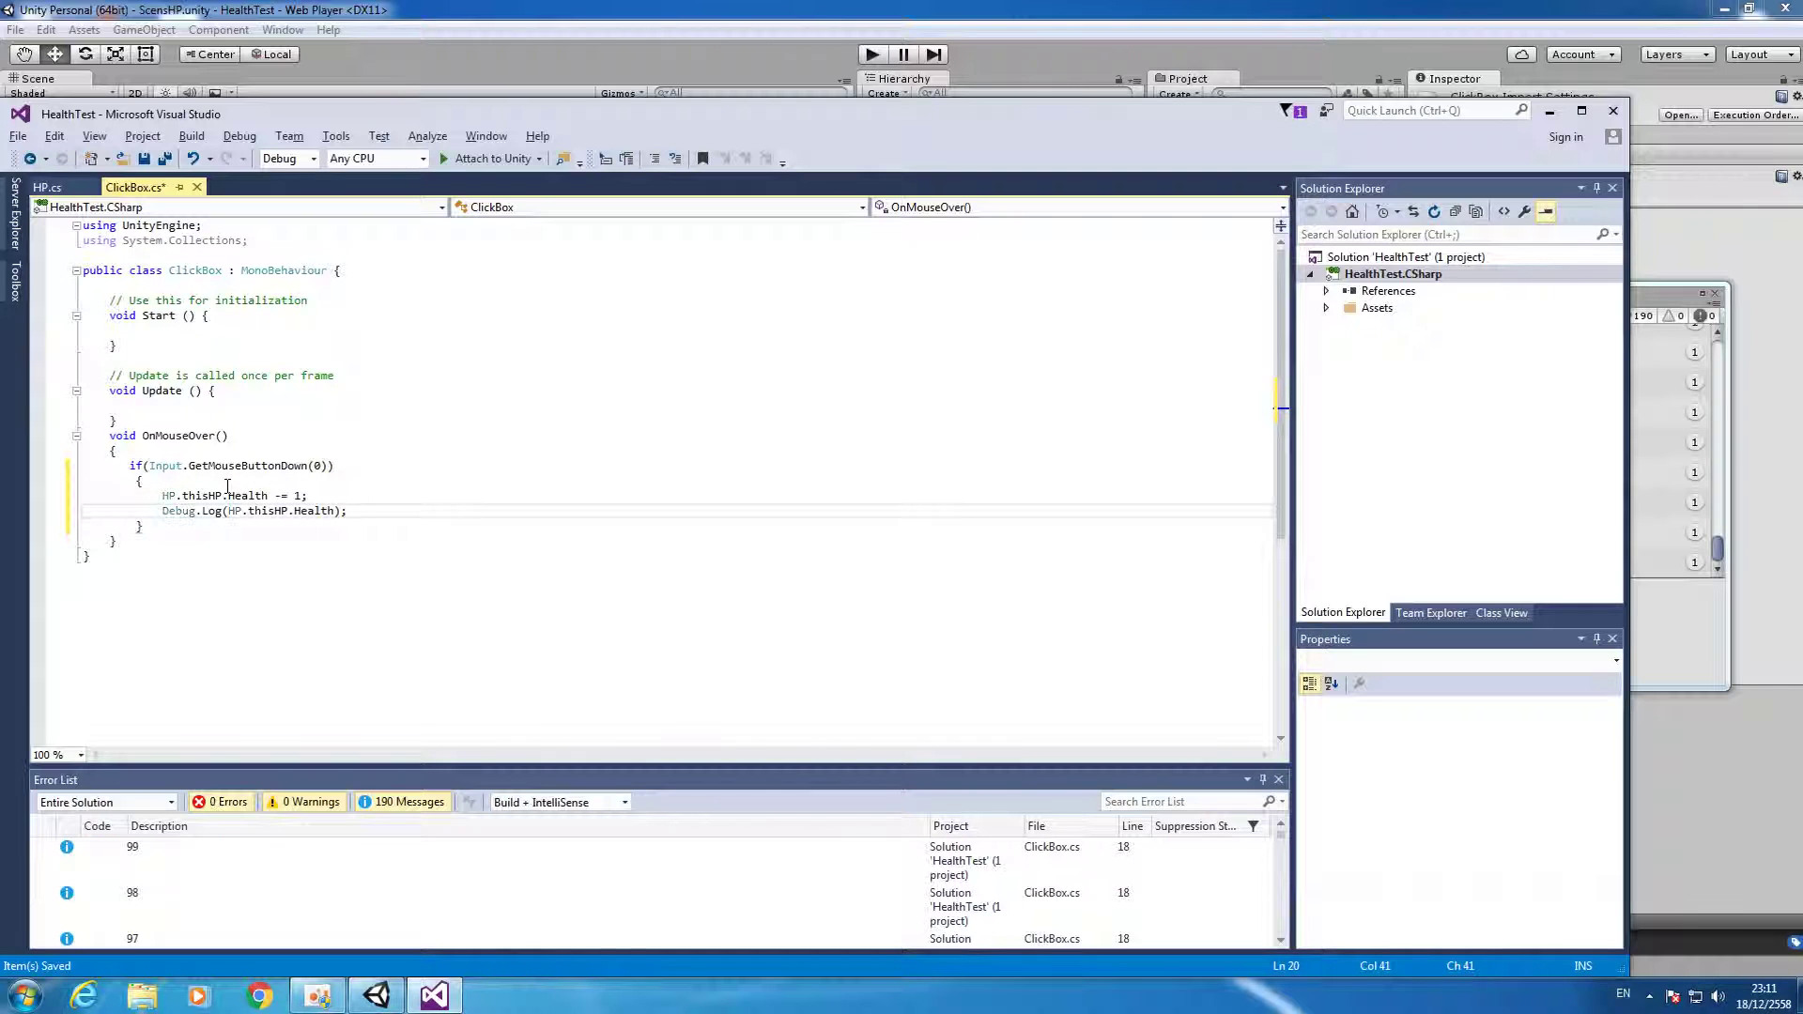
key(Down)
key(Return)
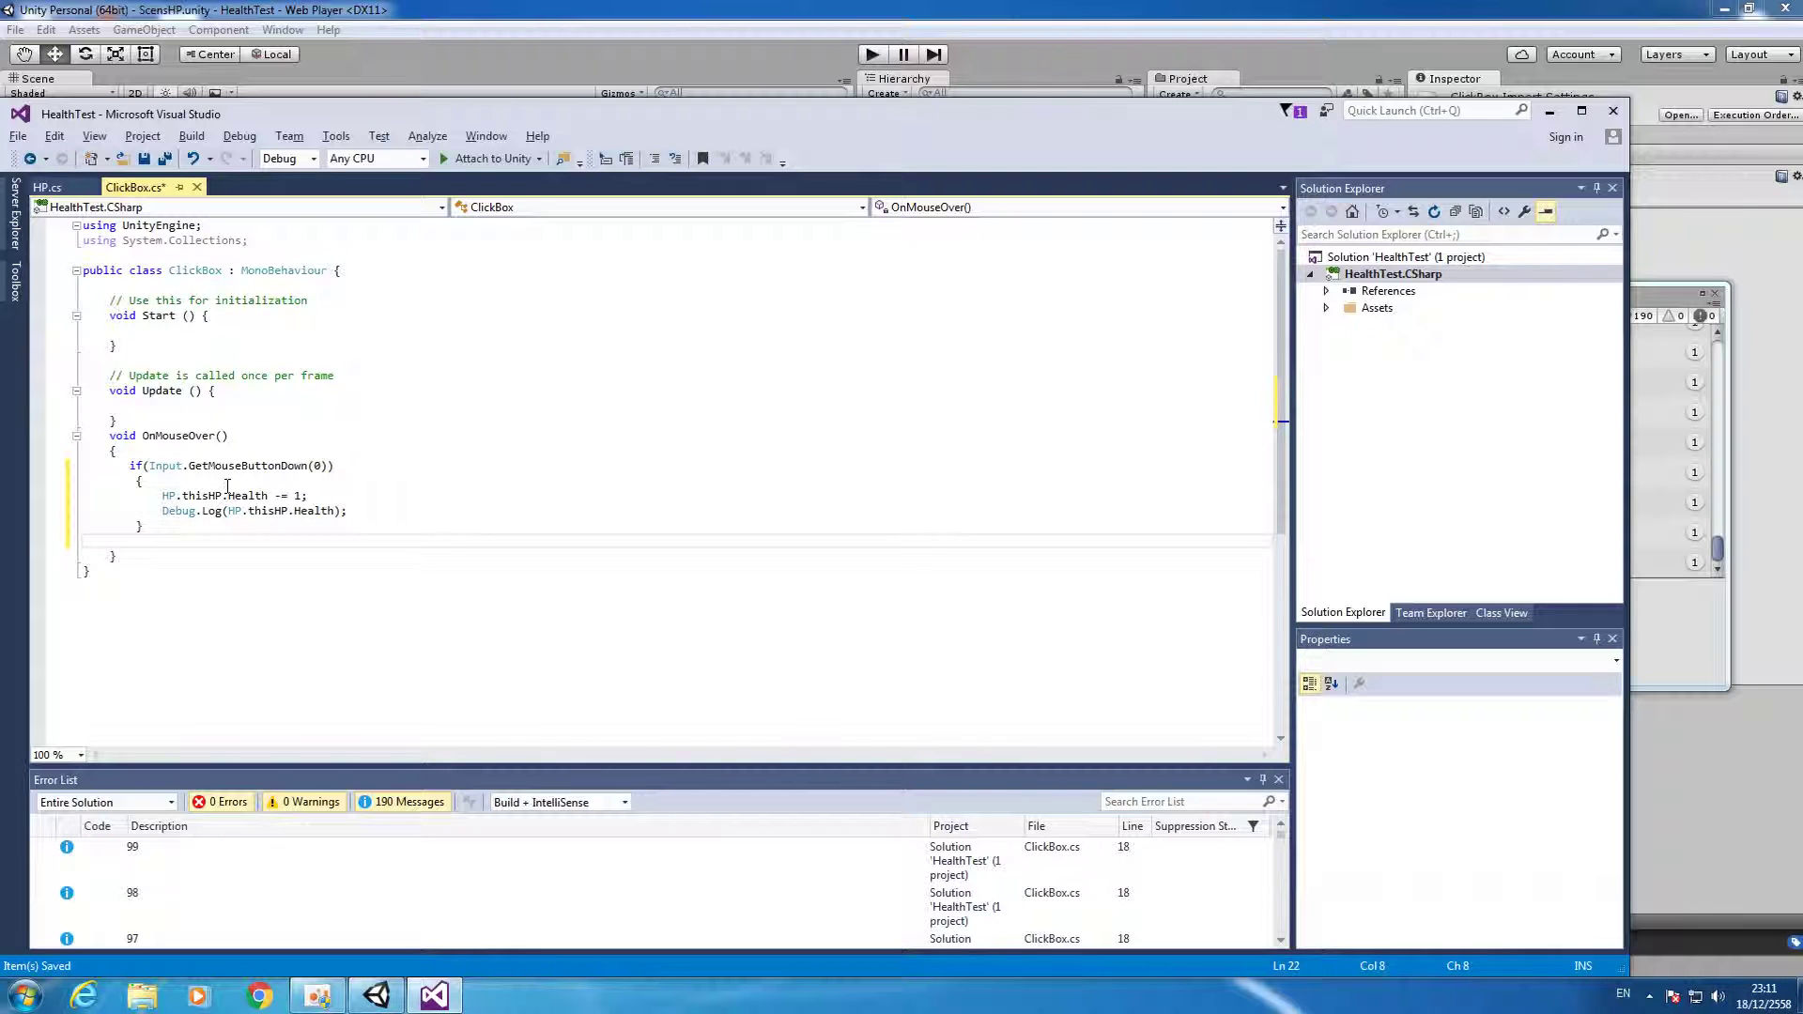
key(ctrl+s)
click(369, 510)
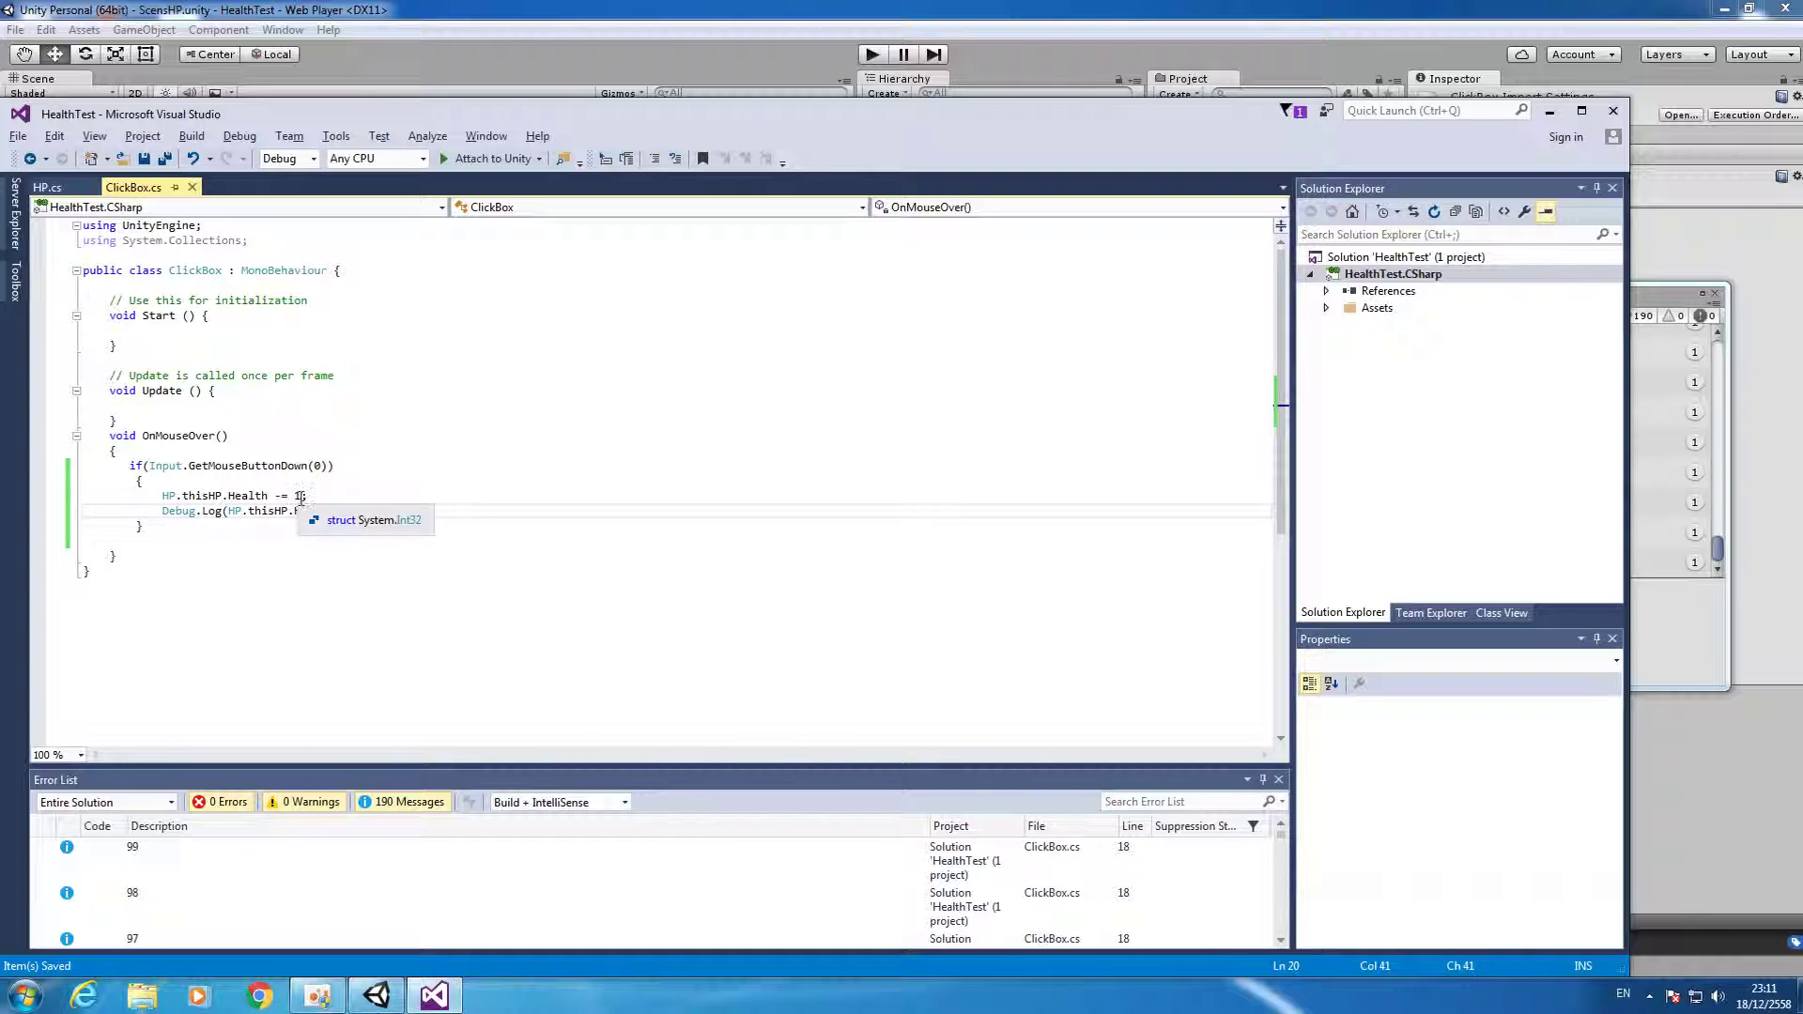
click(874, 85)
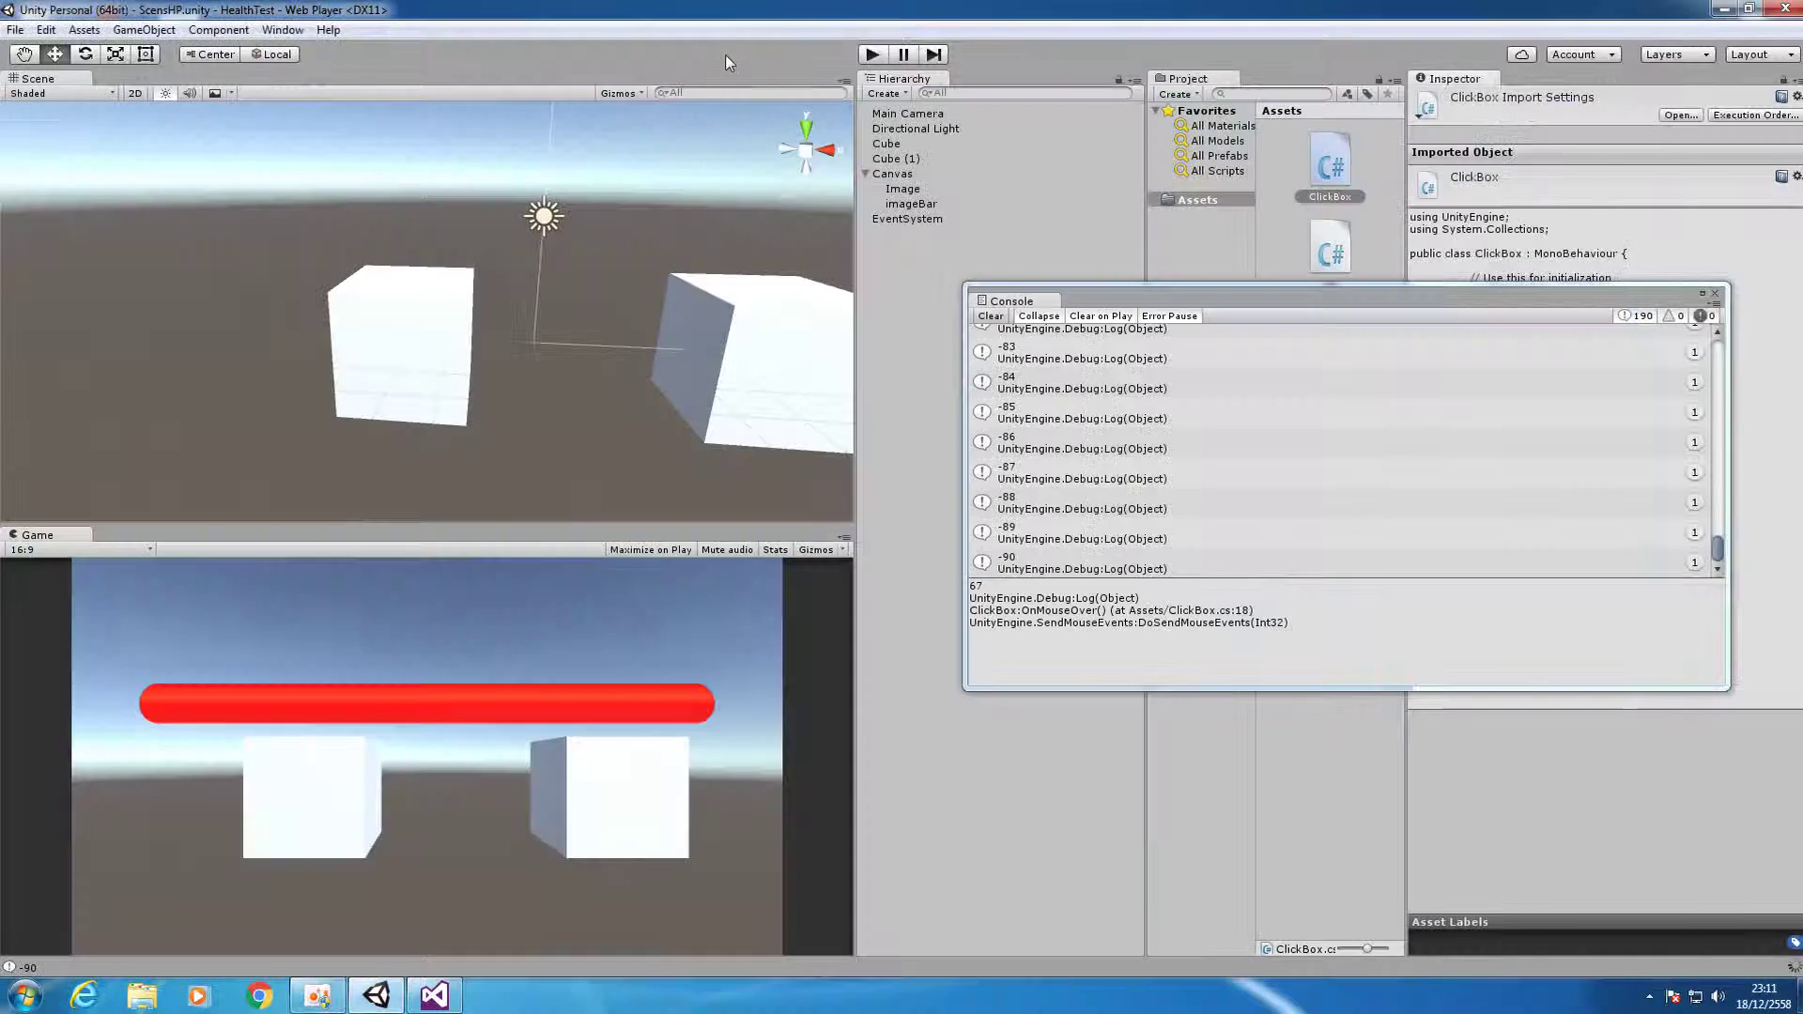
Play the scene and click the left cube five times, logging Health from 99 down to 95.
click(872, 56)
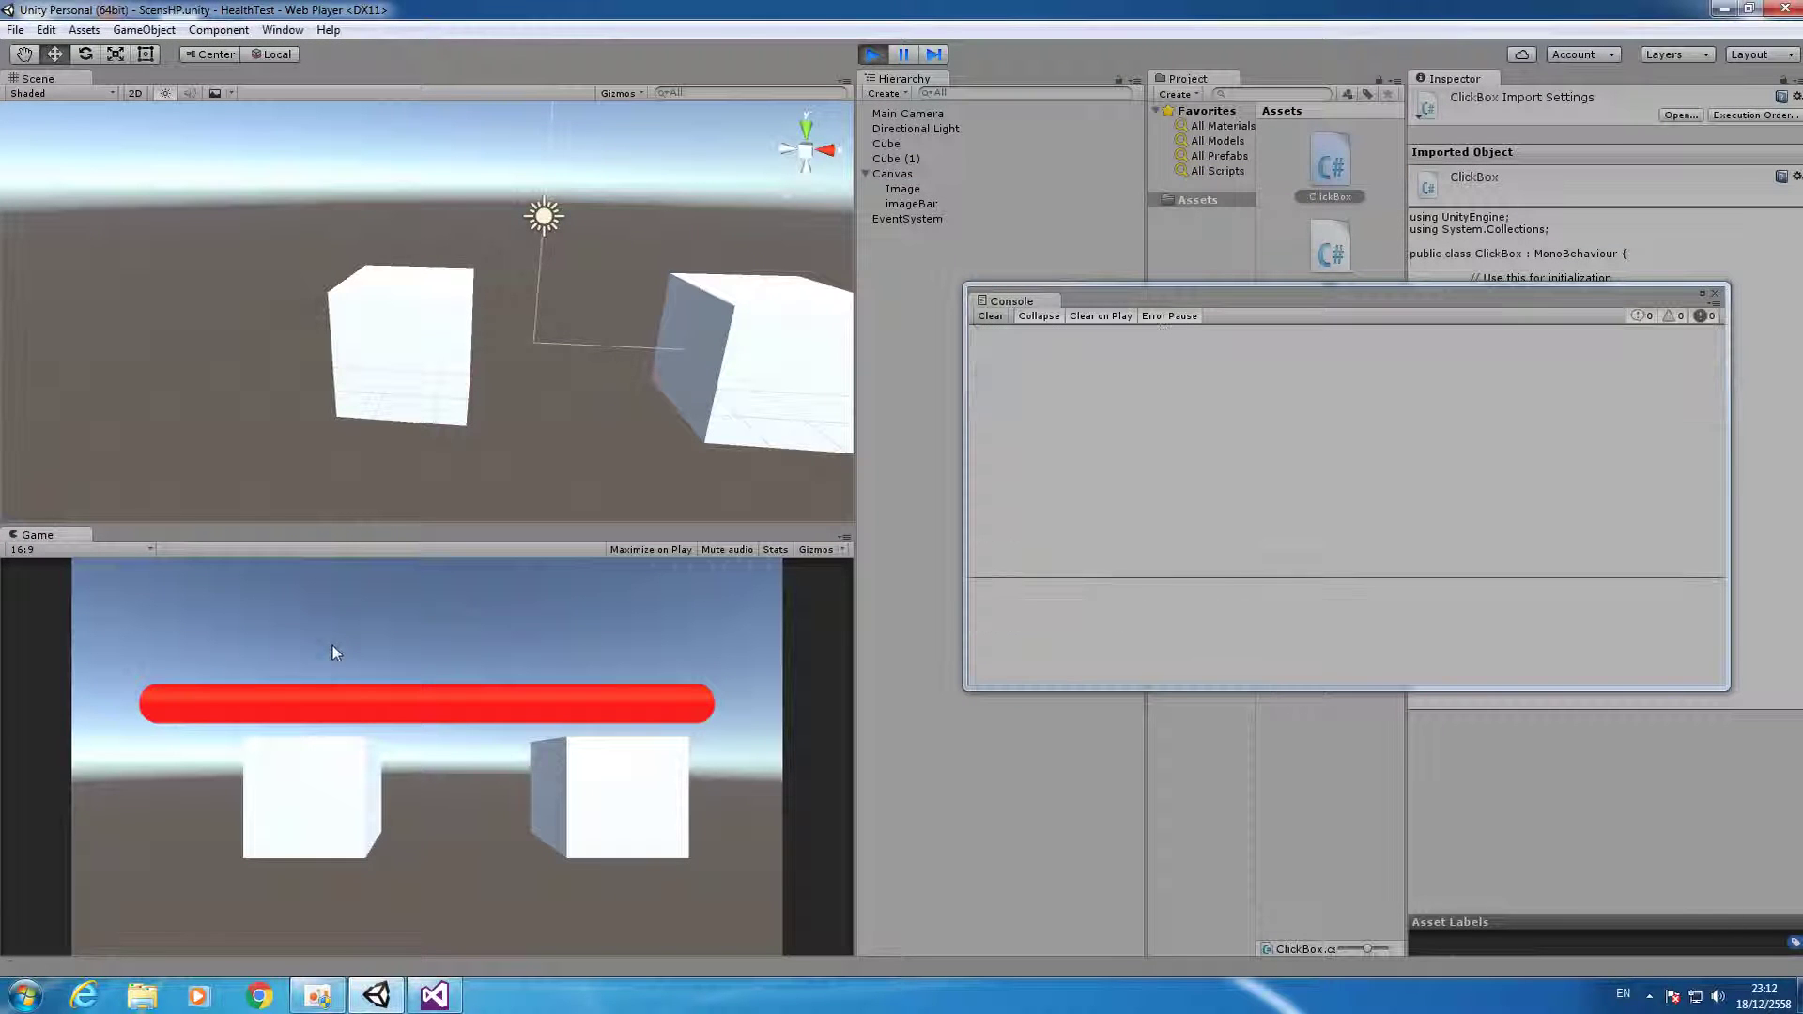
click(336, 803)
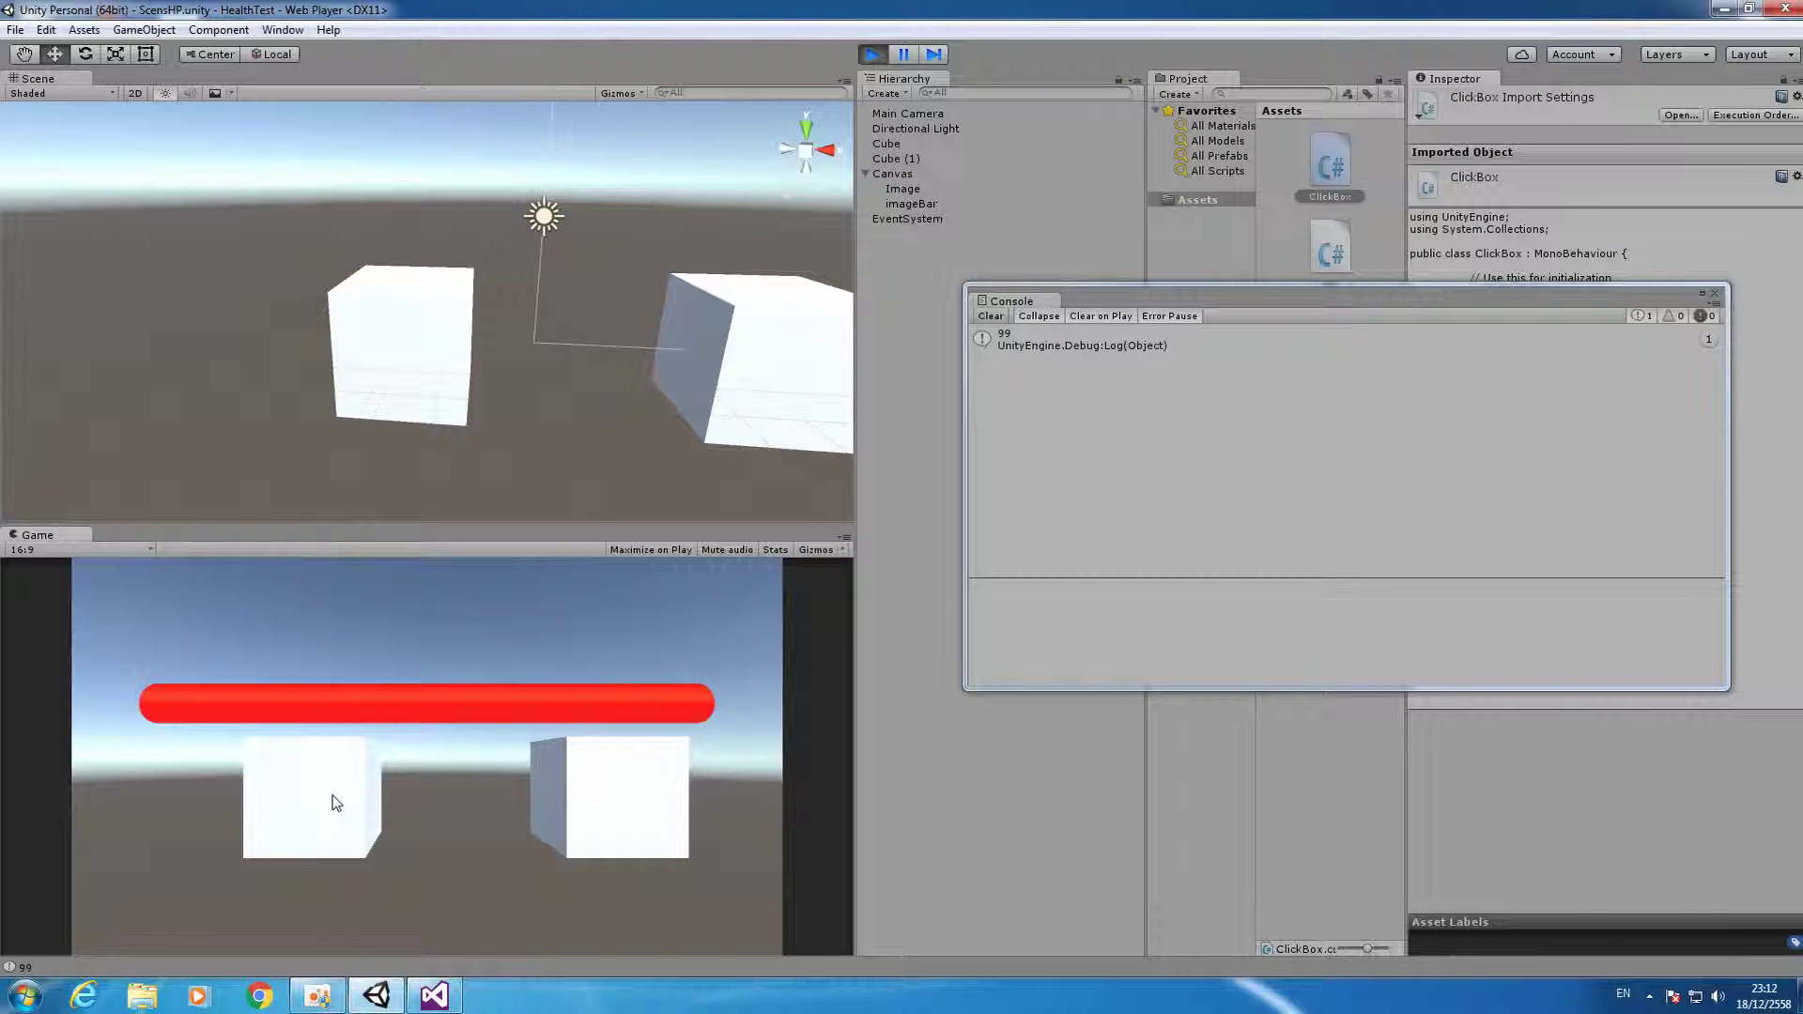
click(336, 803)
click(336, 803)
click(336, 803)
click(337, 803)
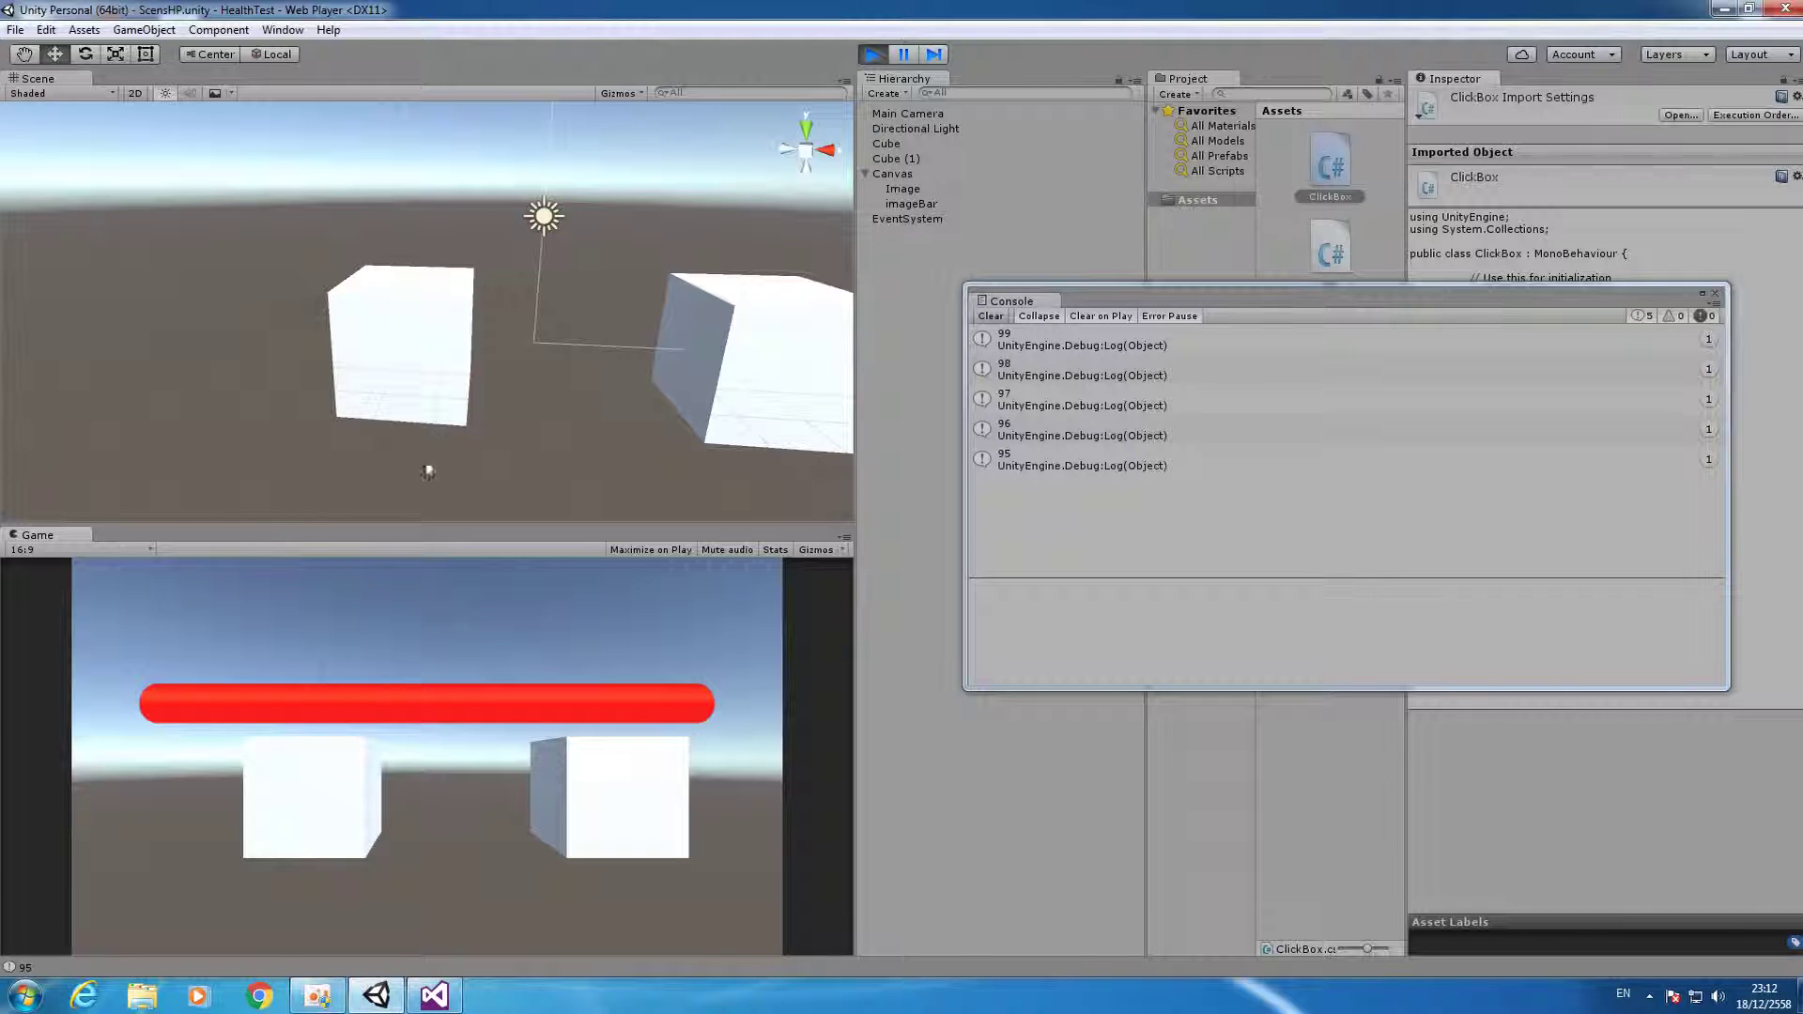
click(873, 55)
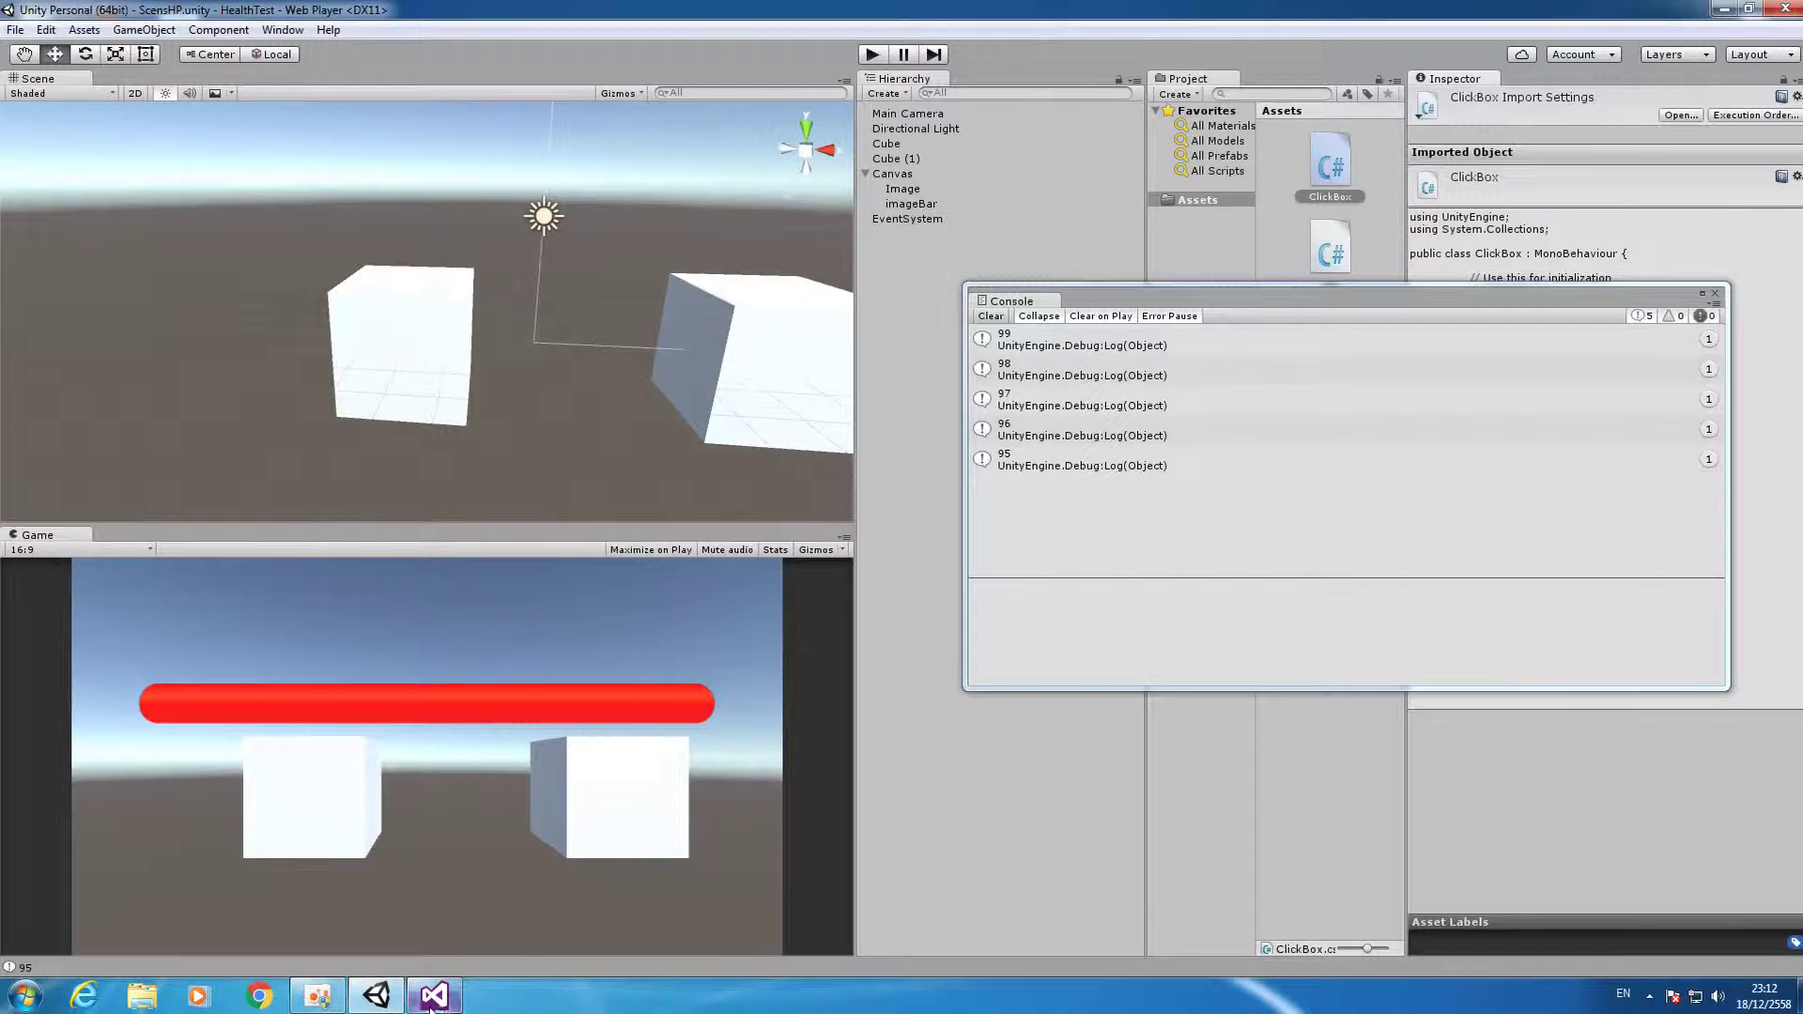
click(432, 997)
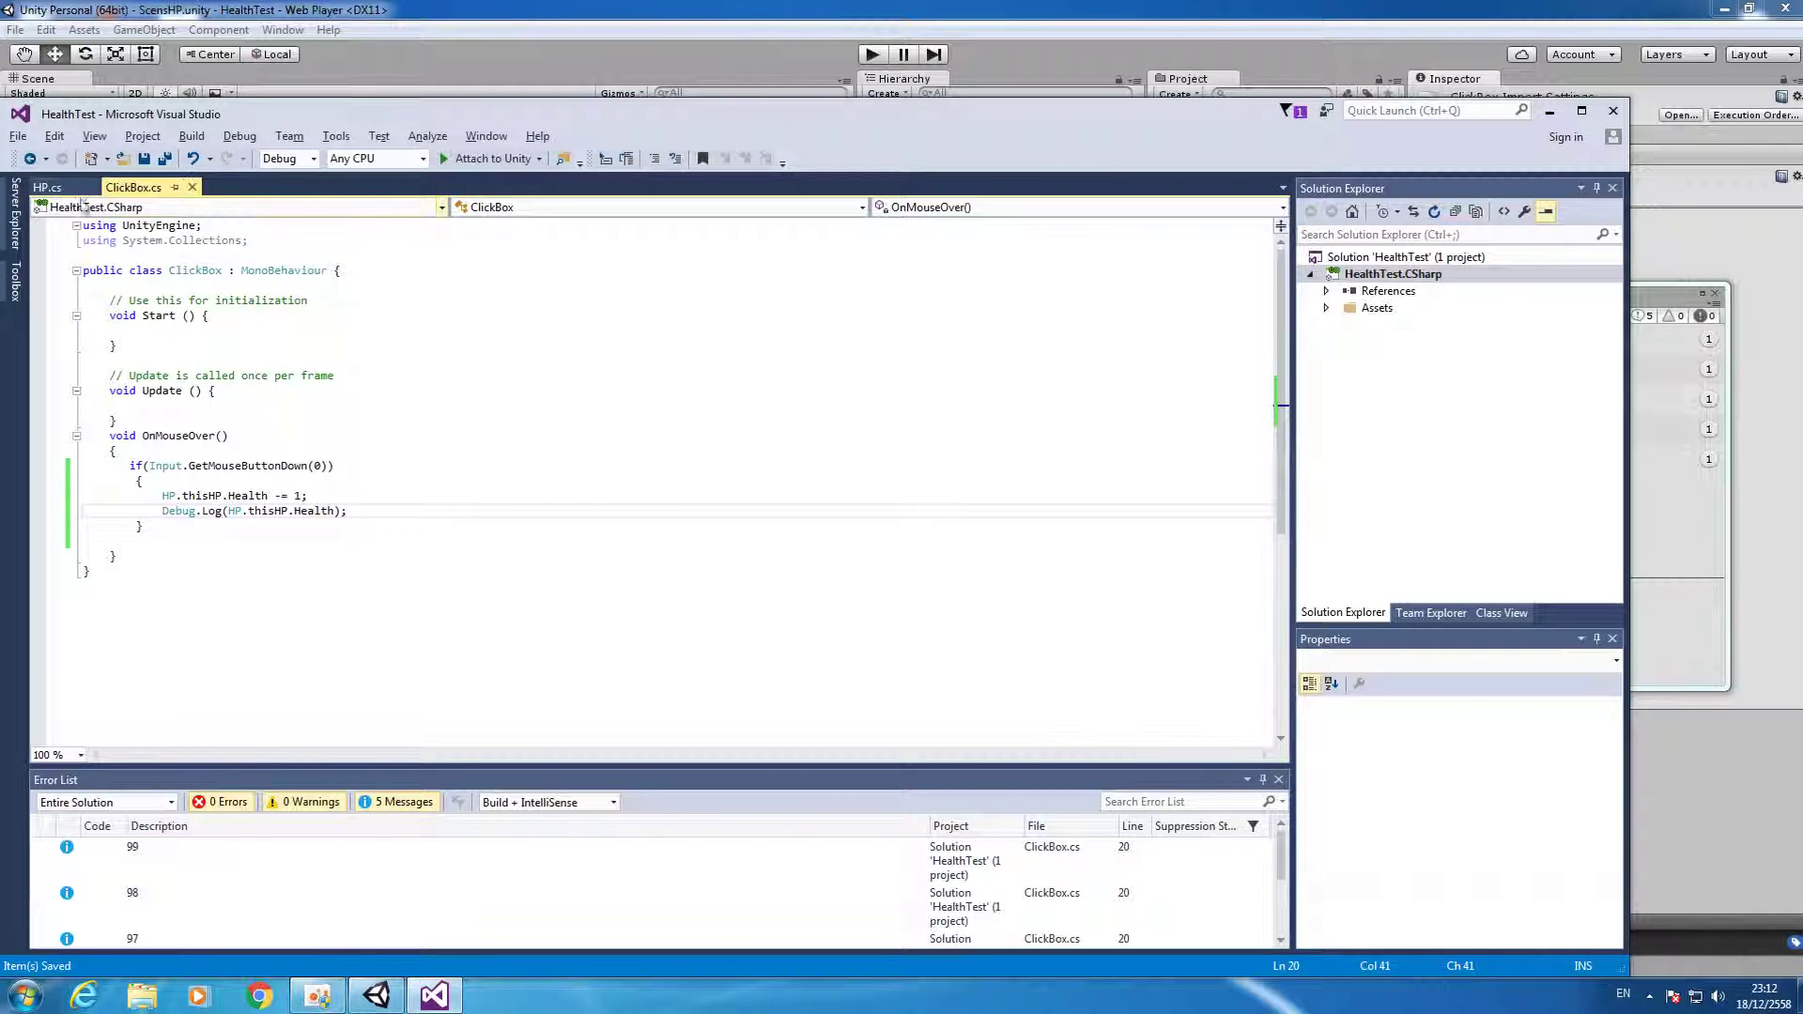
Open HP.cs, normalize its line endings, and add an empty loadSprite() method after Start, then save.
click(48, 188)
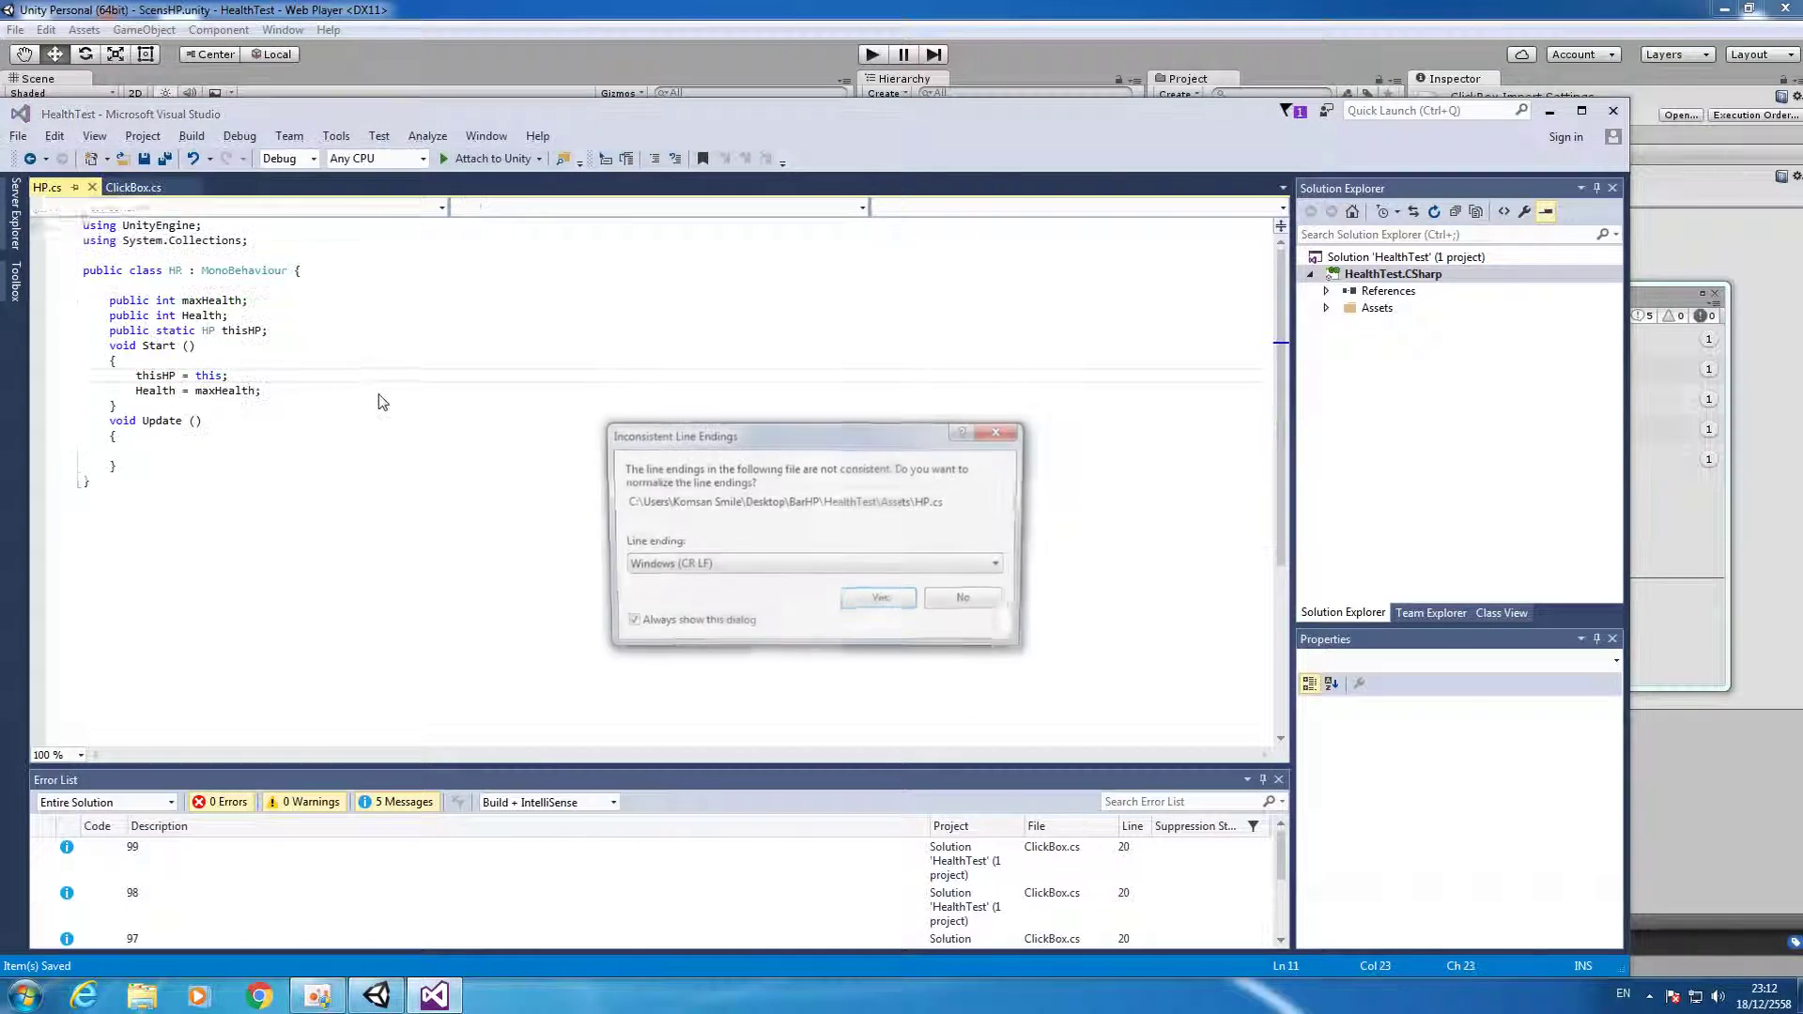
click(881, 602)
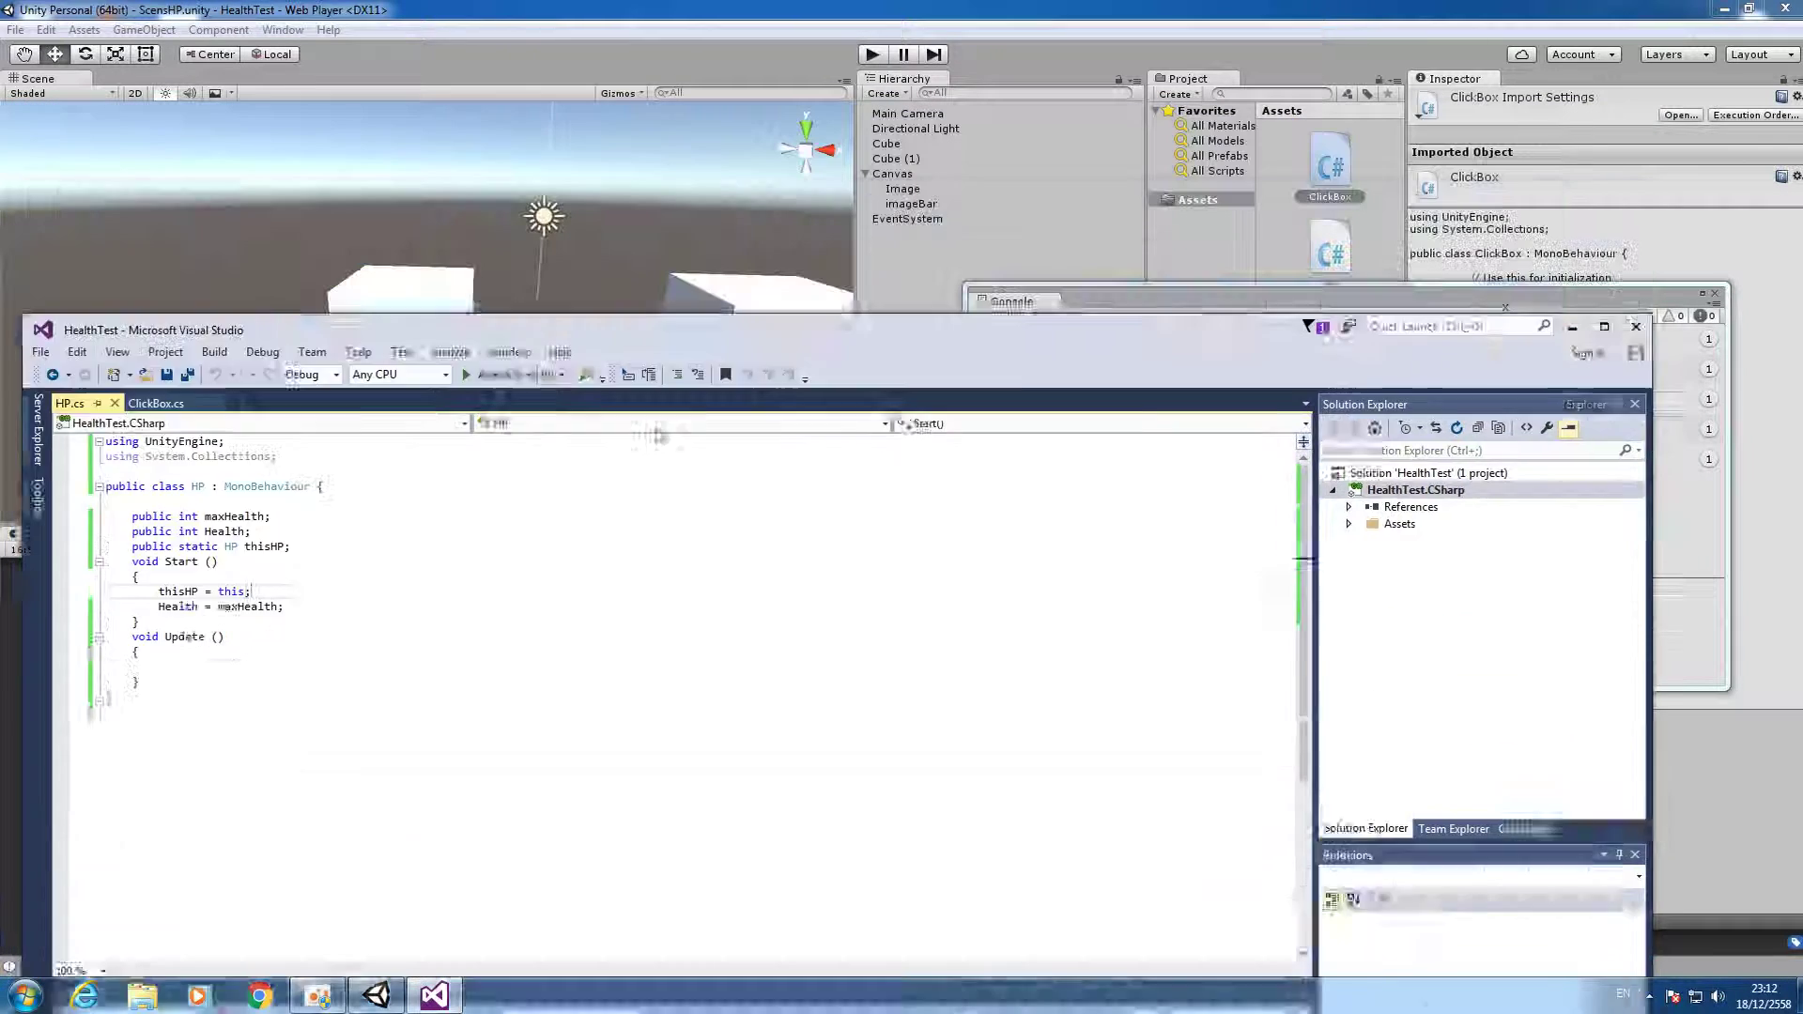
mouse_move(629, 114)
mouse_down()
mouse_move(663, 516)
mouse_move(694, 75)
mouse_move(619, 73)
mouse_up()
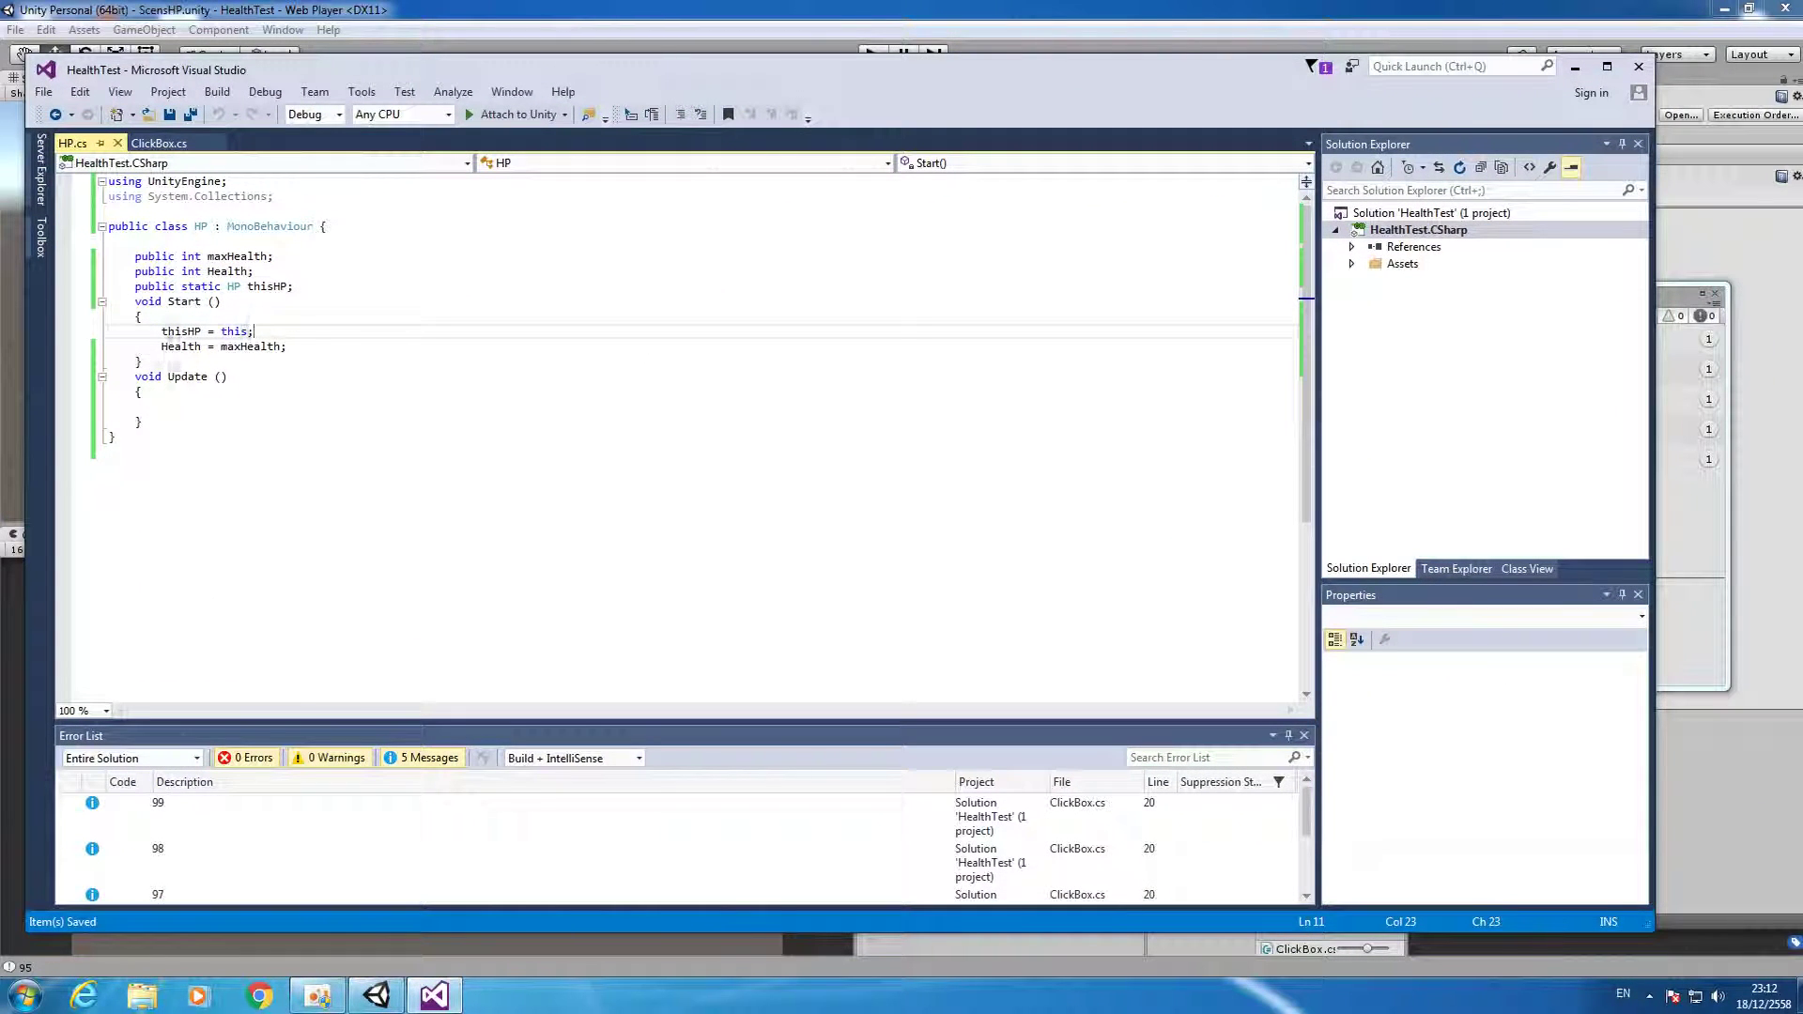
click(292, 365)
key(Return)
text(void )
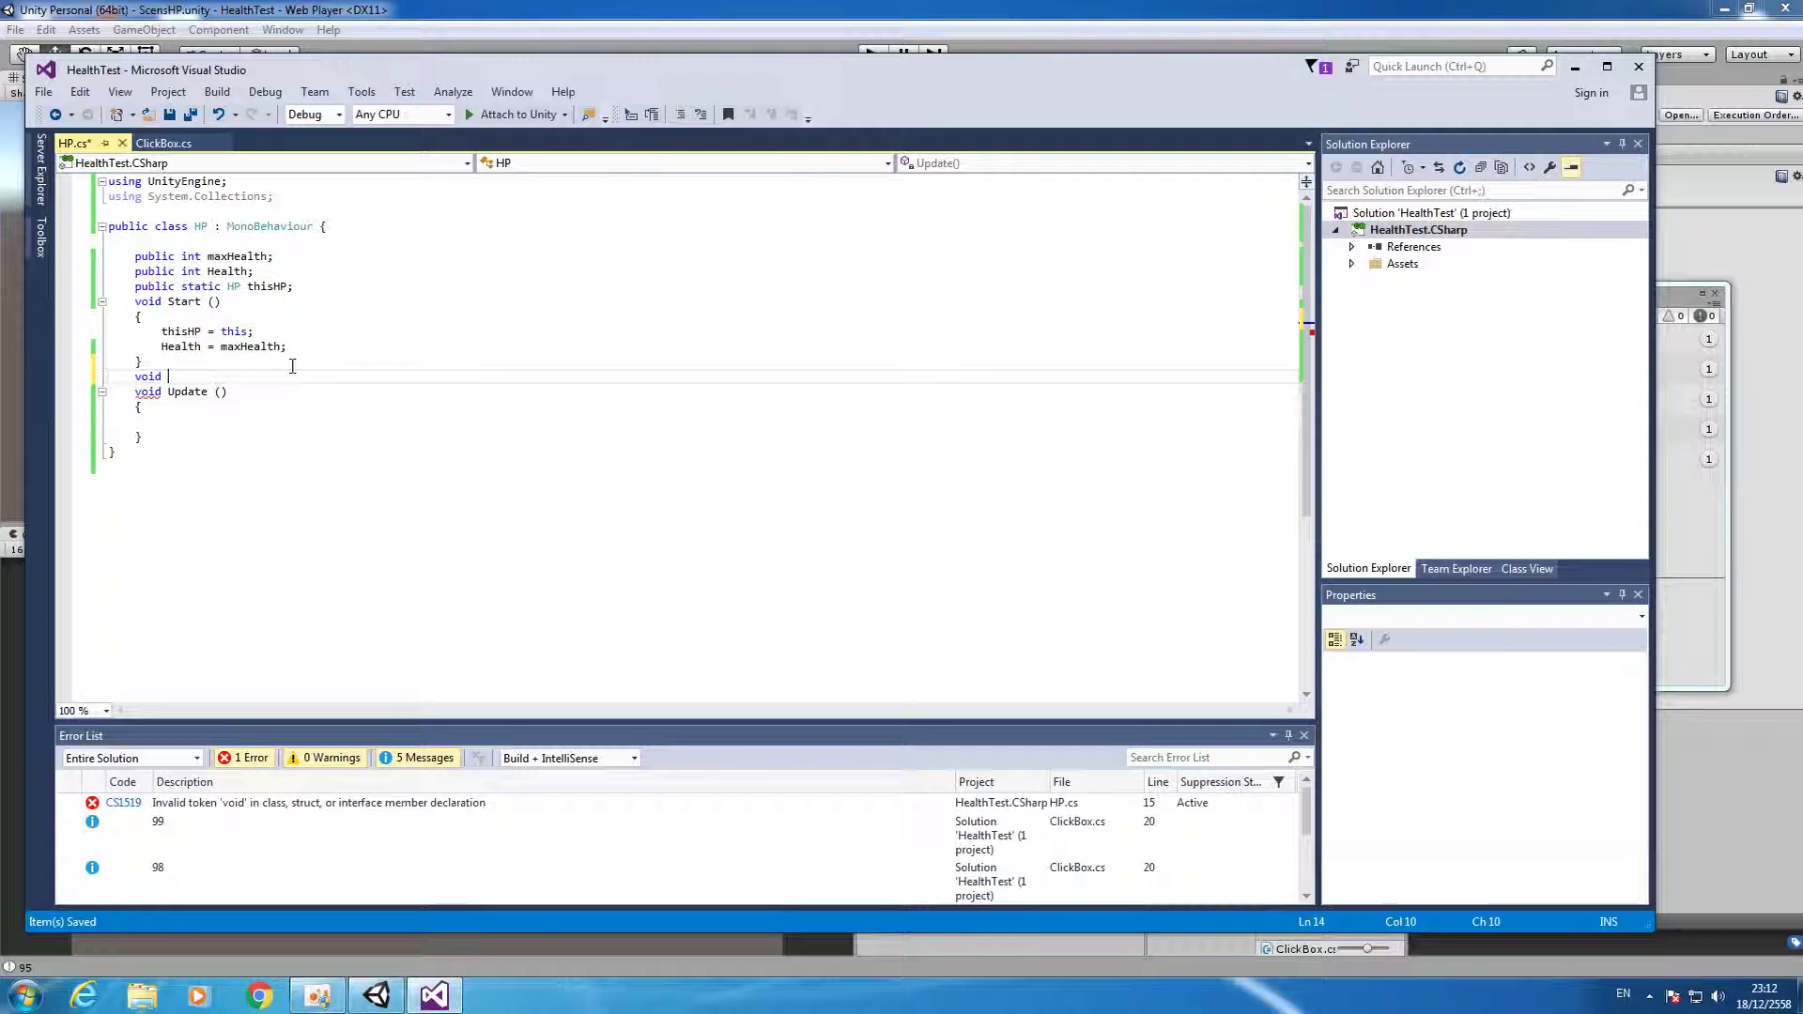
text(load)
text(S)
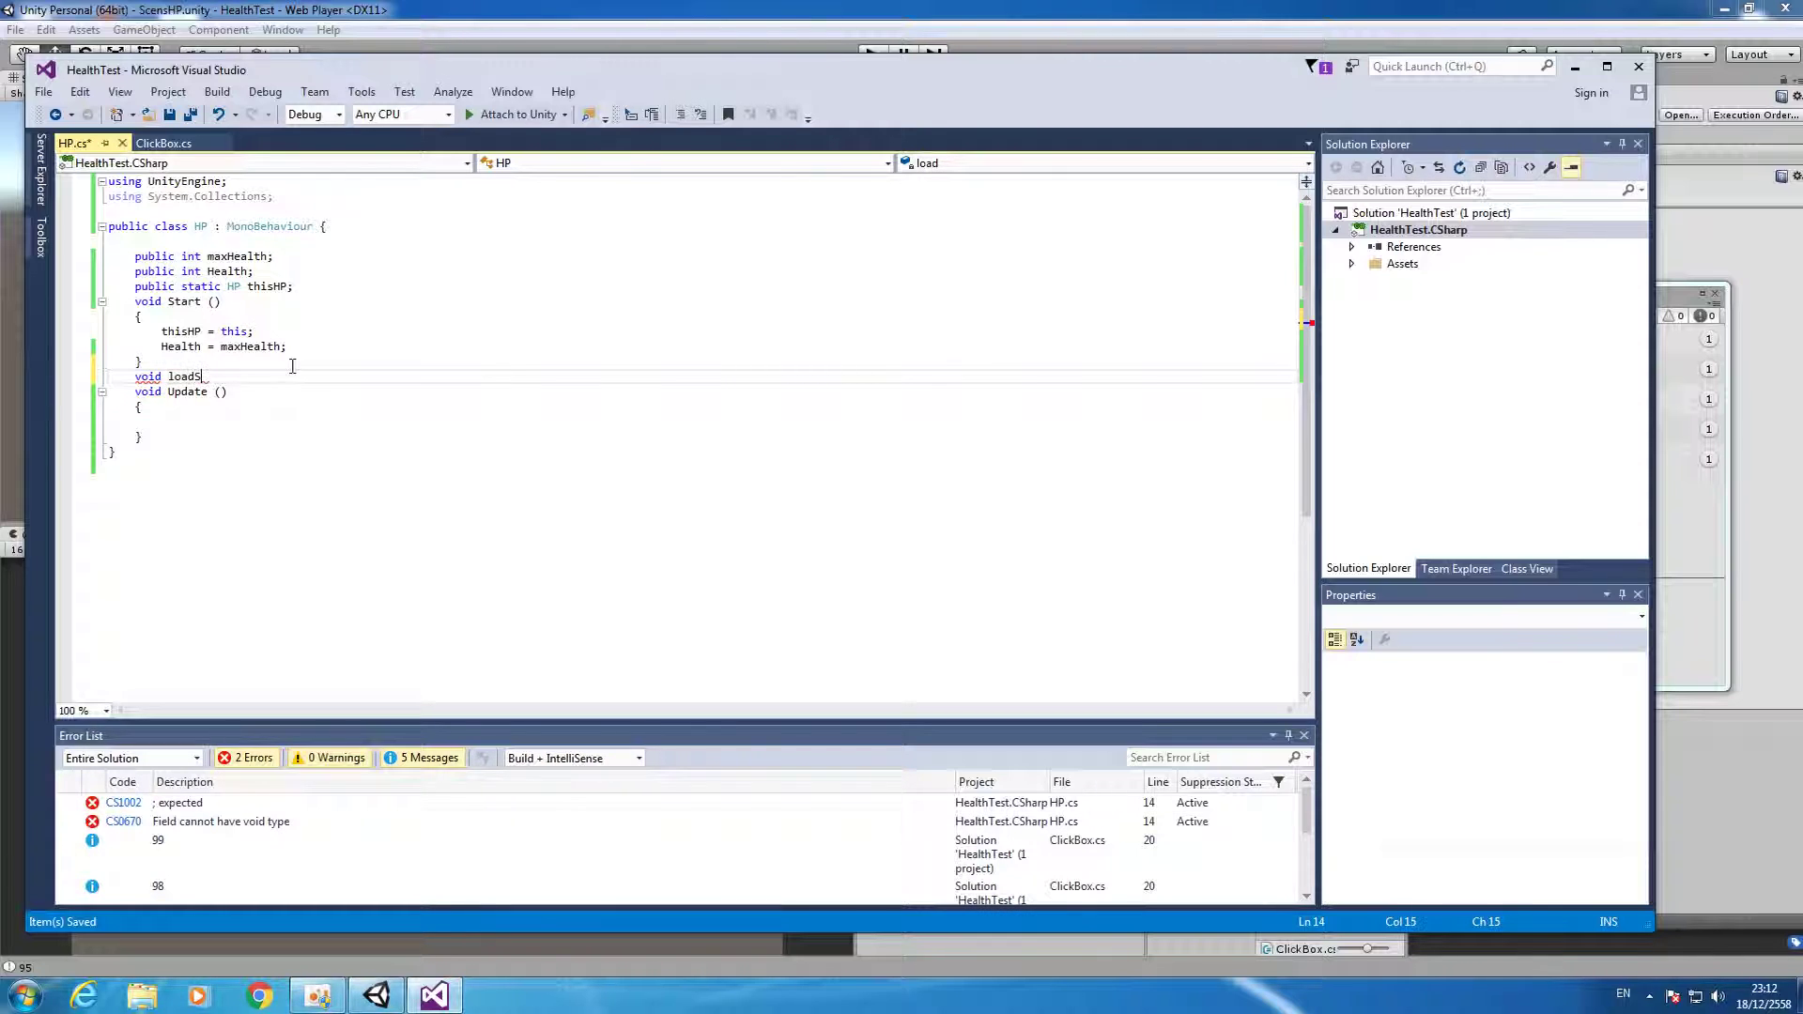
text(prite())
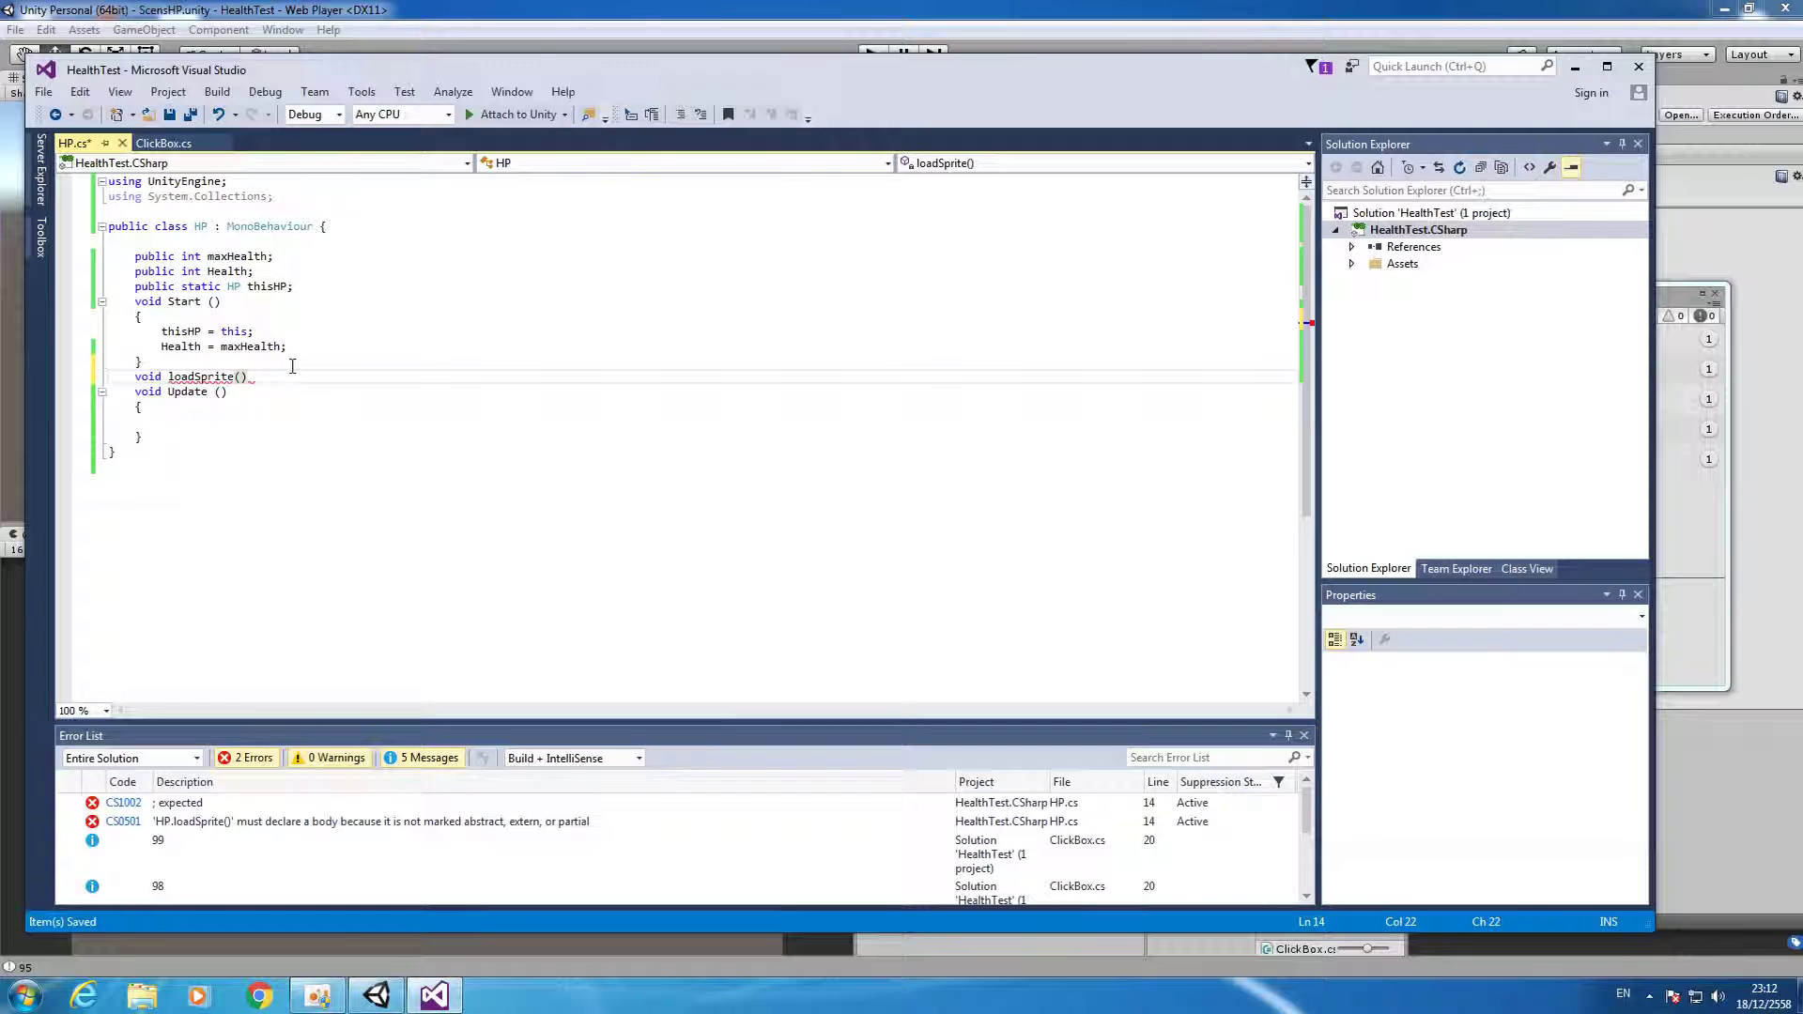
key(Return)
text({)
key(Return)
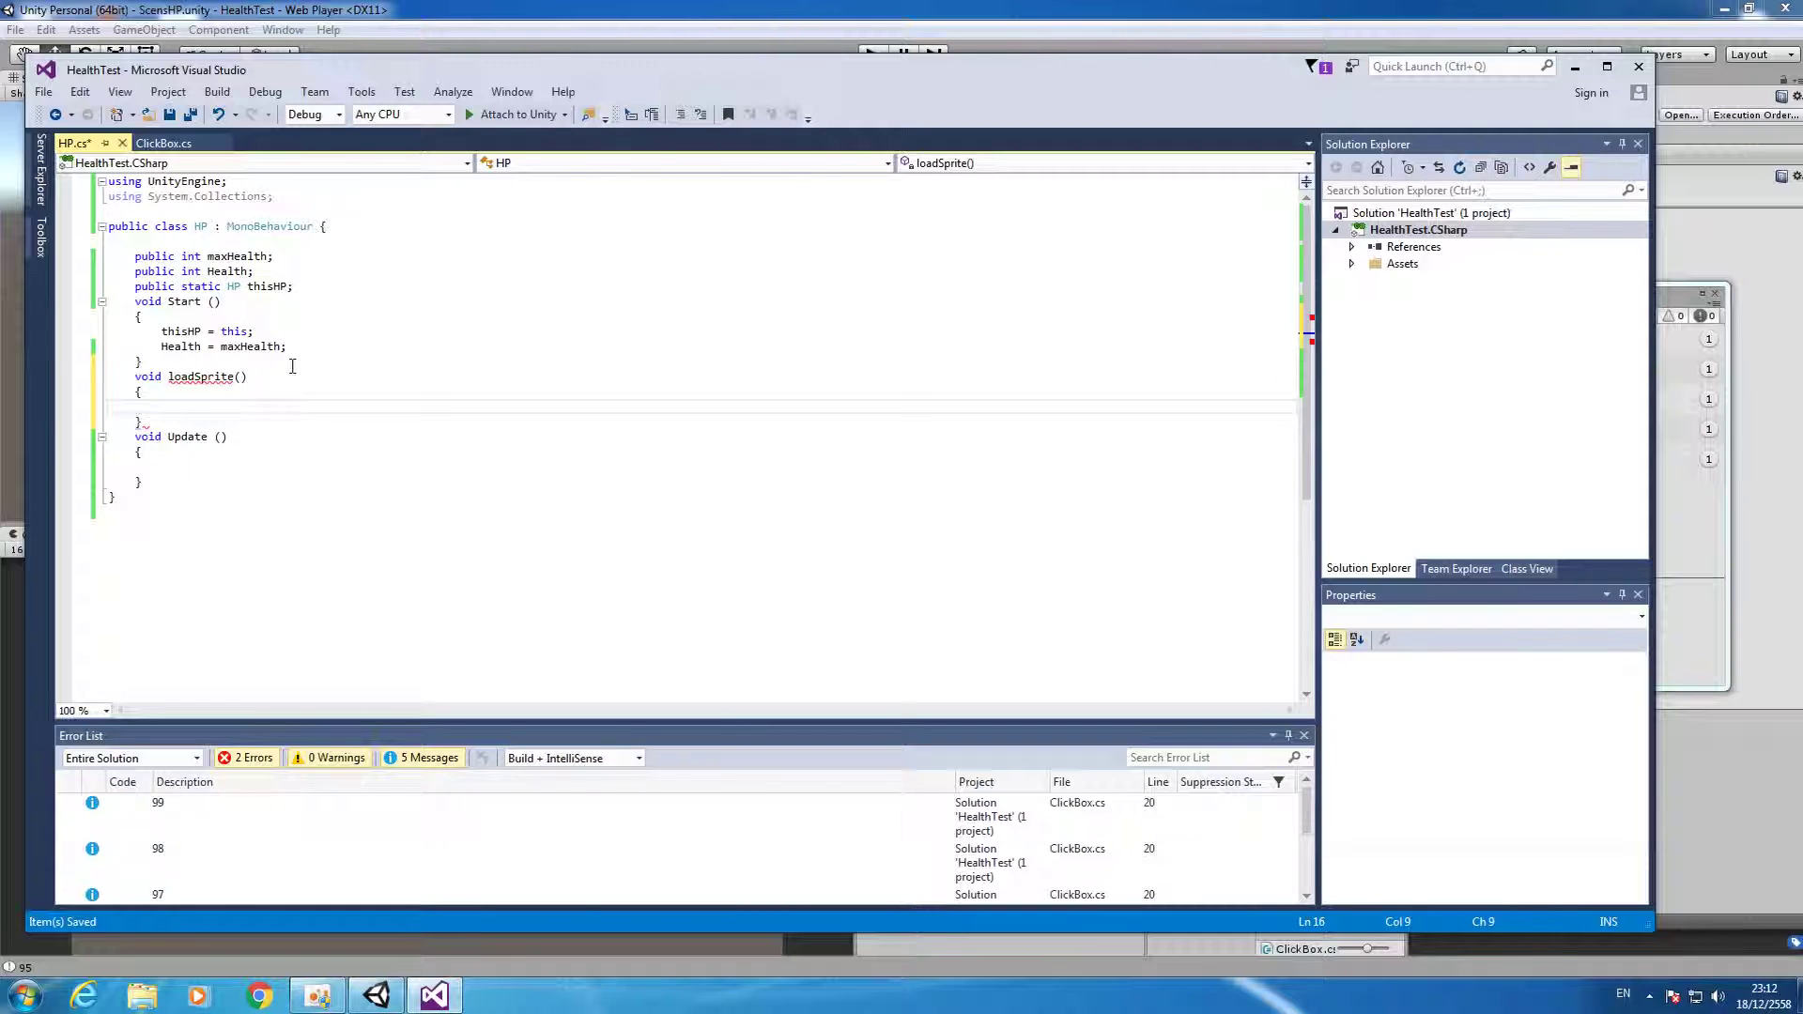
key(ctrl+s)
Start a new public Image field line below the thisHP field.
click(313, 282)
key(Return)
text(public imageEffe)
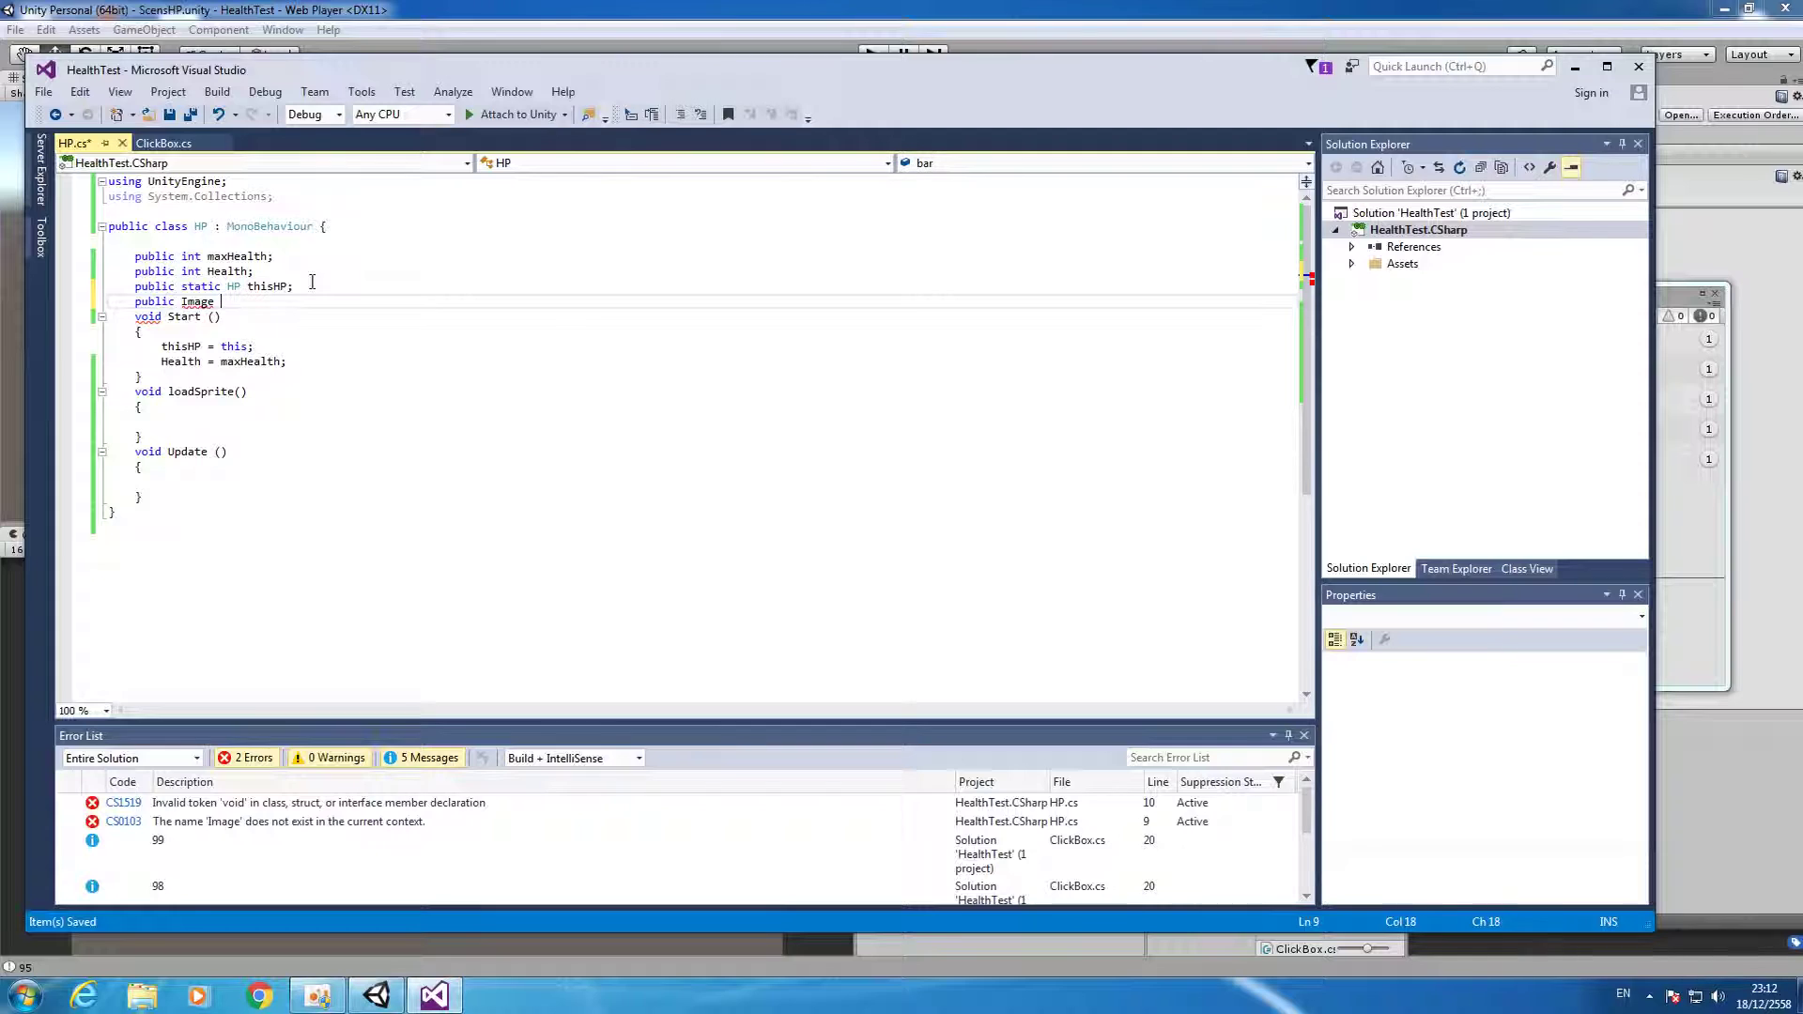
Finish the field as public Image imageBarHP and add using UnityEngine.UI through Quick Actions.
text(ge)
text(BarHP;)
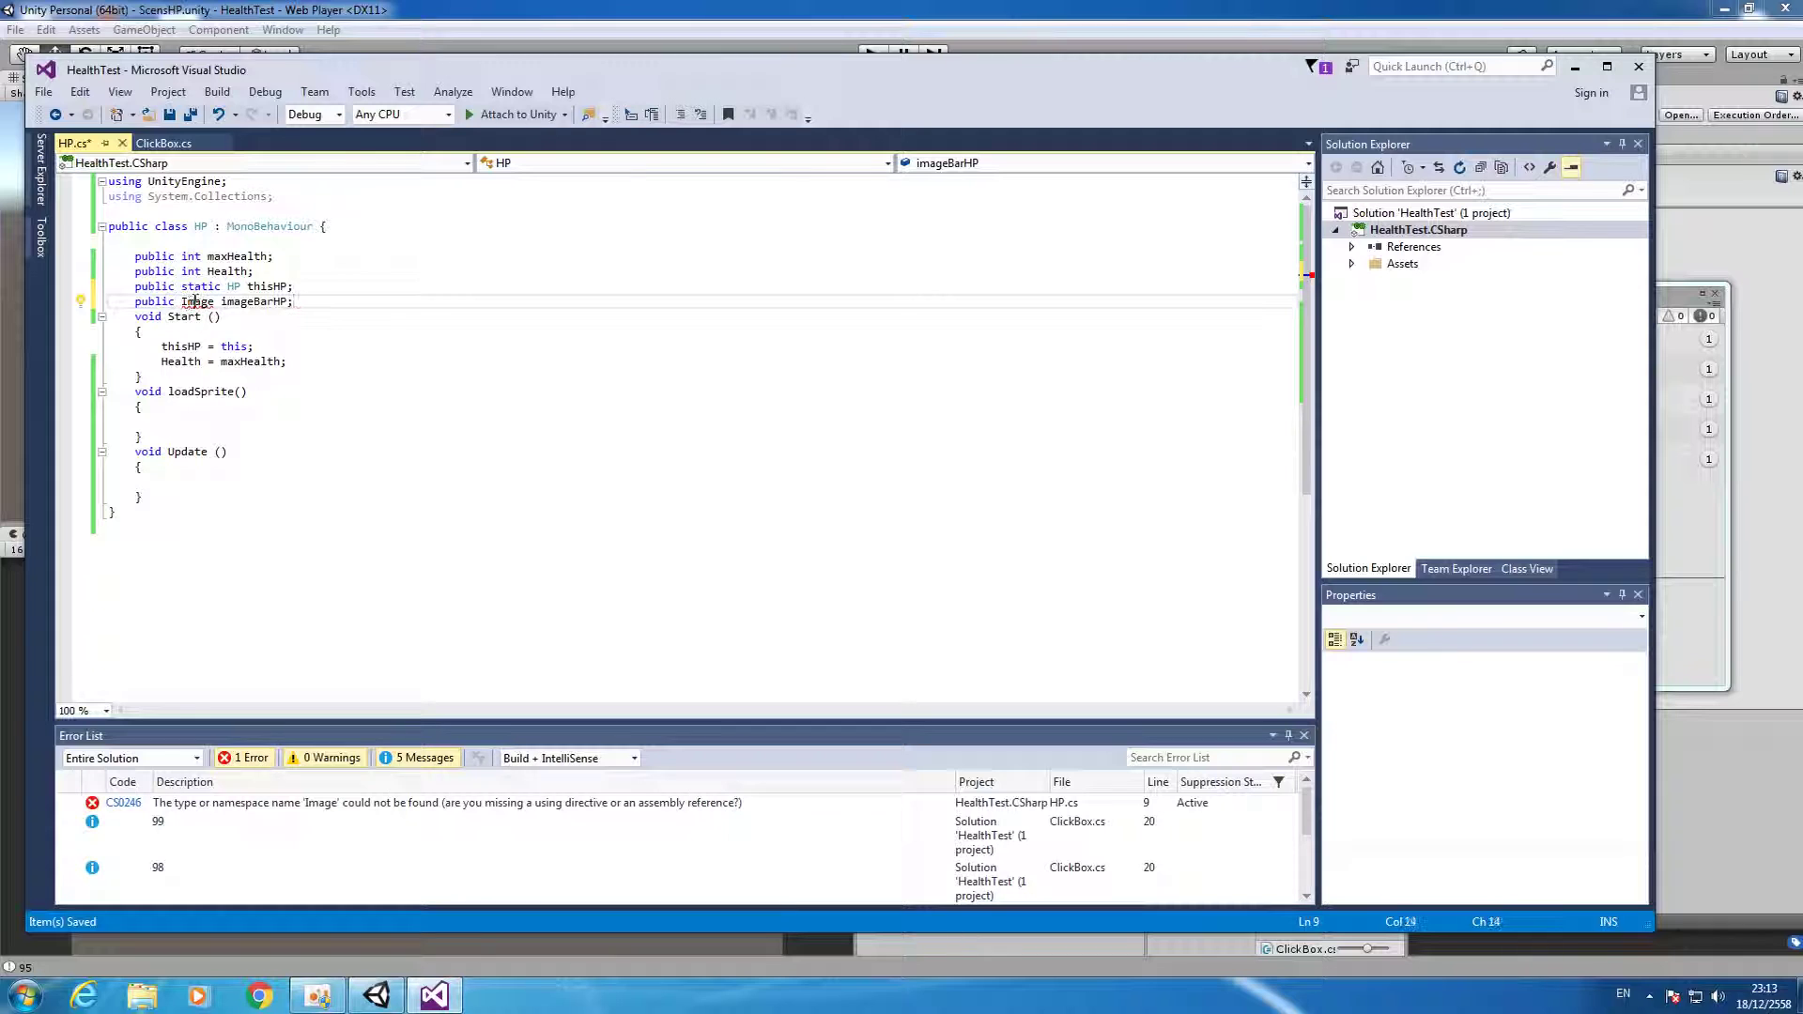
right_click(194, 302)
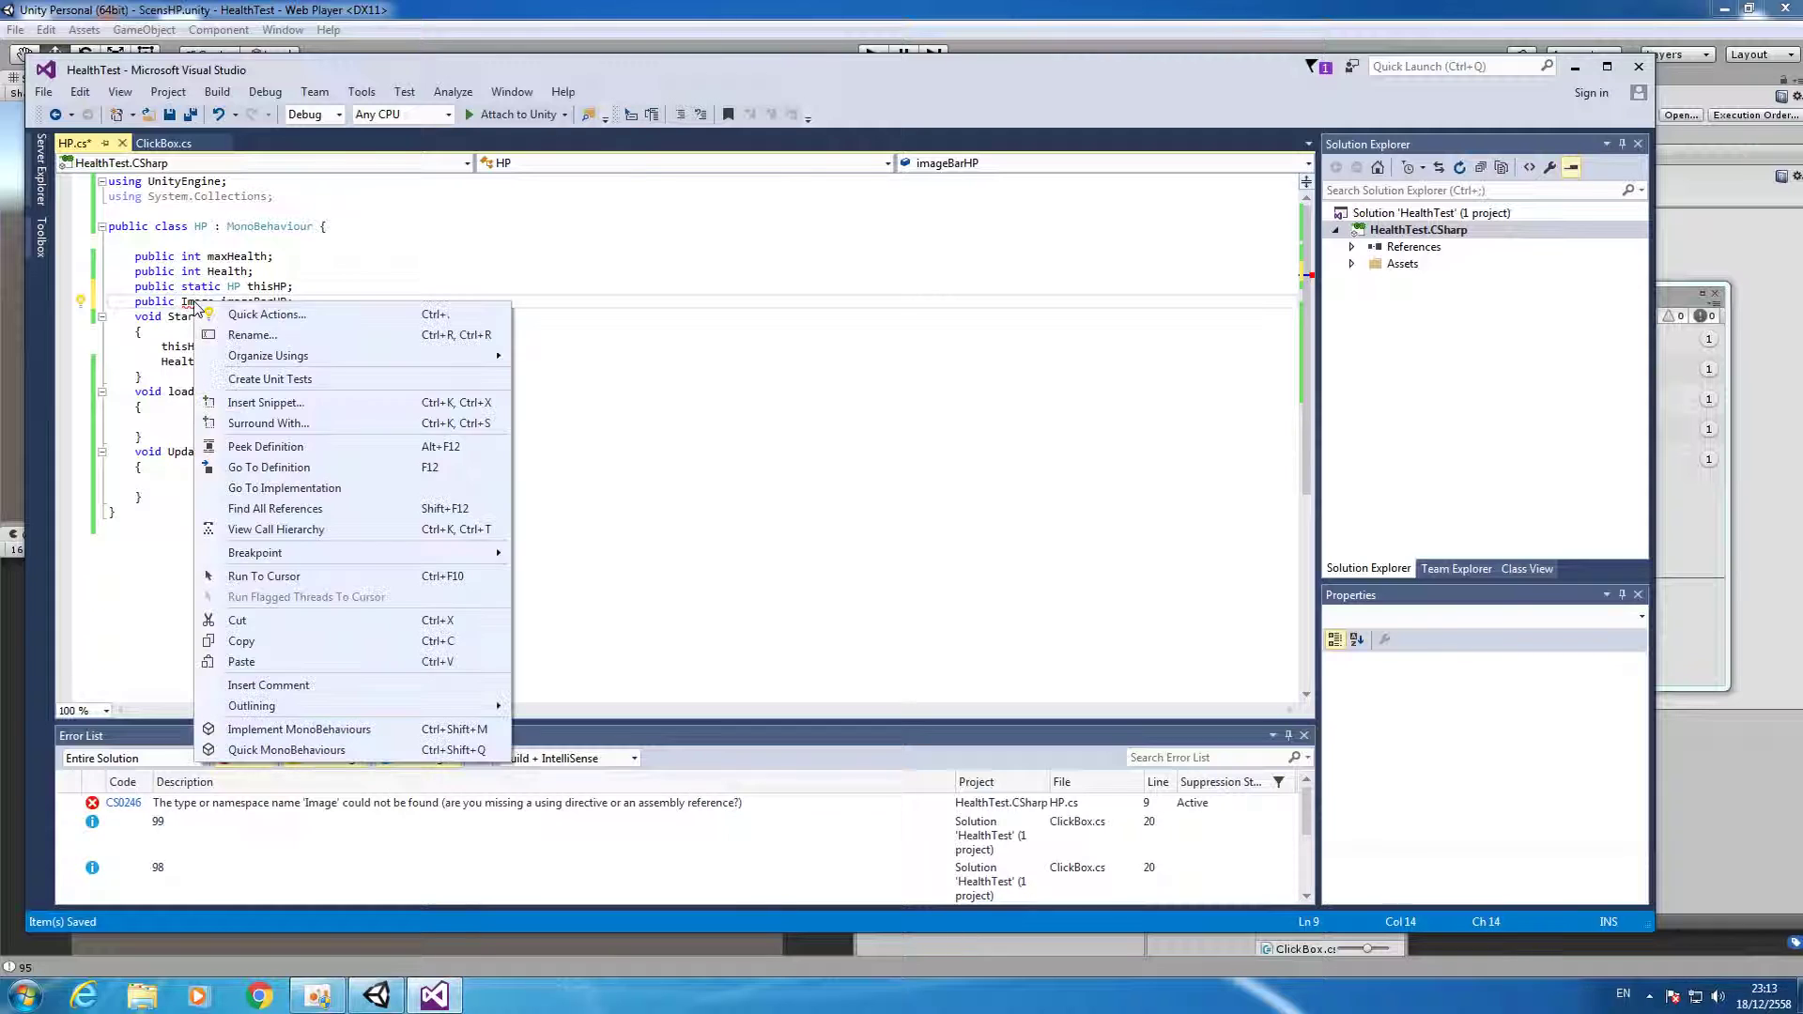
click(279, 317)
key(Return)
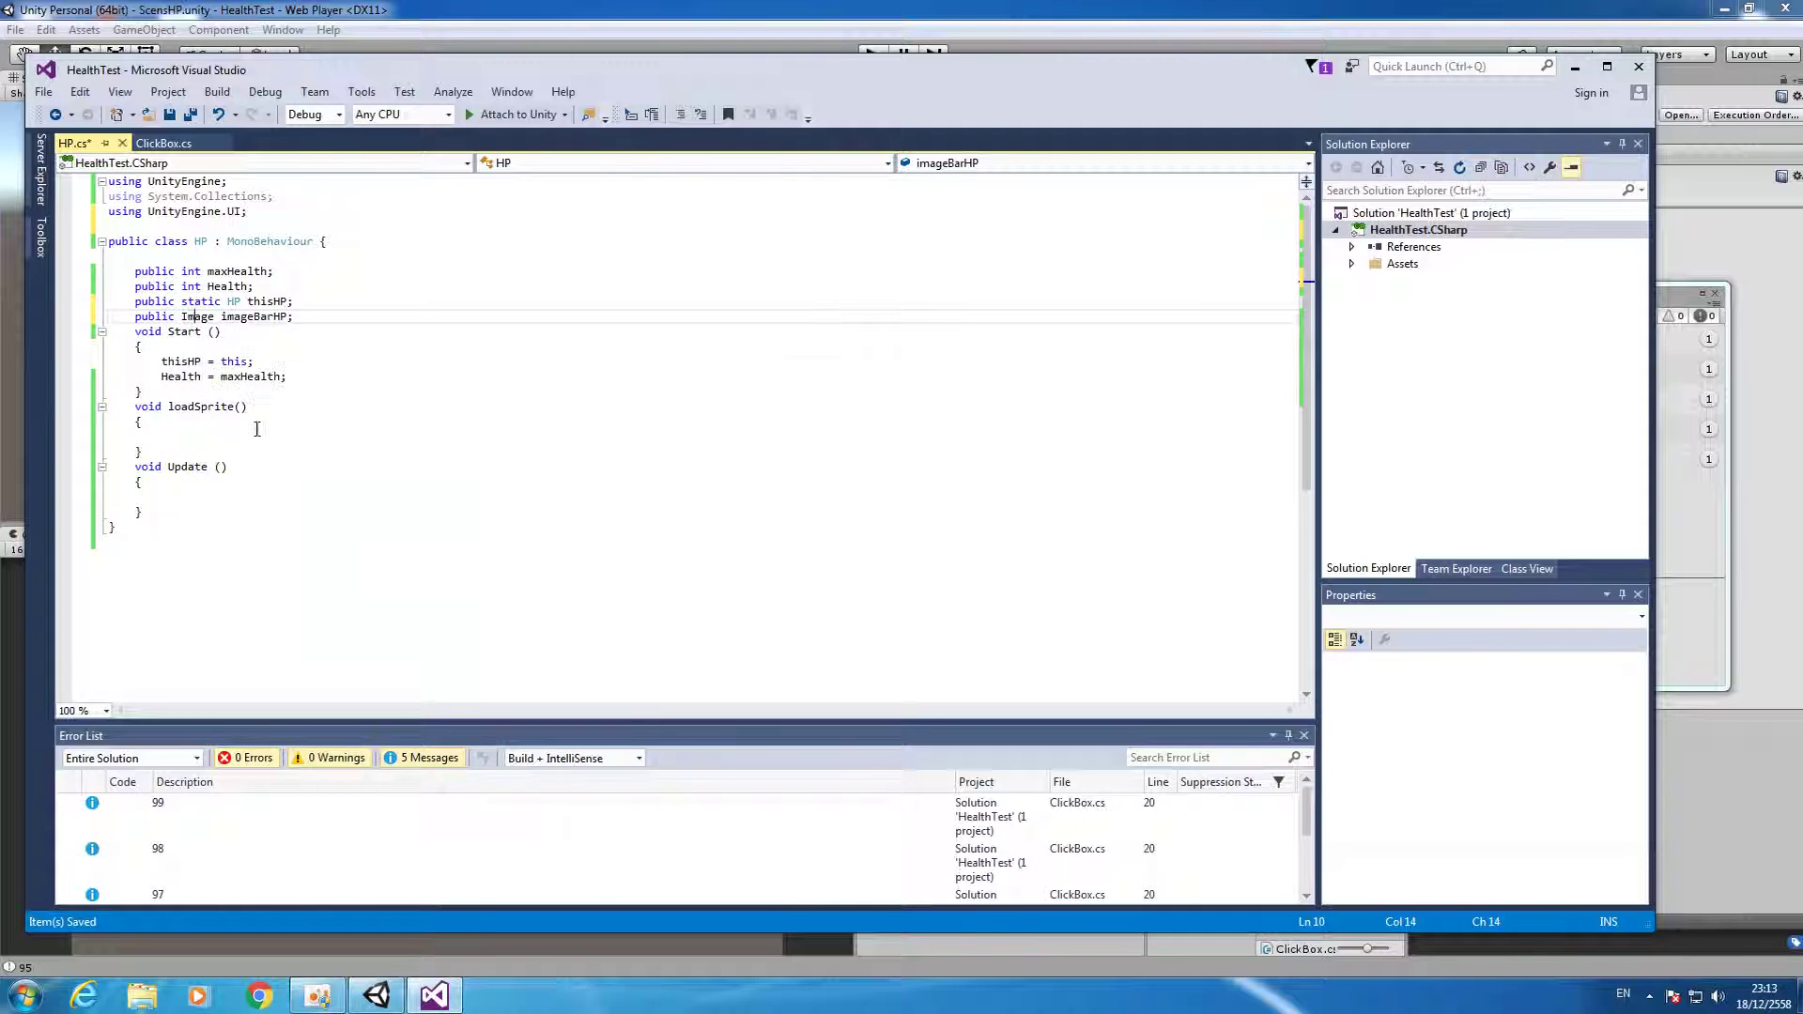
In loadSprite, write imageBarHP.sprite = Resources.Load<Sprite>("");.
click(296, 435)
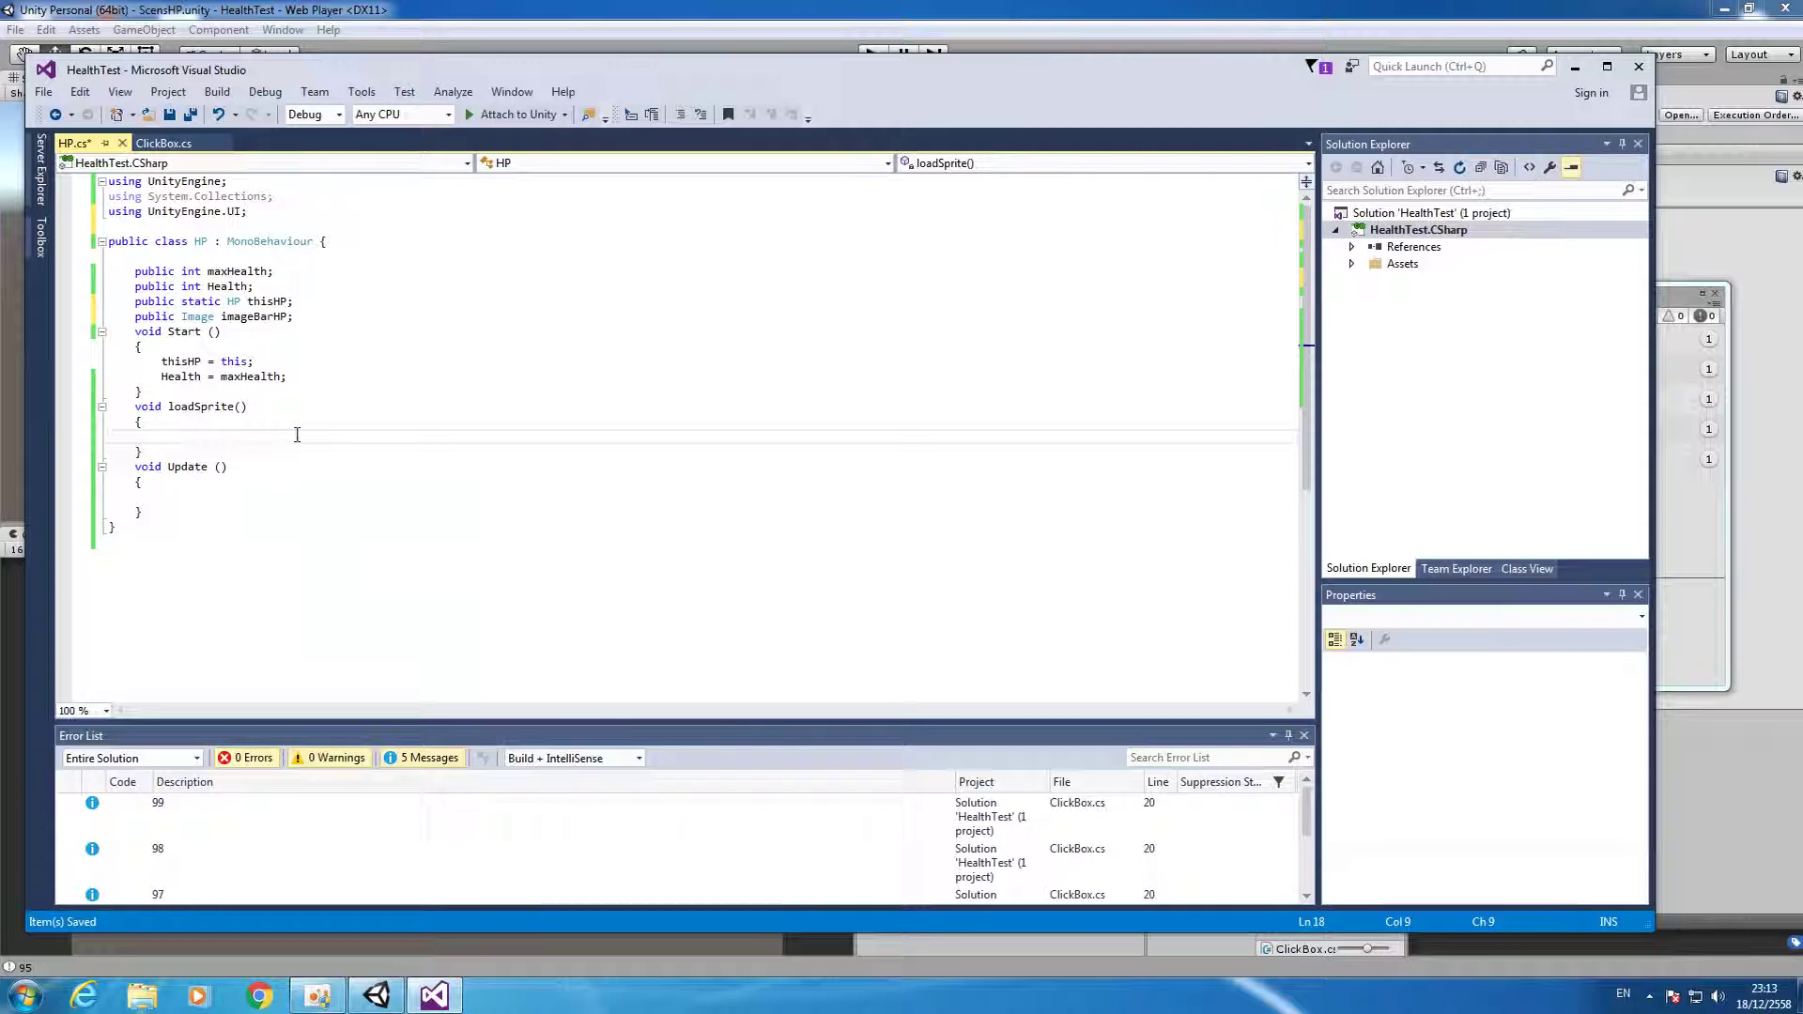
text(imag)
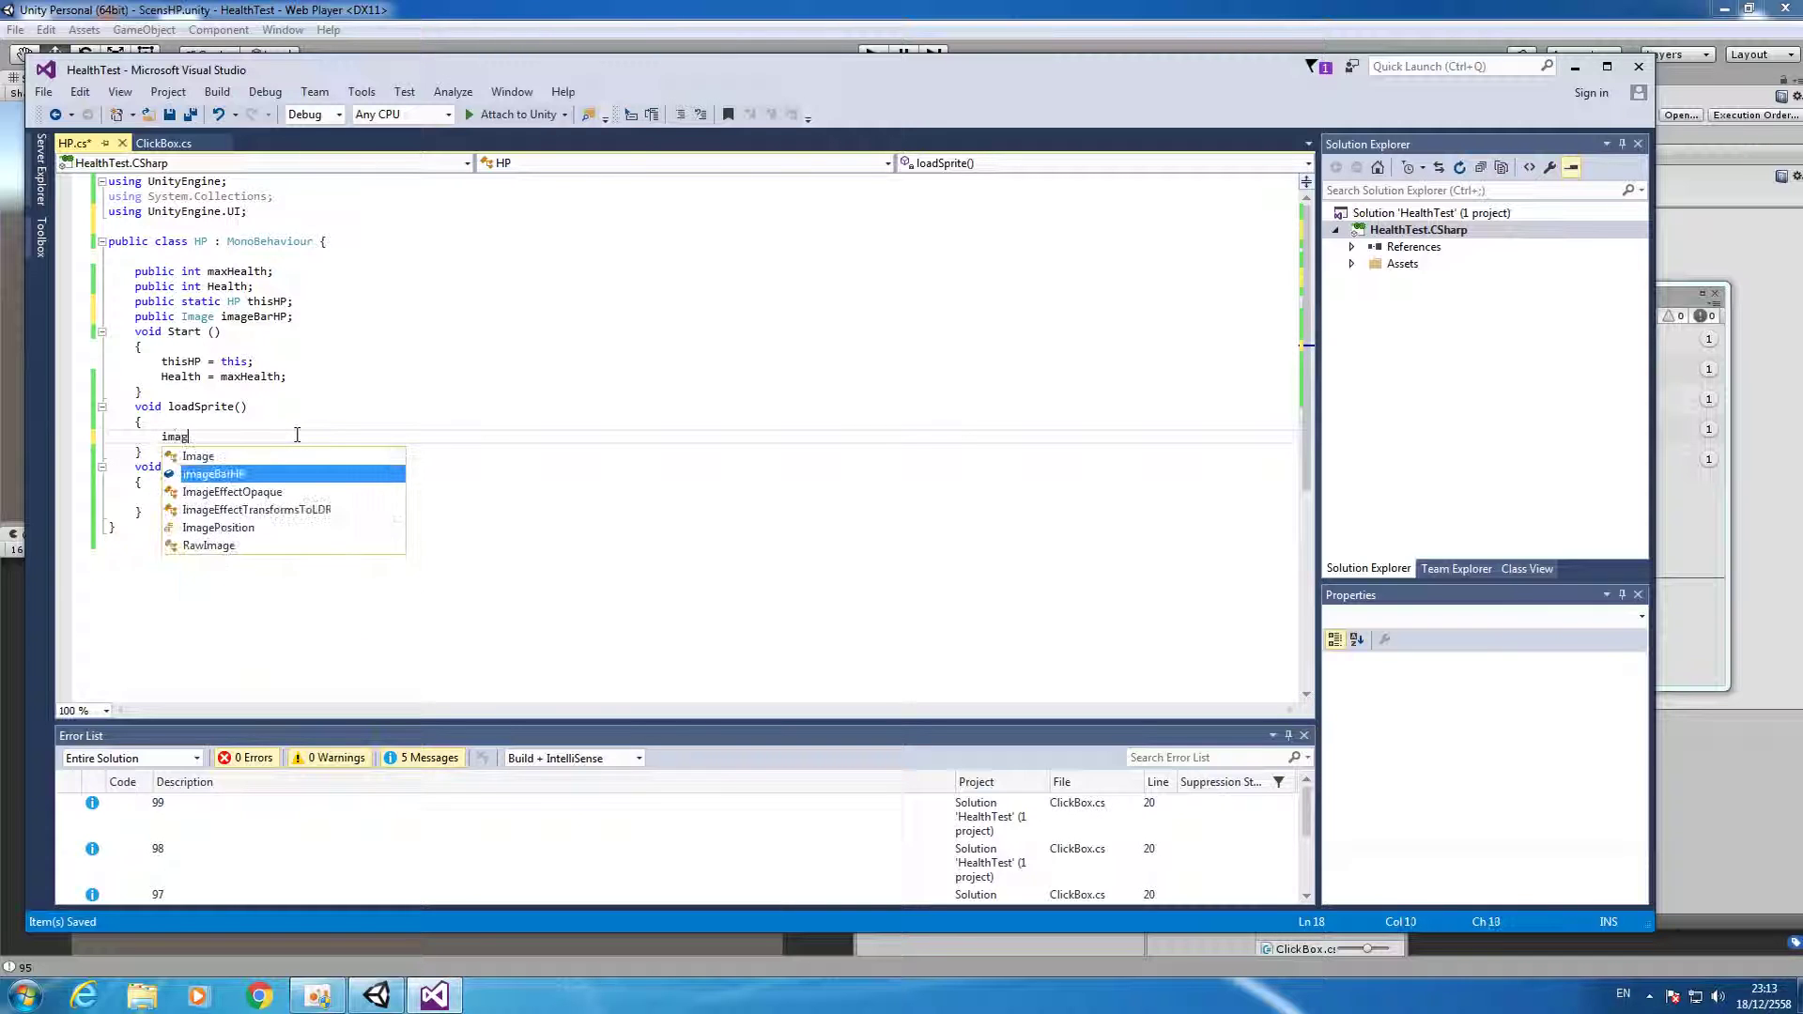
key(Tab)
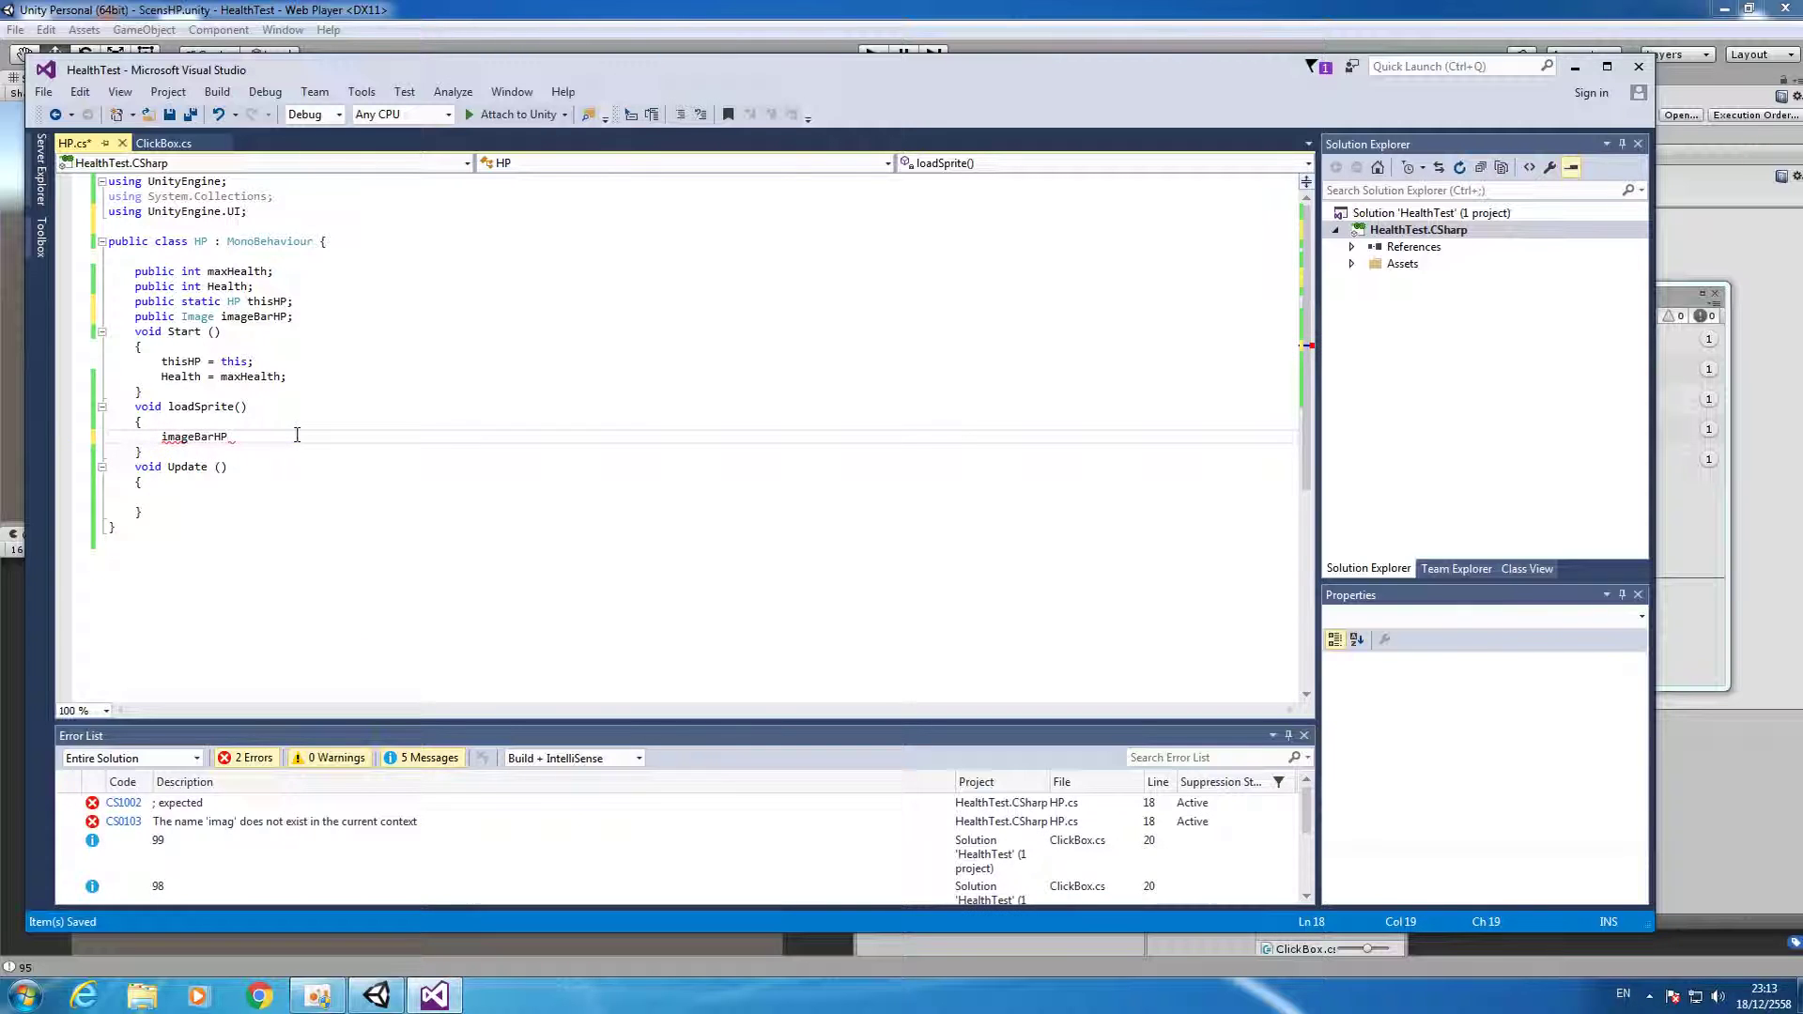
text(.sp)
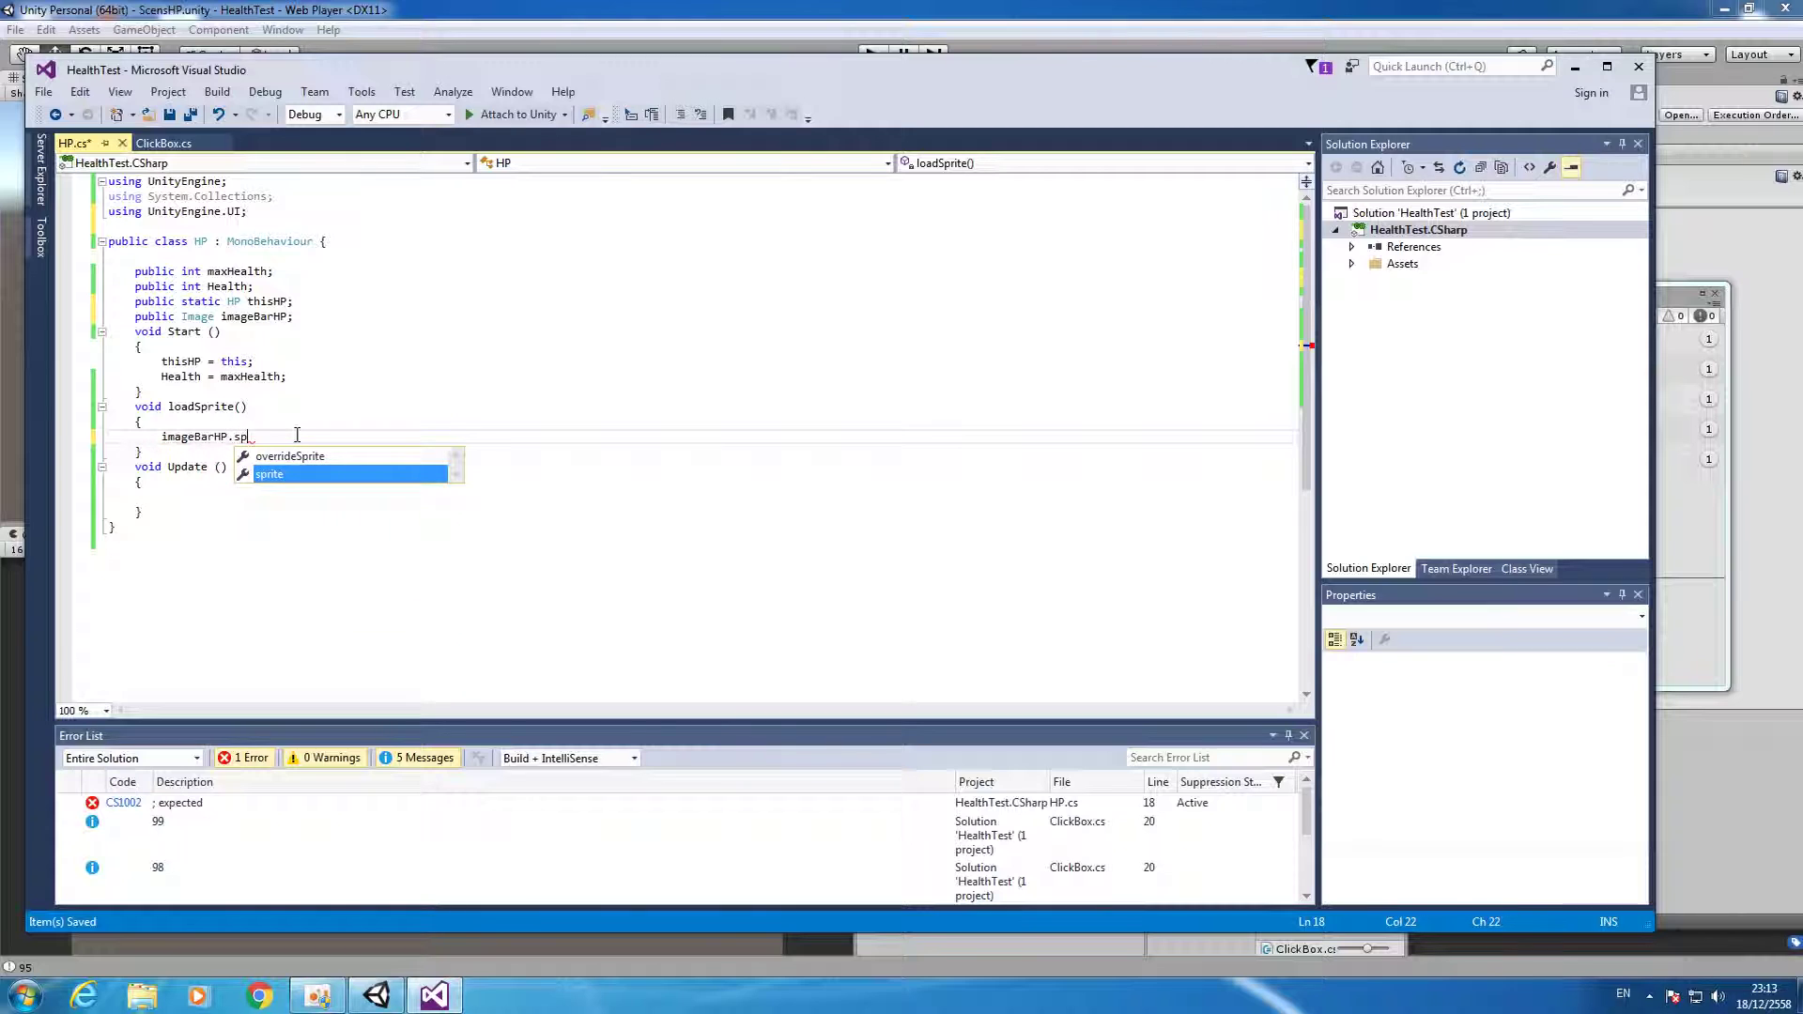
key(Tab)
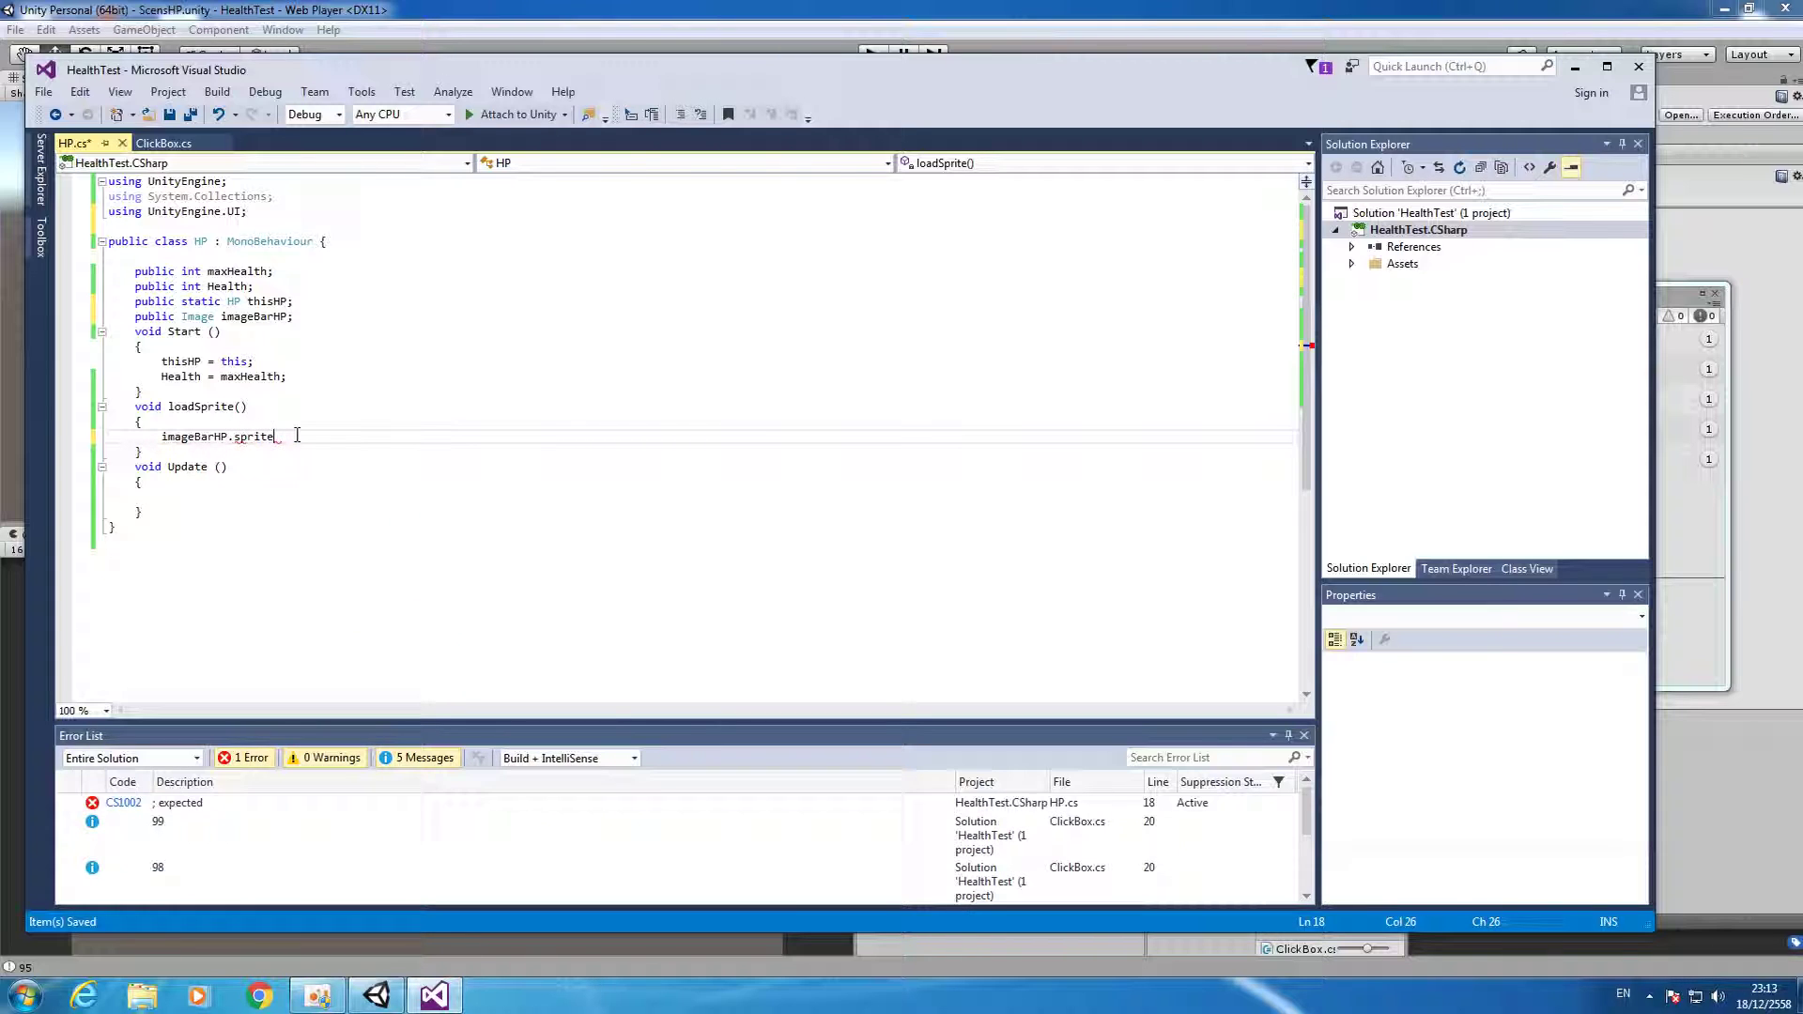
text(=re)
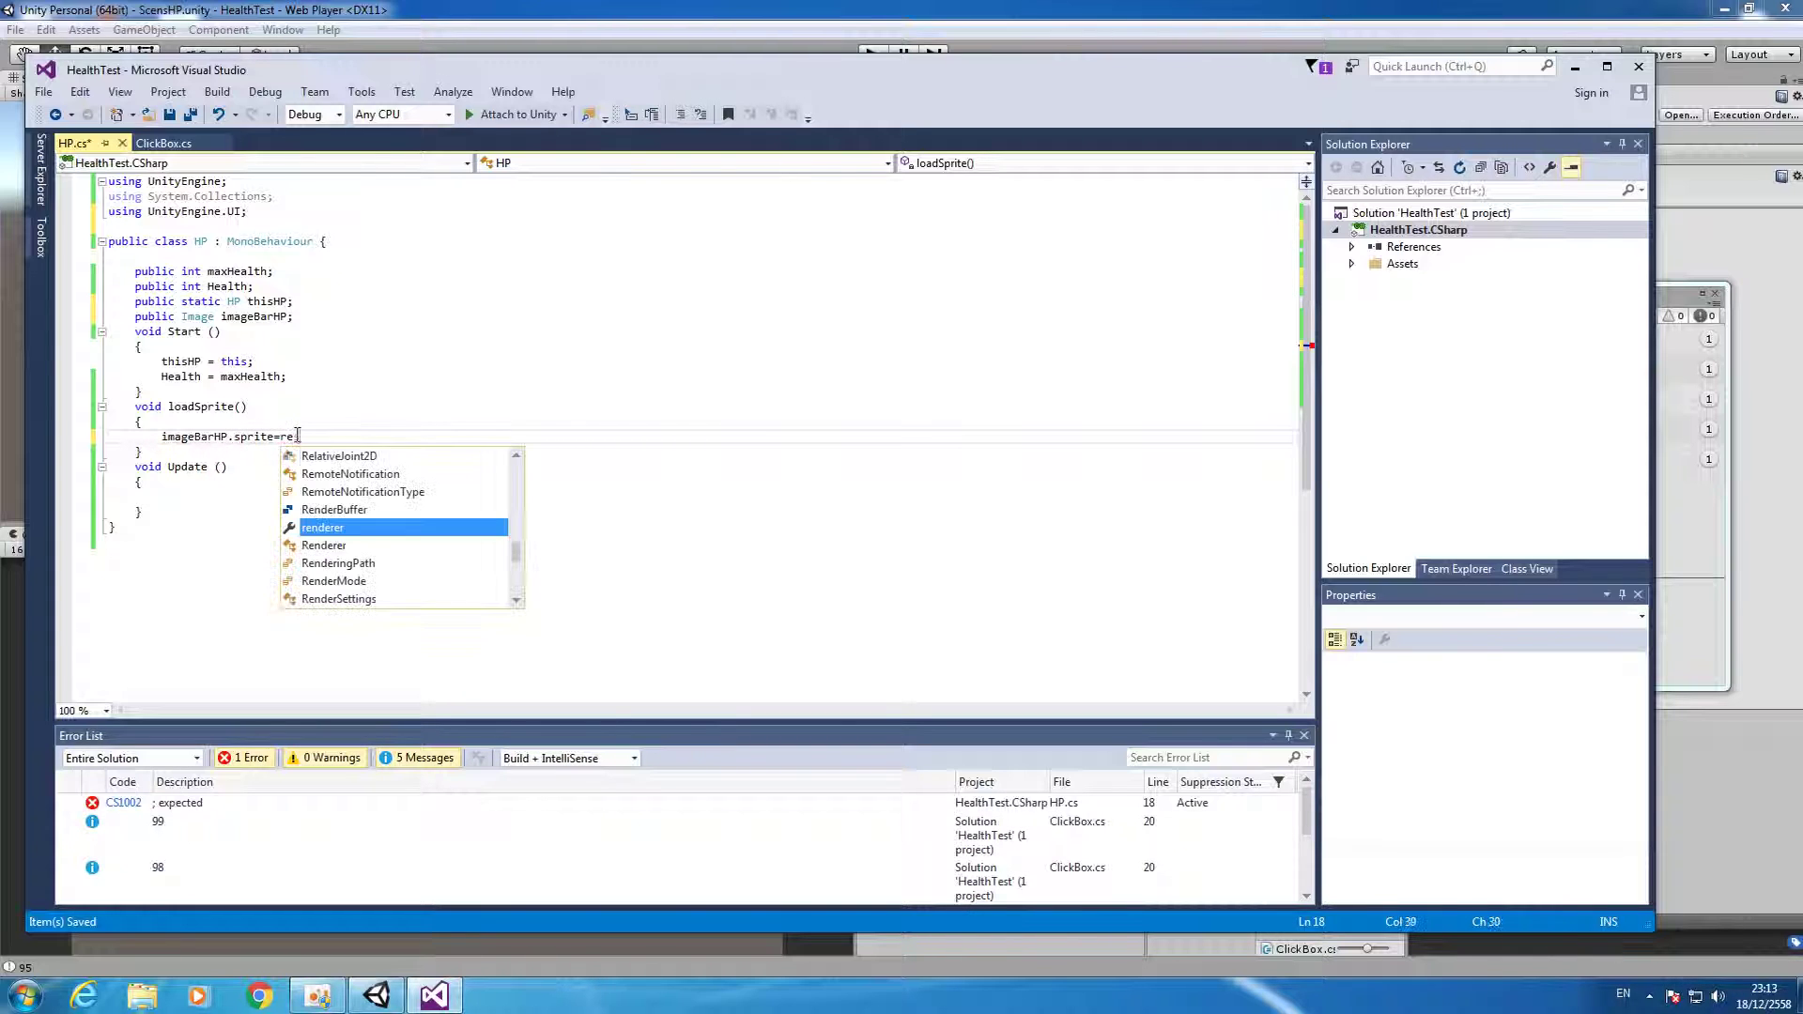
text(s)
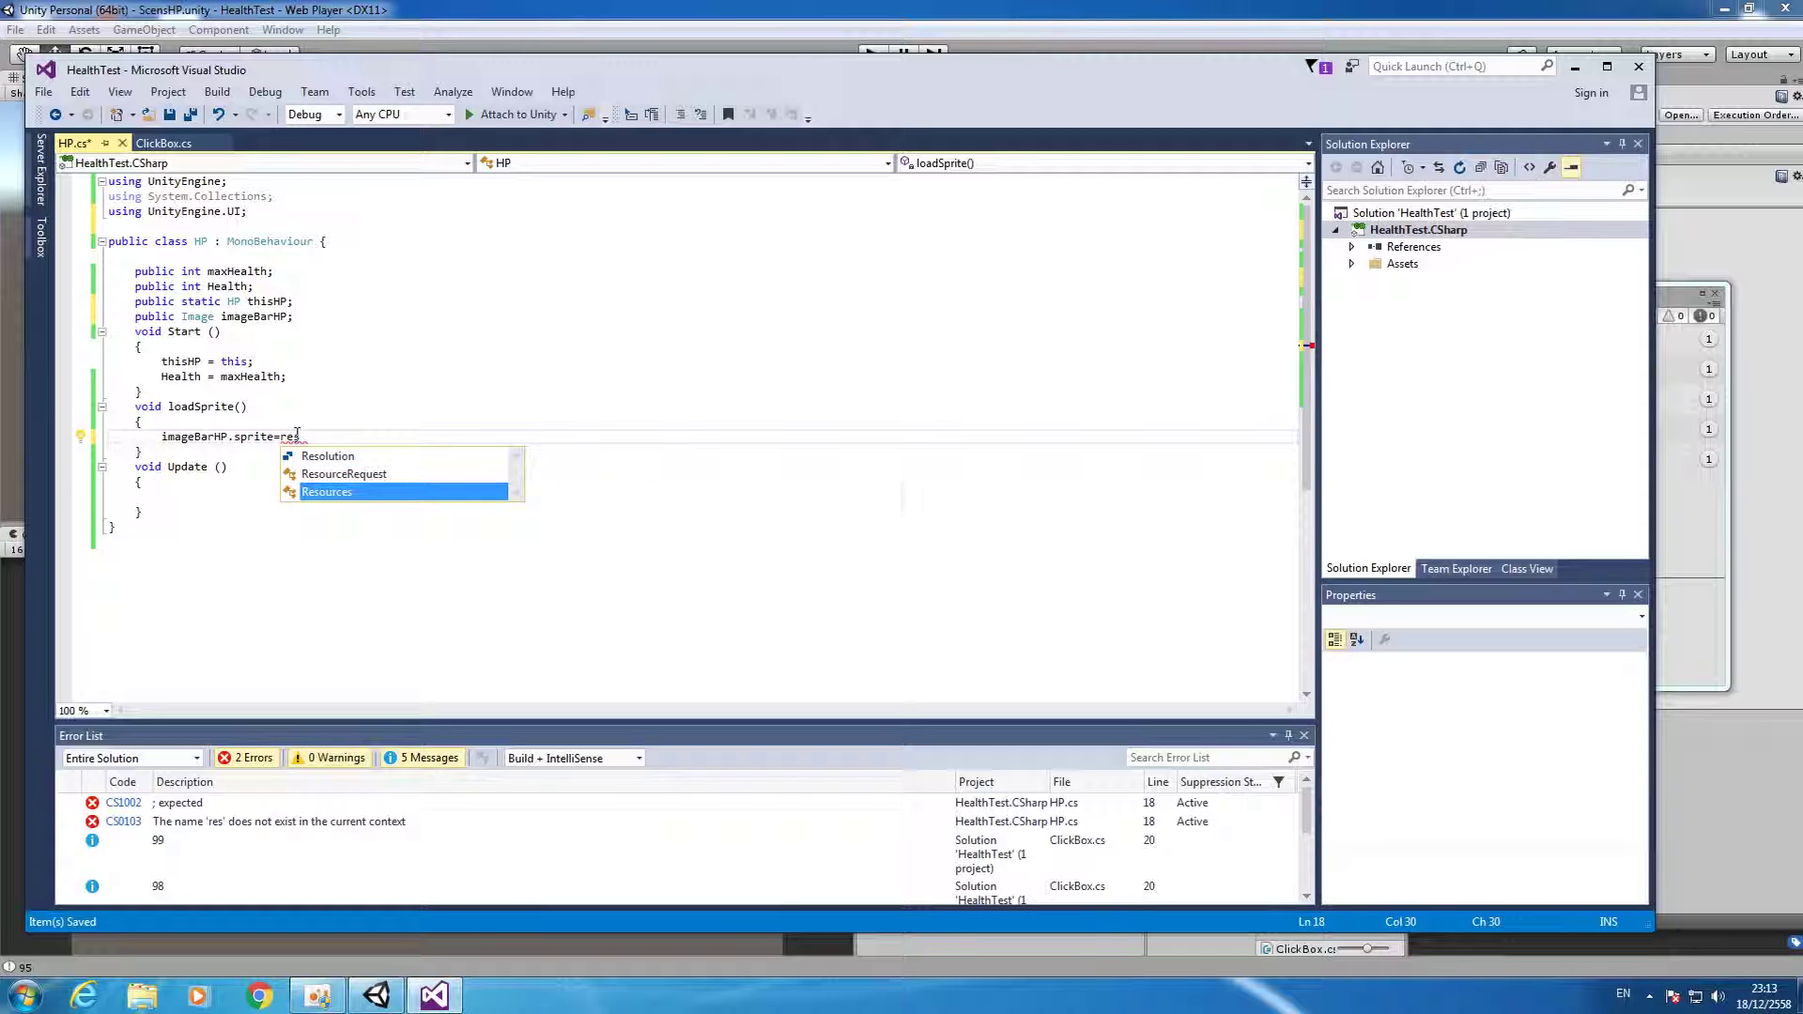
key(Tab)
text(.lo)
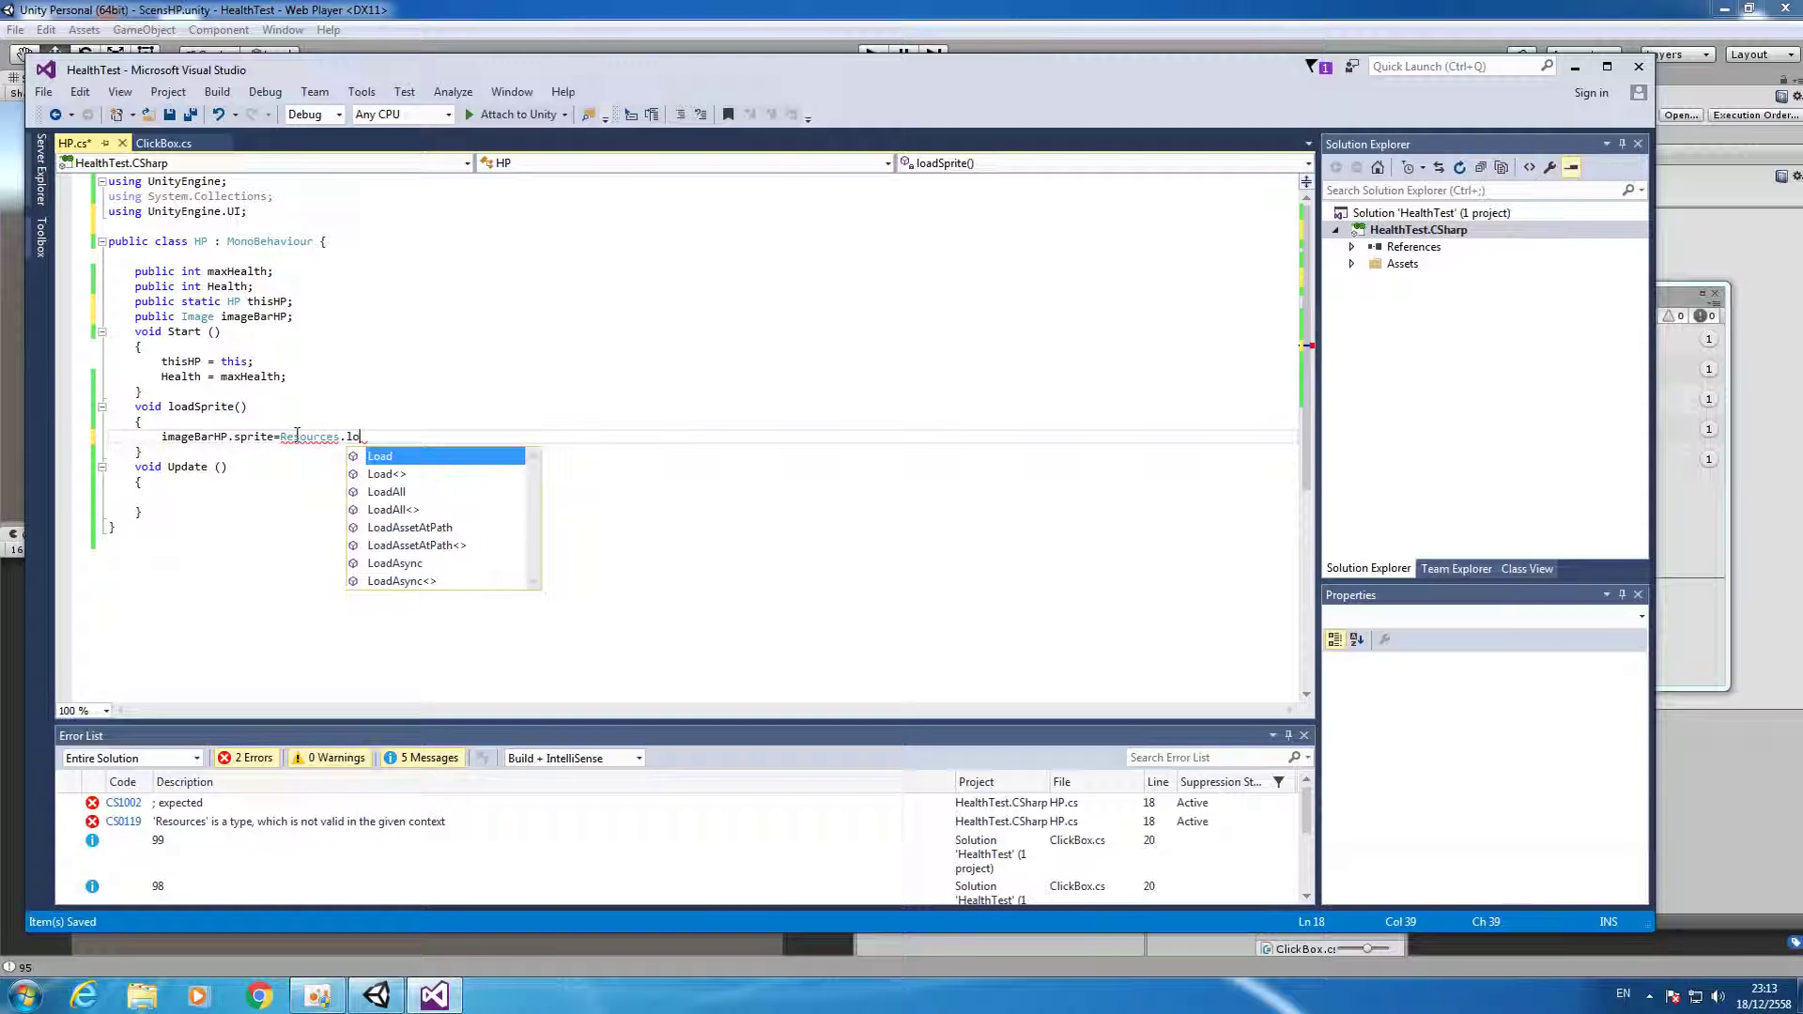
key(Tab)
text(<)
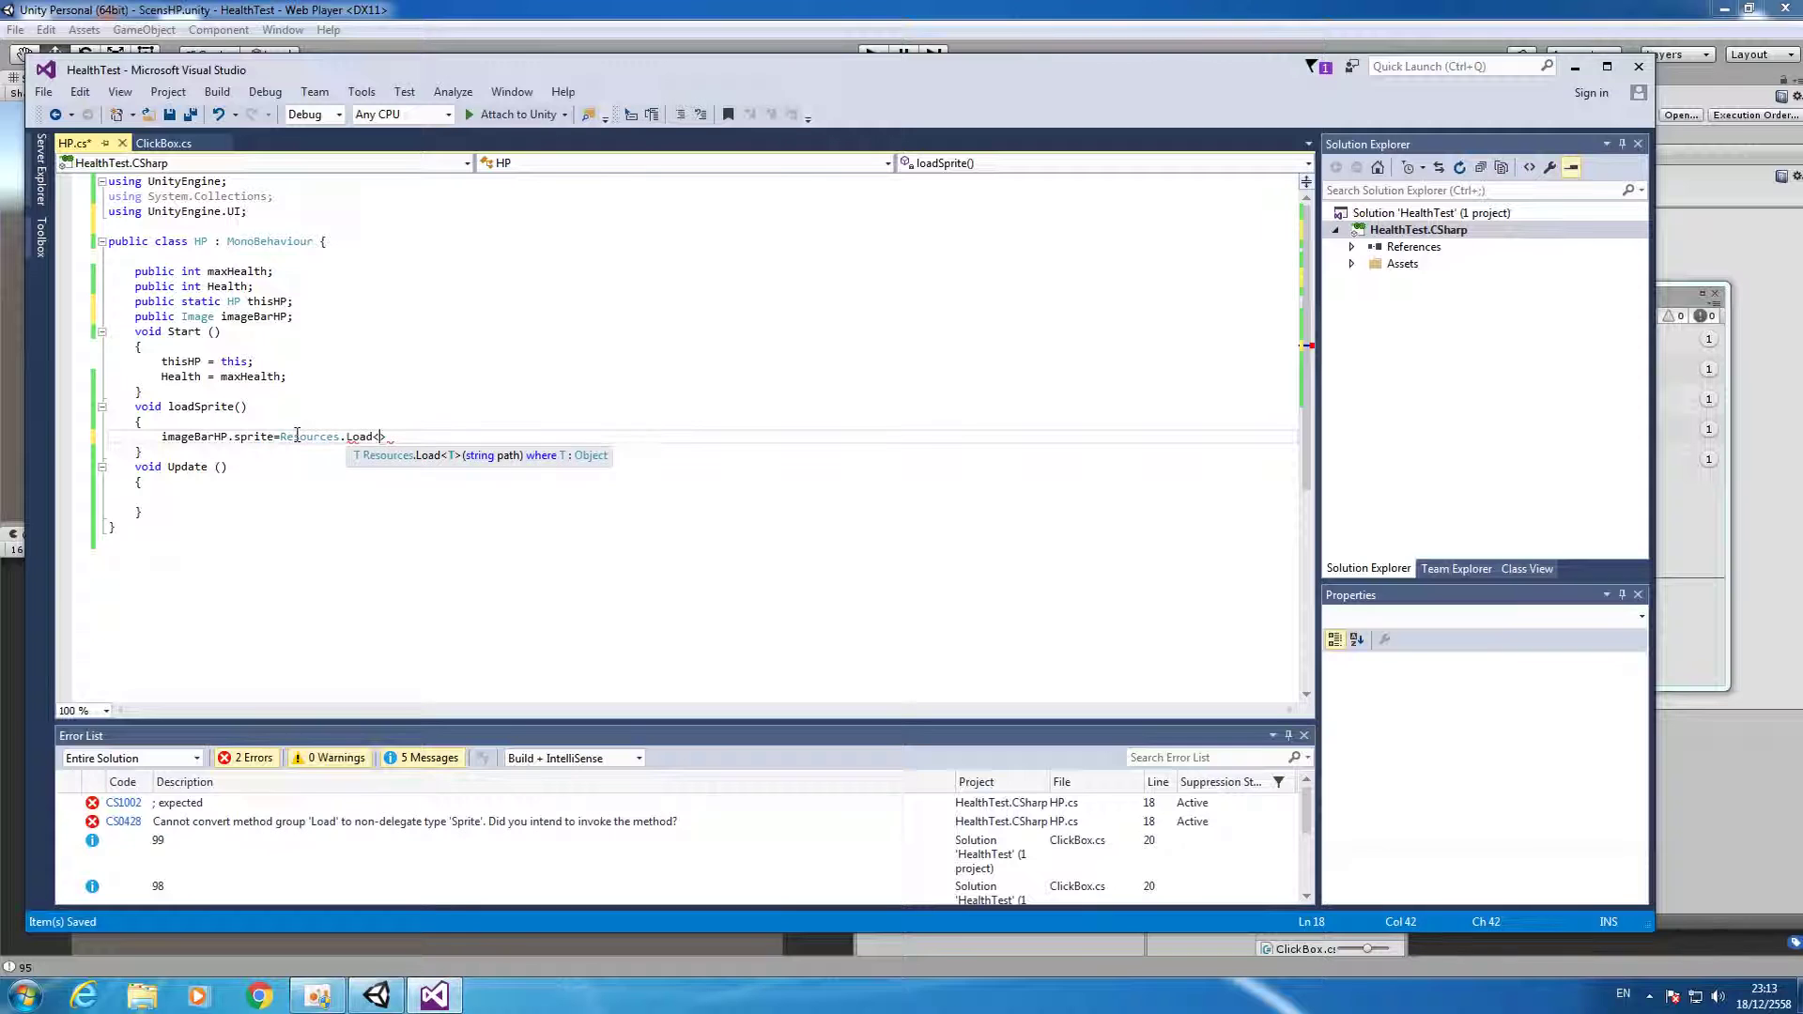
text(sp)
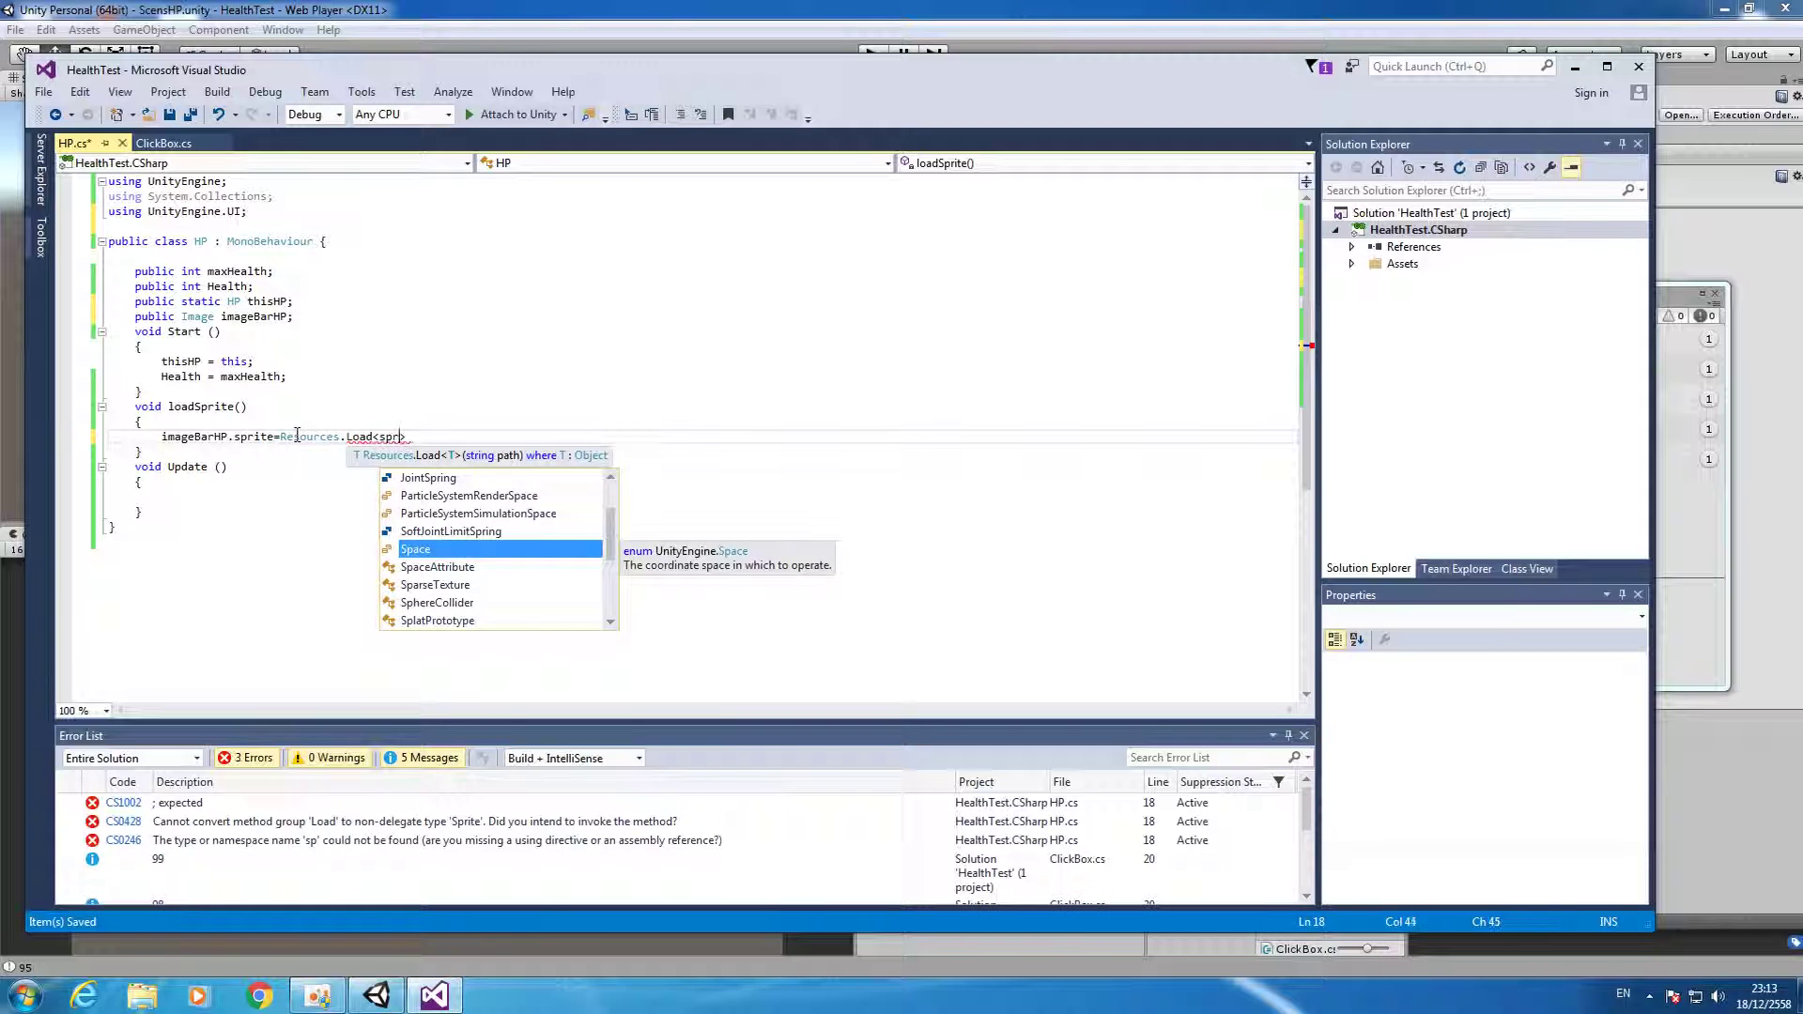
text(ri)
key(Tab)
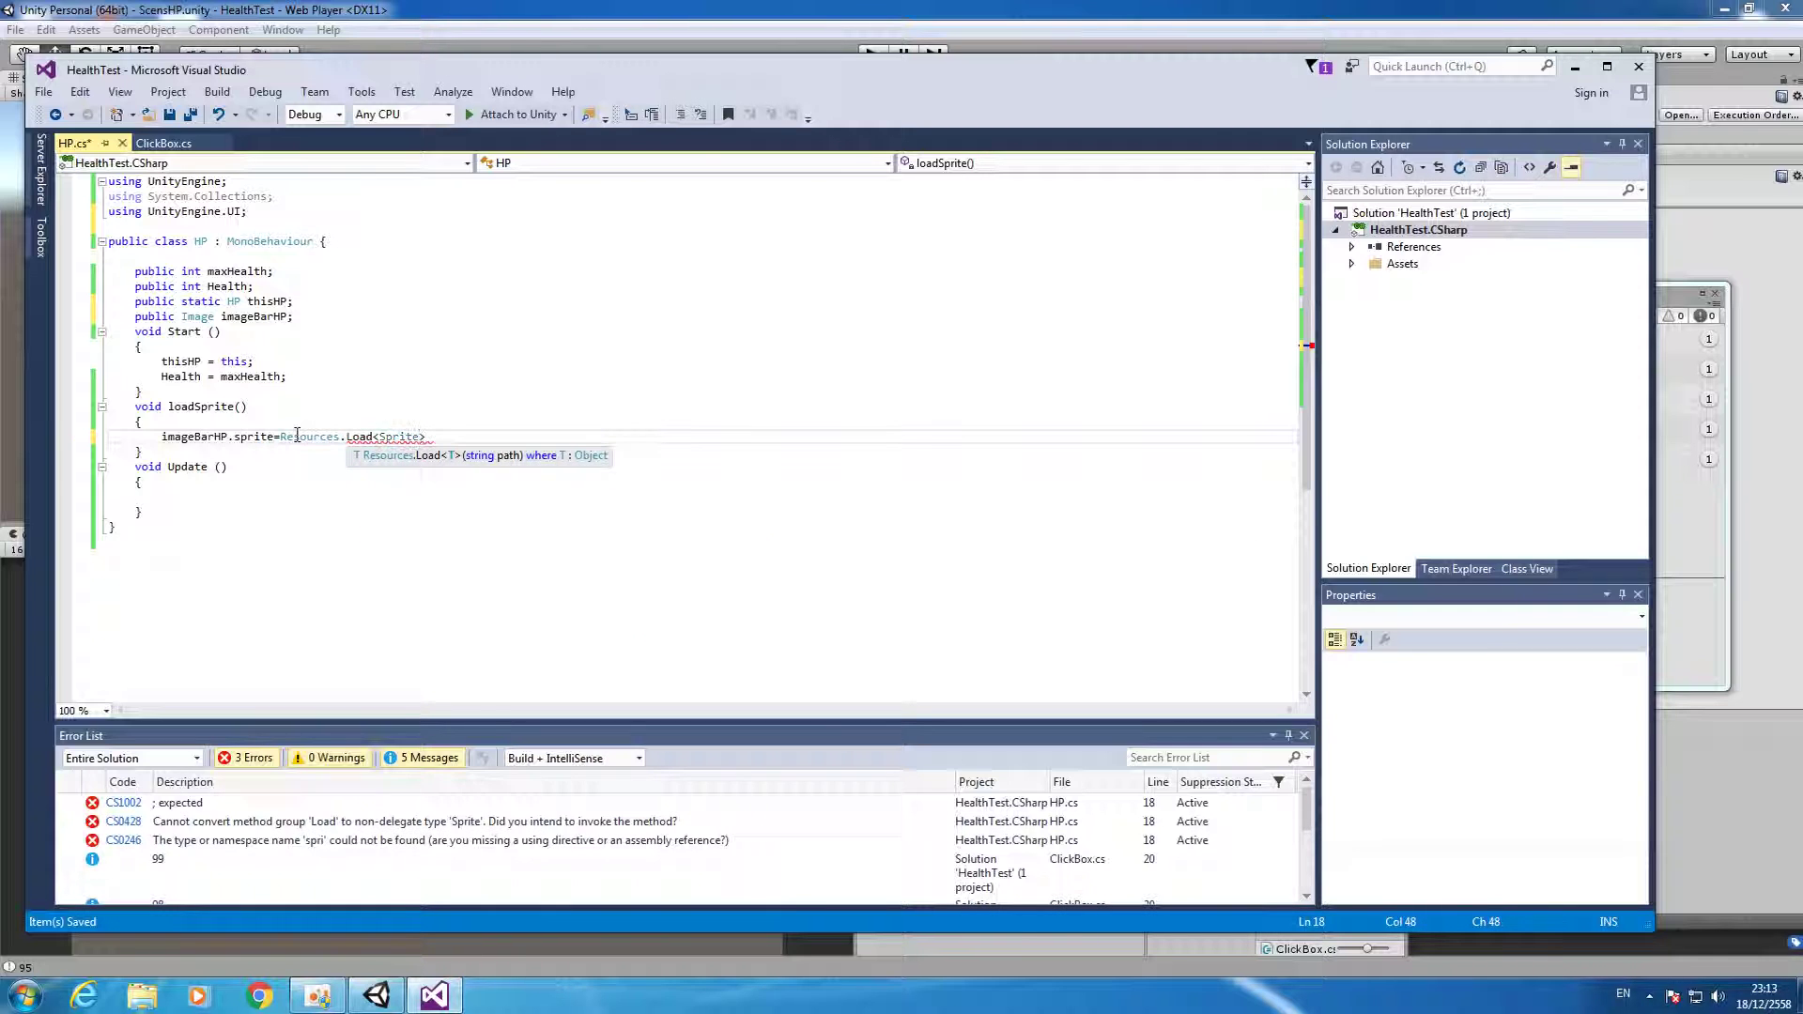
text(("")
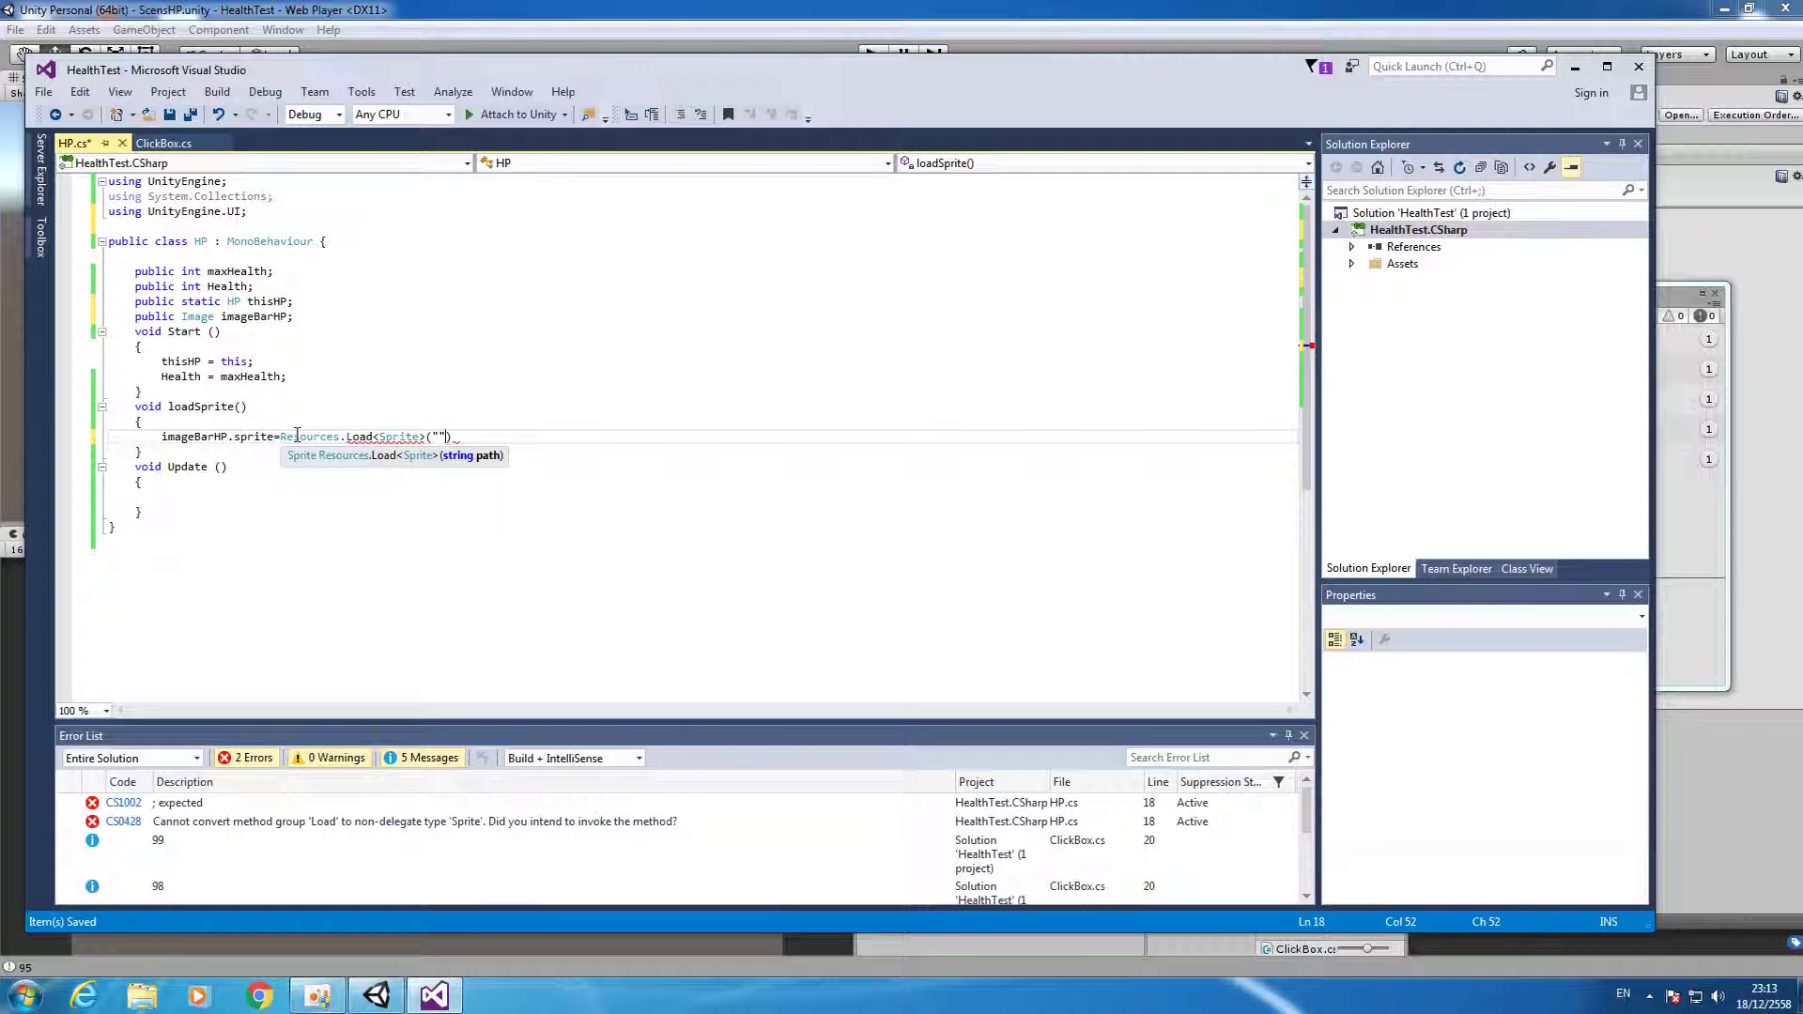
text())
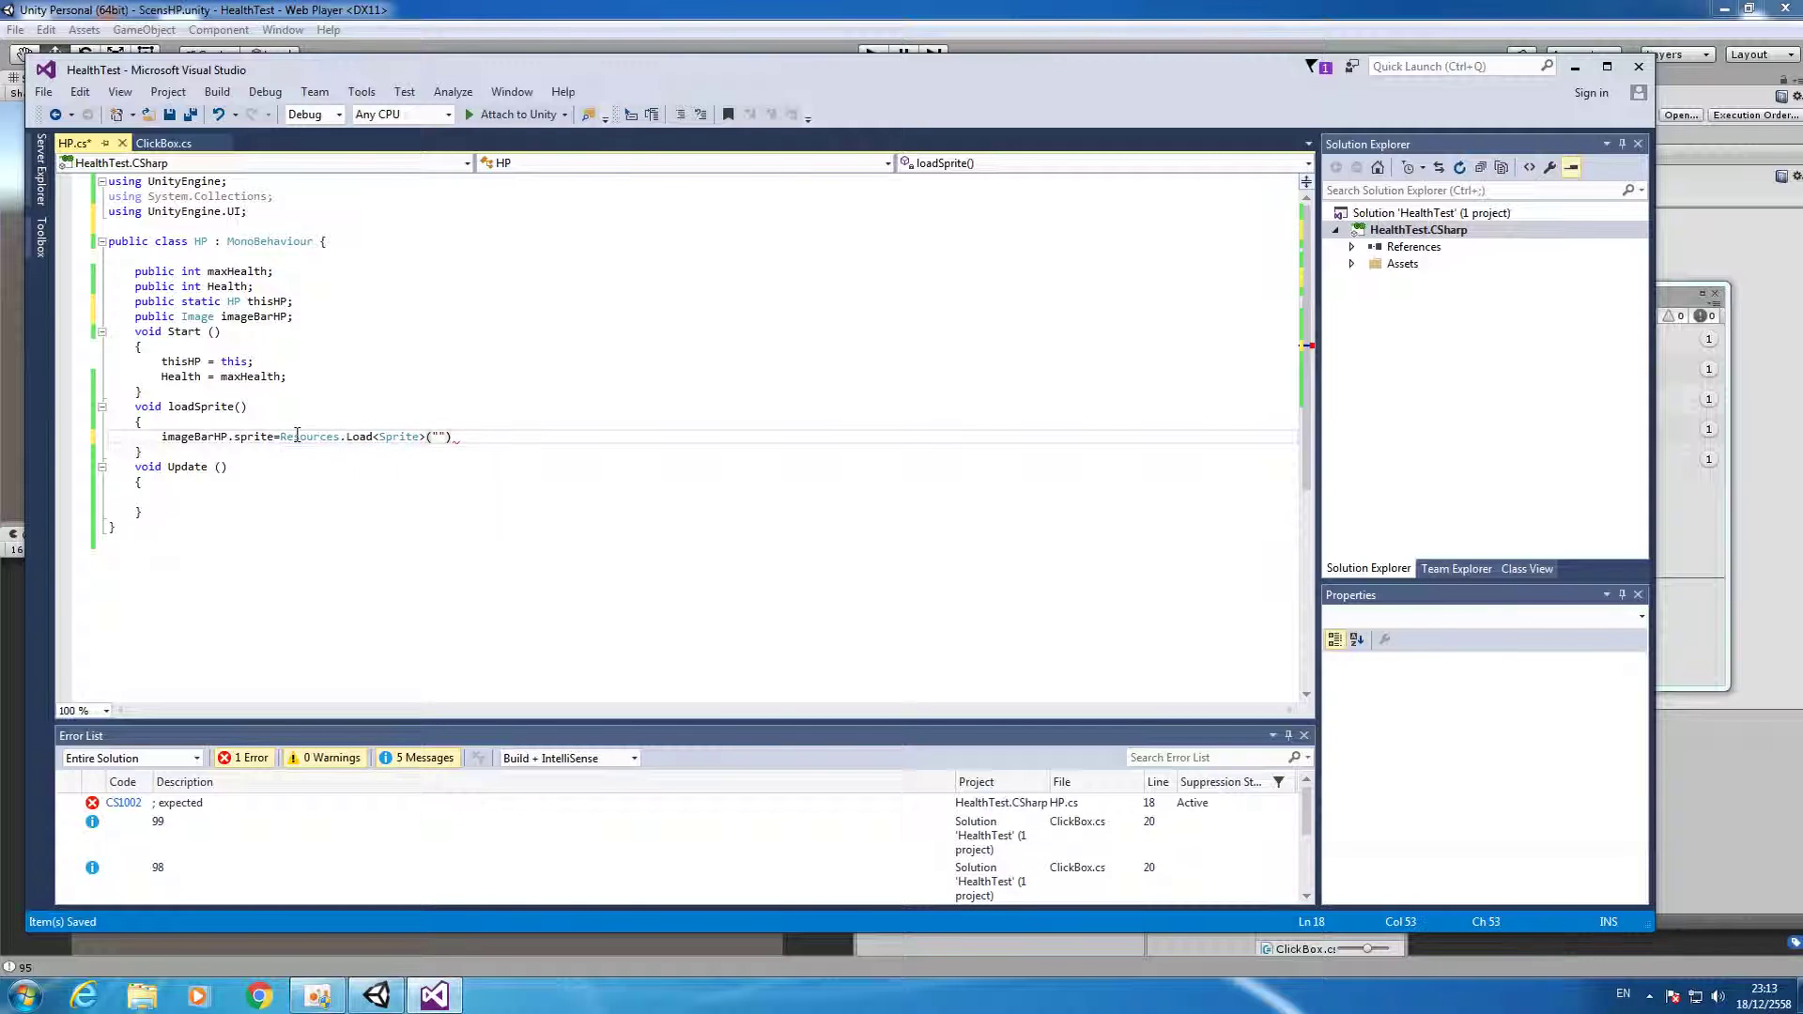
text(;)
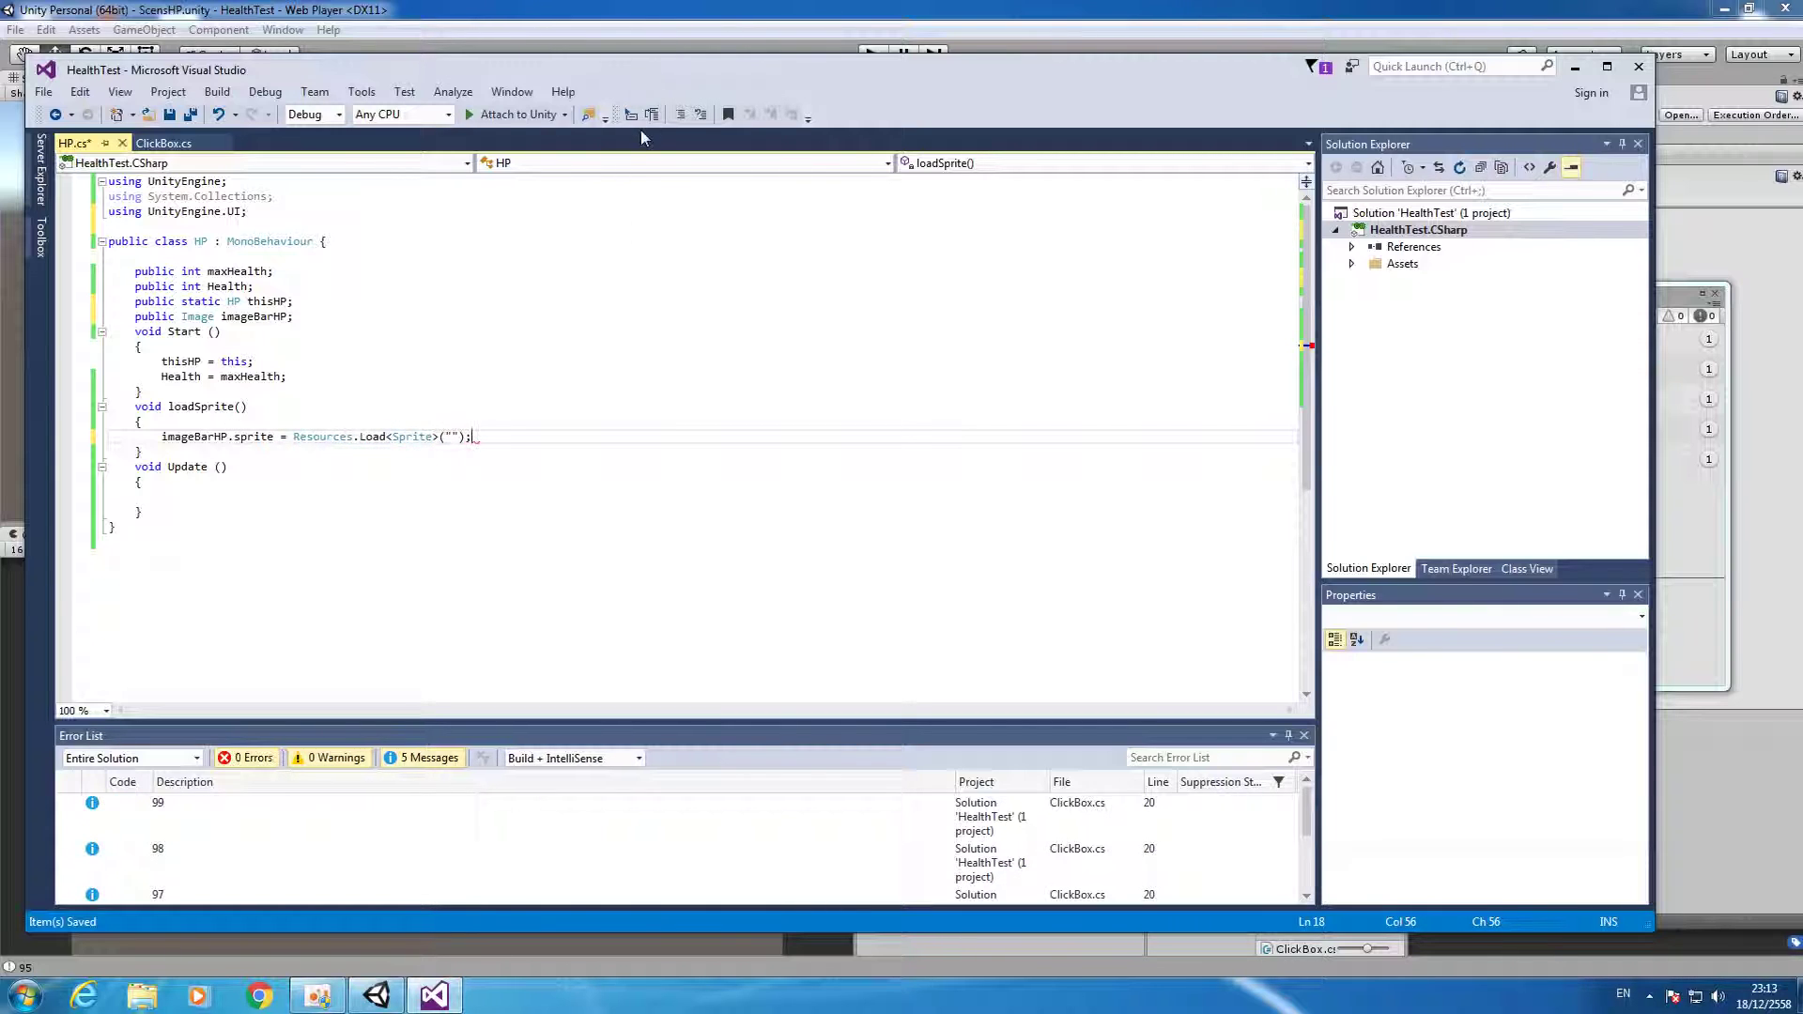
drag(831, 74, 955, 503)
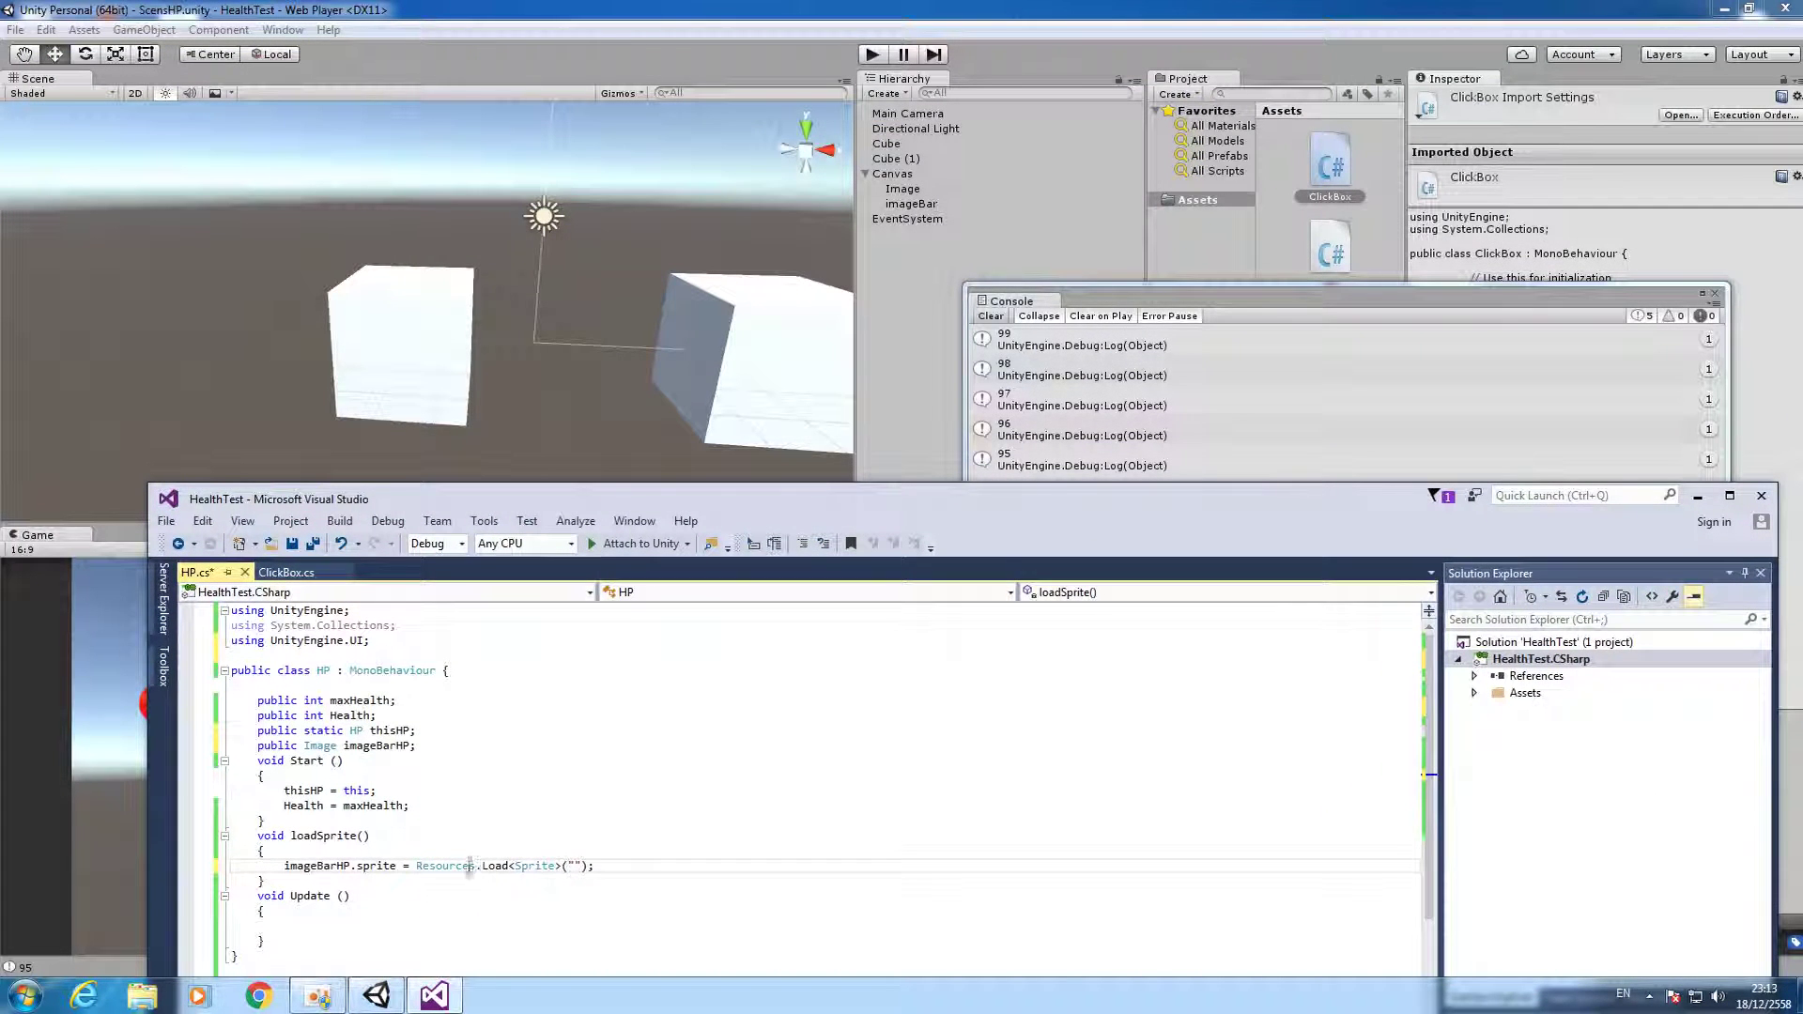
Set the Resources.Load path to "imageBar" and save the HP script.
click(576, 865)
text(imageBar)
key(ctrl+s)
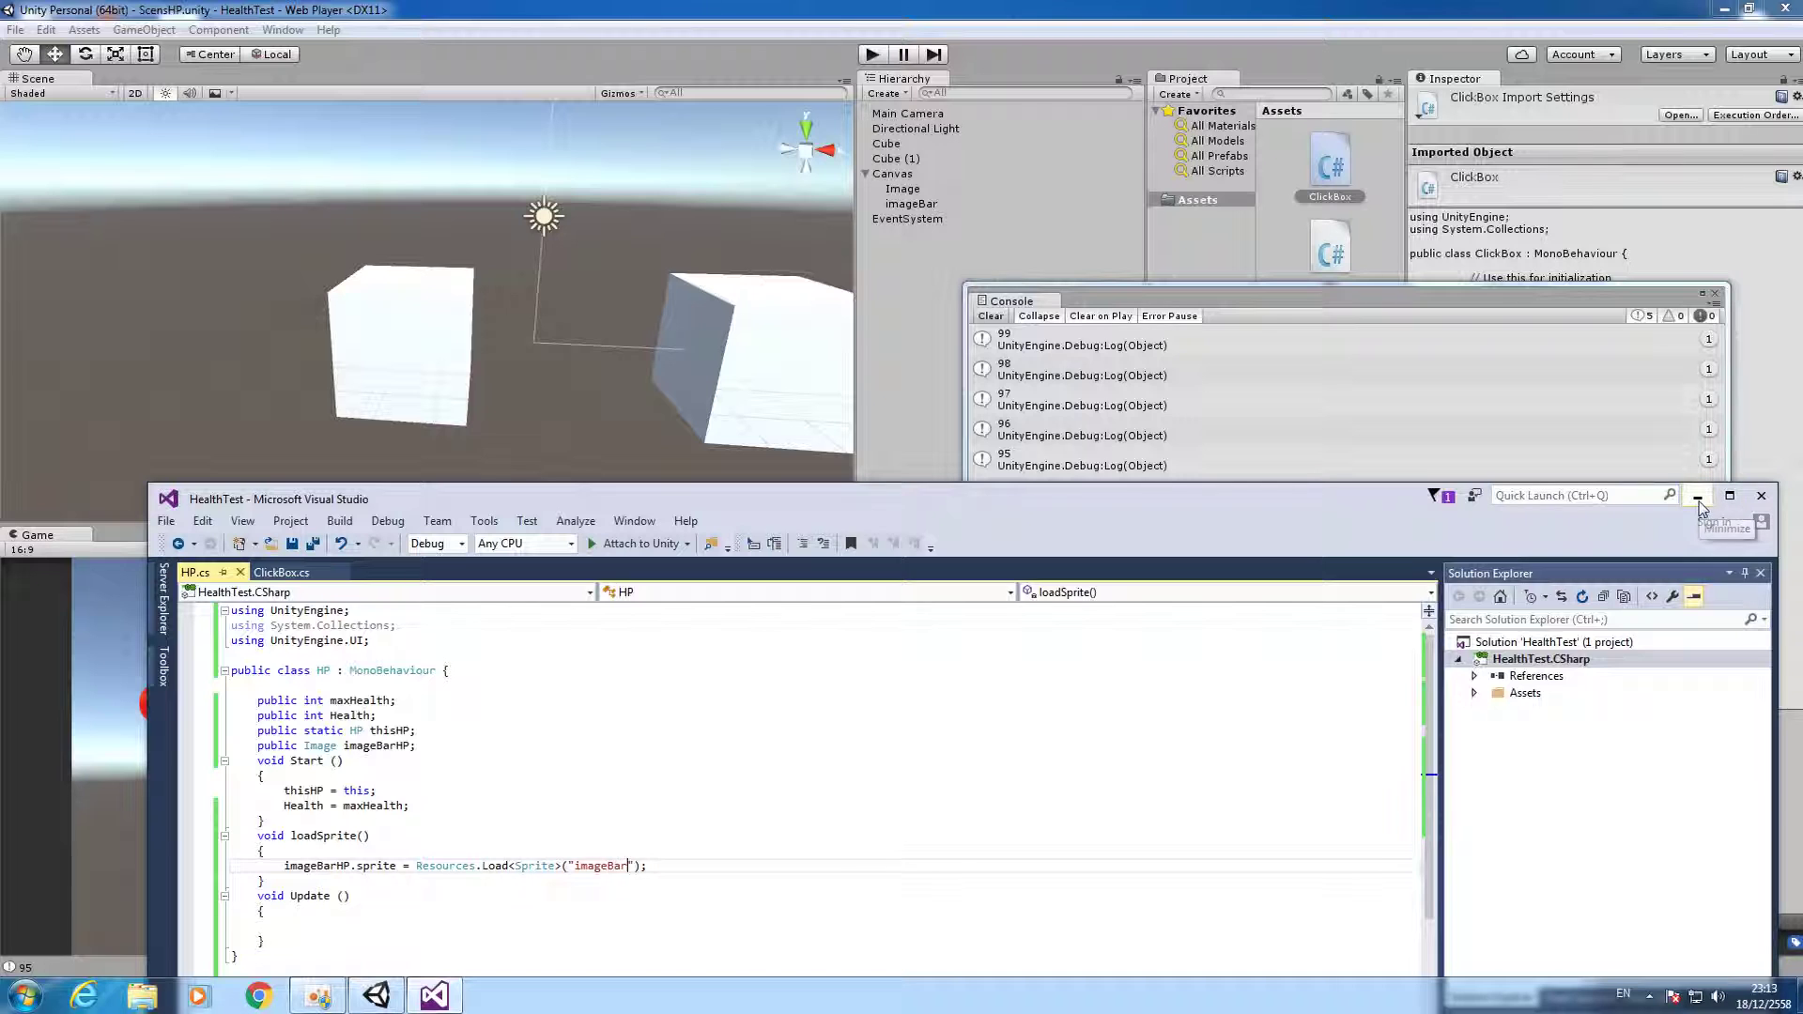
Assign the imageBar object to the Canvas HP script's Image Bar HP field.
click(1704, 490)
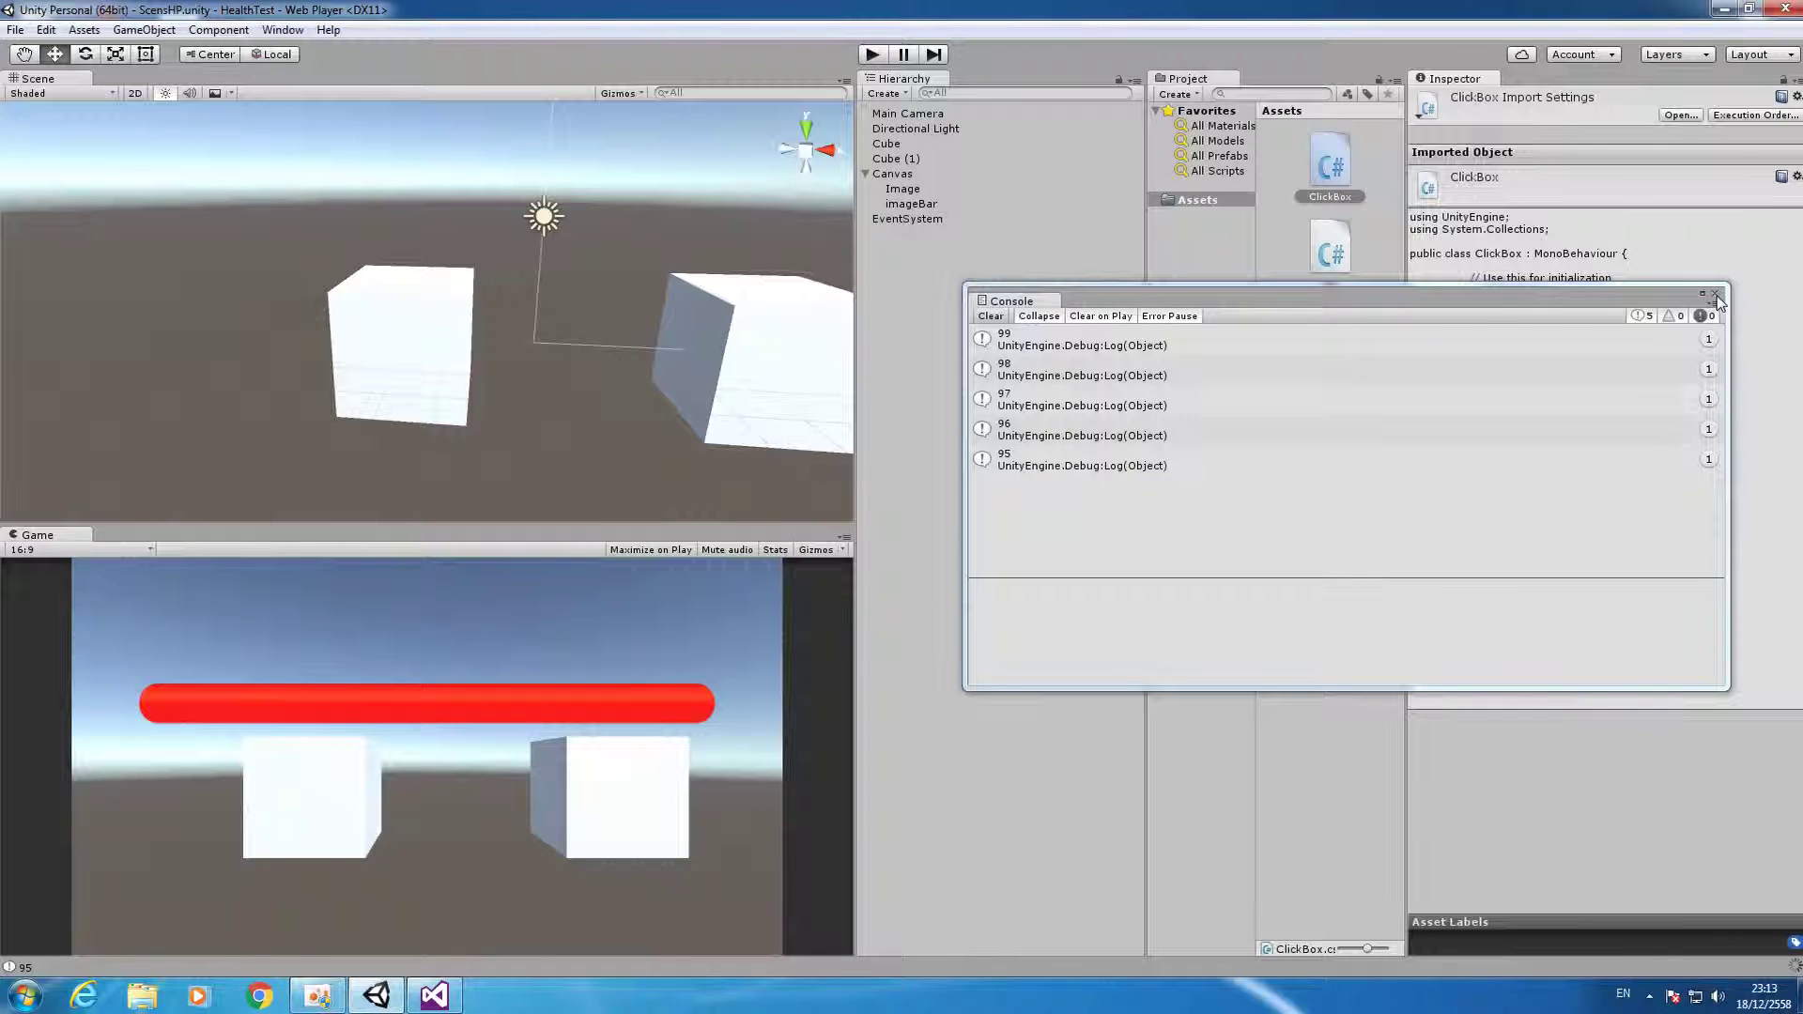
click(1717, 297)
click(904, 189)
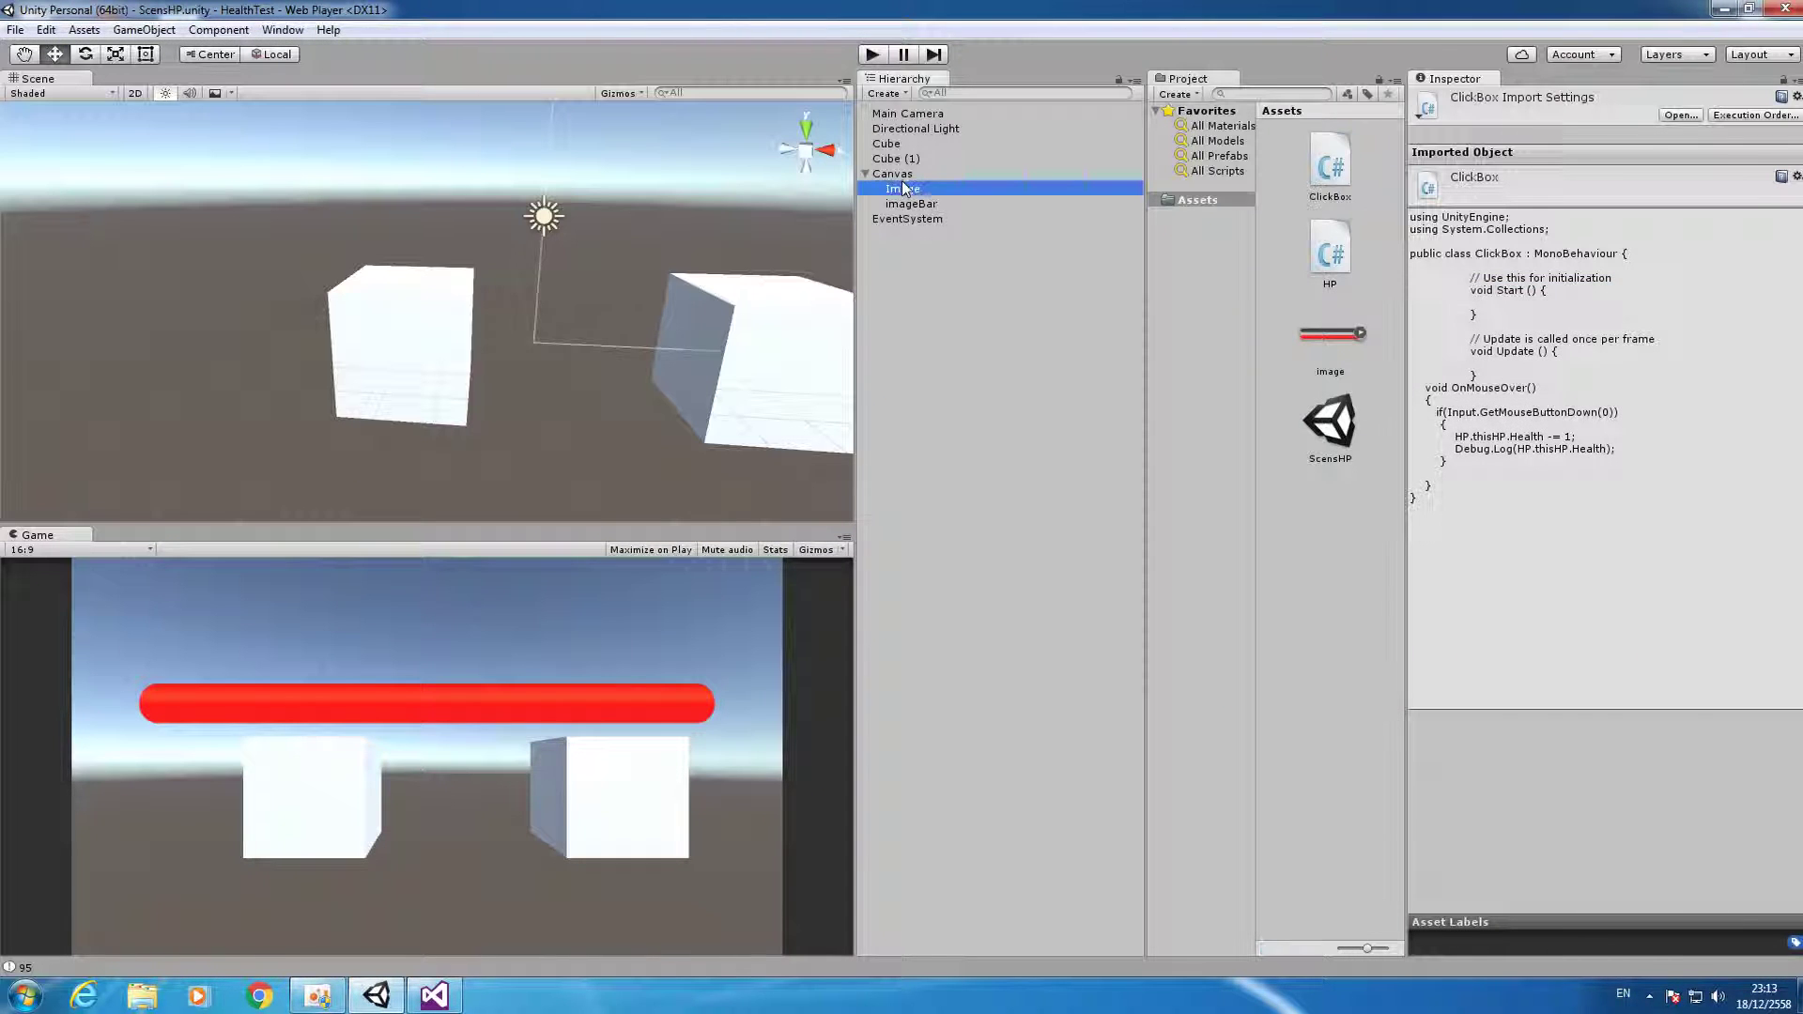
click(893, 174)
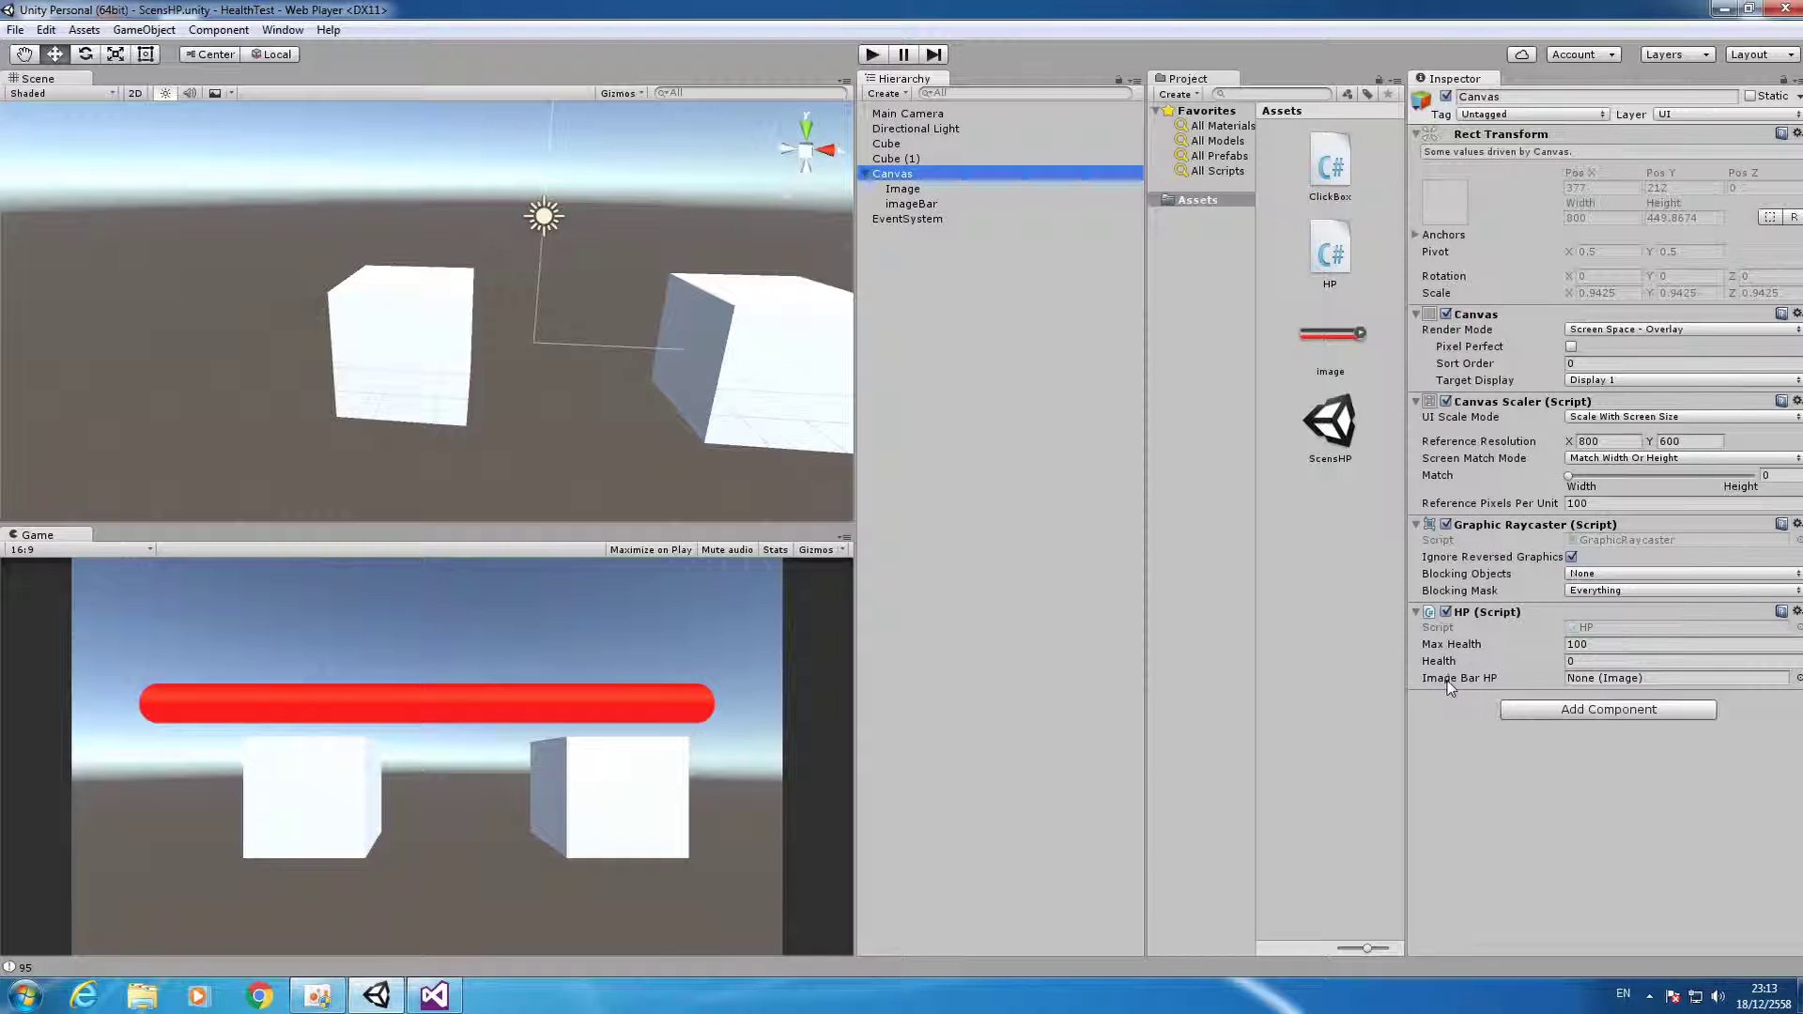
mouse_move(916, 203)
mouse_down()
mouse_move(1620, 660)
mouse_move(1566, 680)
mouse_up()
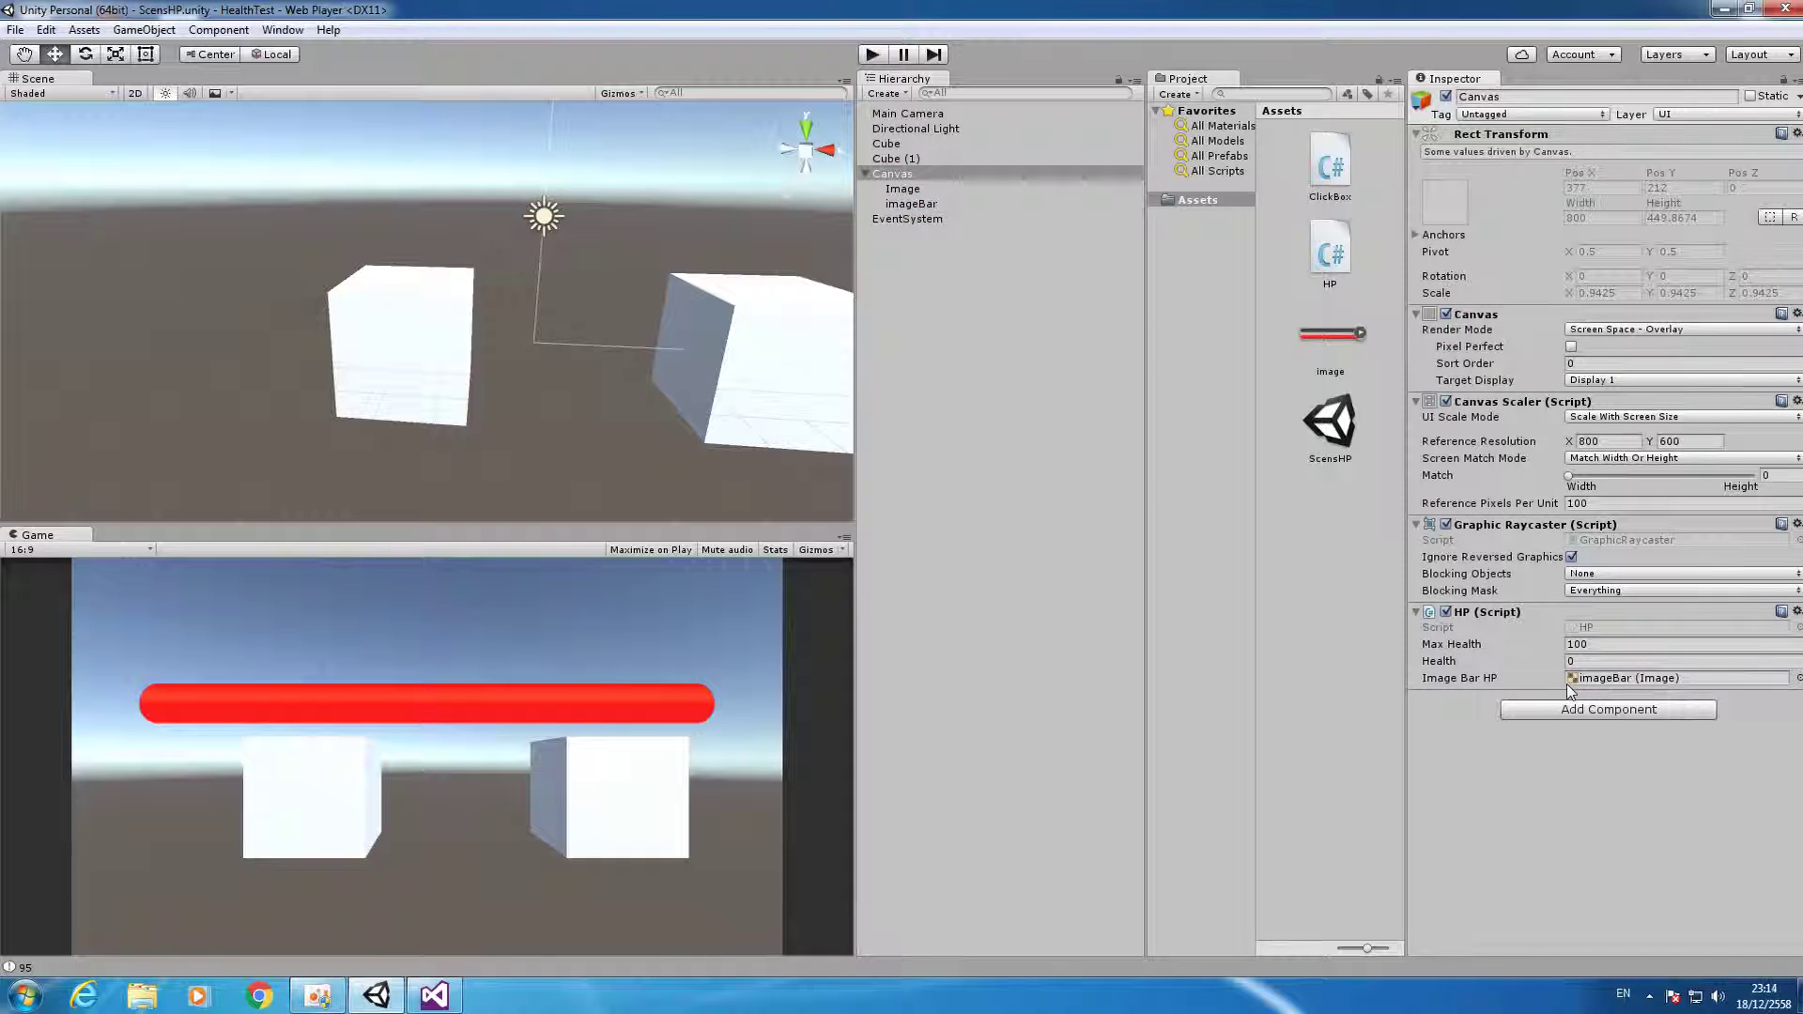
click(433, 996)
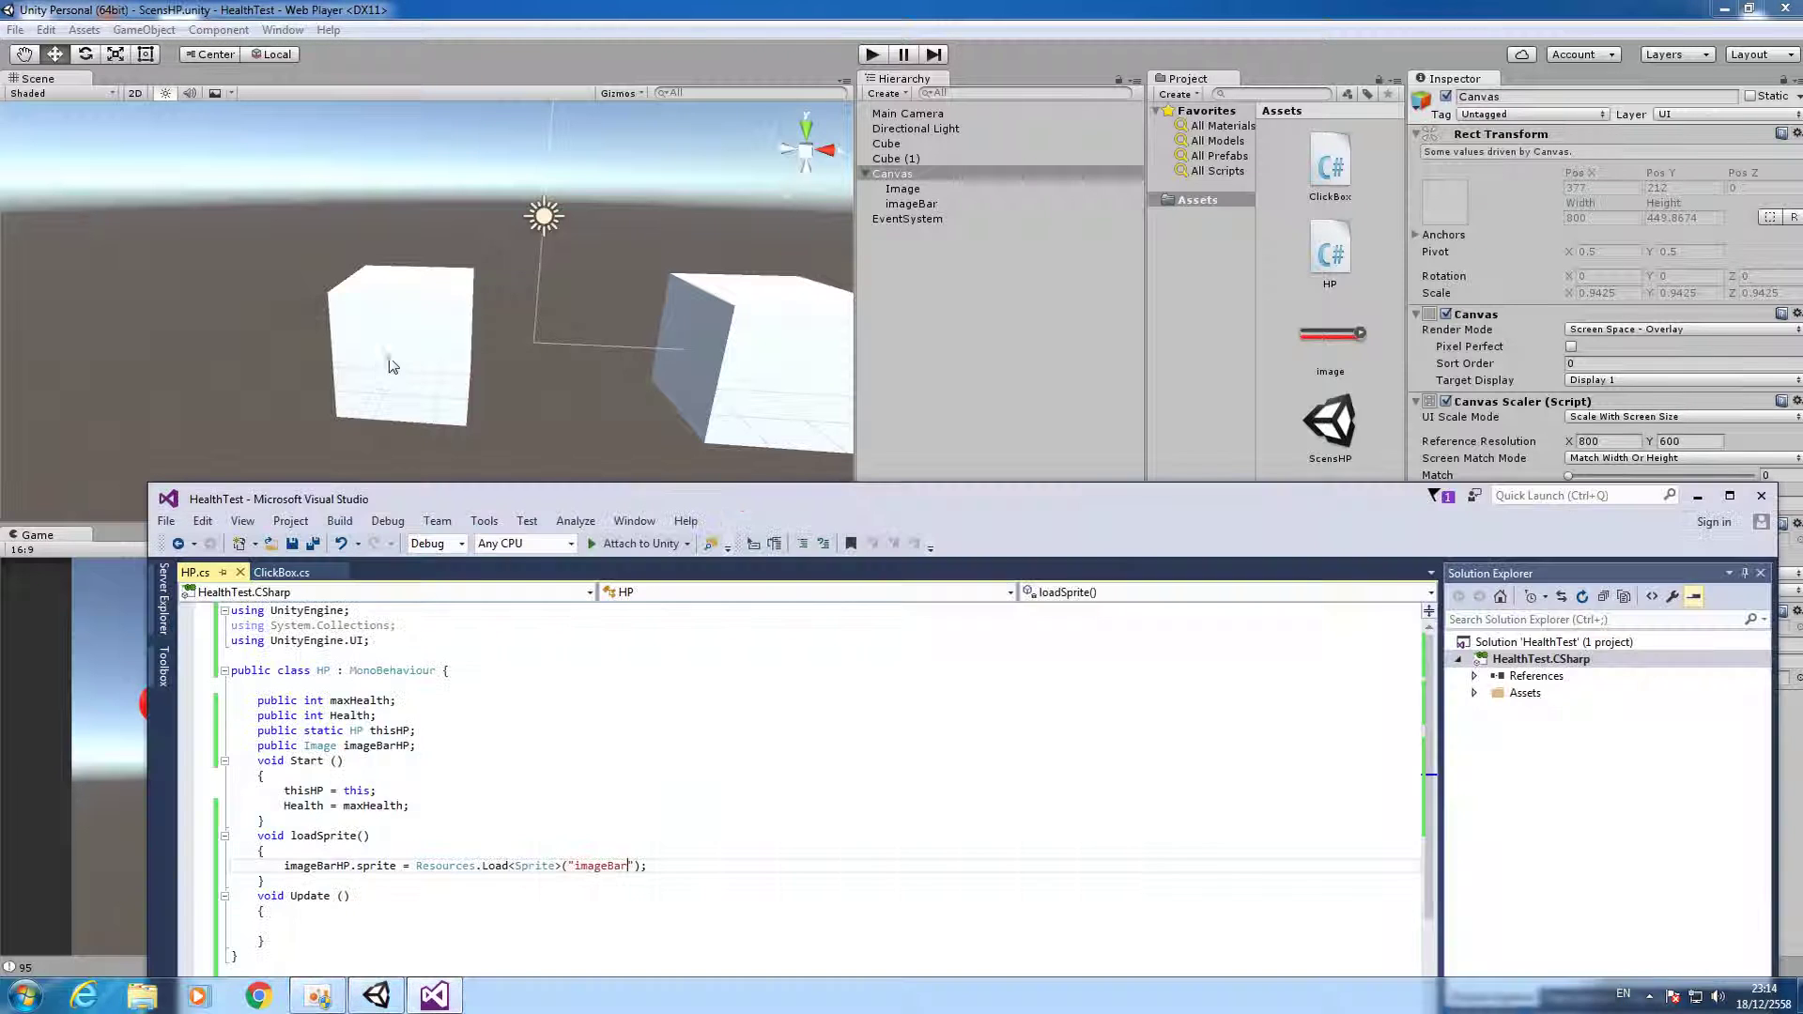
drag(427, 511, 428, 8)
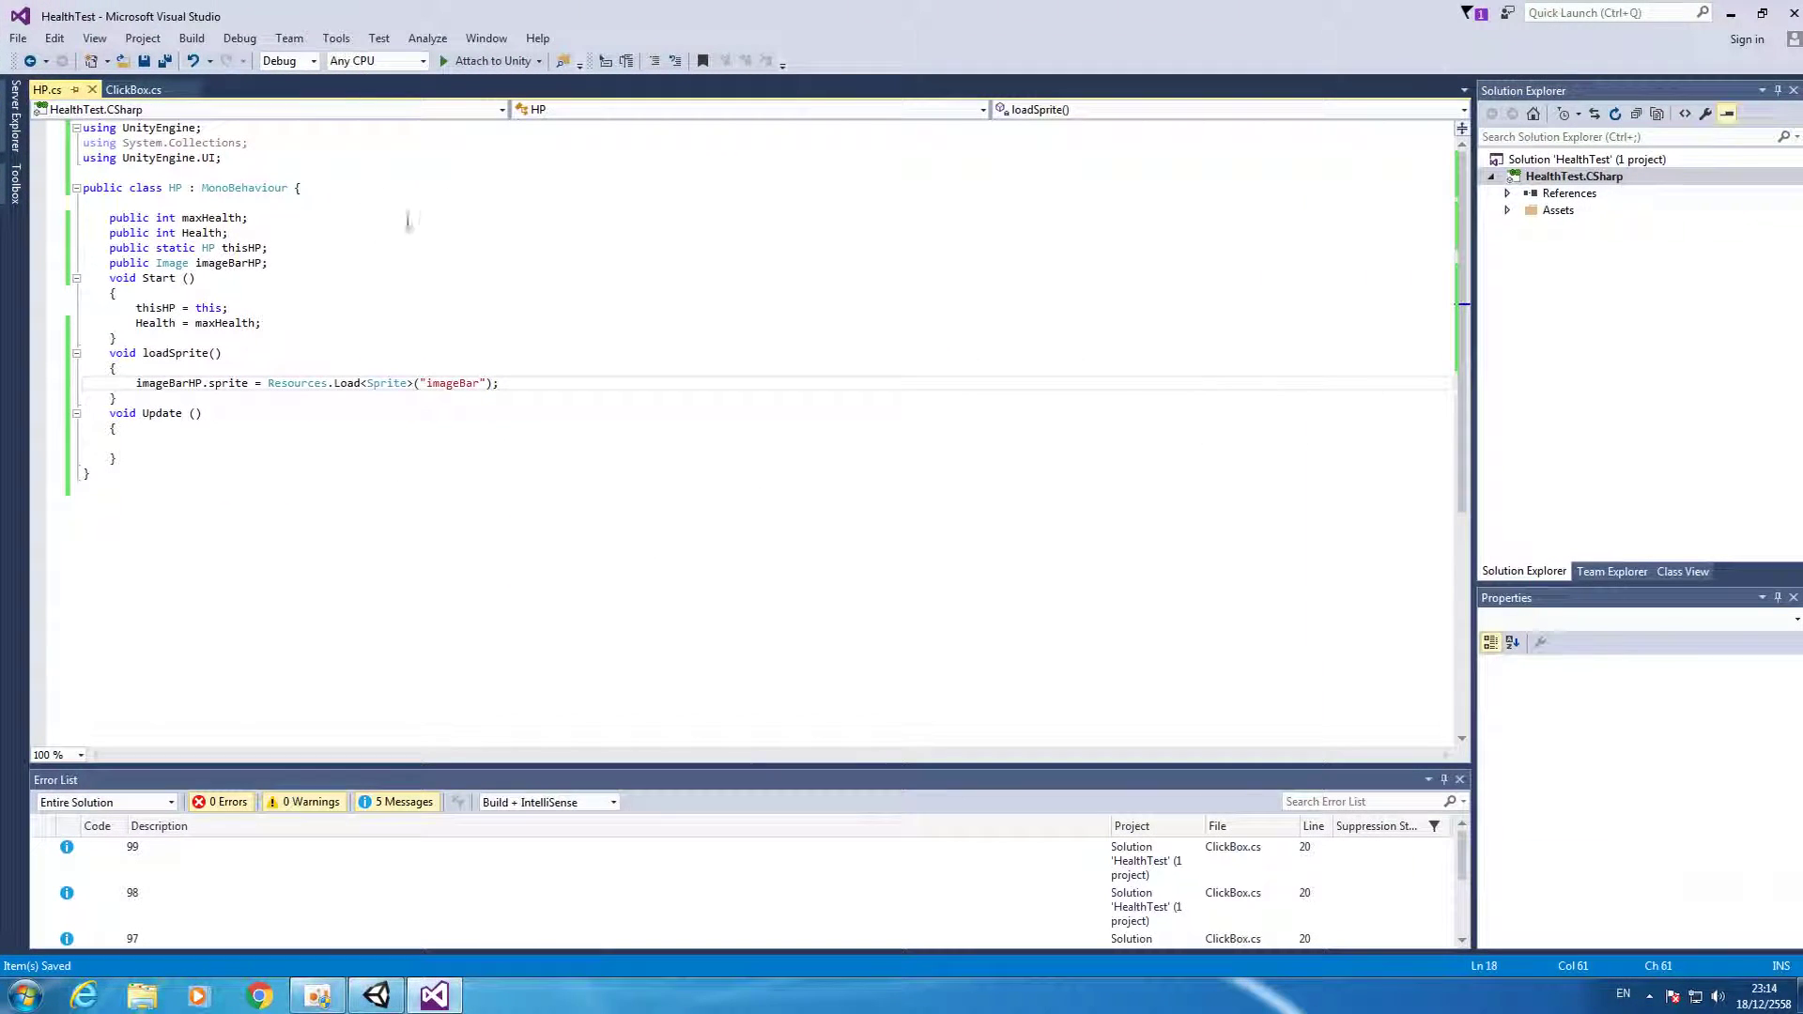
In Update, begin the line imageBarHP.fillAmount = Mathf.Lerp.
click(152, 446)
key(Tab)
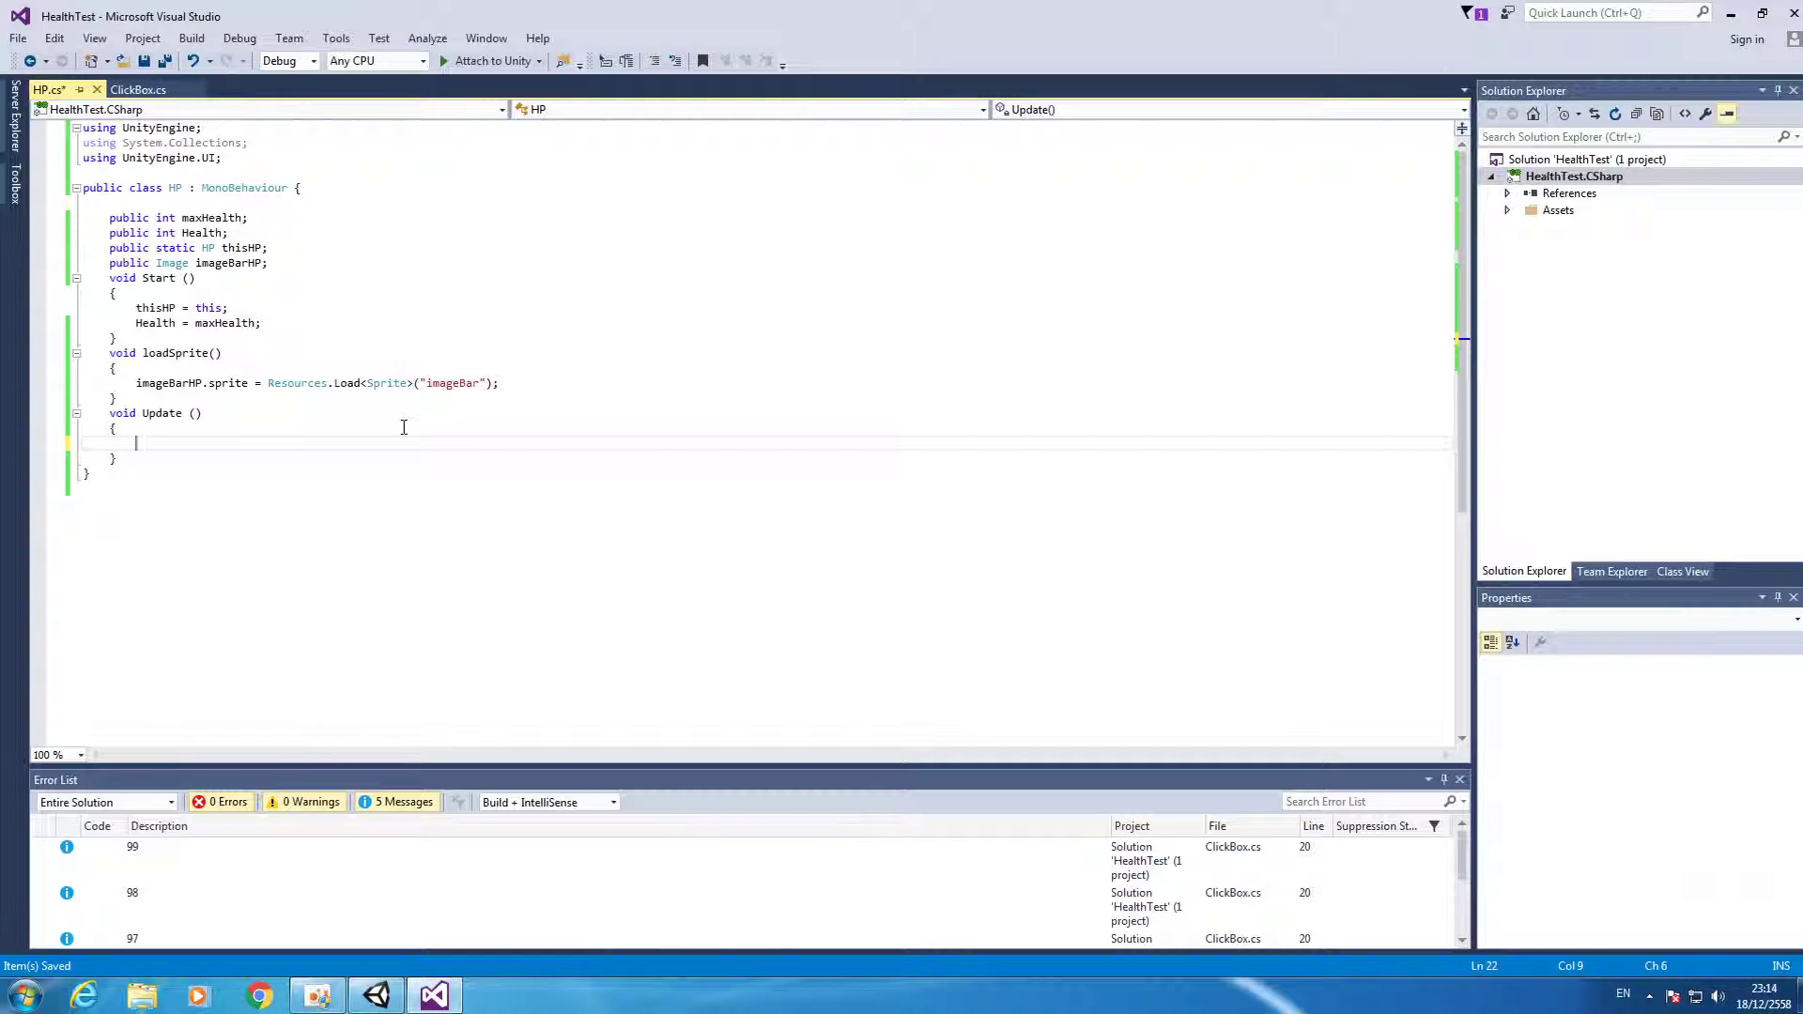
text(imageBarHP.fi)
key(Tab)
text(=)
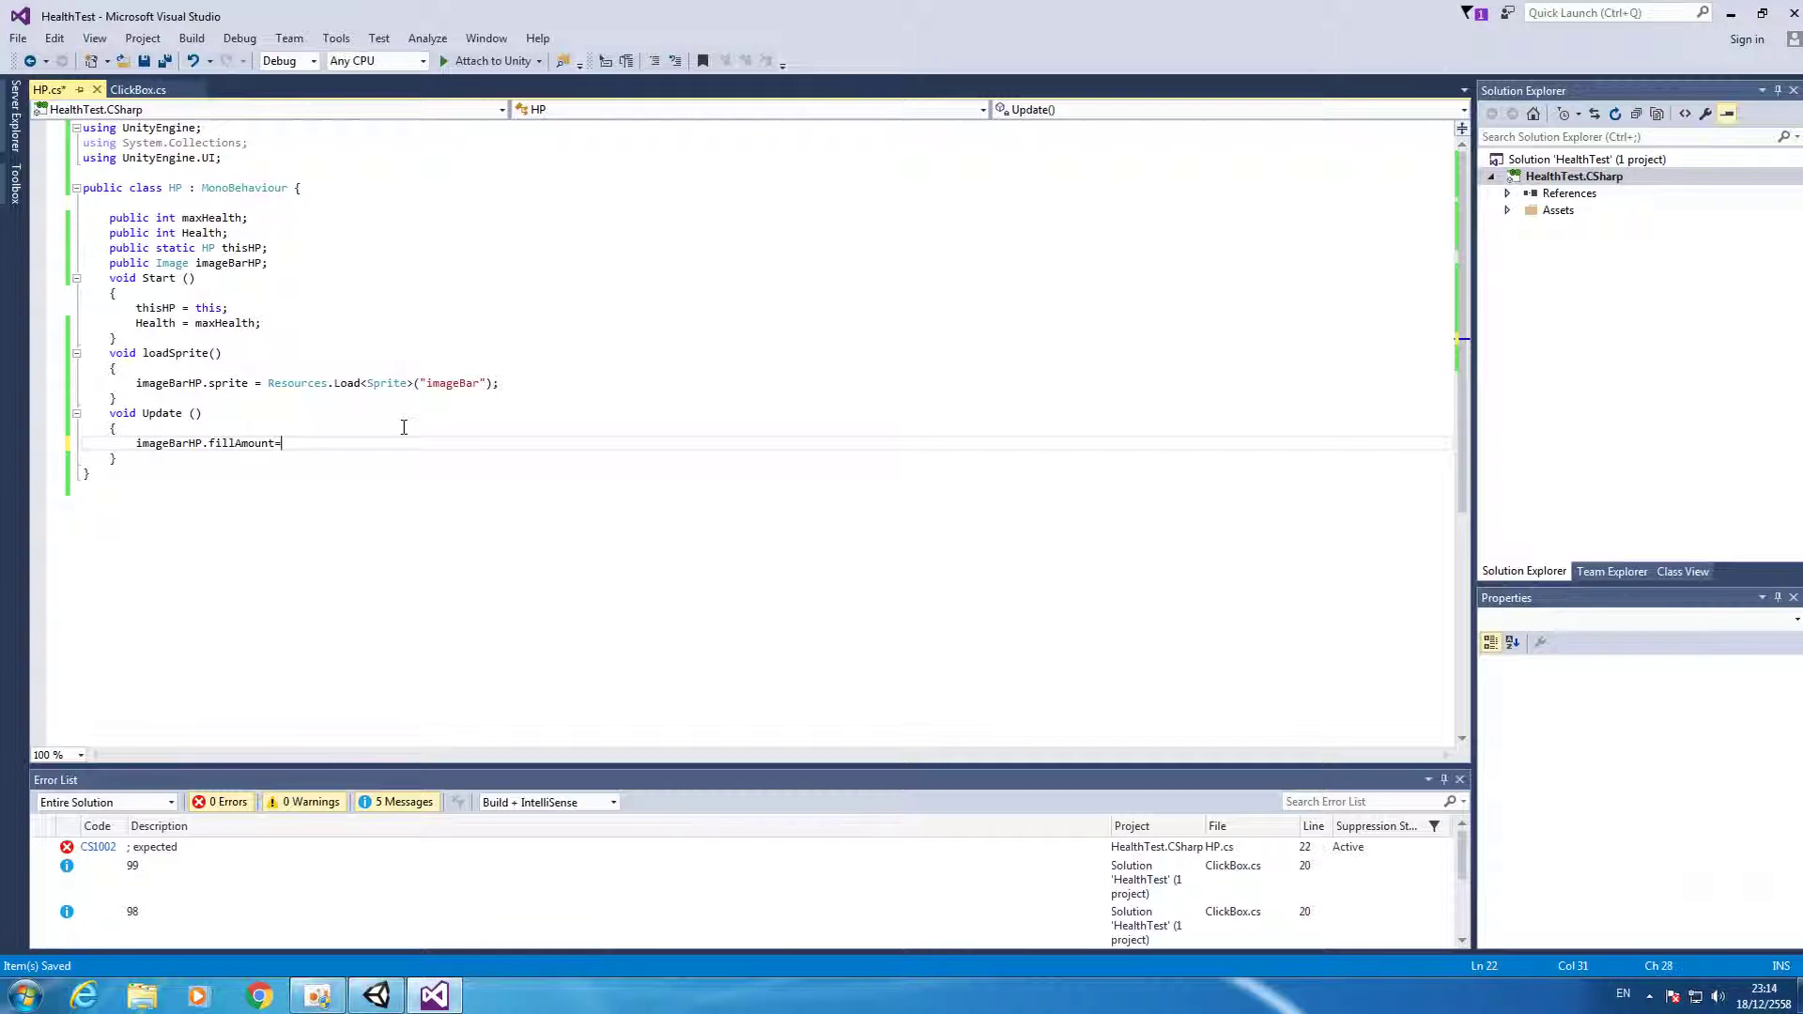
text(mat)
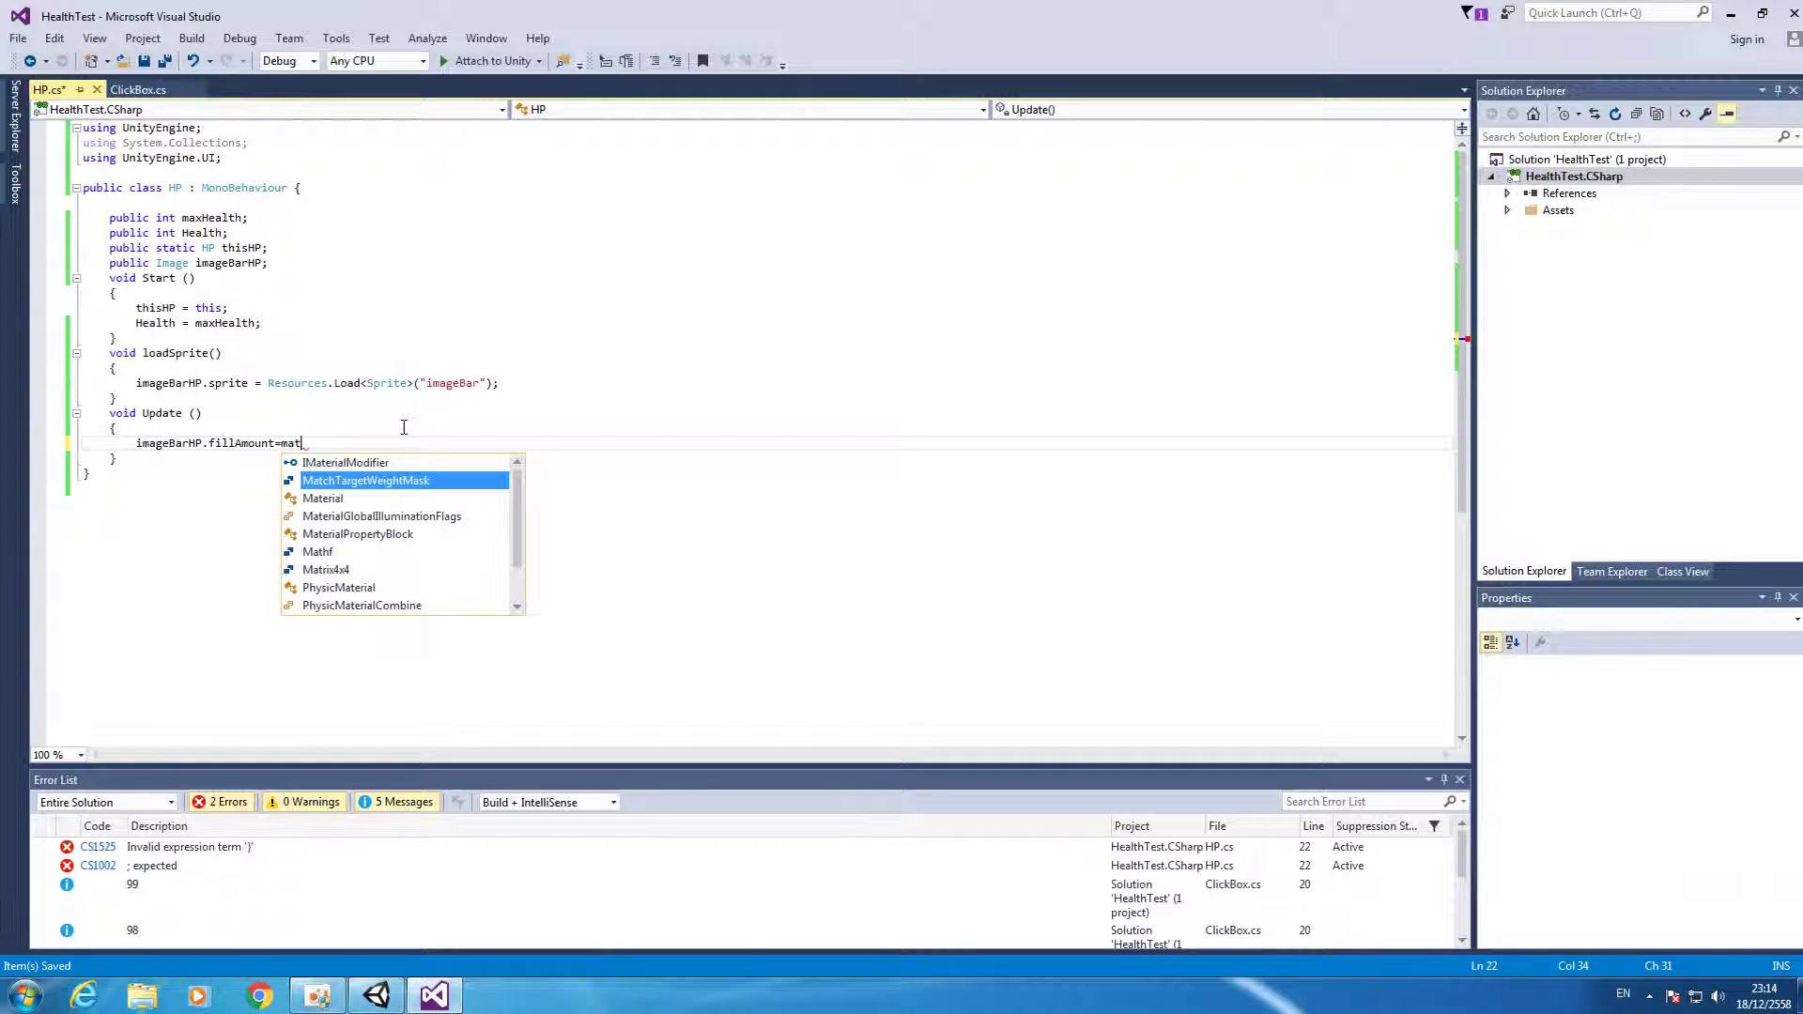
key(Down)
key(Down)
key(Down)
key(Down)
key(Tab)
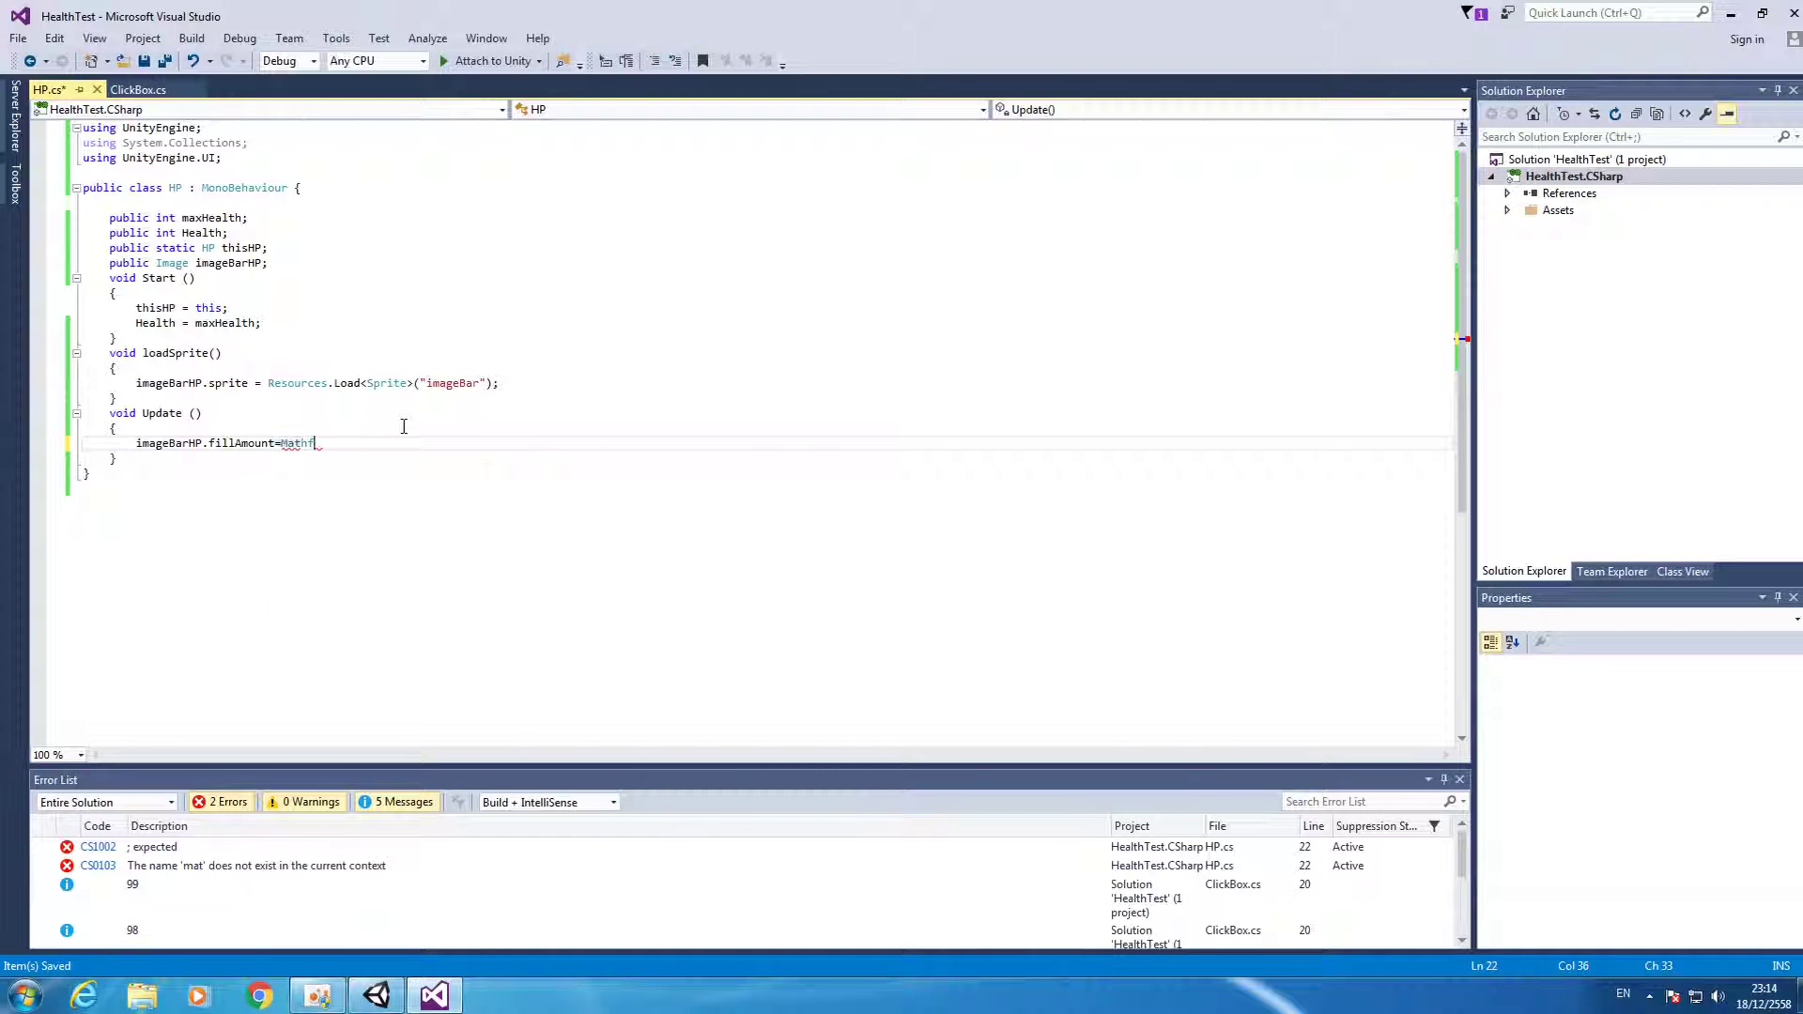
text(.Le)
key(Tab)
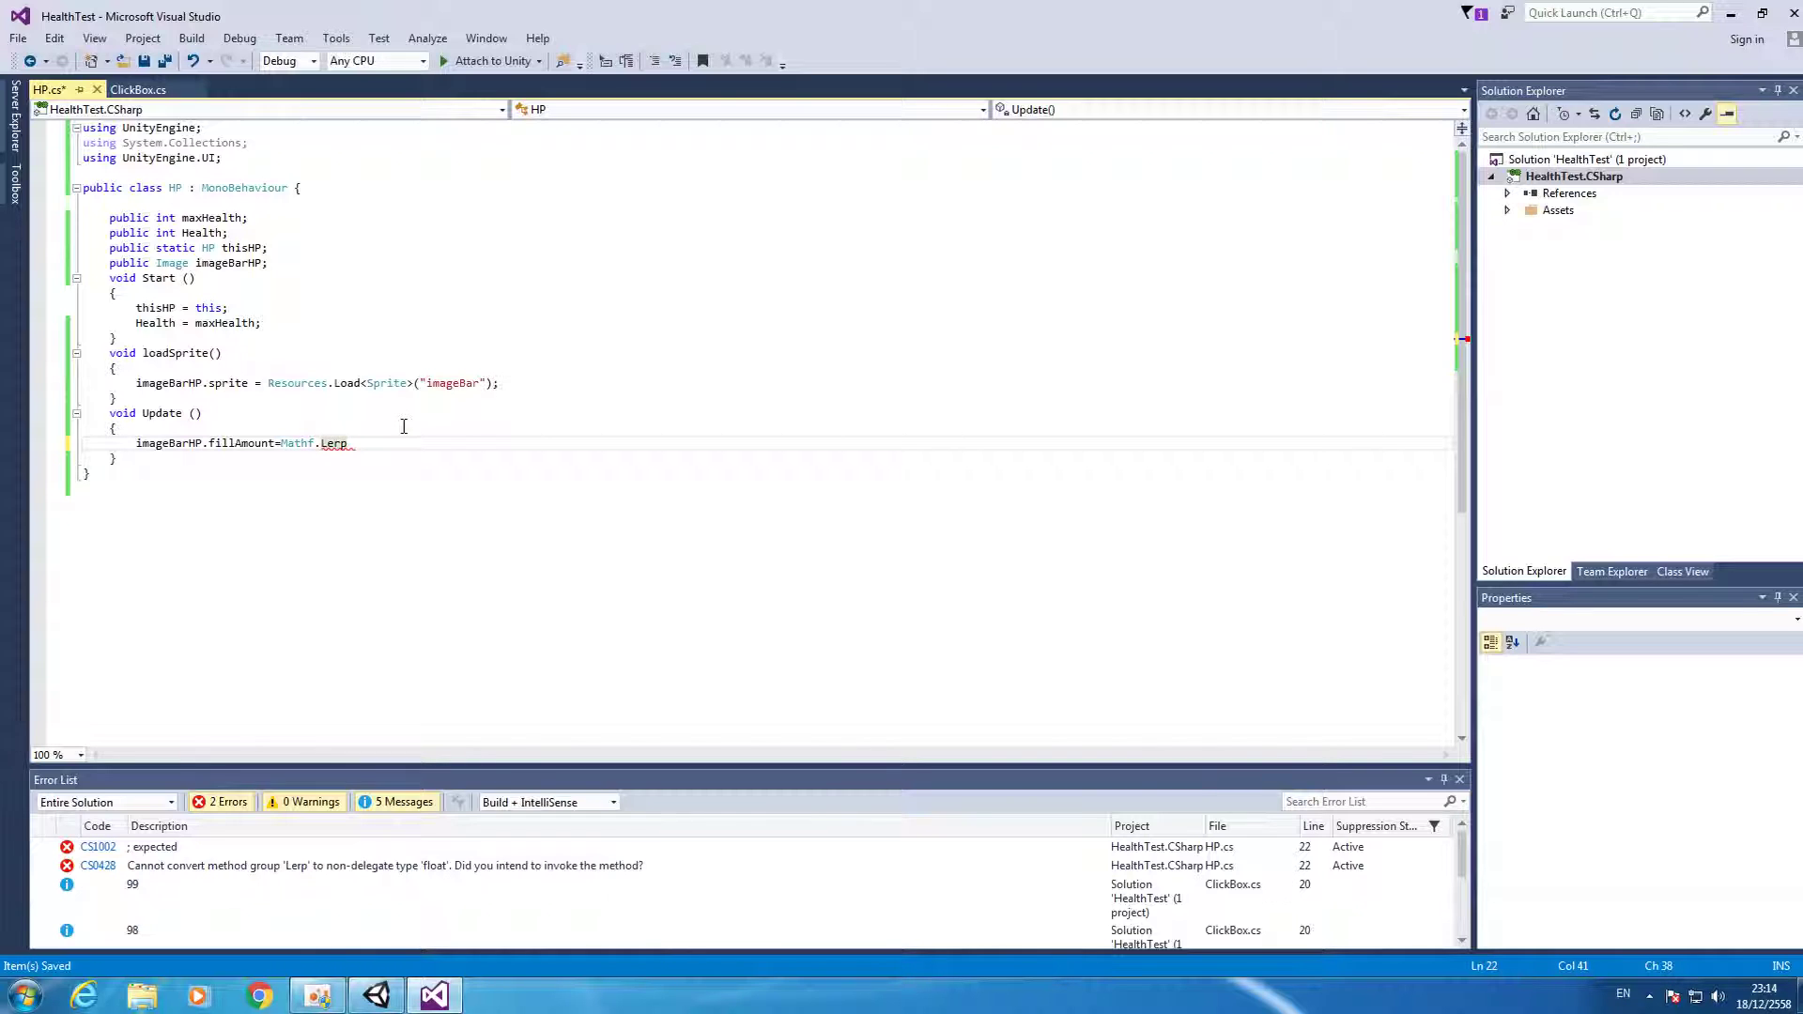
Complete Lerp with imageBarHP.fillAmount, (float)Health / (float)maxHealth, 0.05f and save the script.
text(,)
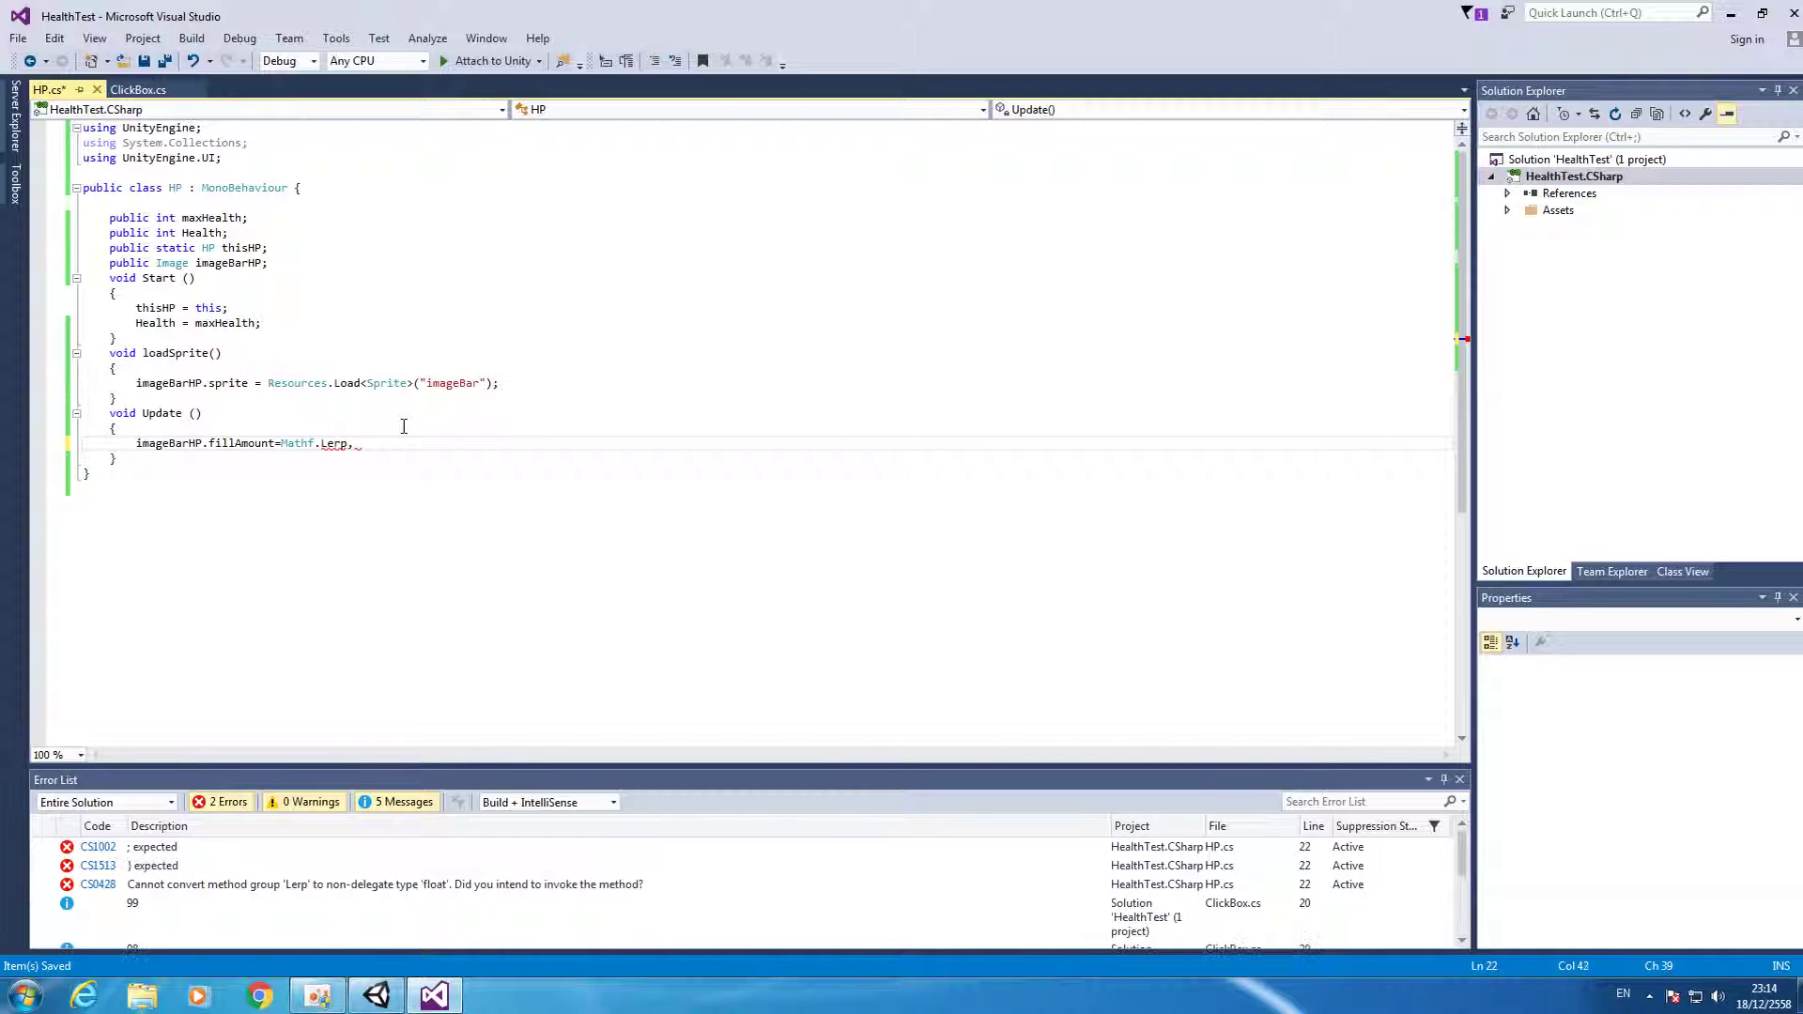
text( flo)
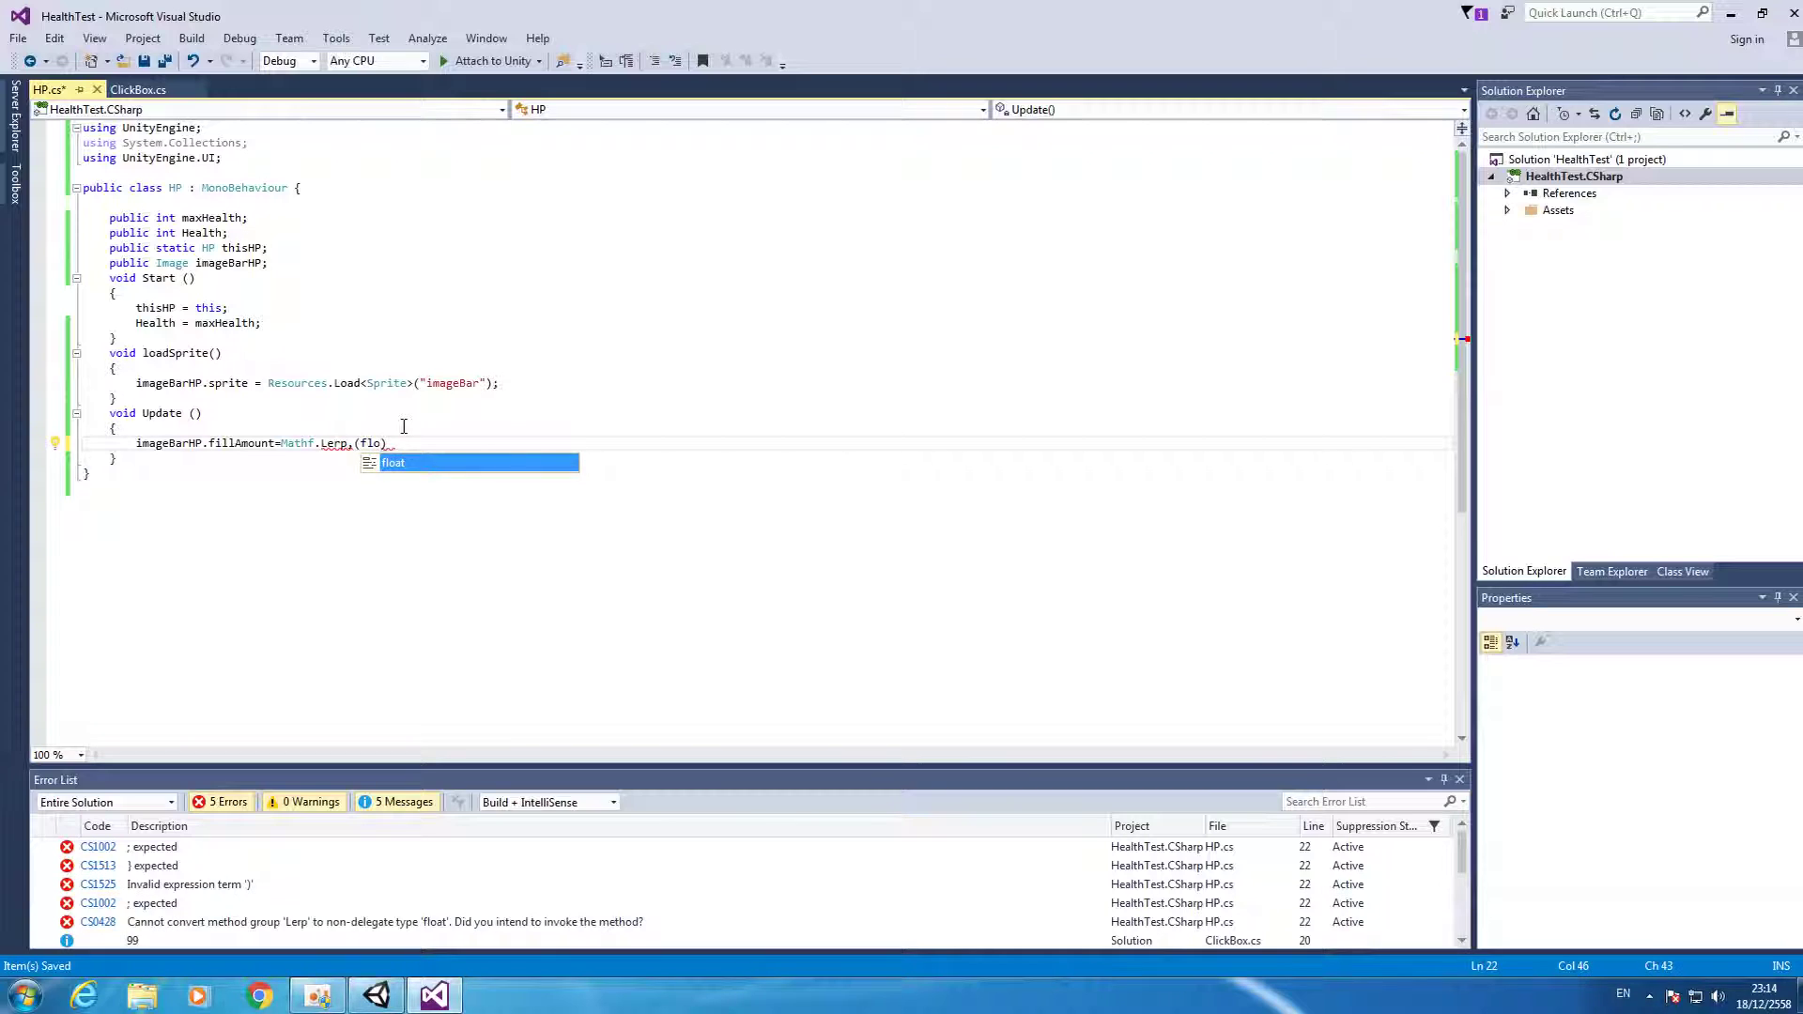
key(Tab)
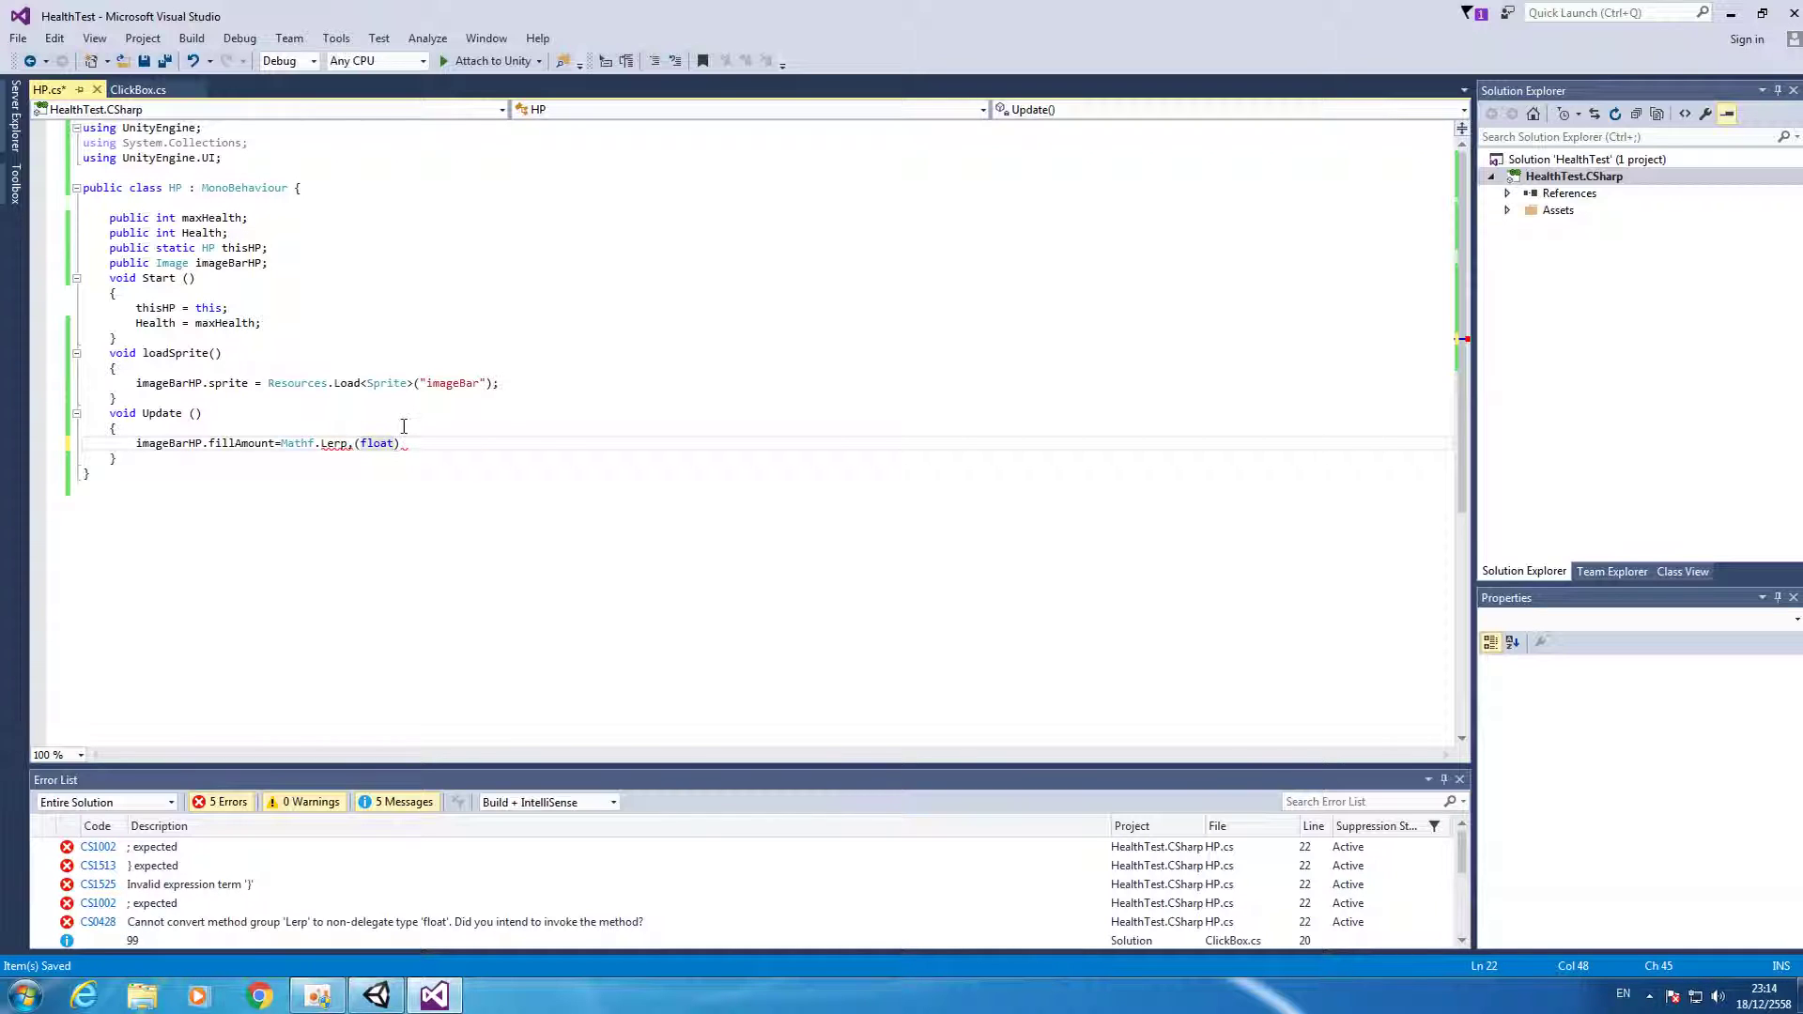
text())
text()))
key(BackSpace)
key(BackSpace)
key(BackSpace)
key(BackSpace)
key(BackSpace)
text((fl)
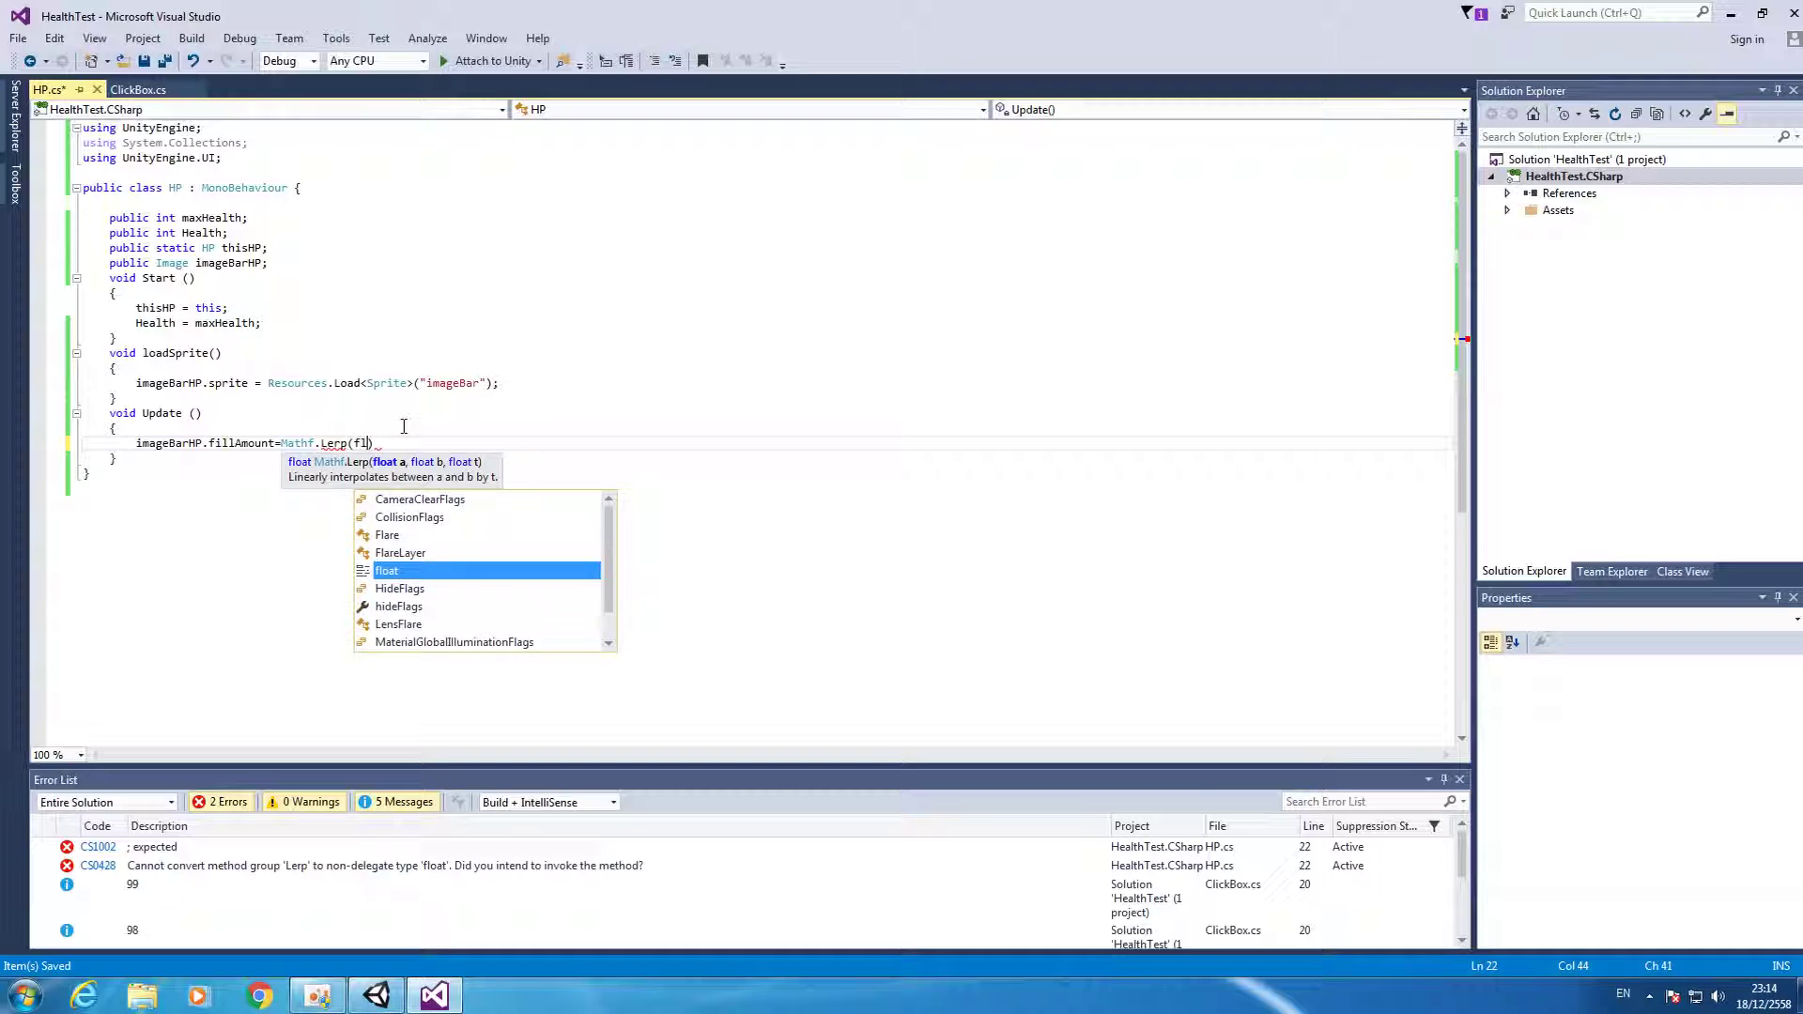
key(BackSpace)
key(BackSpace)
text(ba)
key(BackSpace)
key(BackSpace)
text(imageBarHP.fil)
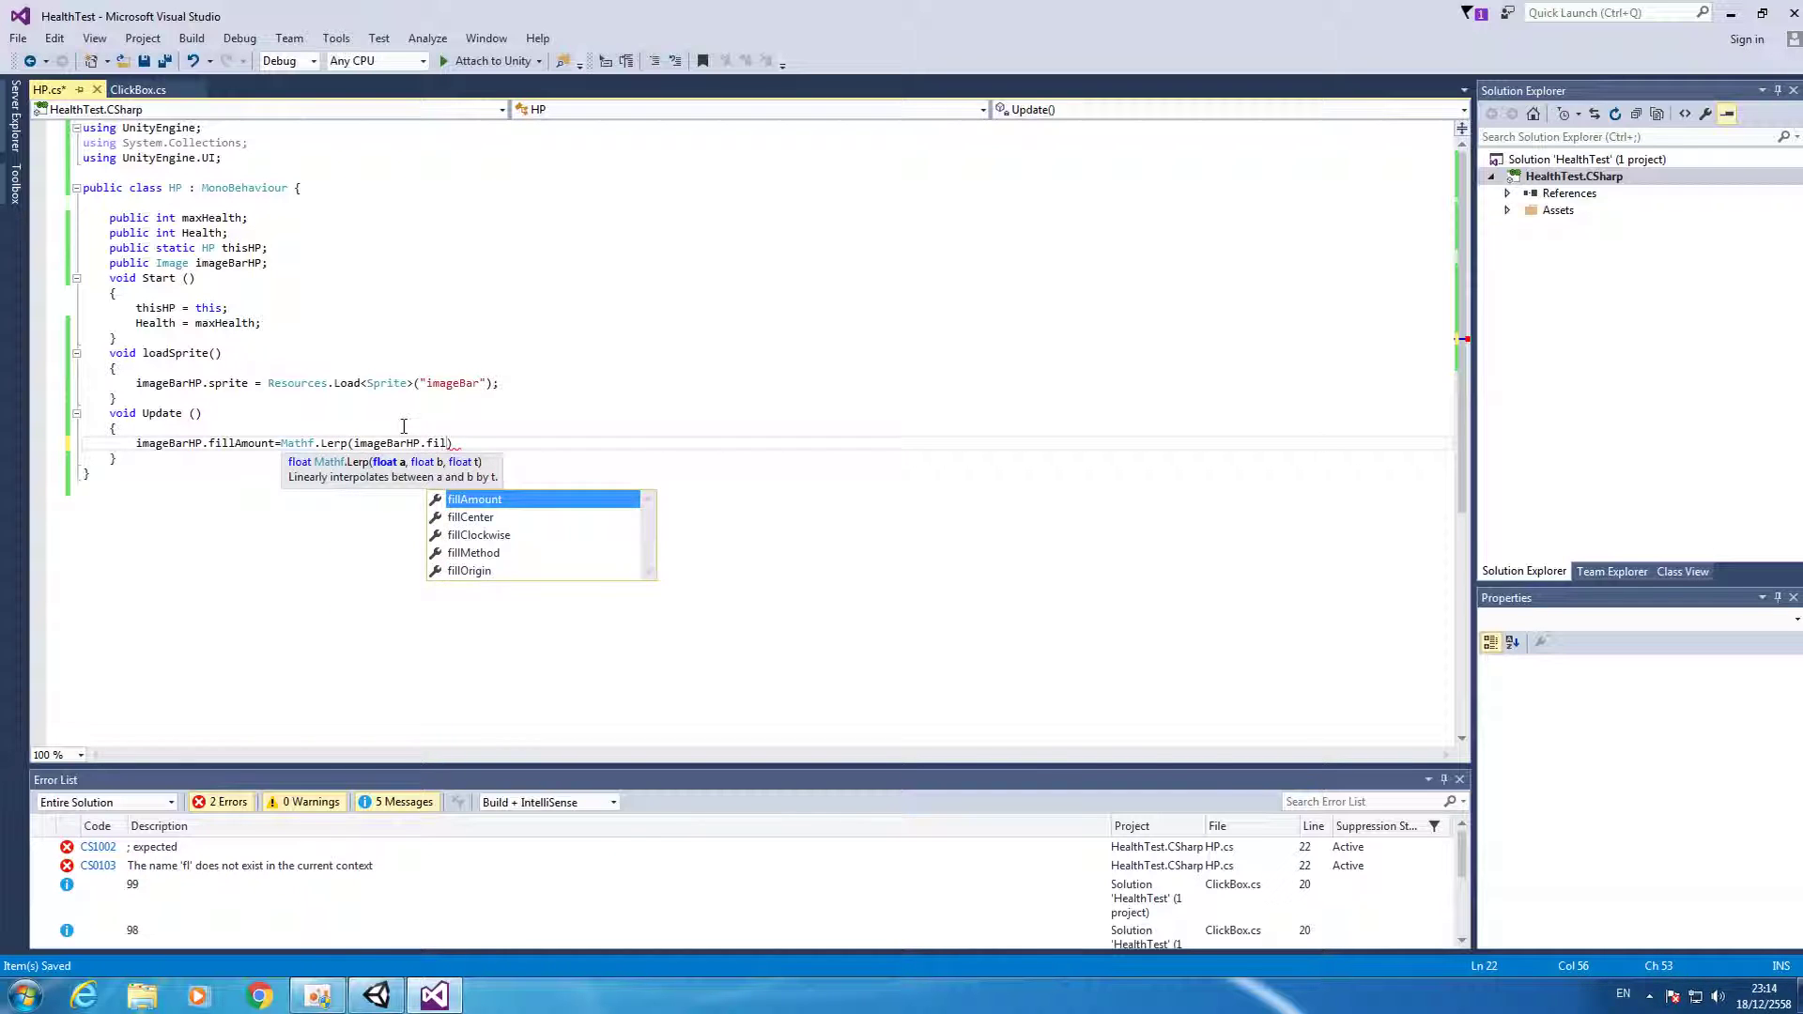
key(Tab)
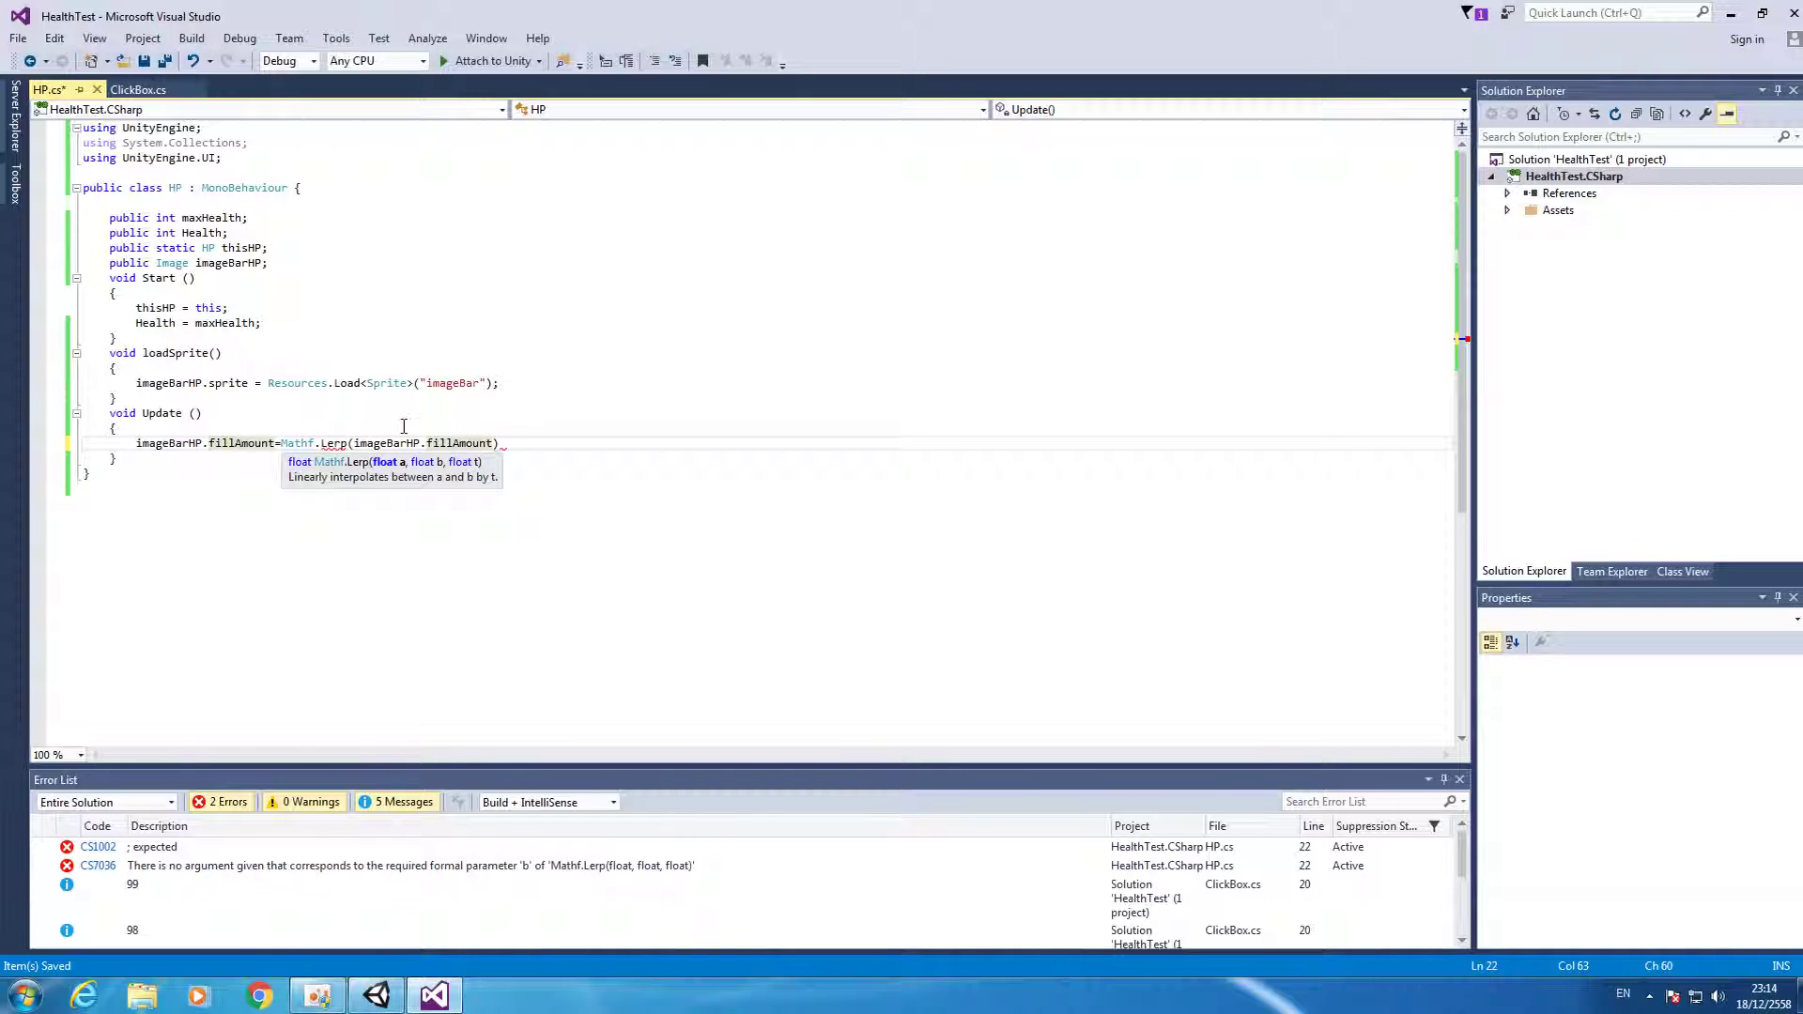
text(,(float)
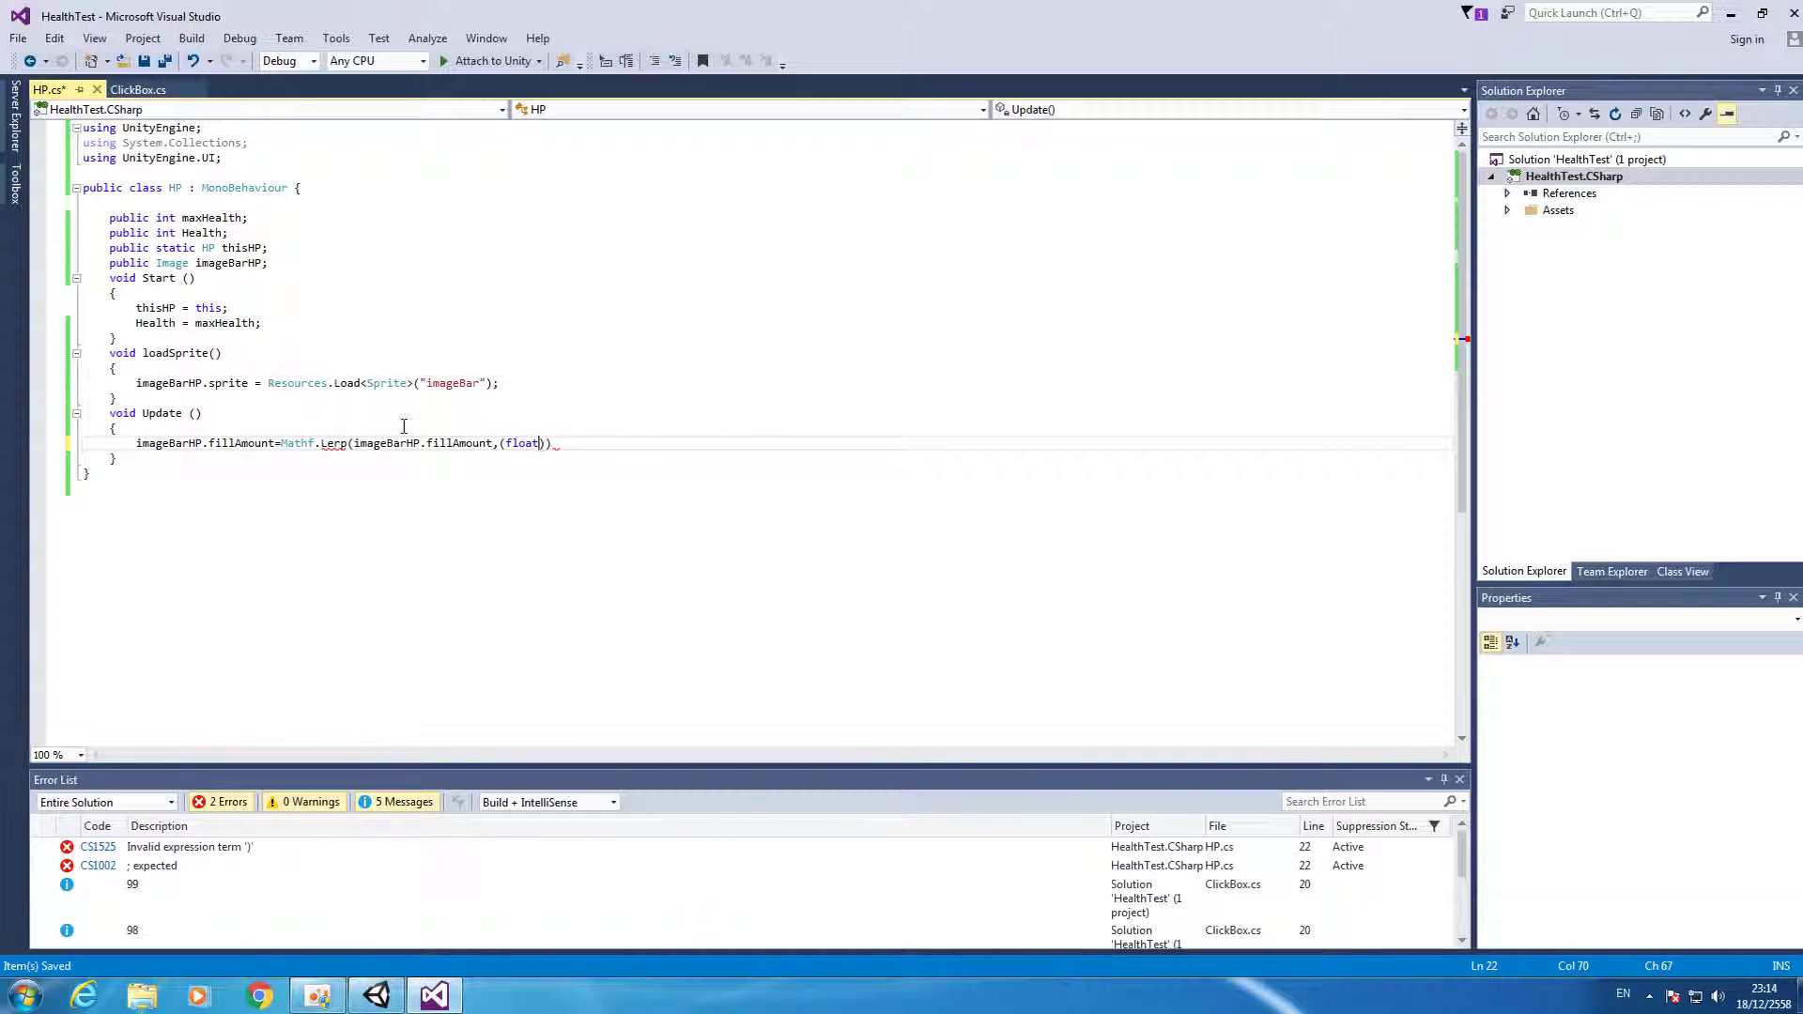
text(he)
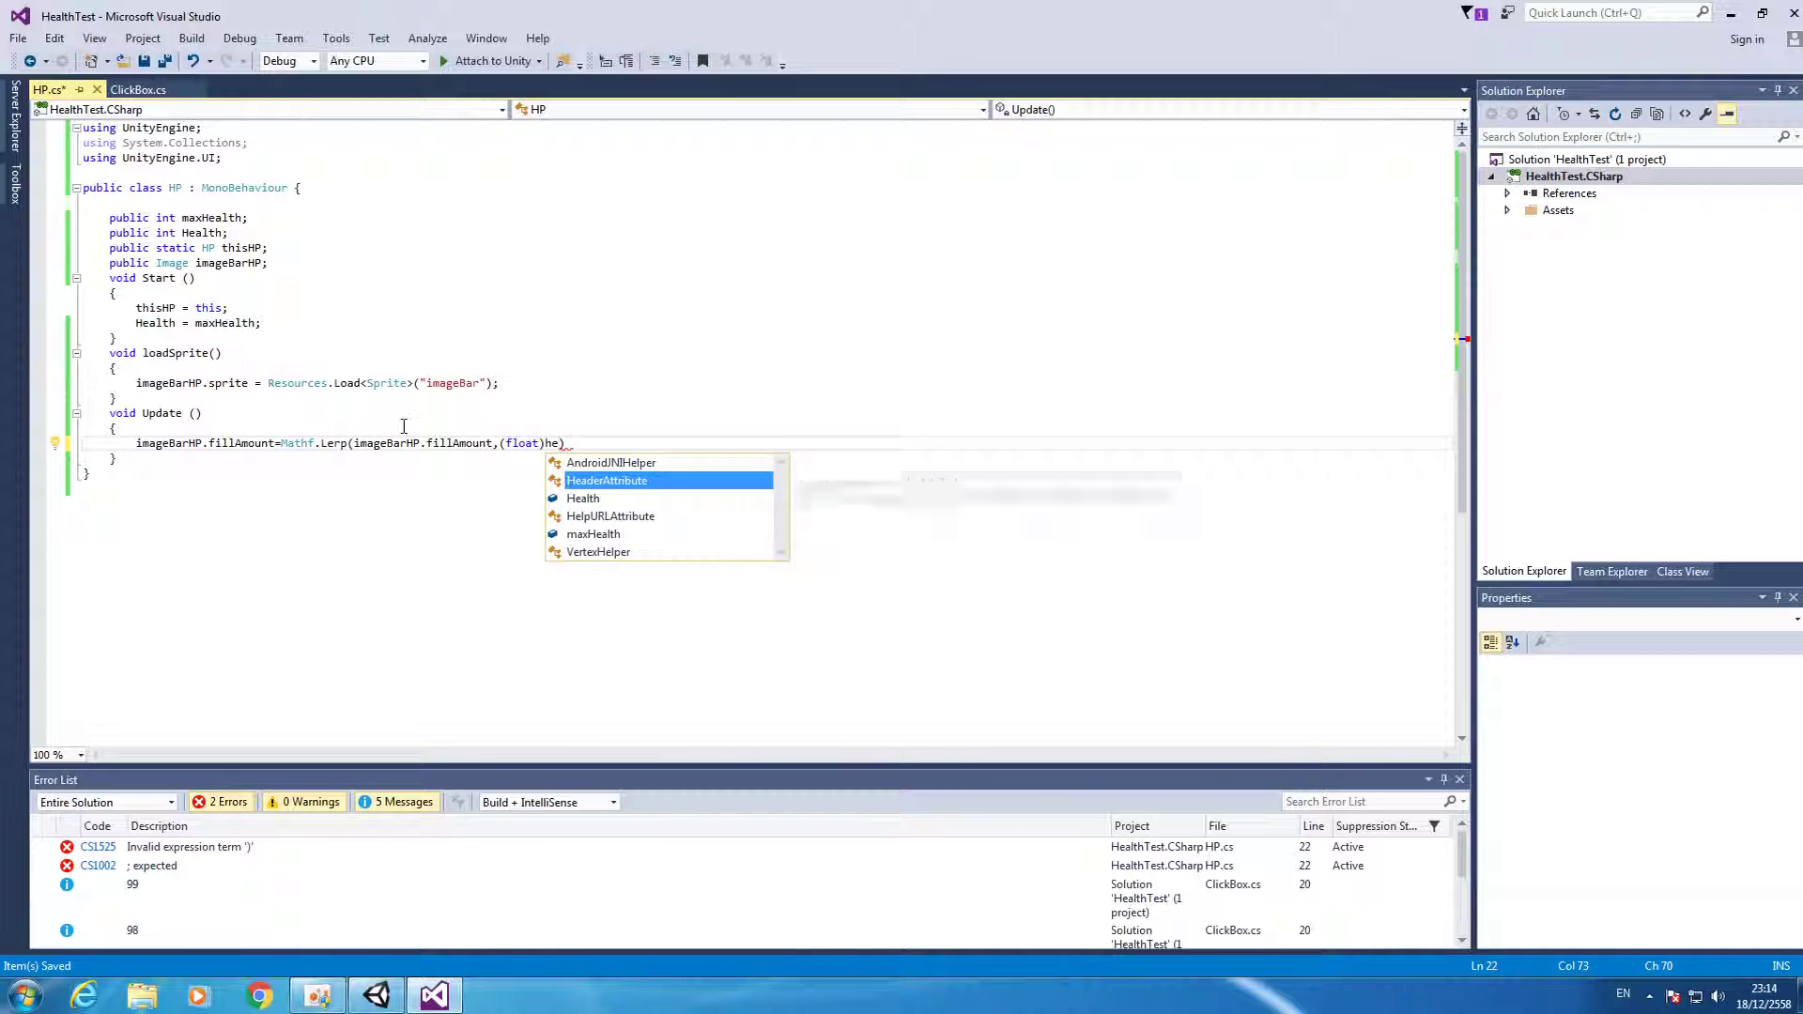
key(Tab)
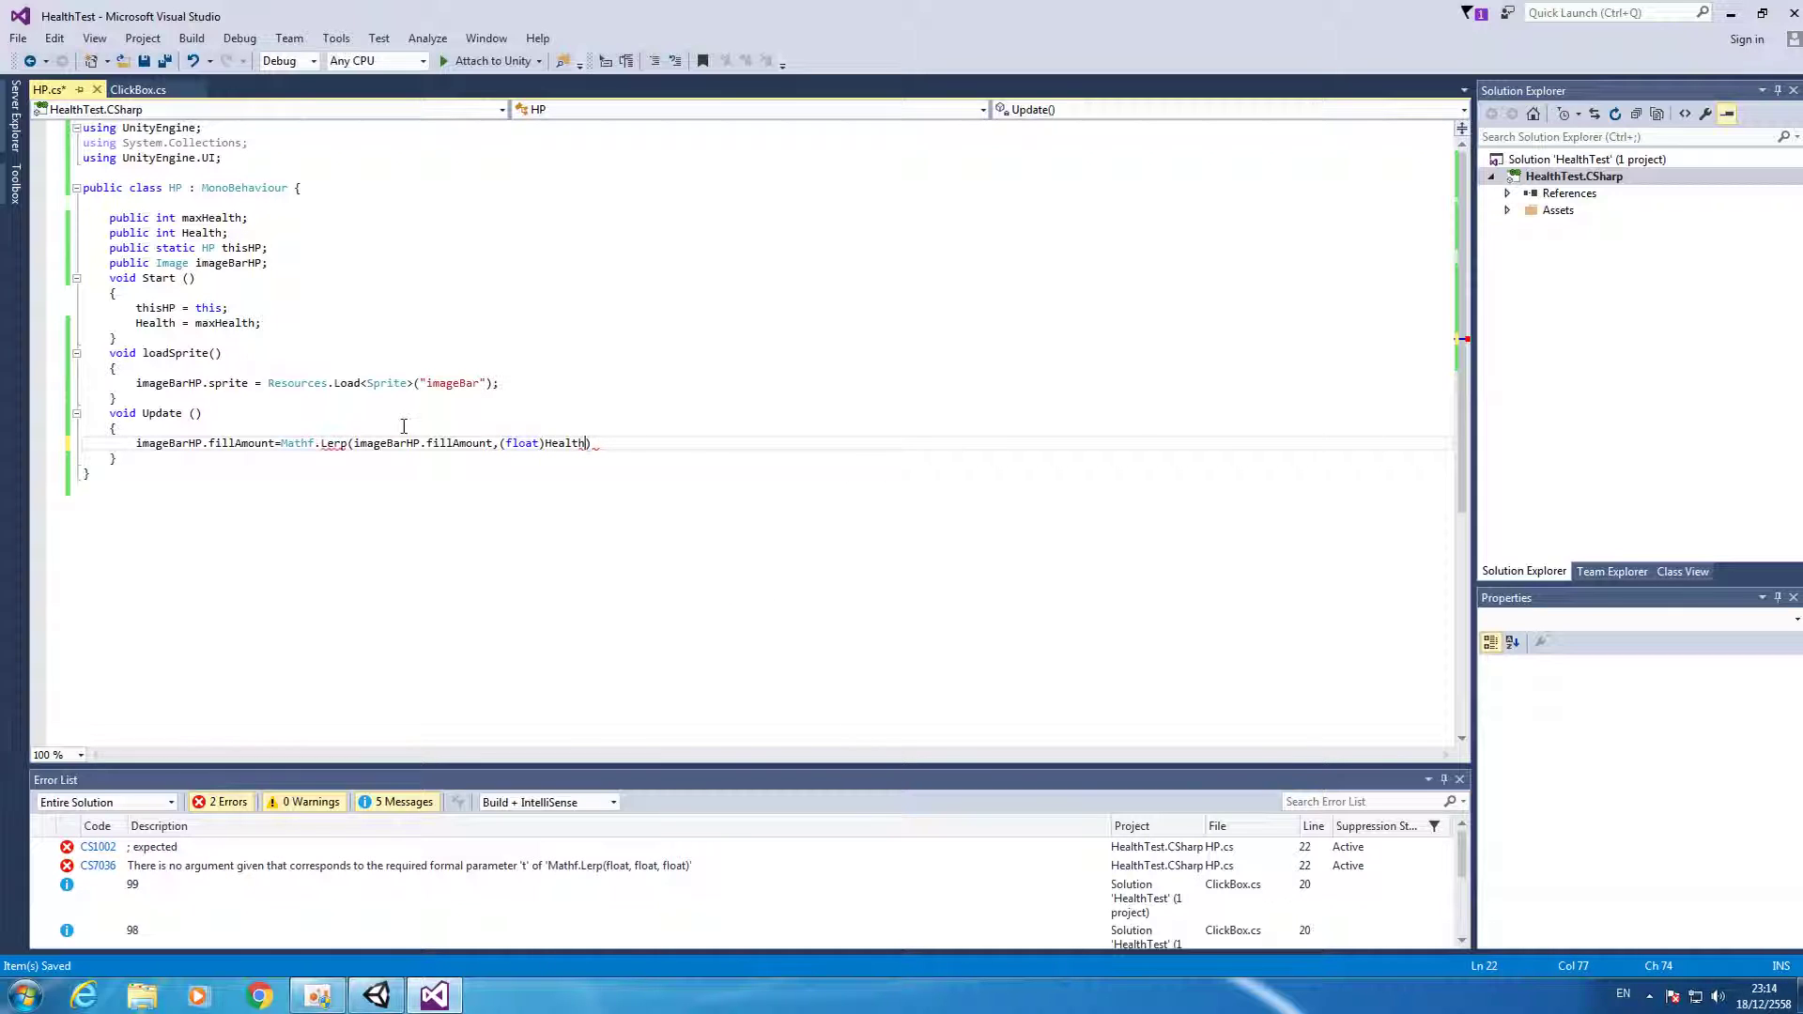
text(/ )
text((float))
text(maxHealth)
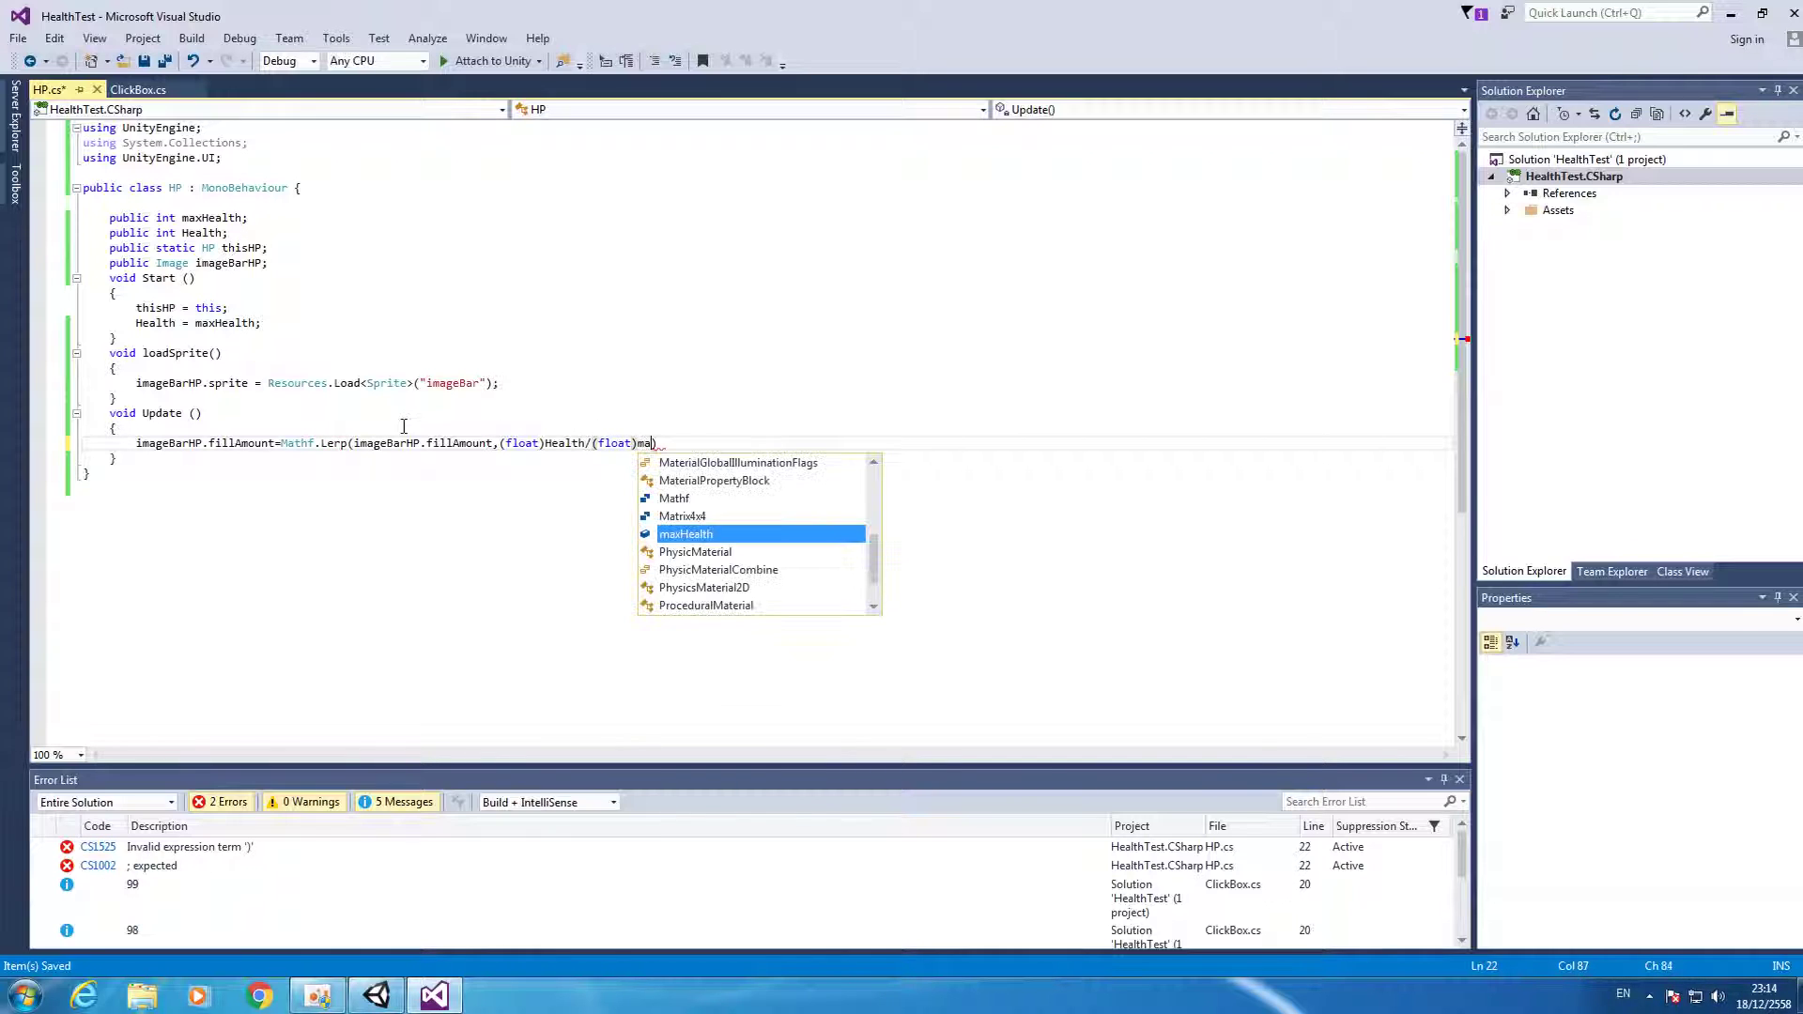
text(, )
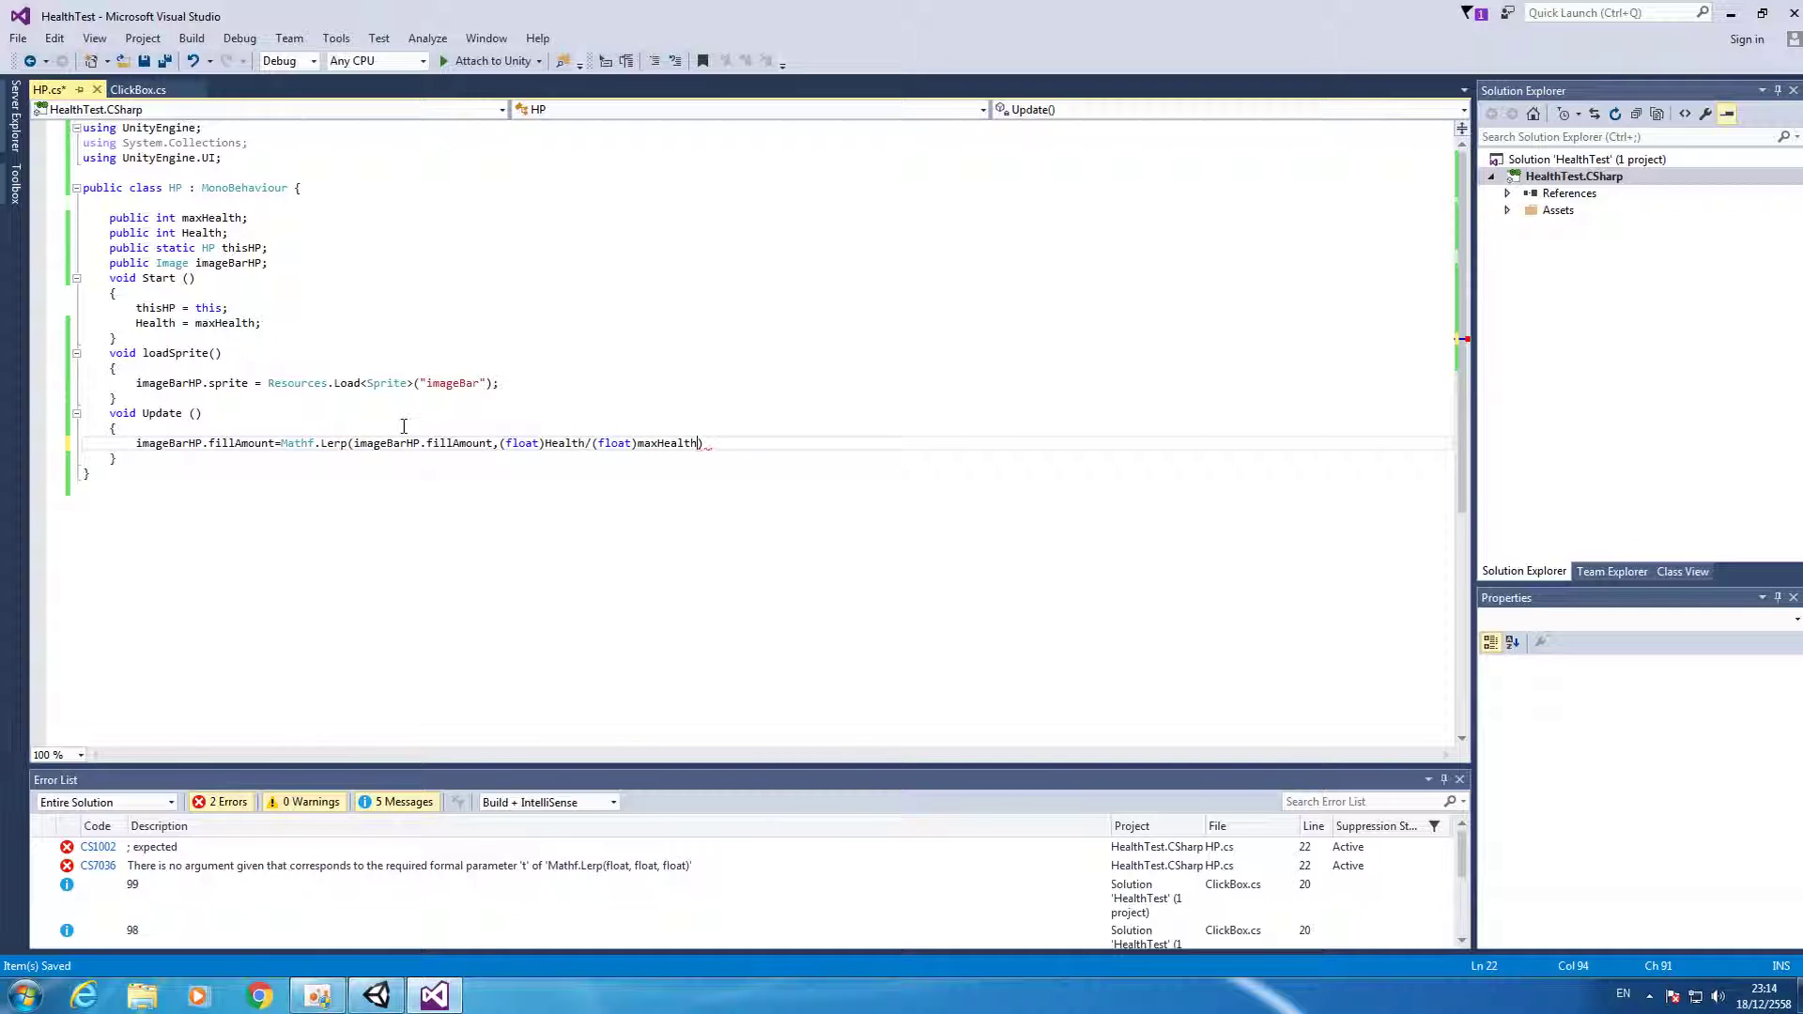
text(0.05f);)
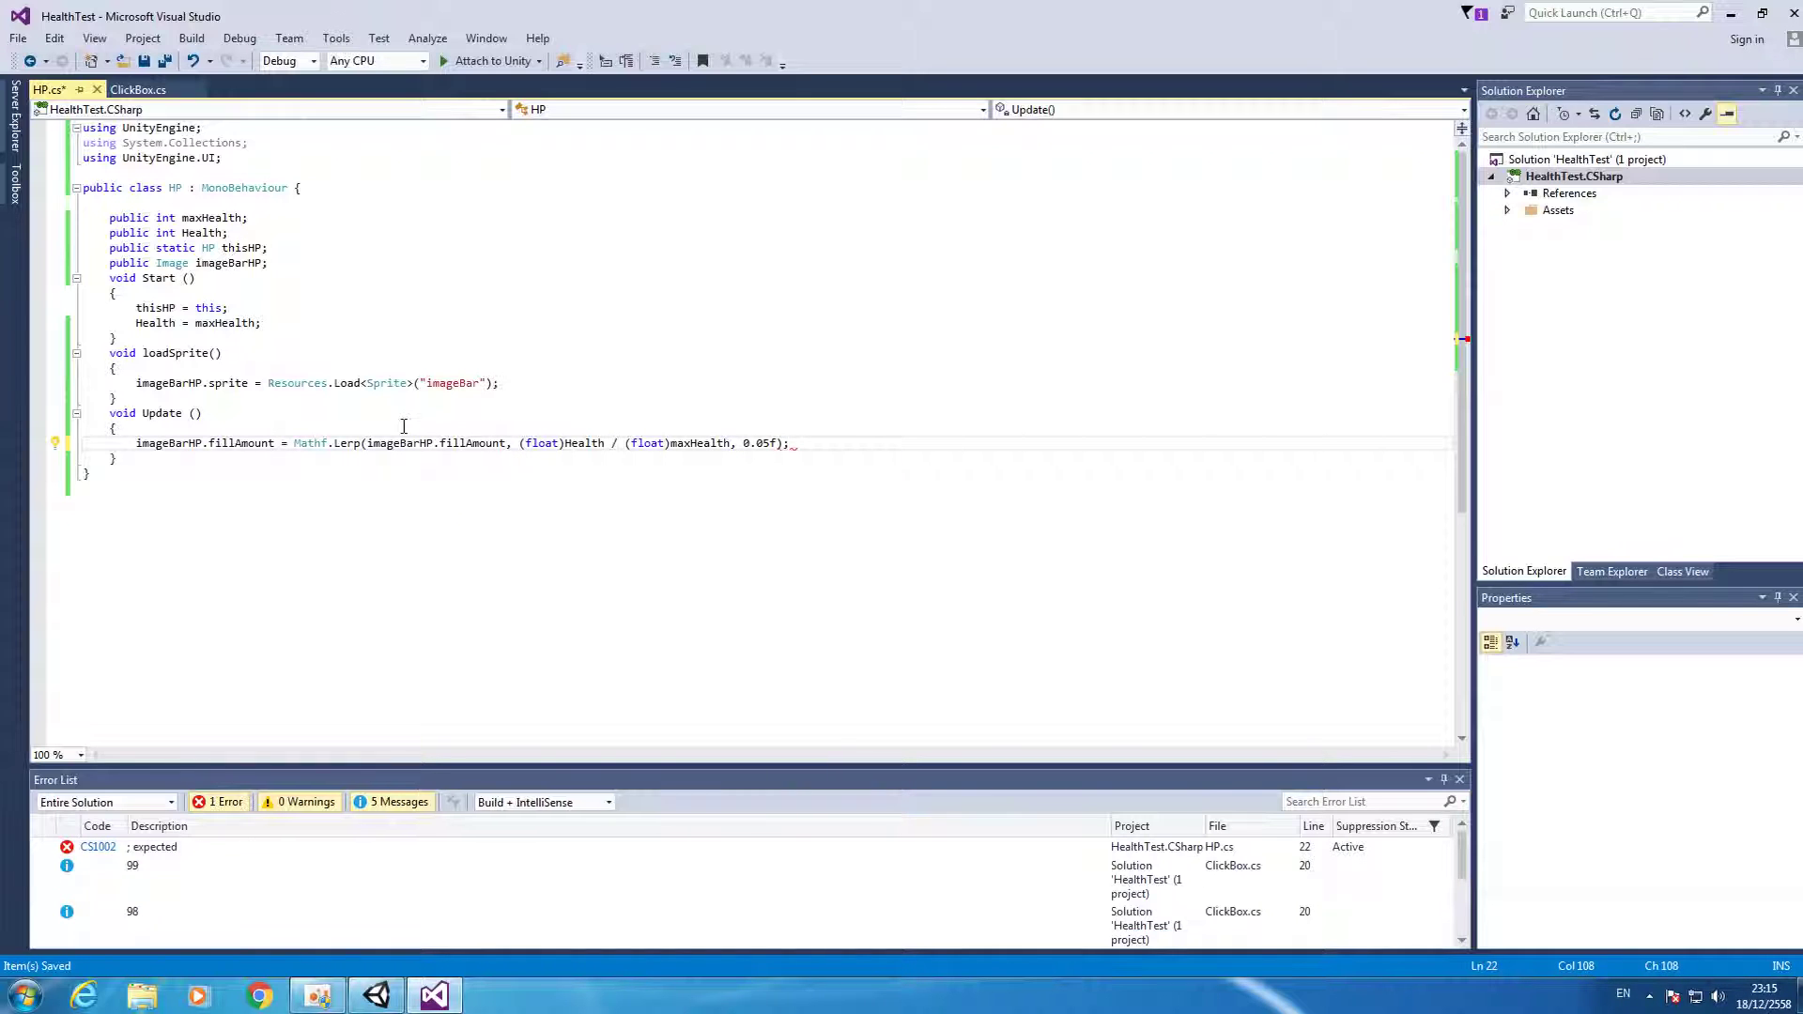
key(ctrl+s)
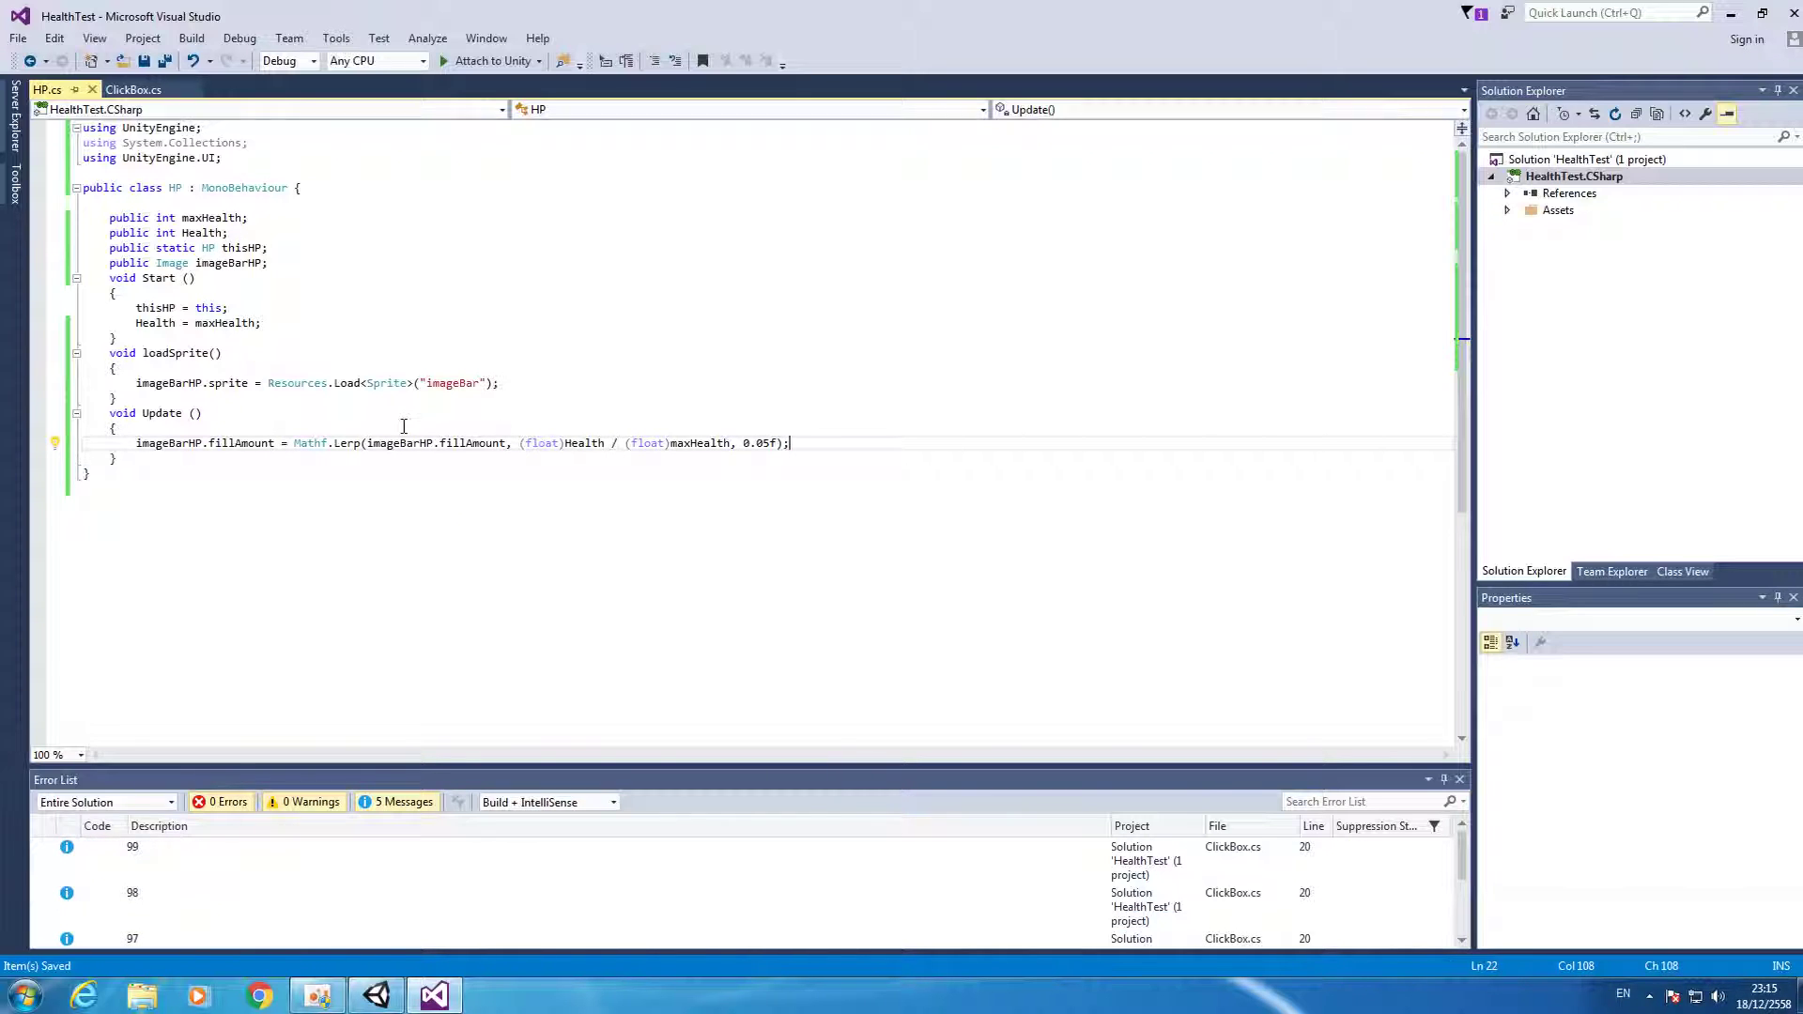
key(alt+Tab)
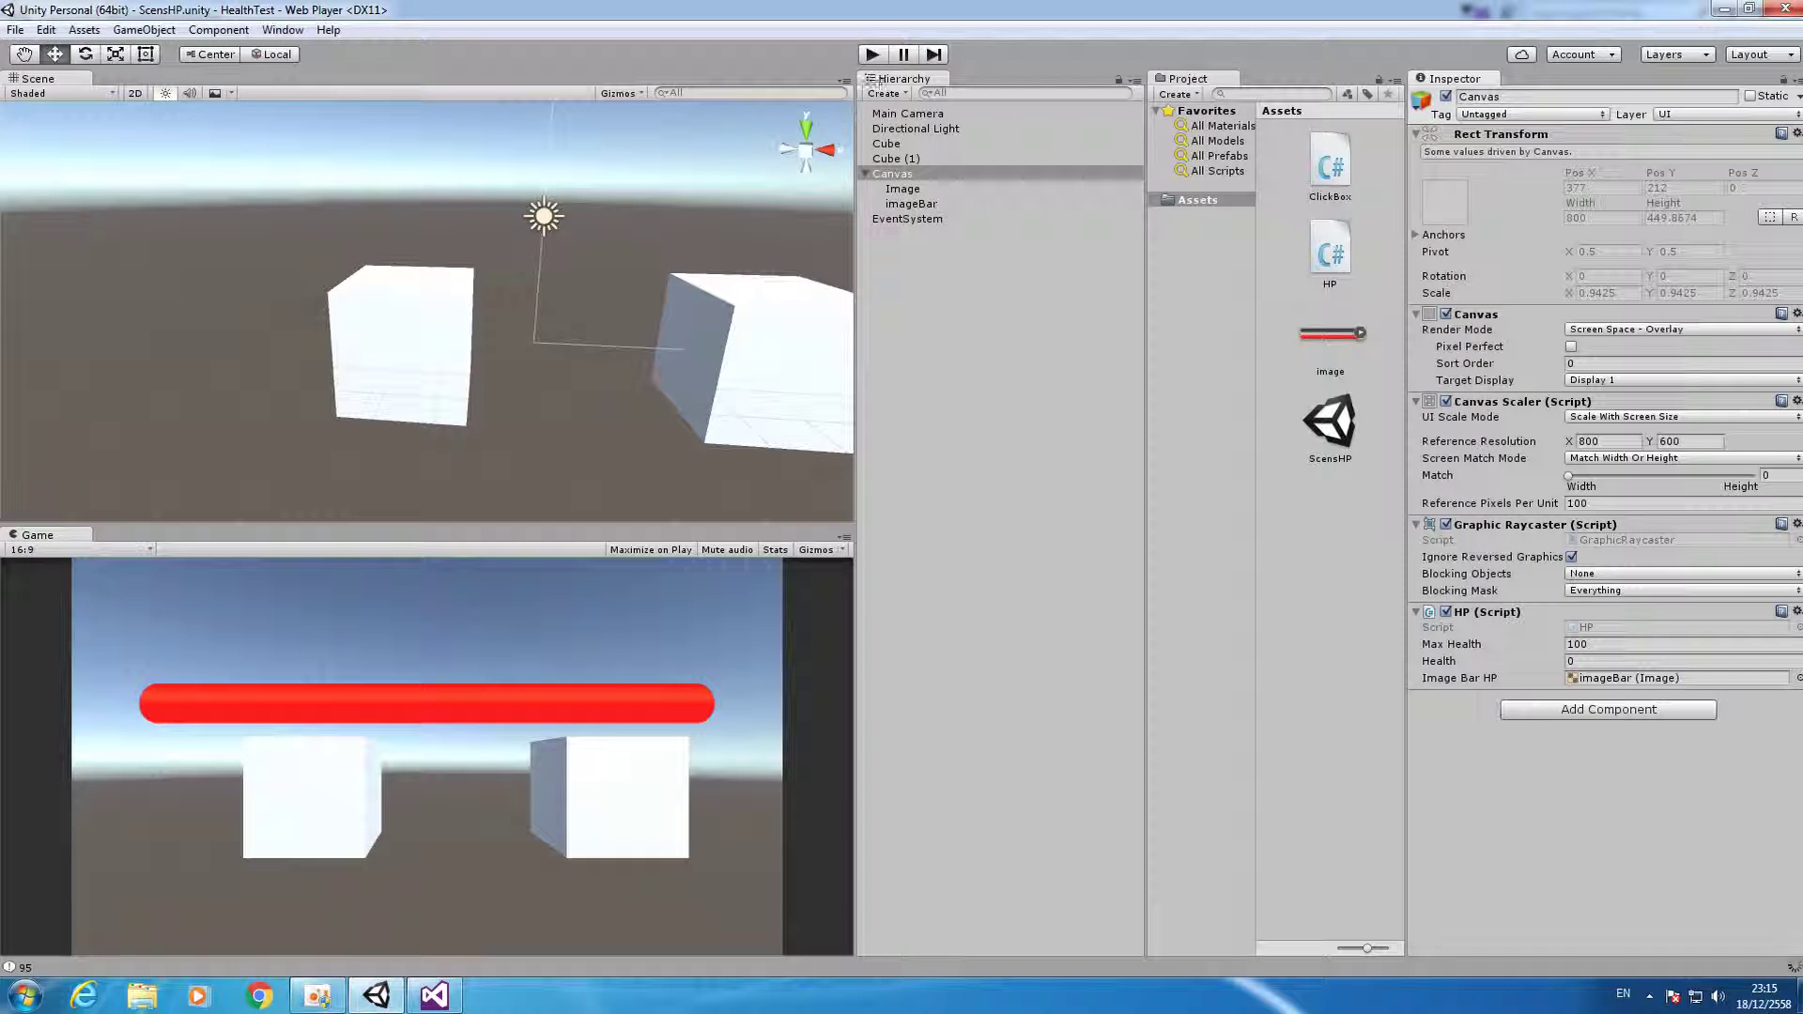
Play the scene and click the left cube six times, watching the red bar shrink as Health drops.
click(872, 55)
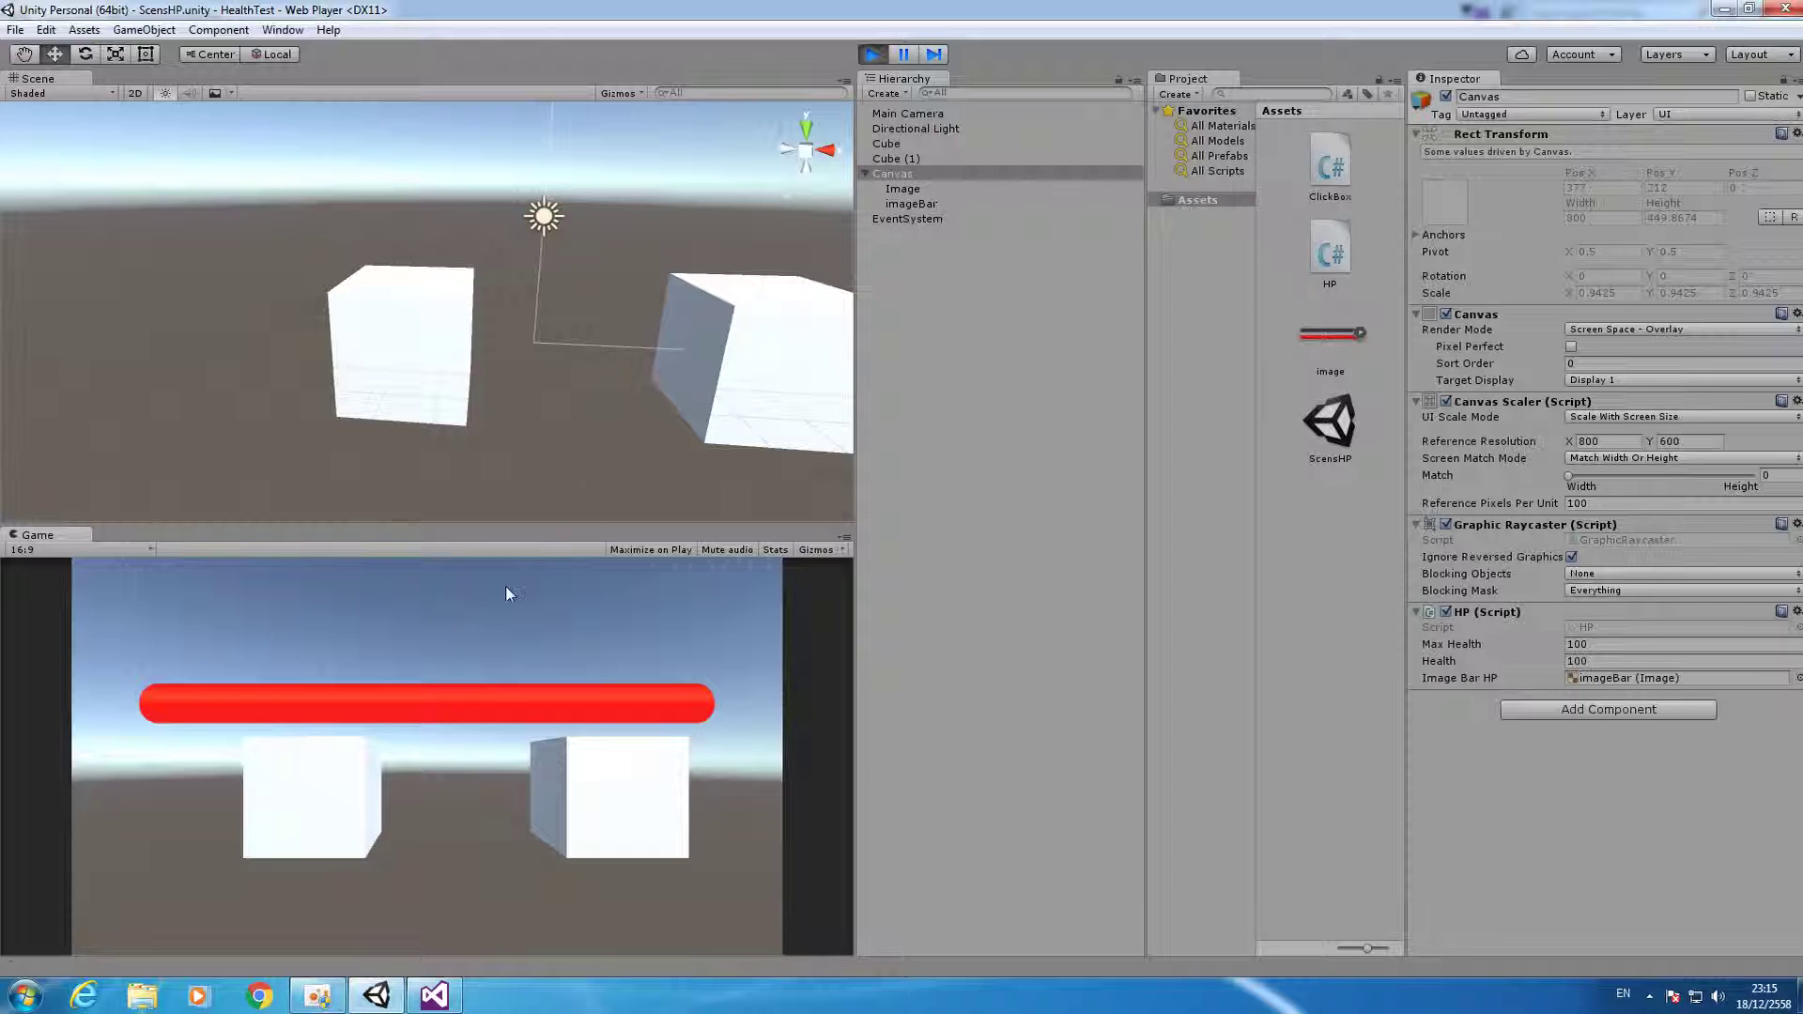
click(331, 797)
click(335, 826)
click(335, 827)
click(298, 795)
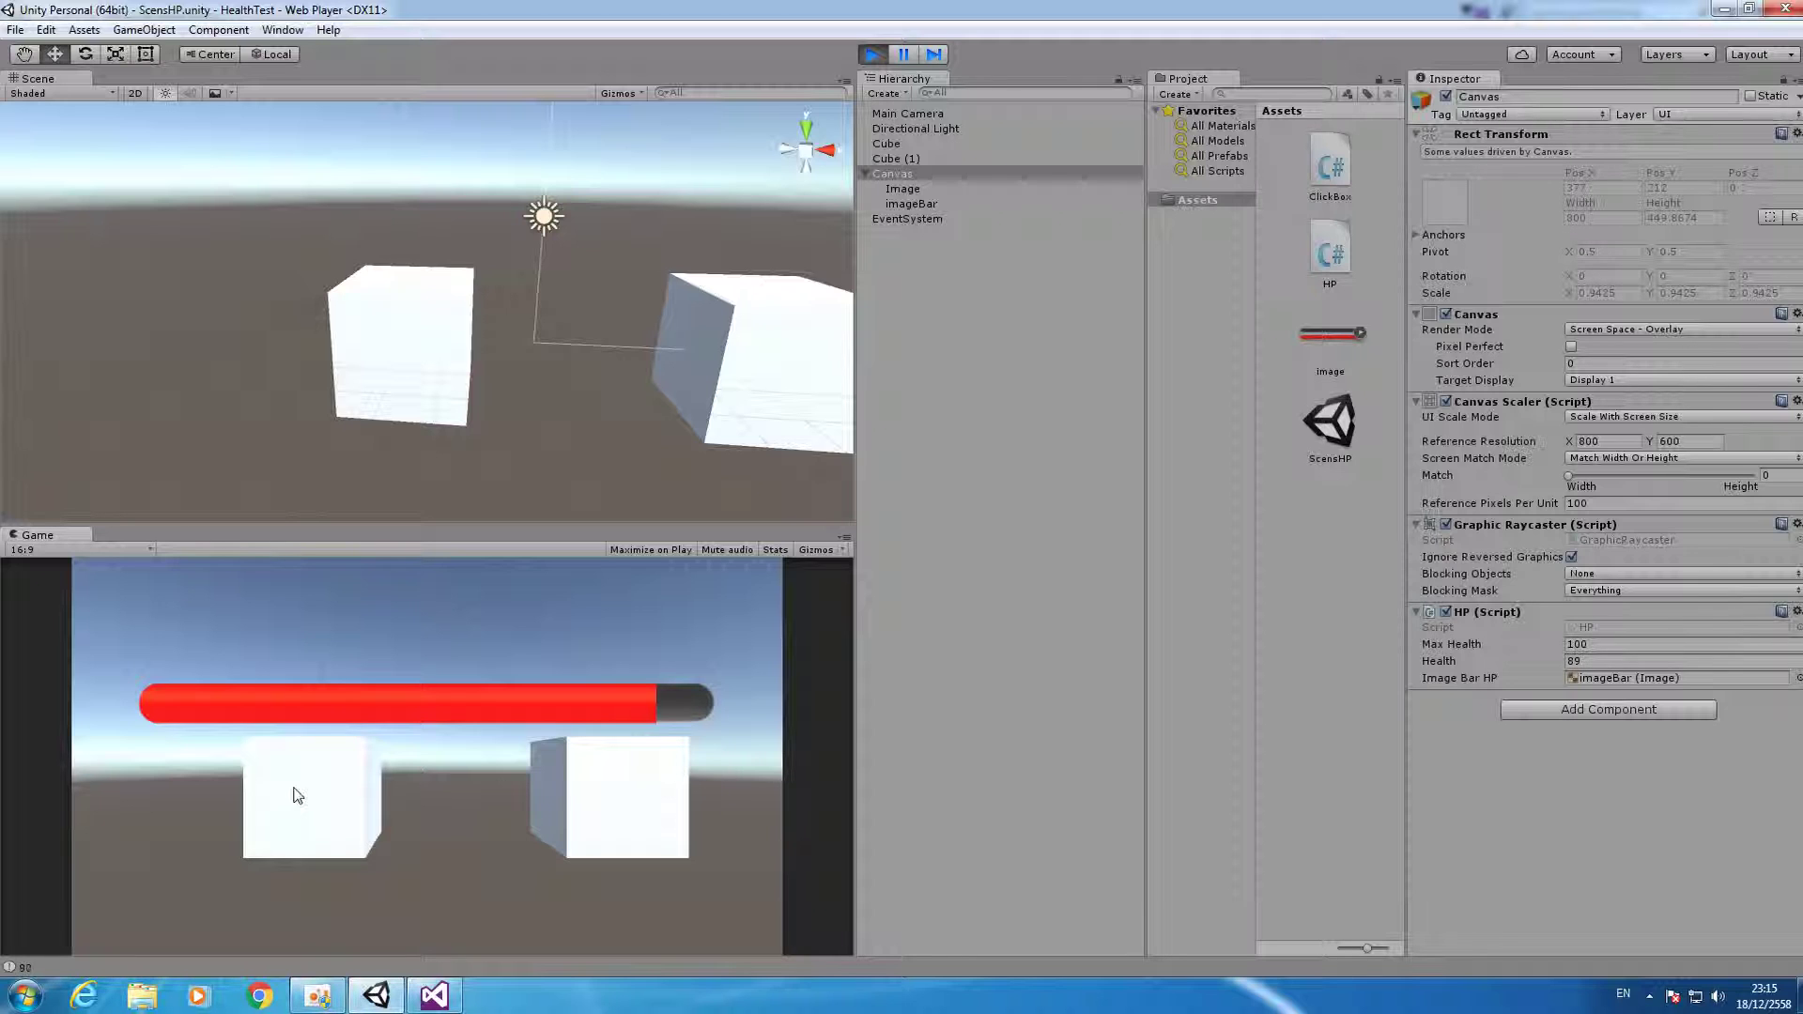
click(297, 796)
click(338, 805)
click(872, 54)
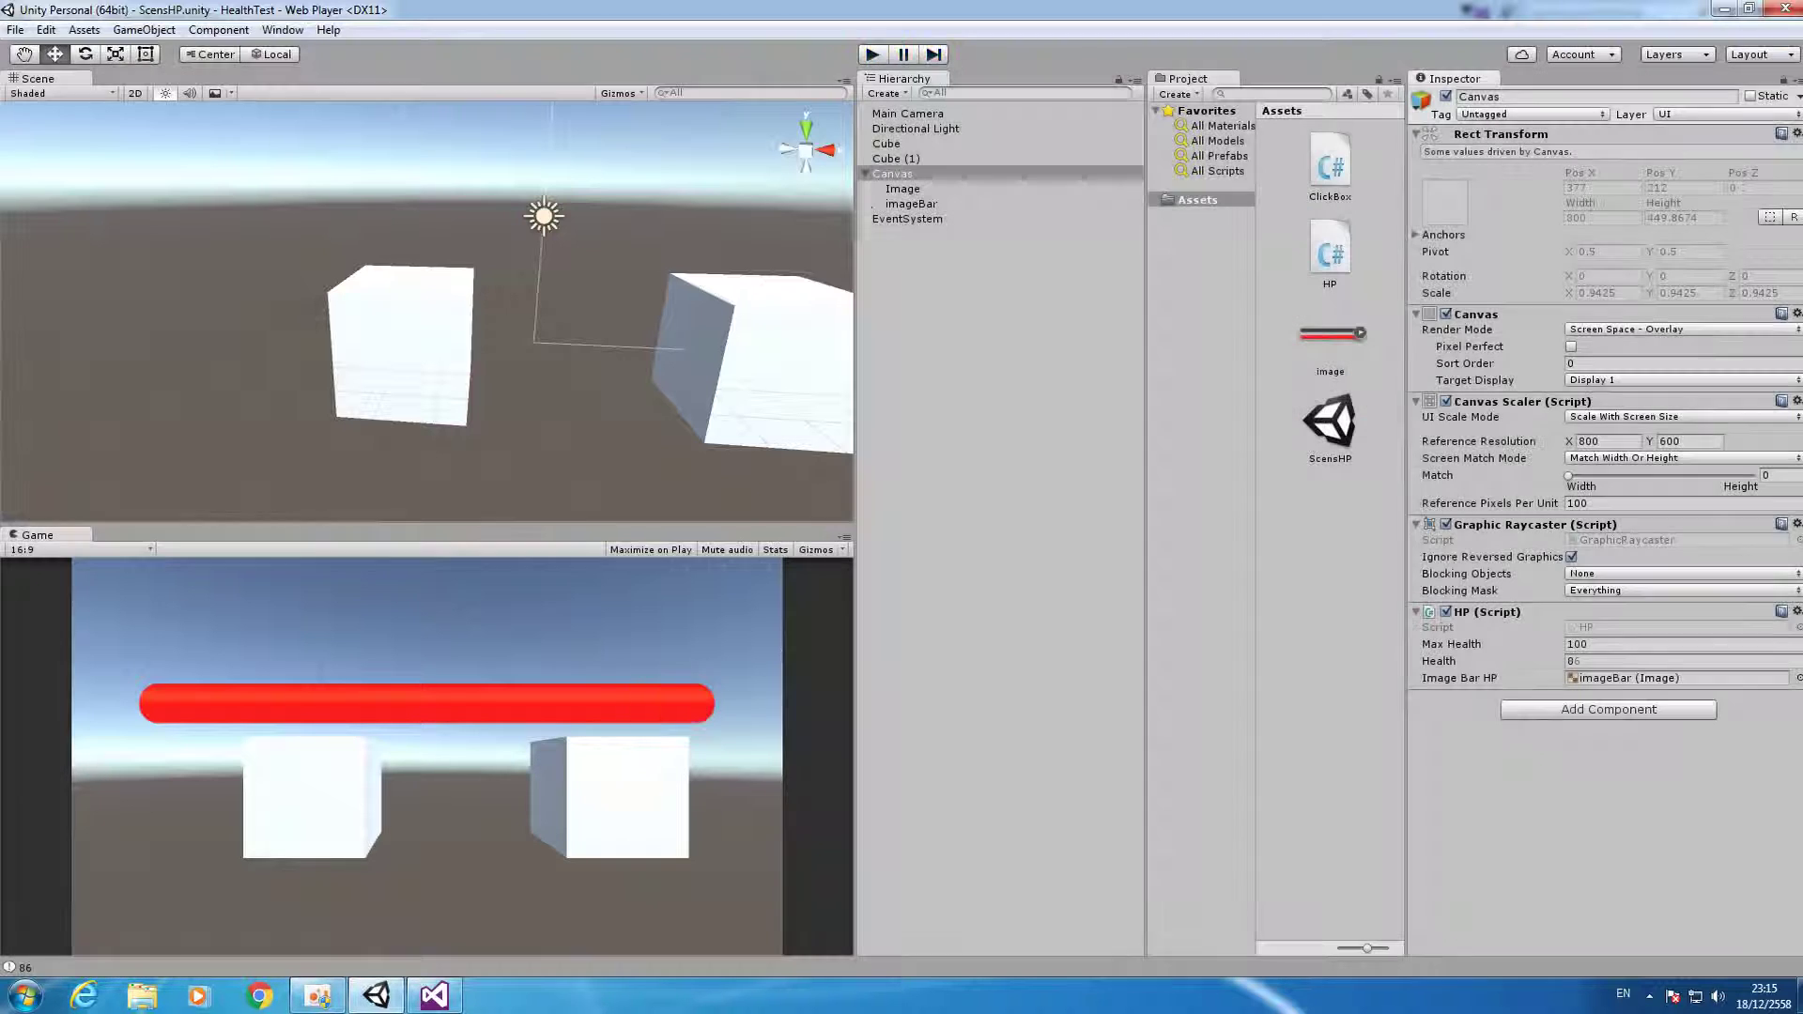
click(457, 1001)
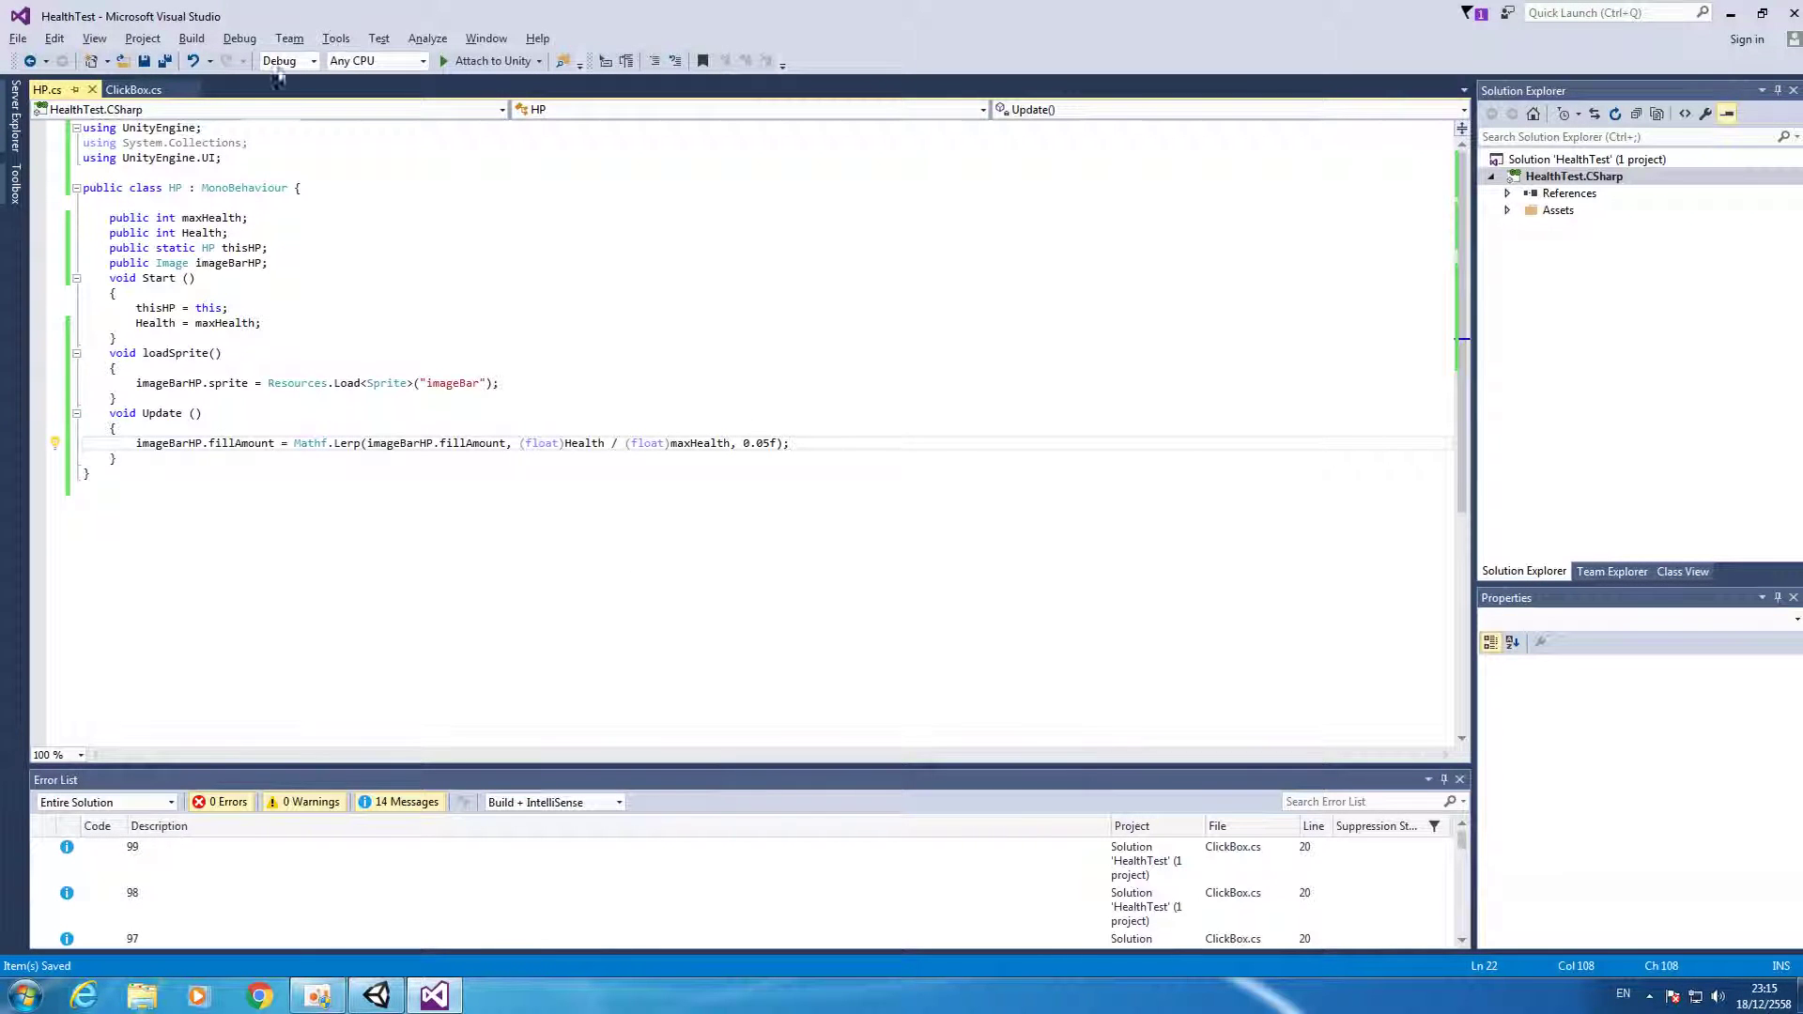
Change ClickBox's Health decrement to 5 and save the script.
click(134, 90)
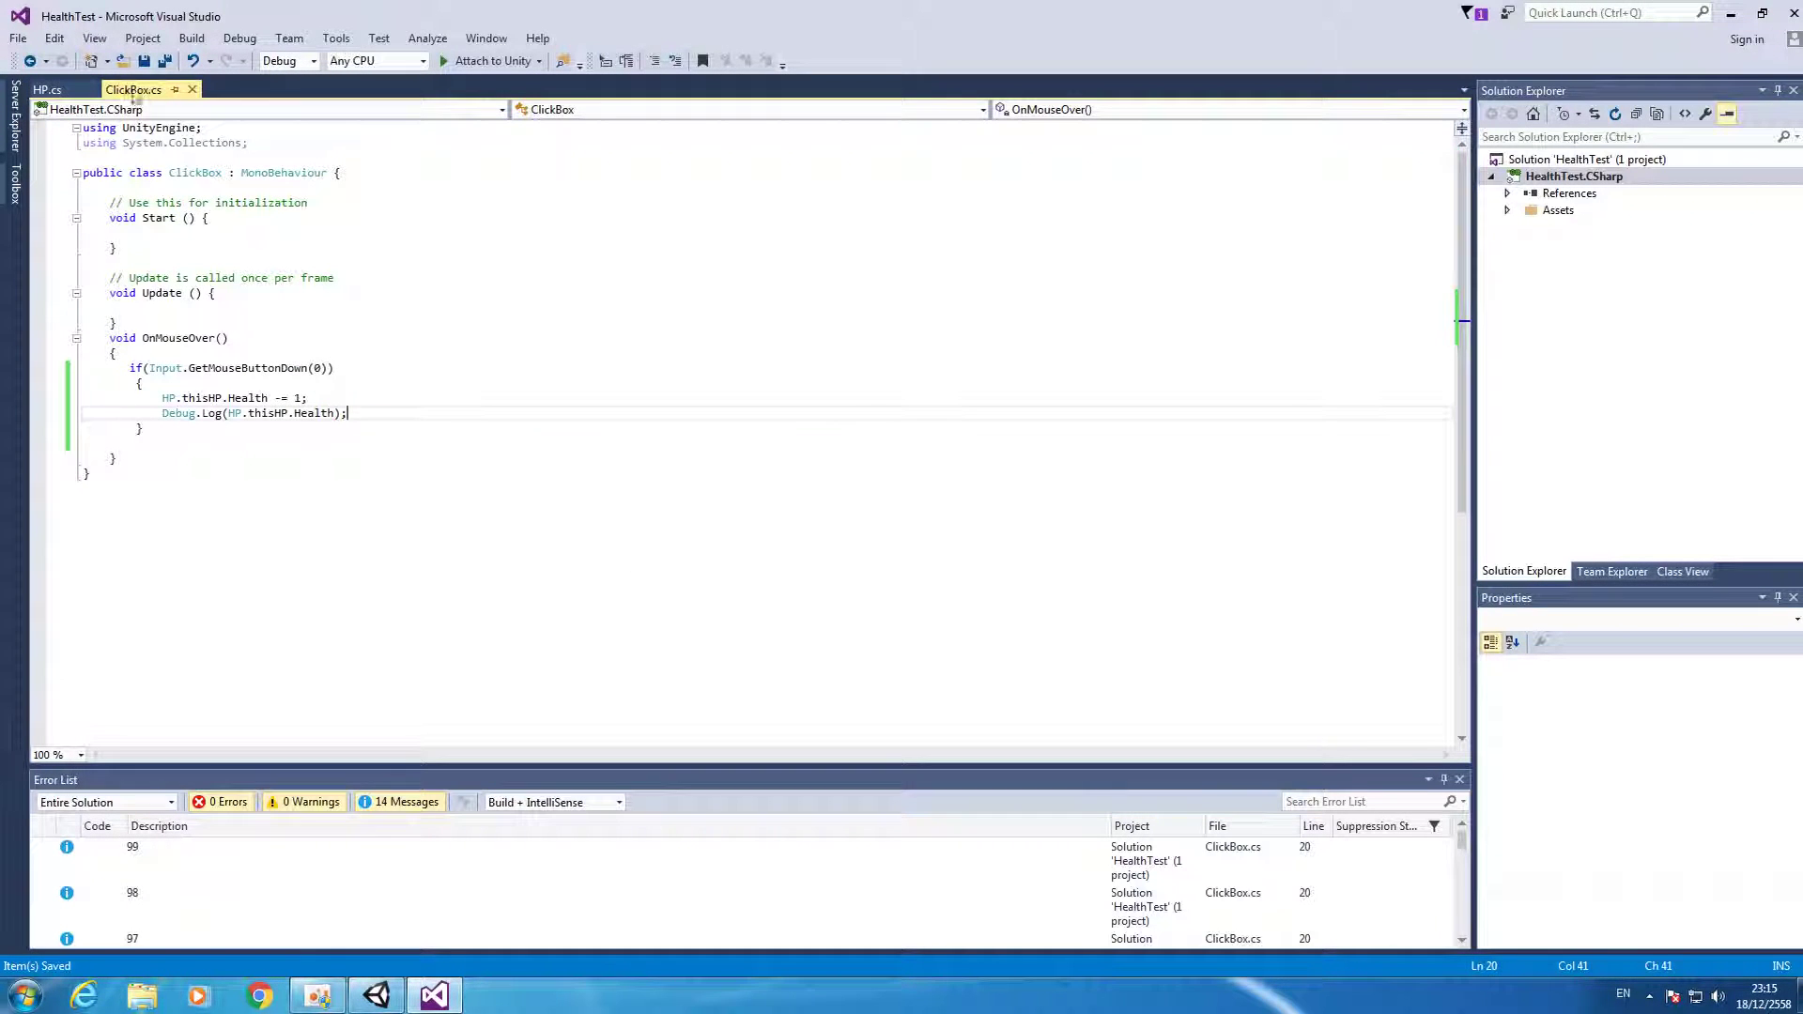
click(300, 398)
key(BackSpace)
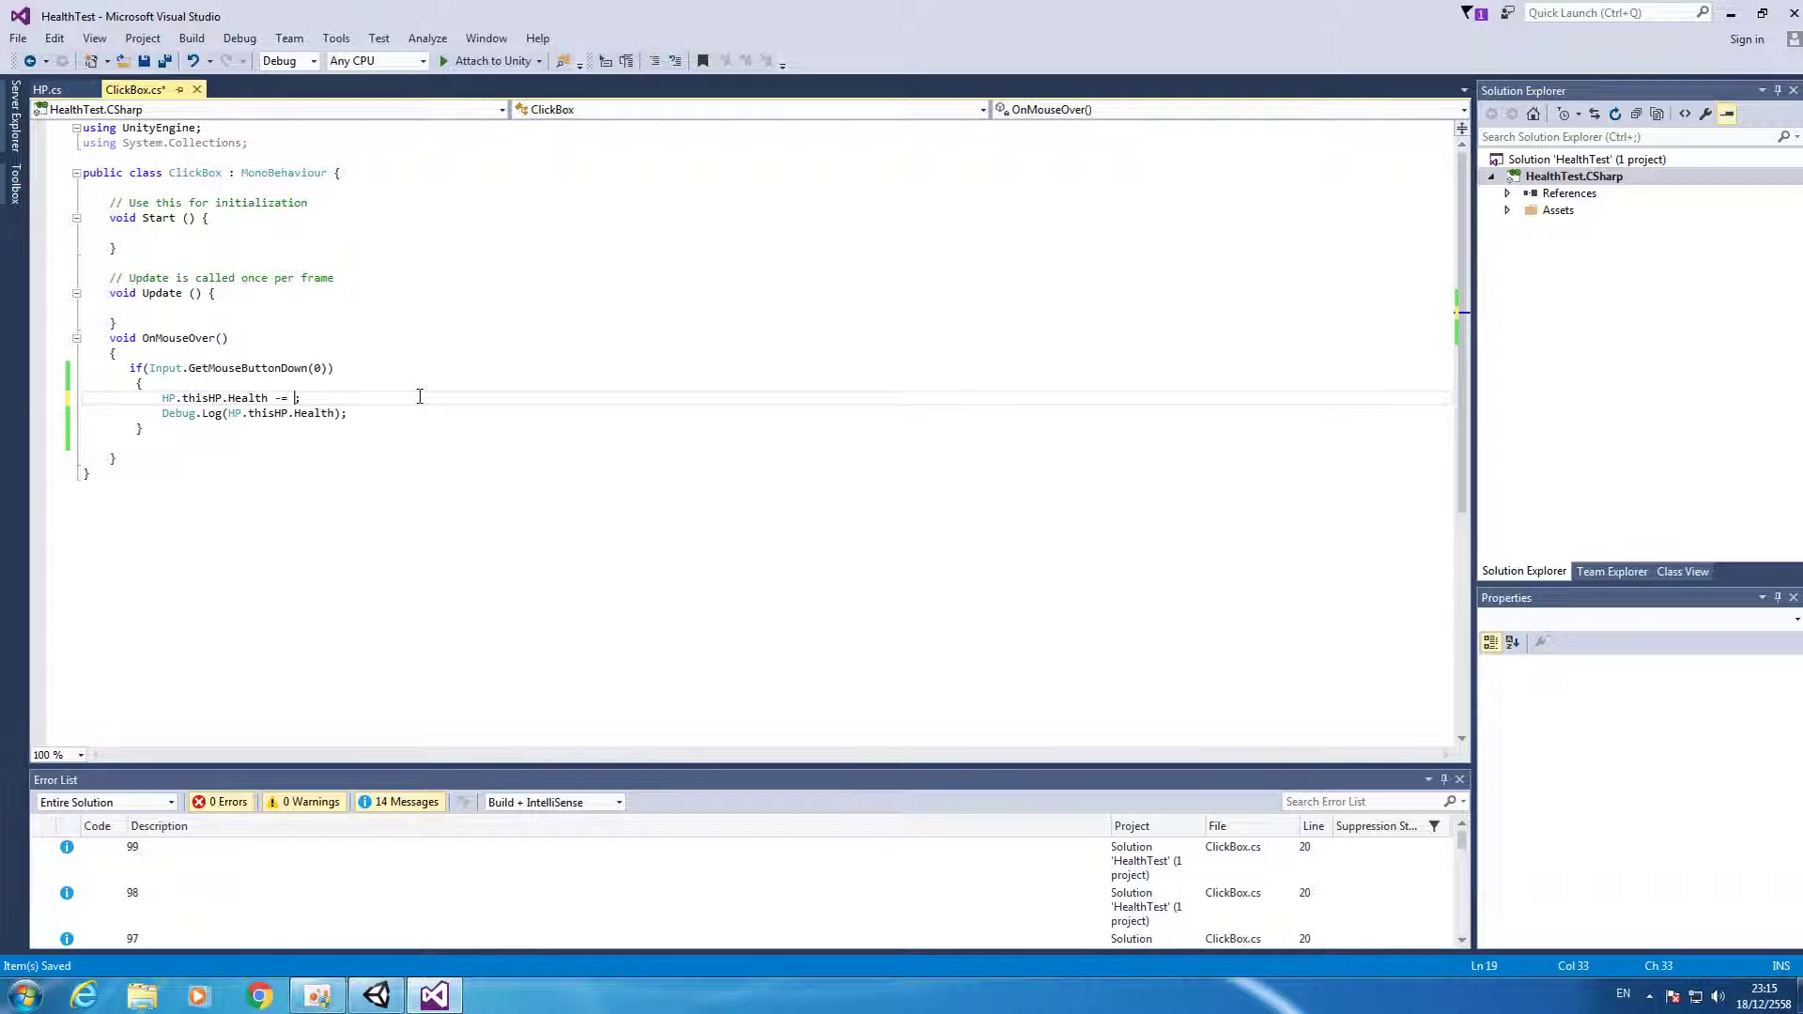
text(5)
key(ctrl+s)
key(alt+Tab)
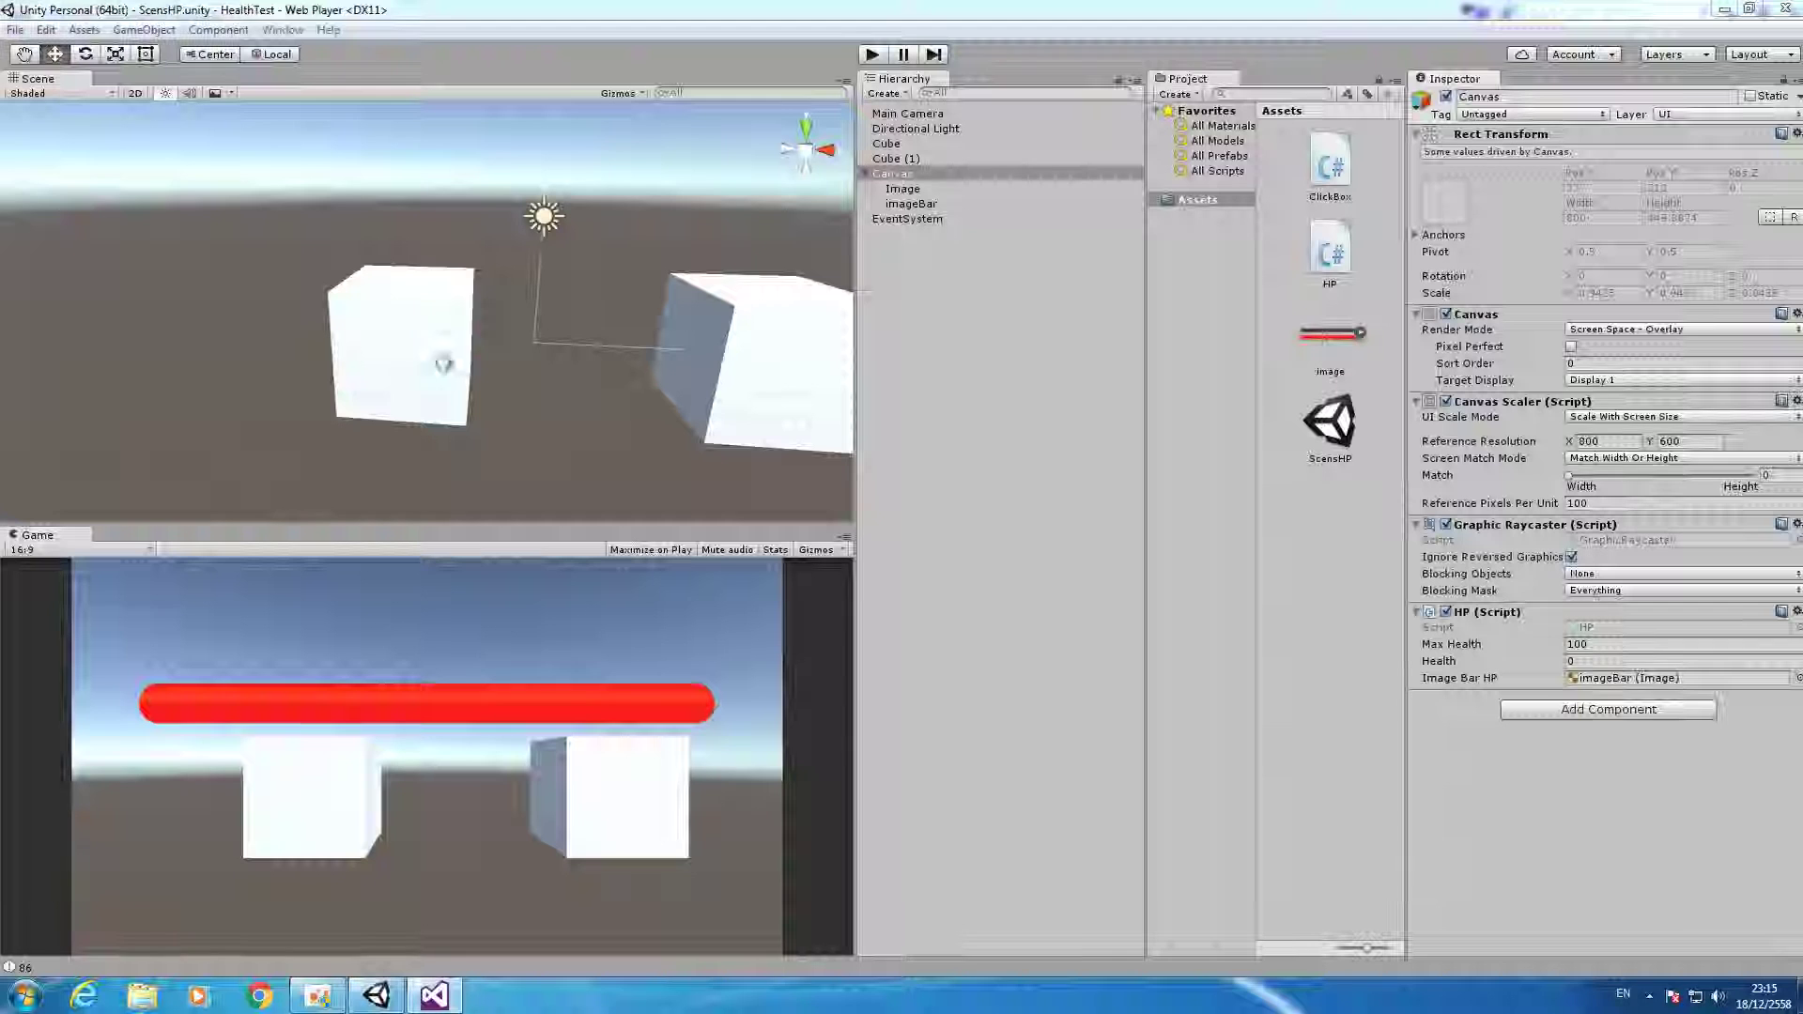
Play-test with seven clicks on the left cube as Health falls to 55, then stop.
click(871, 56)
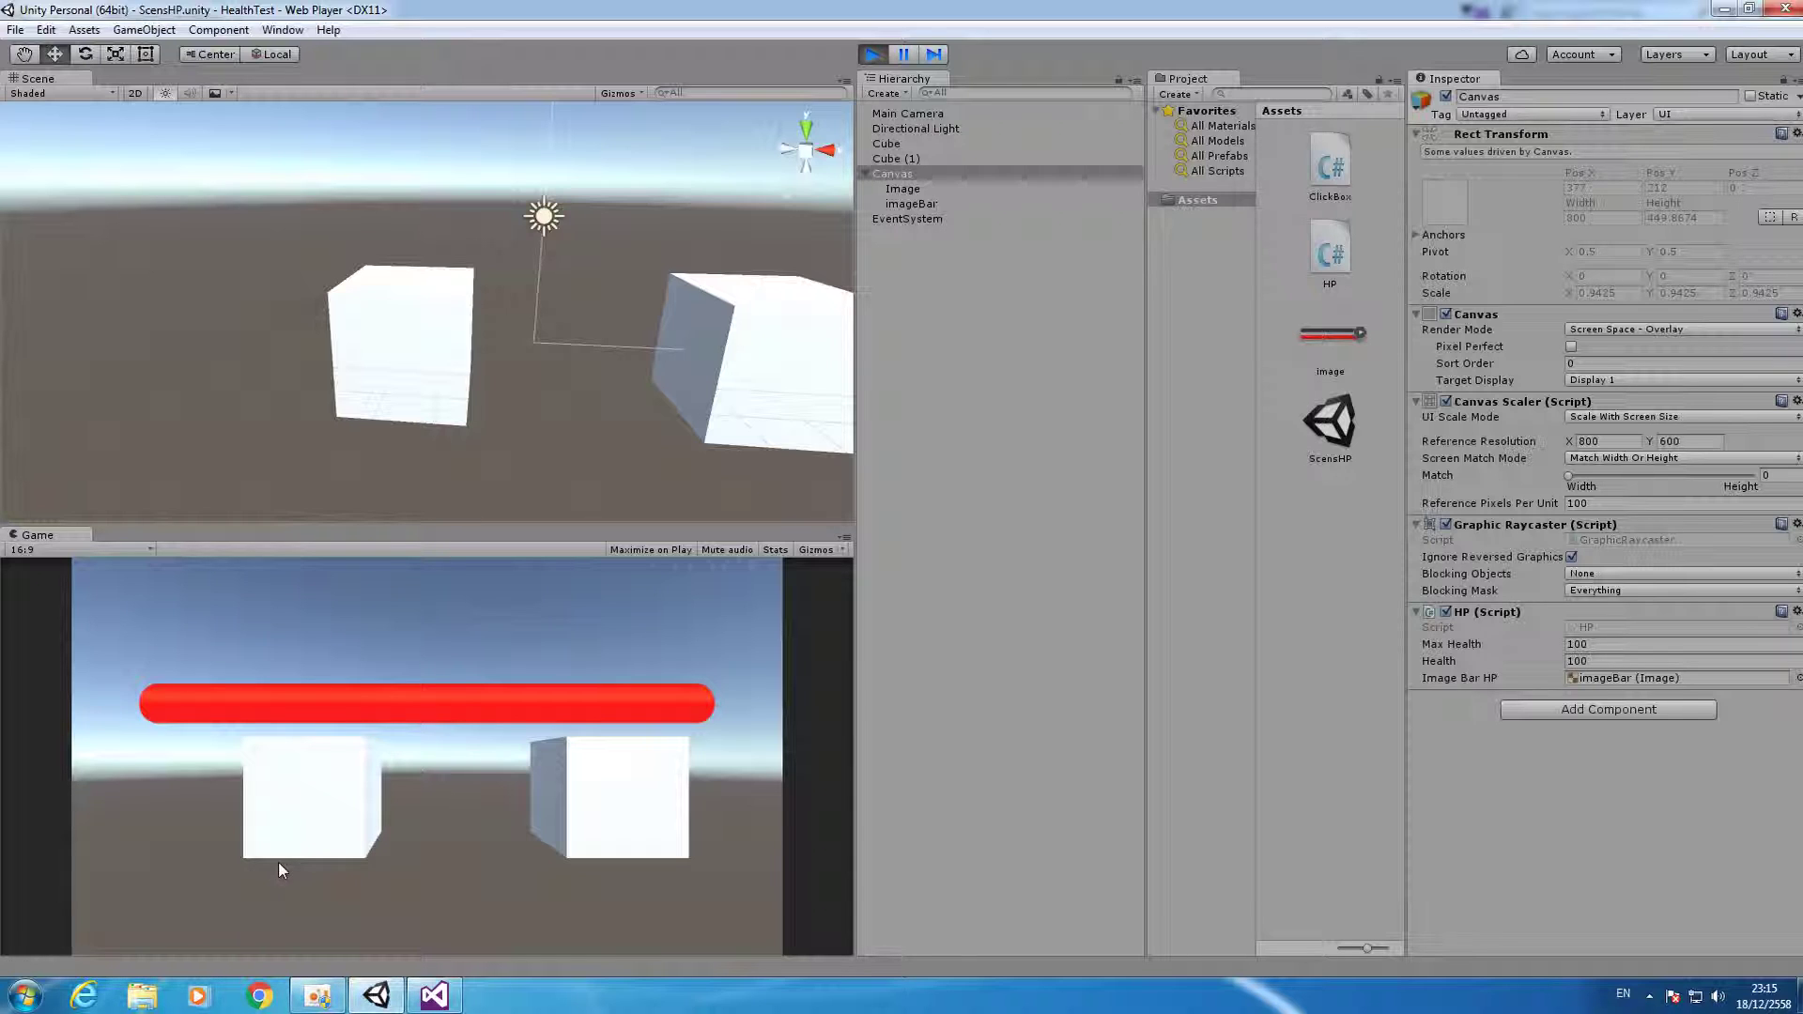
click(294, 817)
click(295, 819)
click(286, 817)
click(292, 817)
click(297, 817)
click(300, 813)
click(301, 808)
click(302, 808)
click(301, 808)
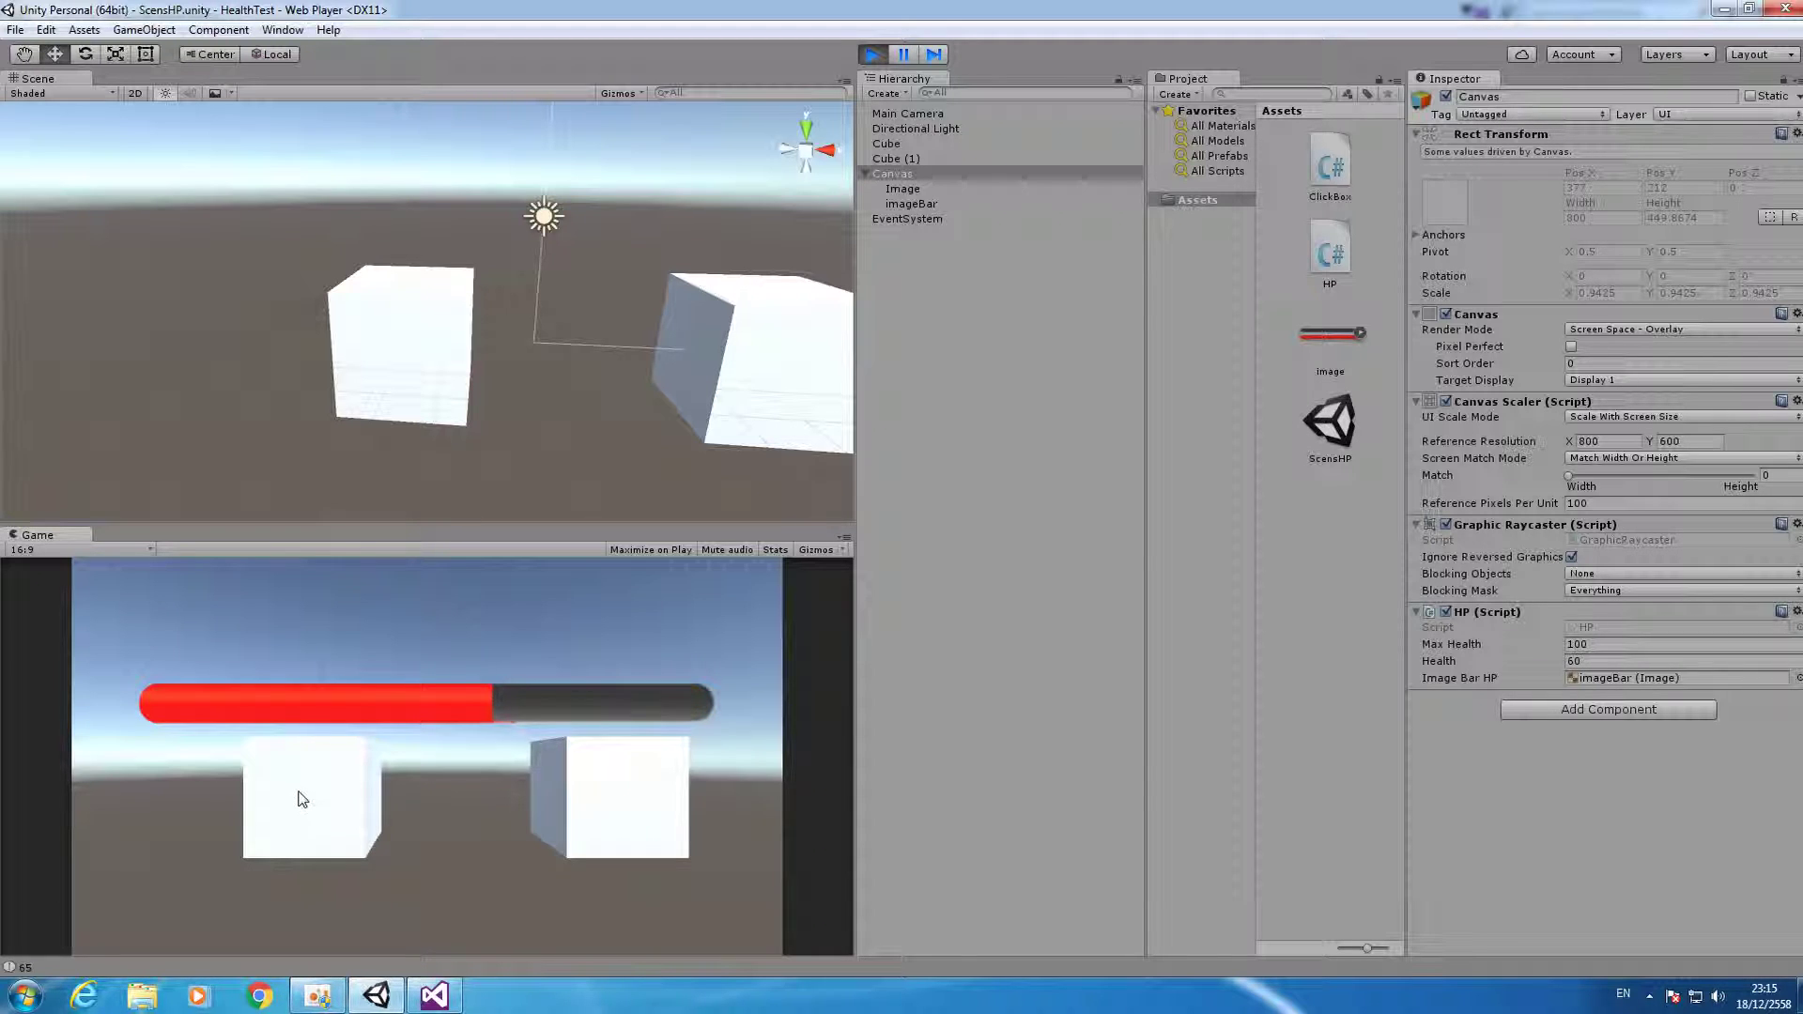
key(ctrl+p)
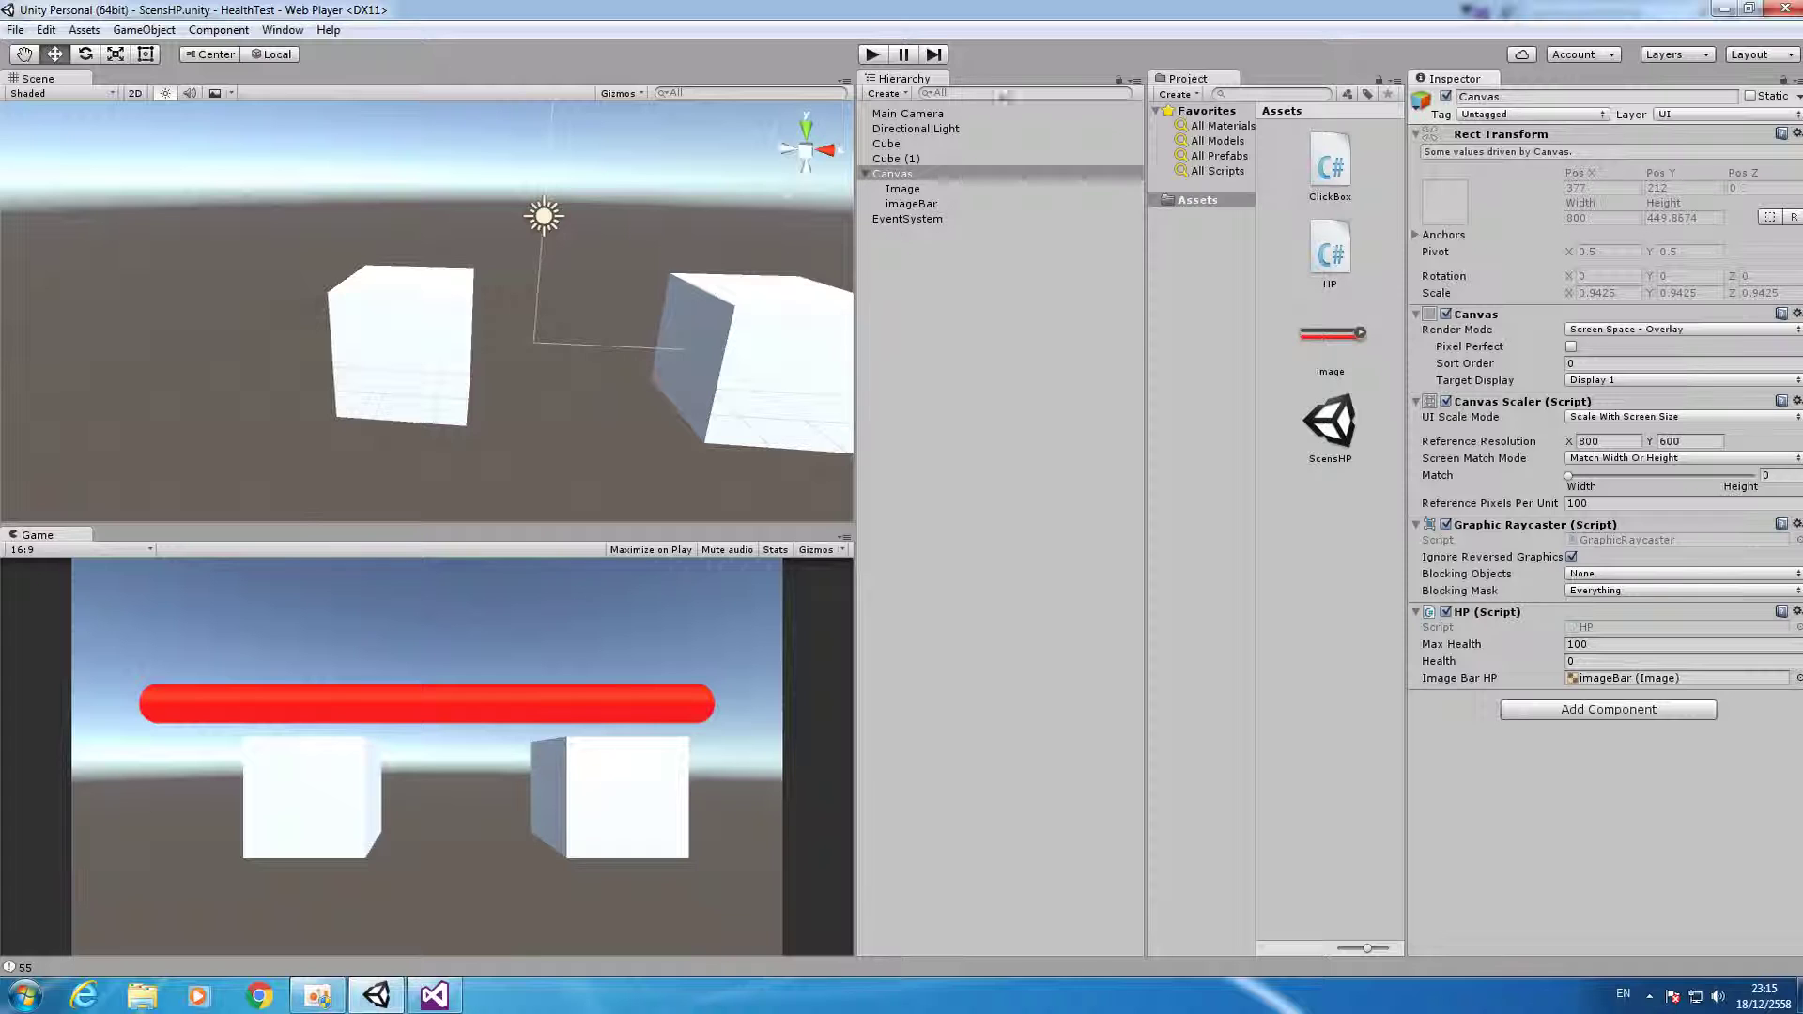
click(1324, 160)
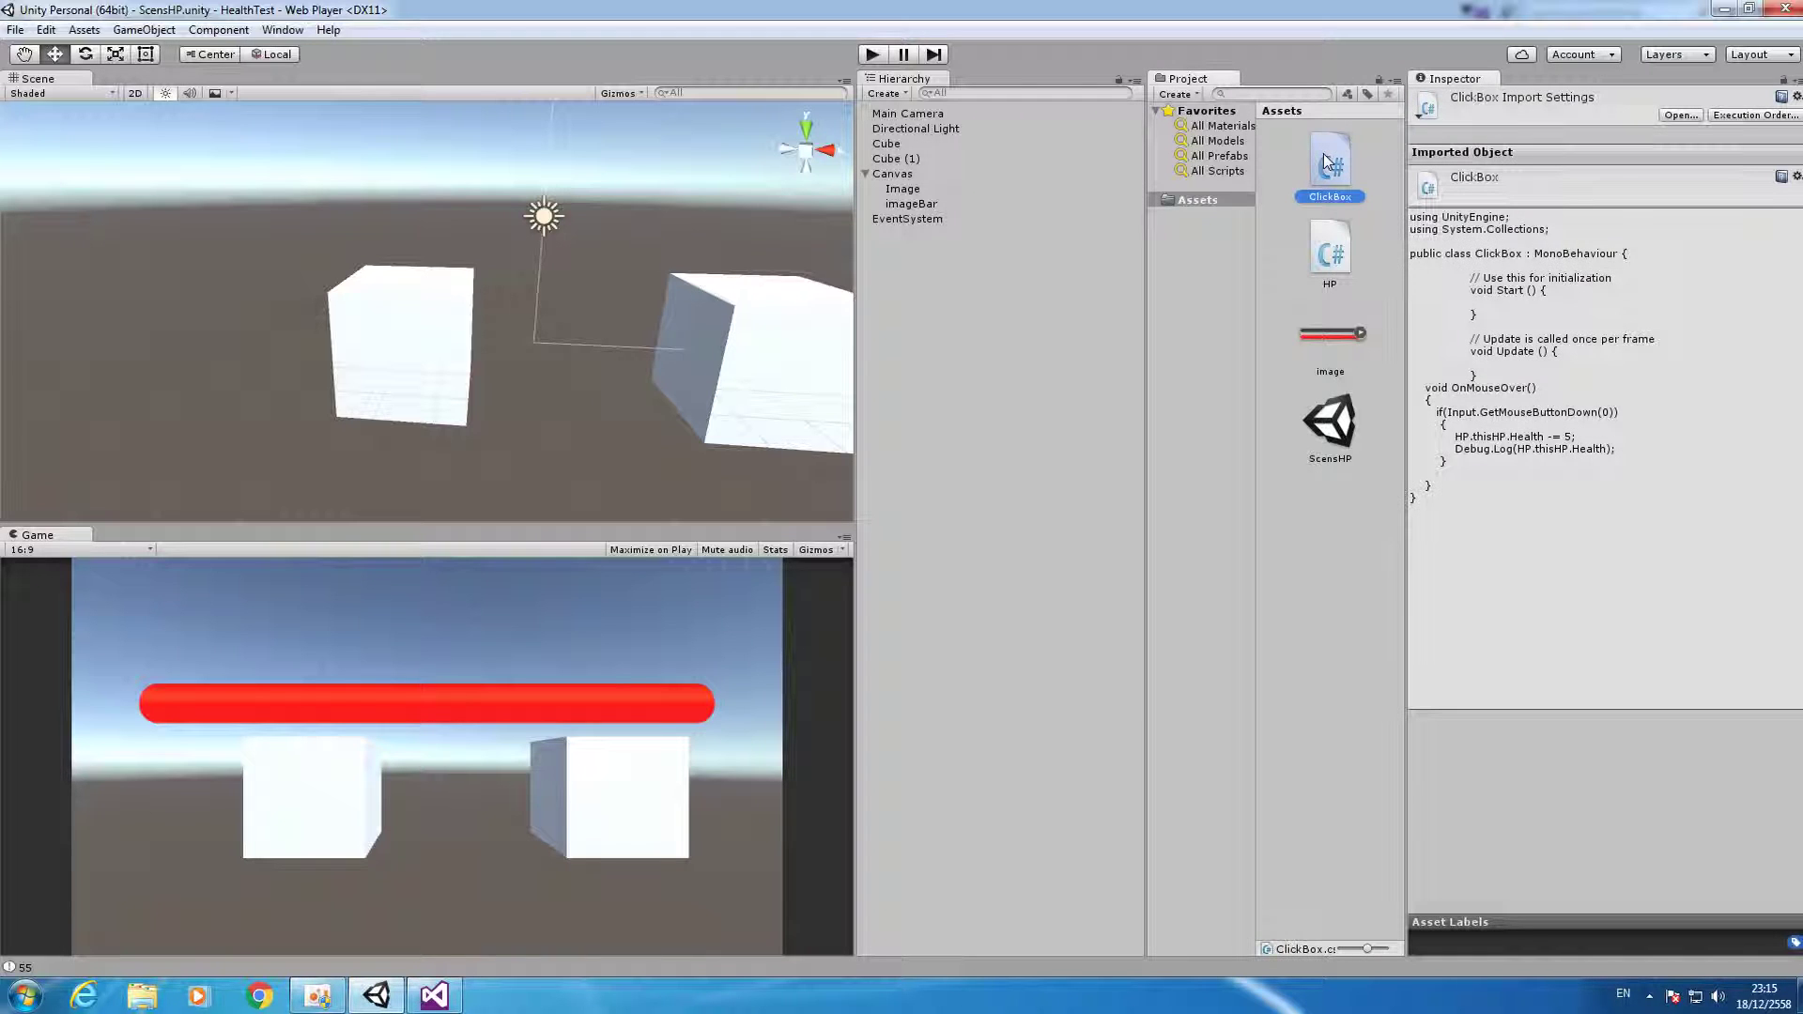
Duplicate the ClickBox script as ClickBox1 and open it in Visual Studio.
right_click(1334, 141)
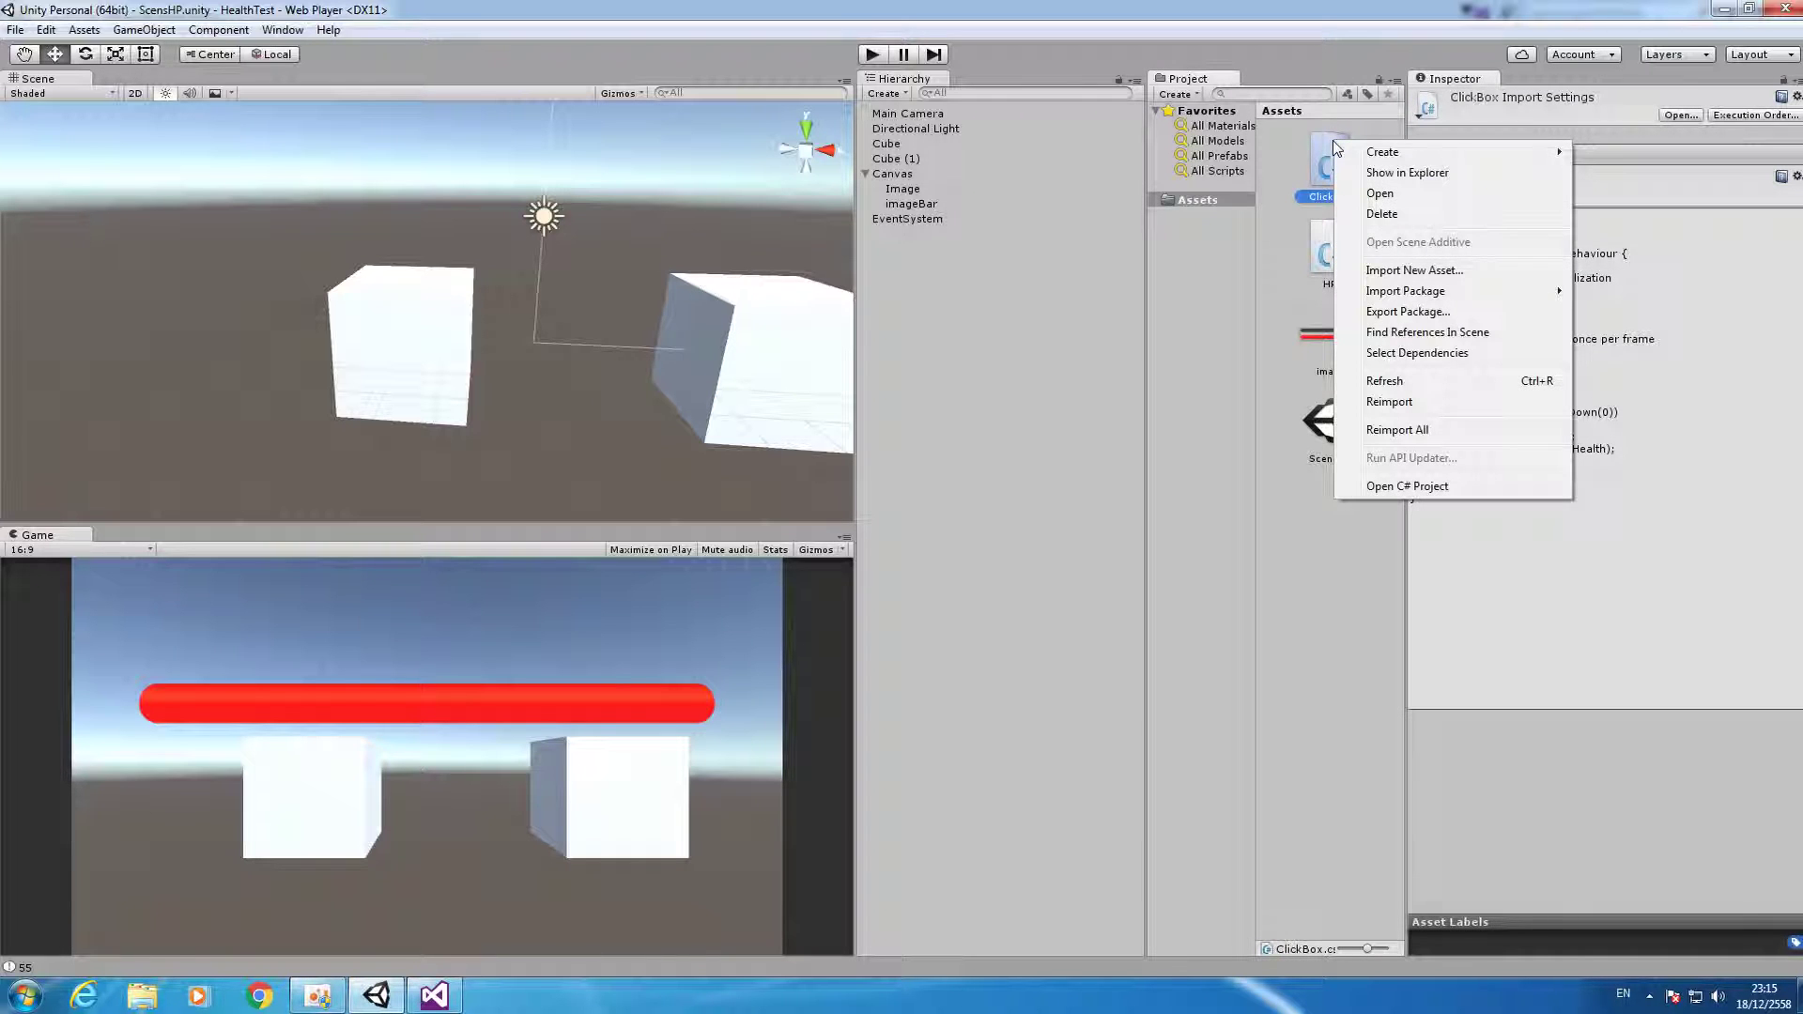
click(1310, 592)
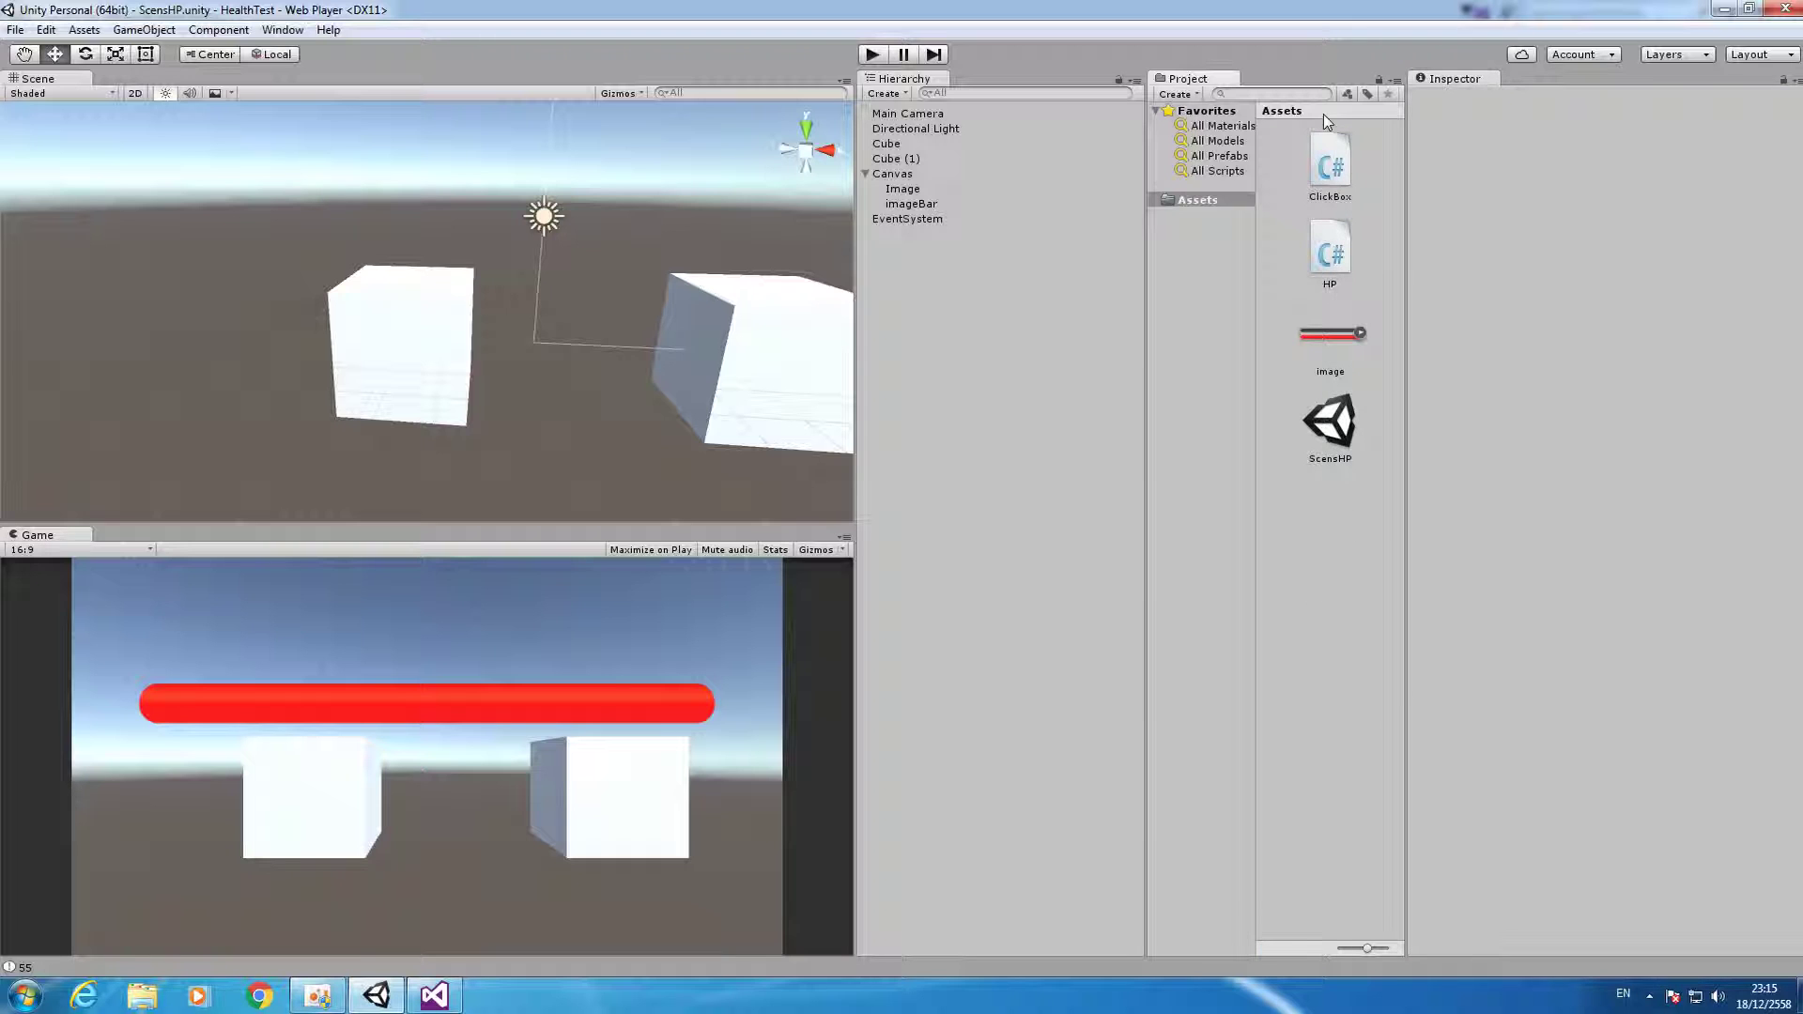
key(ctrl+d)
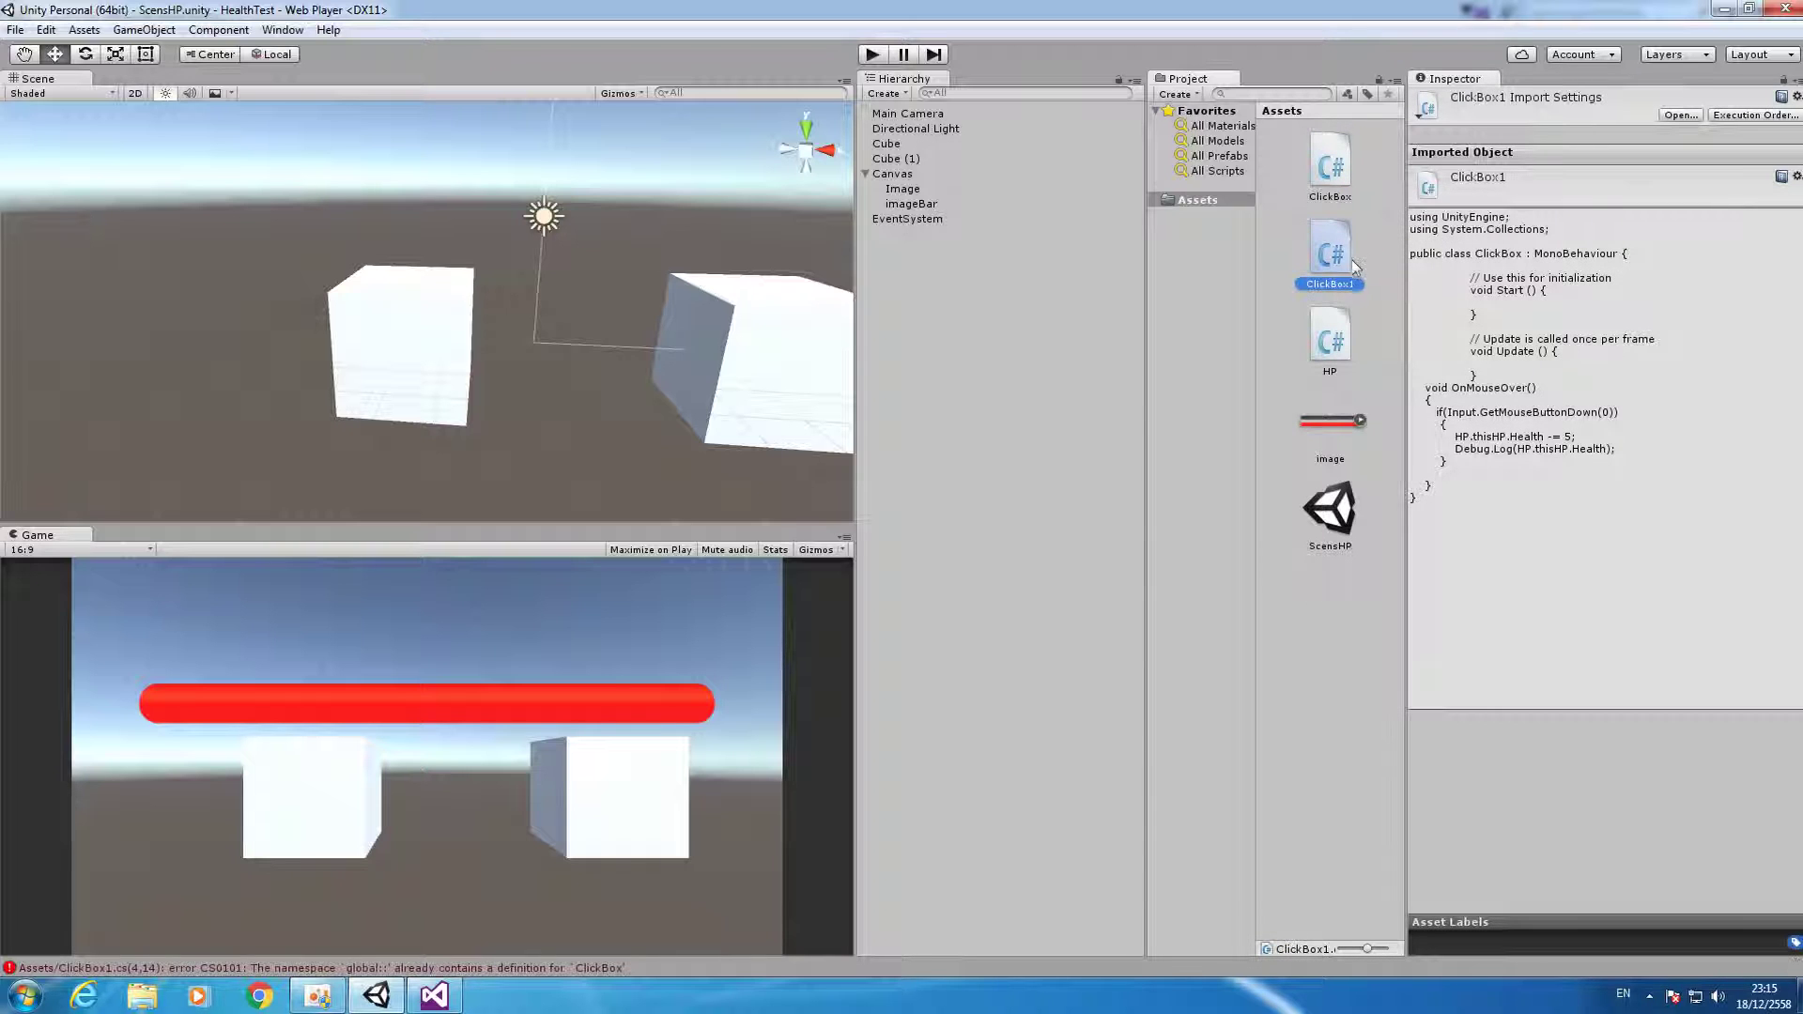
double_click(1343, 267)
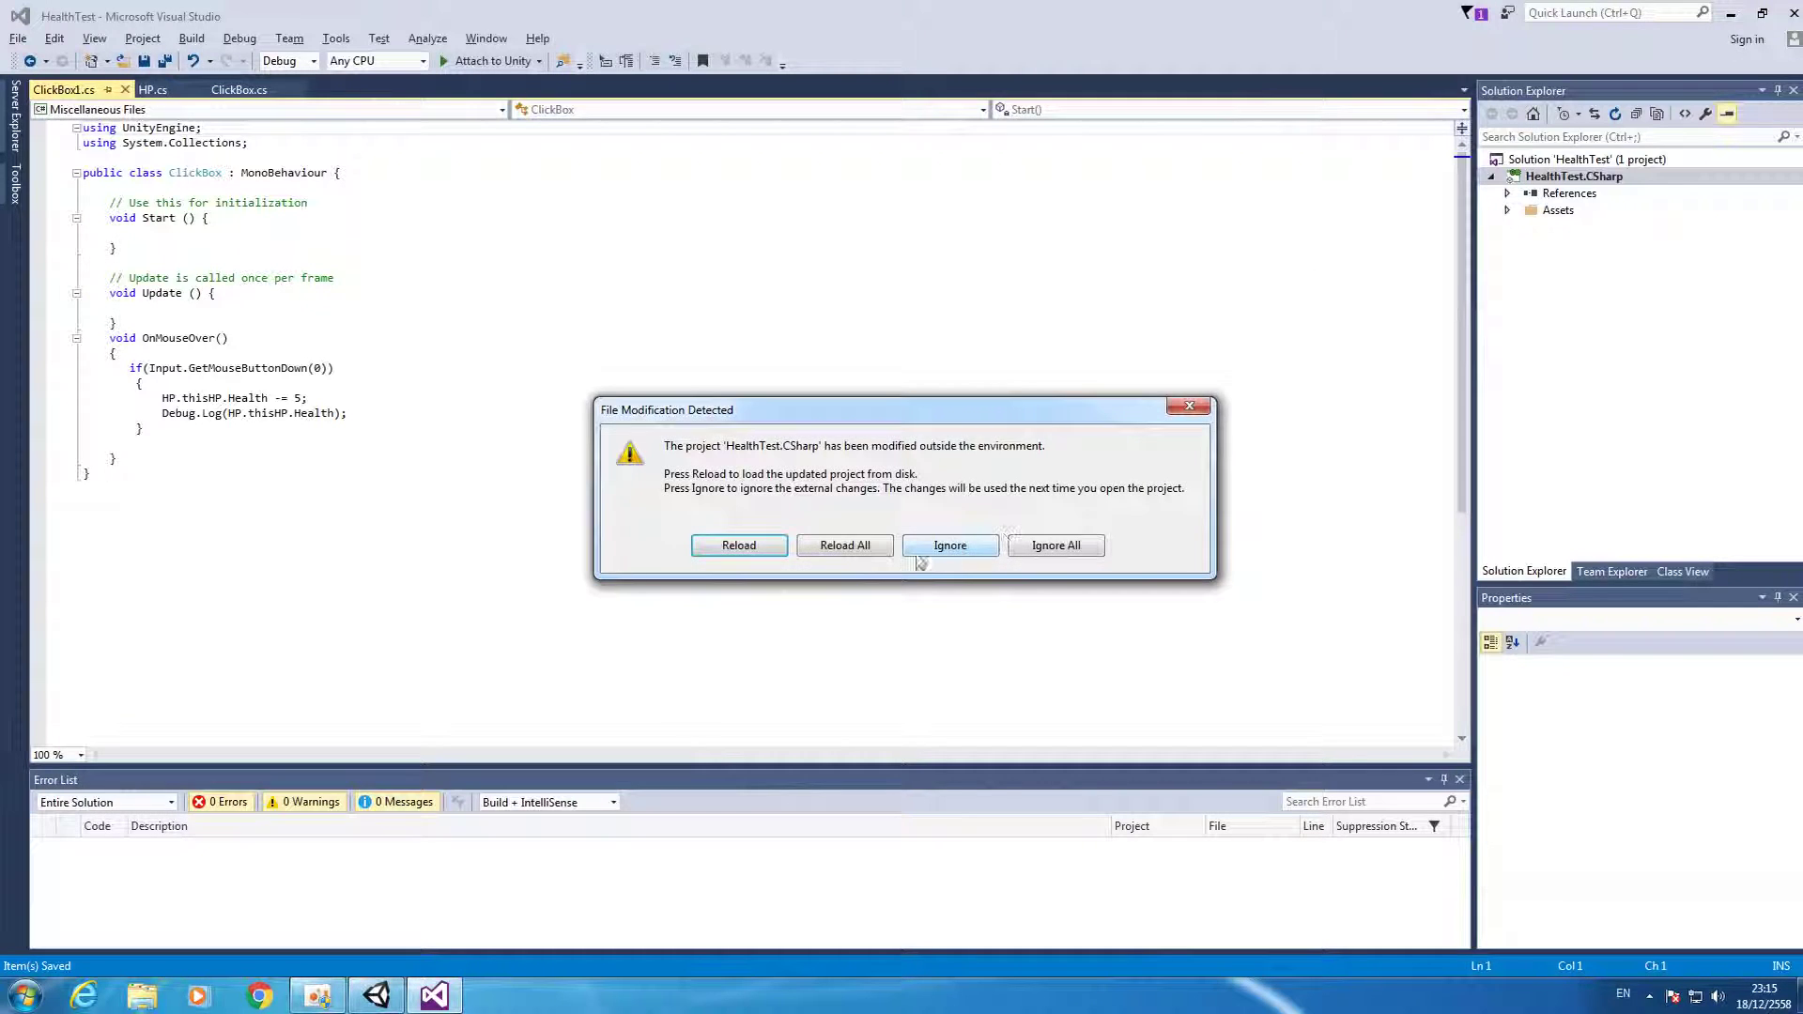
click(1189, 407)
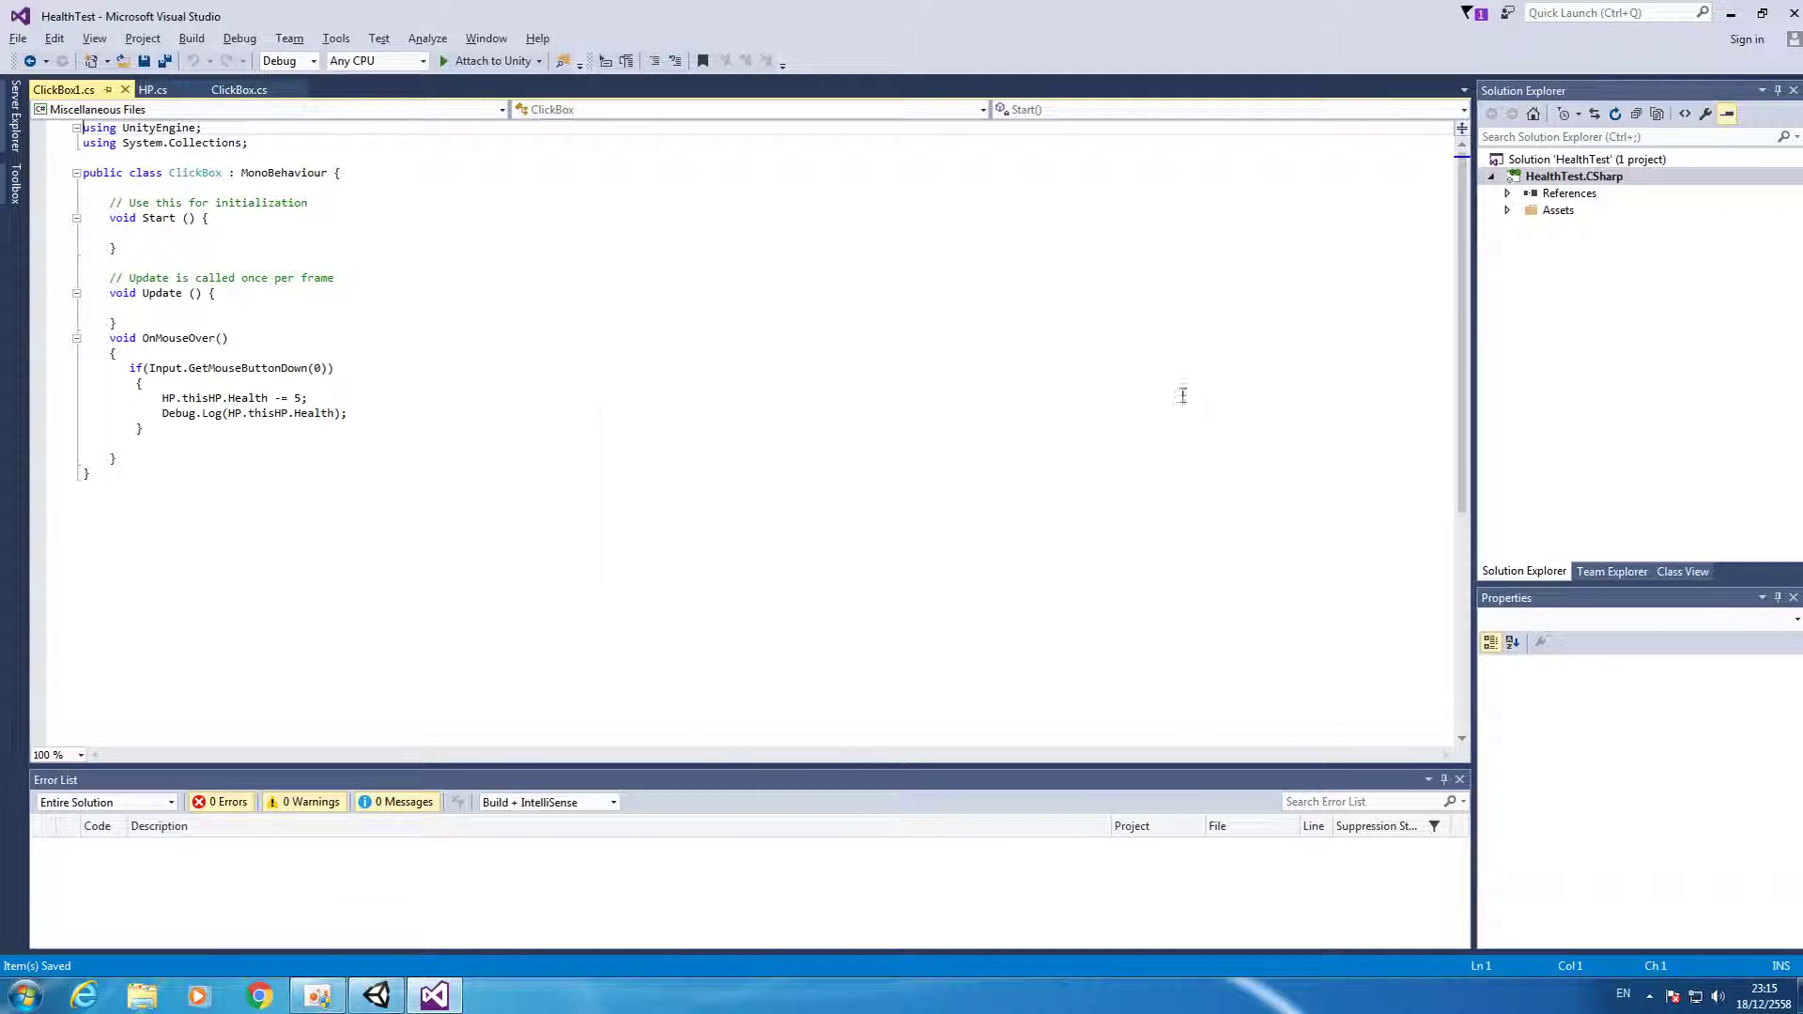
Rename the class to ClickBox1, change -= 5 to += 5 on Health, and save.
double_click(222, 172)
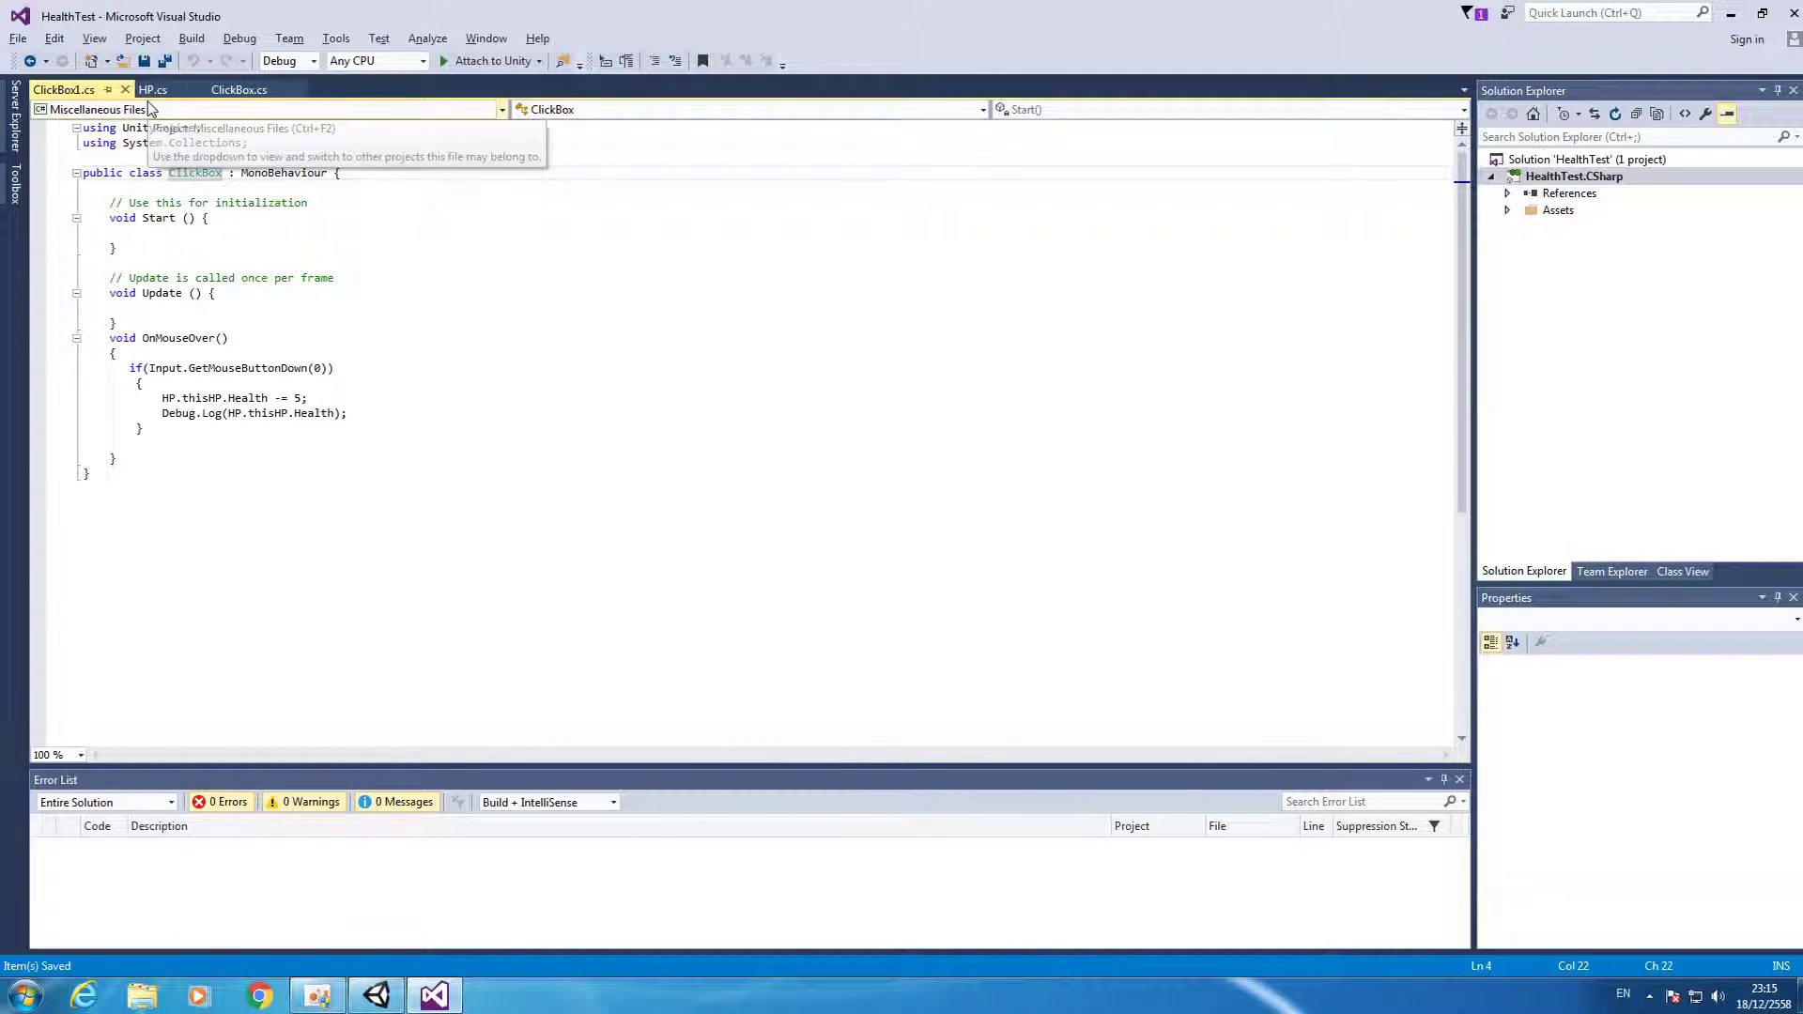
text(1)
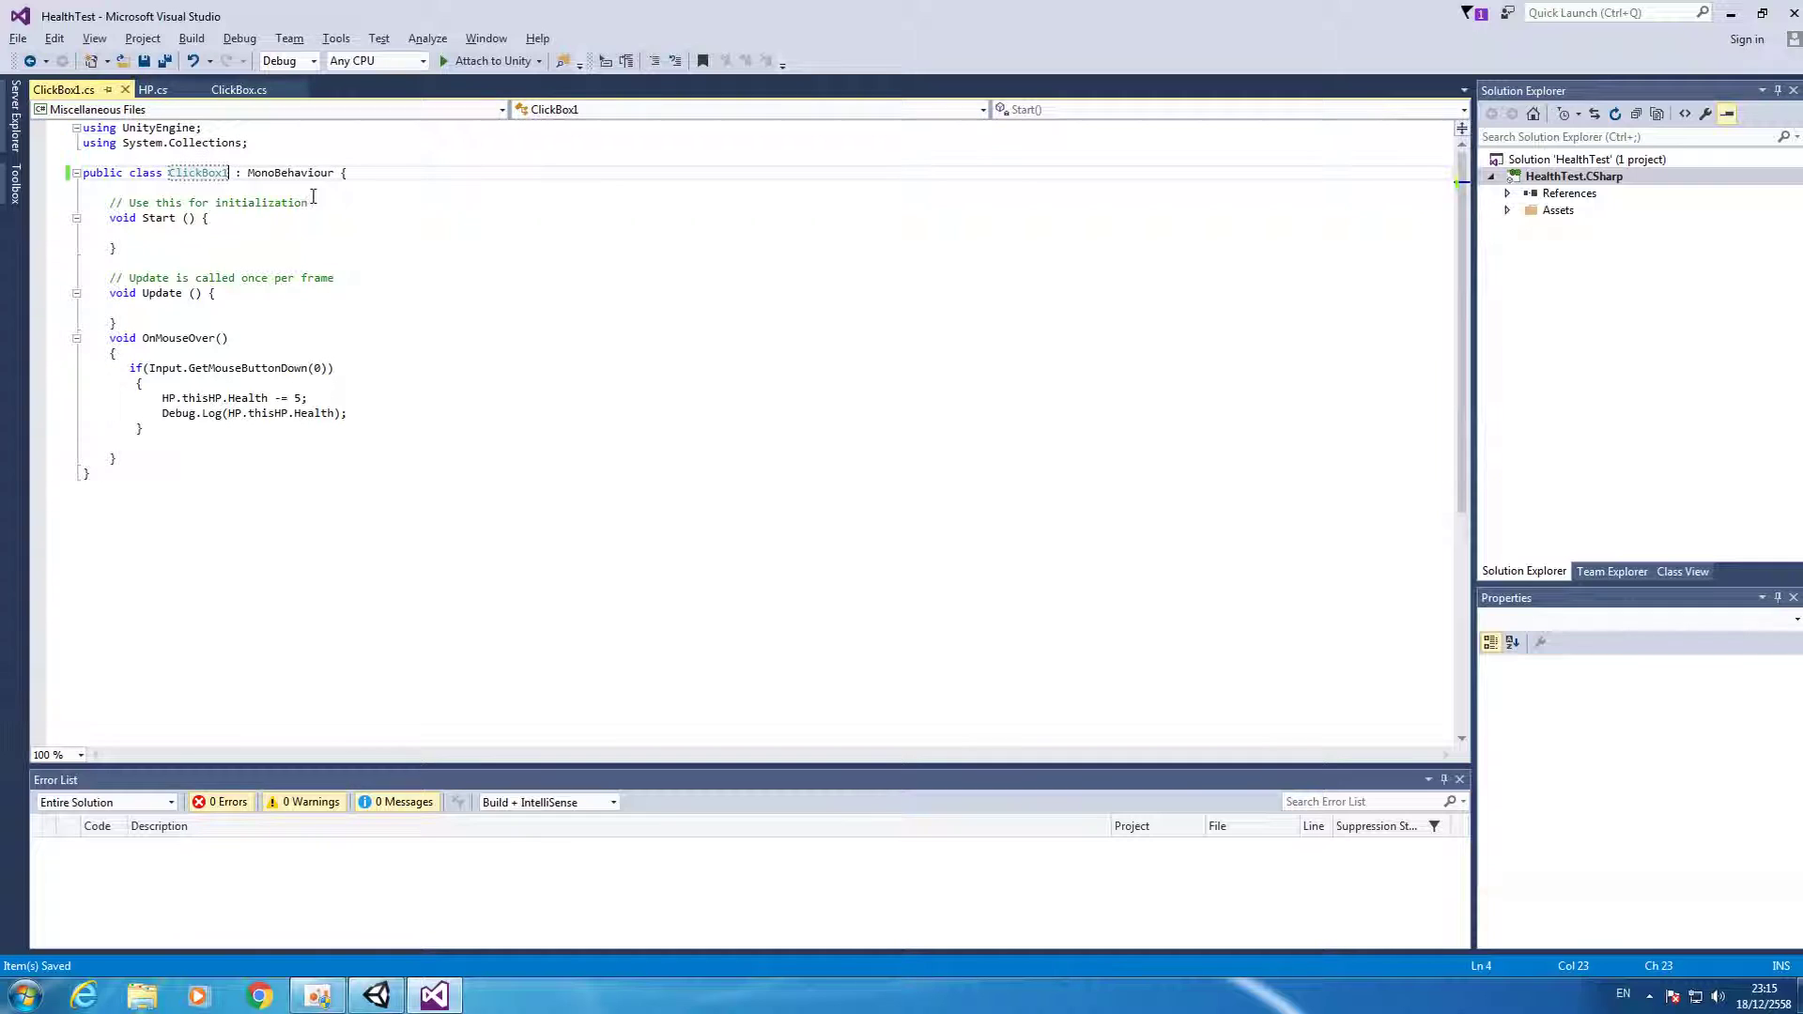
click(470, 398)
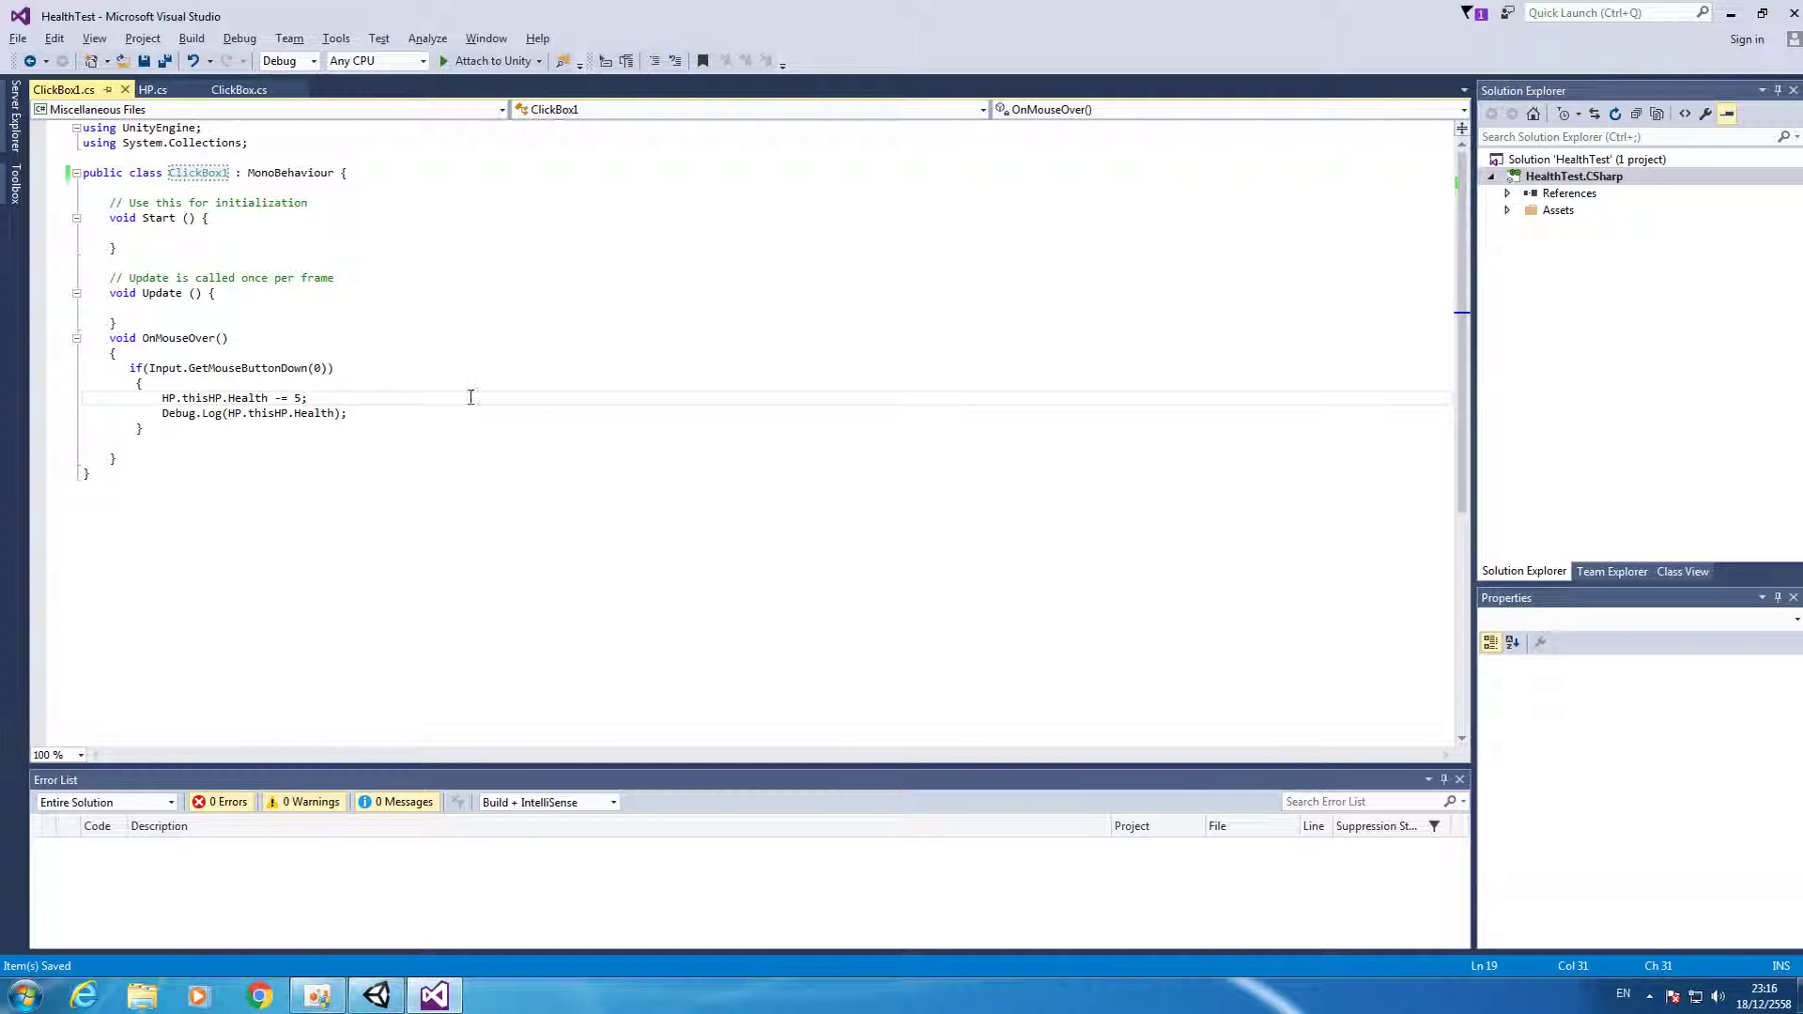
key(BackSpace)
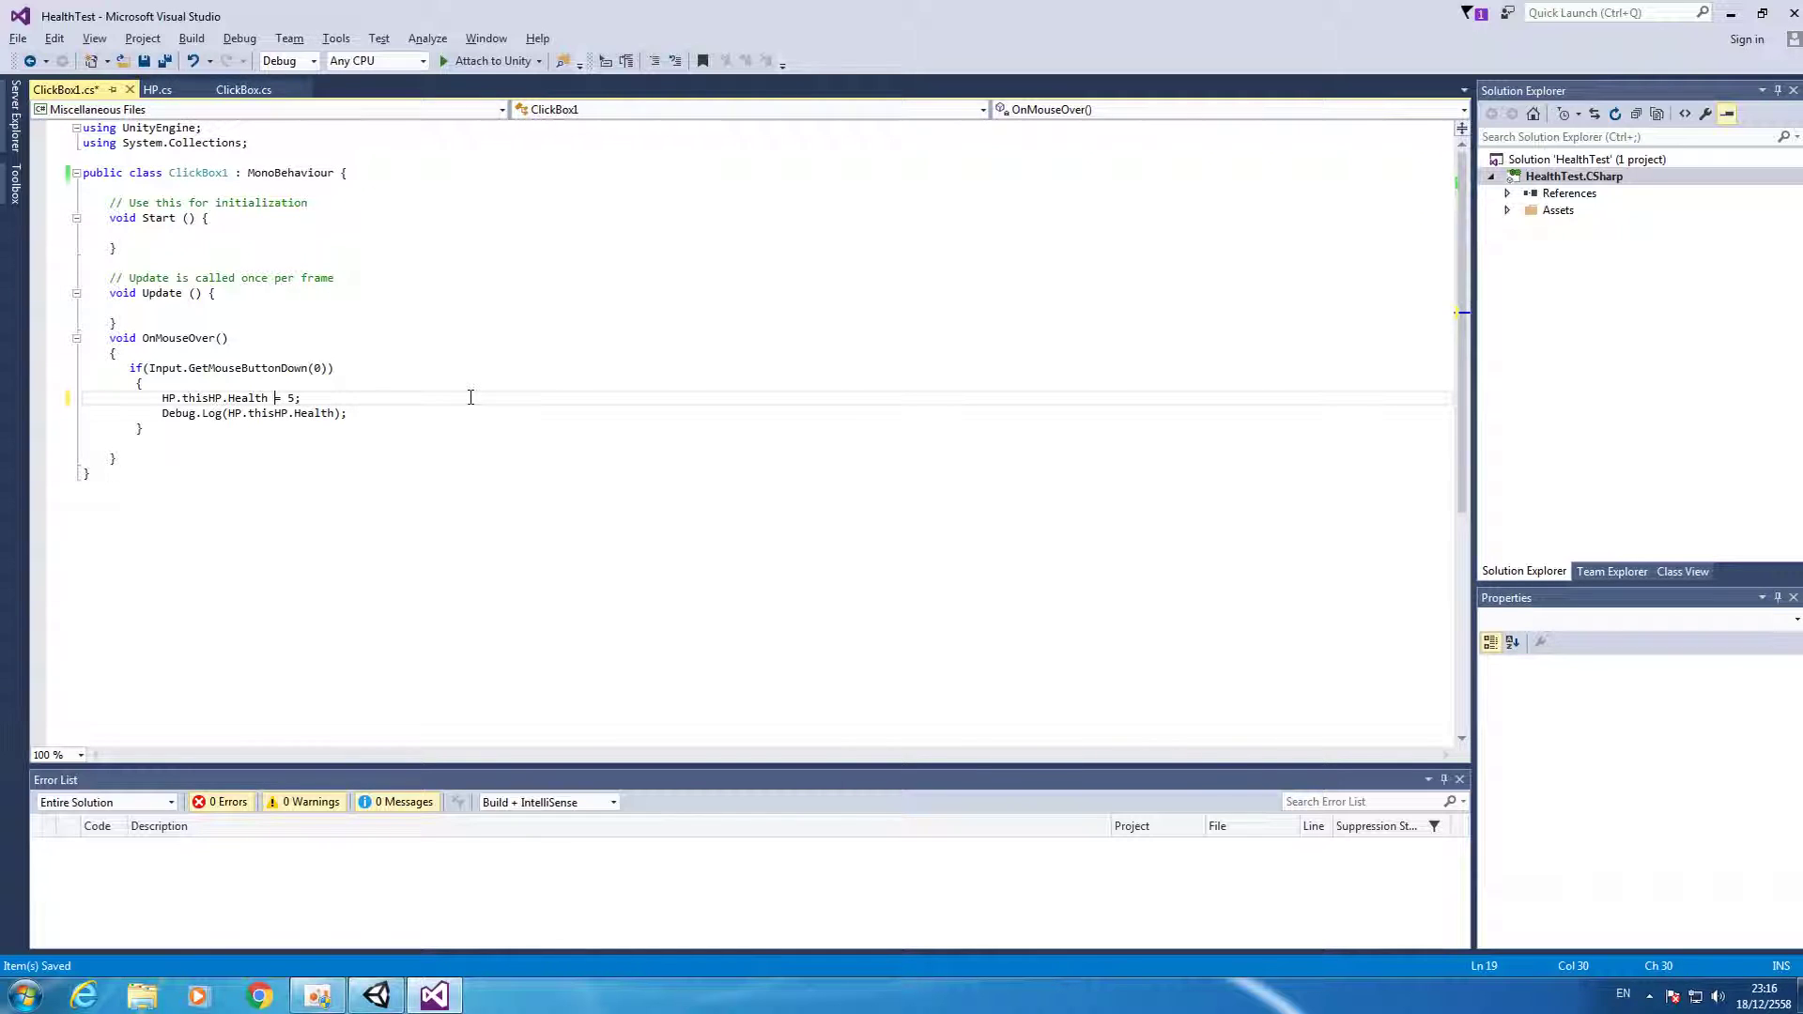
text(+)
key(ctrl+s)
click(125, 90)
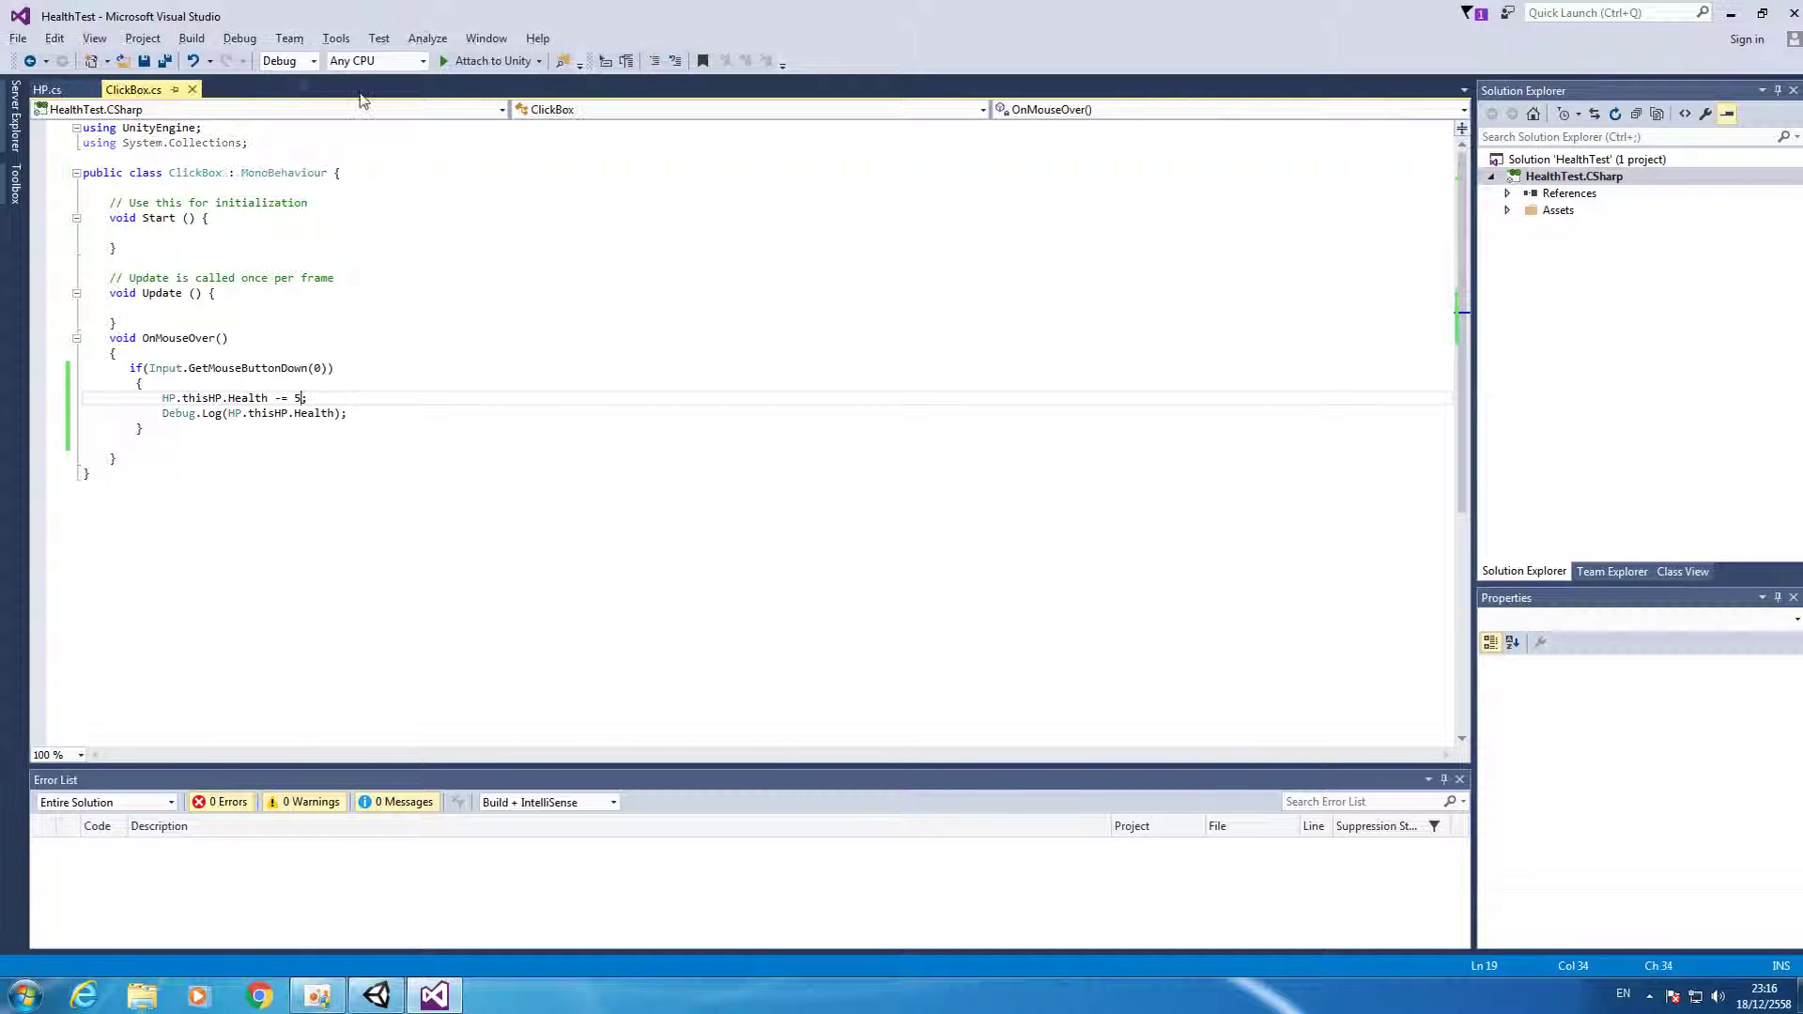
key(alt+Tab)
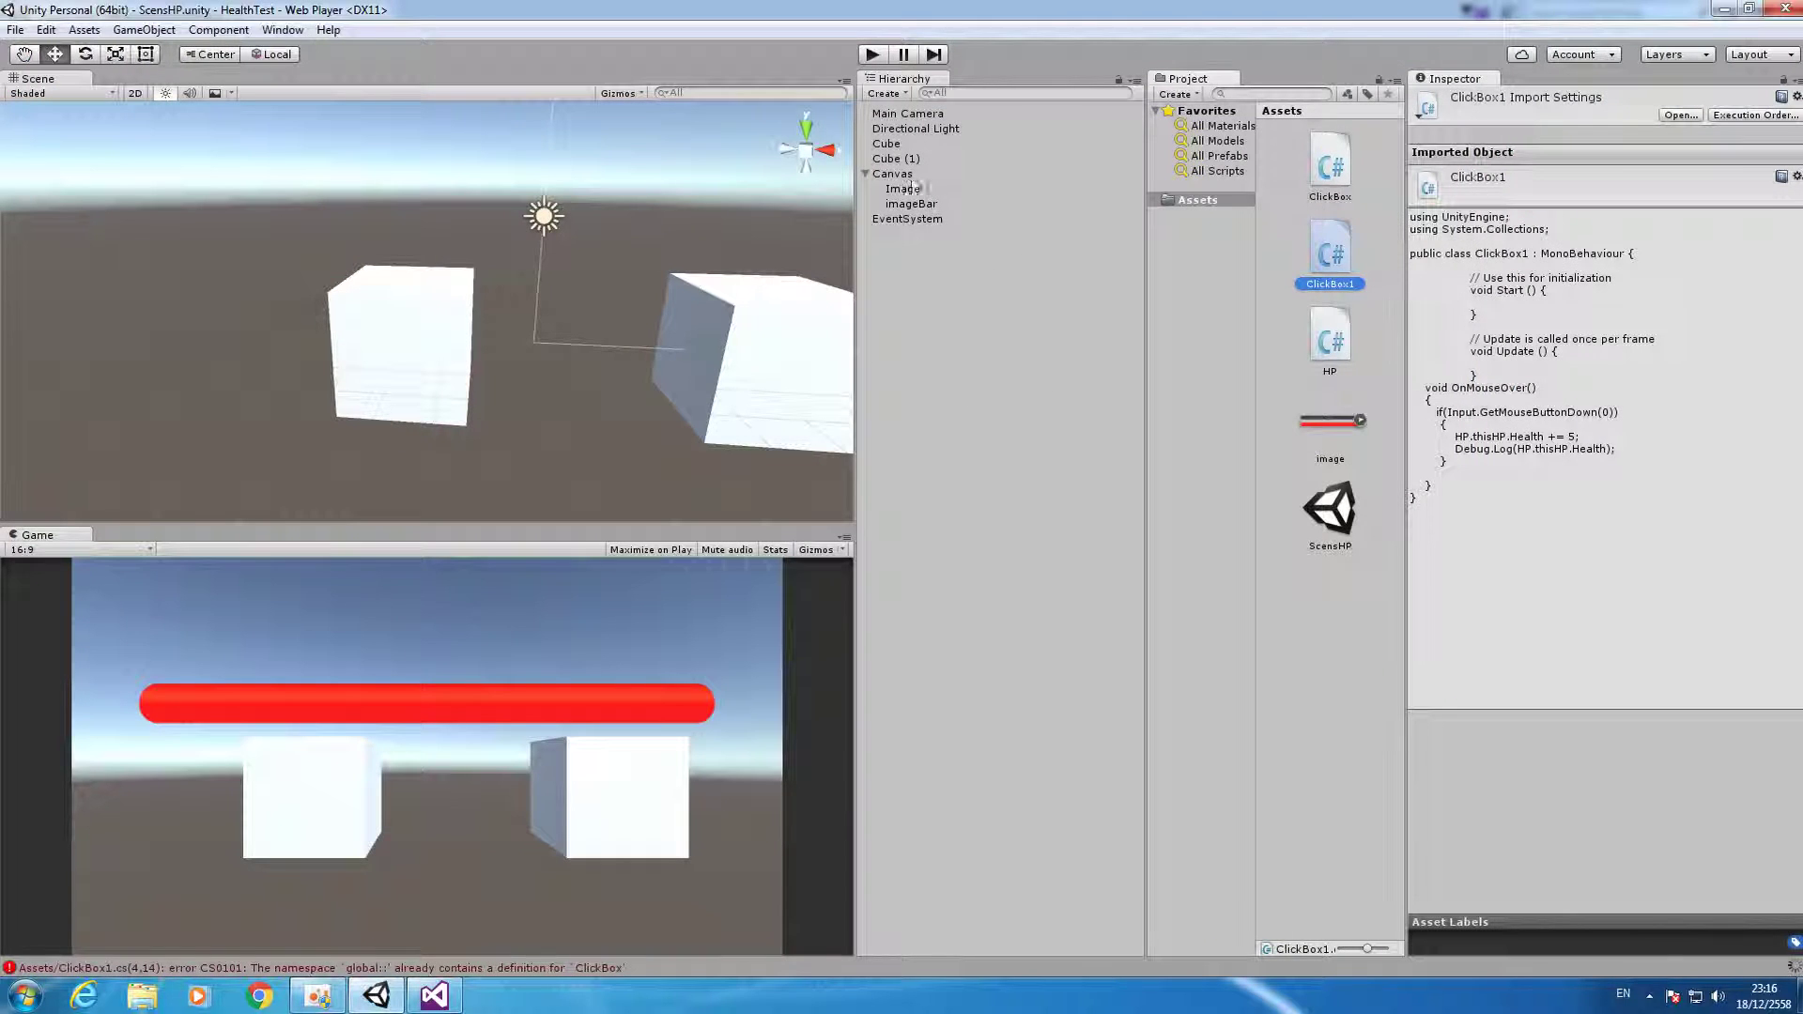
Attach the ClickBox1 script to Cube (1) and save the scene.
click(902, 160)
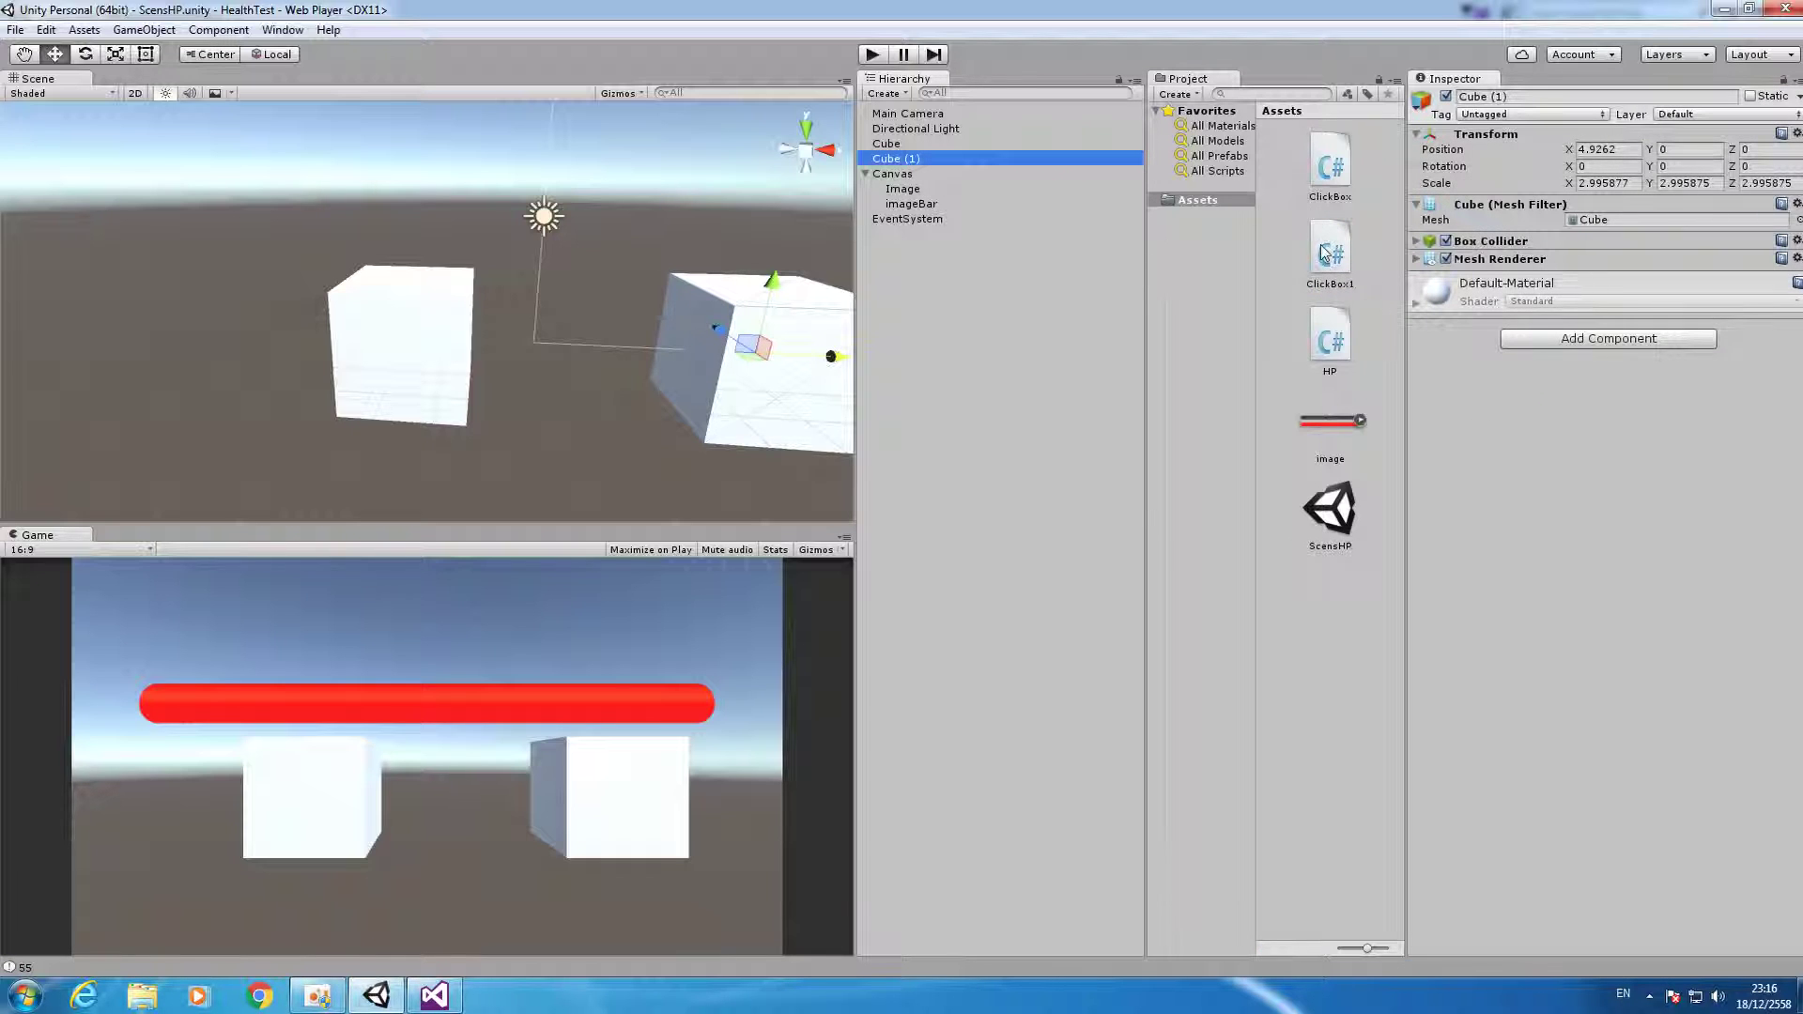
drag(1324, 253, 1686, 547)
key(ctrl+s)
In Play mode, click the right cube repeatedly, raising Health past 100 to 135 in the Console.
click(873, 54)
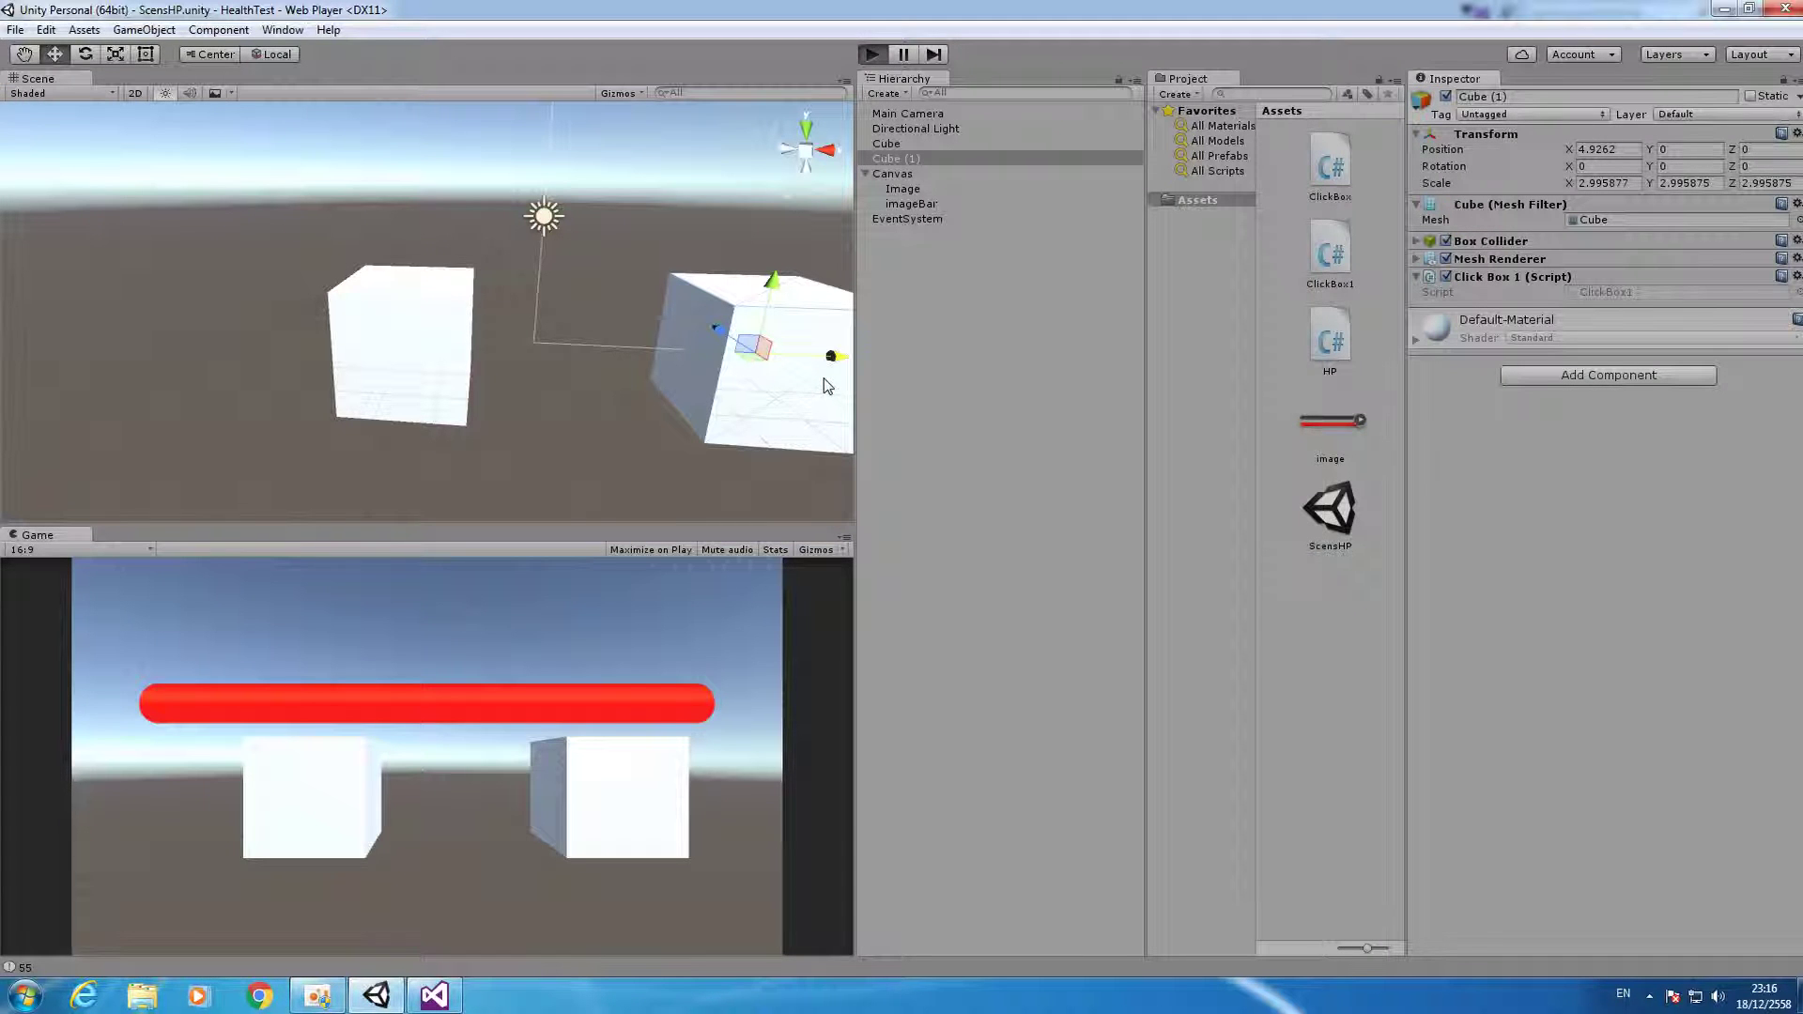
click(345, 778)
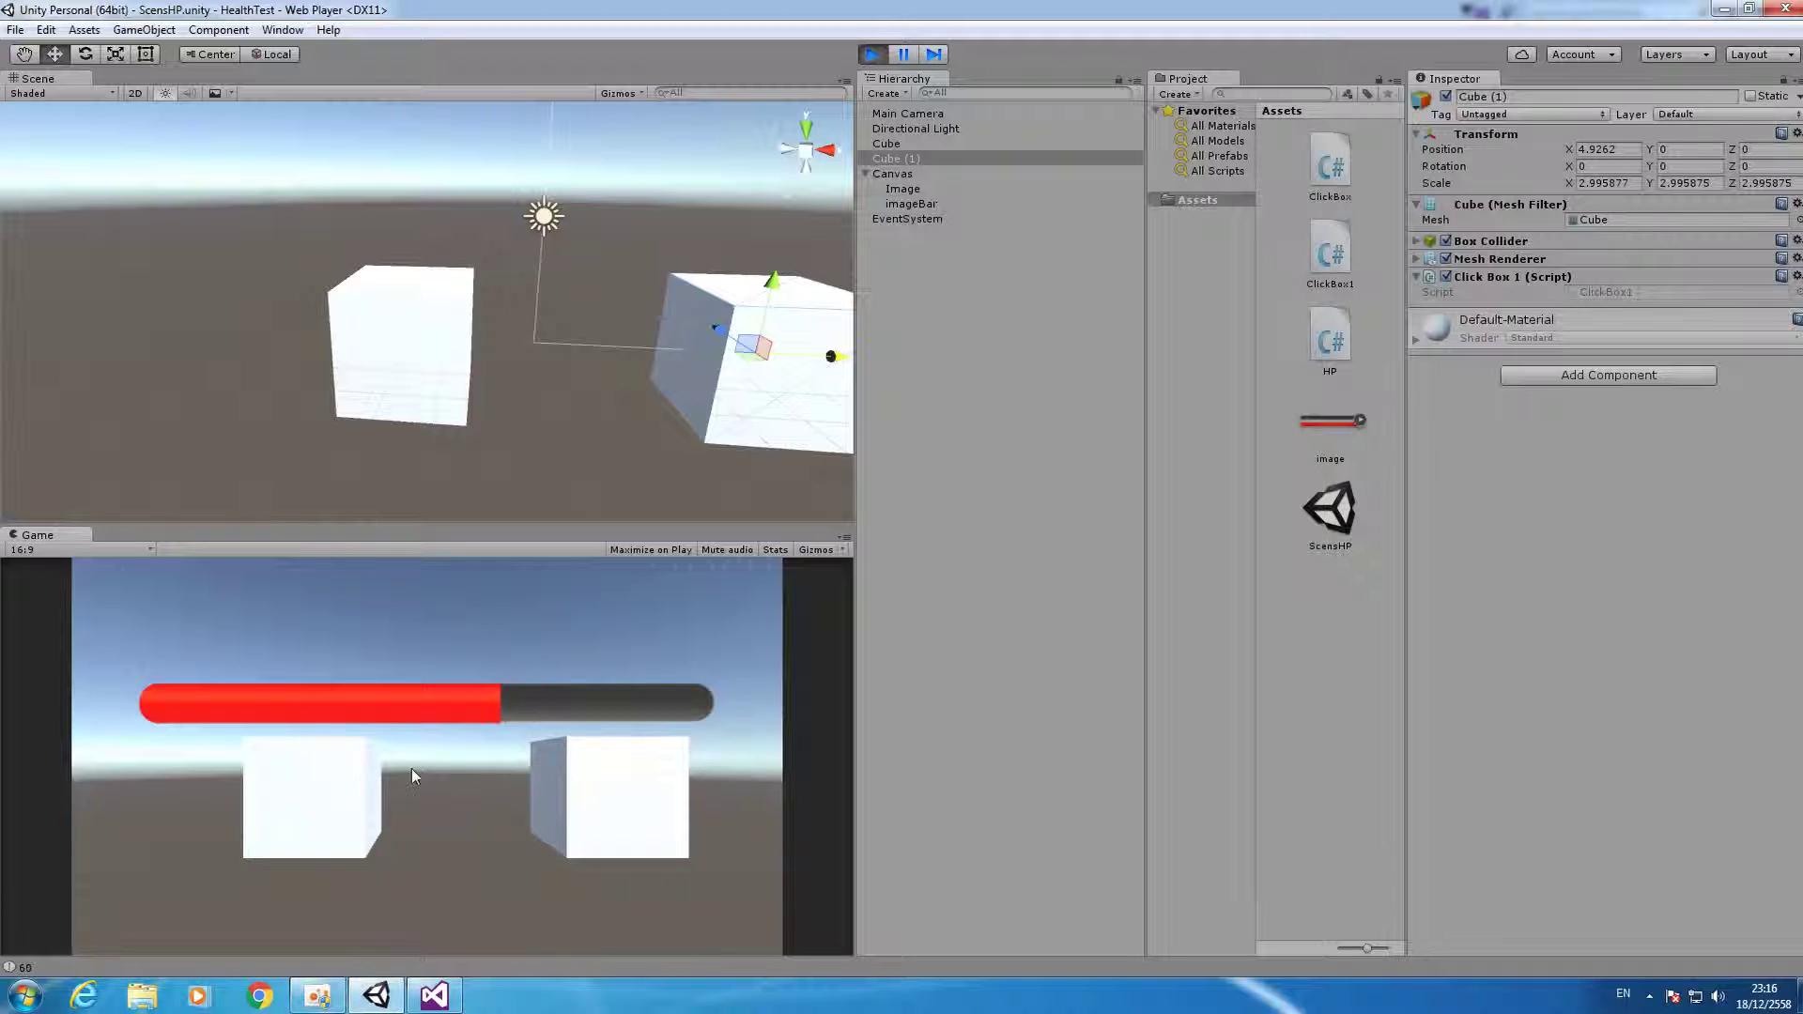
click(601, 791)
click(298, 796)
click(597, 787)
click(85, 970)
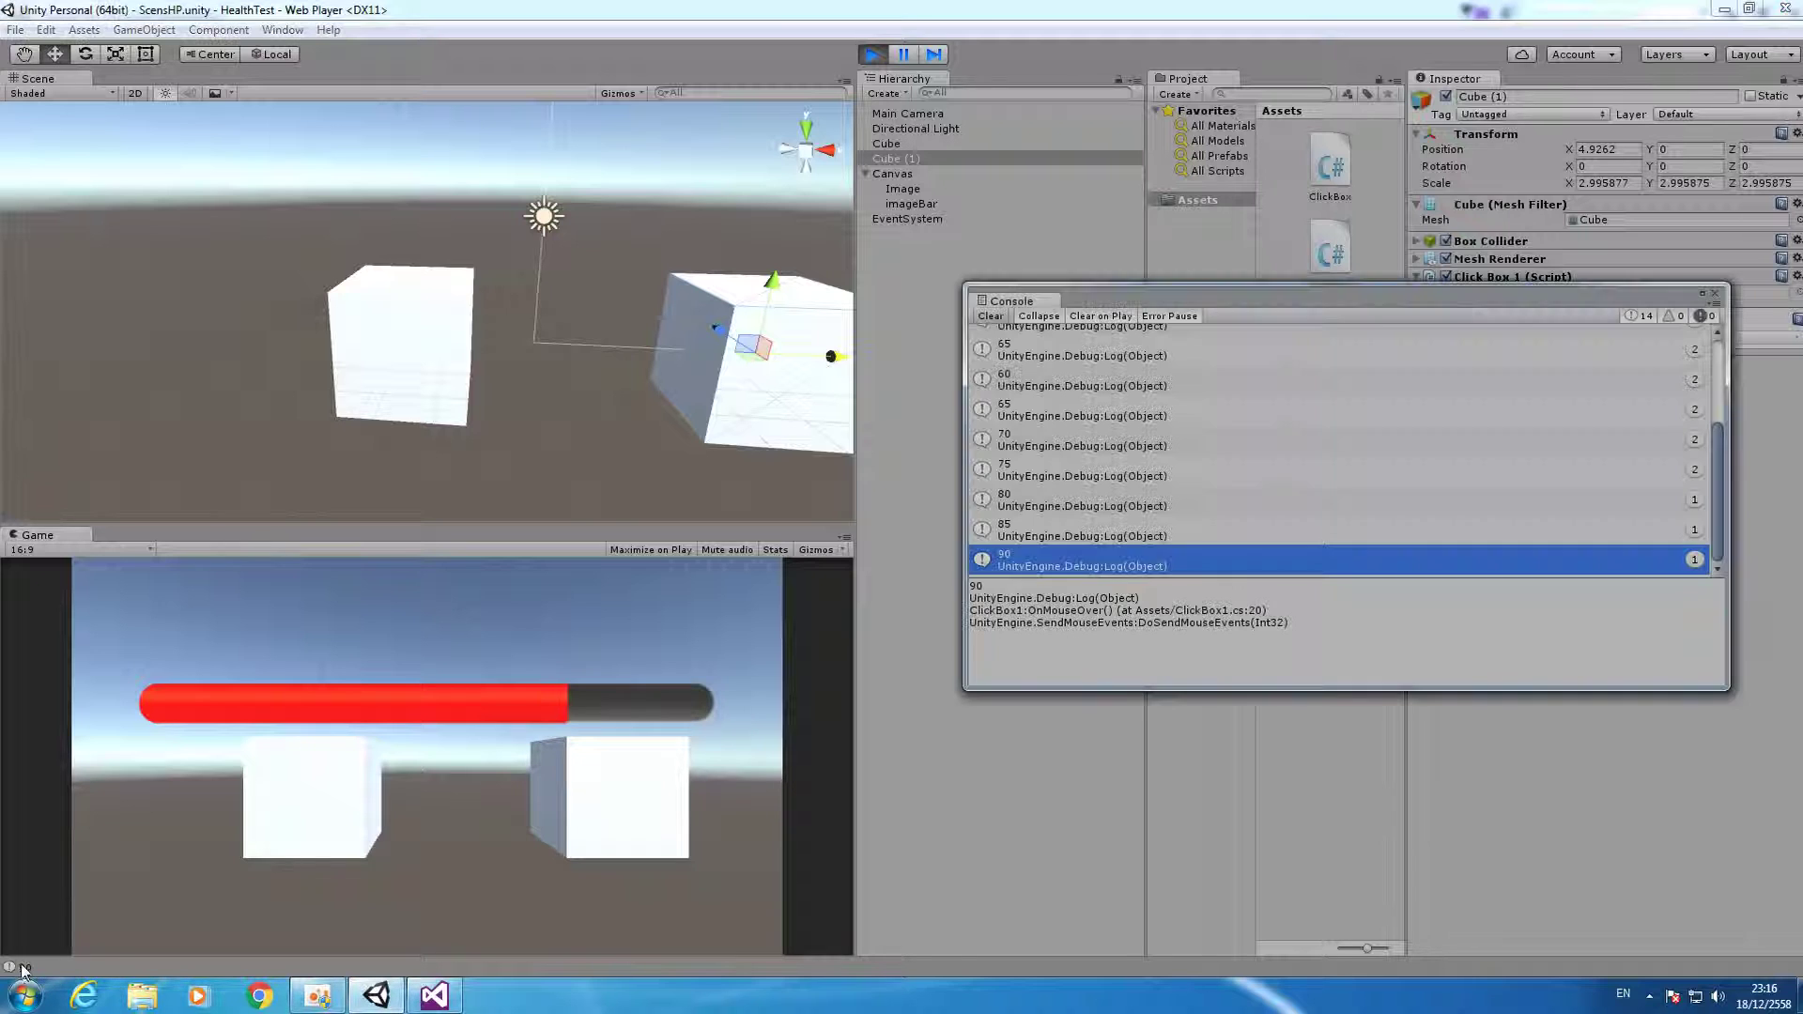
click(616, 789)
click(616, 786)
click(616, 785)
click(616, 785)
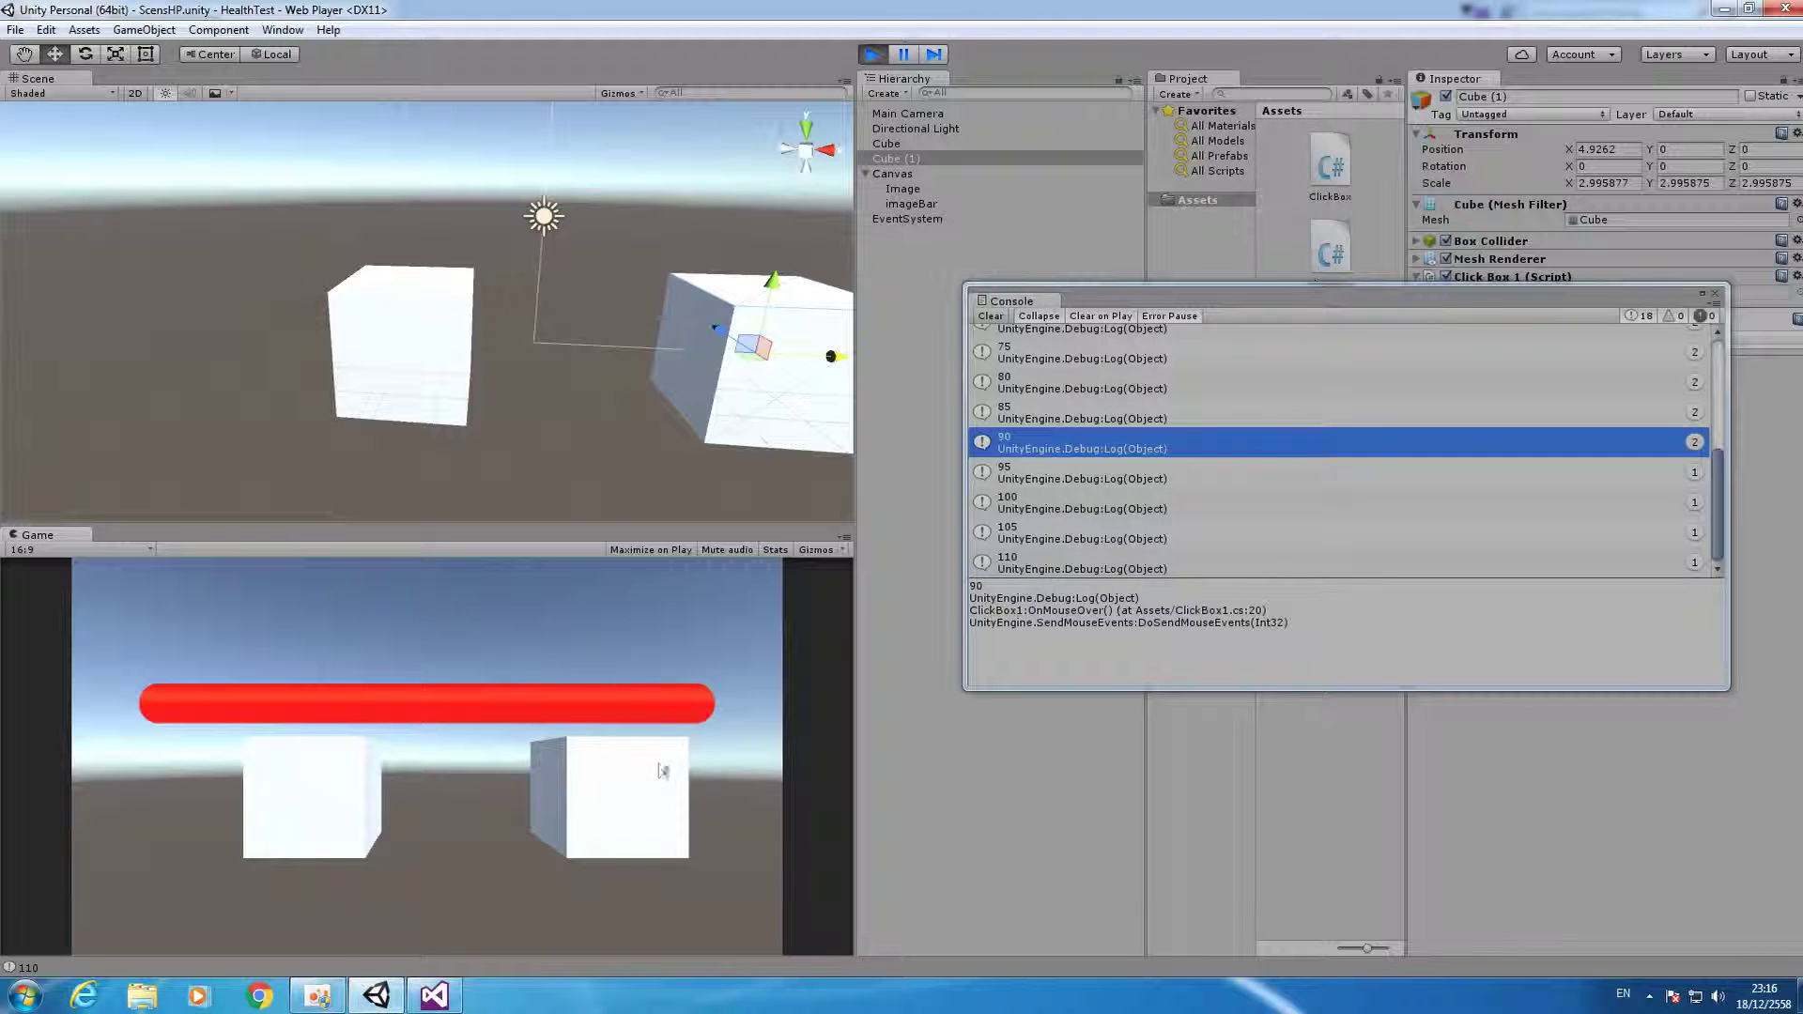
click(657, 772)
click(657, 771)
click(656, 771)
click(657, 771)
click(656, 771)
click(322, 805)
Click the left cube repeatedly to drive Health below zero to -25, then stop Play.
click(322, 805)
click(322, 805)
click(322, 805)
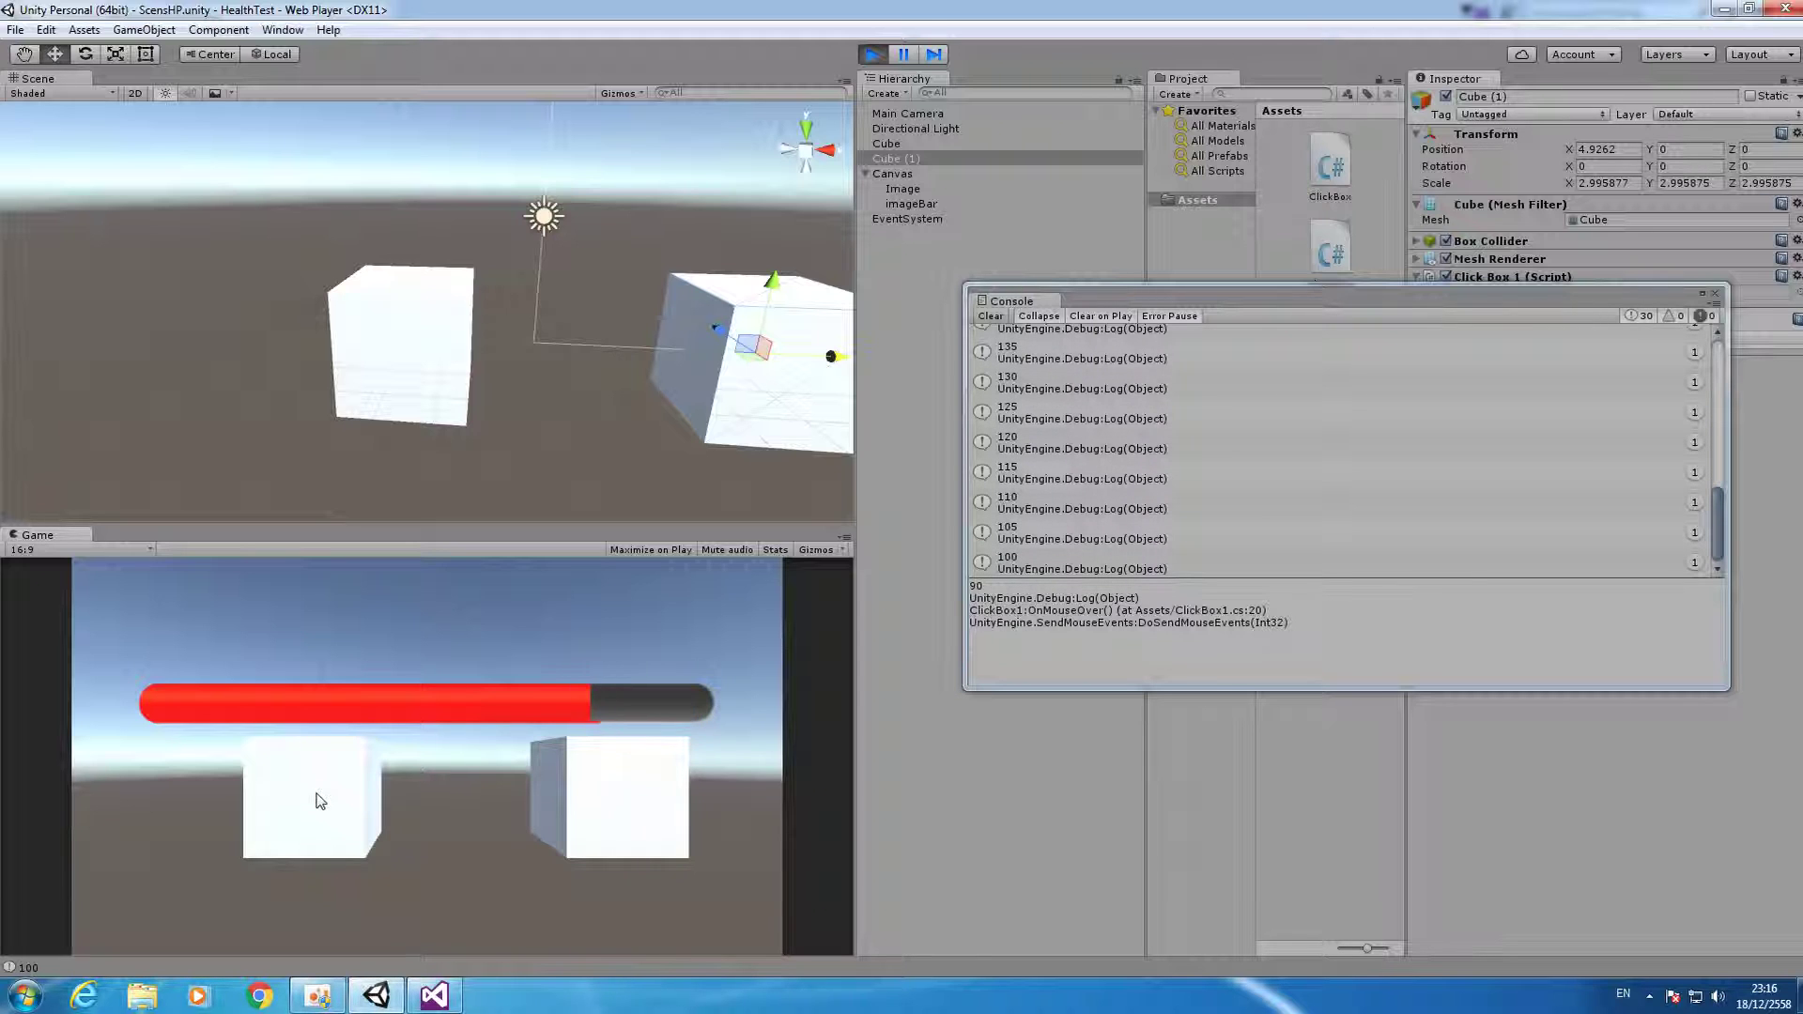
click(321, 801)
click(320, 799)
click(318, 796)
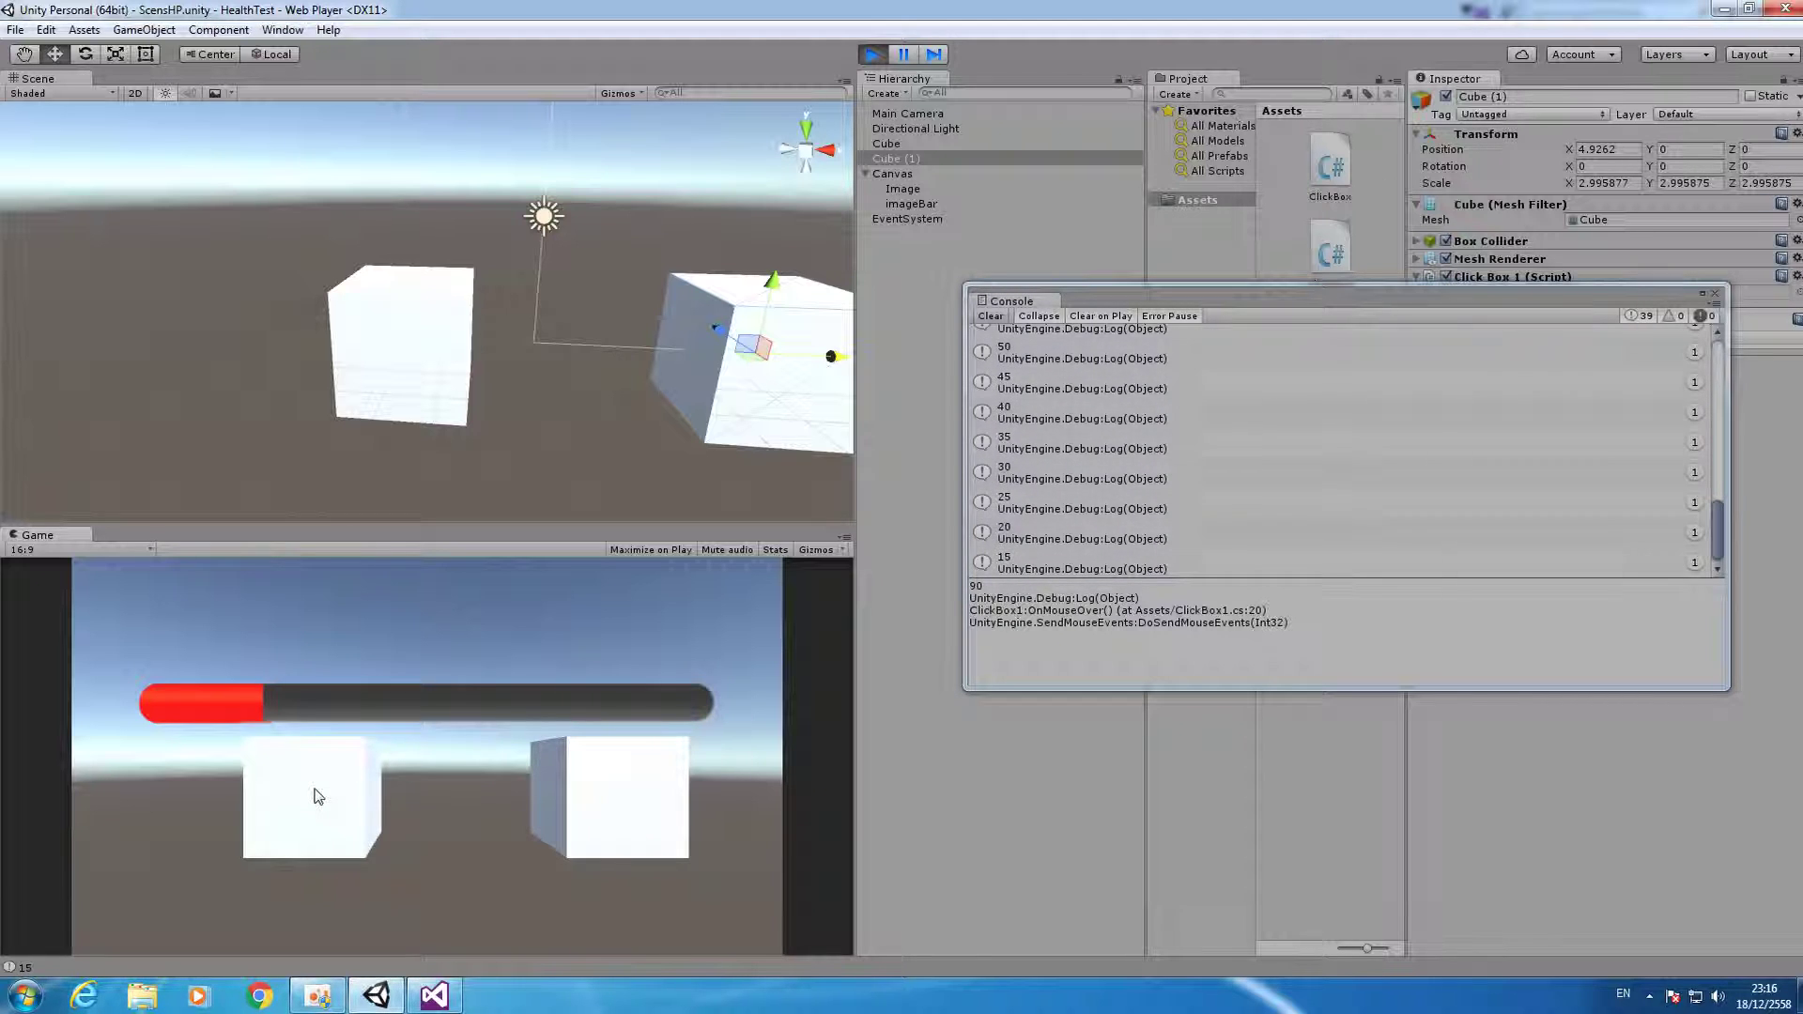
click(318, 796)
click(317, 796)
click(318, 795)
click(318, 796)
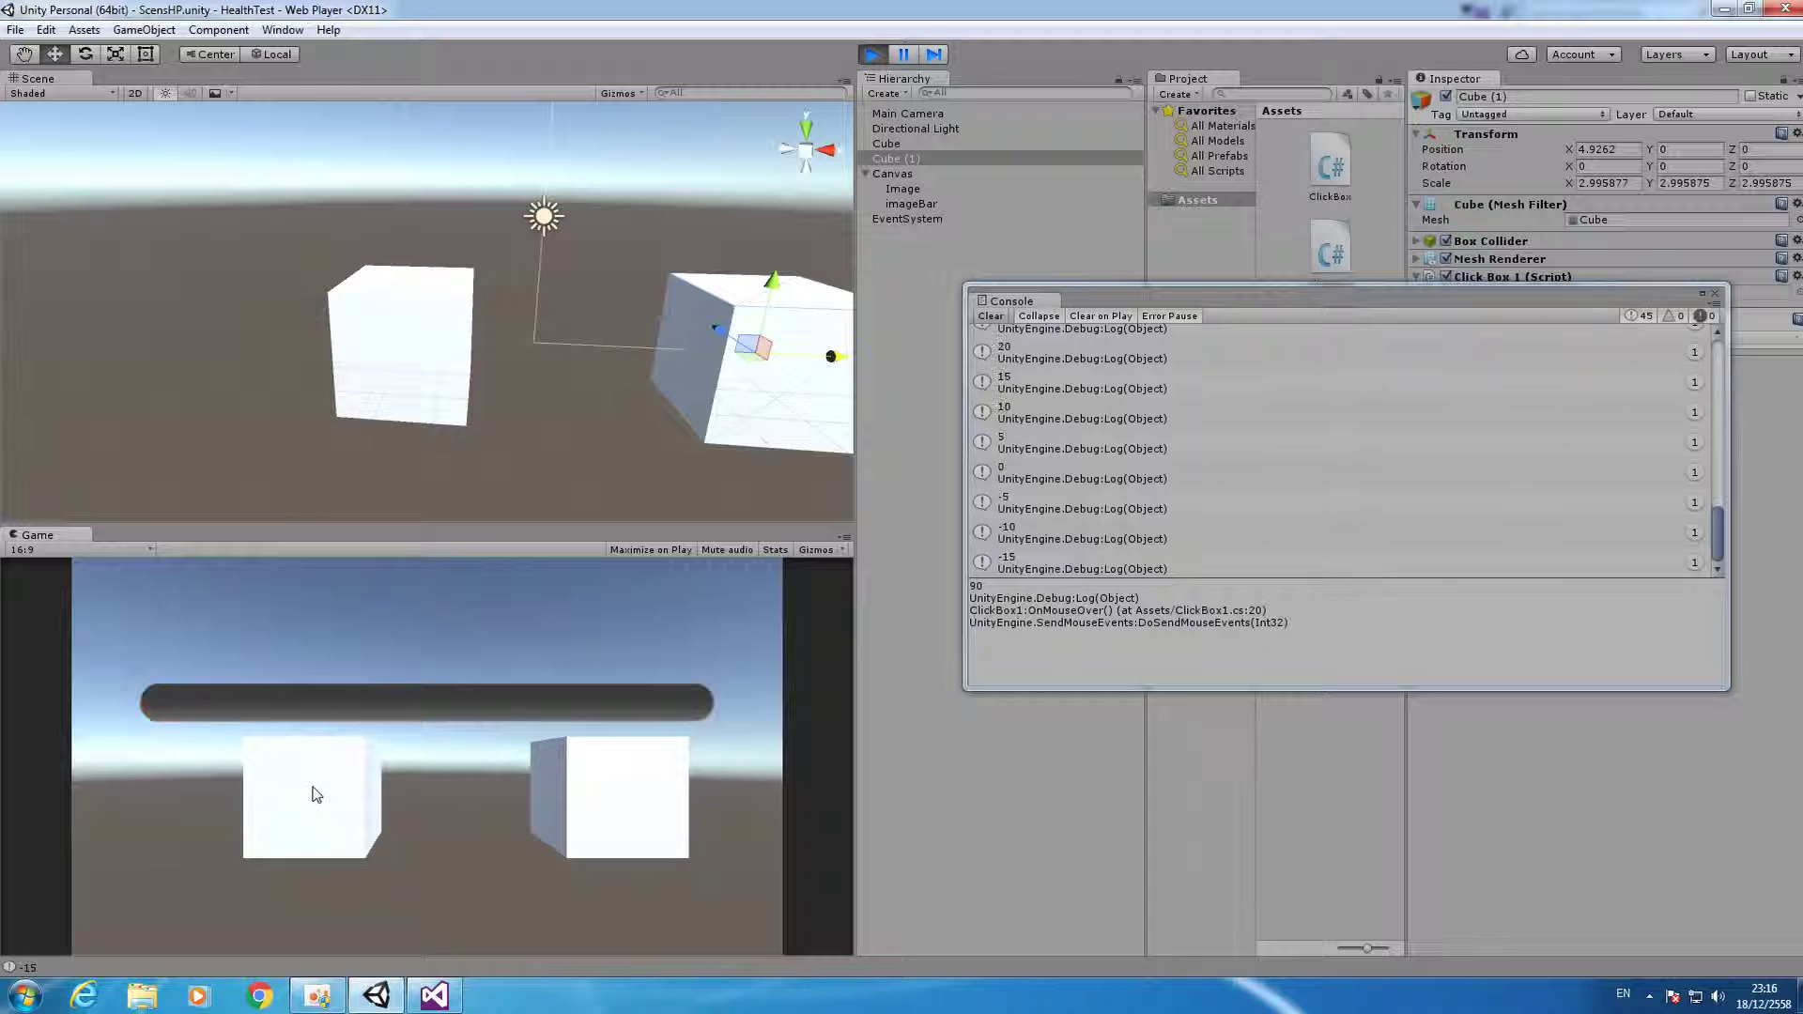
click(881, 56)
click(434, 995)
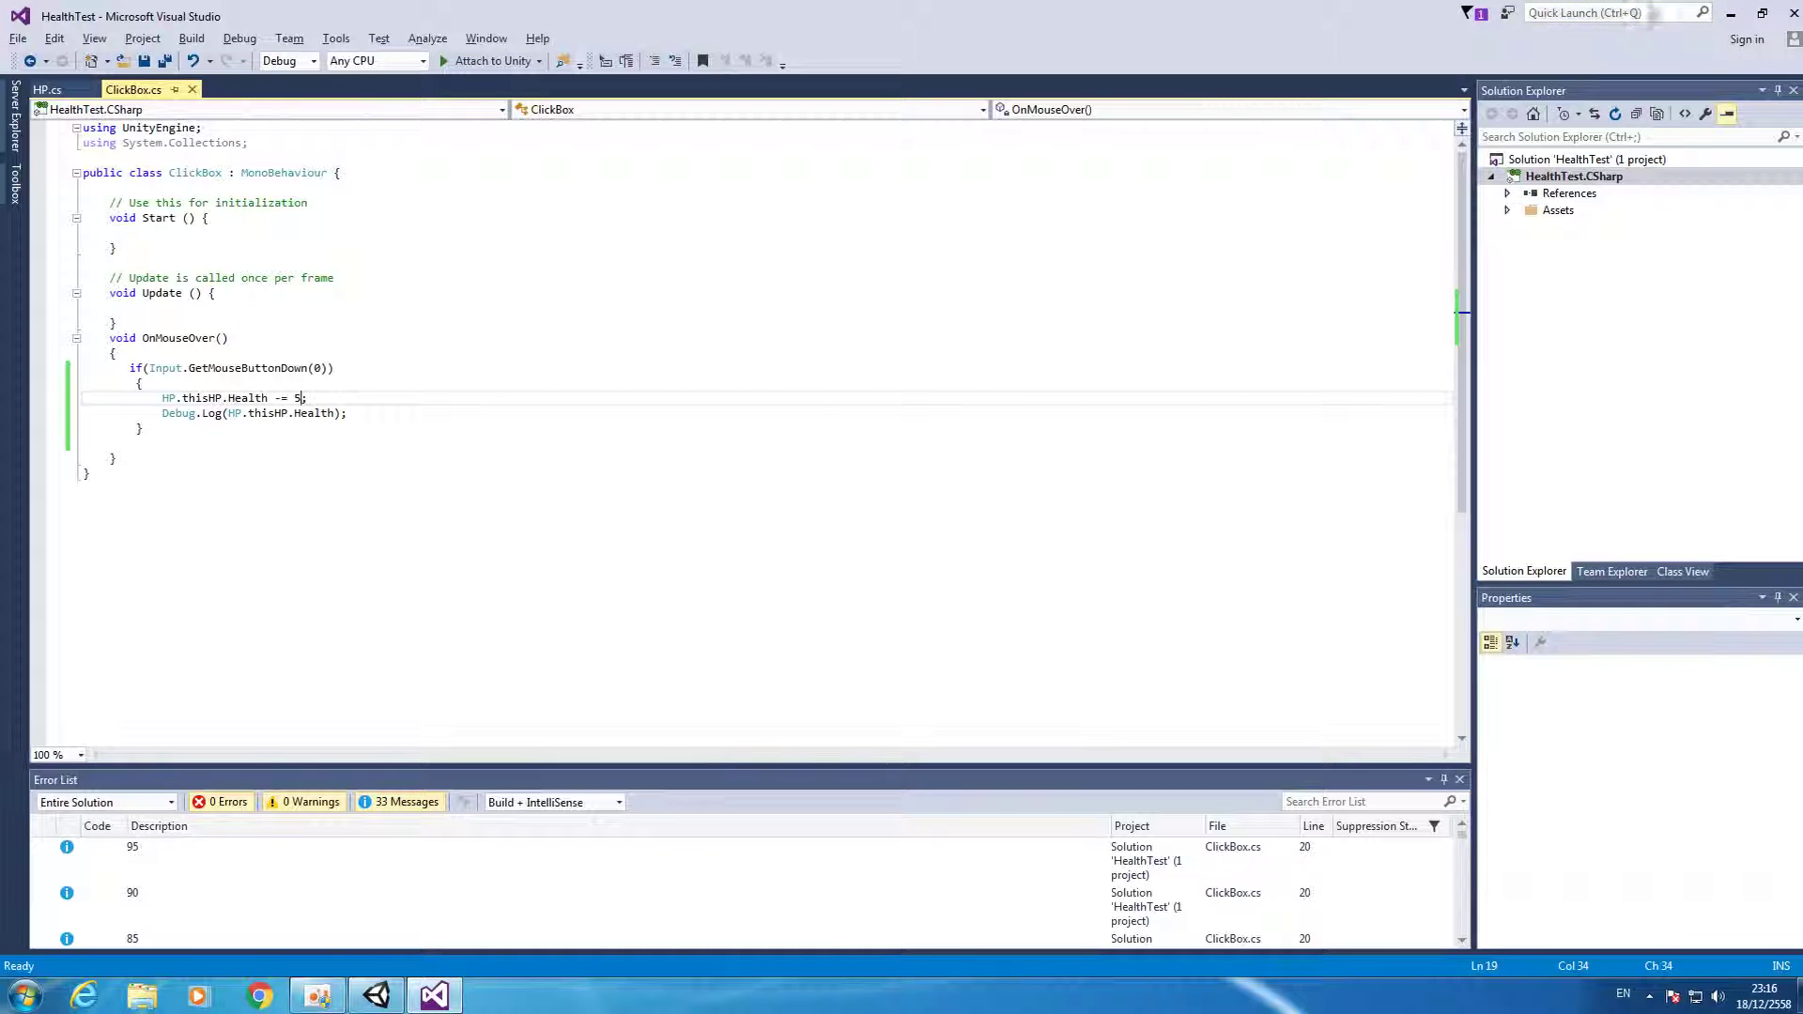
Open ClickBox1.cs and start an if( condition on a new line above HP.thisHP.Health += 5.
click(1730, 13)
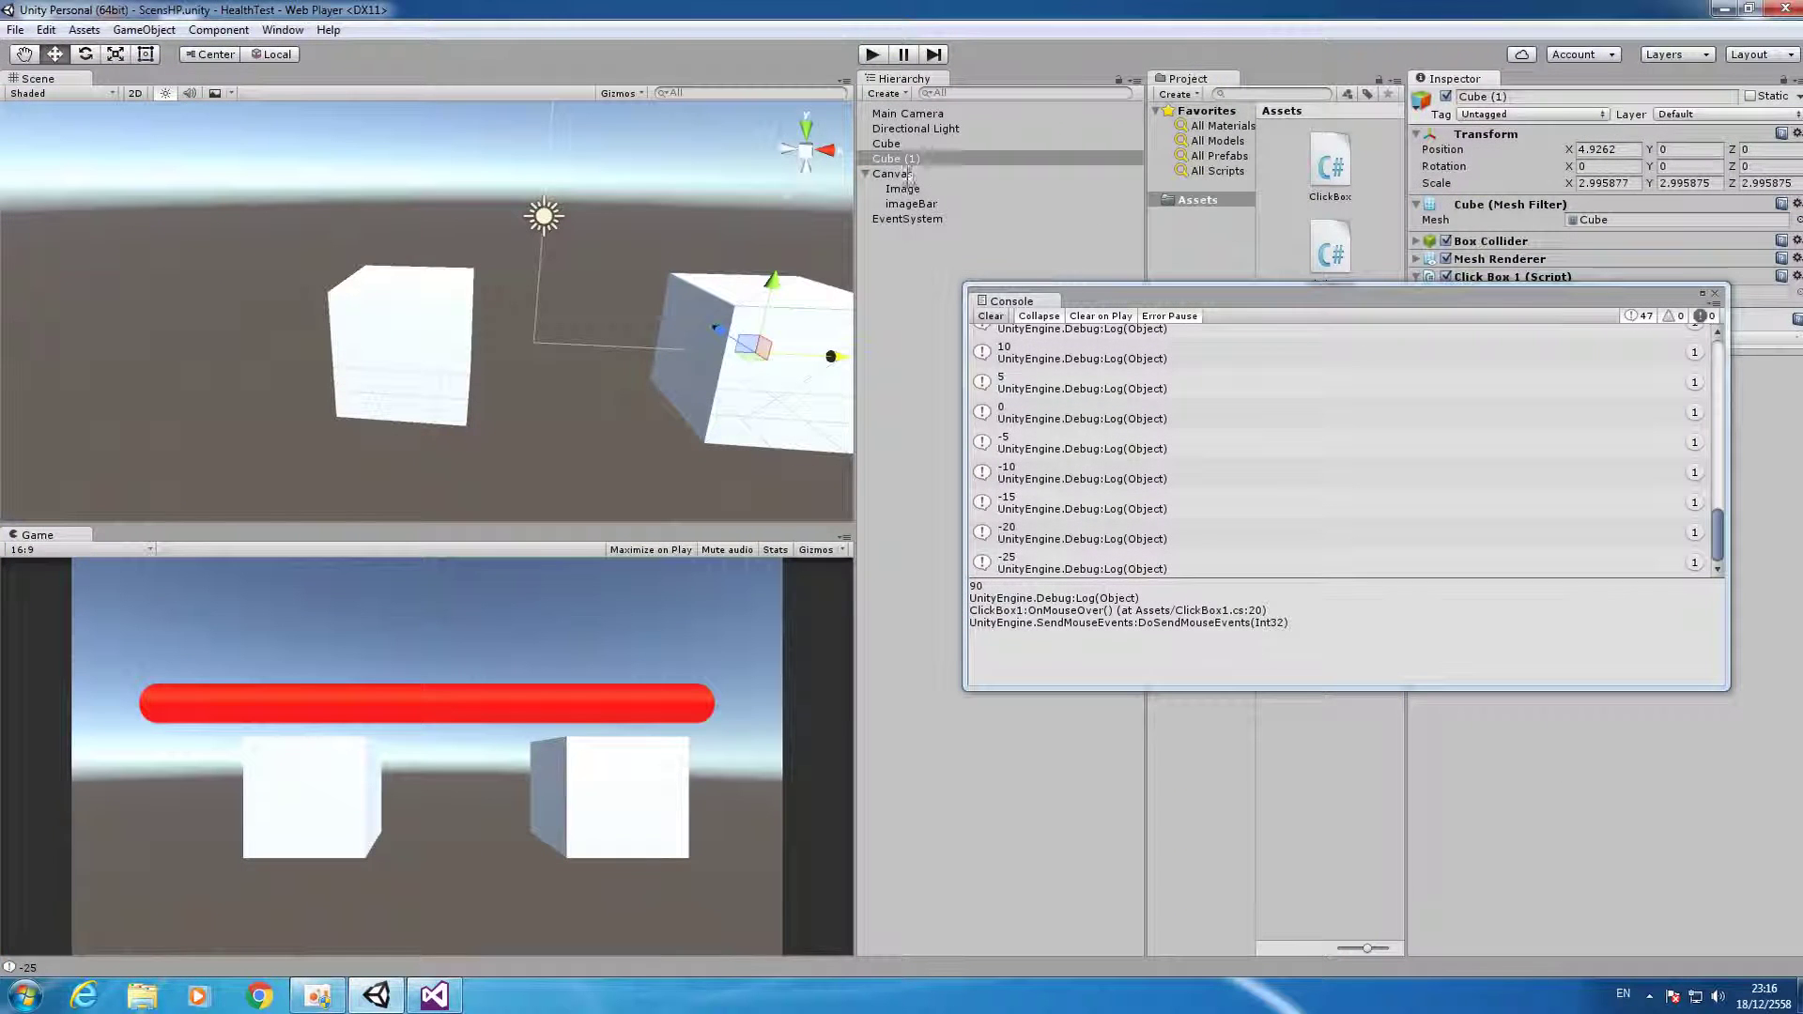
double_click(1329, 251)
click(189, 381)
key(Return)
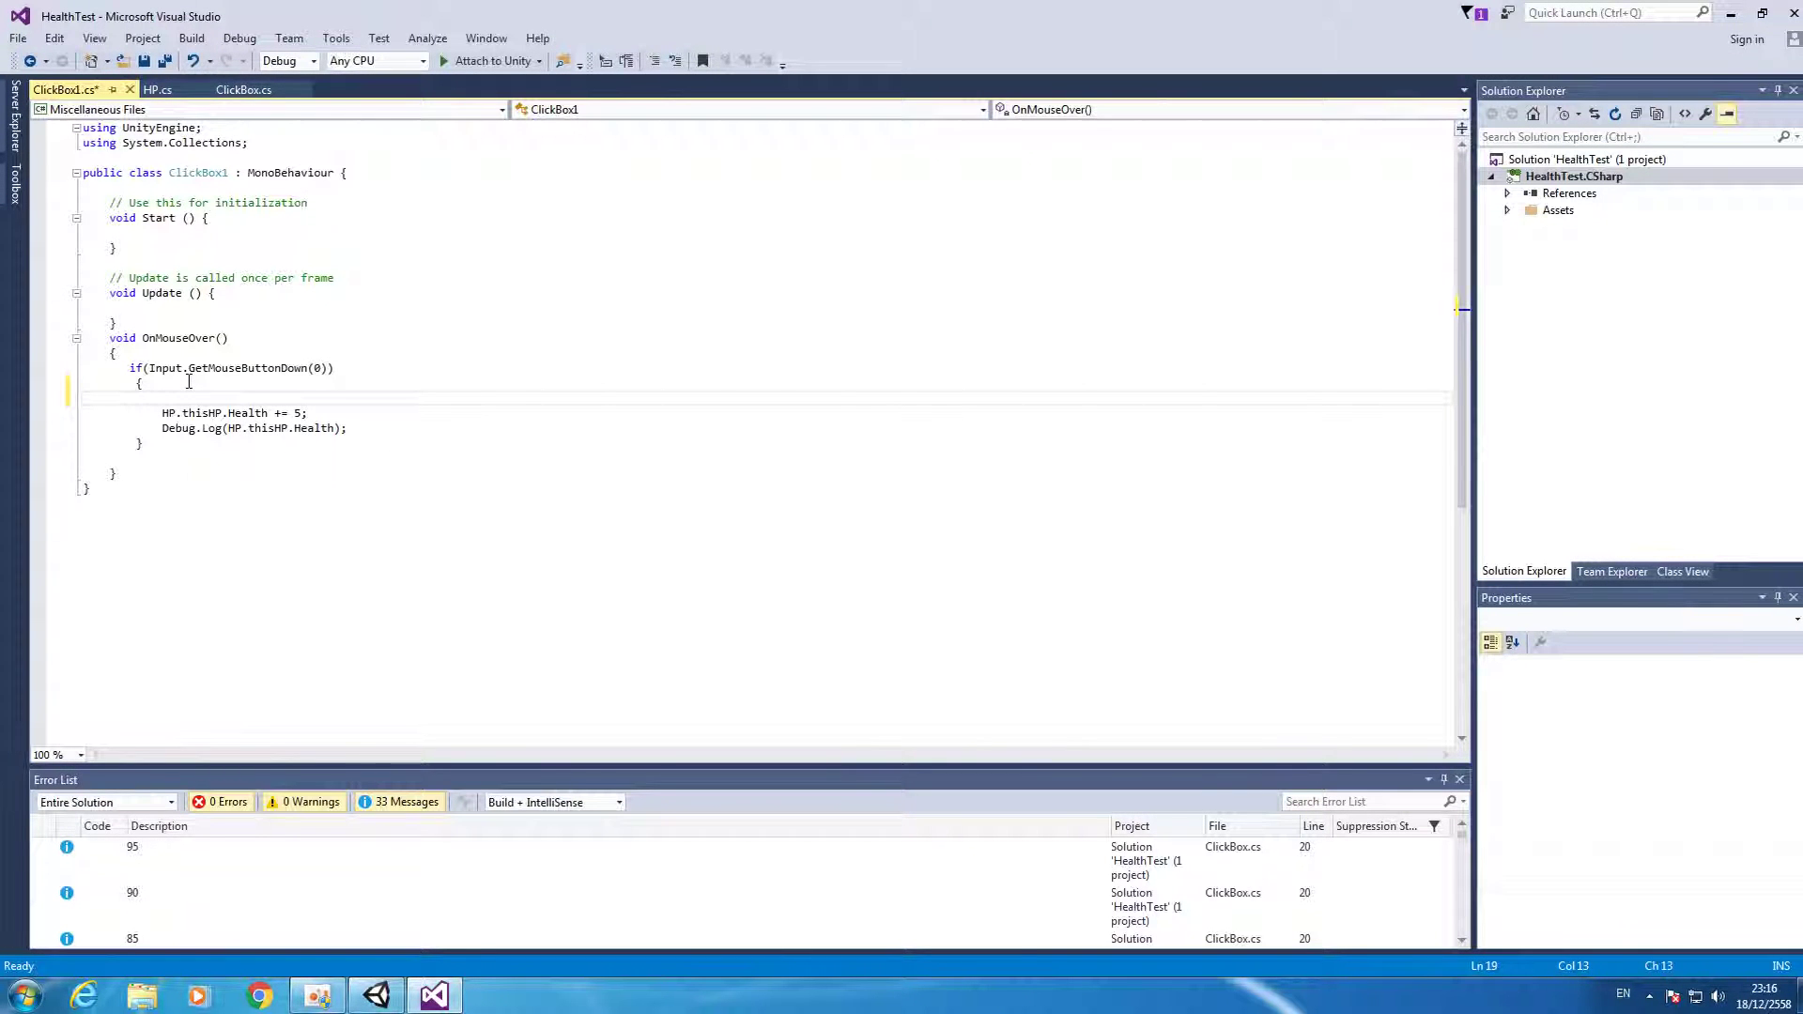
key(ctrl+s)
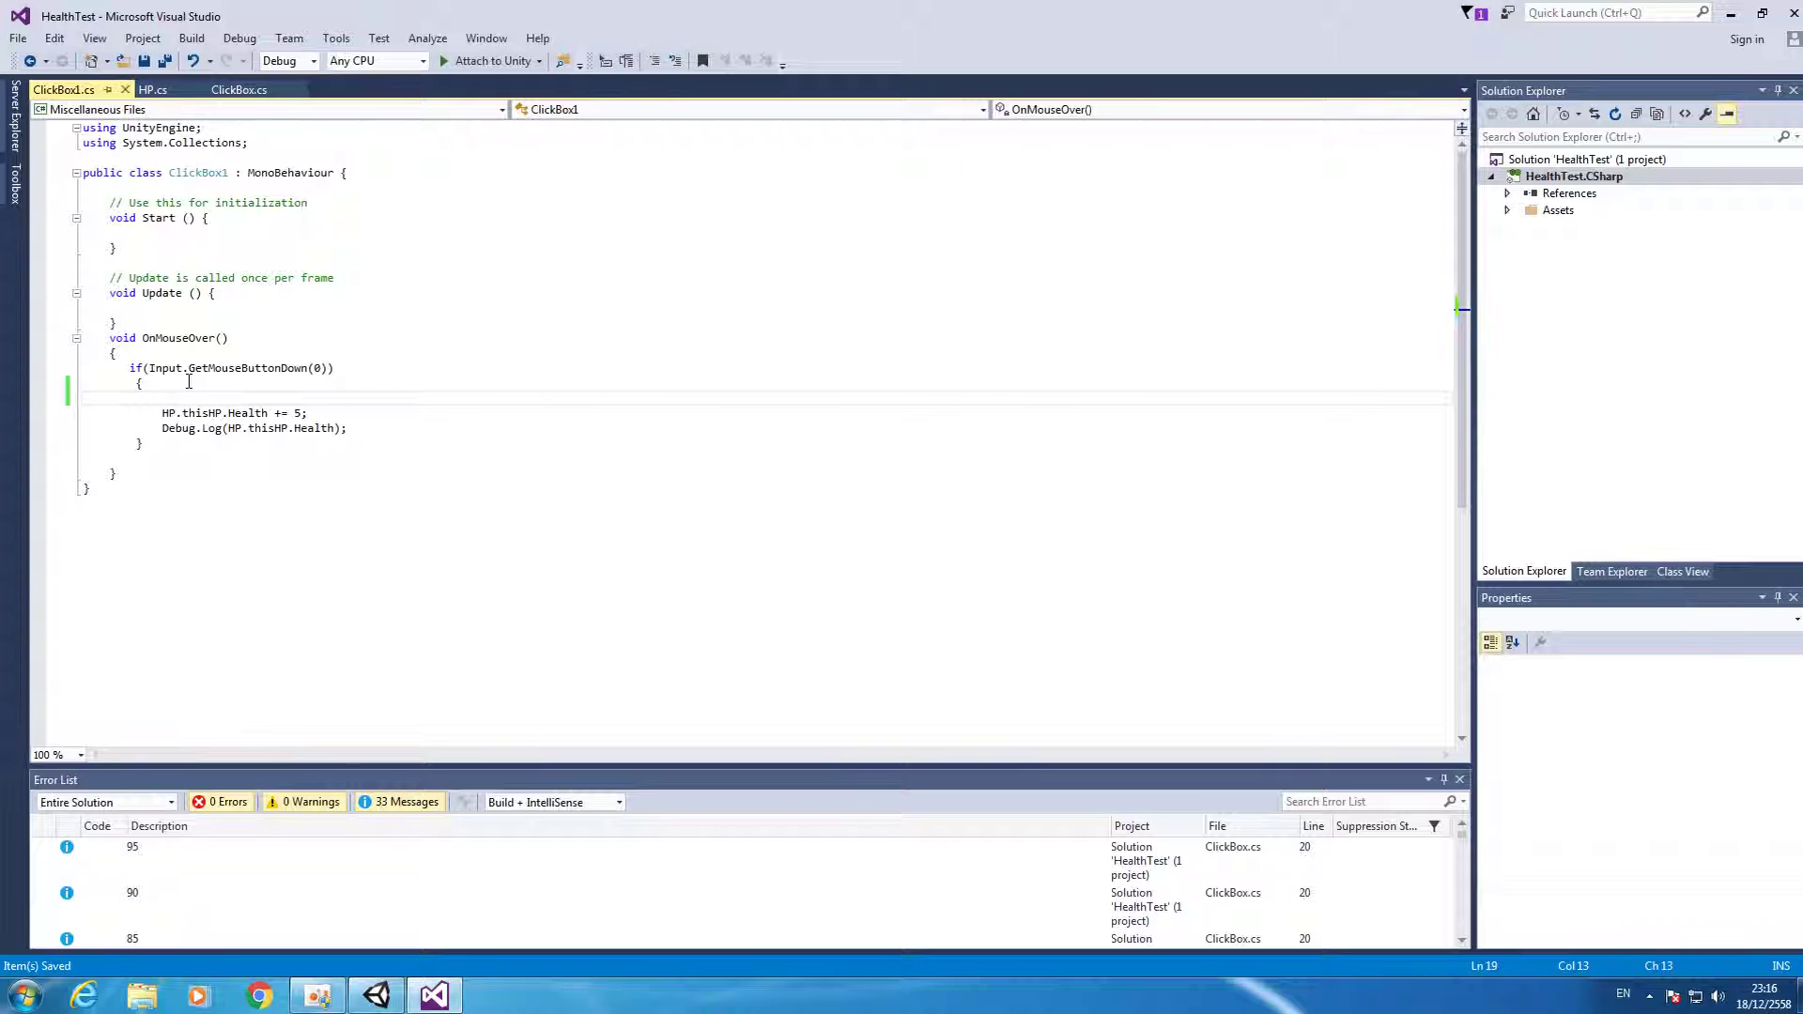
text(if(HP)
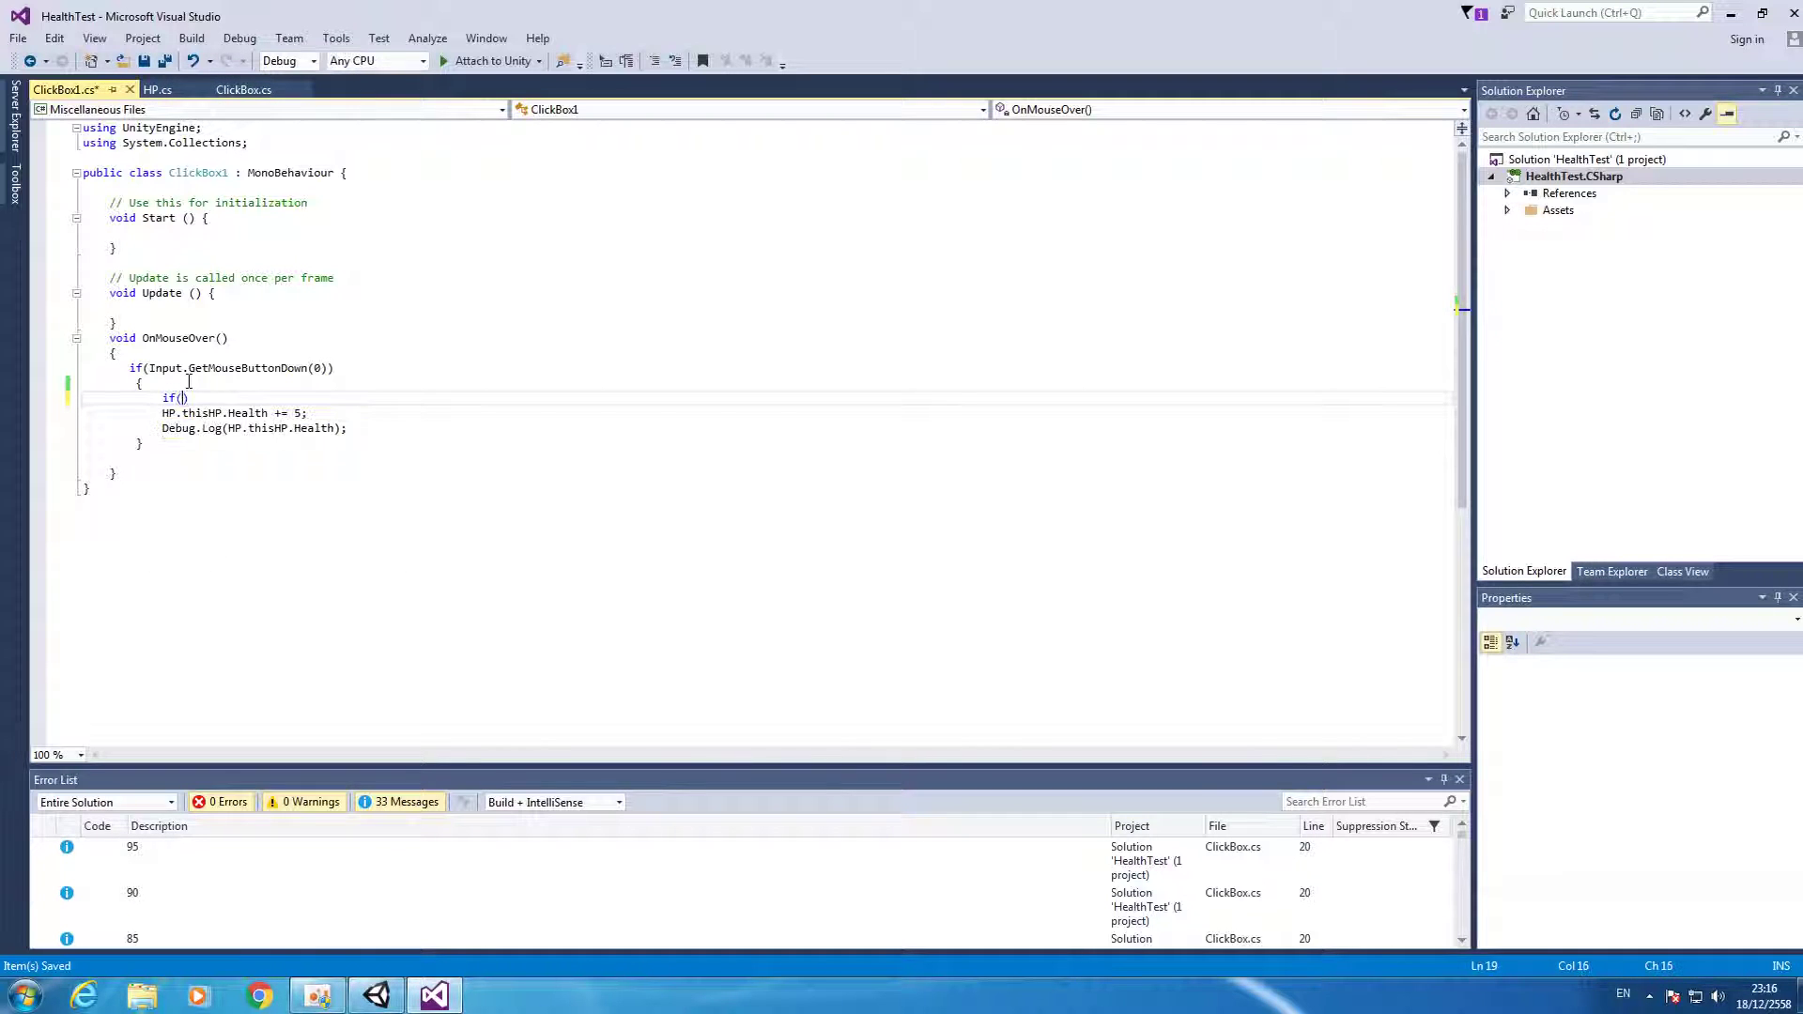
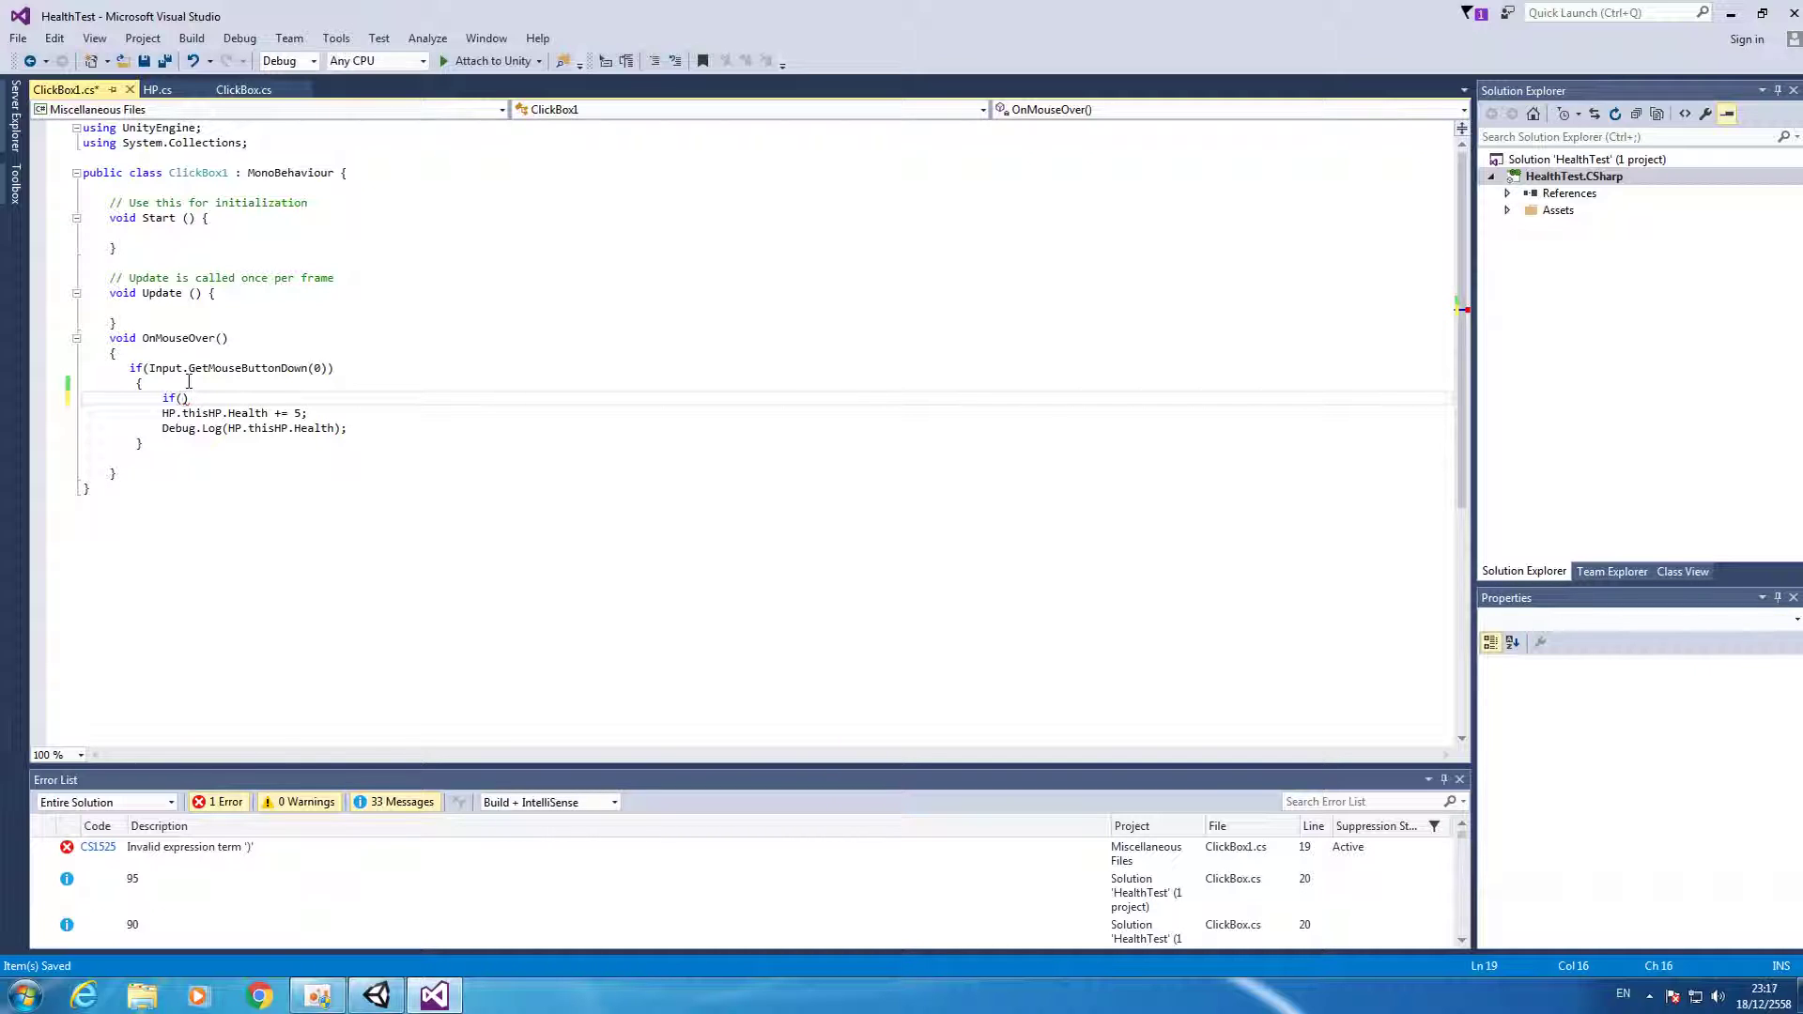
Erase the half-typed if(HP line from ClickBox1.cs, save the script, and close Visual Studio.
text(c)
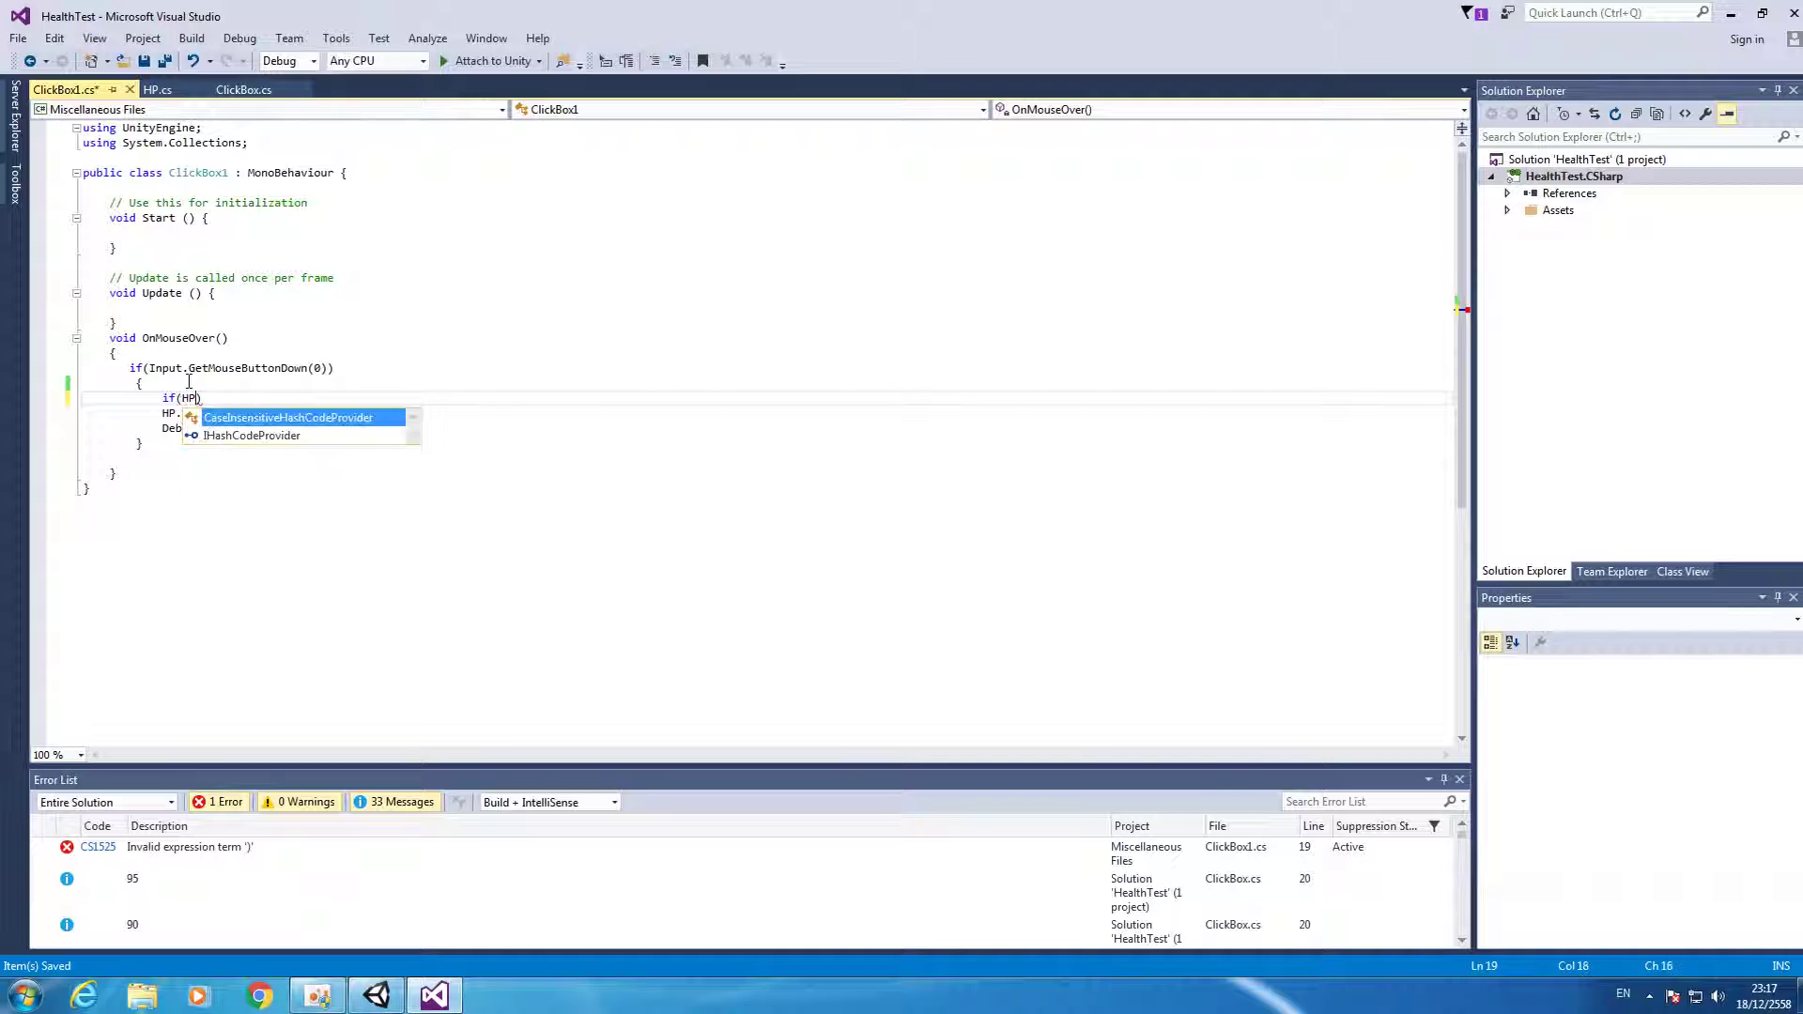
key(Tab)
key(BackSpace)
key(BackSpace)
key(BackSpace)
key(BackSpace)
key(BackSpace)
key(BackSpace)
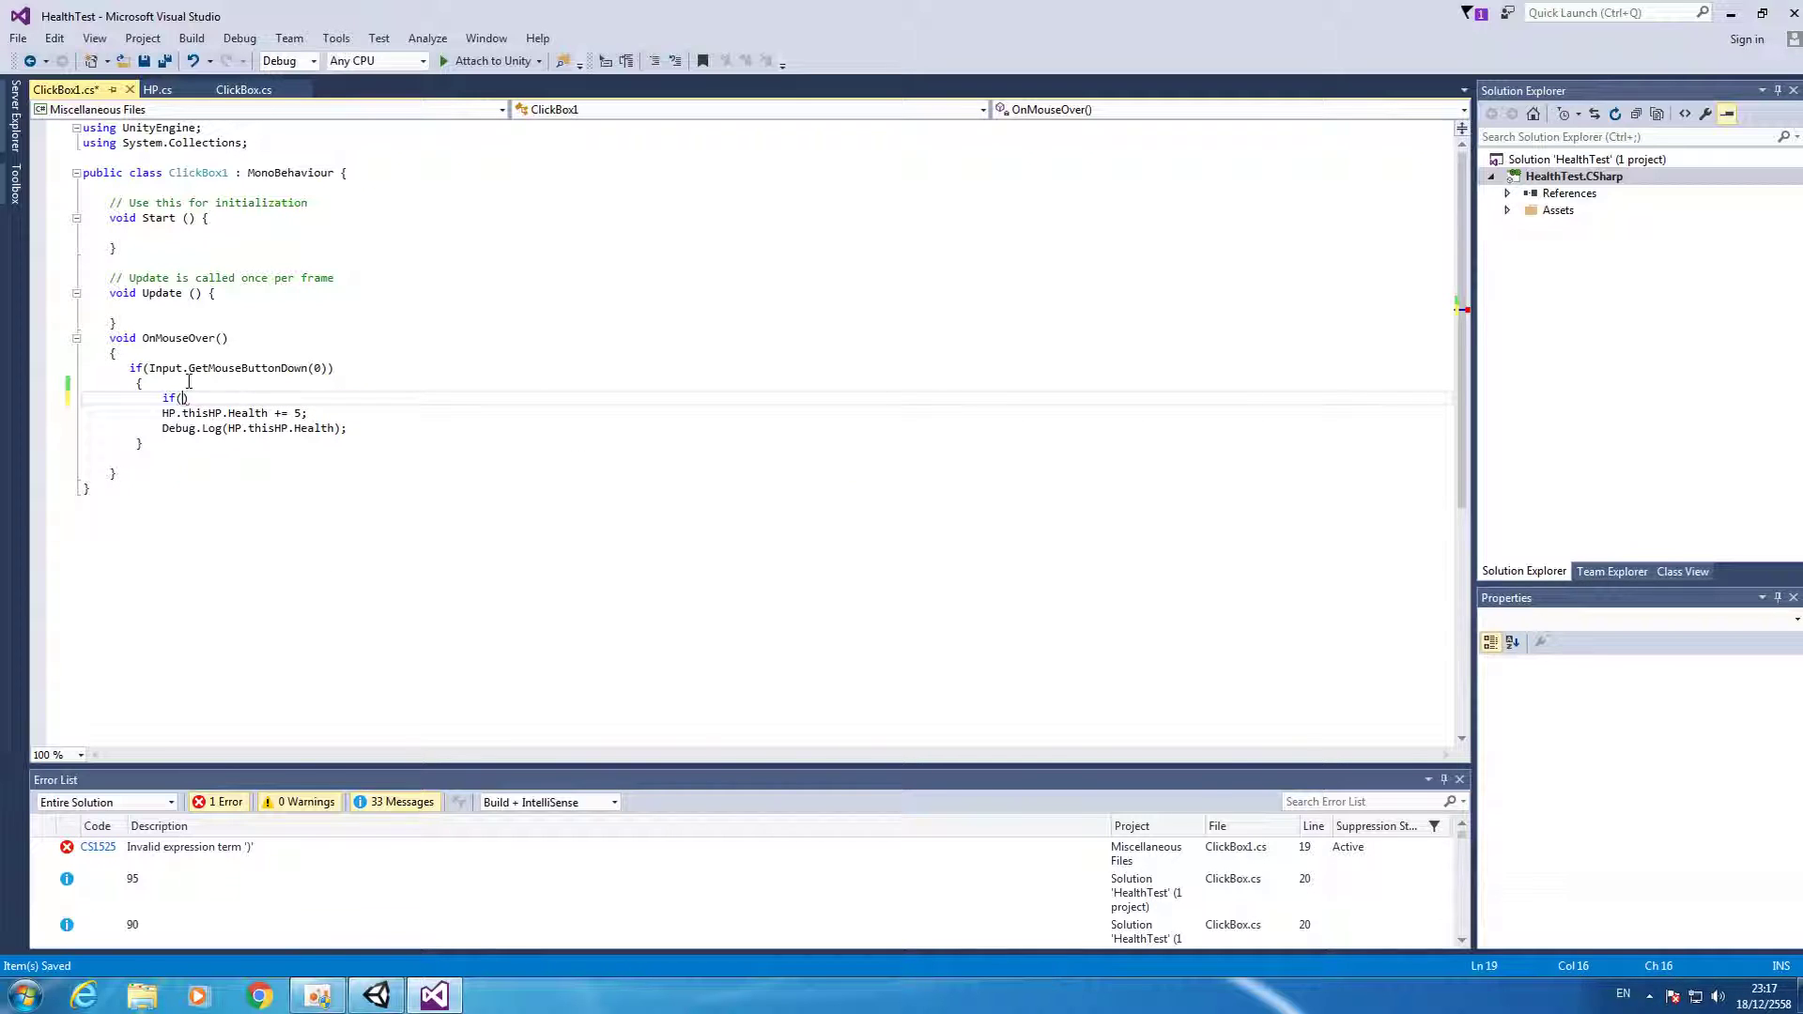
text(HP)
key(BackSpace)
key(BackSpace)
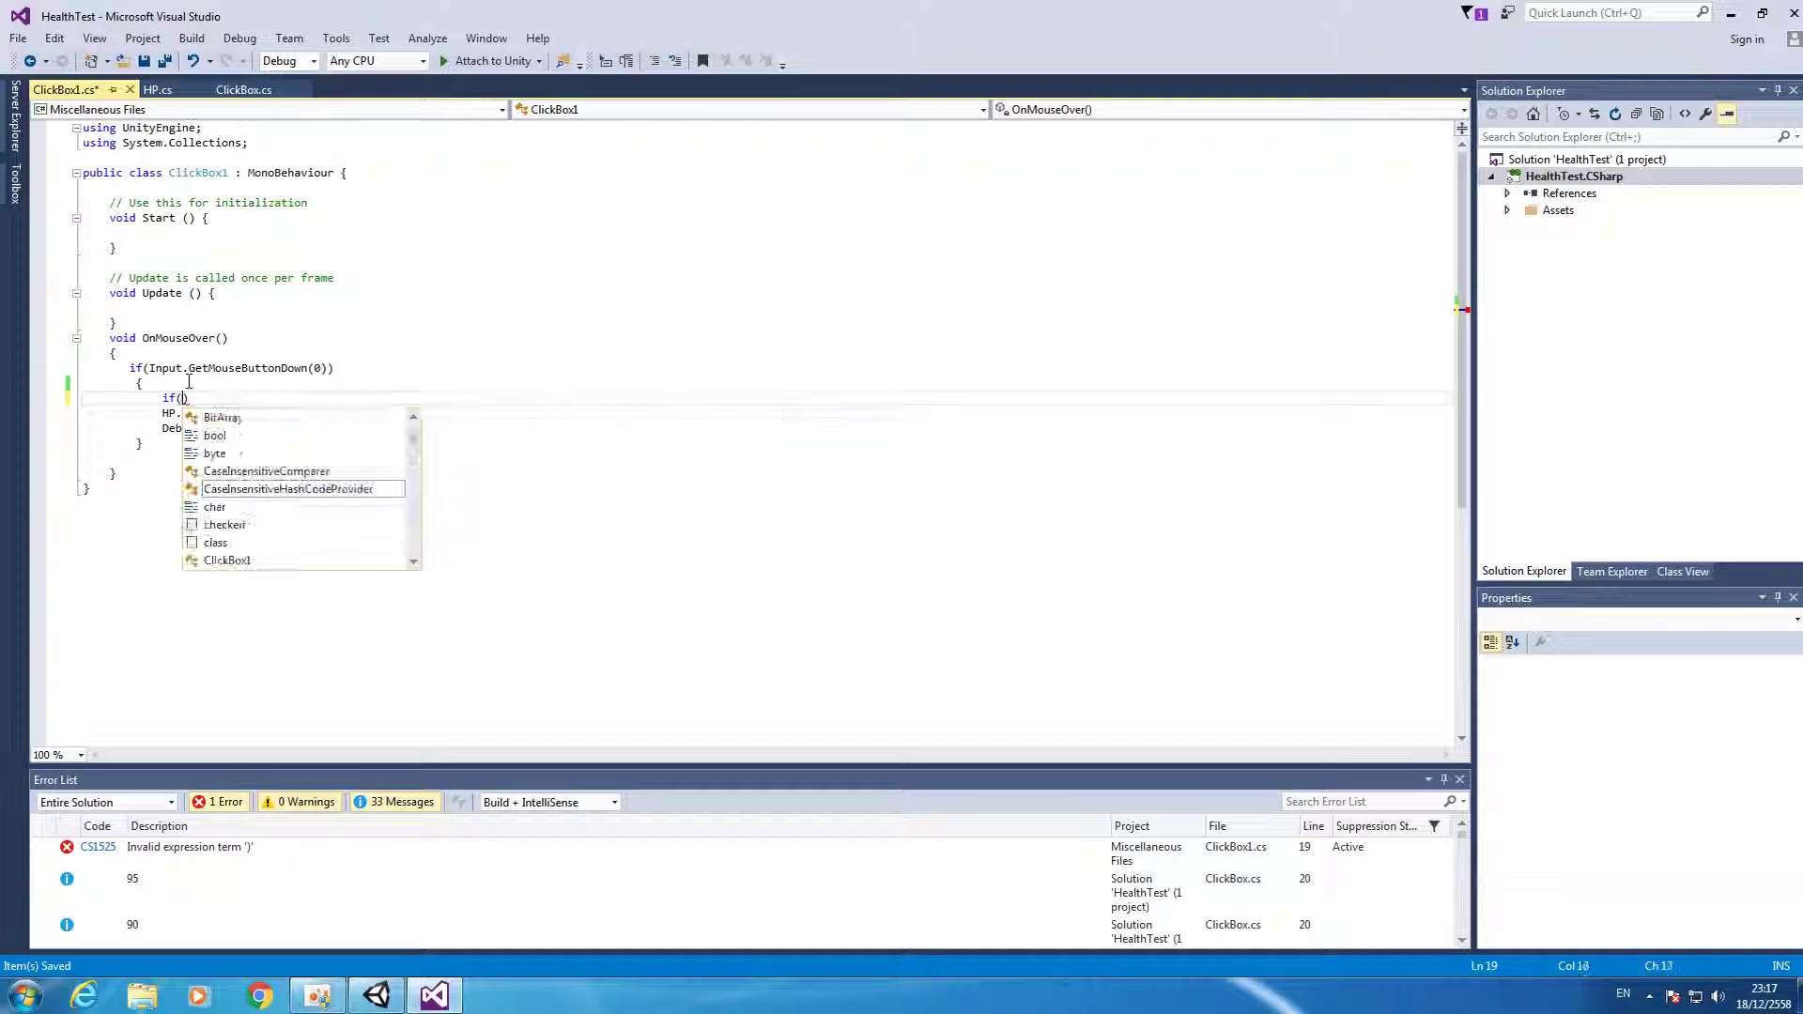
key(Right)
key(BackSpace)
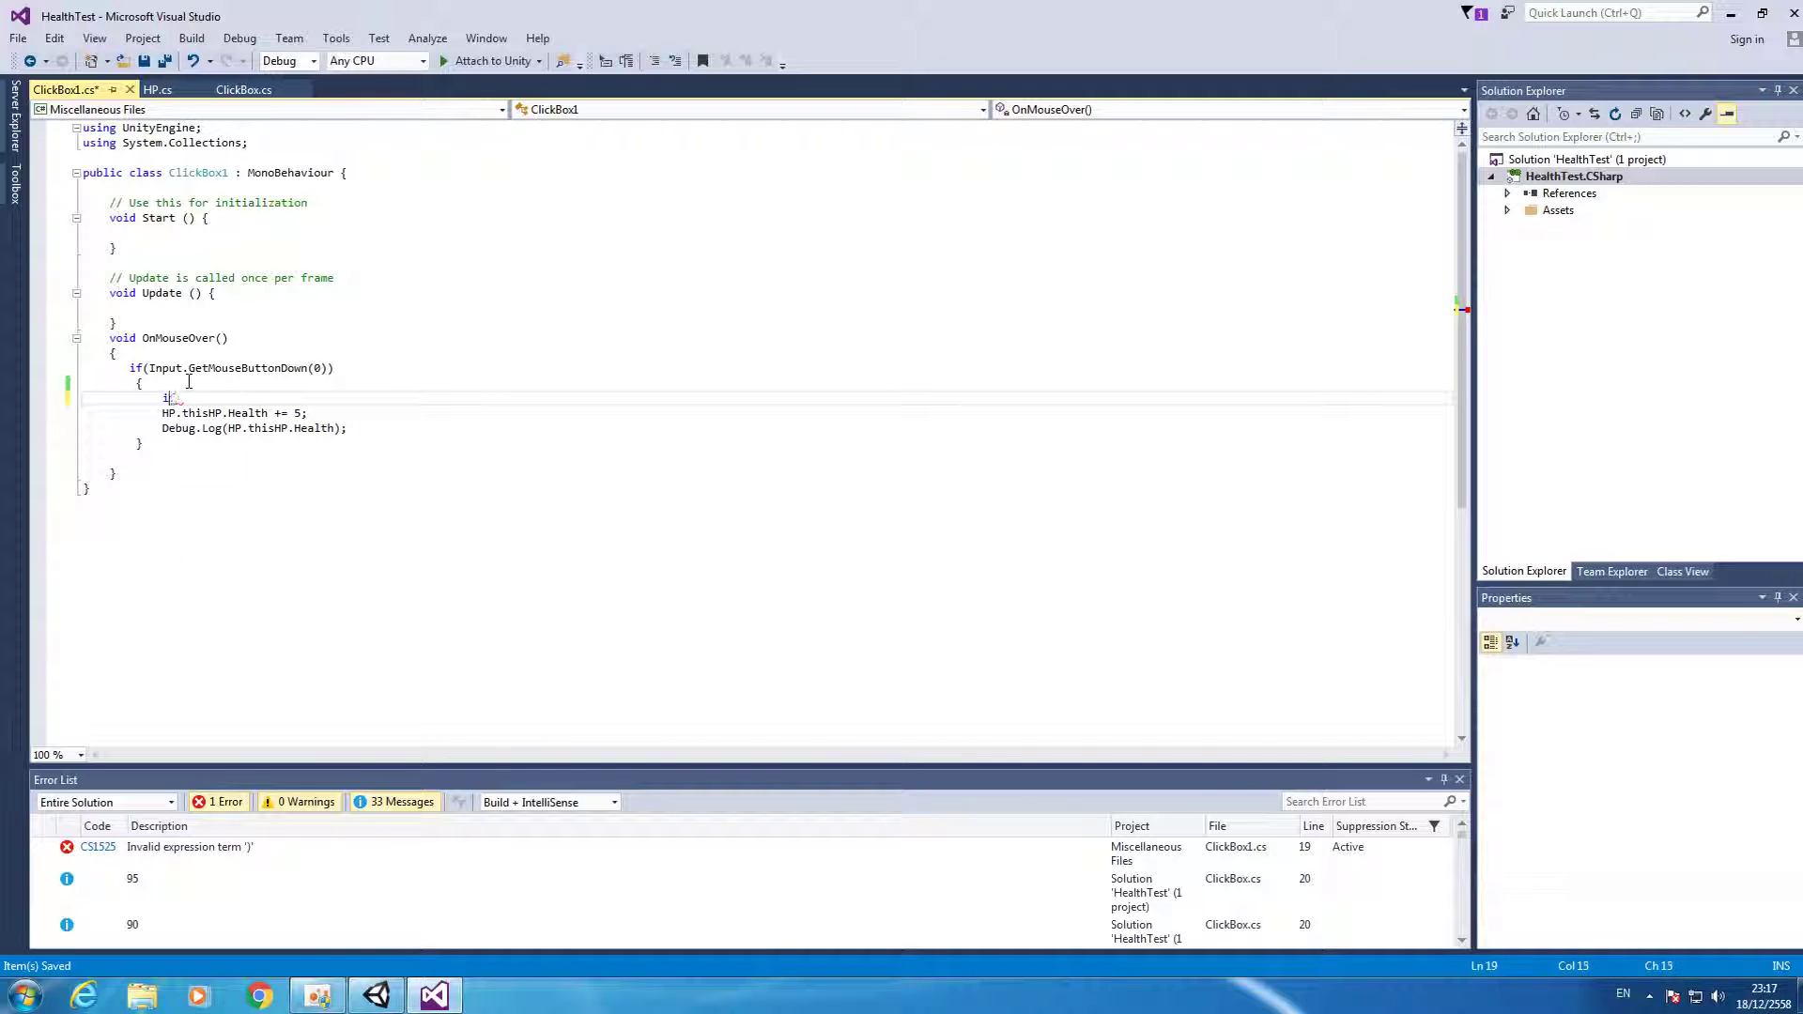
key(ctrl+s)
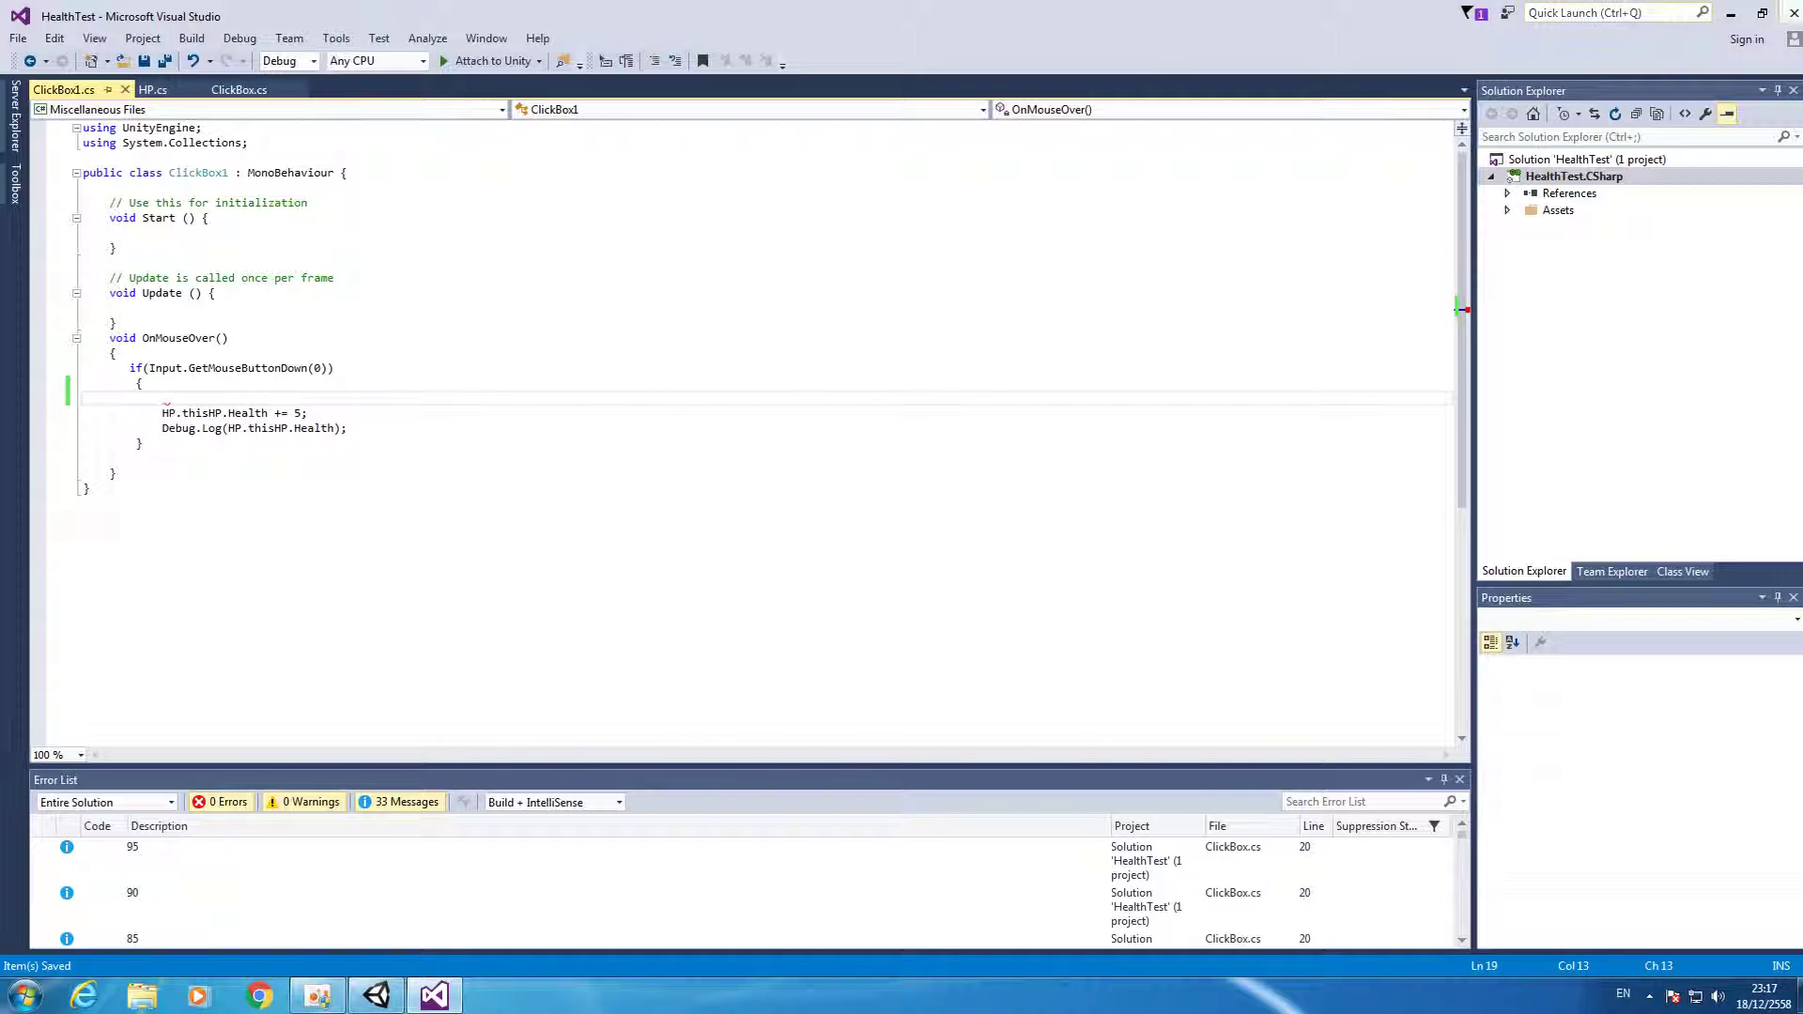
click(1787, 12)
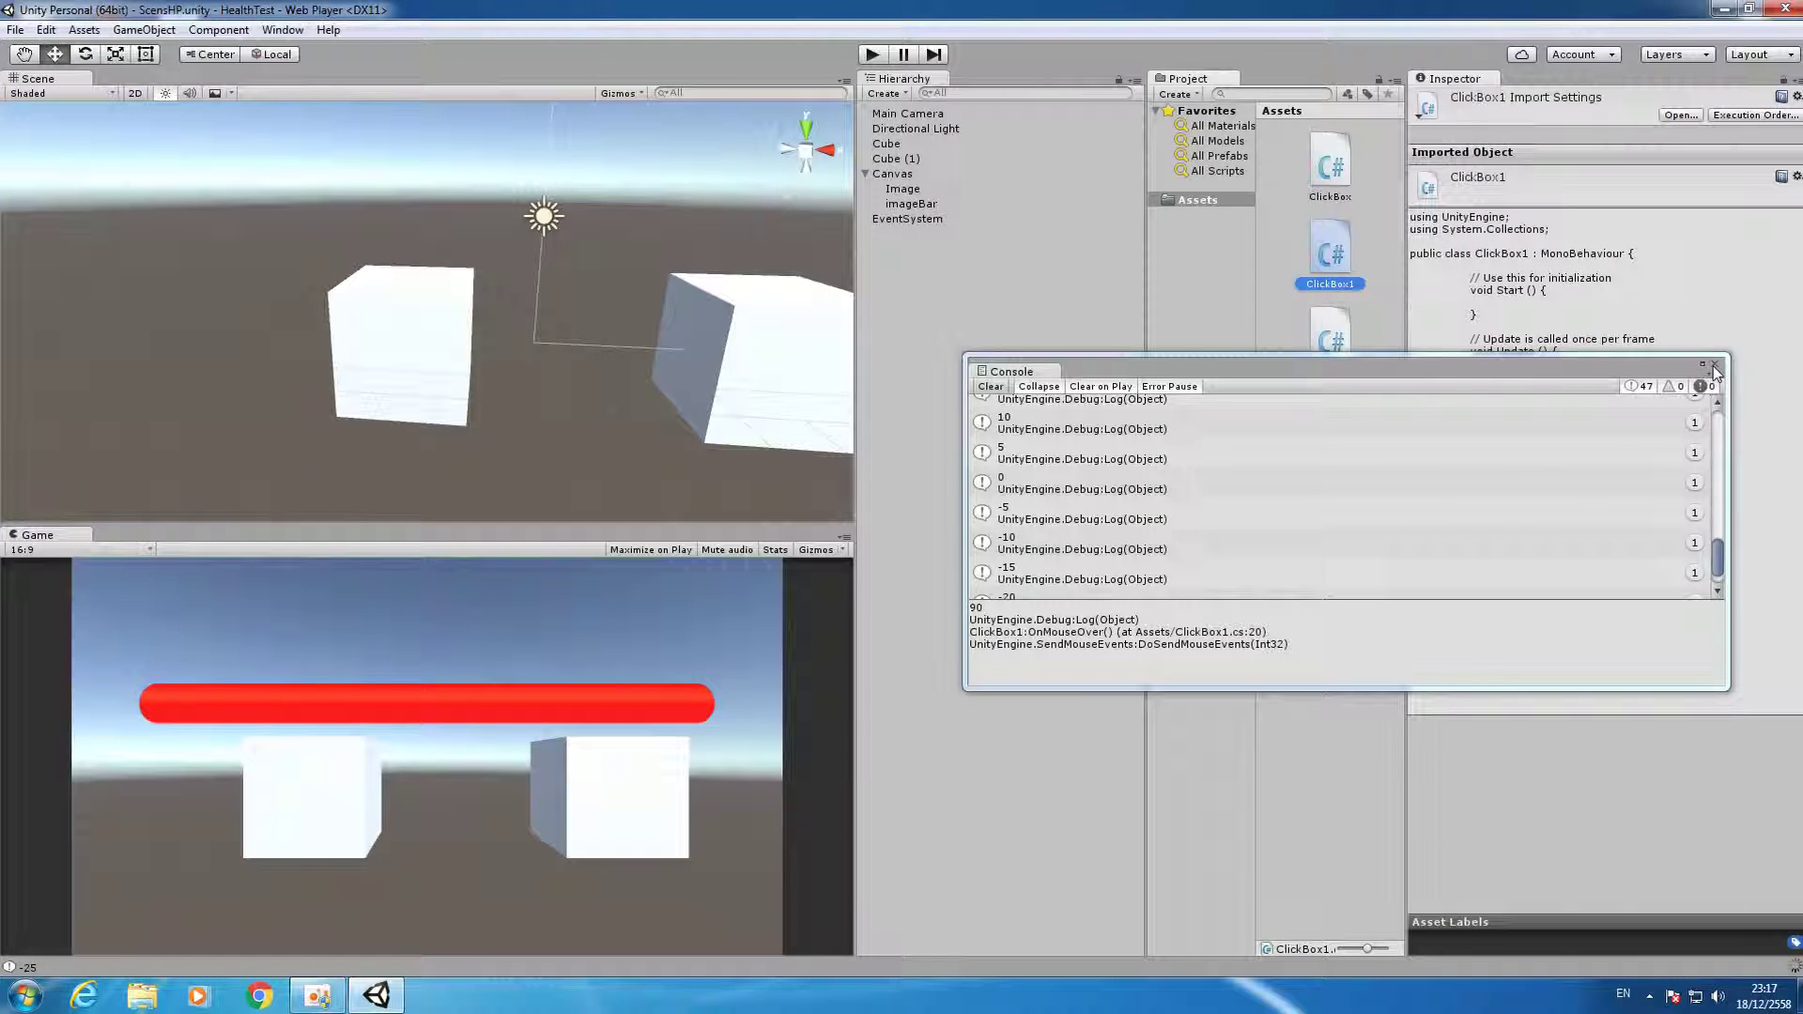
Close Unity's Console and open ClickBox1 from the Project Assets panel.
click(1715, 364)
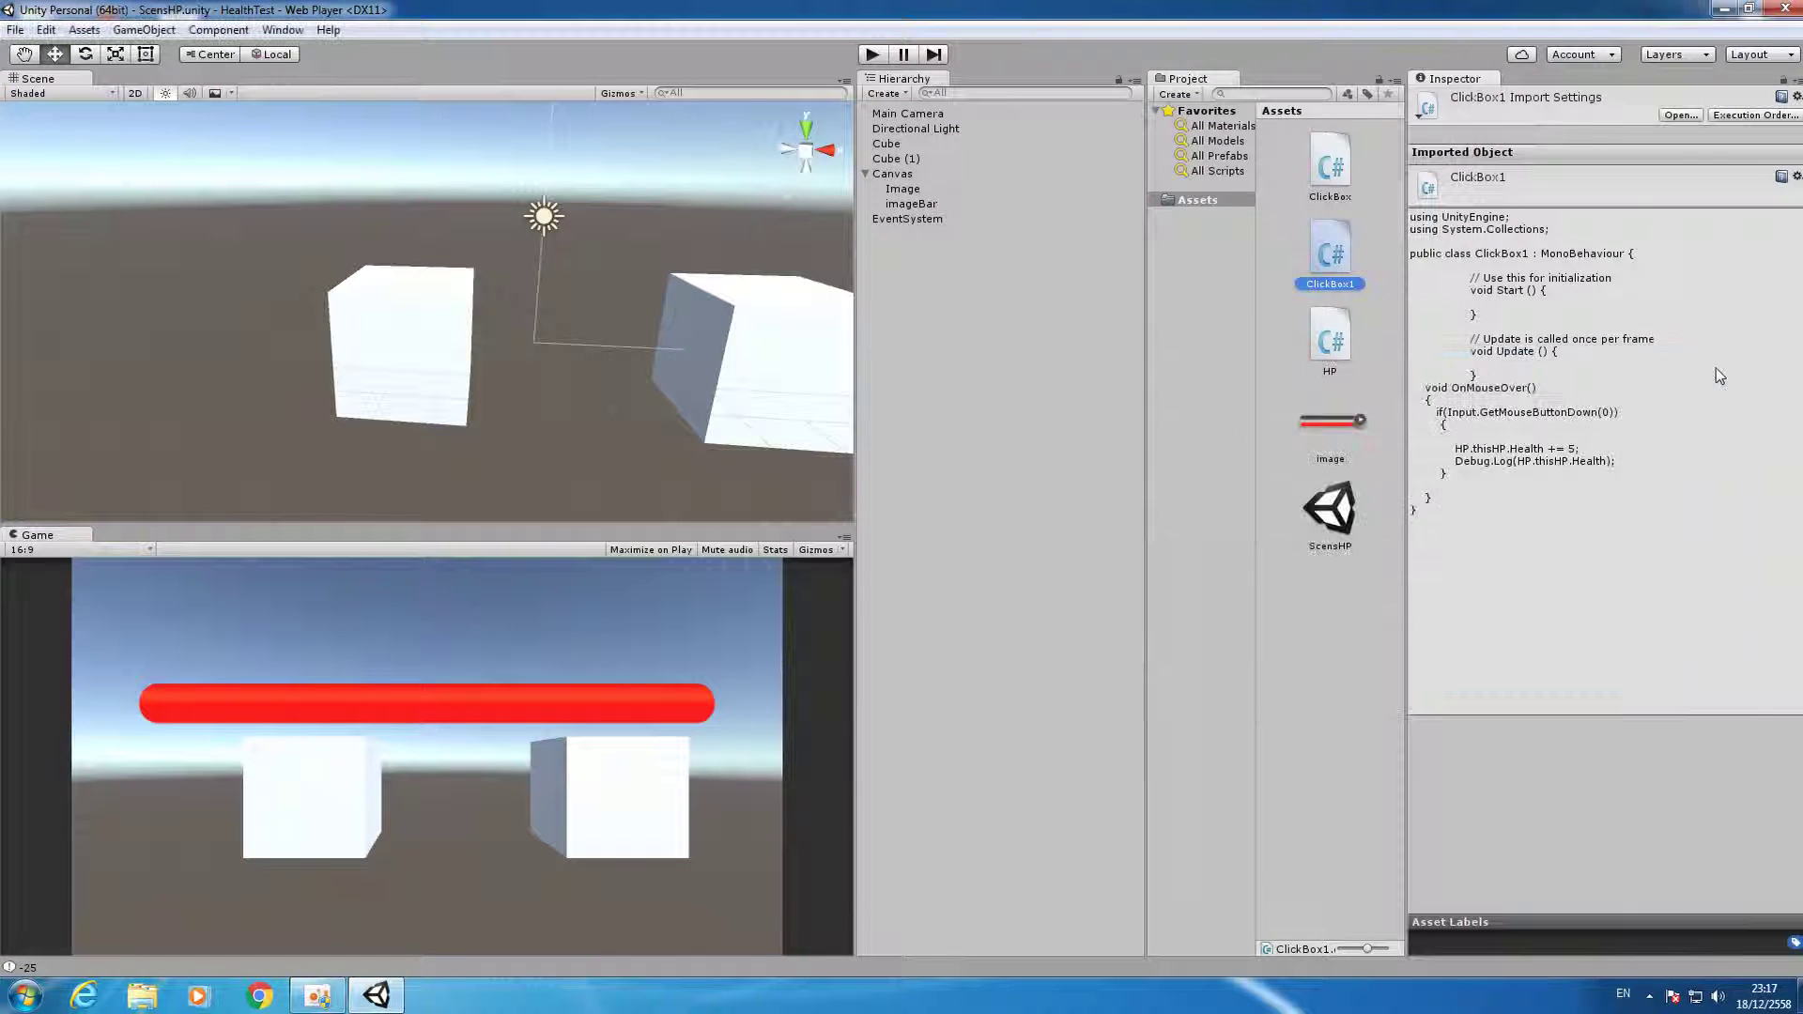
double_click(1326, 235)
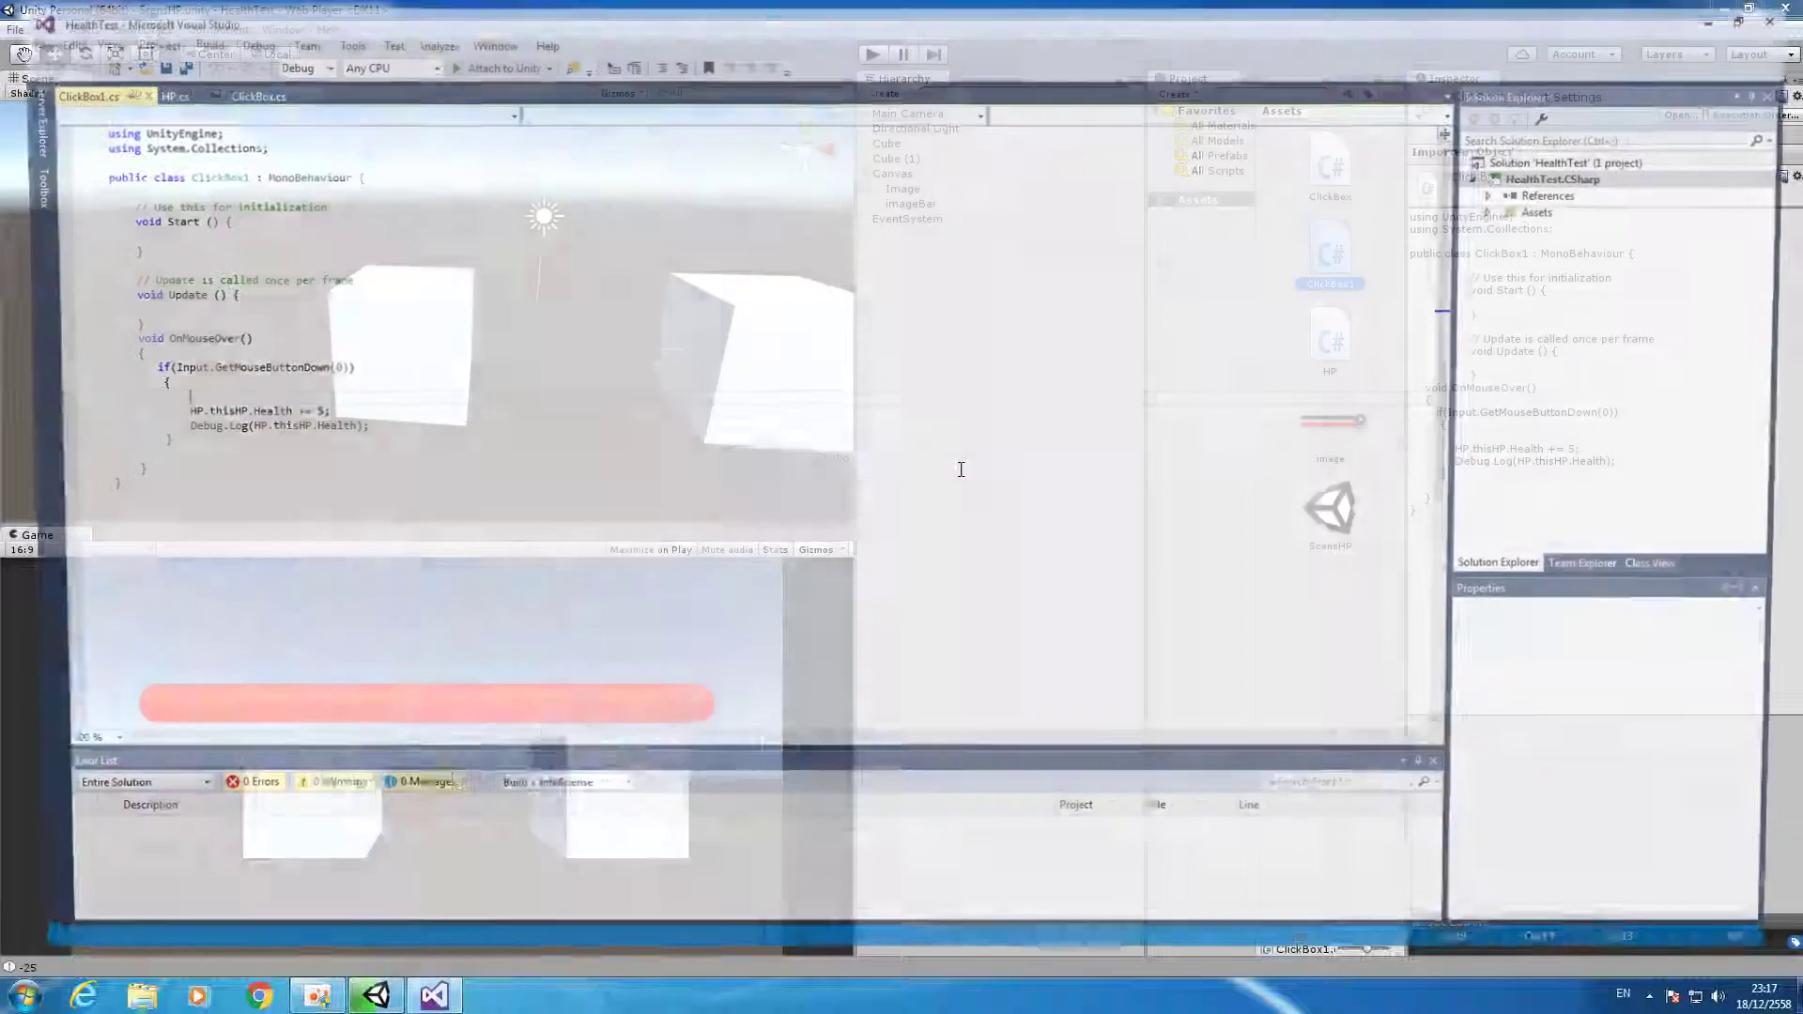
Write the condition if(HP.thisHP.Health<=HP.thisHP.maxHealth) and open a block under it.
text(if)
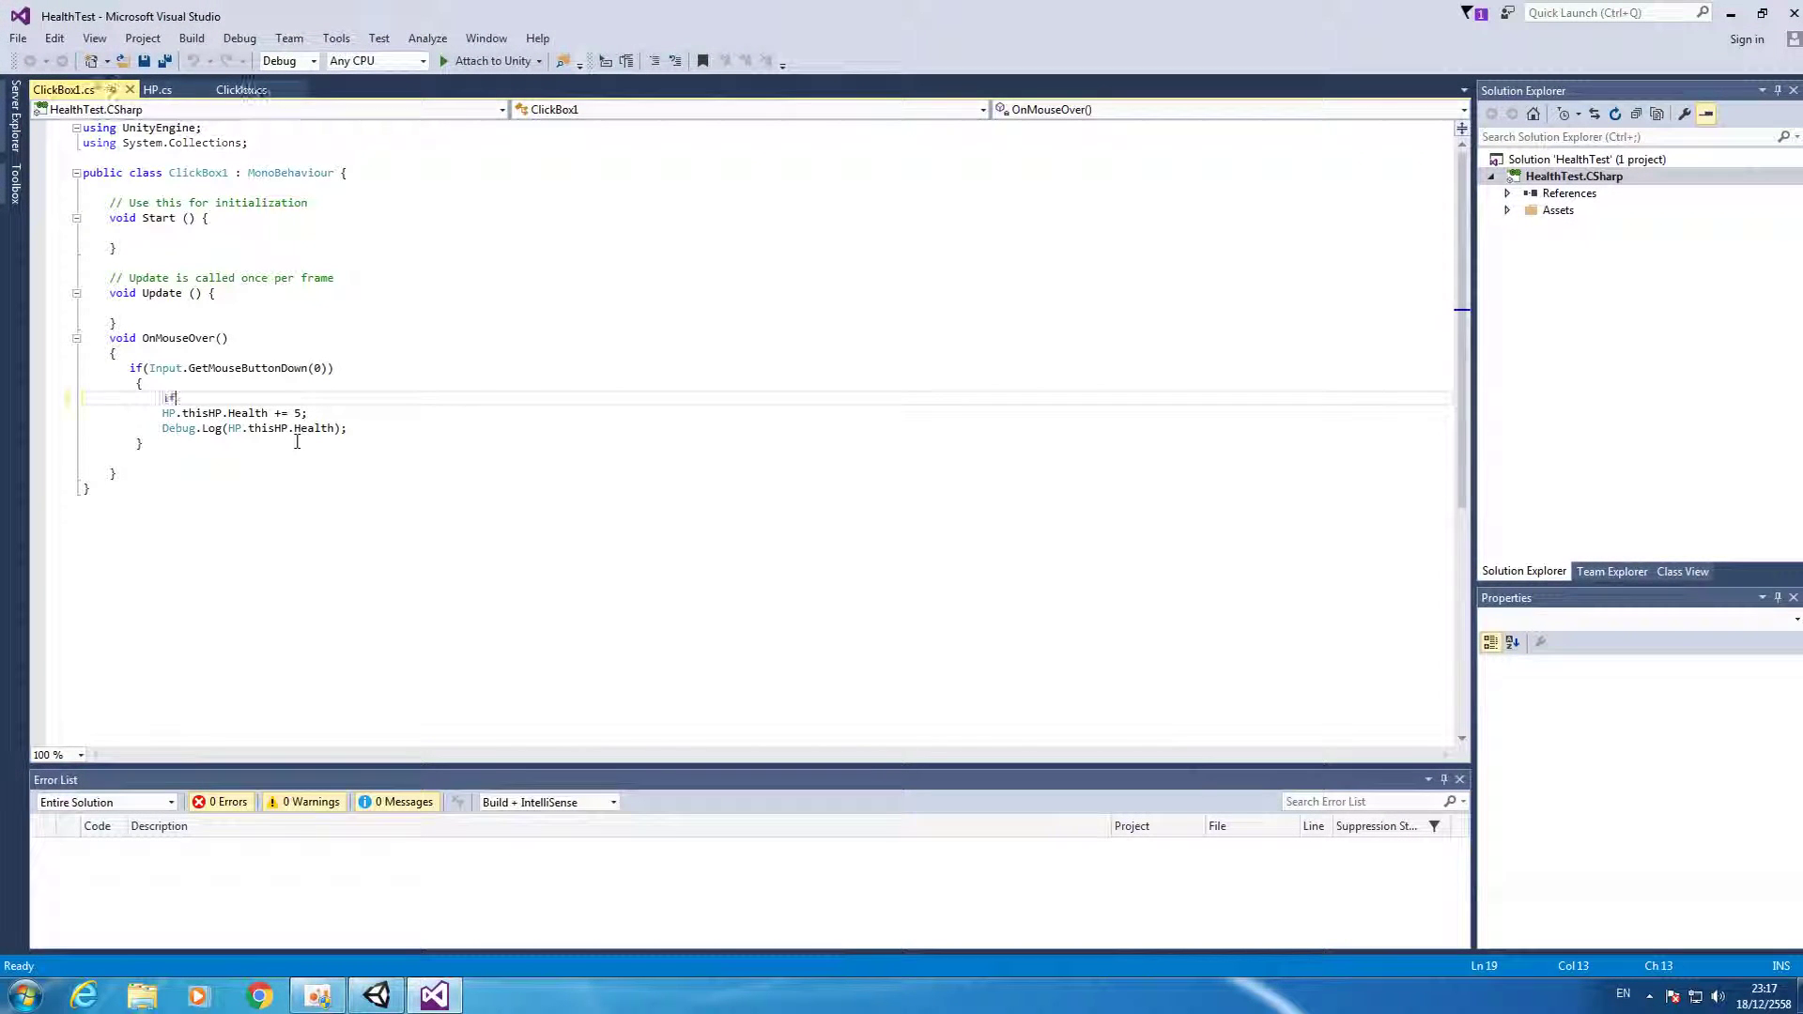
text((HP.)
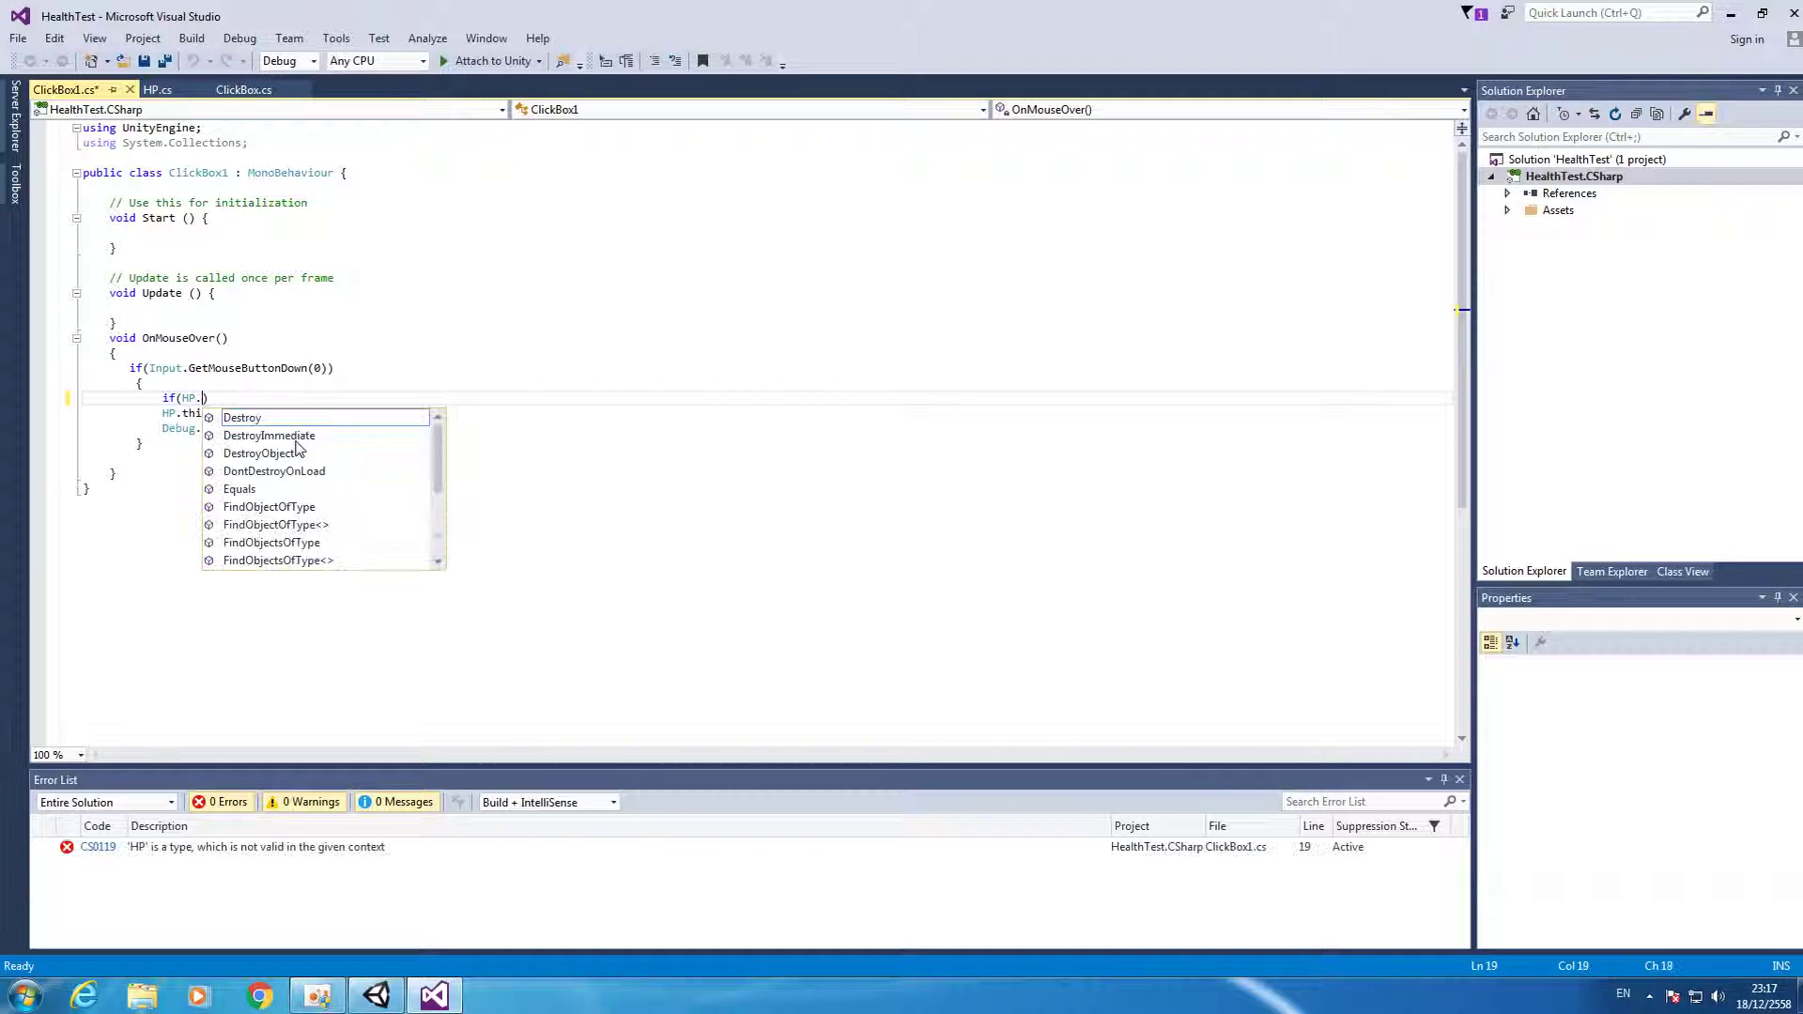
text(thisHP)
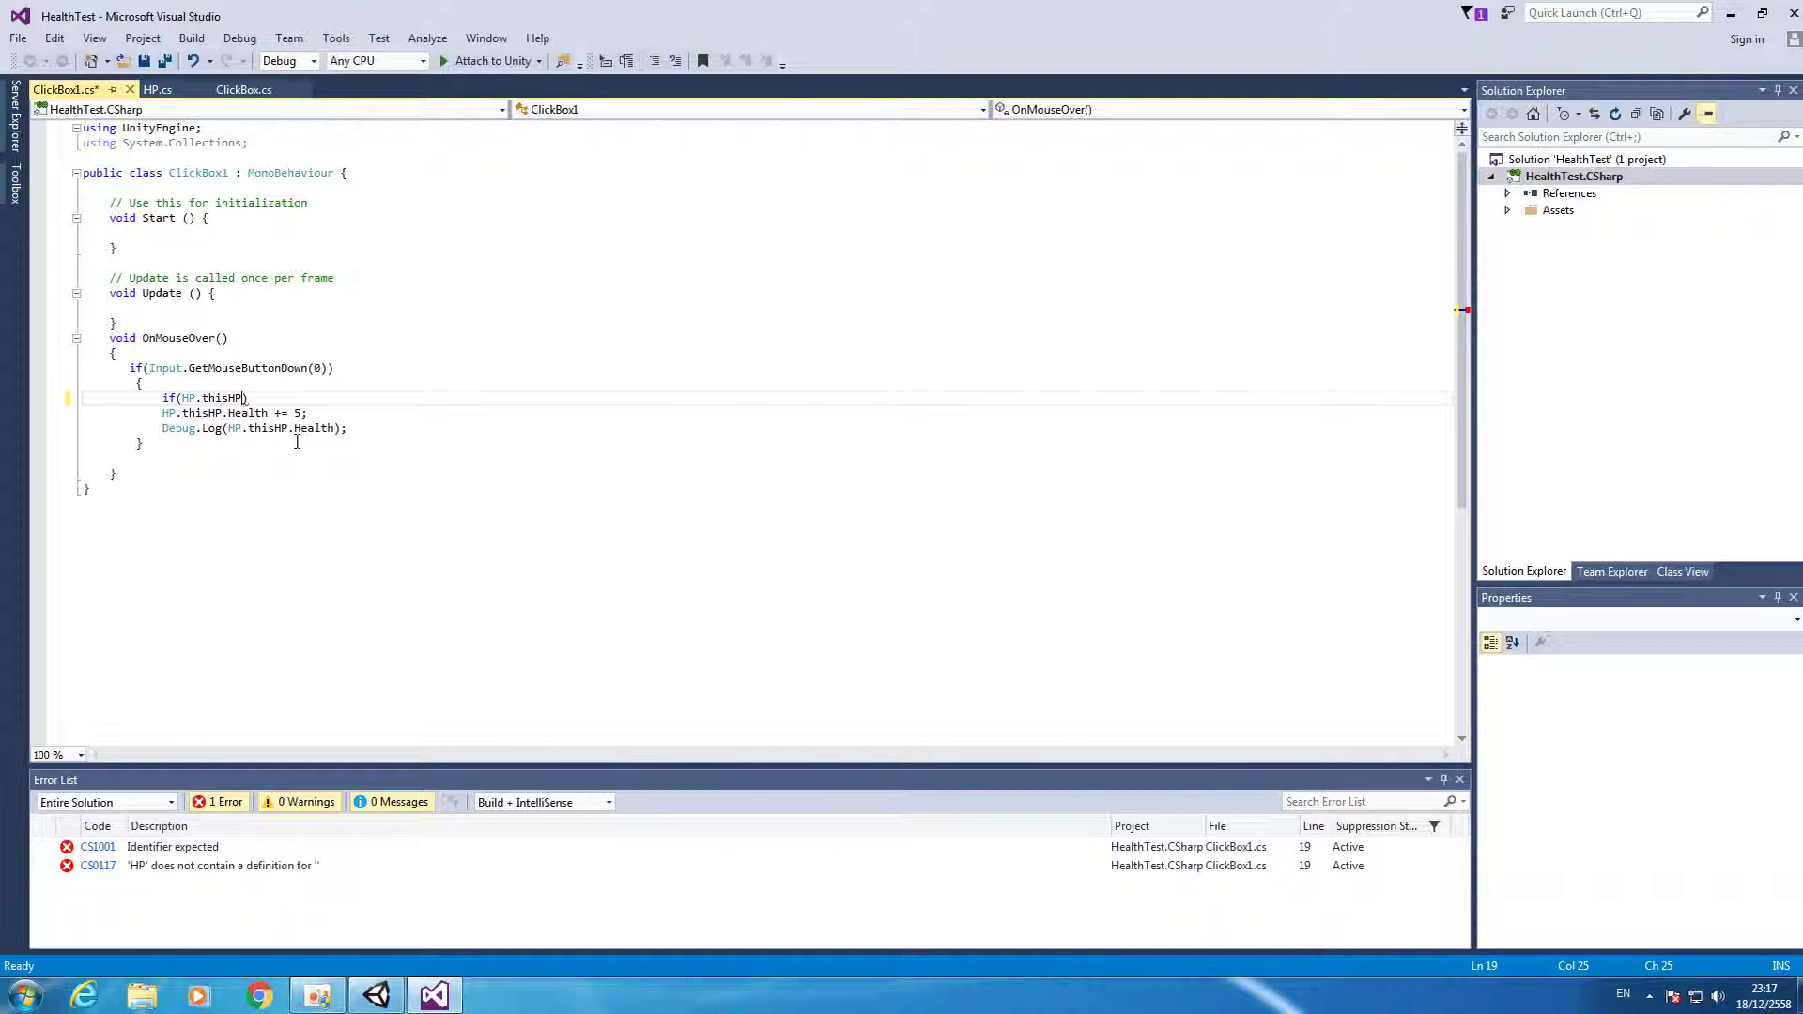
text(.)
text(Health<)
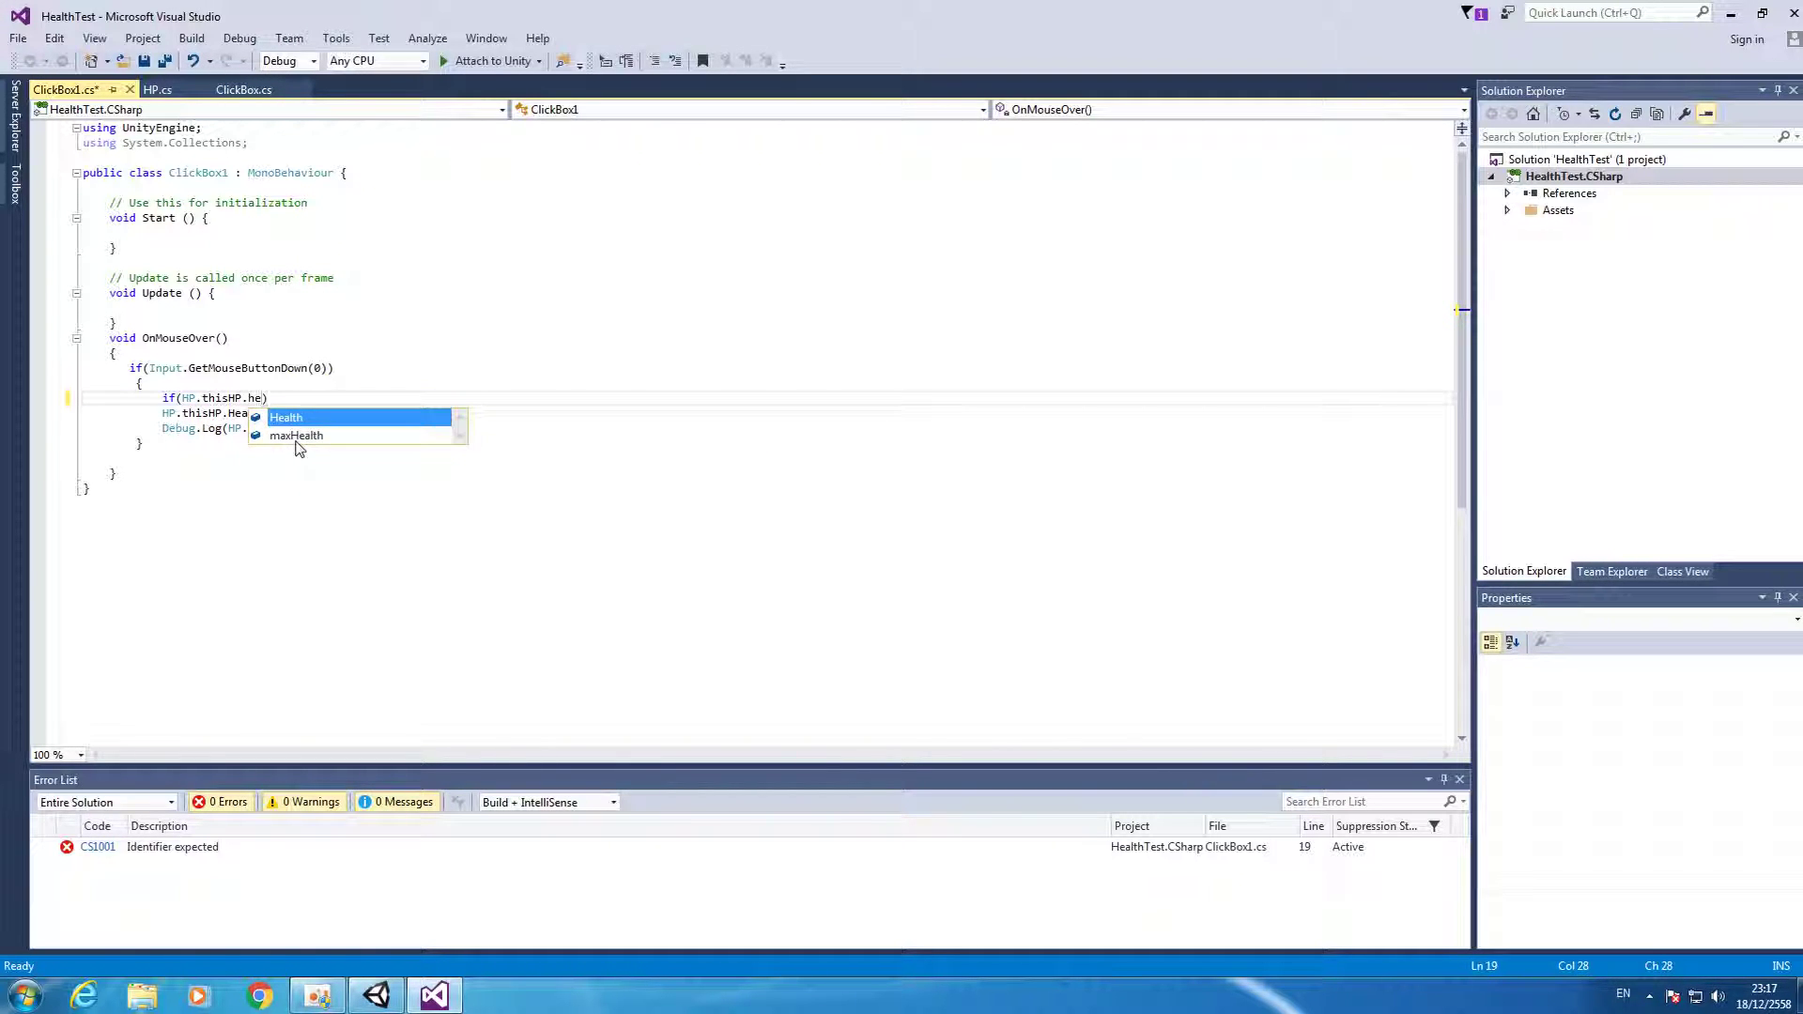
text(=)
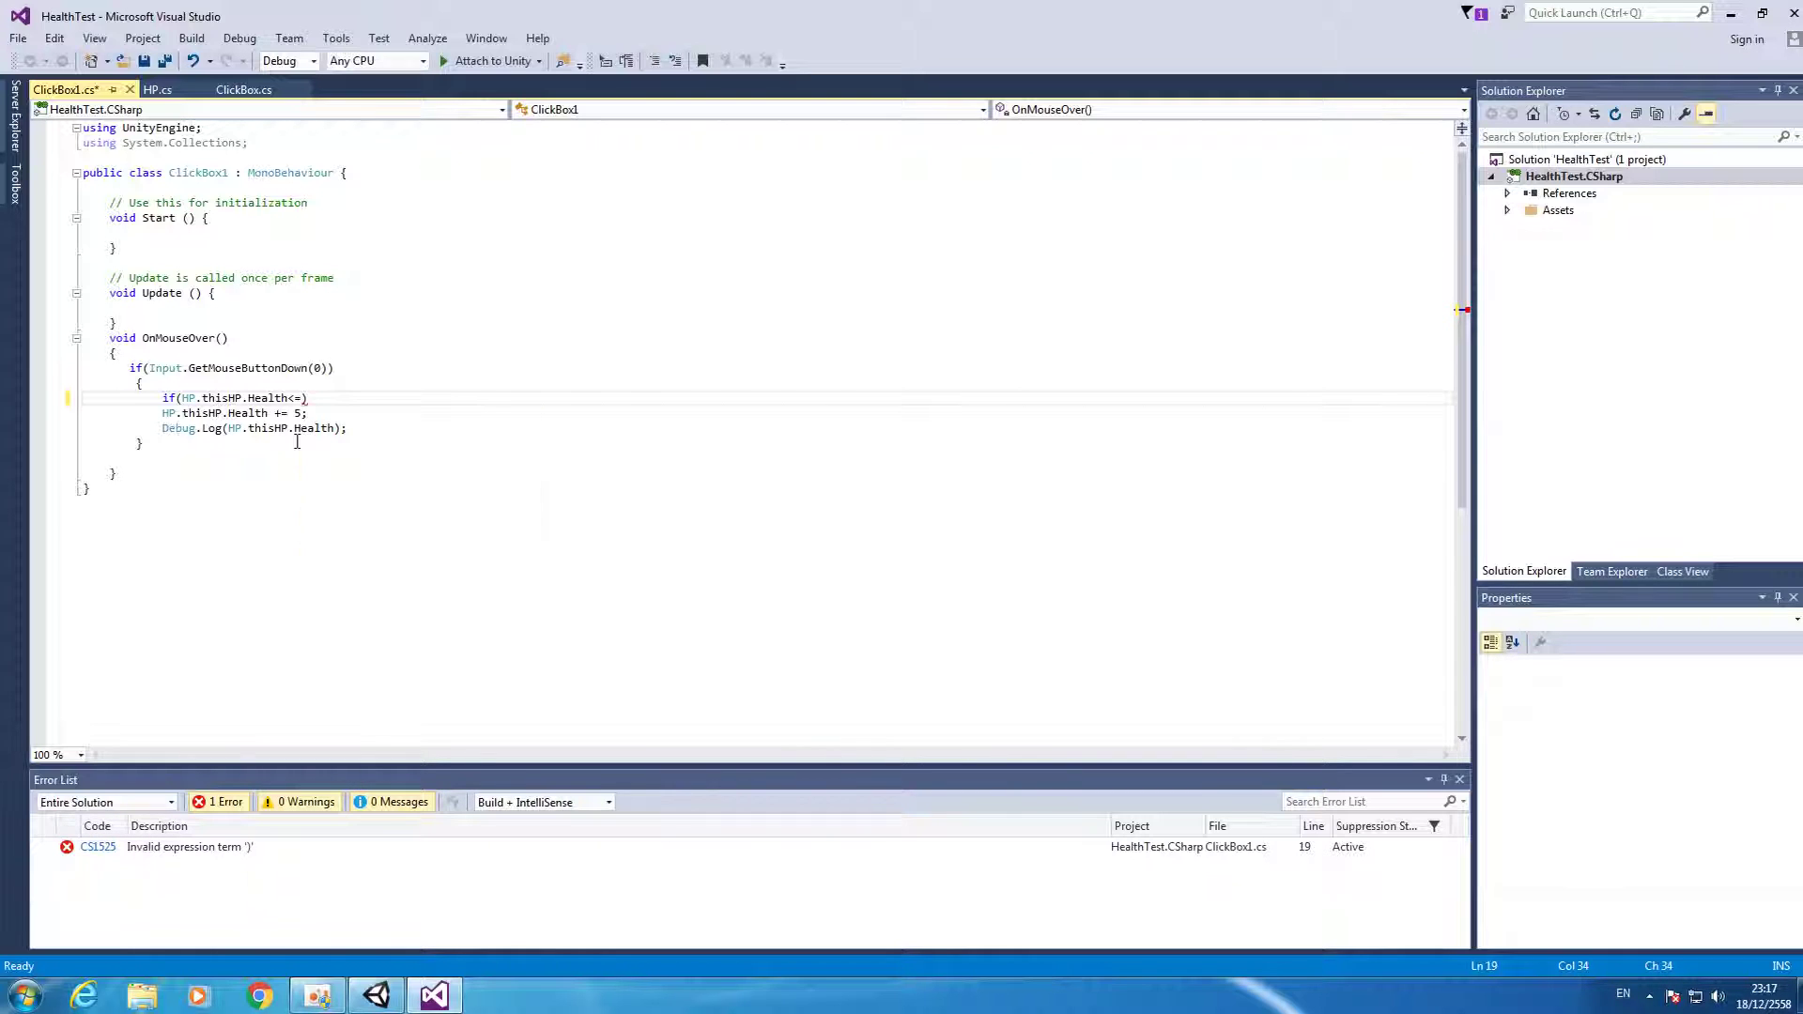
text(max)
key(BackSpace)
key(BackSpace)
key(BackSpace)
text(HP)
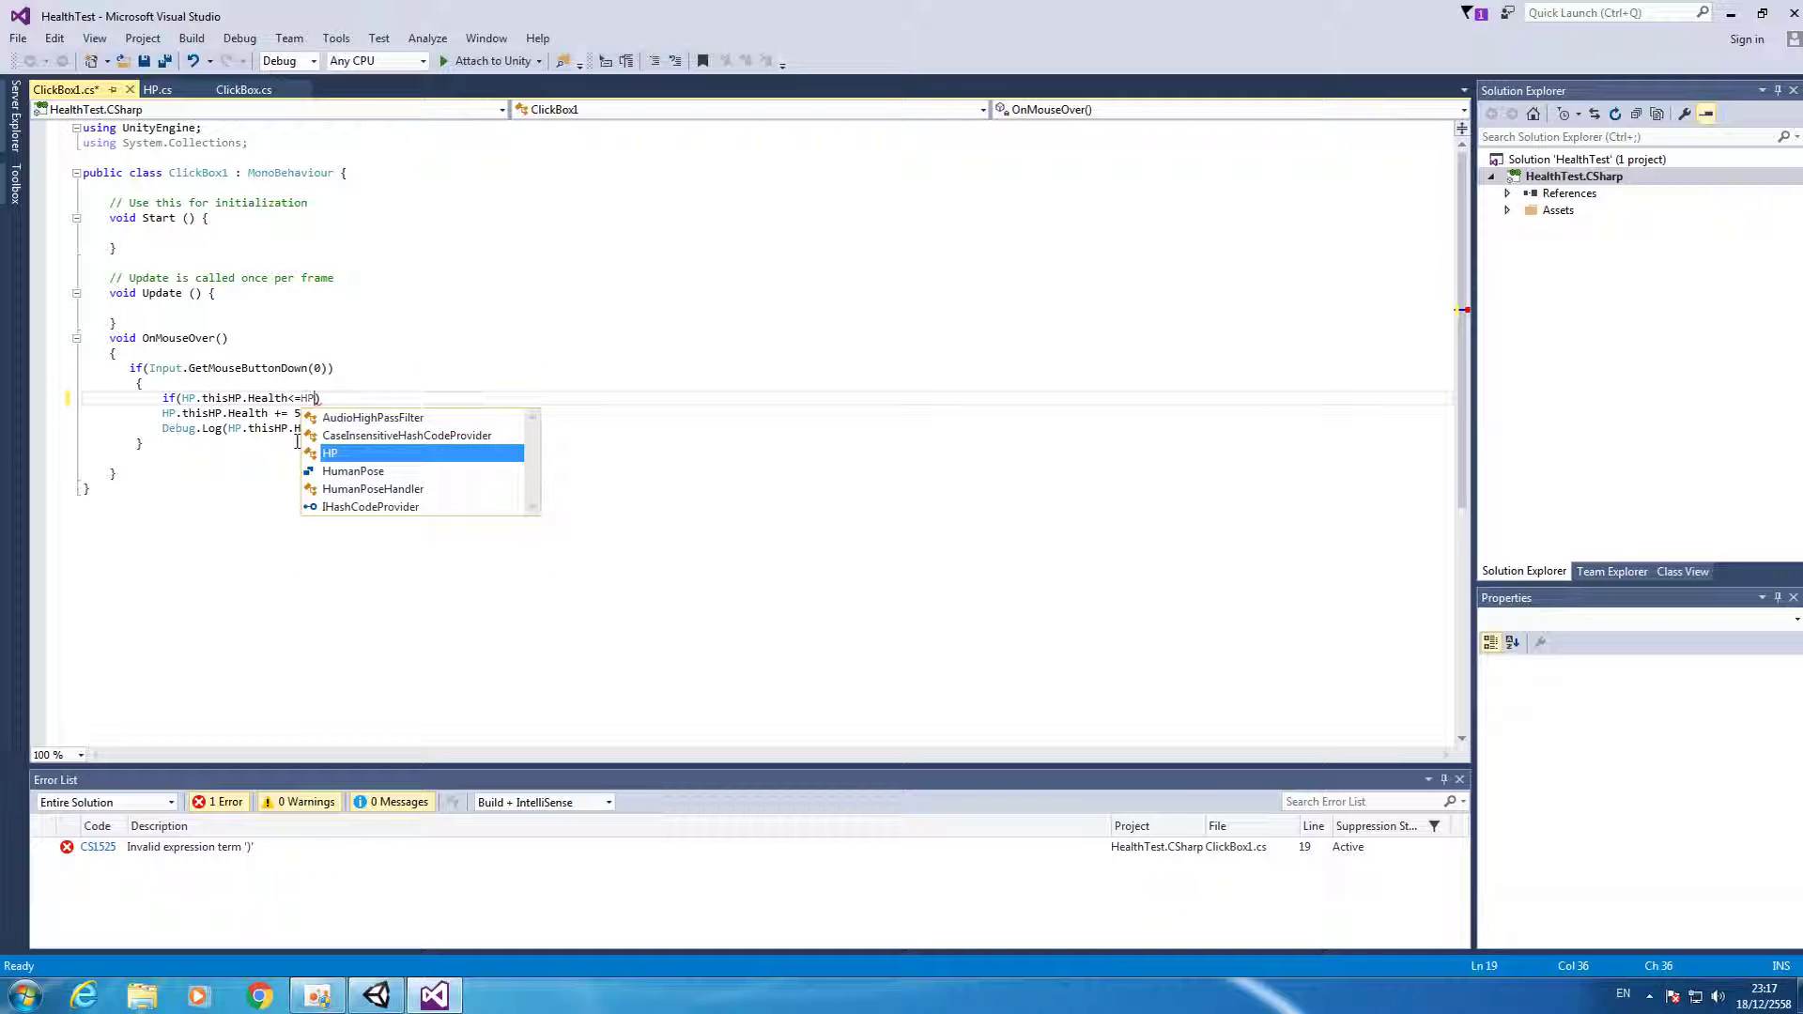
text())
key(Left)
text(.thisHP)
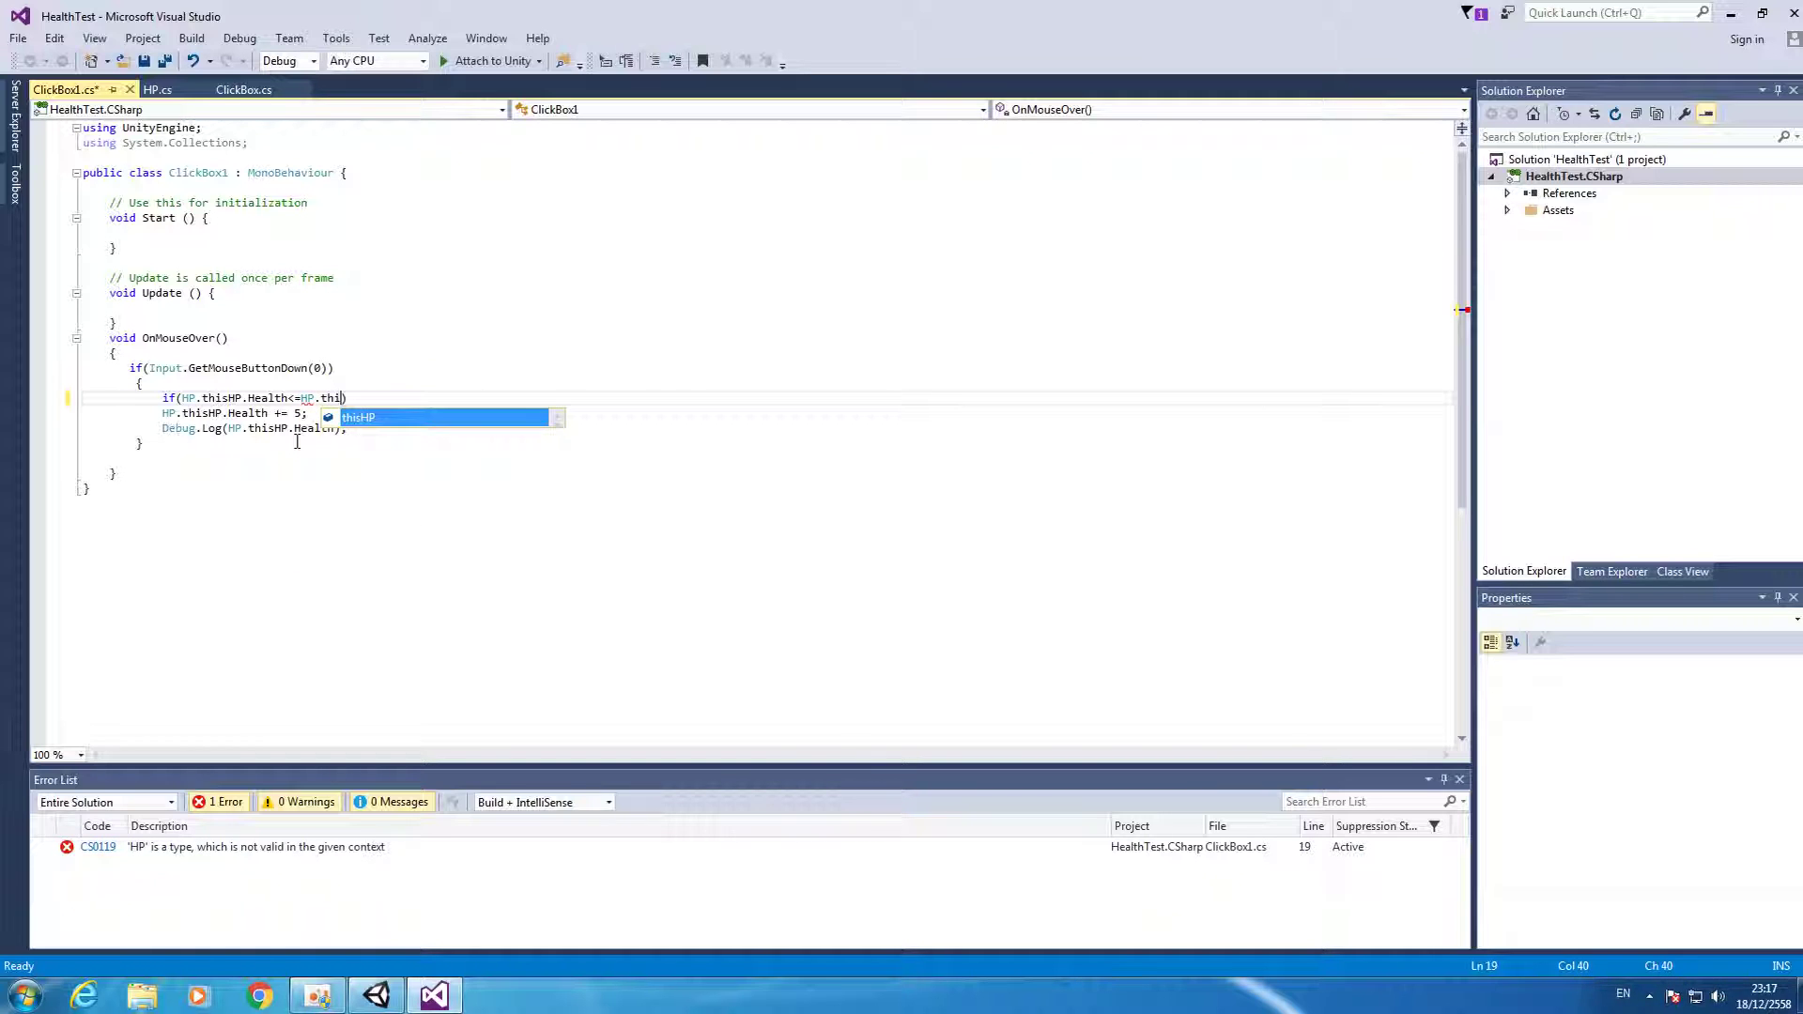
text(.max)
key(Tab)
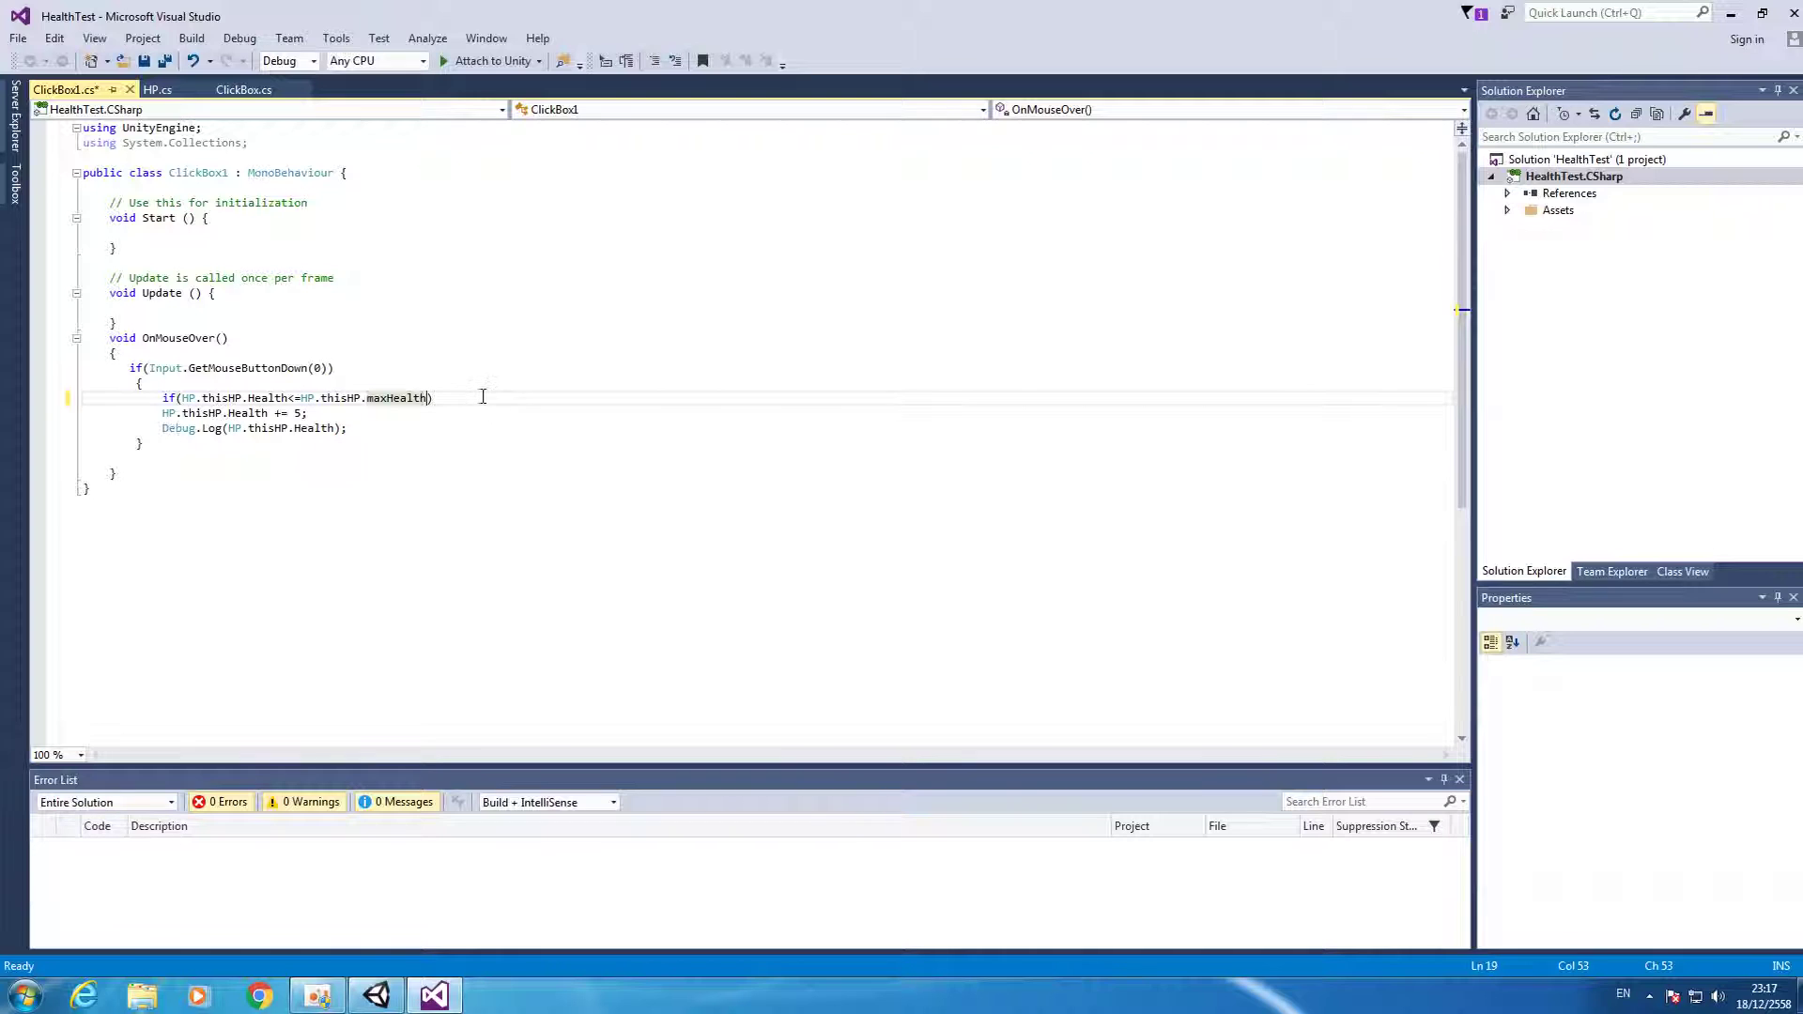
key(Return)
key(Return)
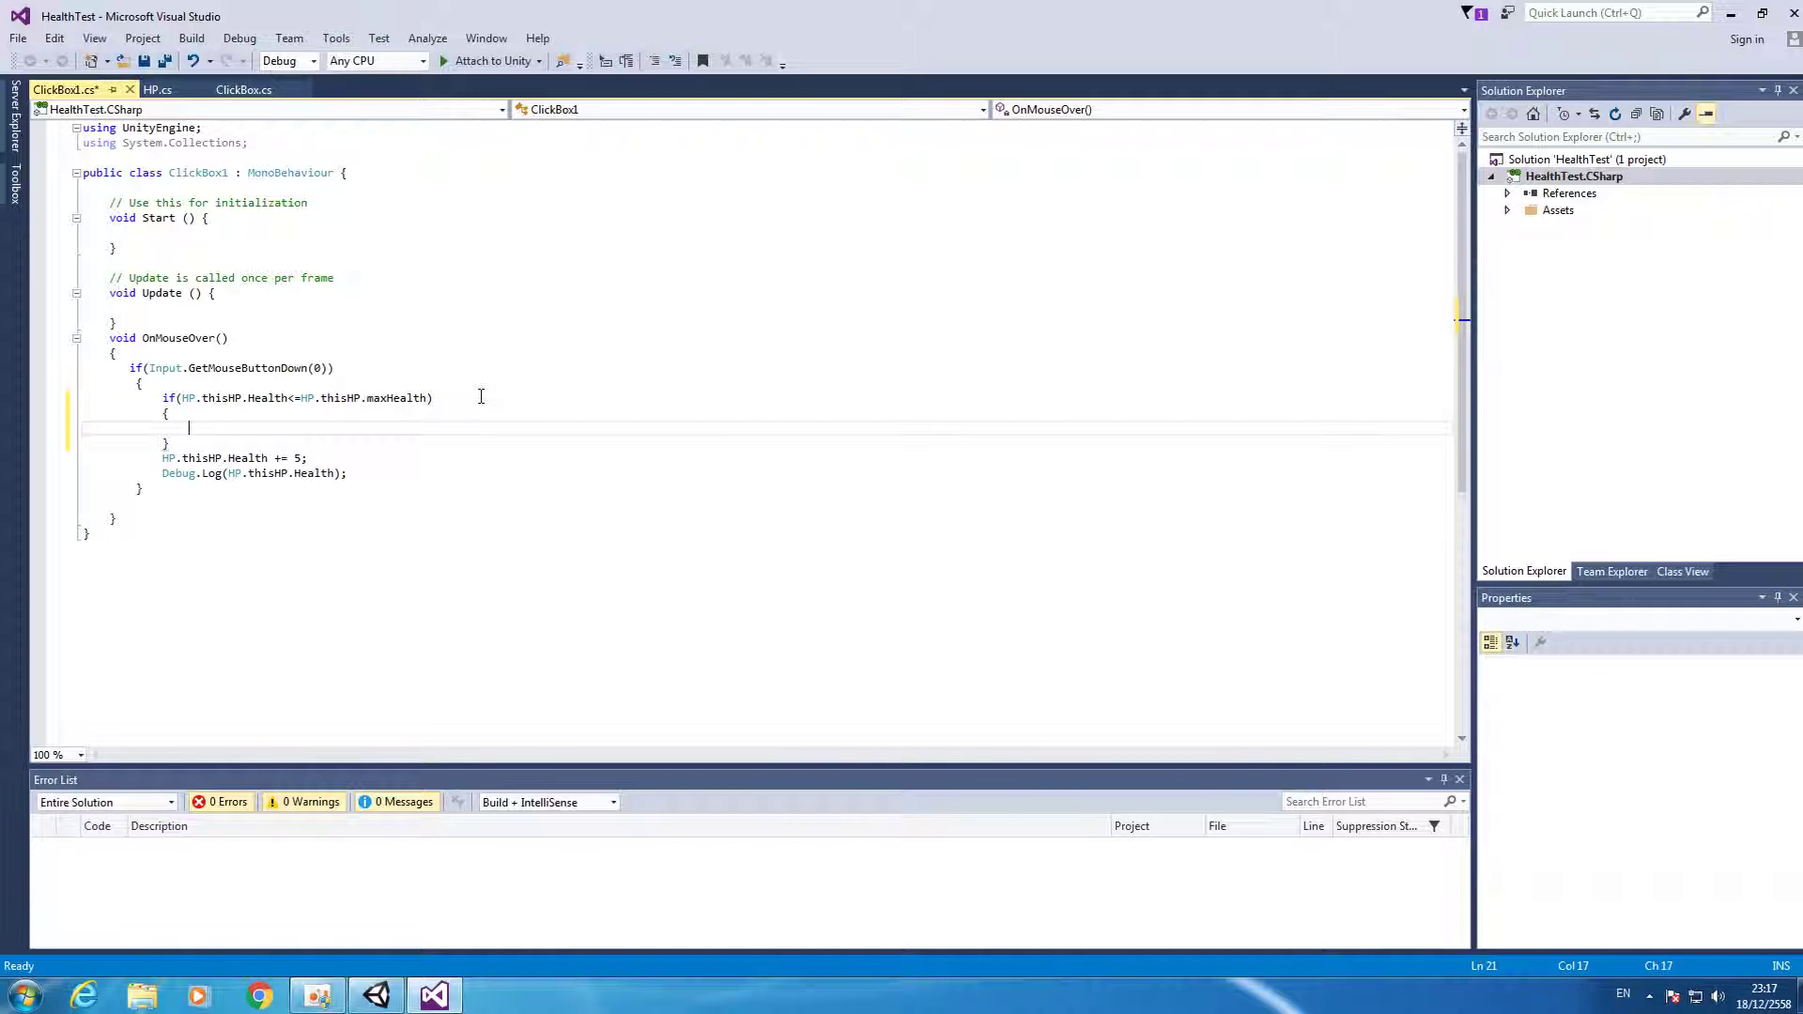
Move the +5 health and Debug.Log lines inside the if block and save.
drag(162, 458, 360, 471)
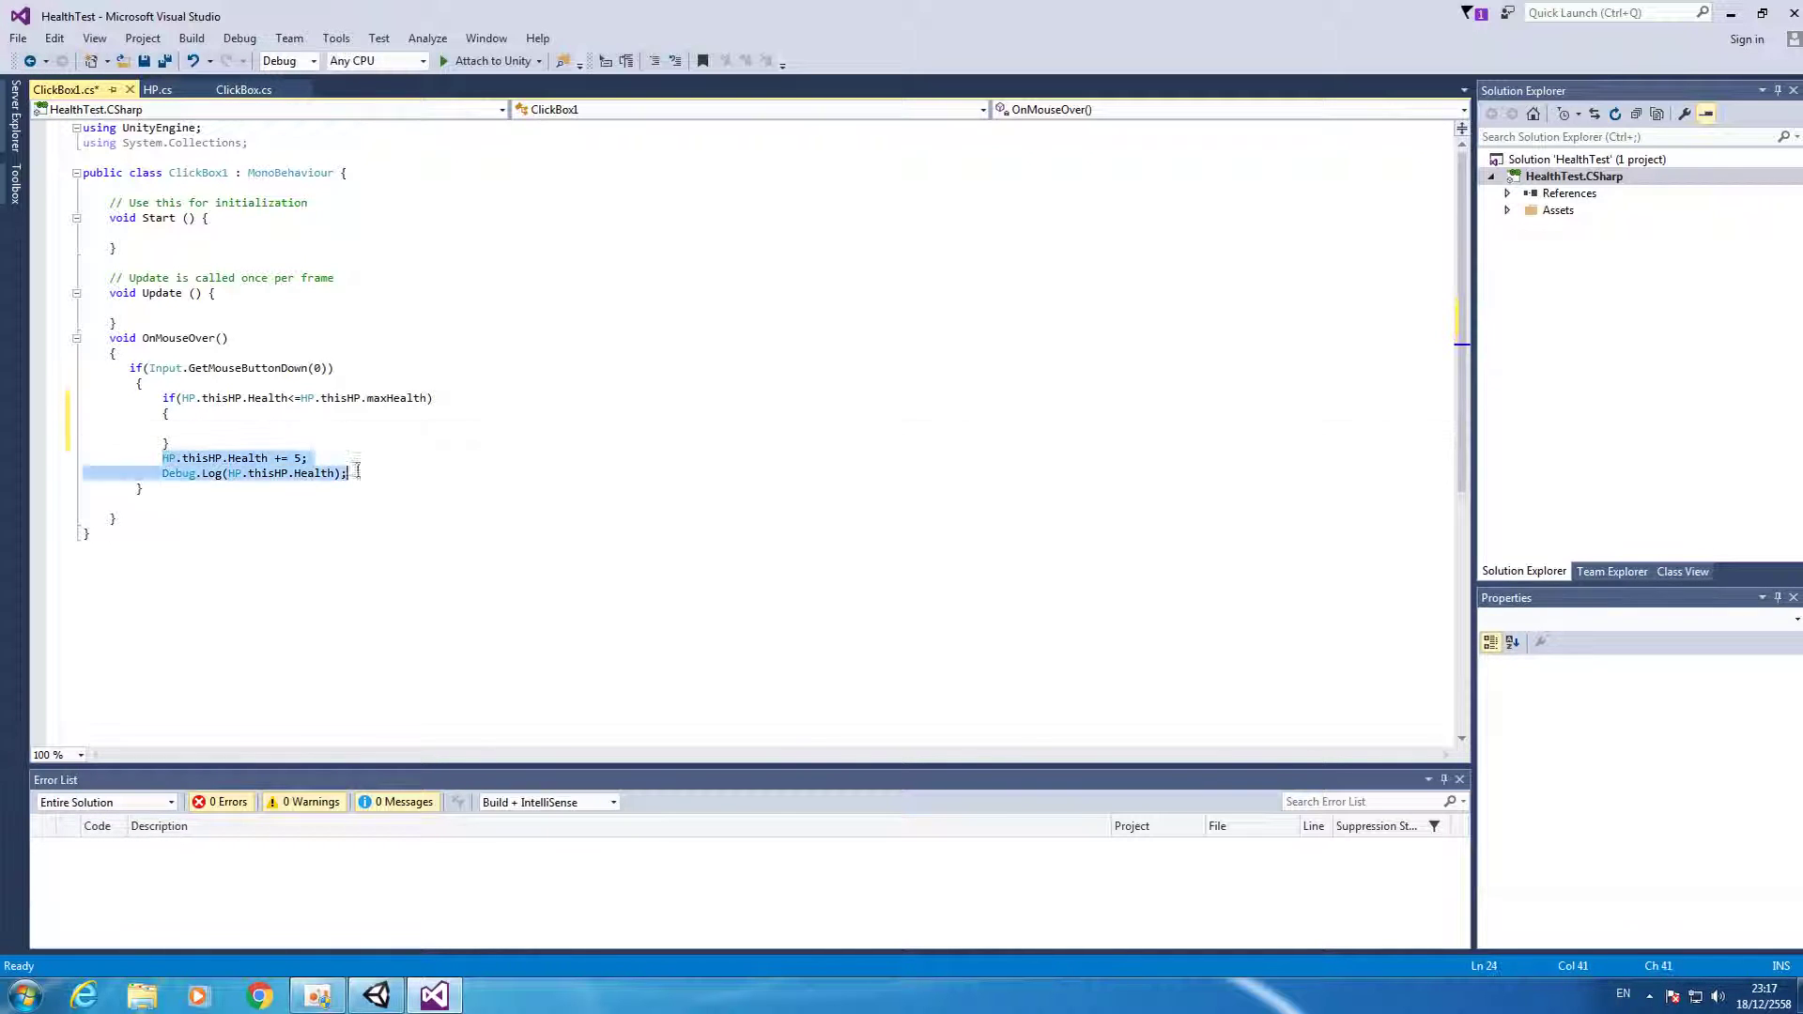
key(ctrl+x)
click(195, 429)
key(ctrl+v)
key(ctrl+s)
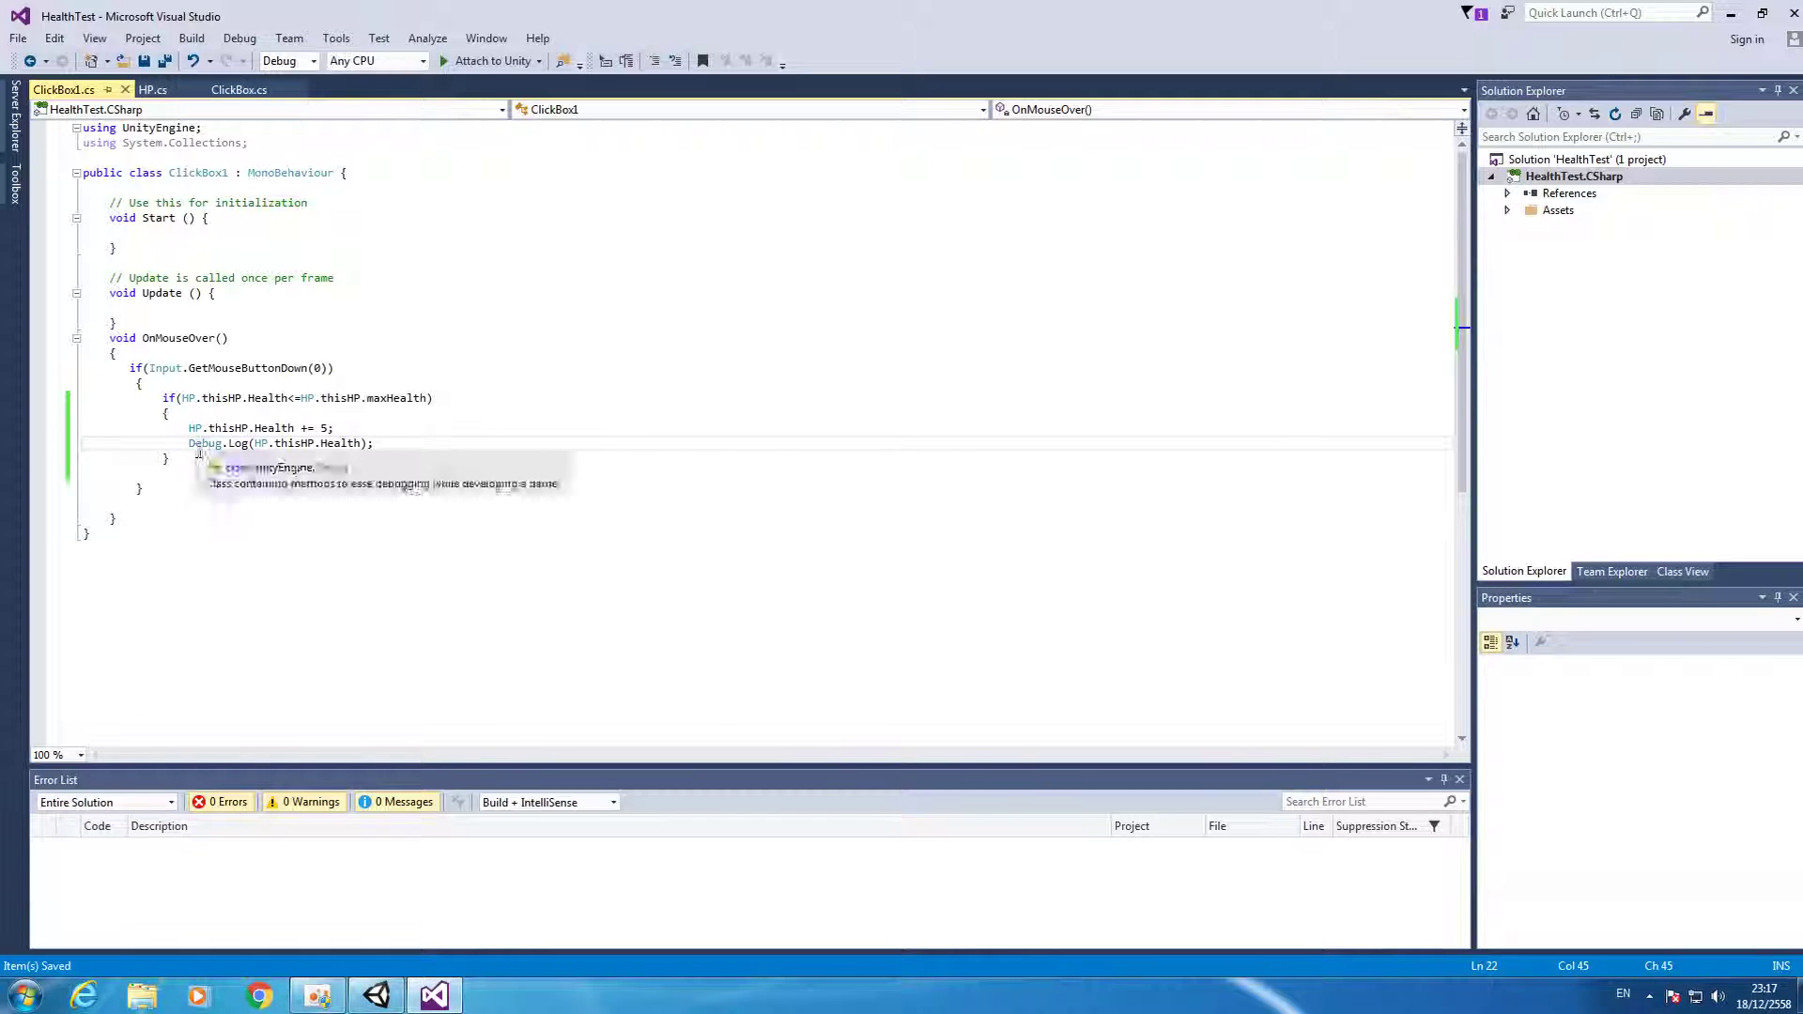
Tidy the line after the block, save again, and select the whole maxHealth if block.
click(210, 458)
key(Return)
key(ctrl+space)
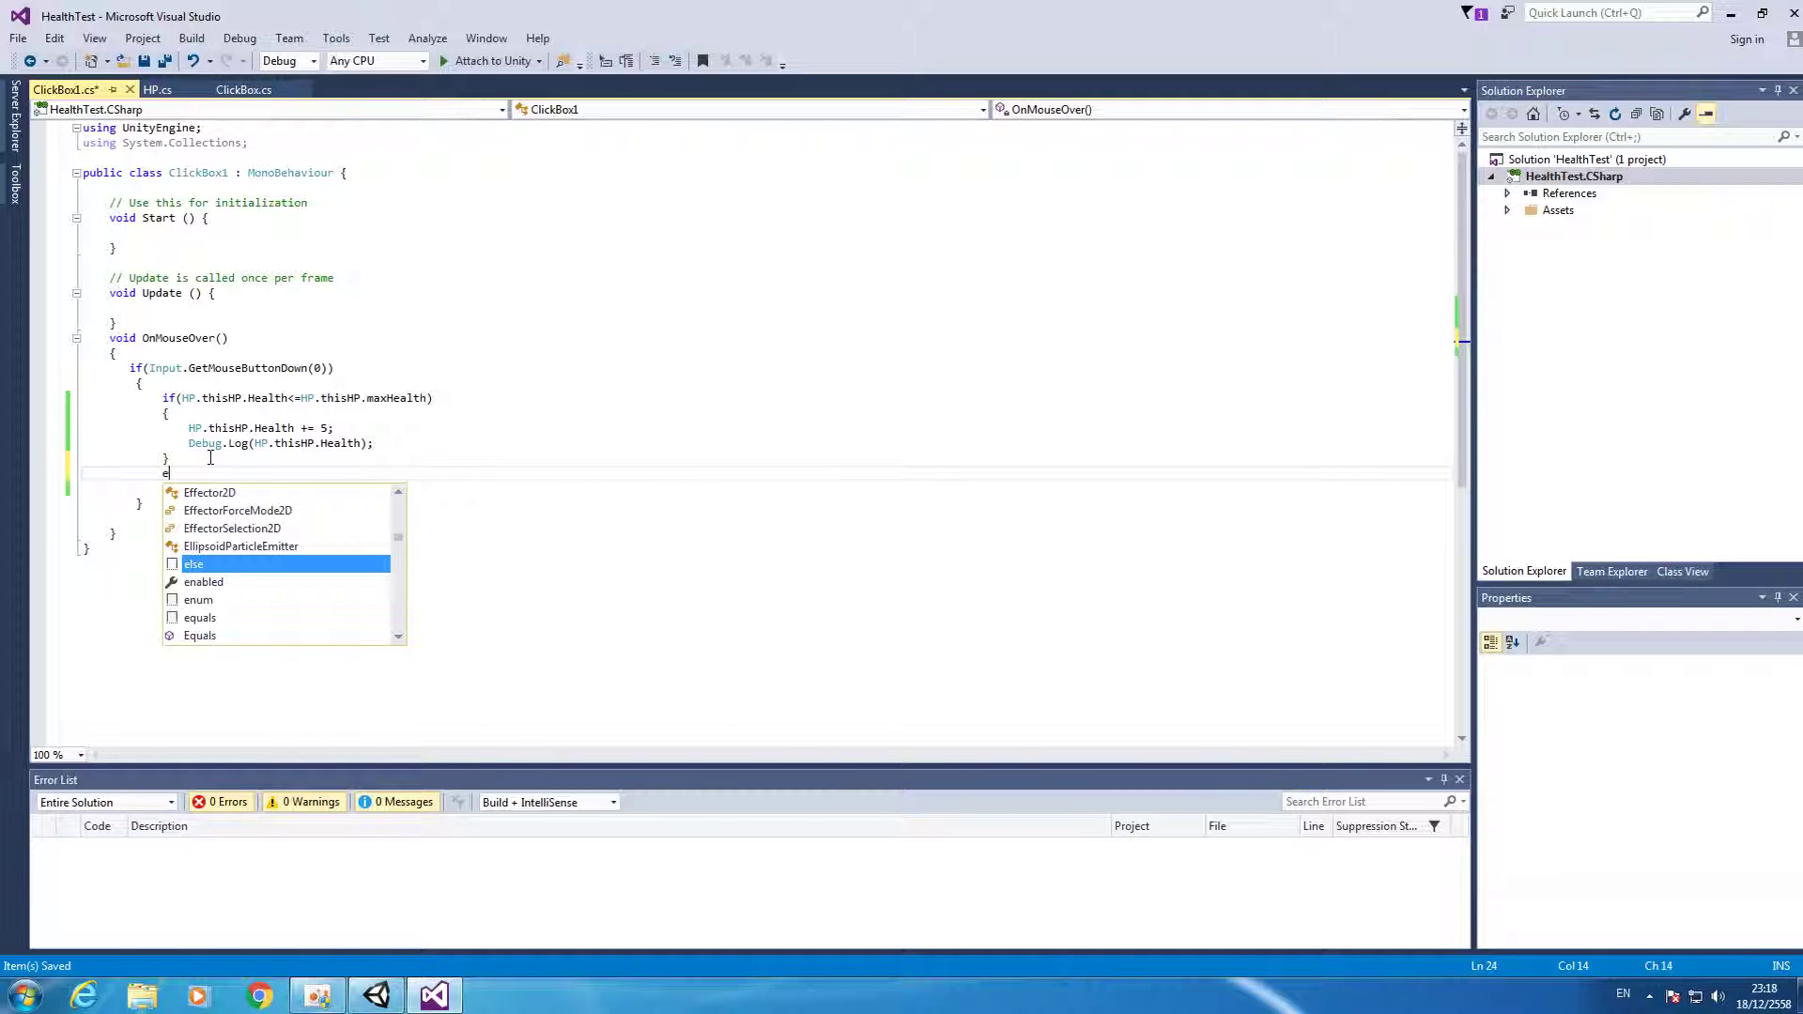
key(Escape)
key(ctrl+s)
key(Down)
key(Down)
key(Down)
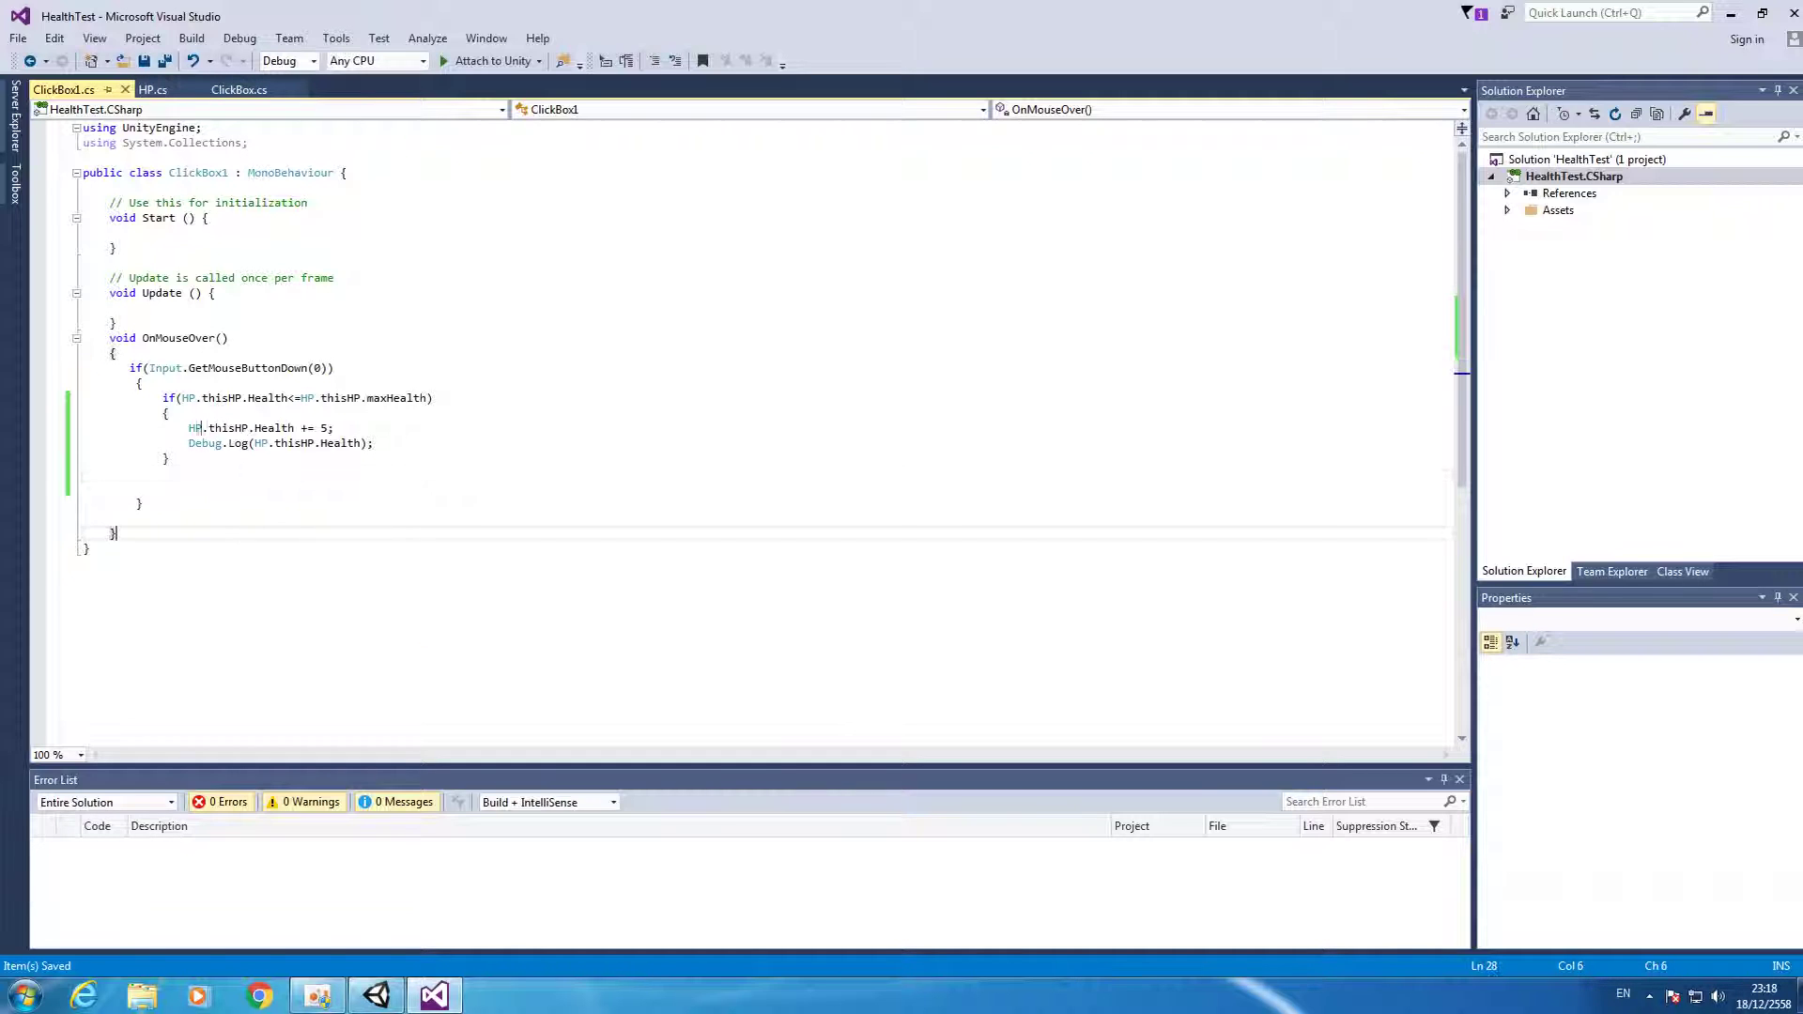
drag(162, 397, 197, 456)
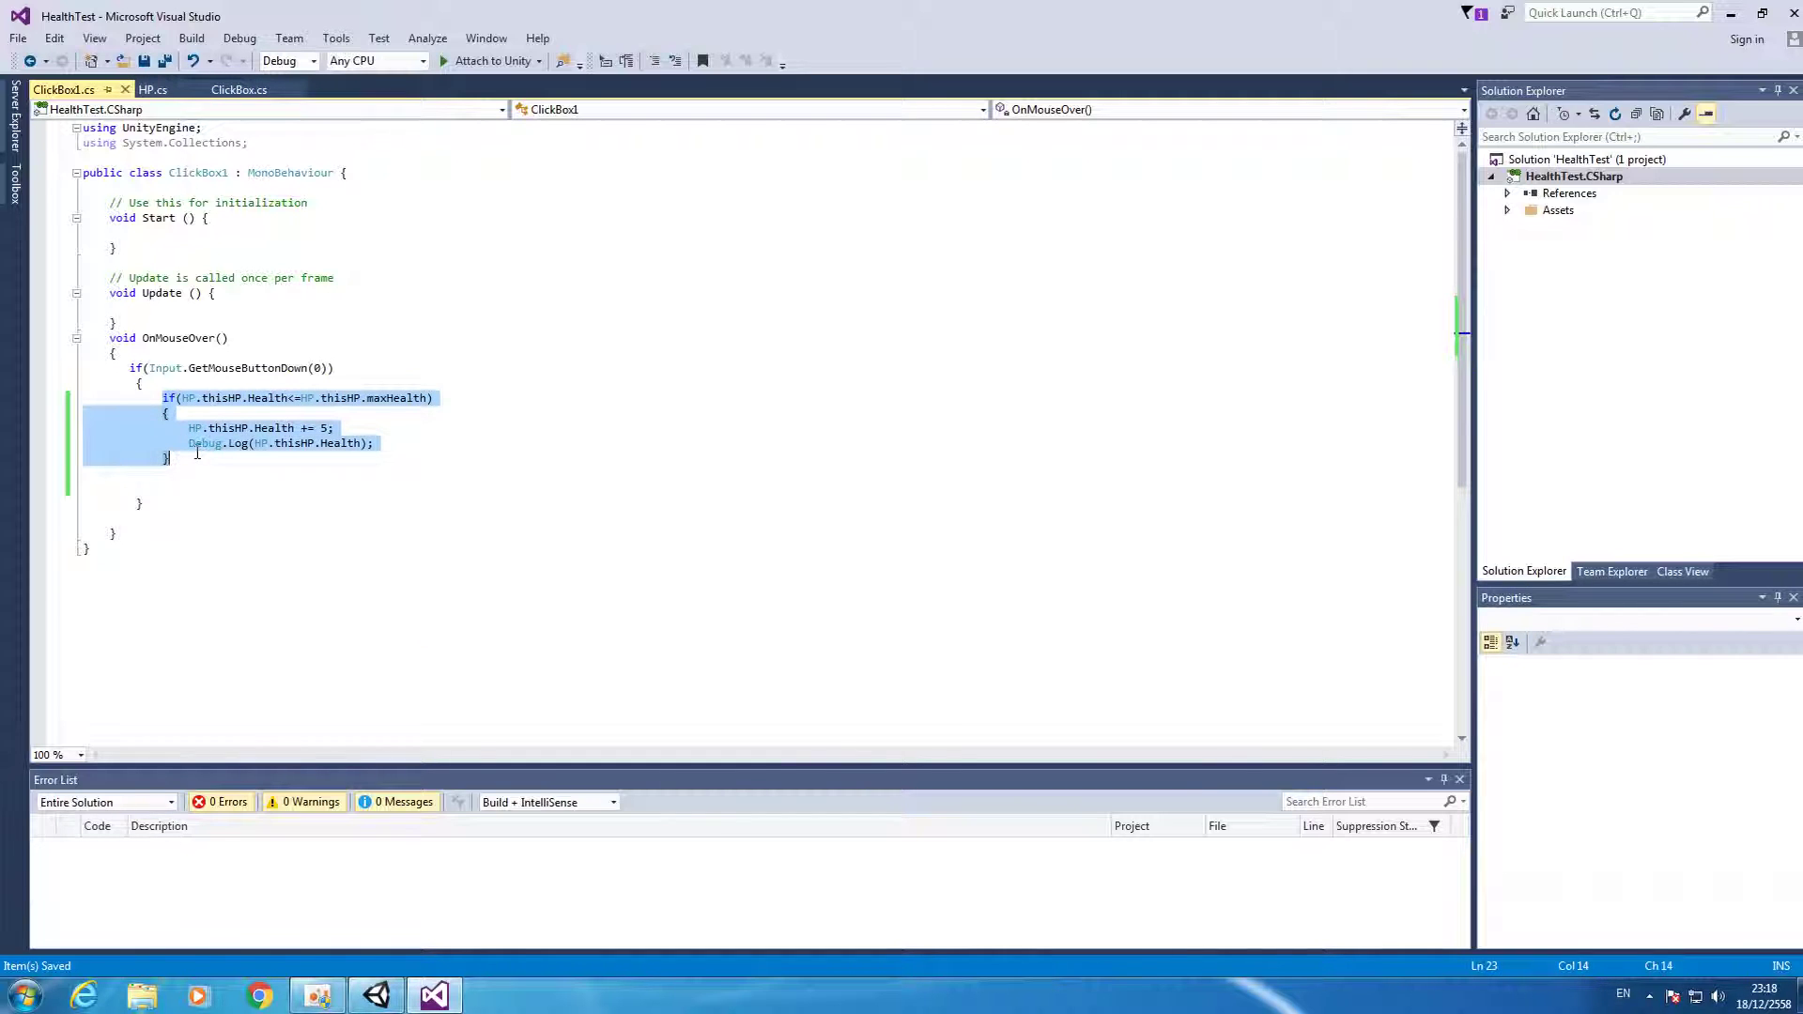
In ClickBox.cs, paste the copied if block over the old one and change += to -=.
click(239, 89)
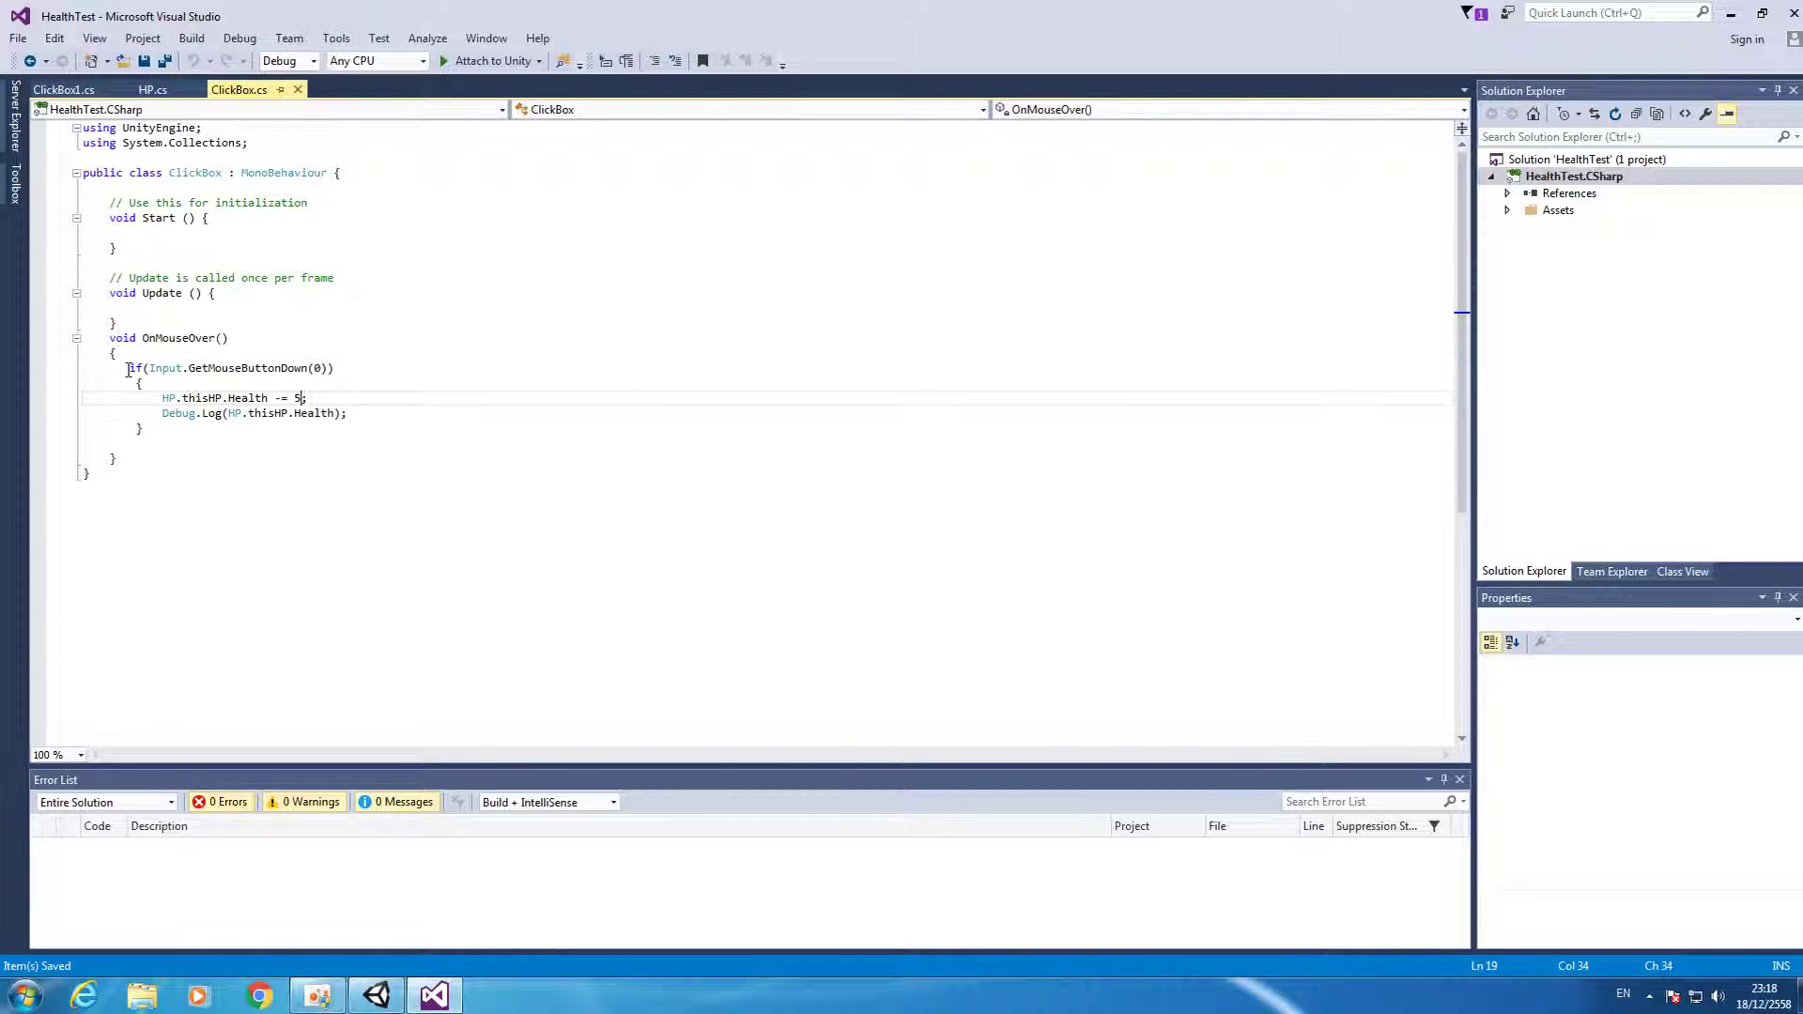
drag(129, 367, 177, 432)
key(ctrl+v)
click(370, 400)
key(BackSpace)
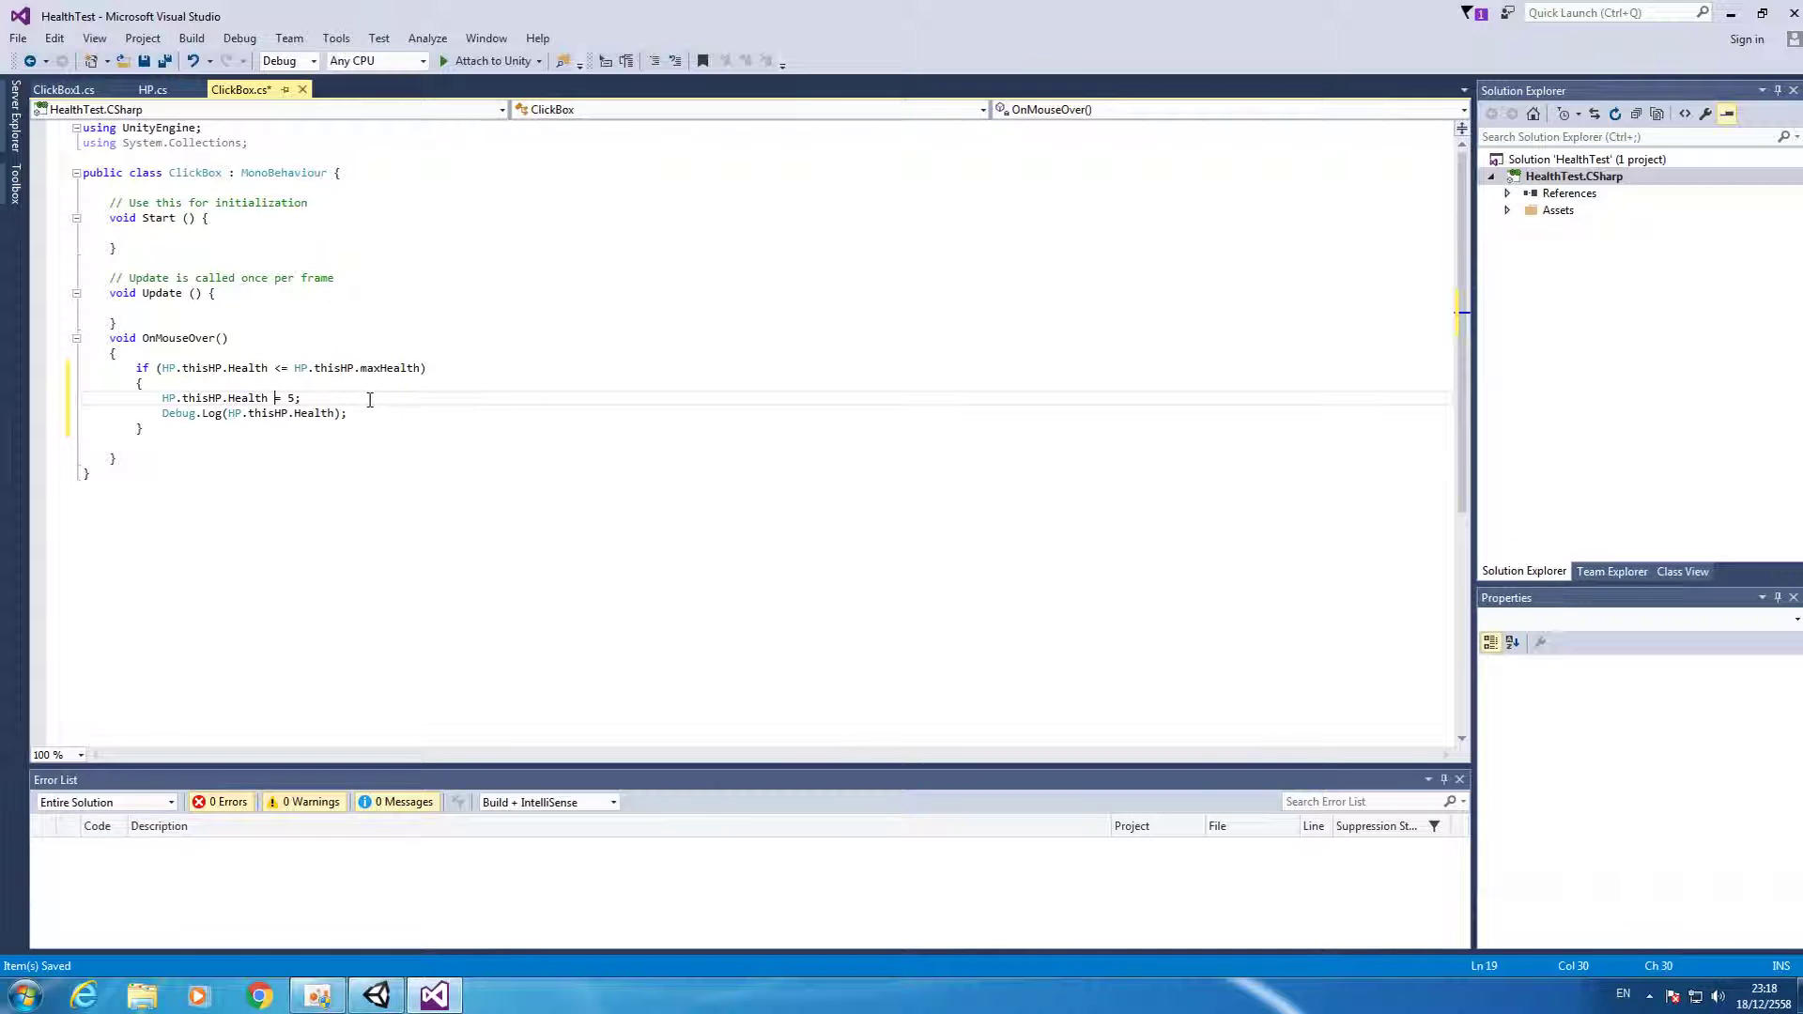
text(-)
Replace the maxHealth comparison with >=0, save ClickBox.cs, and return to Unity.
click(287, 368)
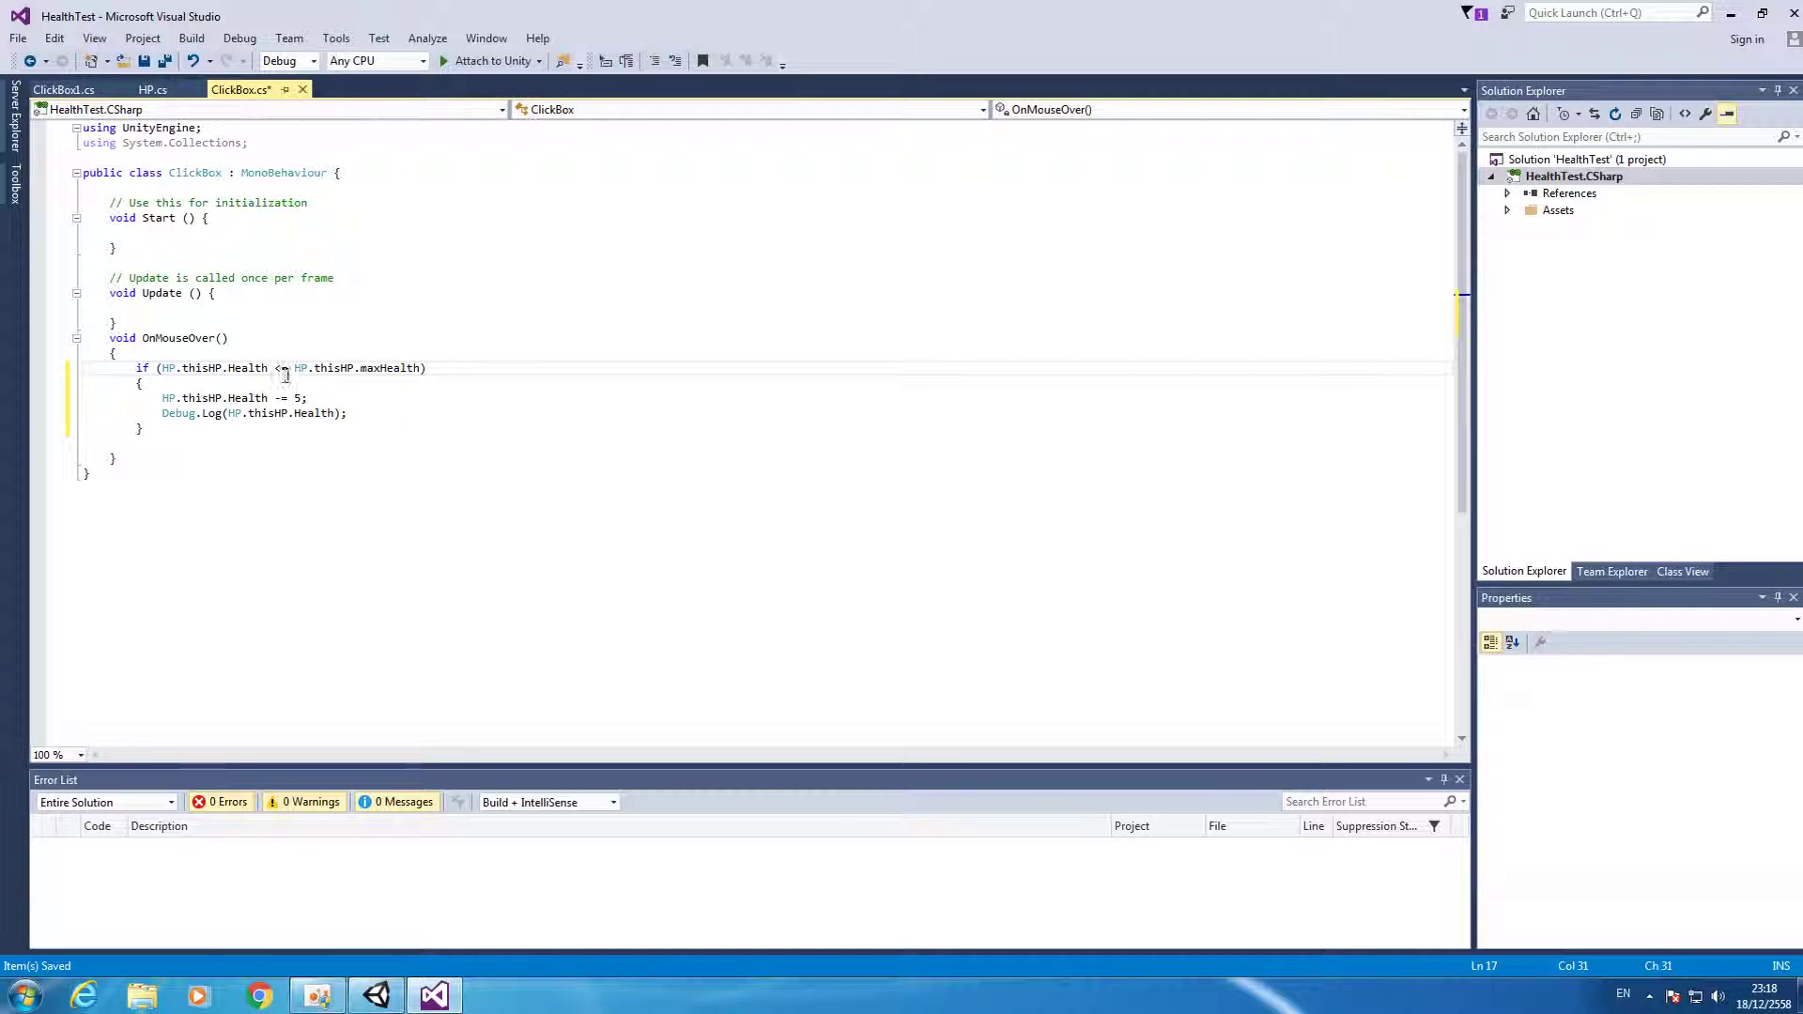
drag(274, 368, 422, 367)
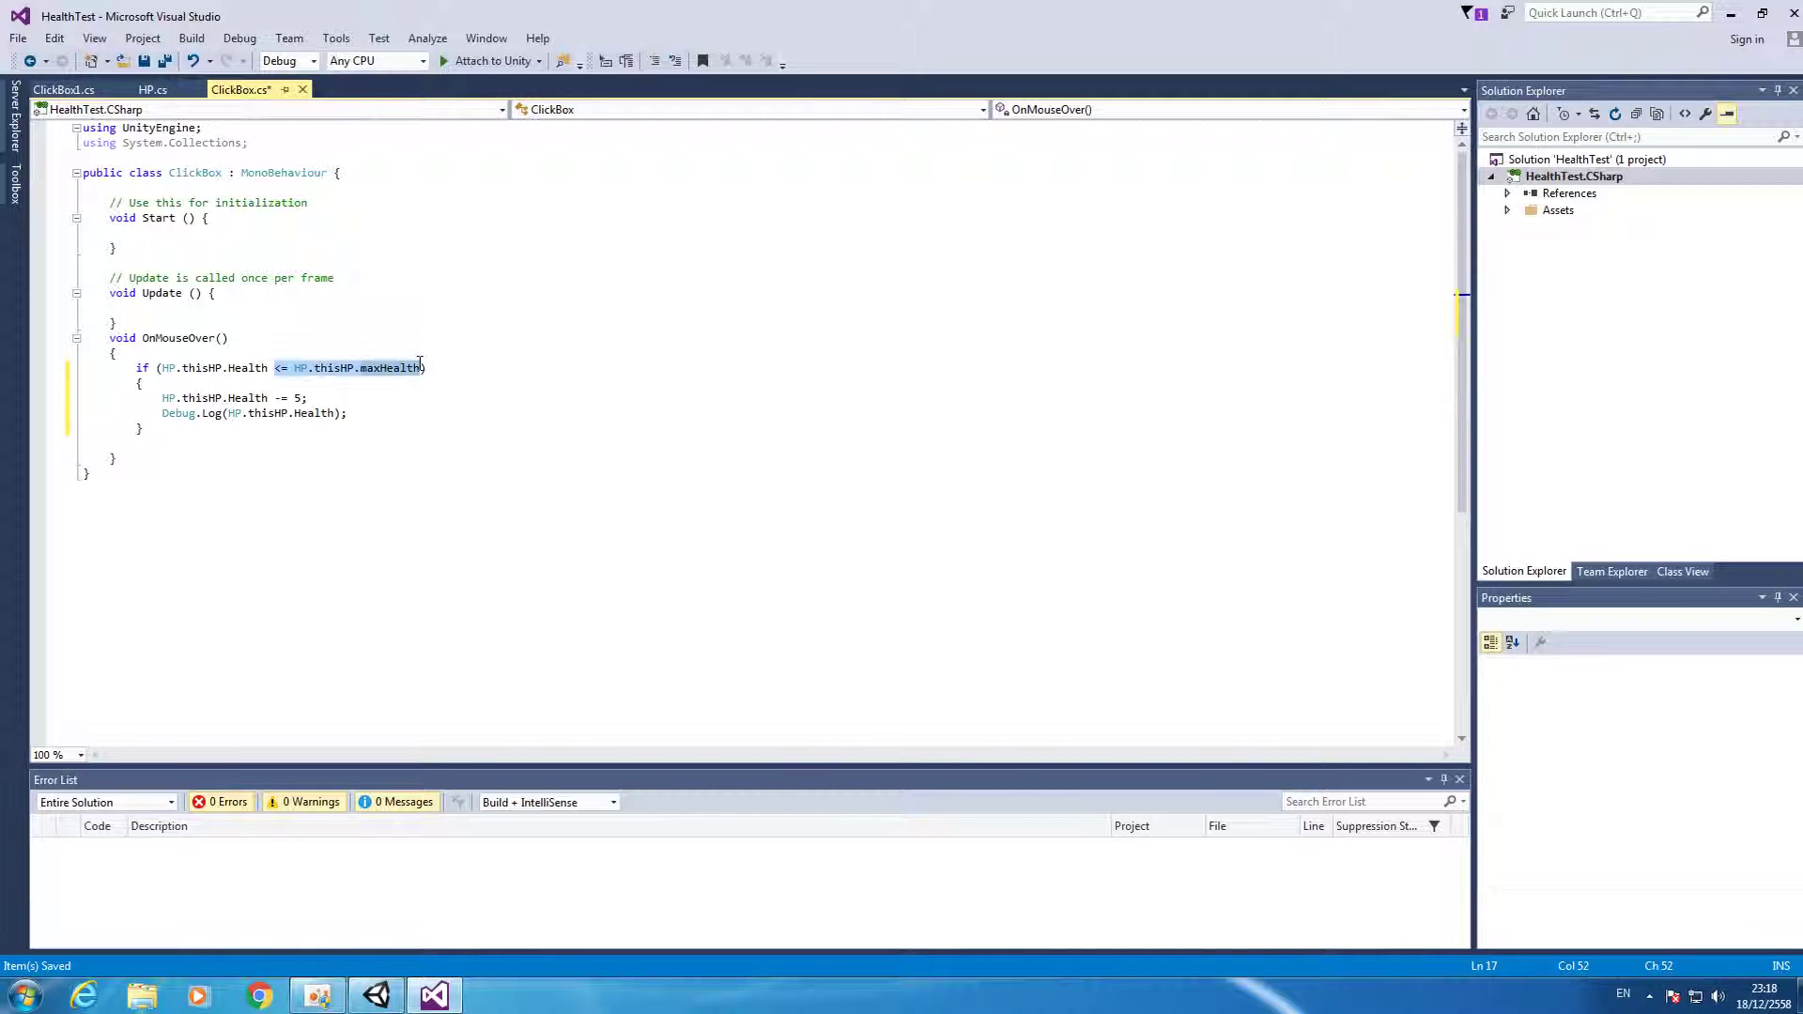
key(BackSpace)
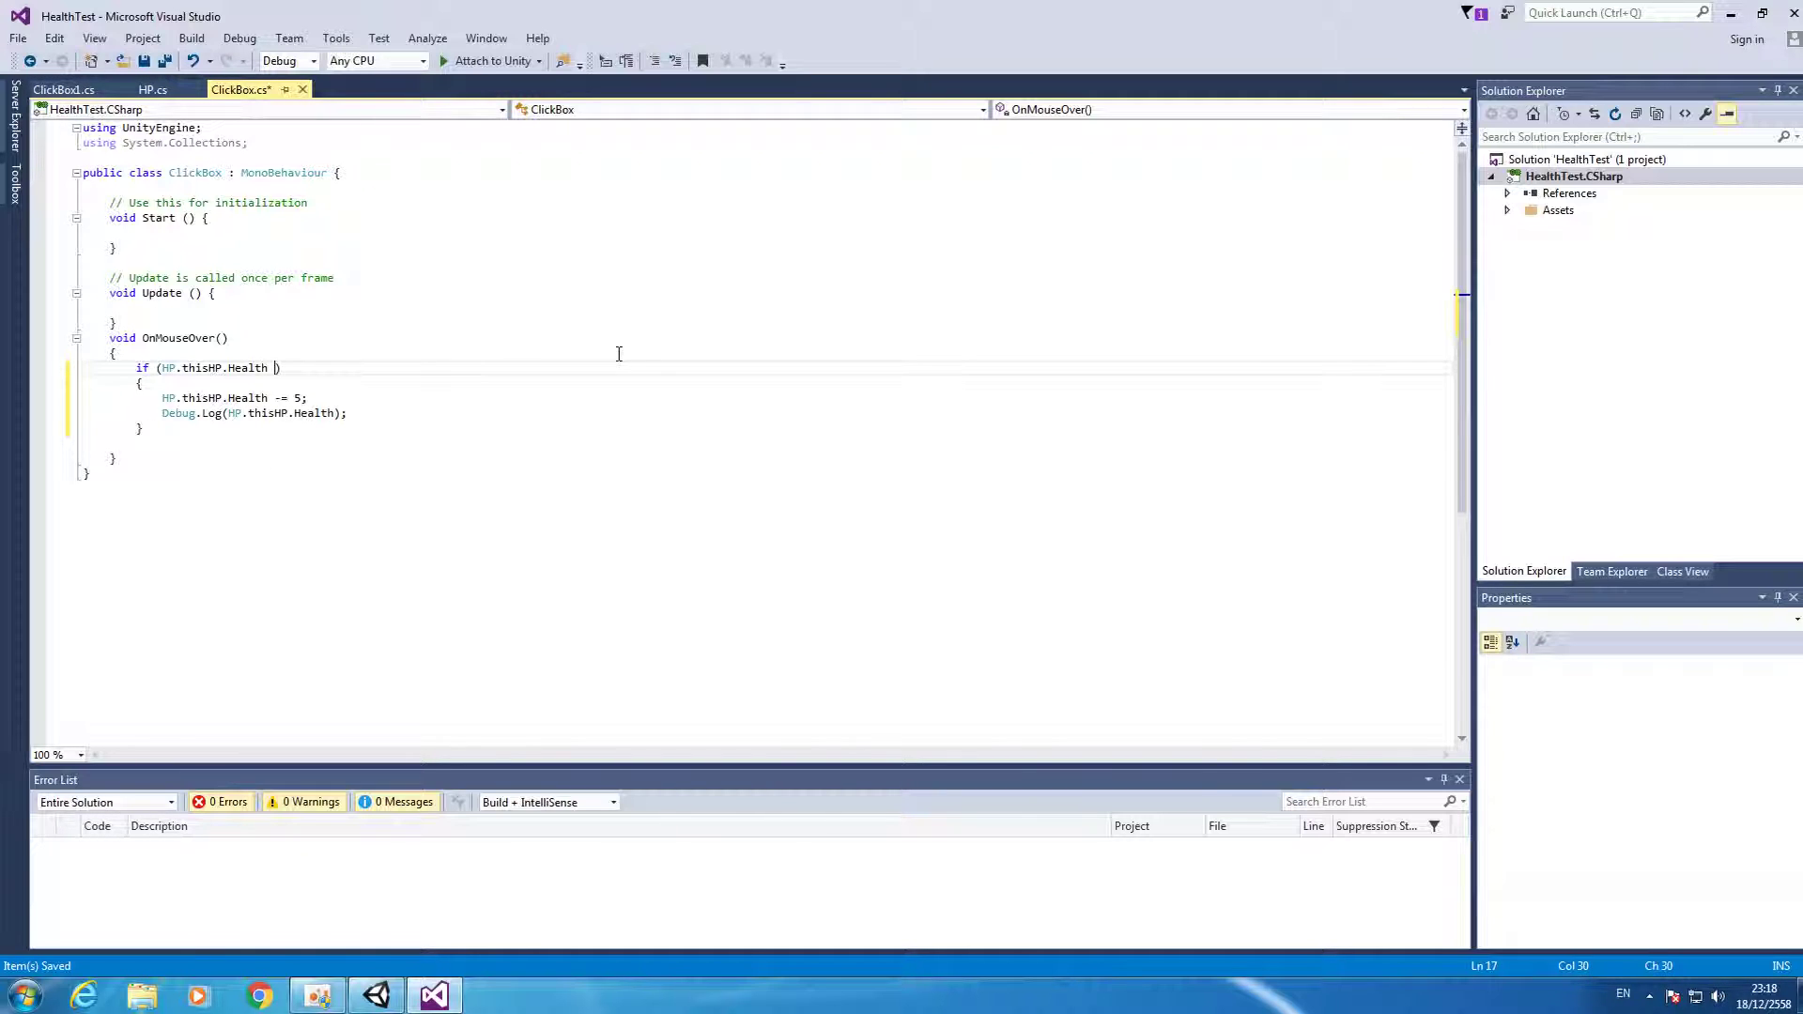
text(>=0)
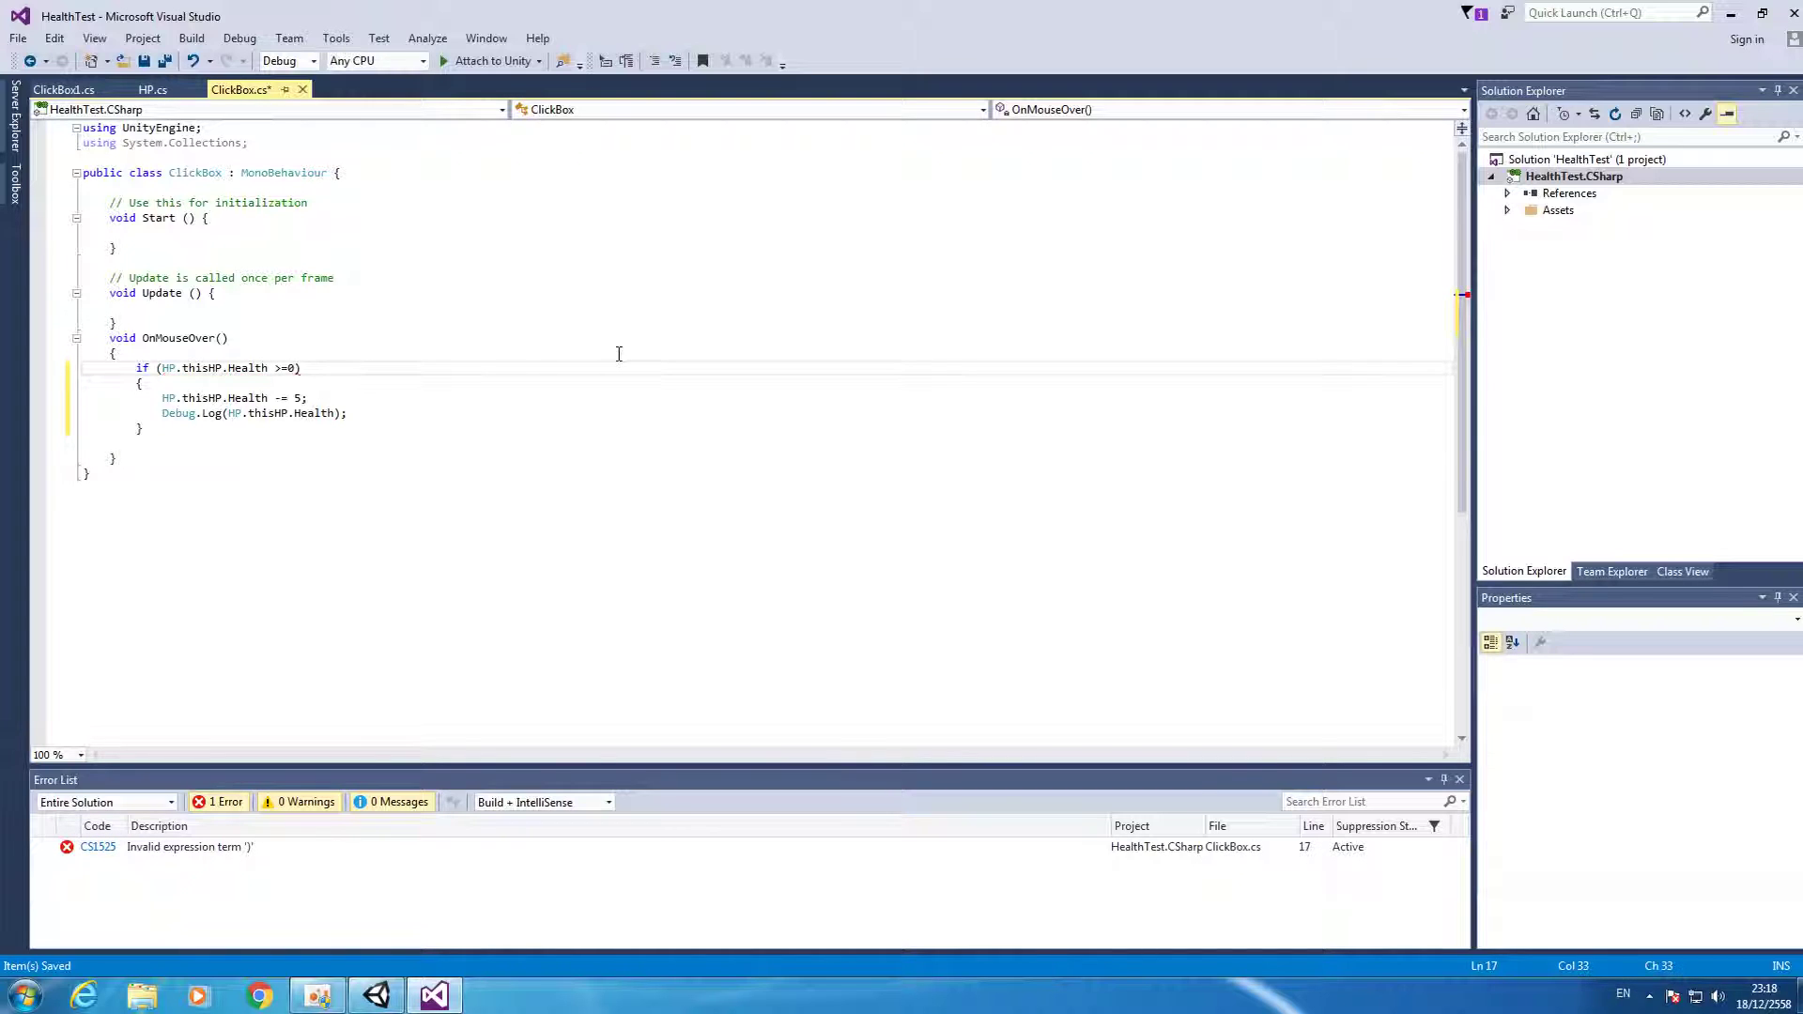
key(ctrl+s)
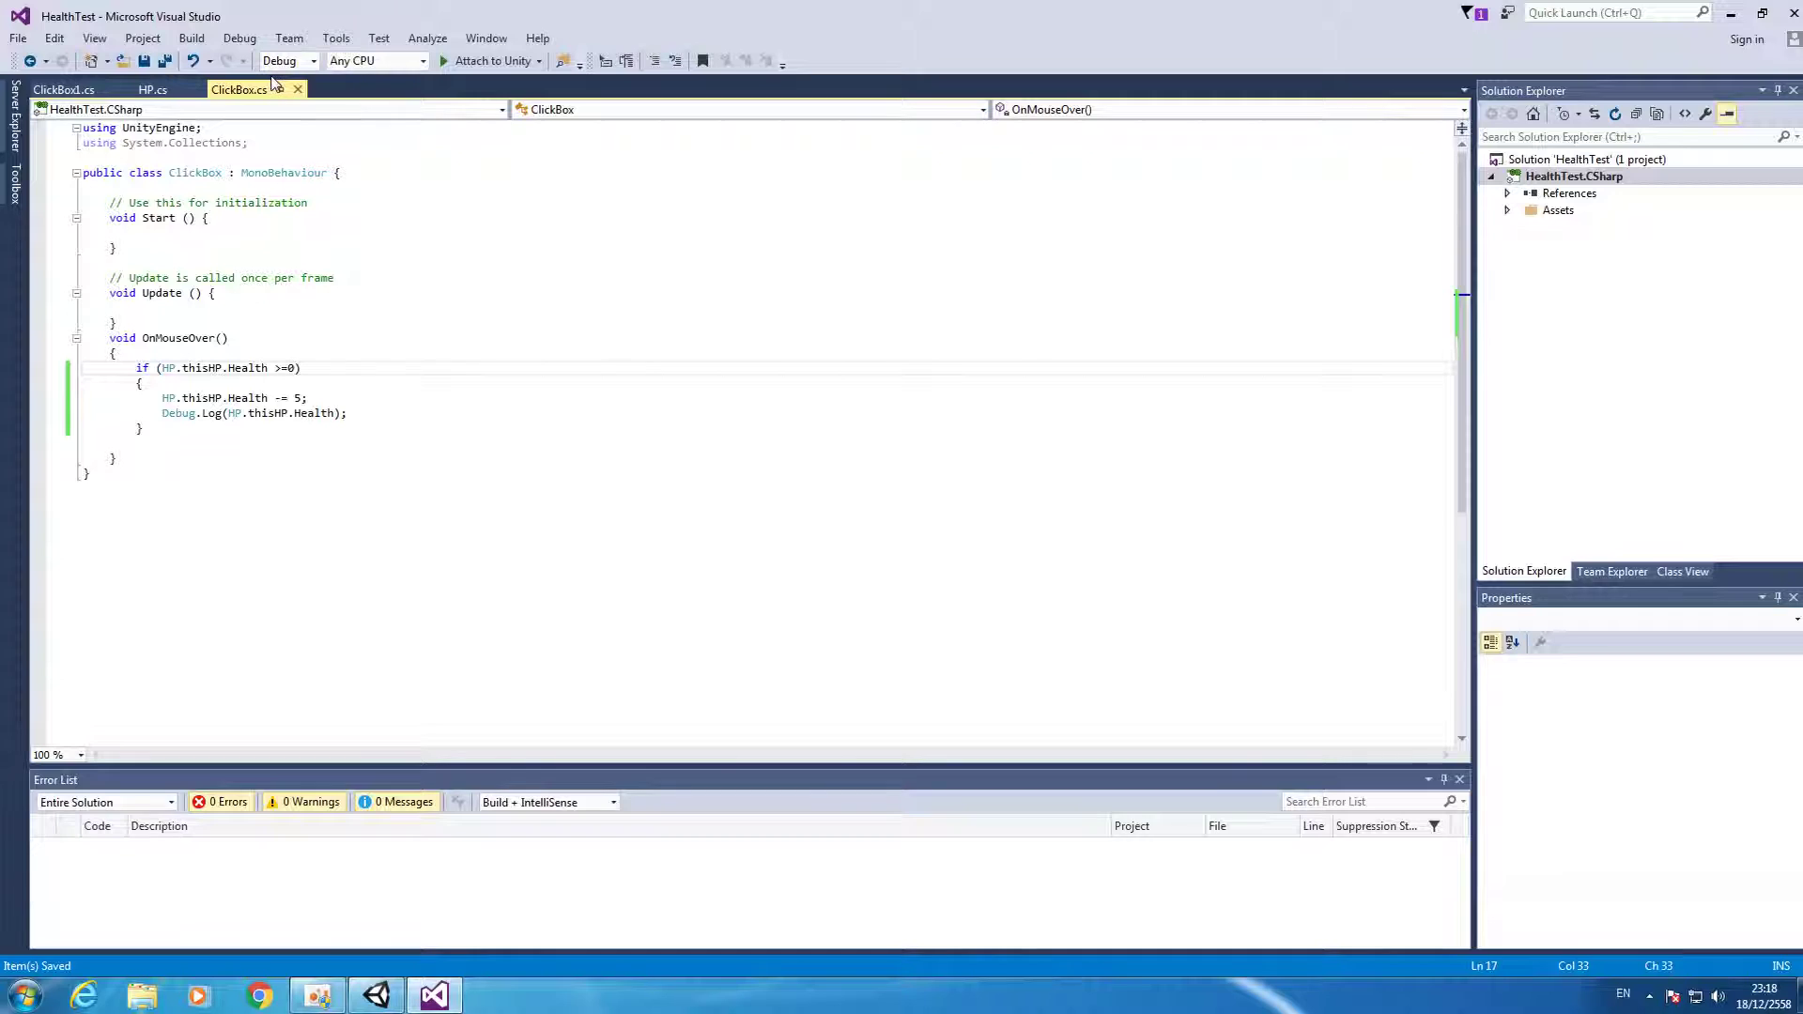
key(alt+Tab)
Run a quick Play-mode test of the scripts, stop it, and return to the code editor.
click(871, 53)
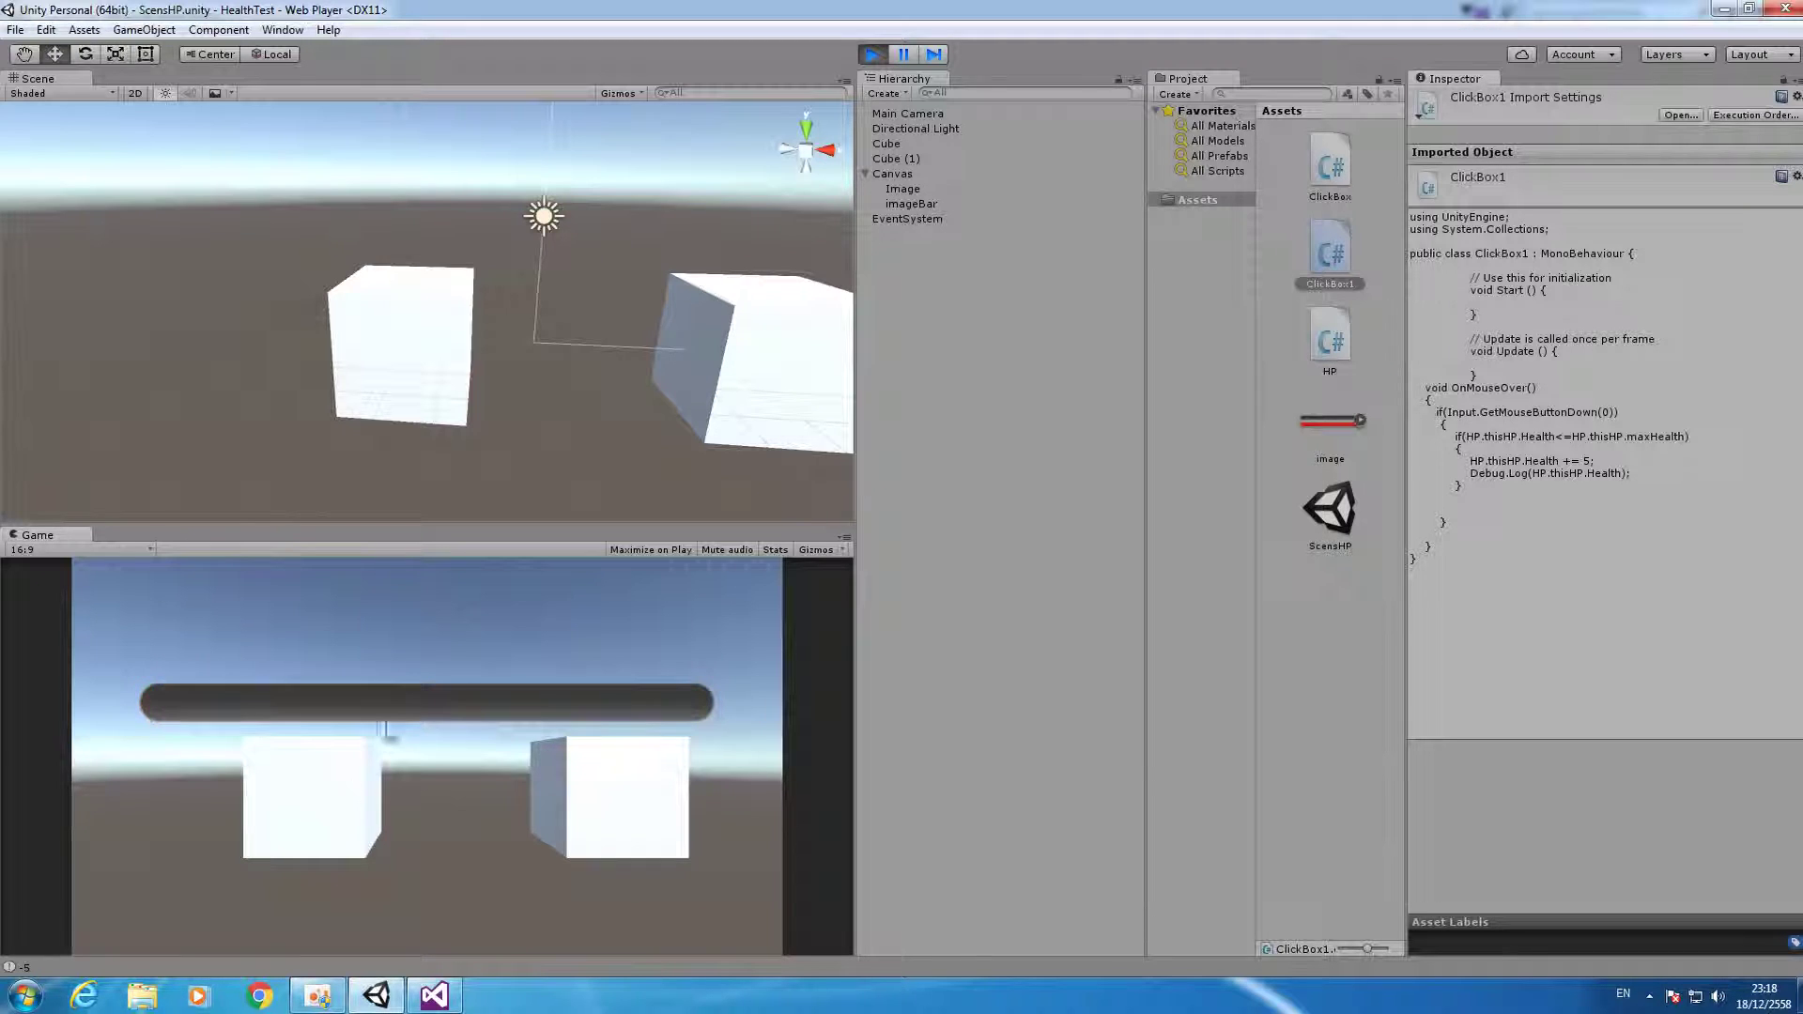
click(872, 54)
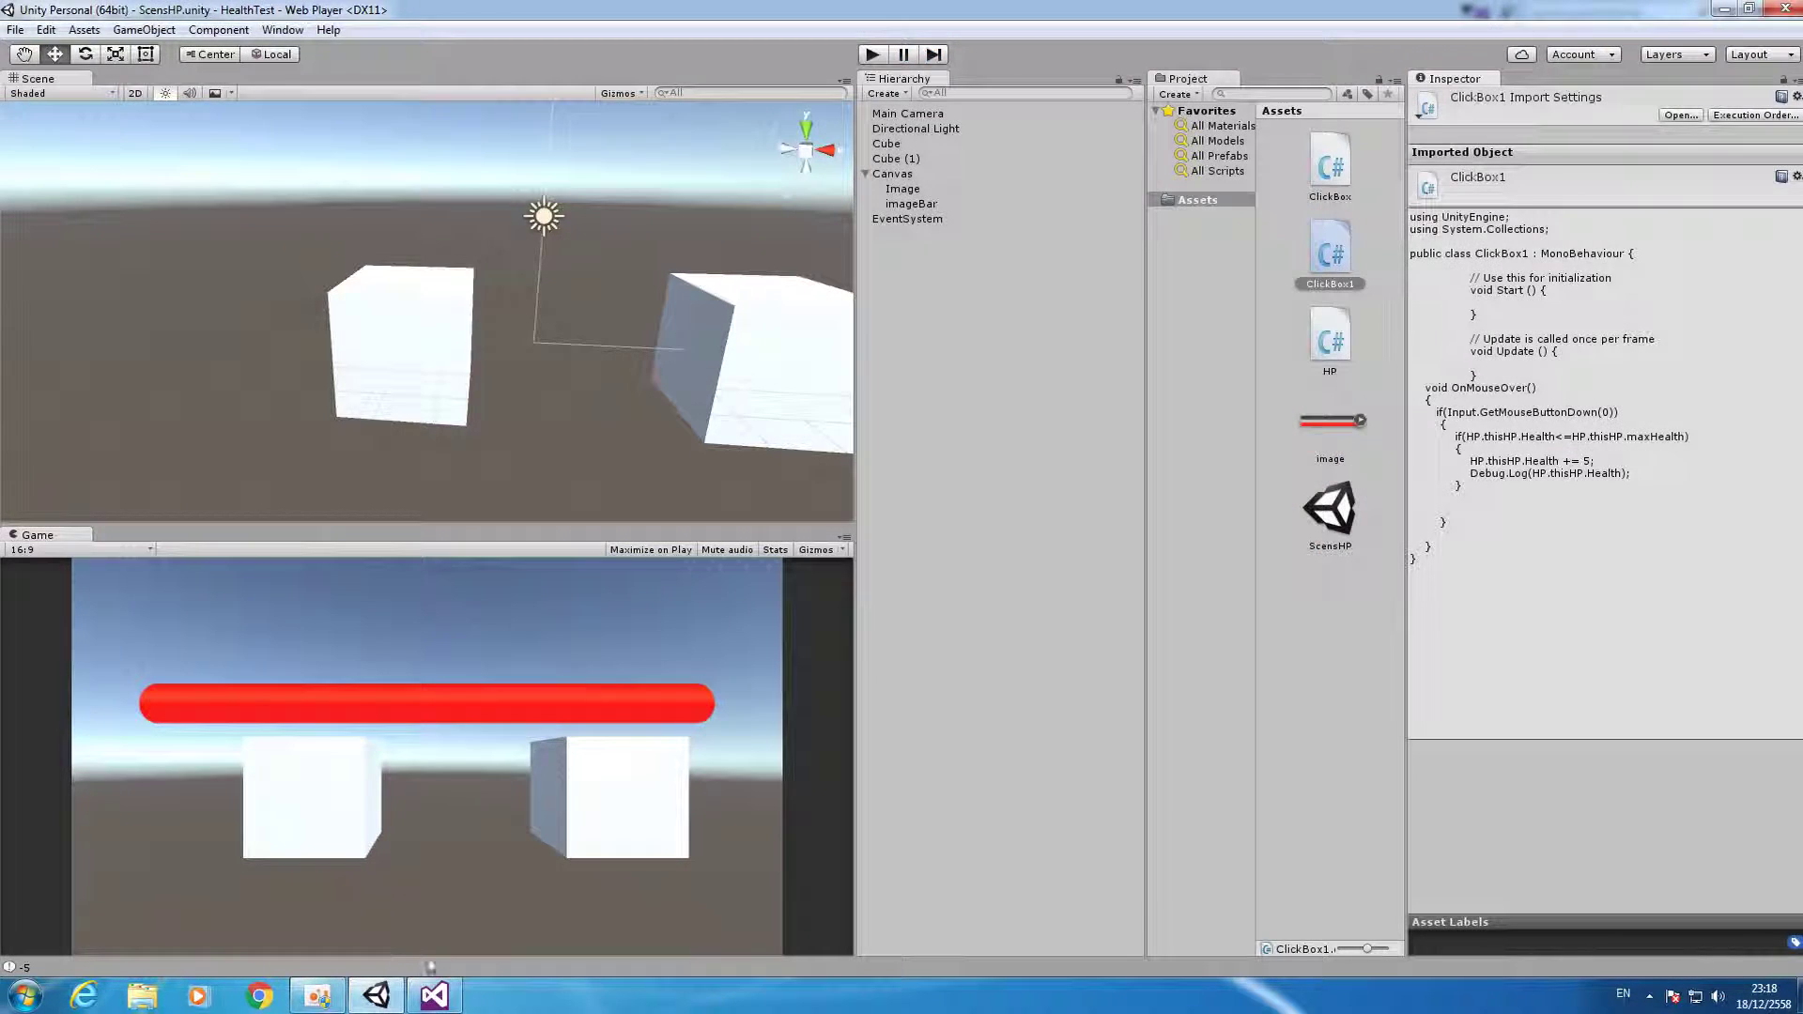
click(434, 995)
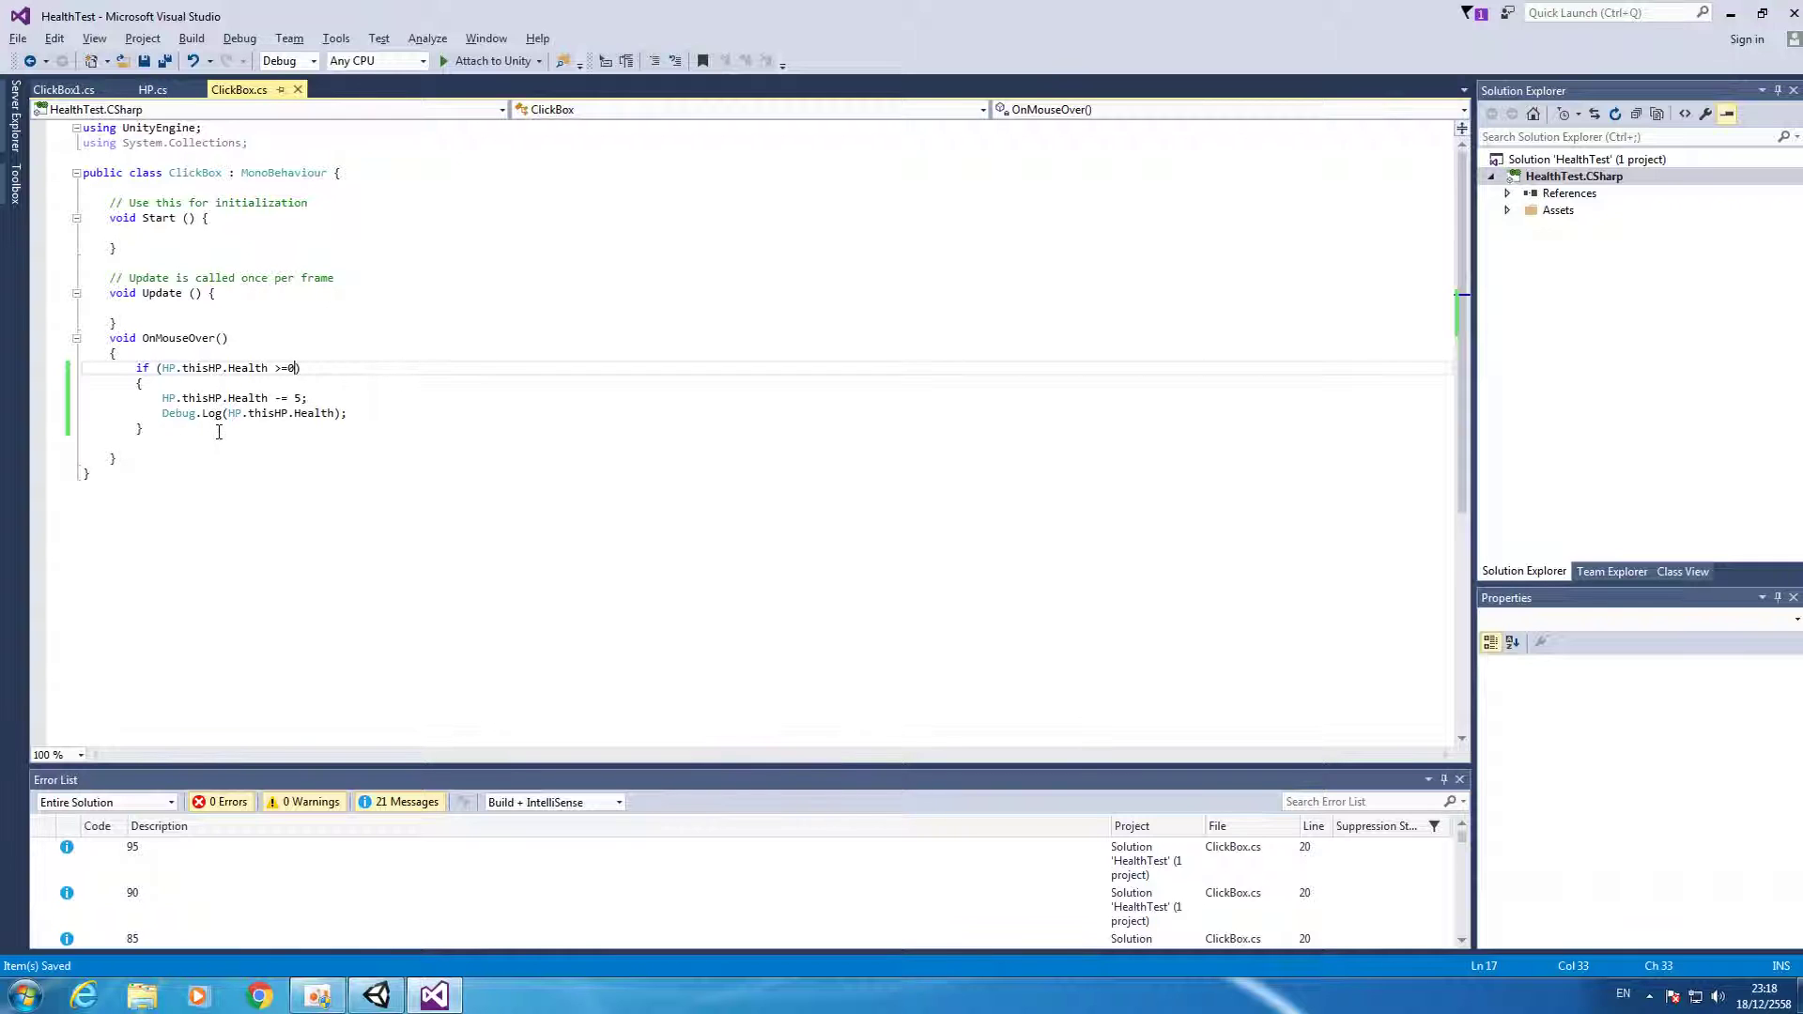
Select ClickBox1's whole mouse-click if block for copying.
click(152, 89)
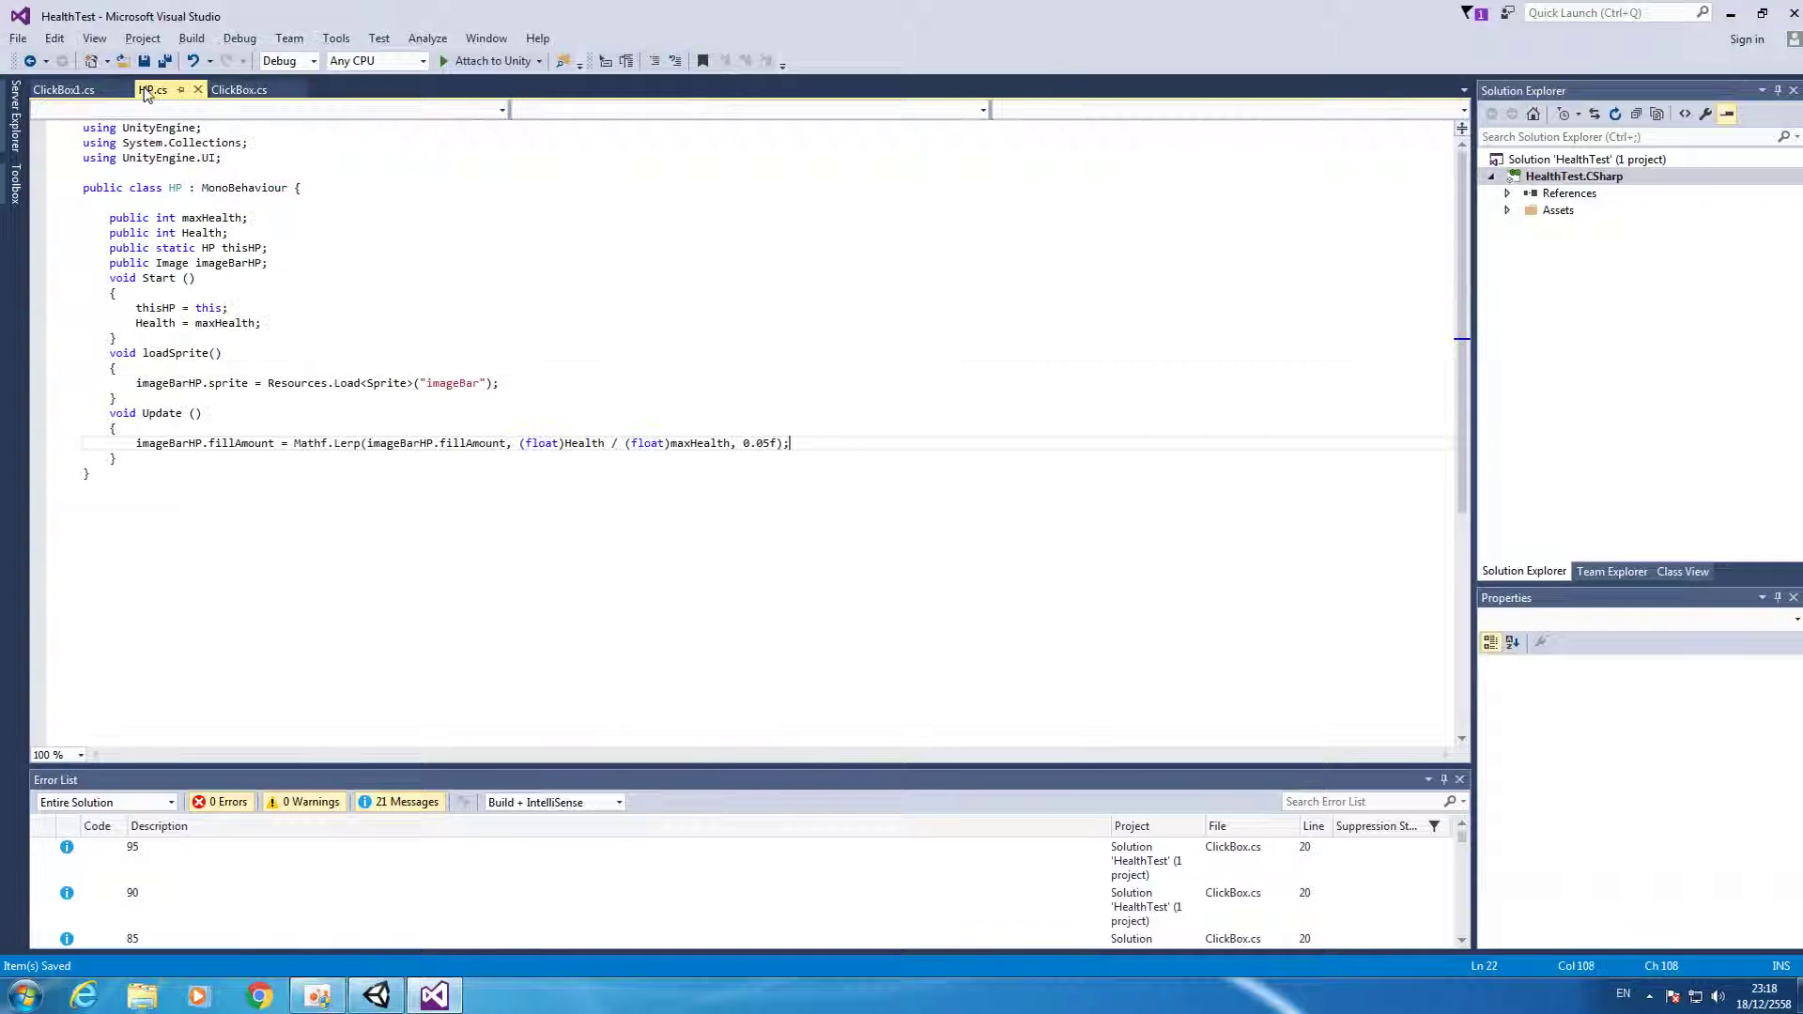
click(63, 89)
click(125, 368)
drag(129, 372, 193, 497)
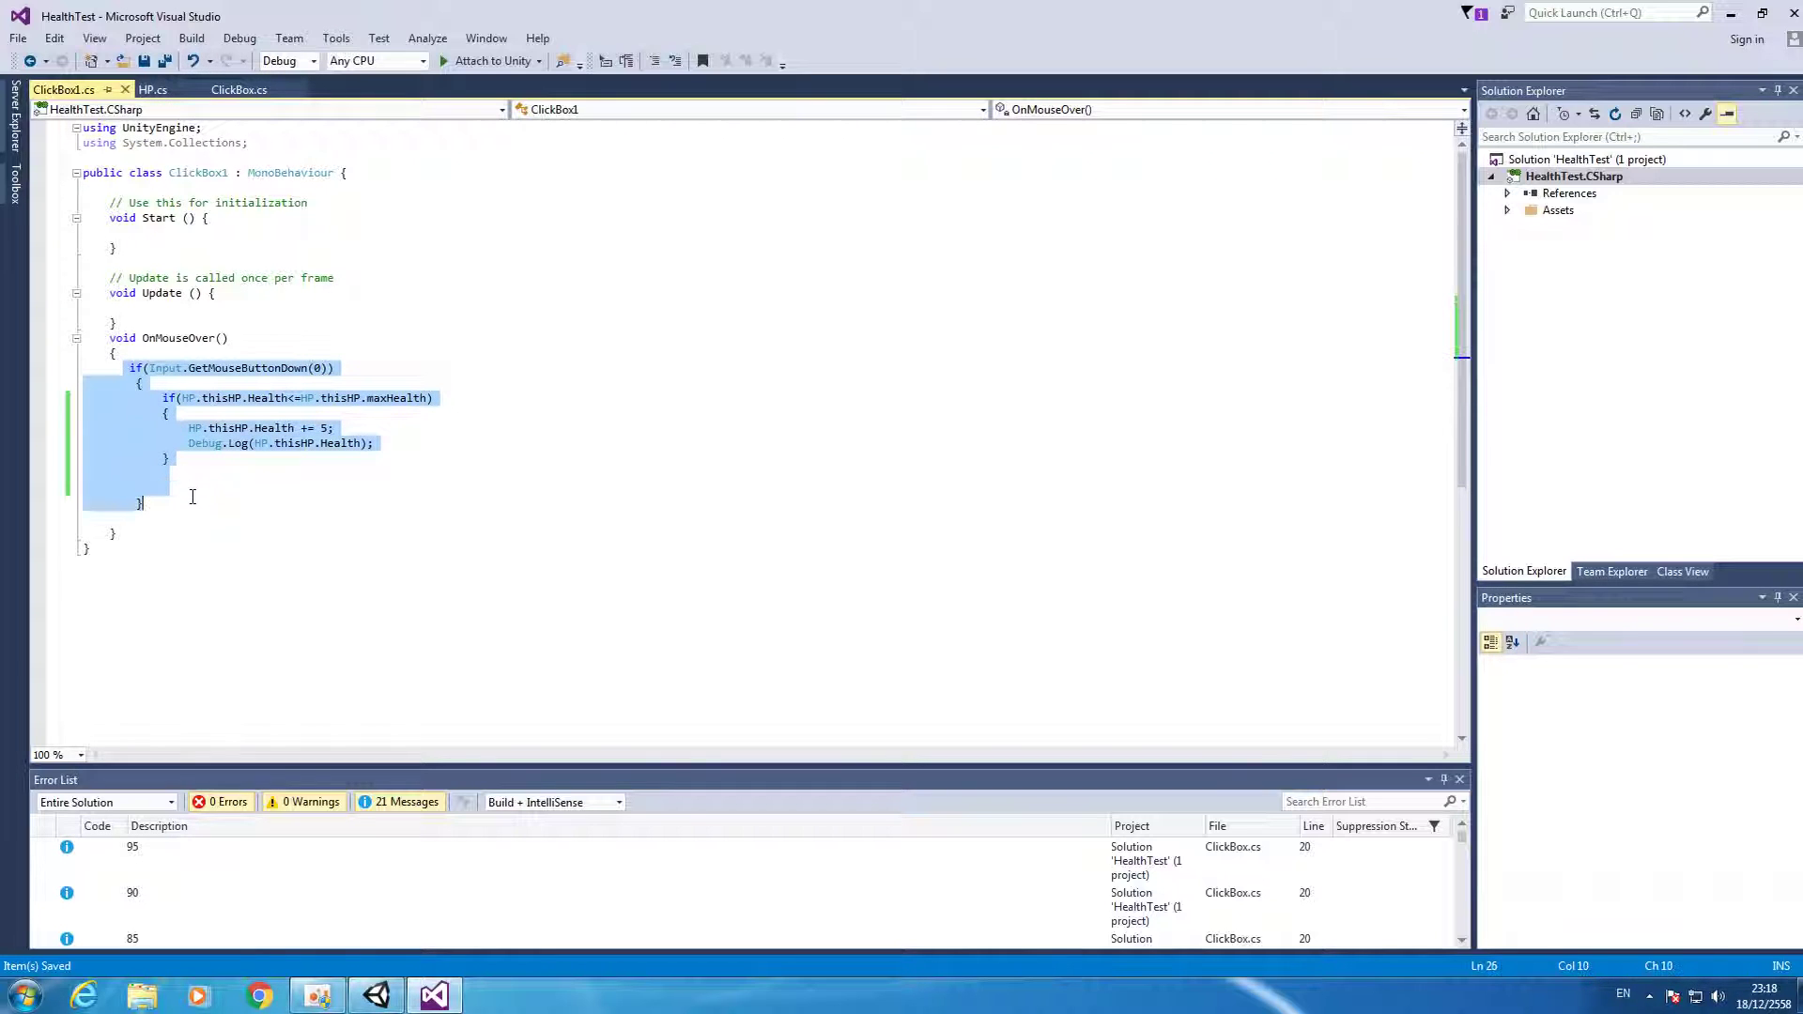
Paste it over ClickBox.cs's health if block, change += to -=, and save.
click(238, 89)
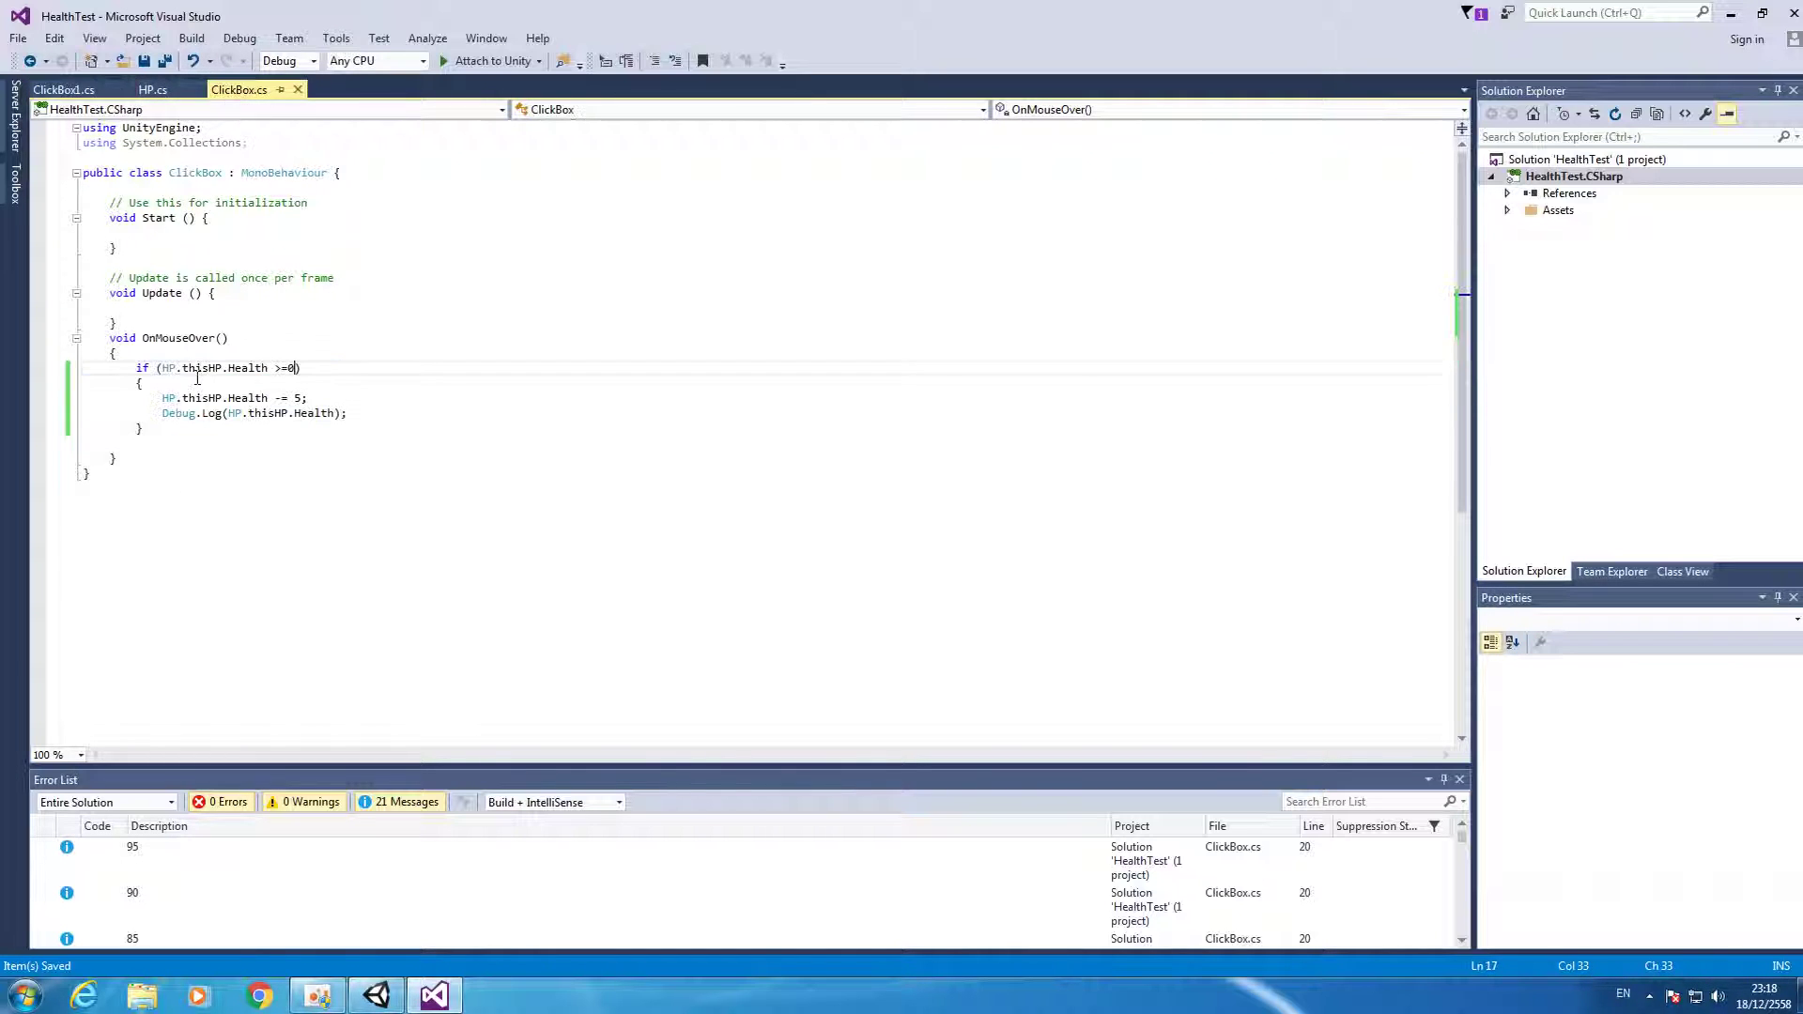
mouse_move(132, 368)
mouse_down()
mouse_move(188, 458)
mouse_move(185, 437)
mouse_up()
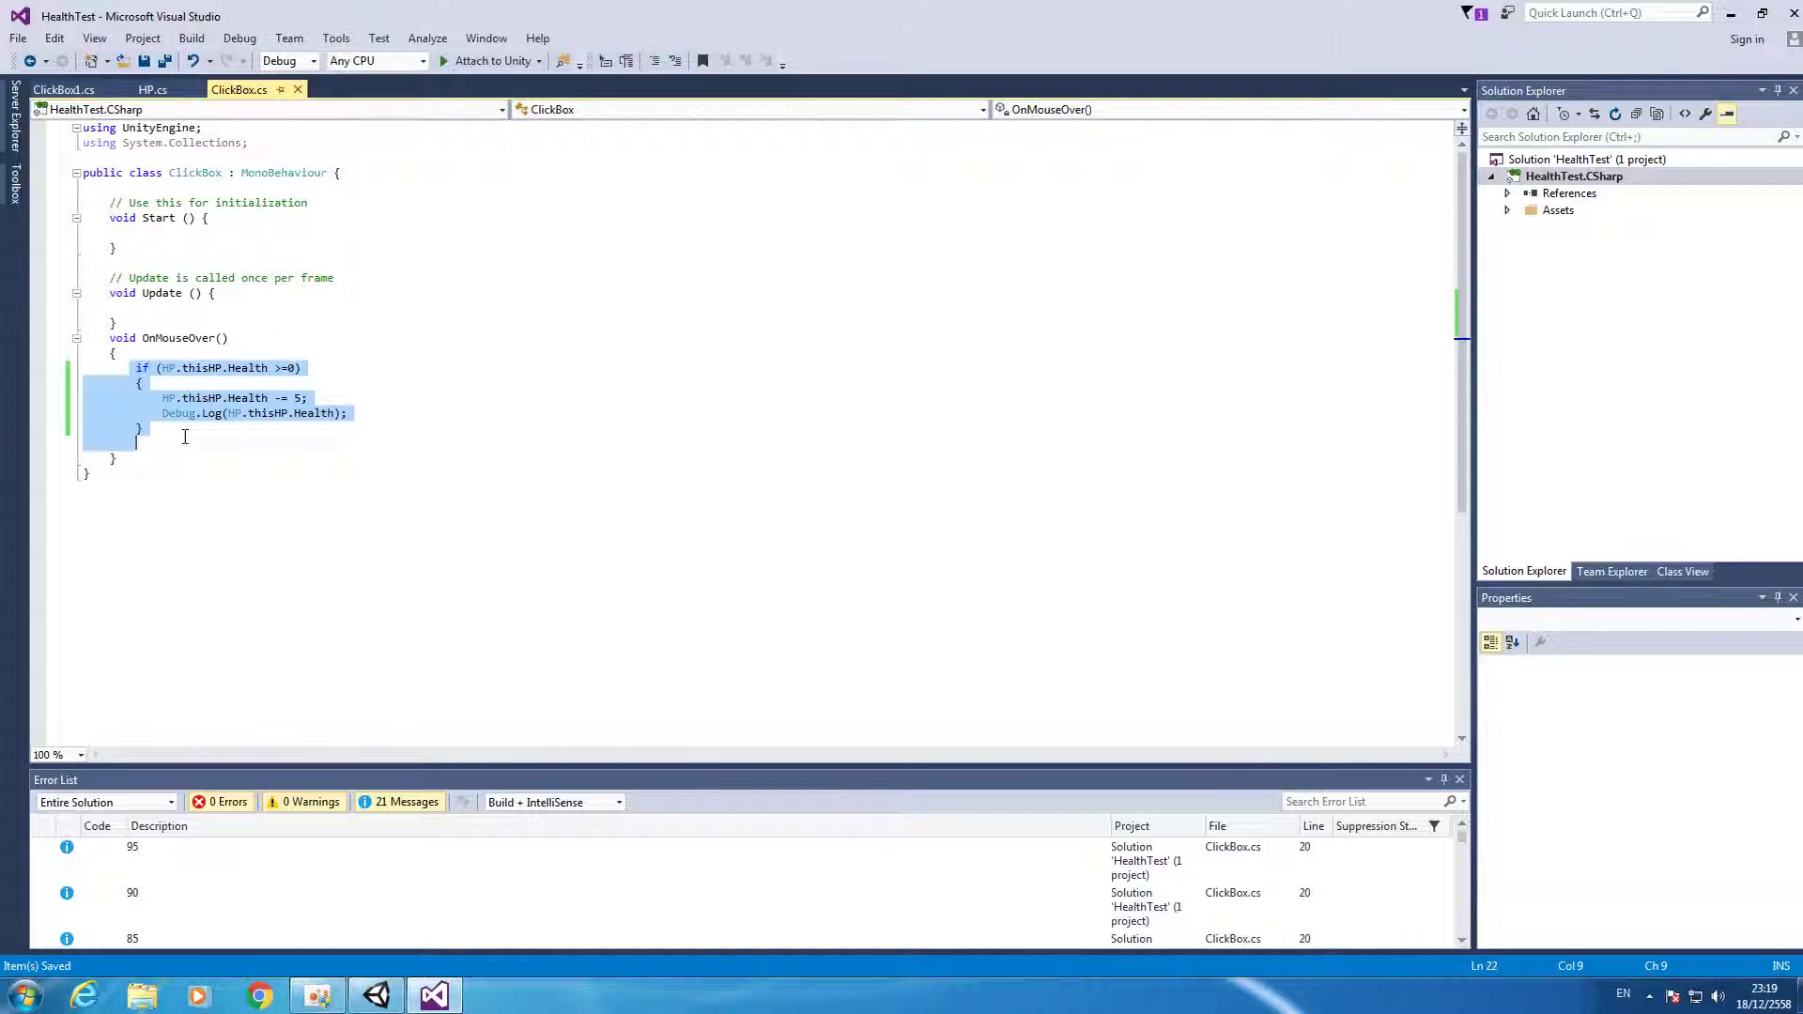
text(if (Input.GetMouseButtonDown(0))         {             if (HP.thisHP.Health <= HP.thisHP.maxHealth)             {                 HP.thisHP.Health += 5;                 Debug.Log(HP.thisHP.Health);             }           })
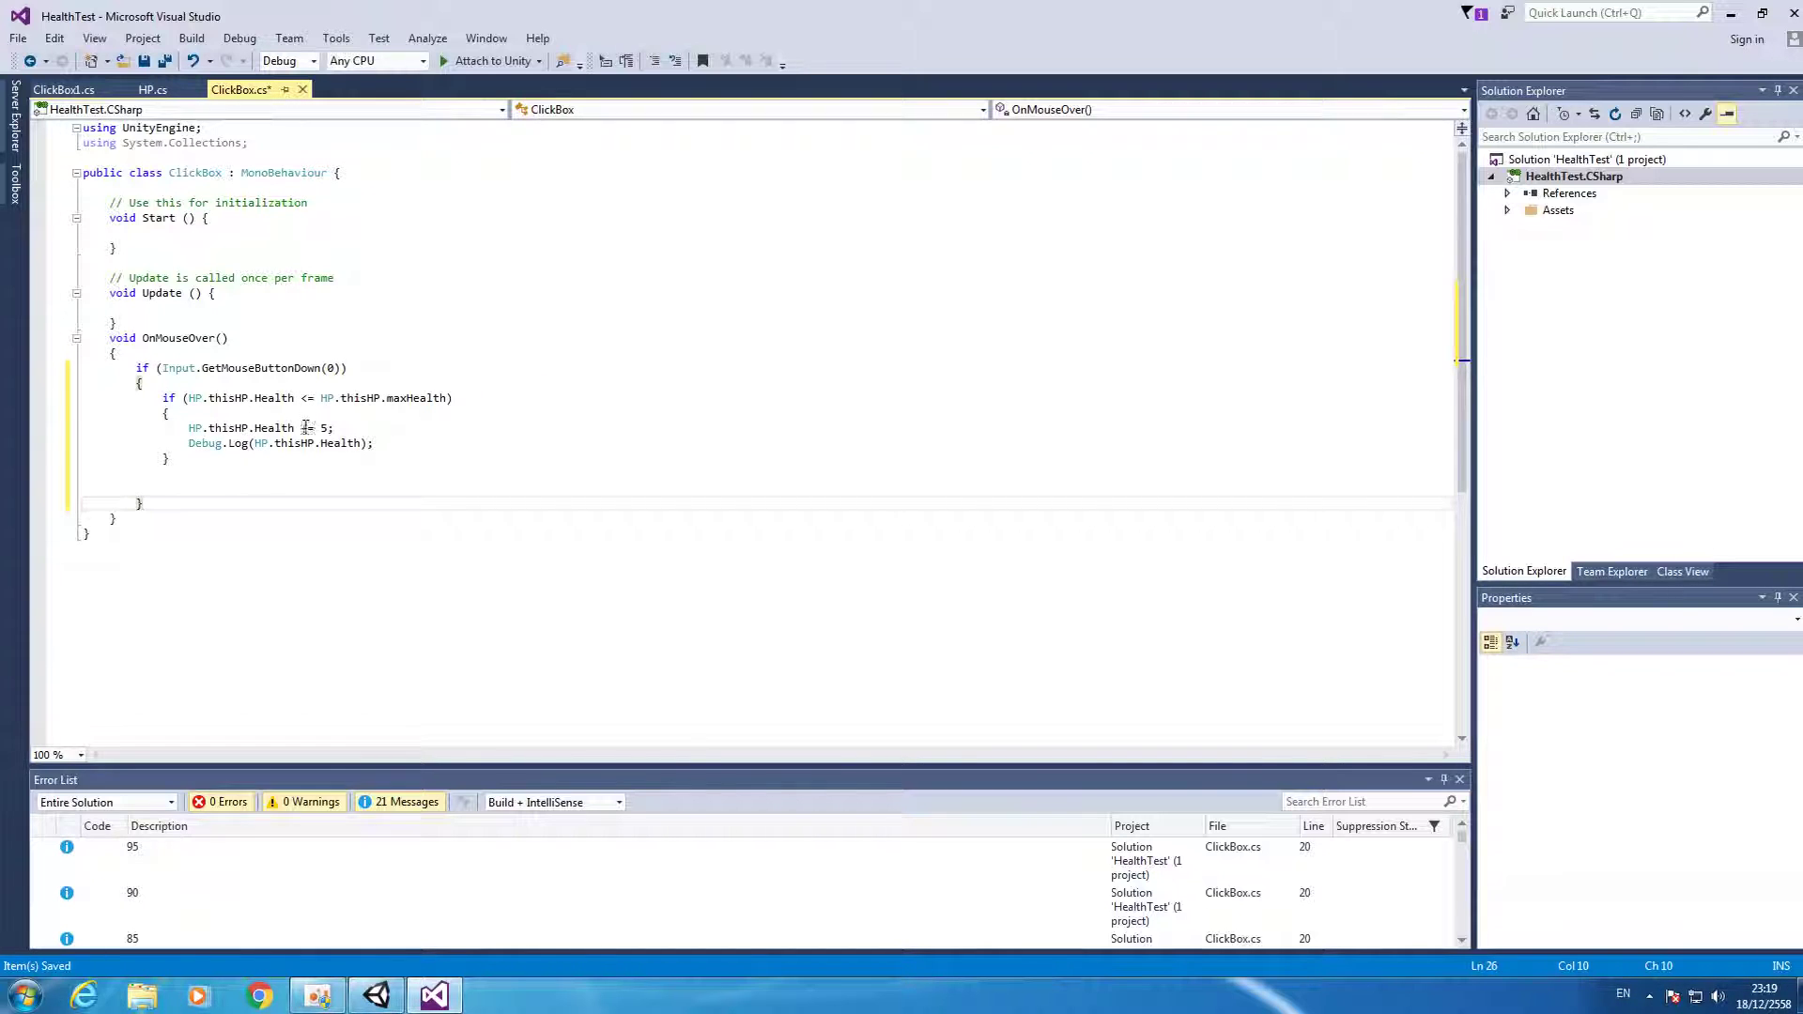
click(445, 423)
key(BackSpace)
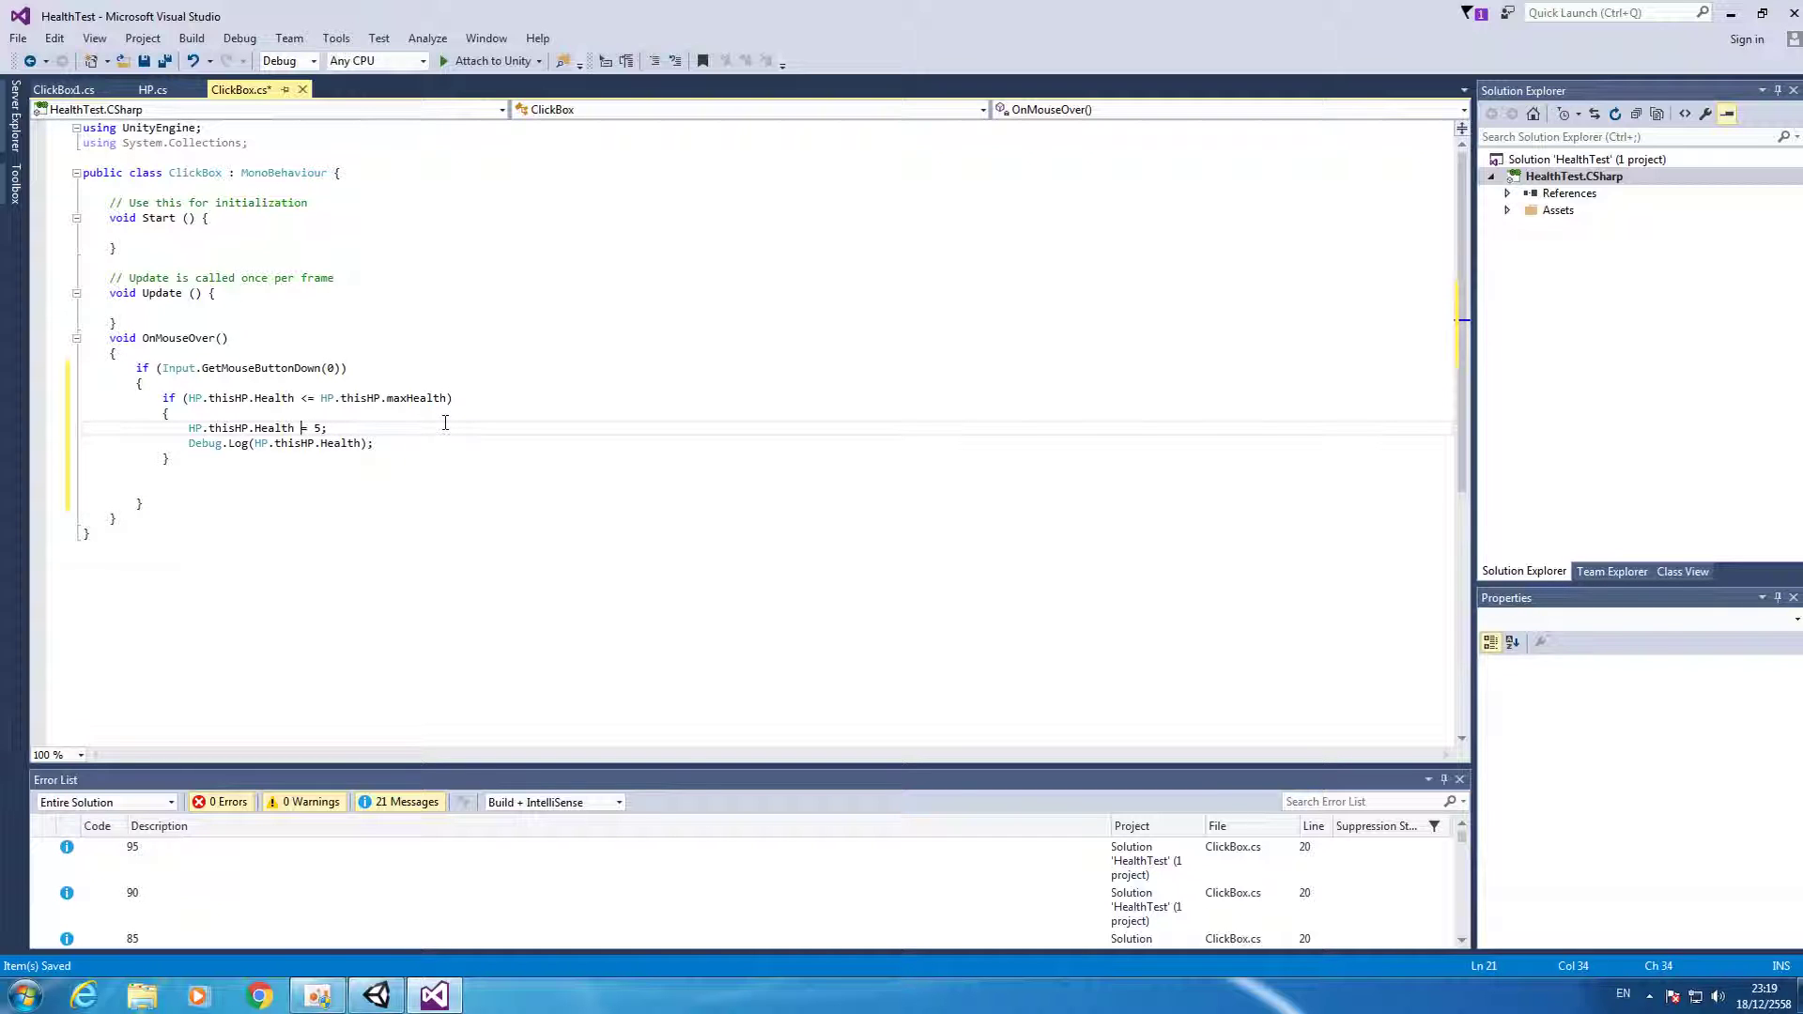
text(-)
key(ctrl+s)
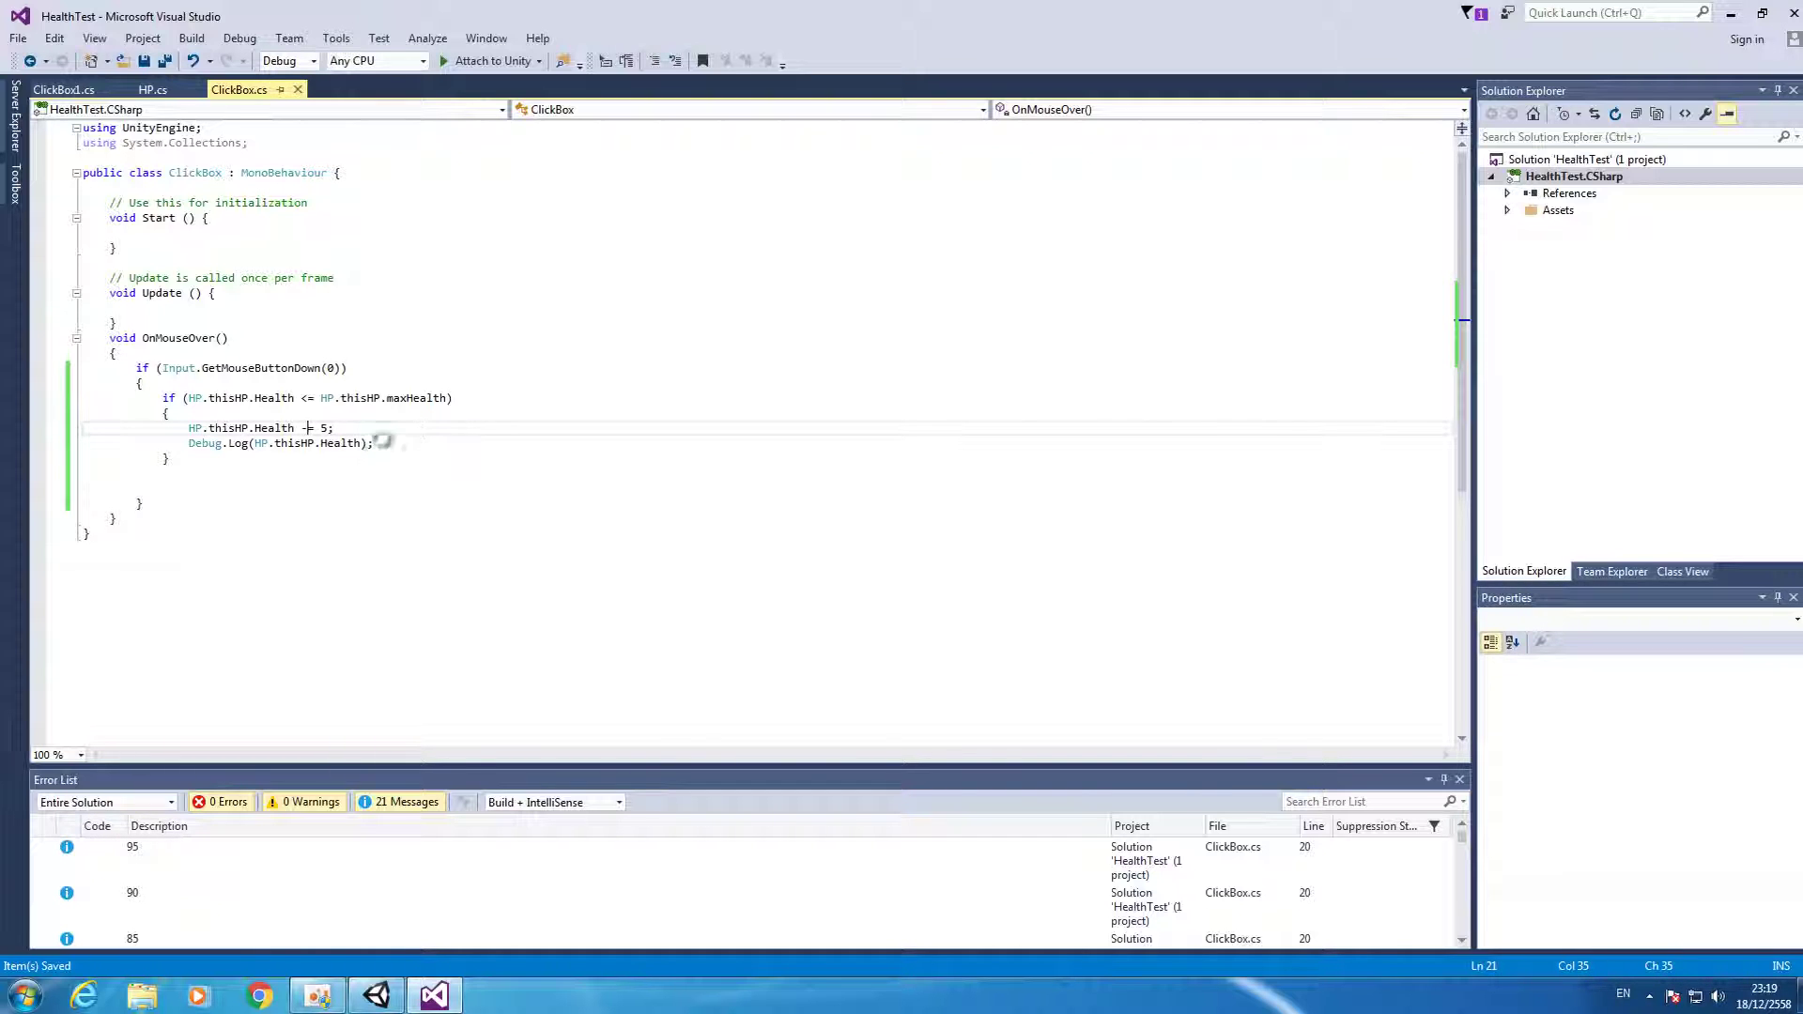
Compare the two scripts, clearing ClickBox1's selection and returning to ClickBox.
click(63, 90)
click(381, 424)
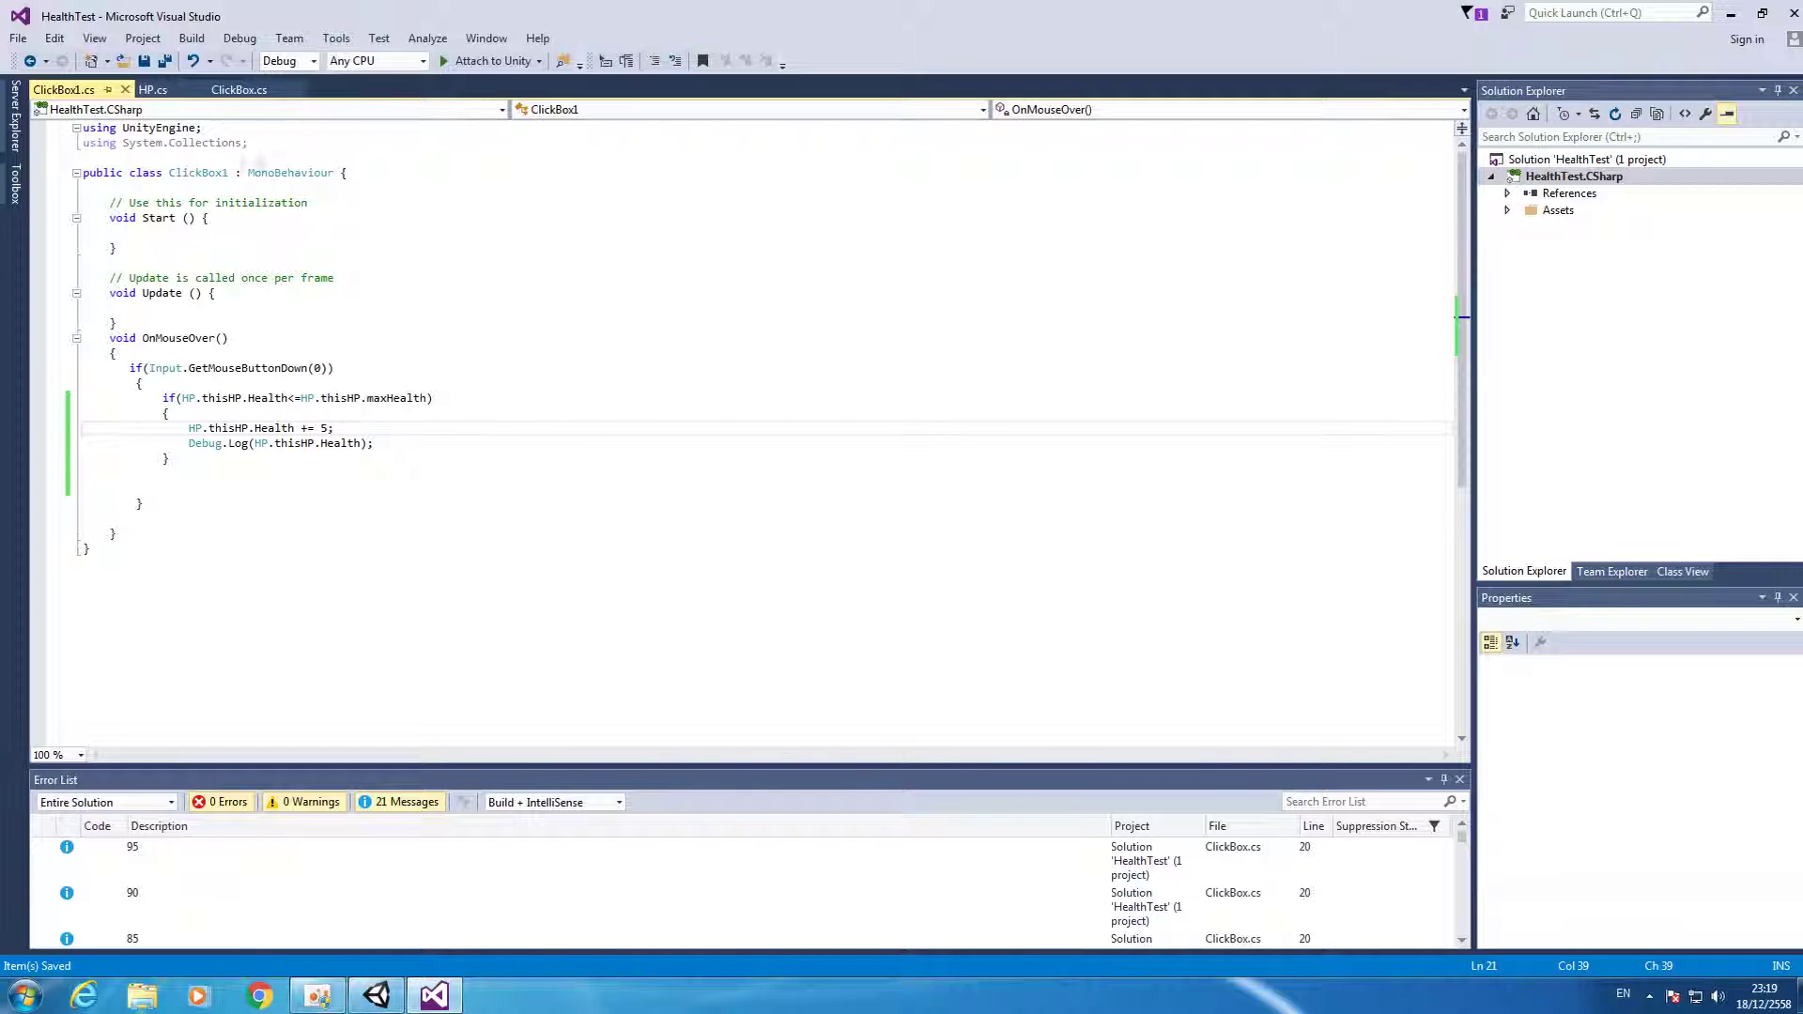
click(218, 91)
click(411, 443)
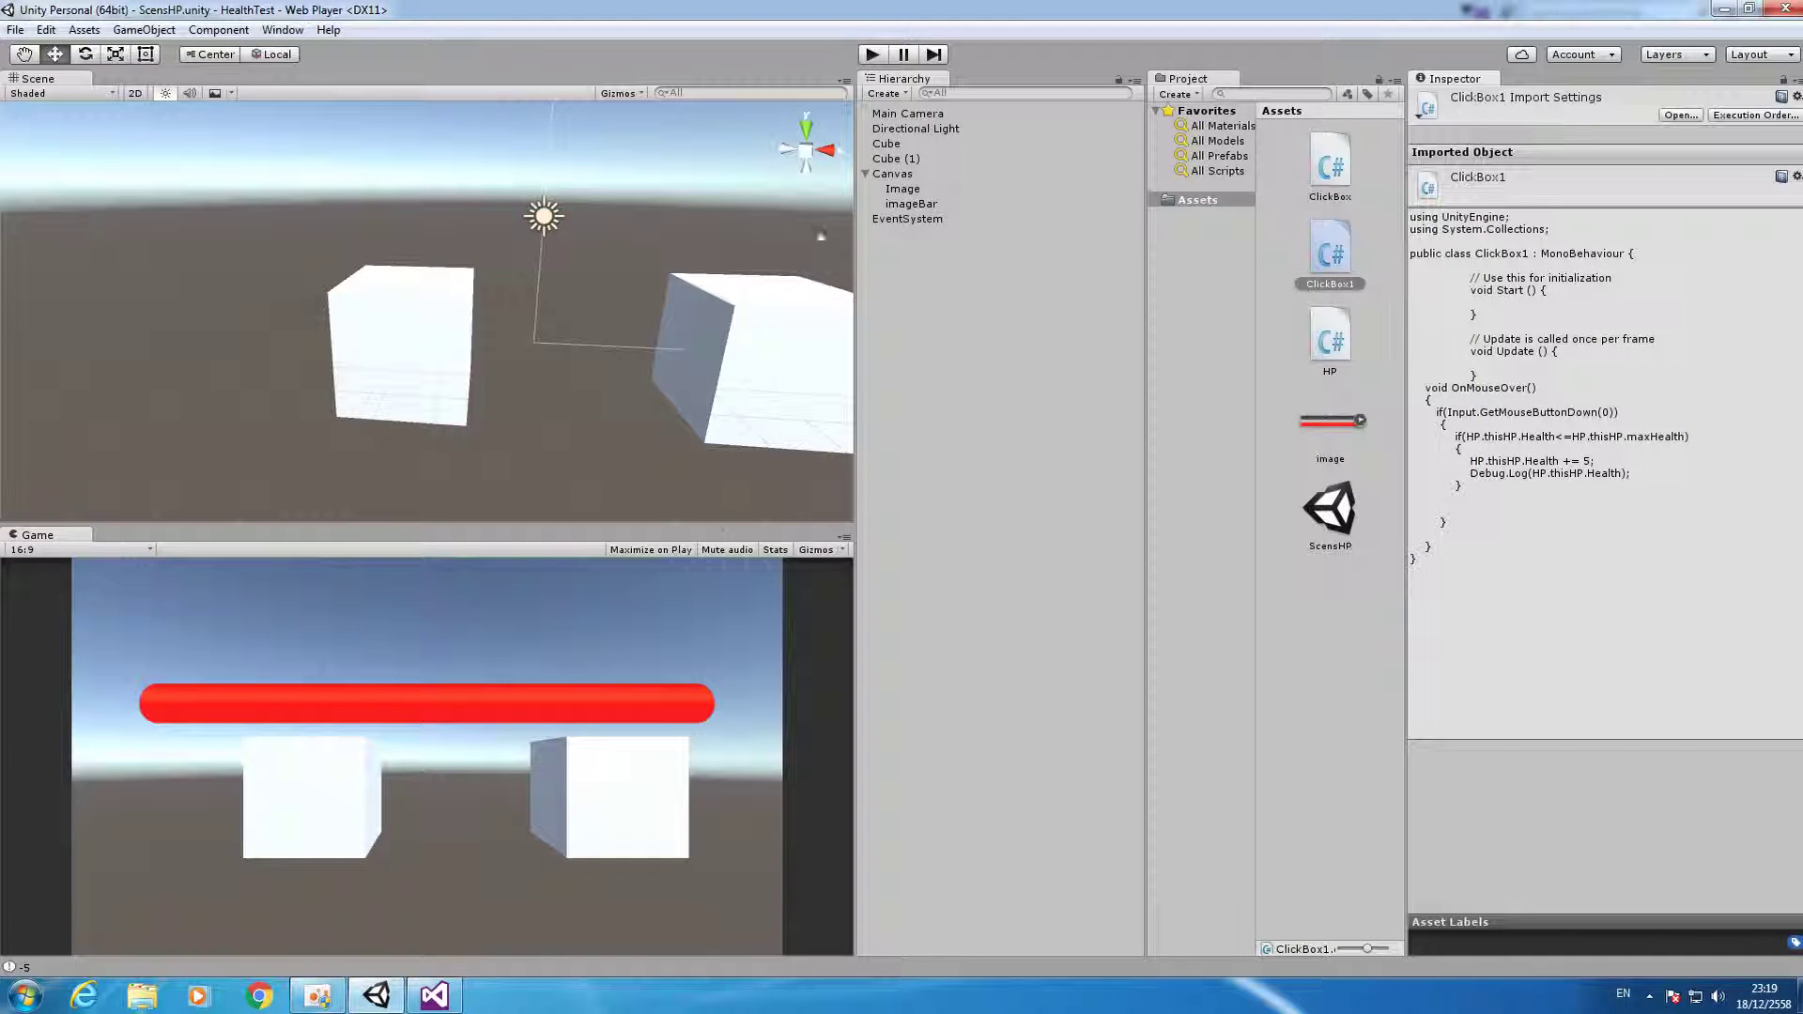
Play the scene, click the left cube so health logs 105, stop, and switch to Visual Studio.
click(872, 55)
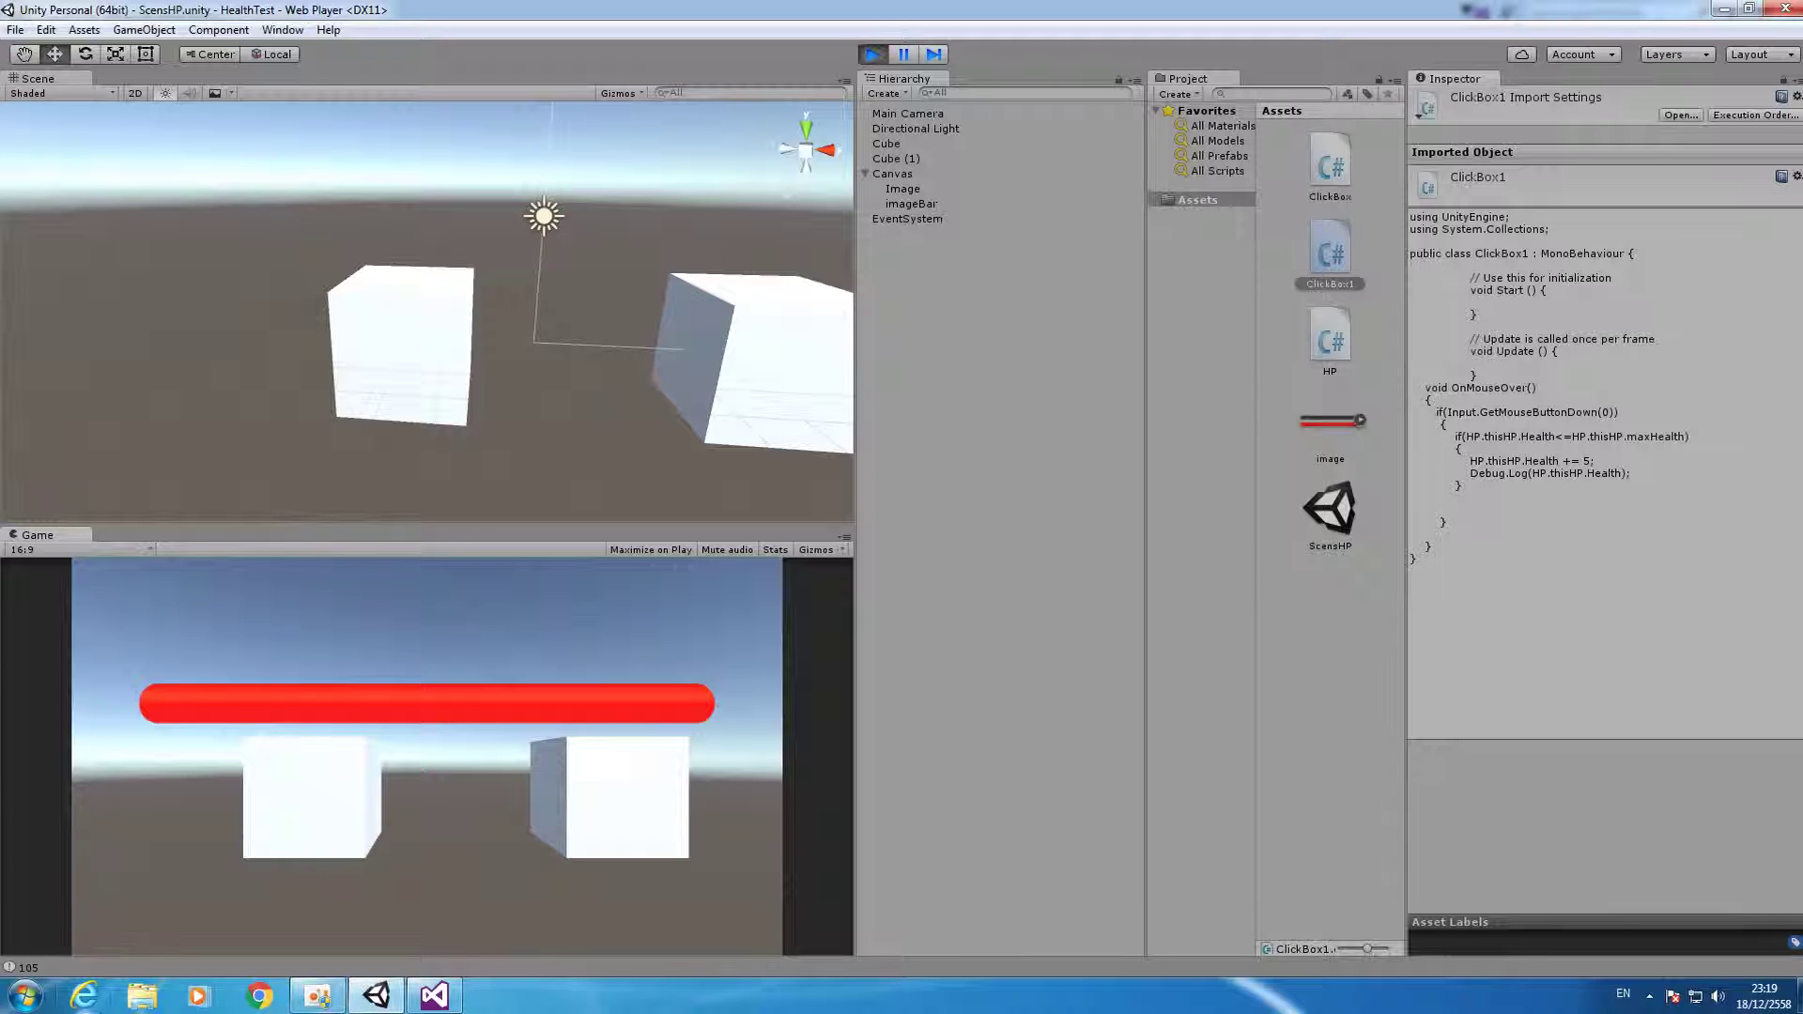
click(23, 967)
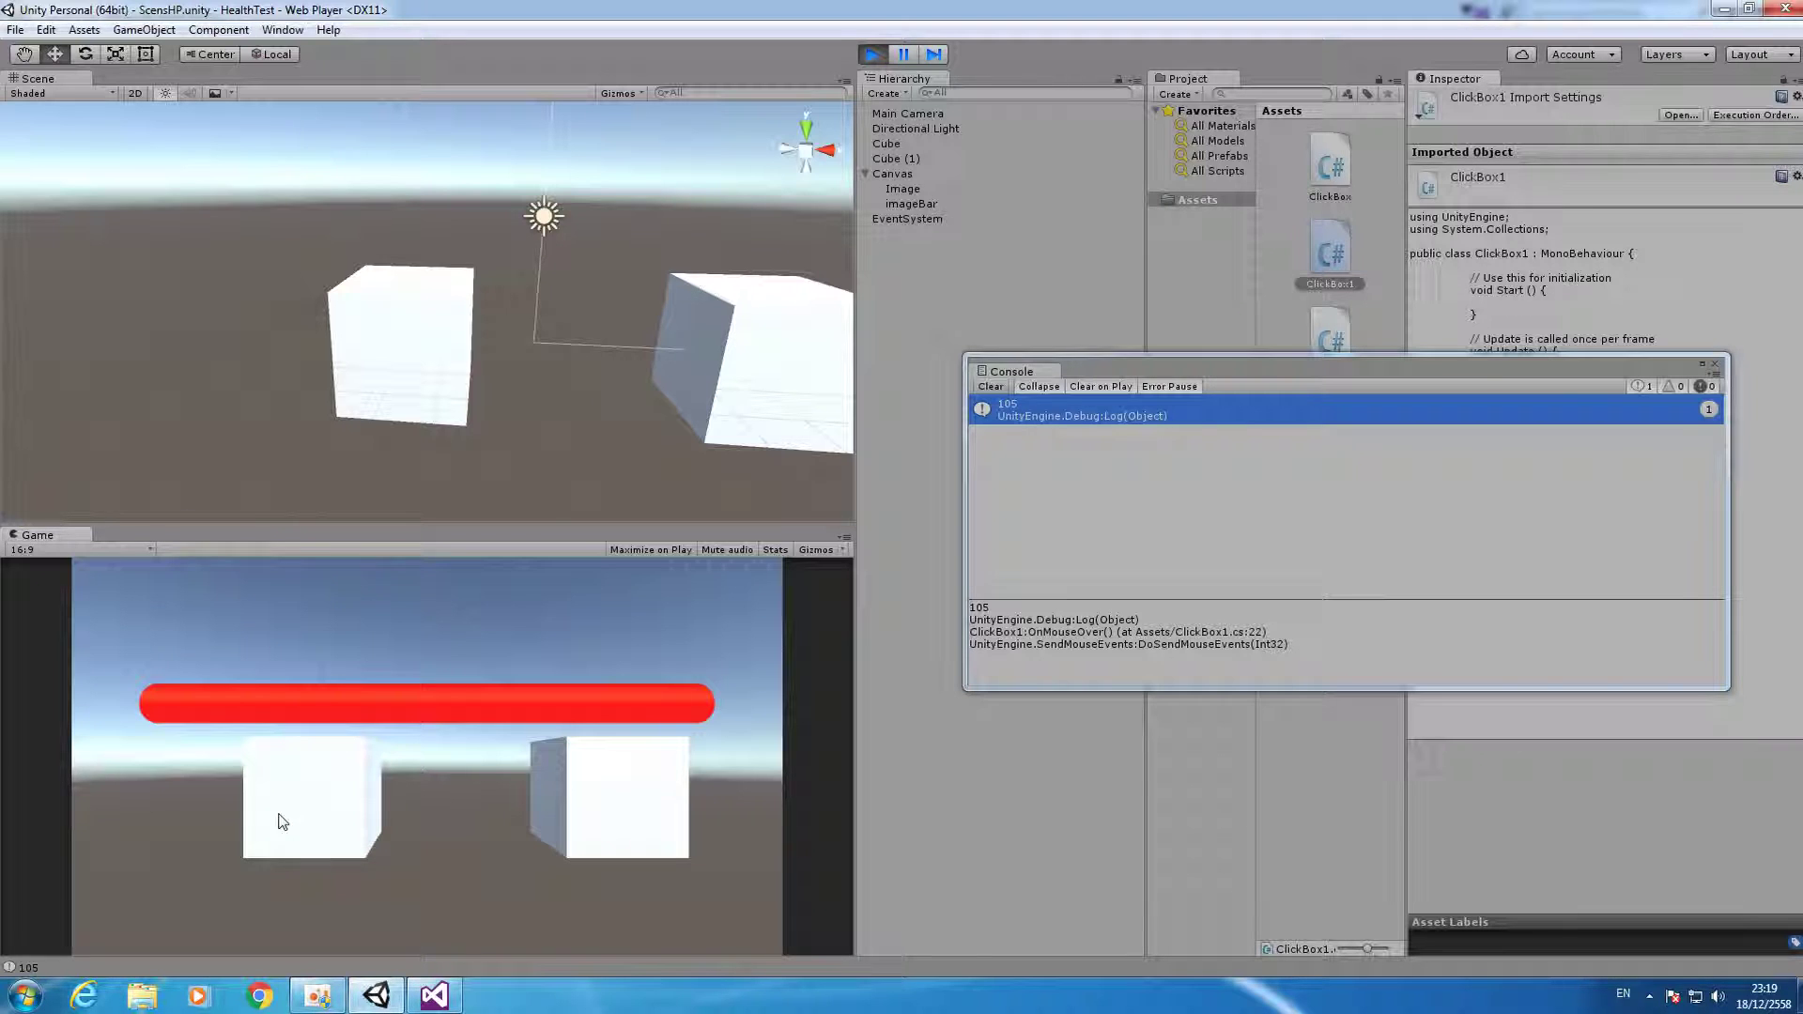
click(873, 54)
click(428, 998)
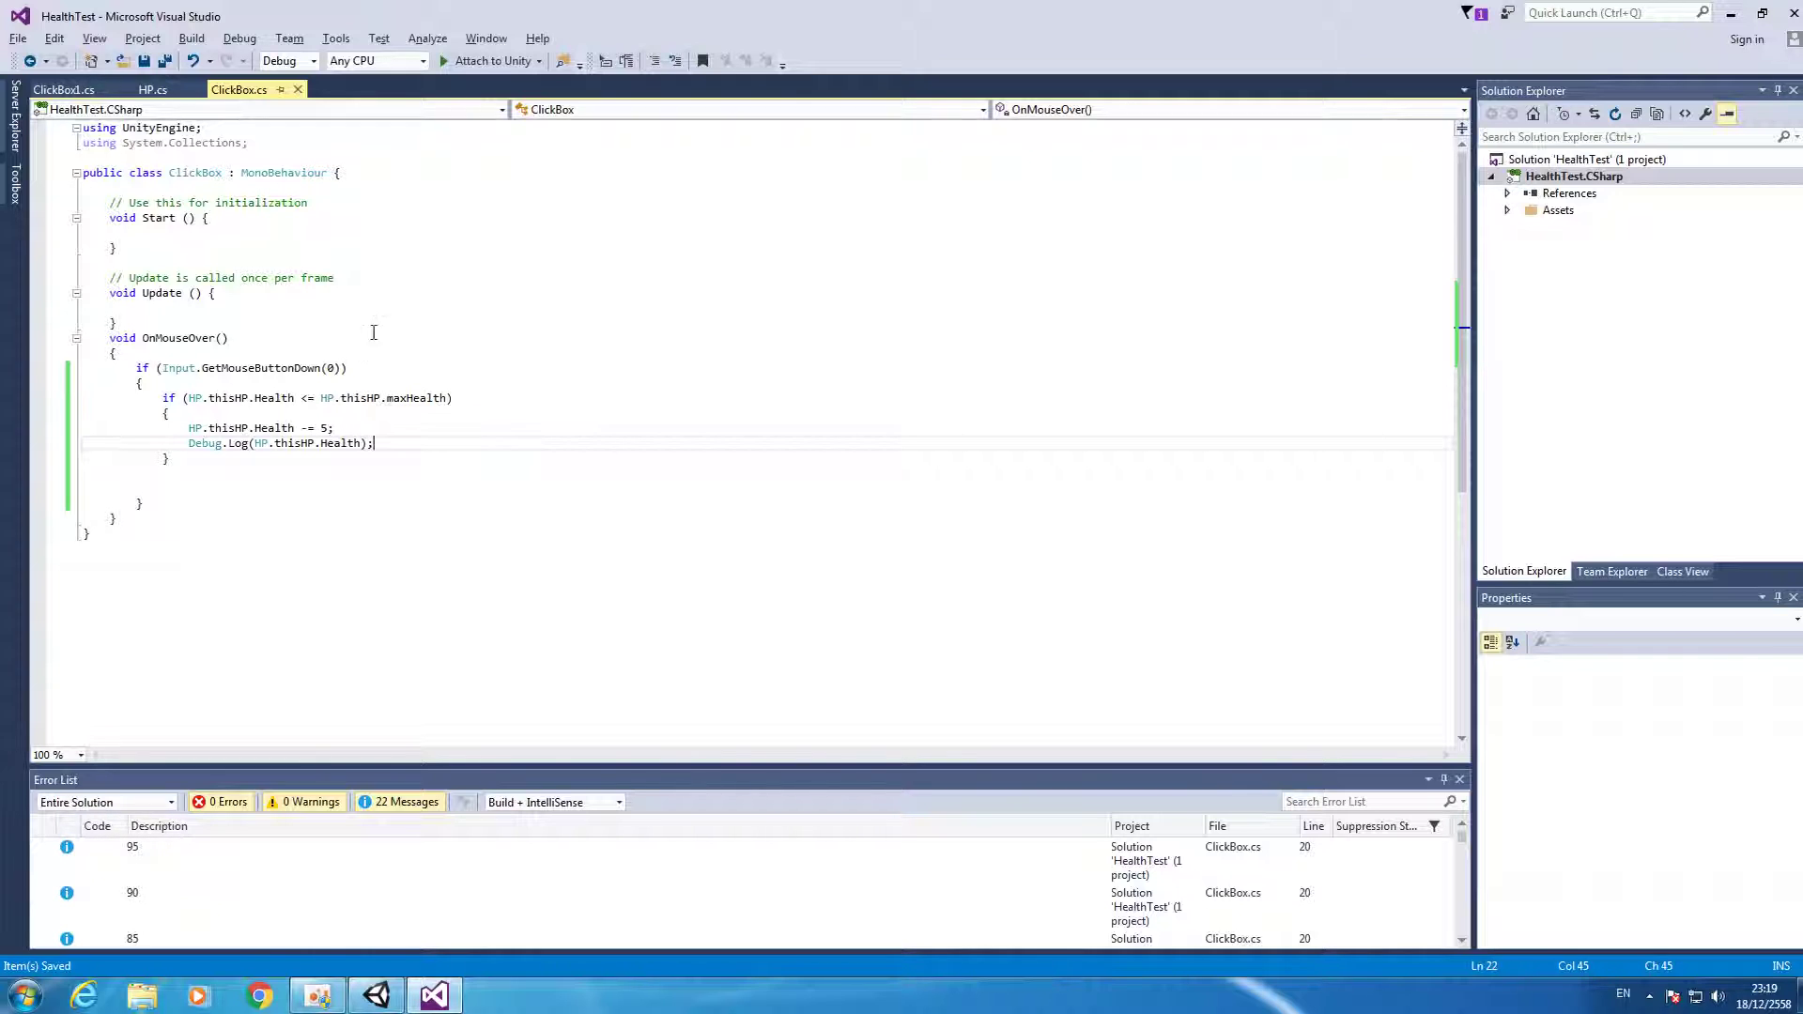
Change ClickBox1's condition from <=HP.thisHP.maxHealth to >=0 and save.
click(39, 89)
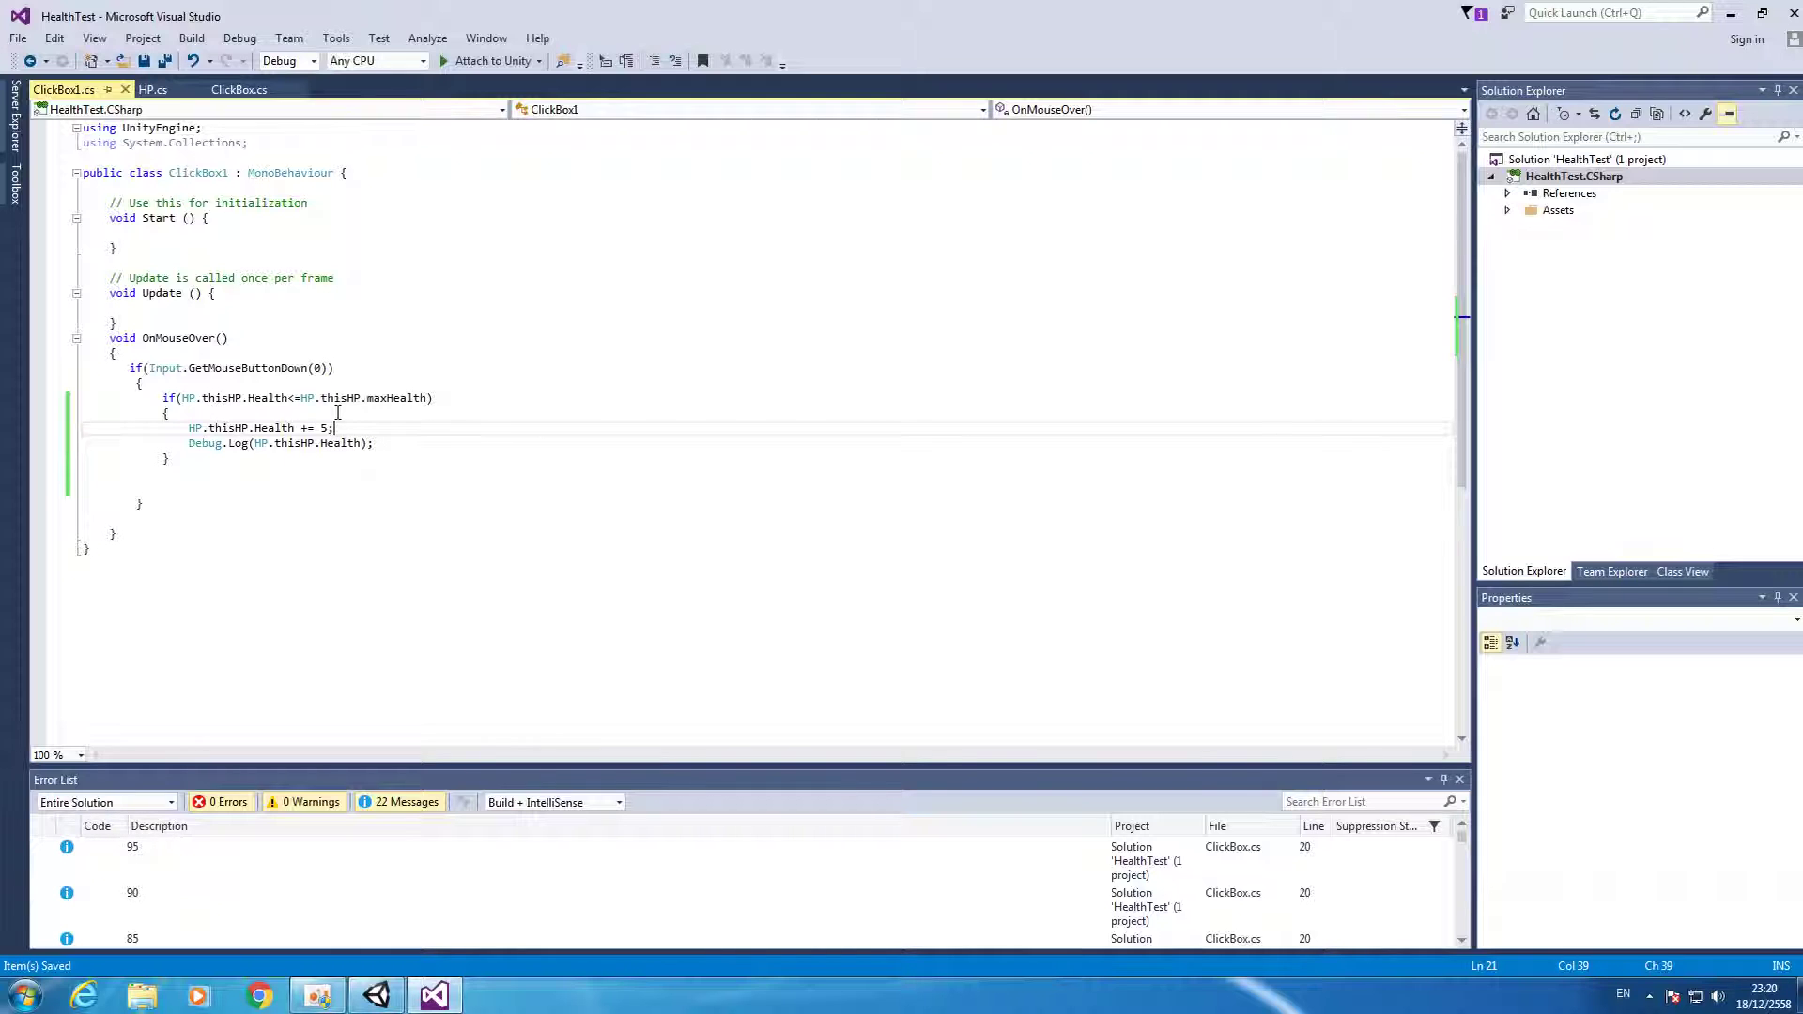
drag(289, 398, 426, 393)
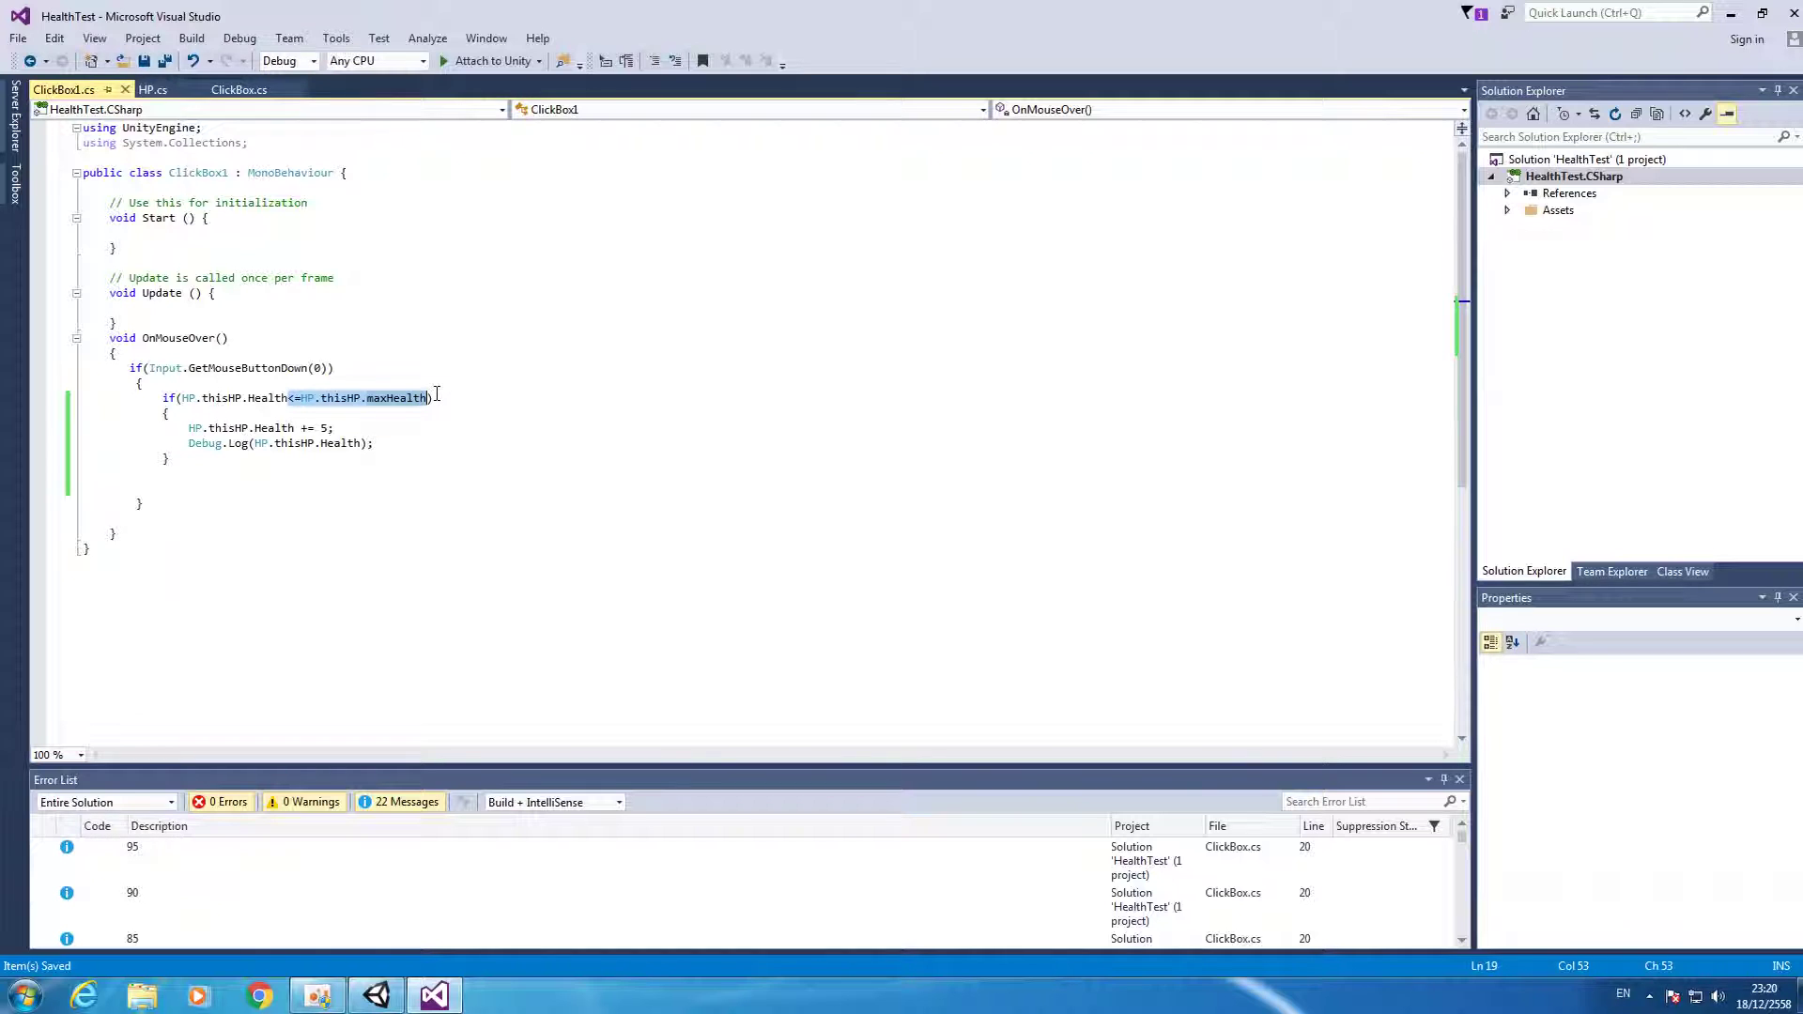
text(>=)
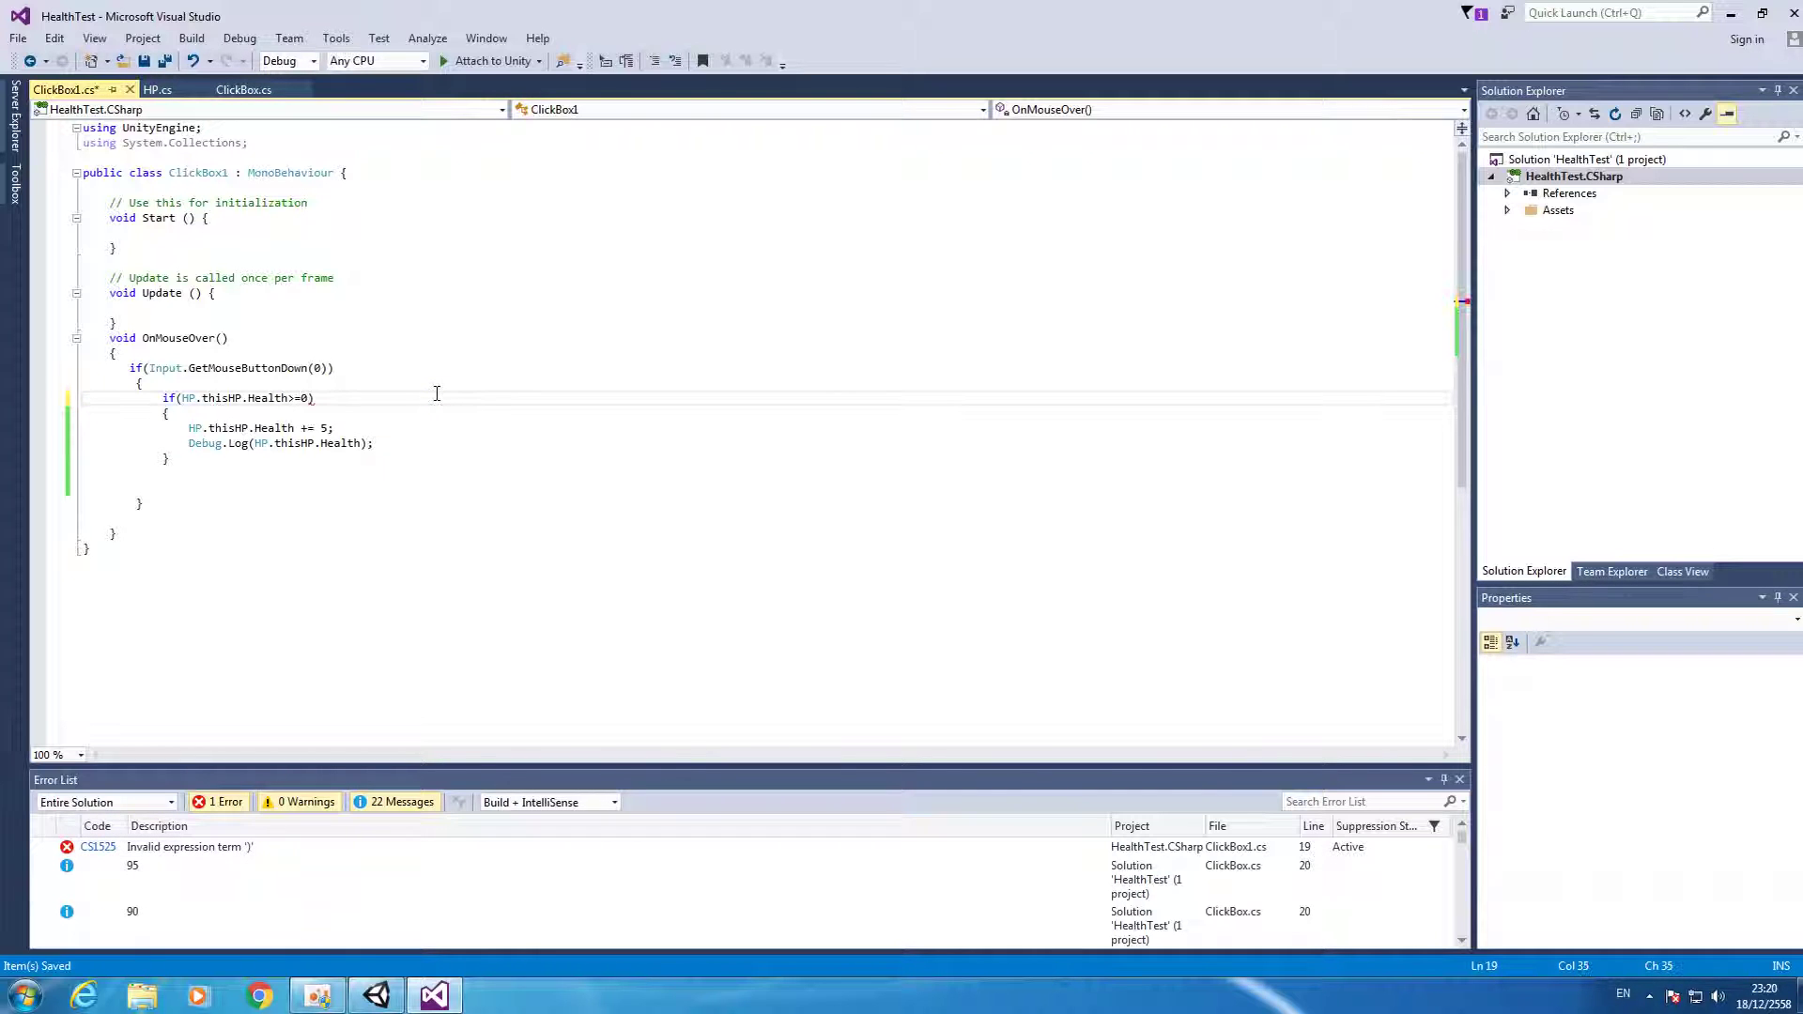
key(ctrl+s)
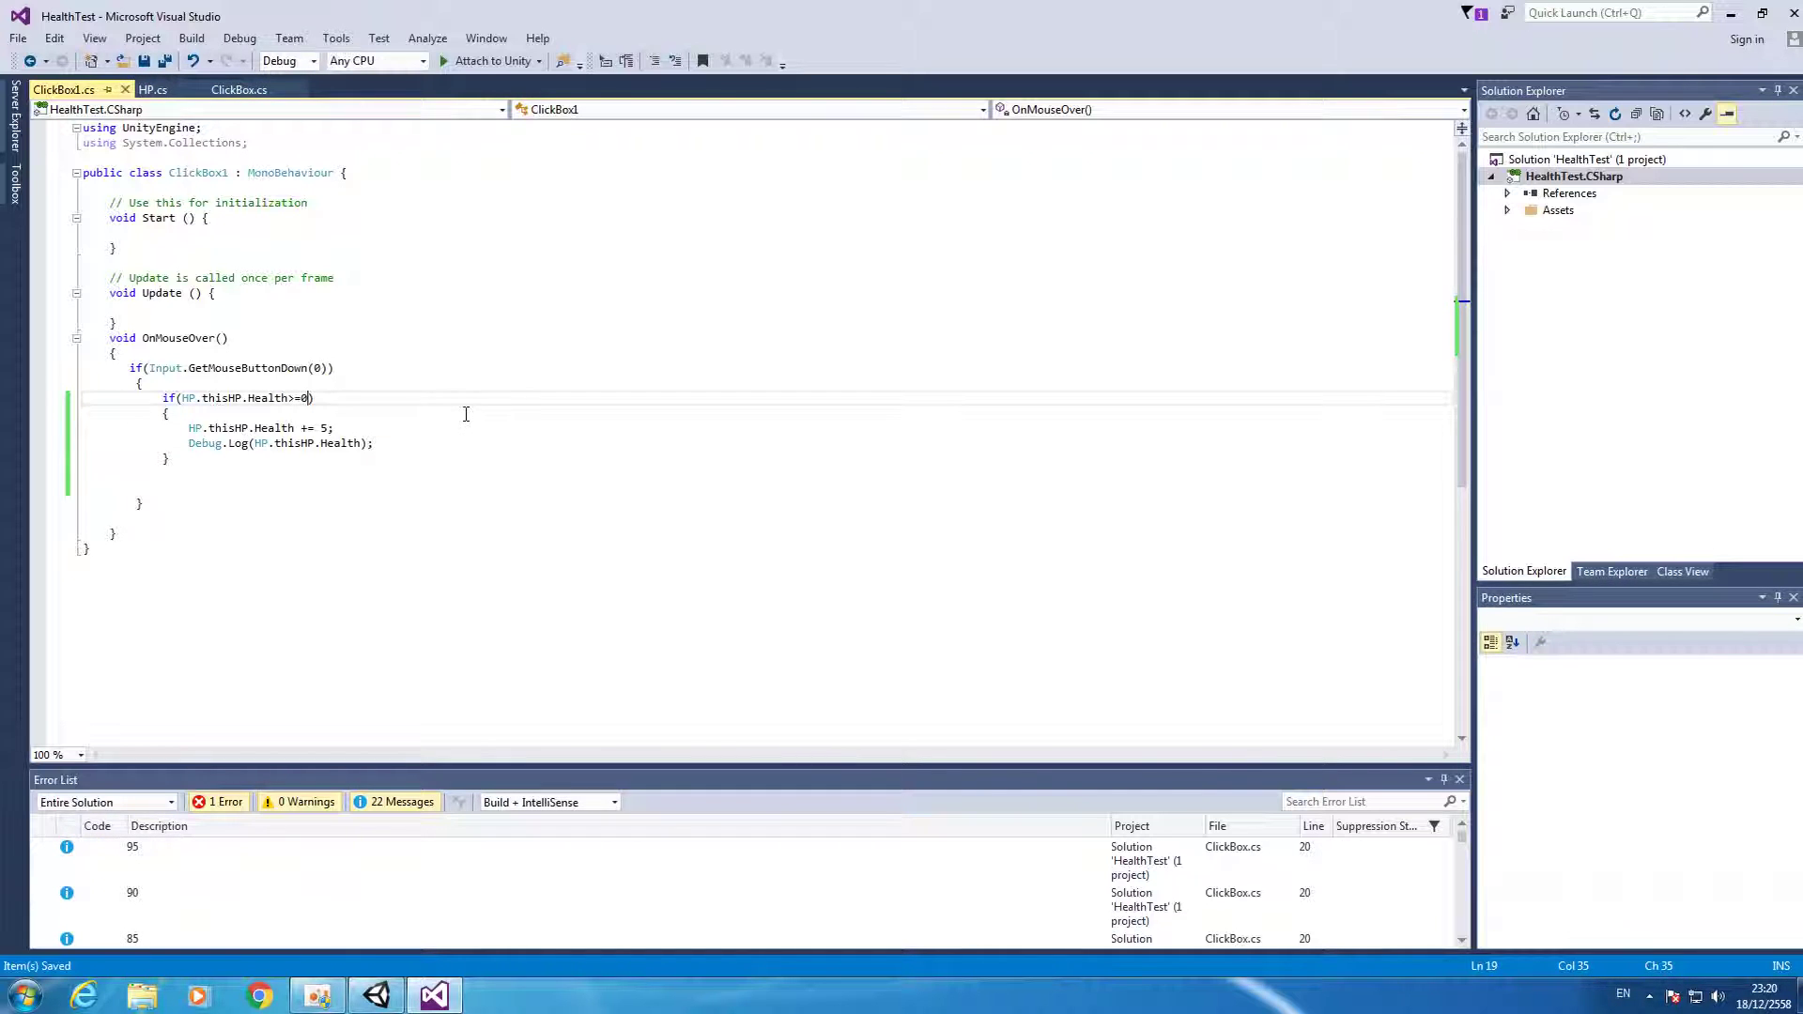
In Unity, play and click the right cube repeatedly, raising health from 105 to 145.
key(alt+Tab)
click(873, 54)
click(606, 775)
click(608, 773)
click(610, 767)
click(618, 767)
click(625, 766)
click(624, 760)
click(623, 753)
click(624, 753)
click(624, 749)
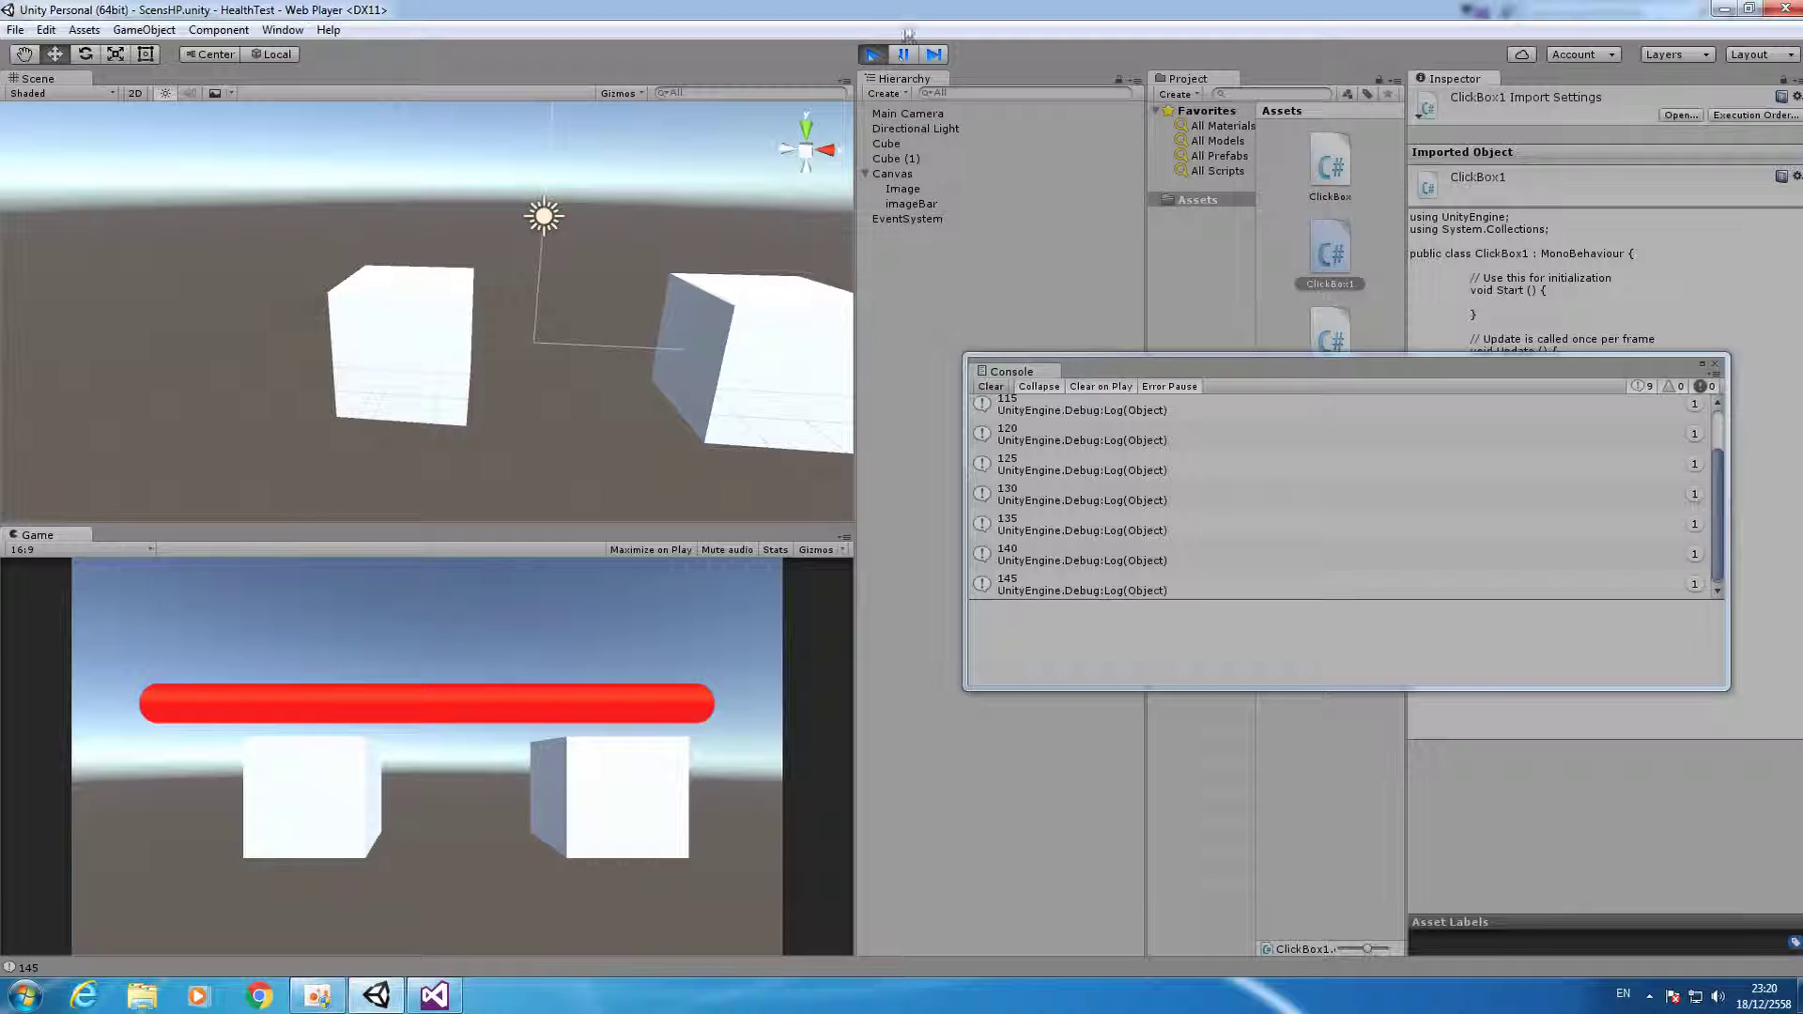
Stop Play, then change ClickBox.cs's condition from <= HP.thisHP.maxHealth to >=0 and save.
click(874, 54)
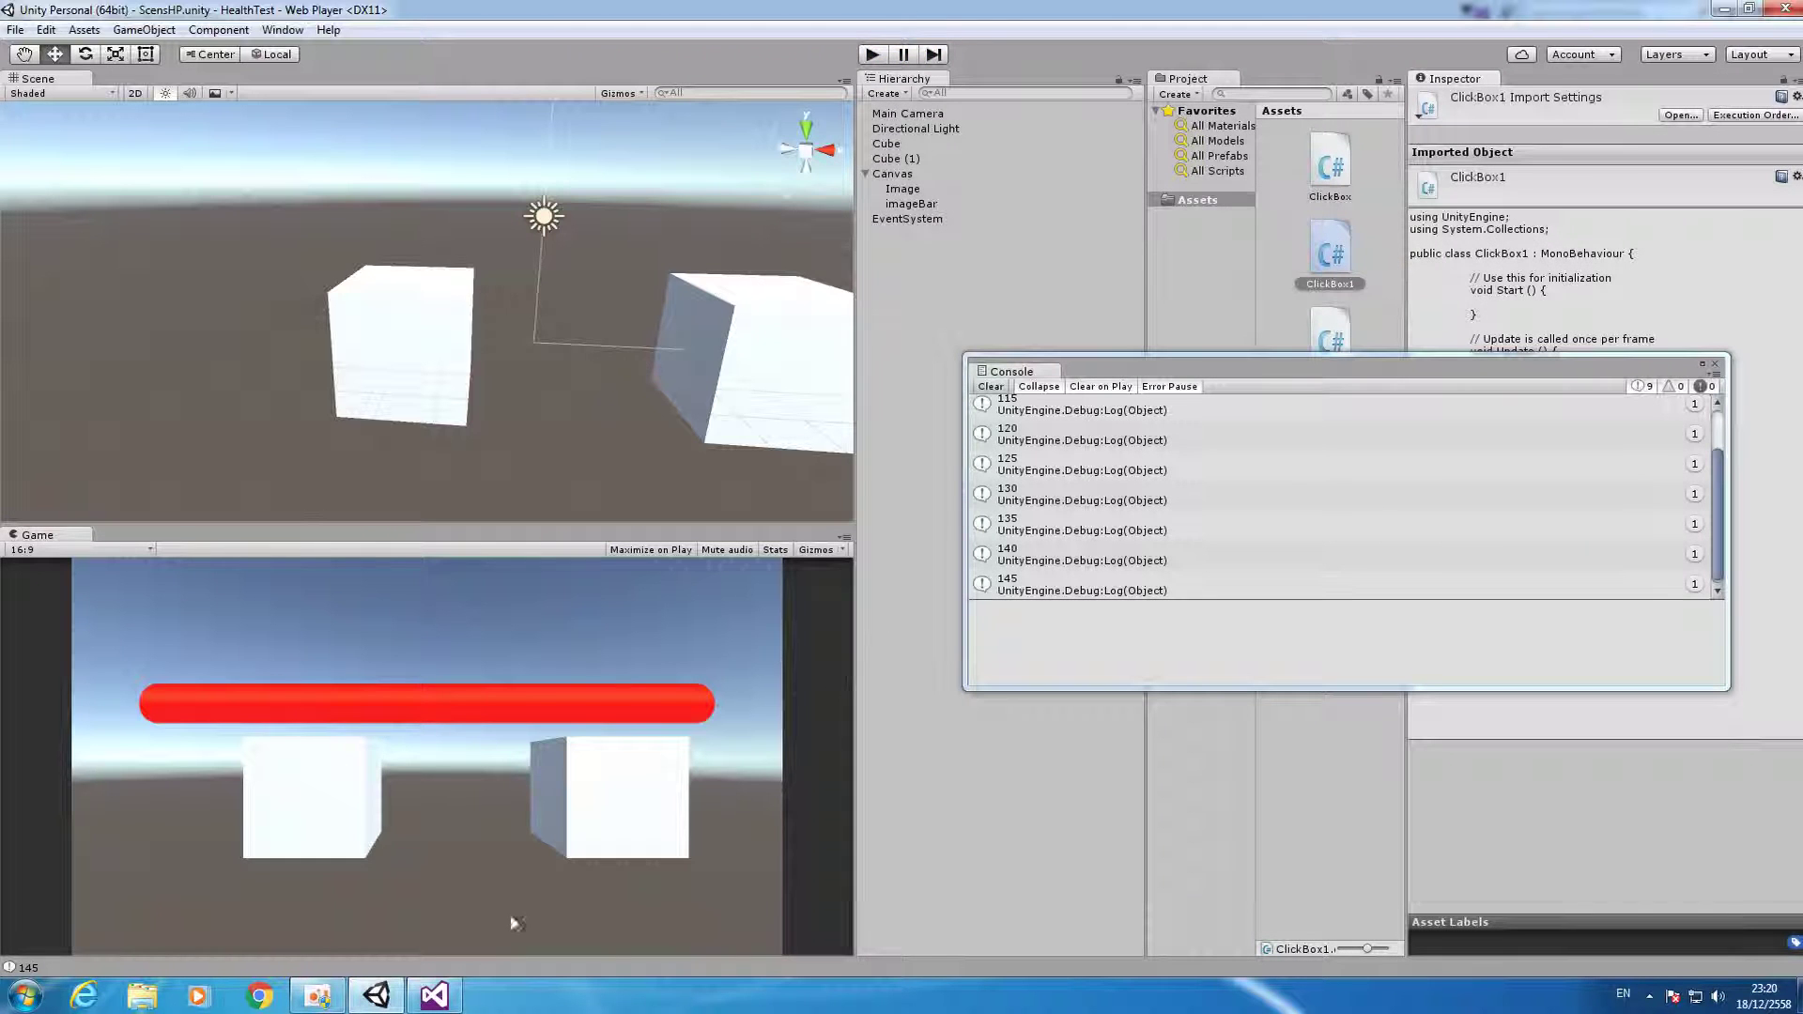
click(434, 995)
key(ctrl+Tab)
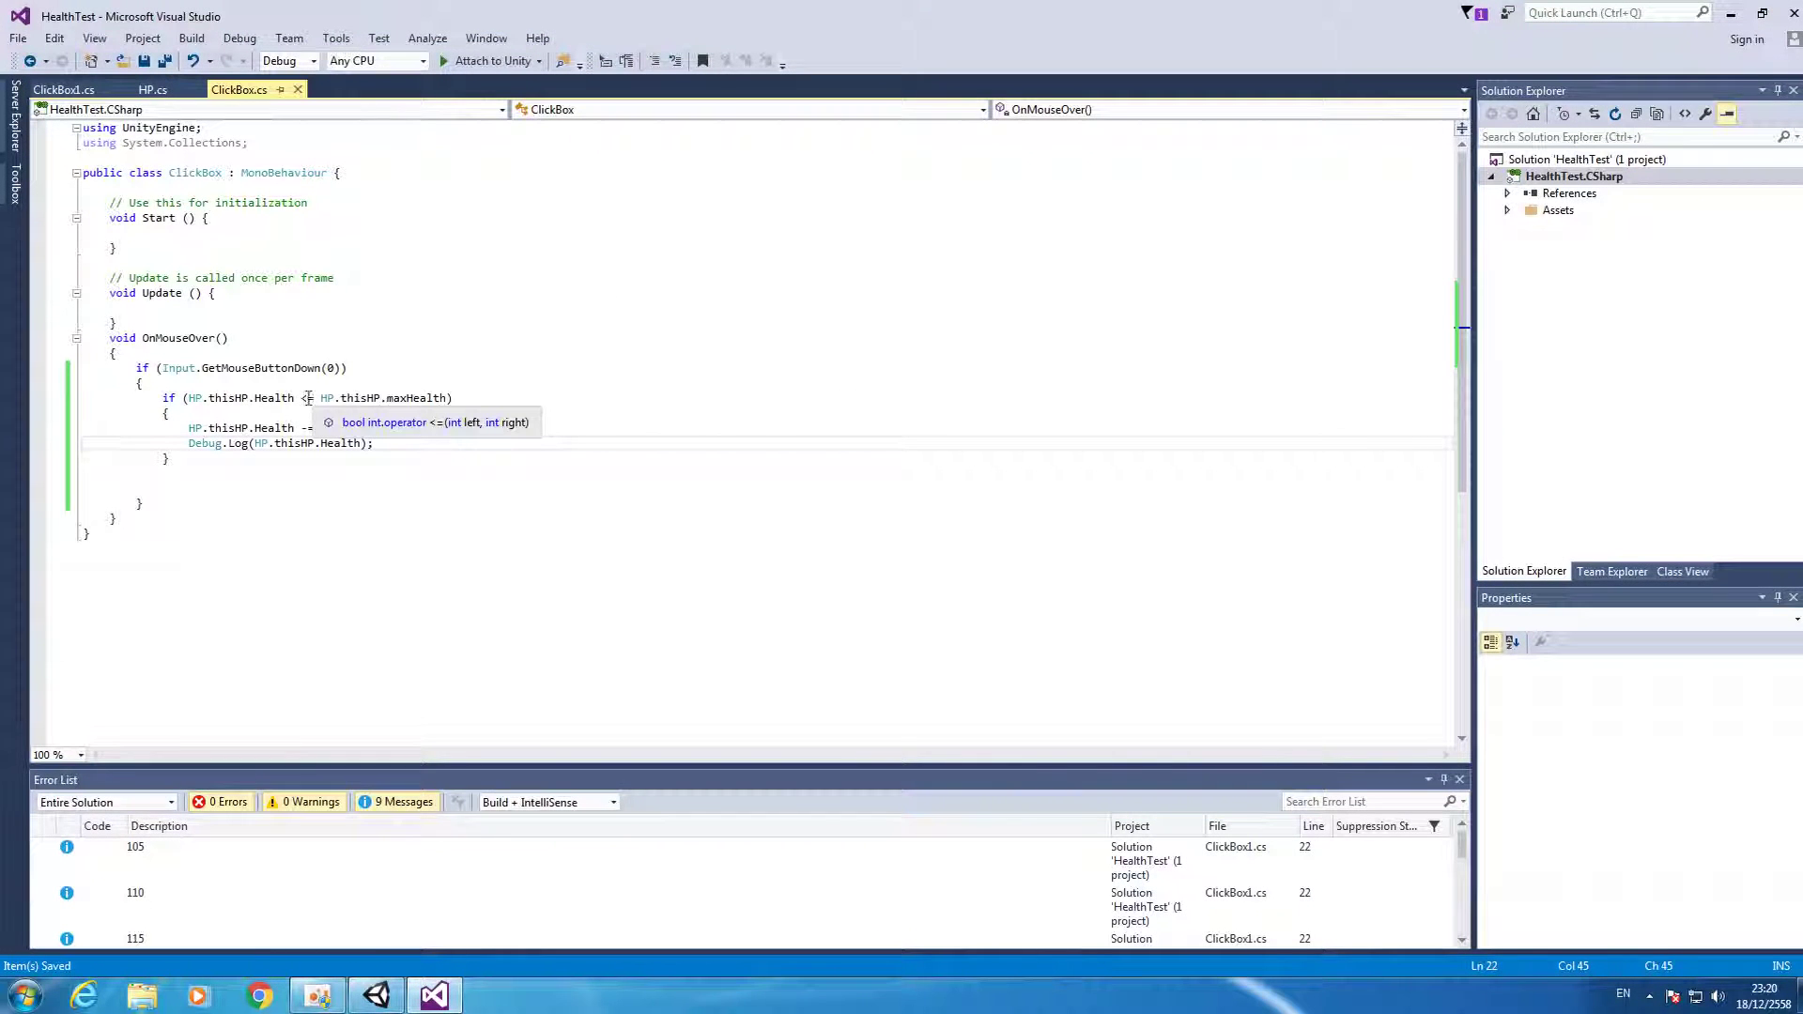
drag(303, 399, 451, 399)
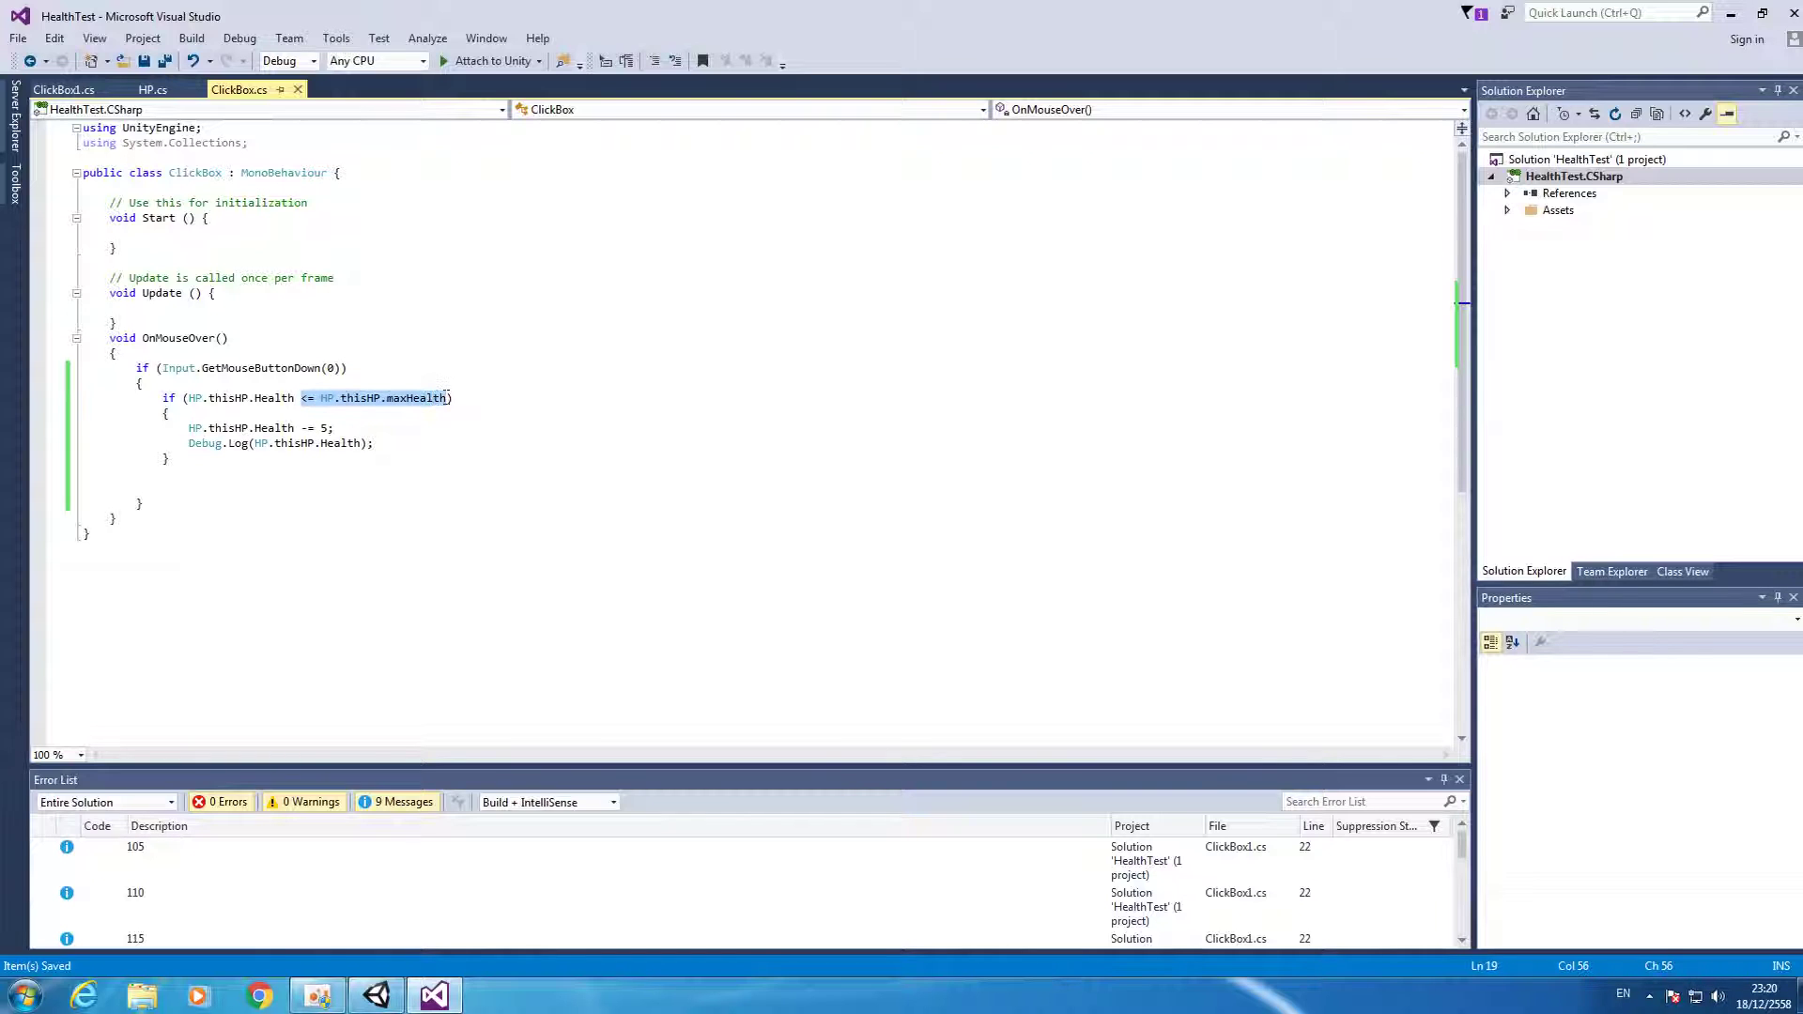
click(368, 399)
drag(320, 398, 449, 398)
key(Delete)
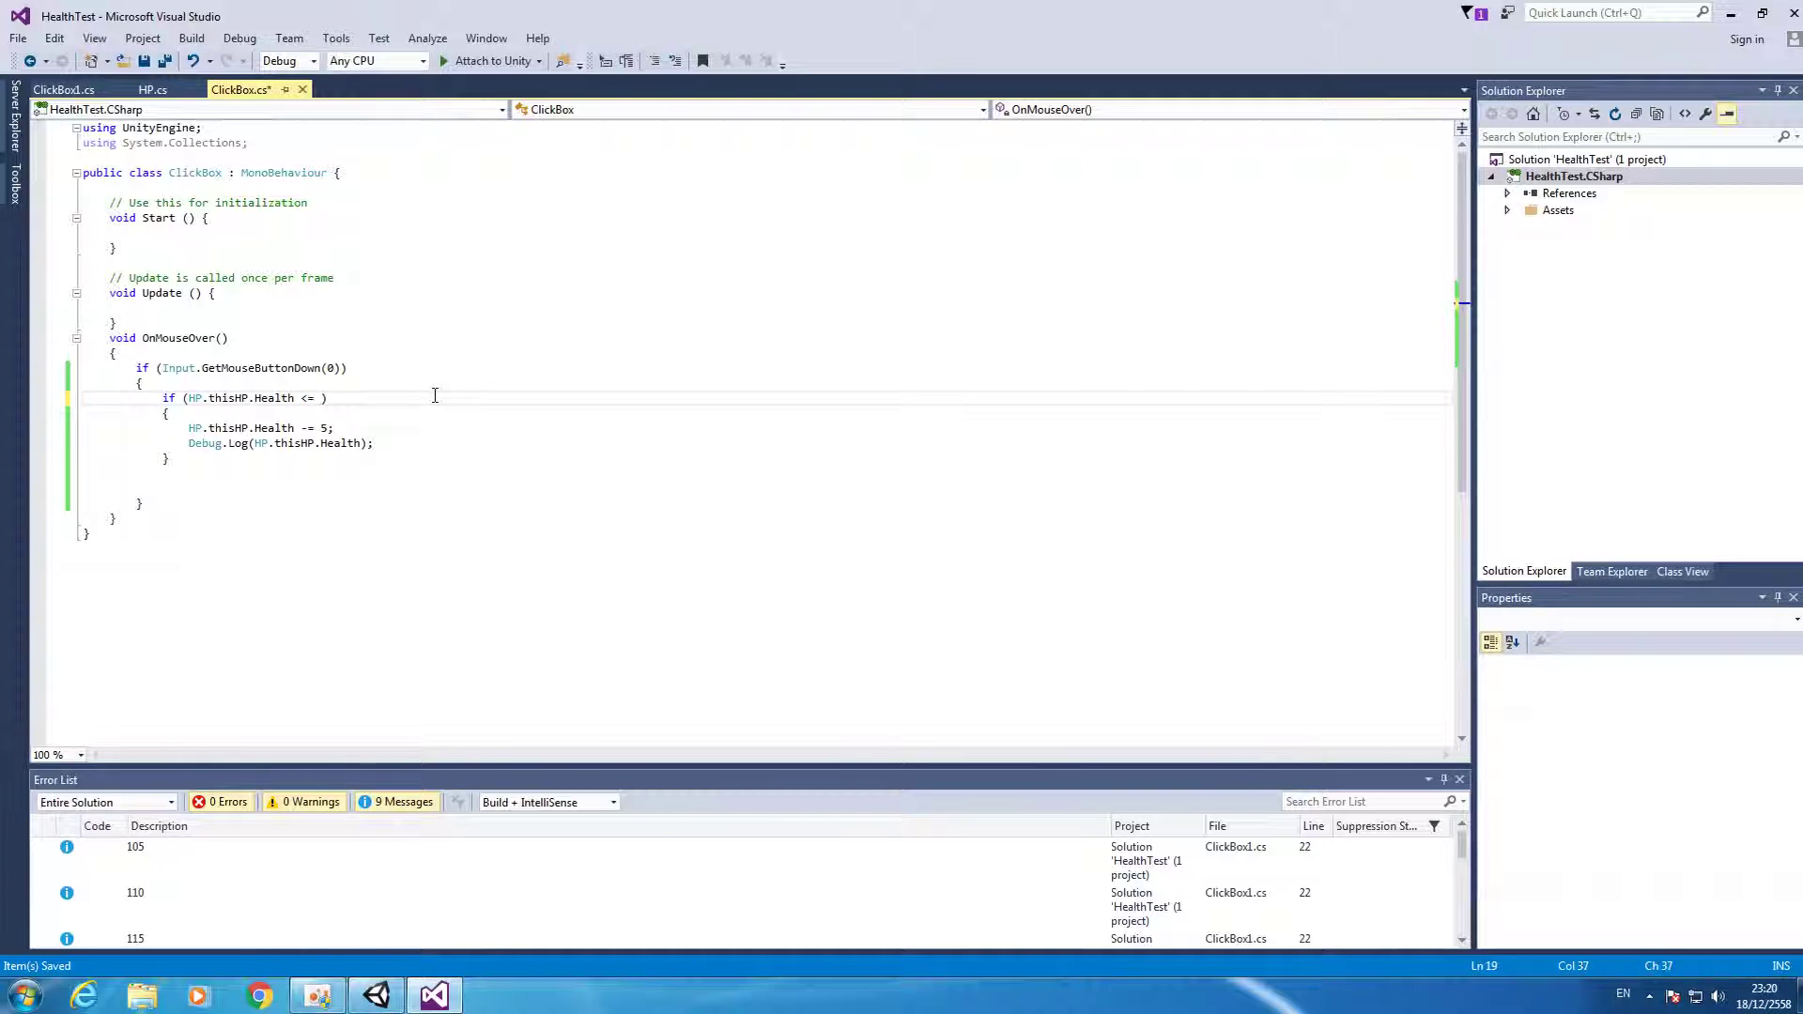
key(BackSpace)
key(BackSpace)
key(BackSpace)
text(>=0)
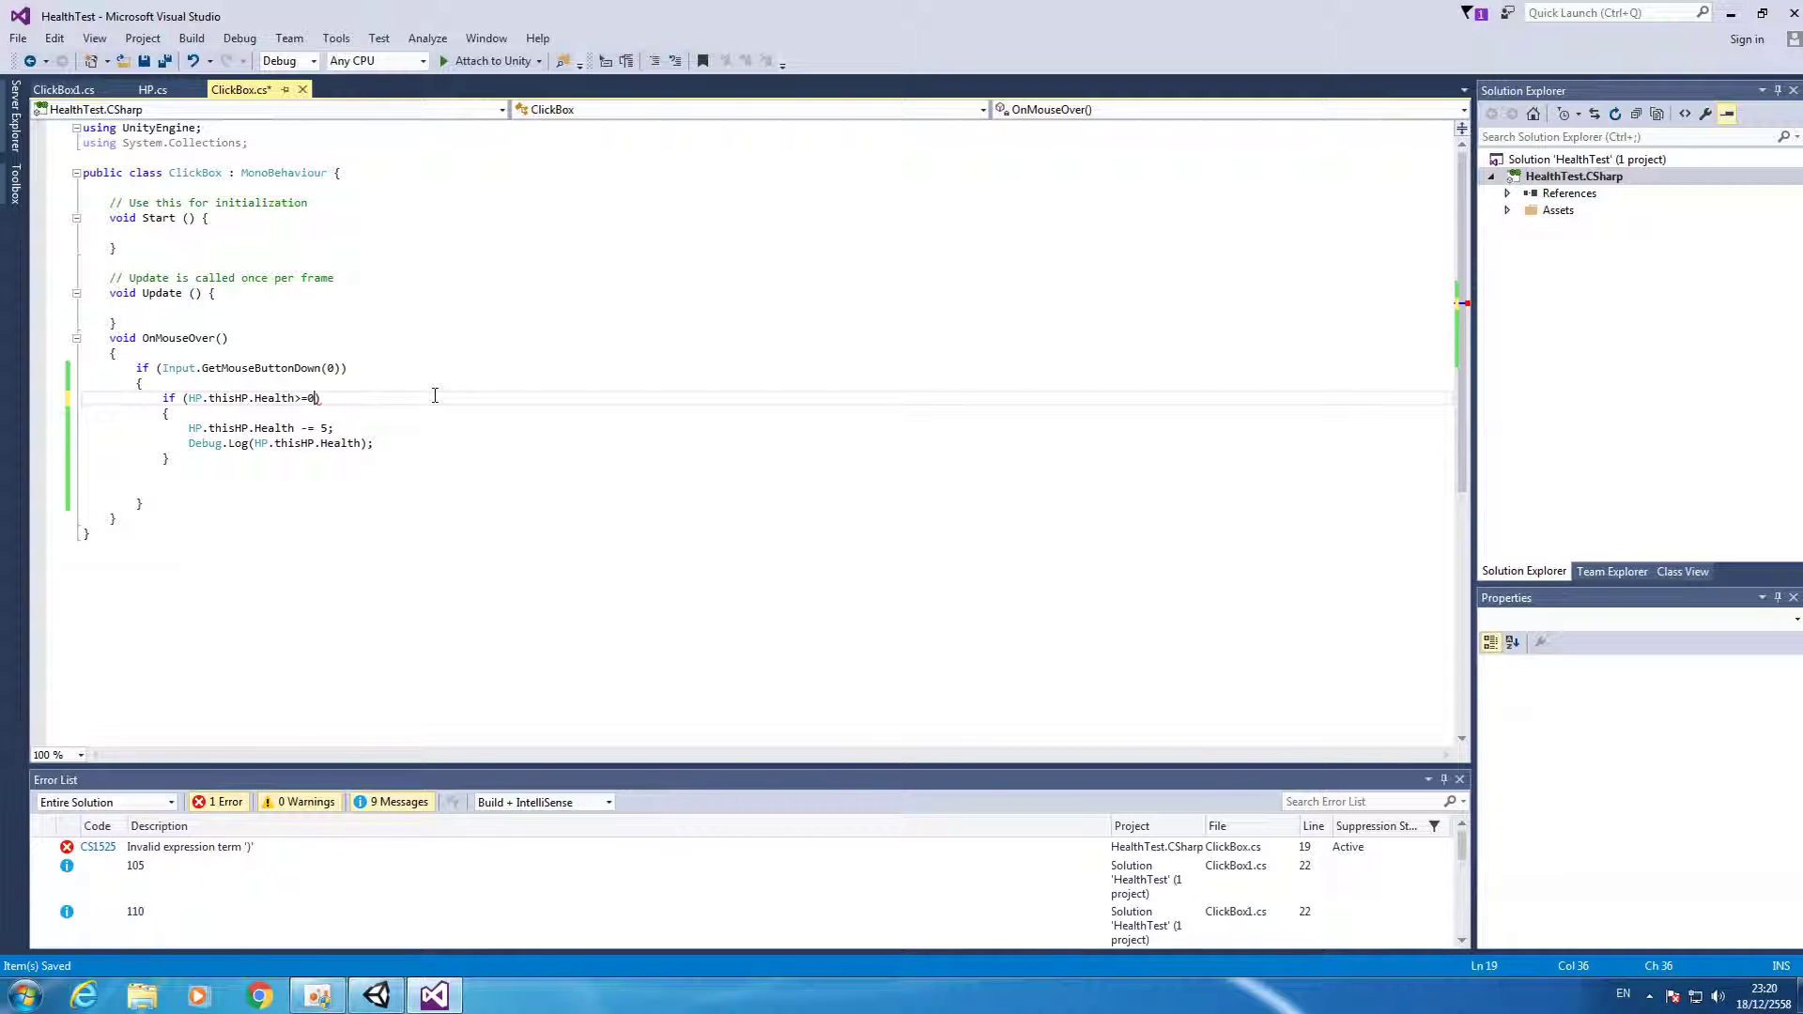
key(ctrl+s)
Restore ClickBox1's condition to <= HP.thisHP.maxHealth, save, and switch to Unity.
key(ctrl+Tab)
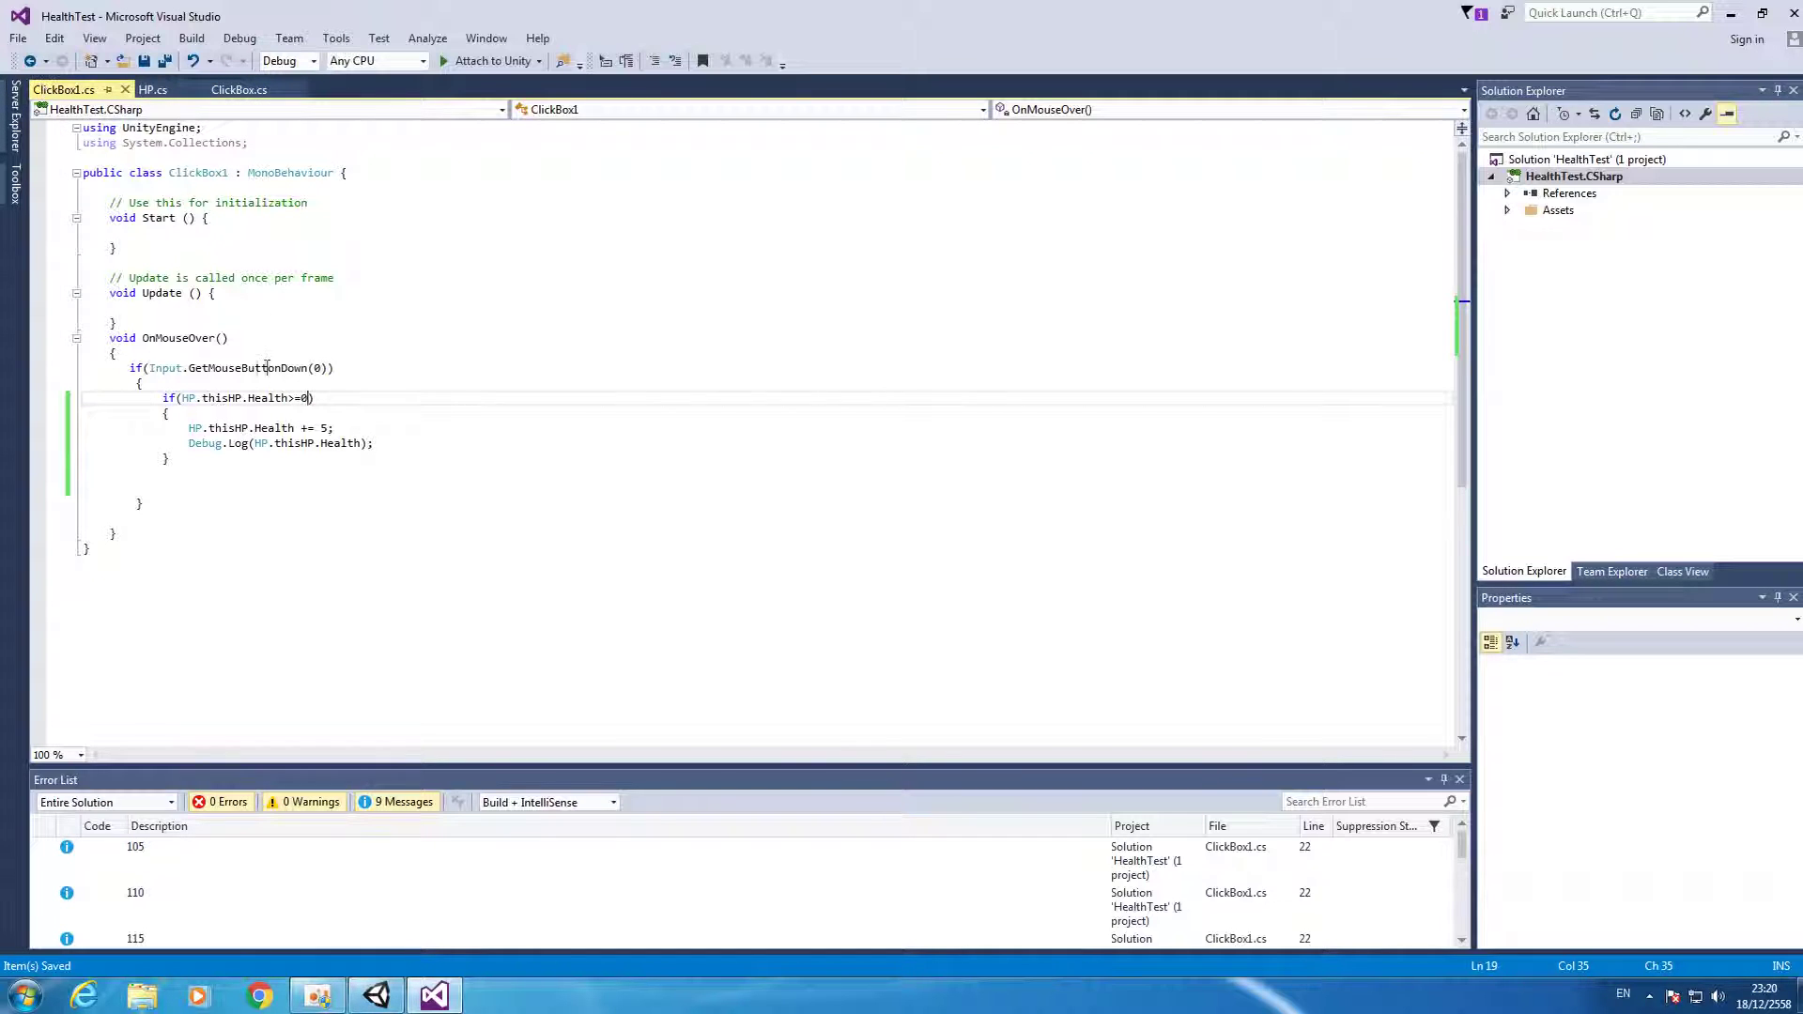
click(291, 398)
double_click(291, 399)
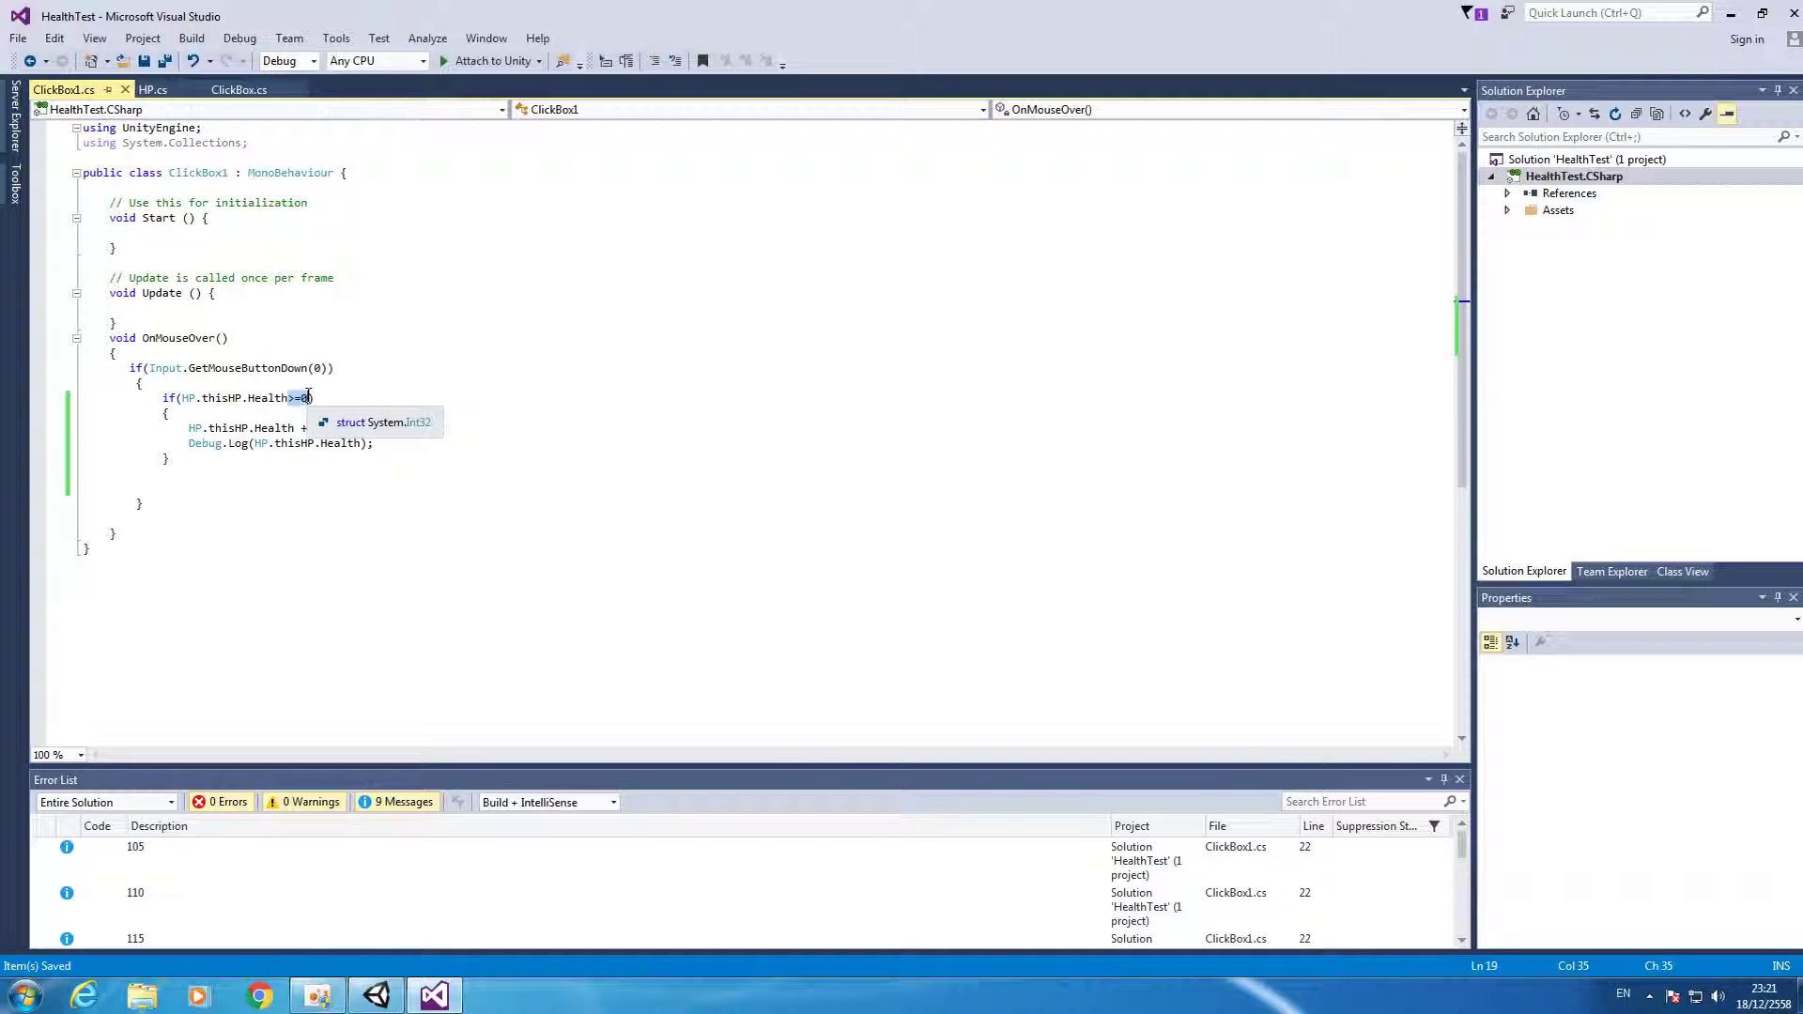
text(<= HP.thisHP.maxHealth)
key(ctrl+s)
key(alt+Tab)
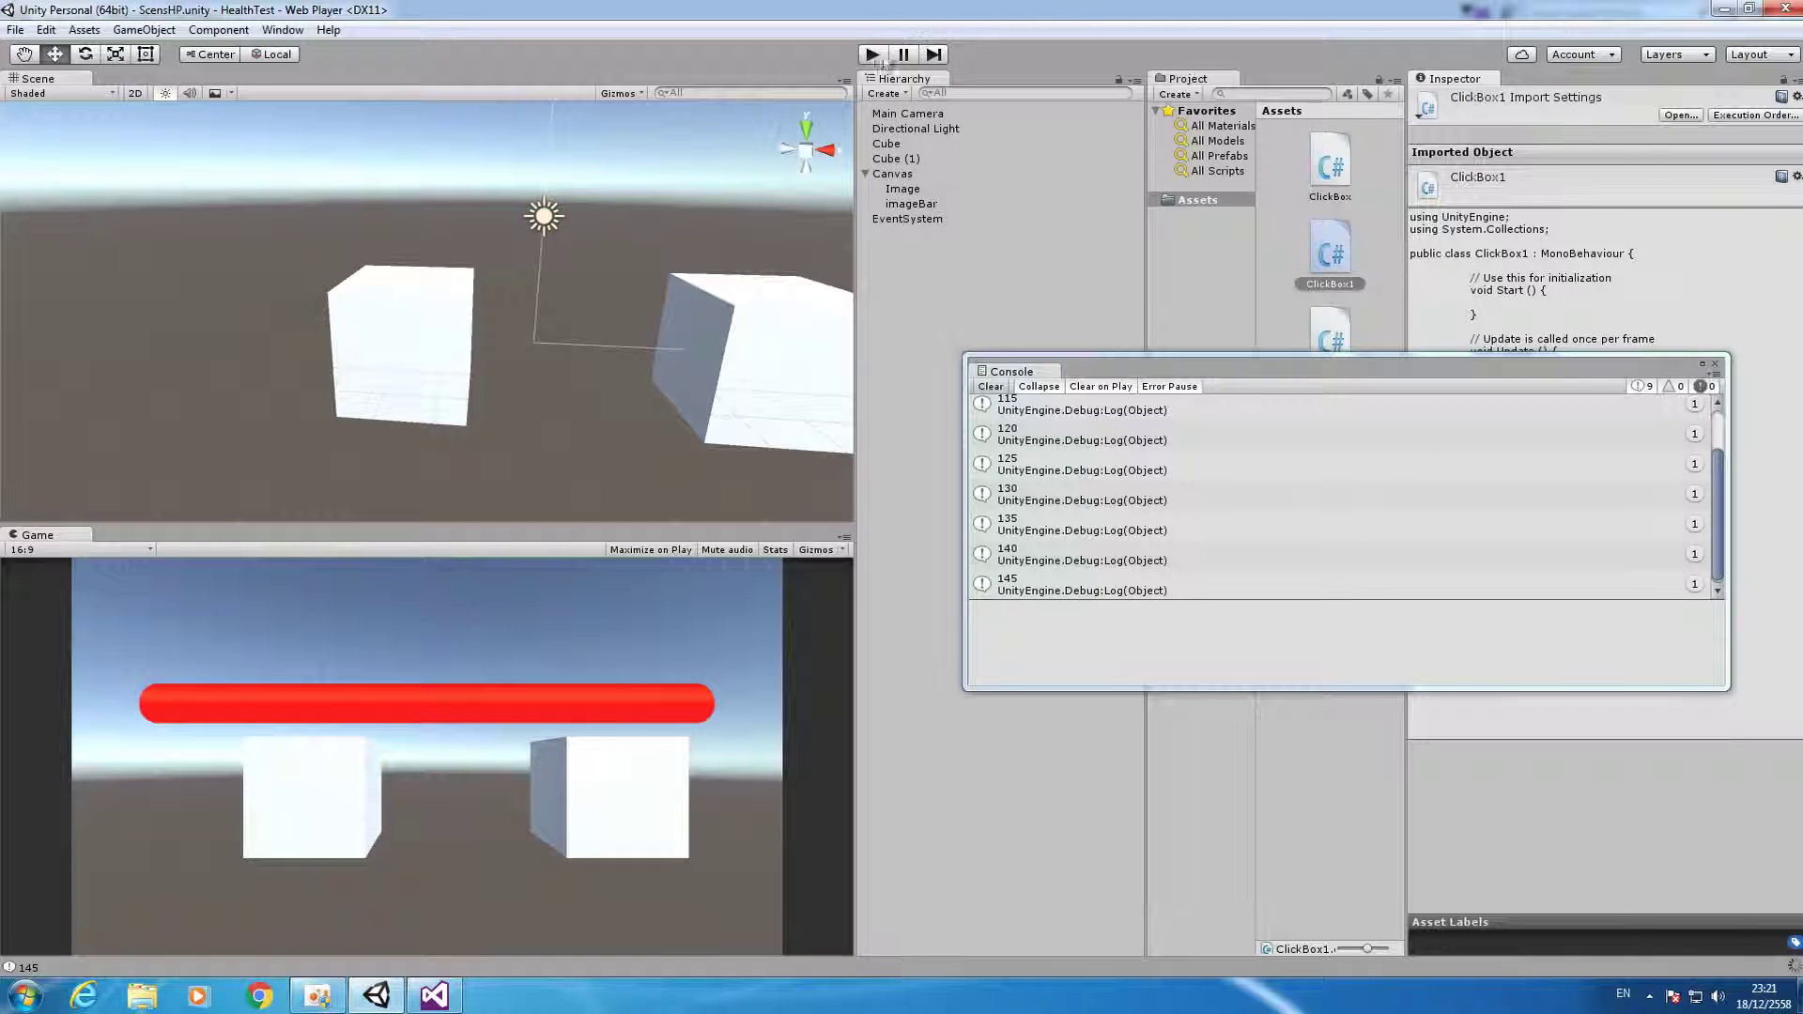
Play the scene and click the left cube repeatedly to drain health to empty.
click(875, 55)
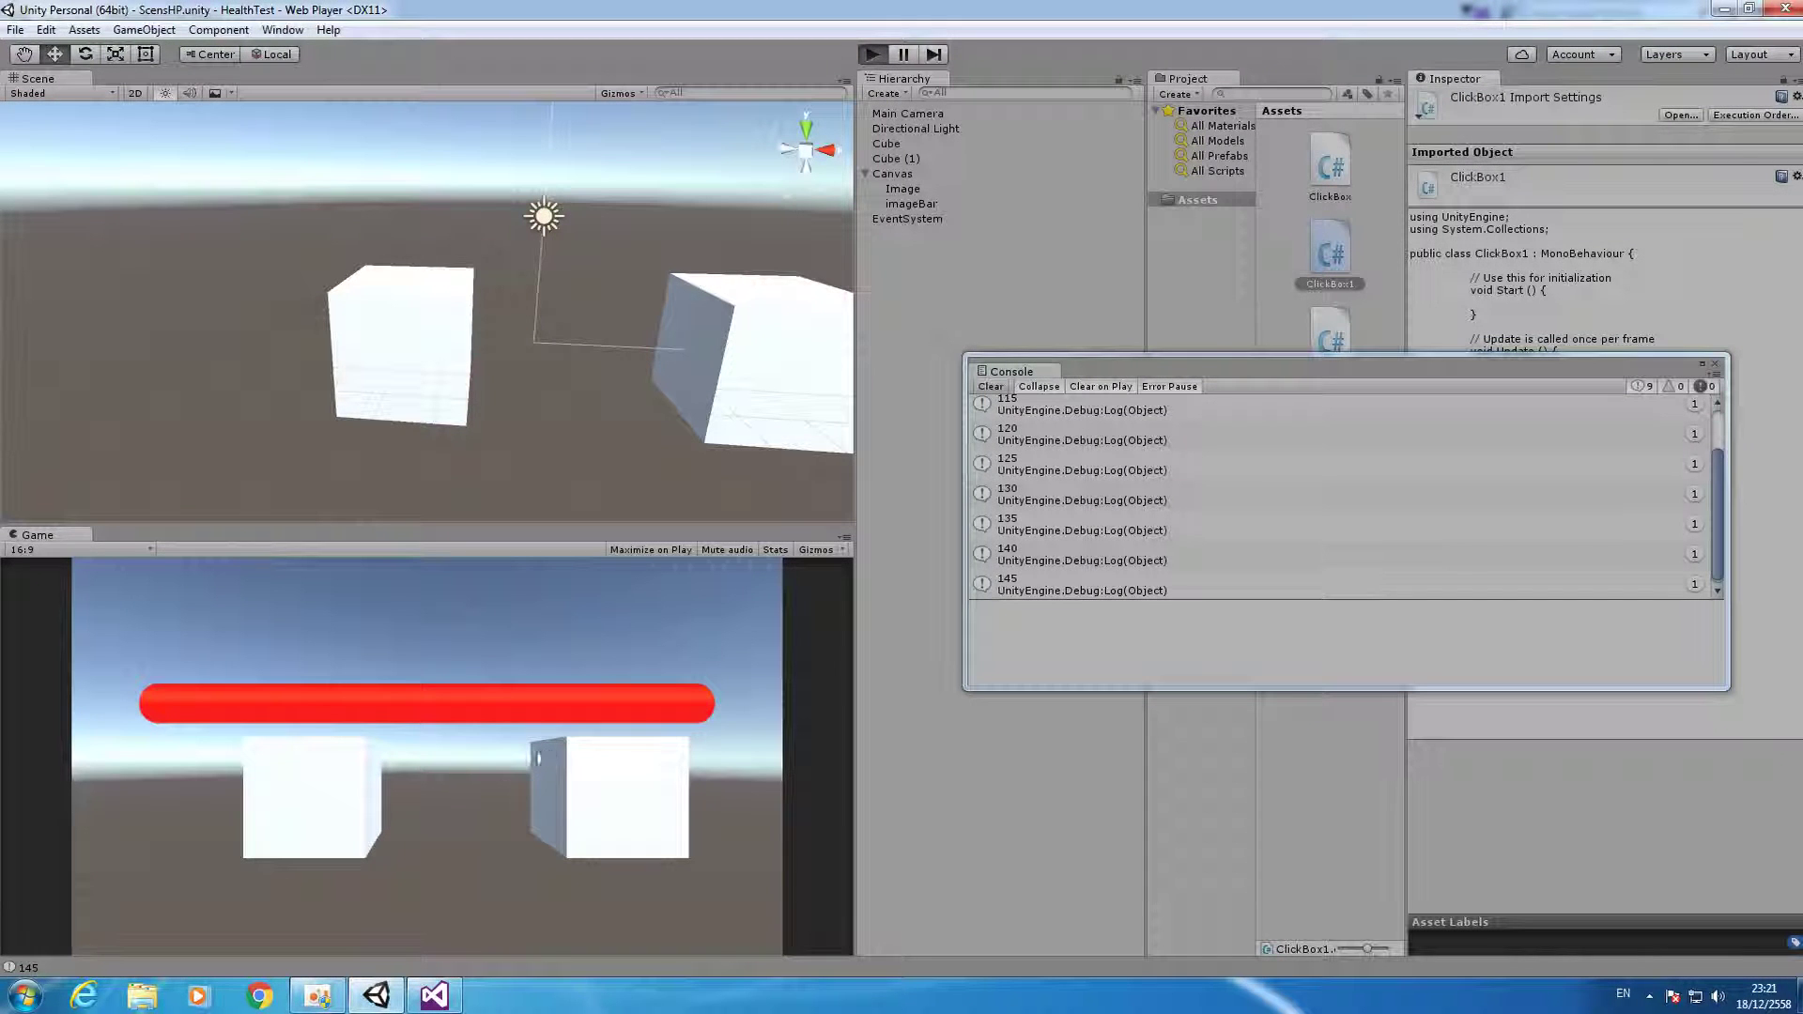
click(325, 803)
click(325, 802)
click(325, 800)
click(325, 799)
click(325, 799)
click(326, 797)
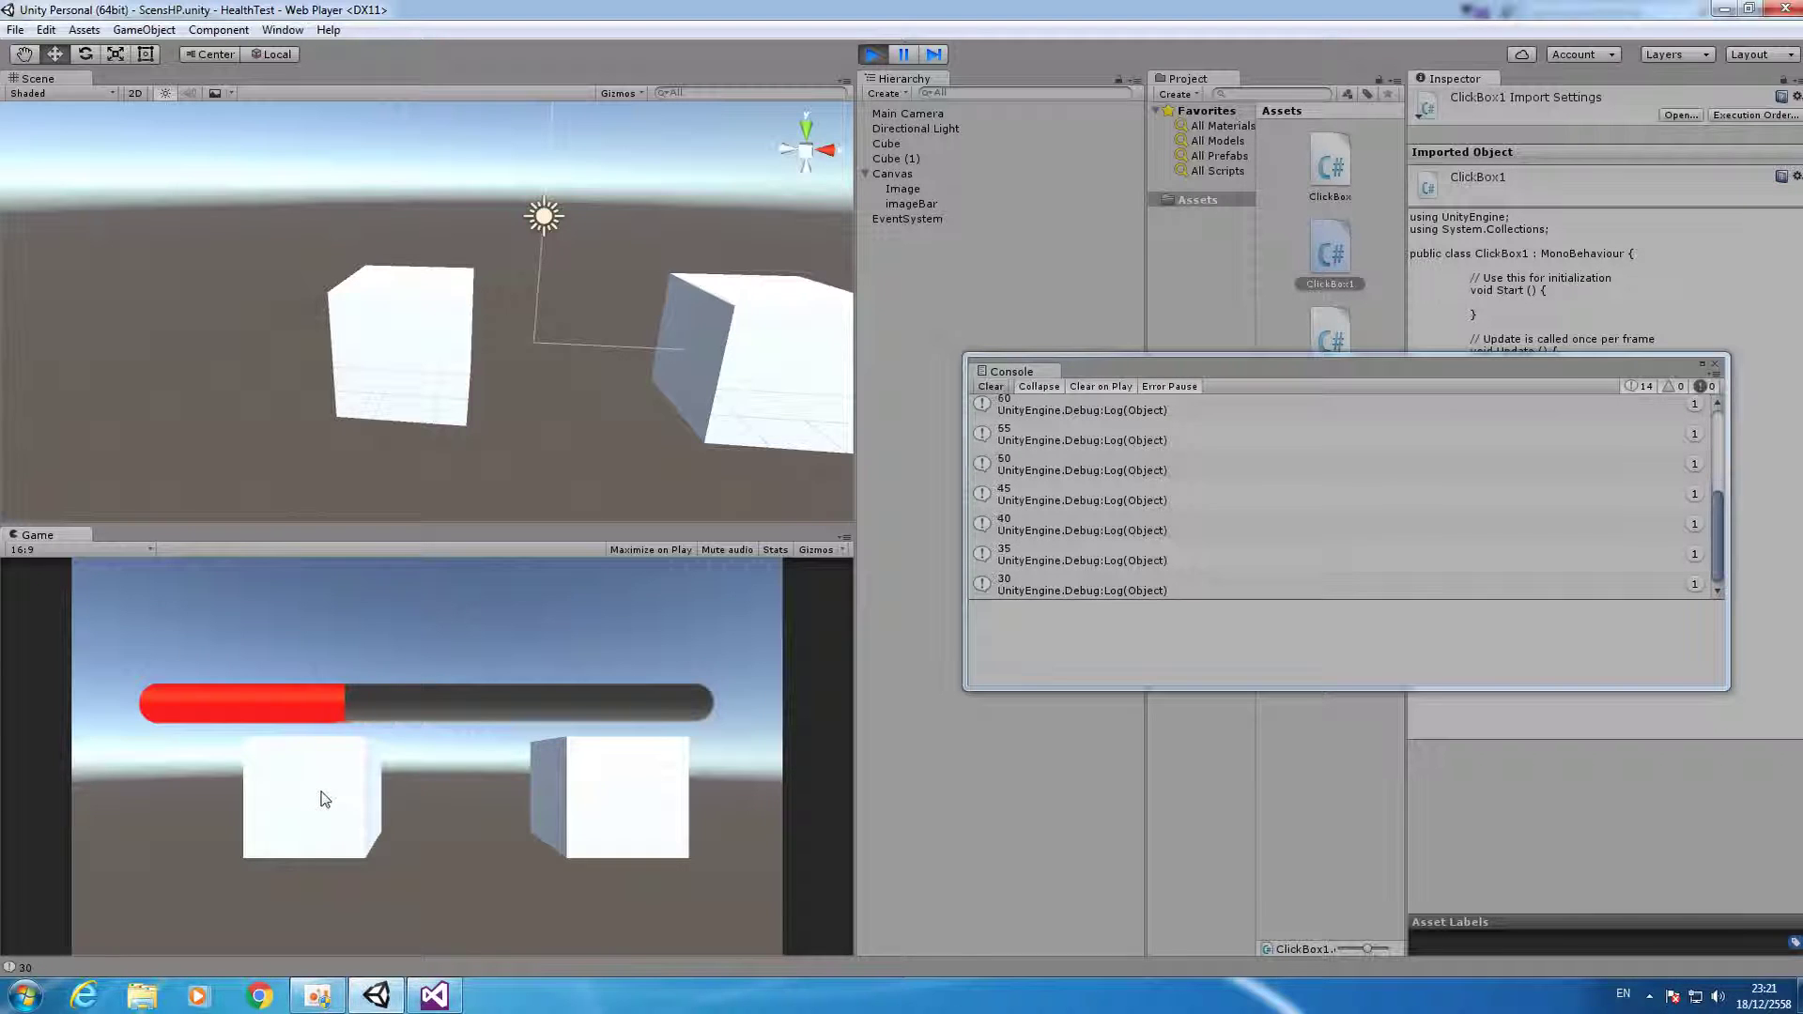
click(327, 796)
click(328, 794)
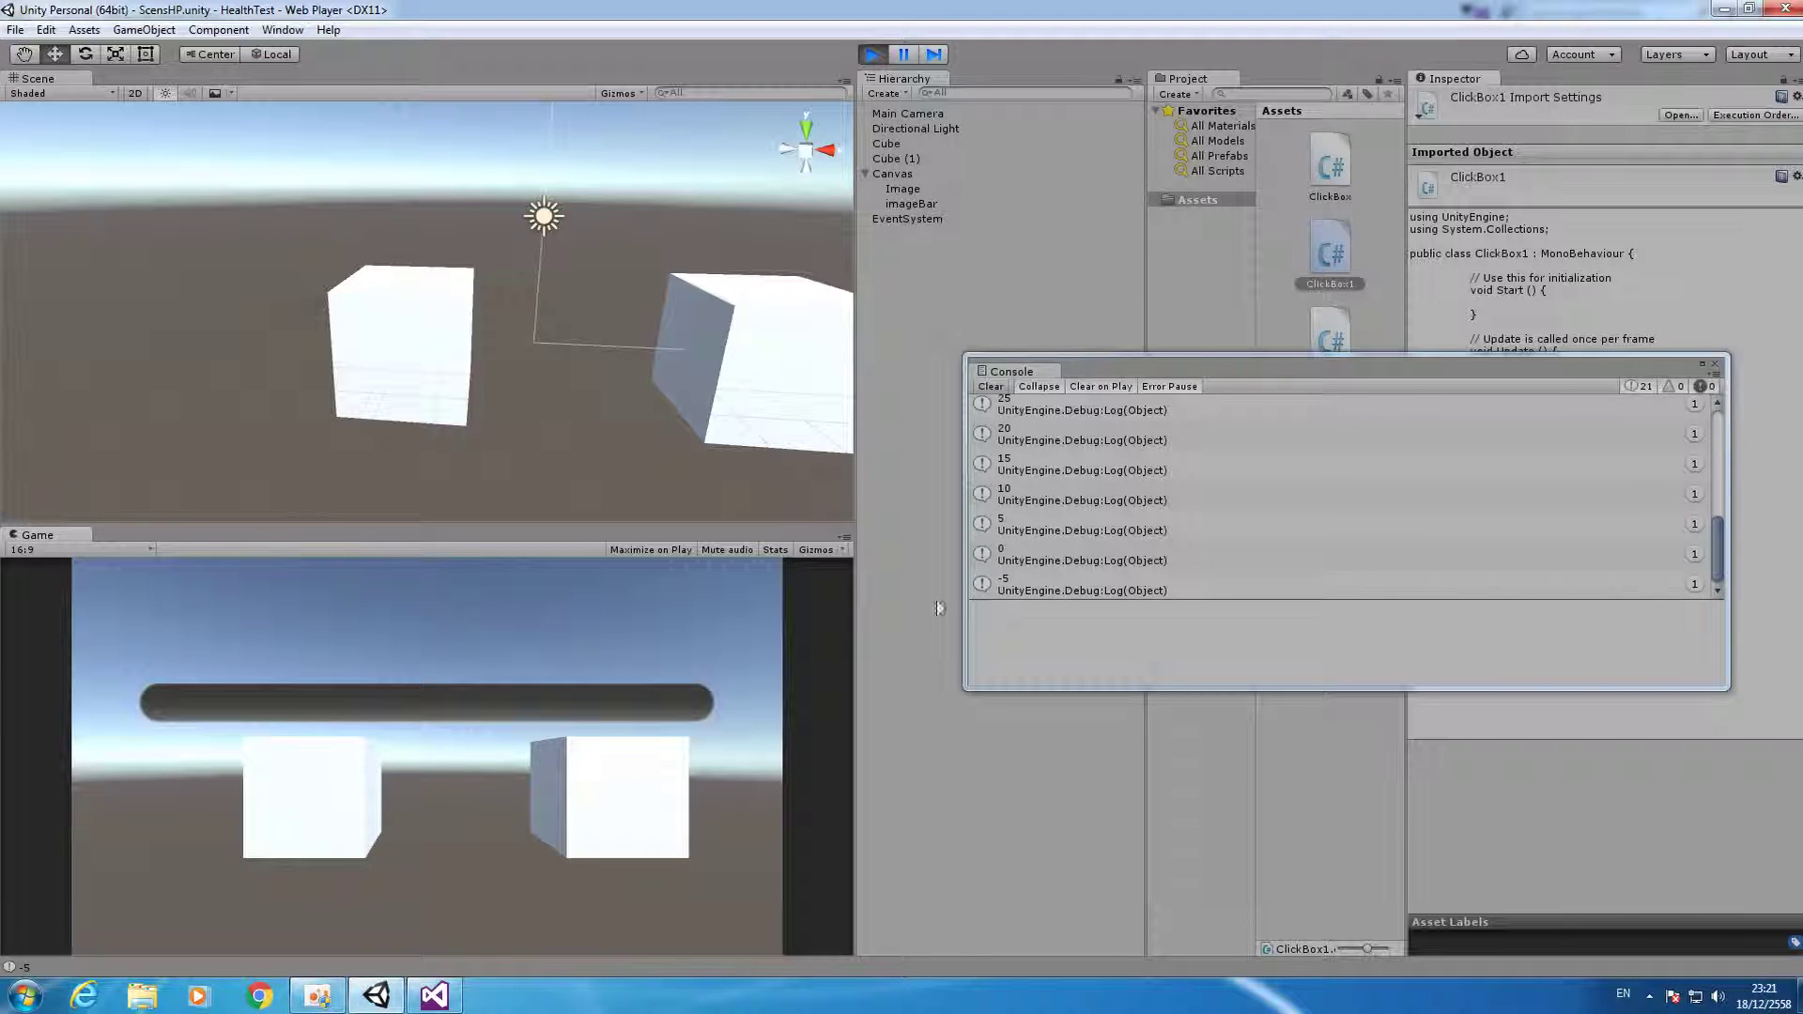
Heal with the right cube past the maximum, watching health cap at 105.
click(575, 801)
click(577, 798)
click(578, 793)
click(579, 789)
double_click(582, 787)
triple_click(585, 785)
double_click(589, 782)
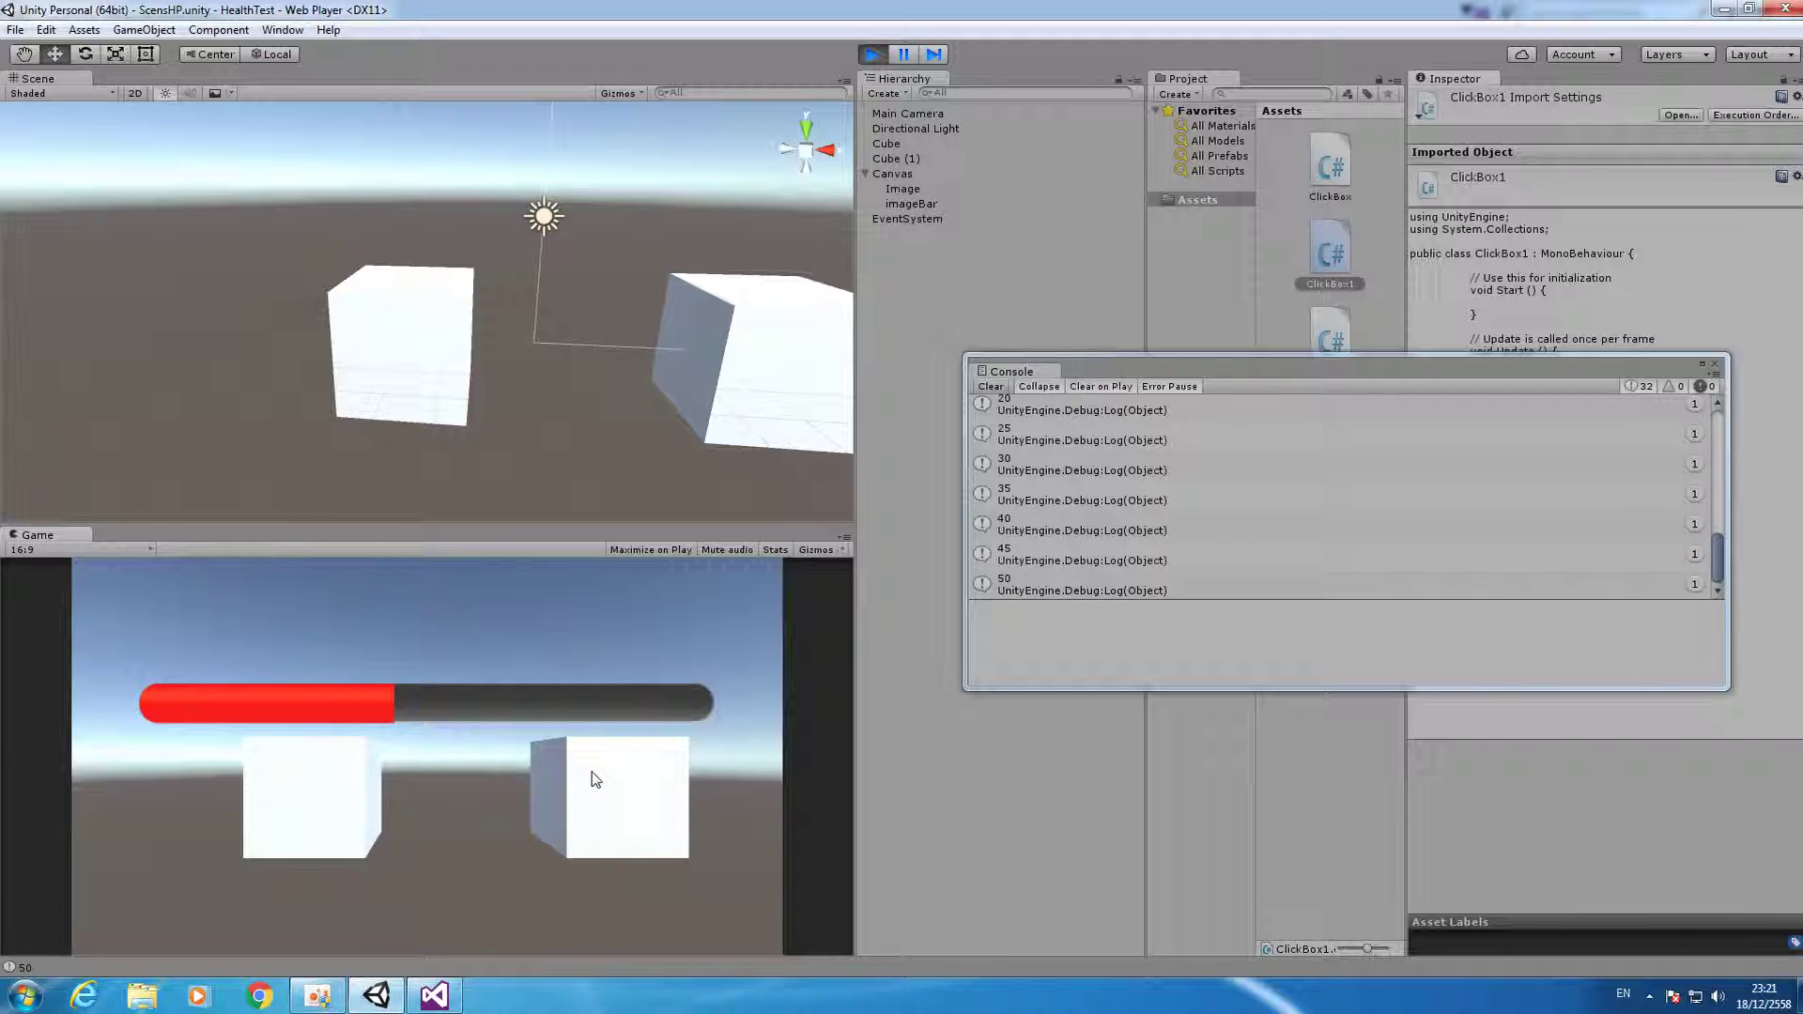
triple_click(592, 779)
triple_click(598, 776)
triple_click(595, 768)
double_click(596, 767)
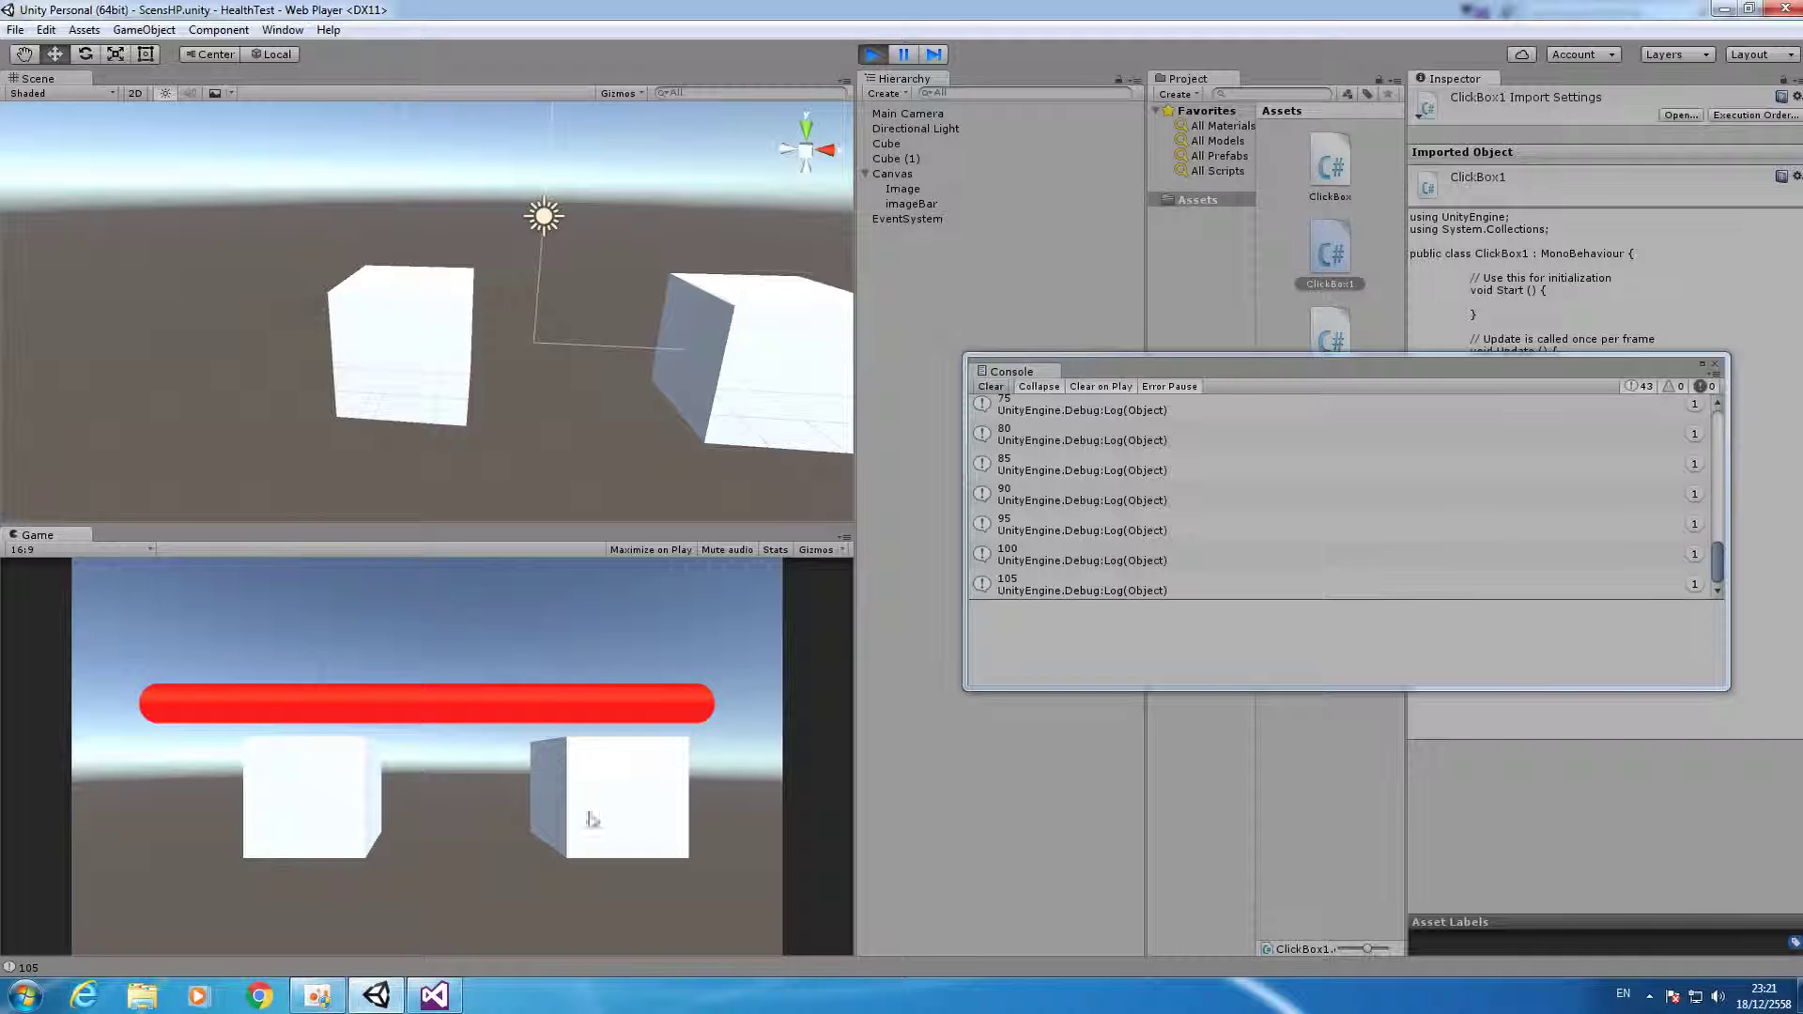
Alternate damage and healing, stop the game, and open HP.cs in Visual Studio.
click(331, 796)
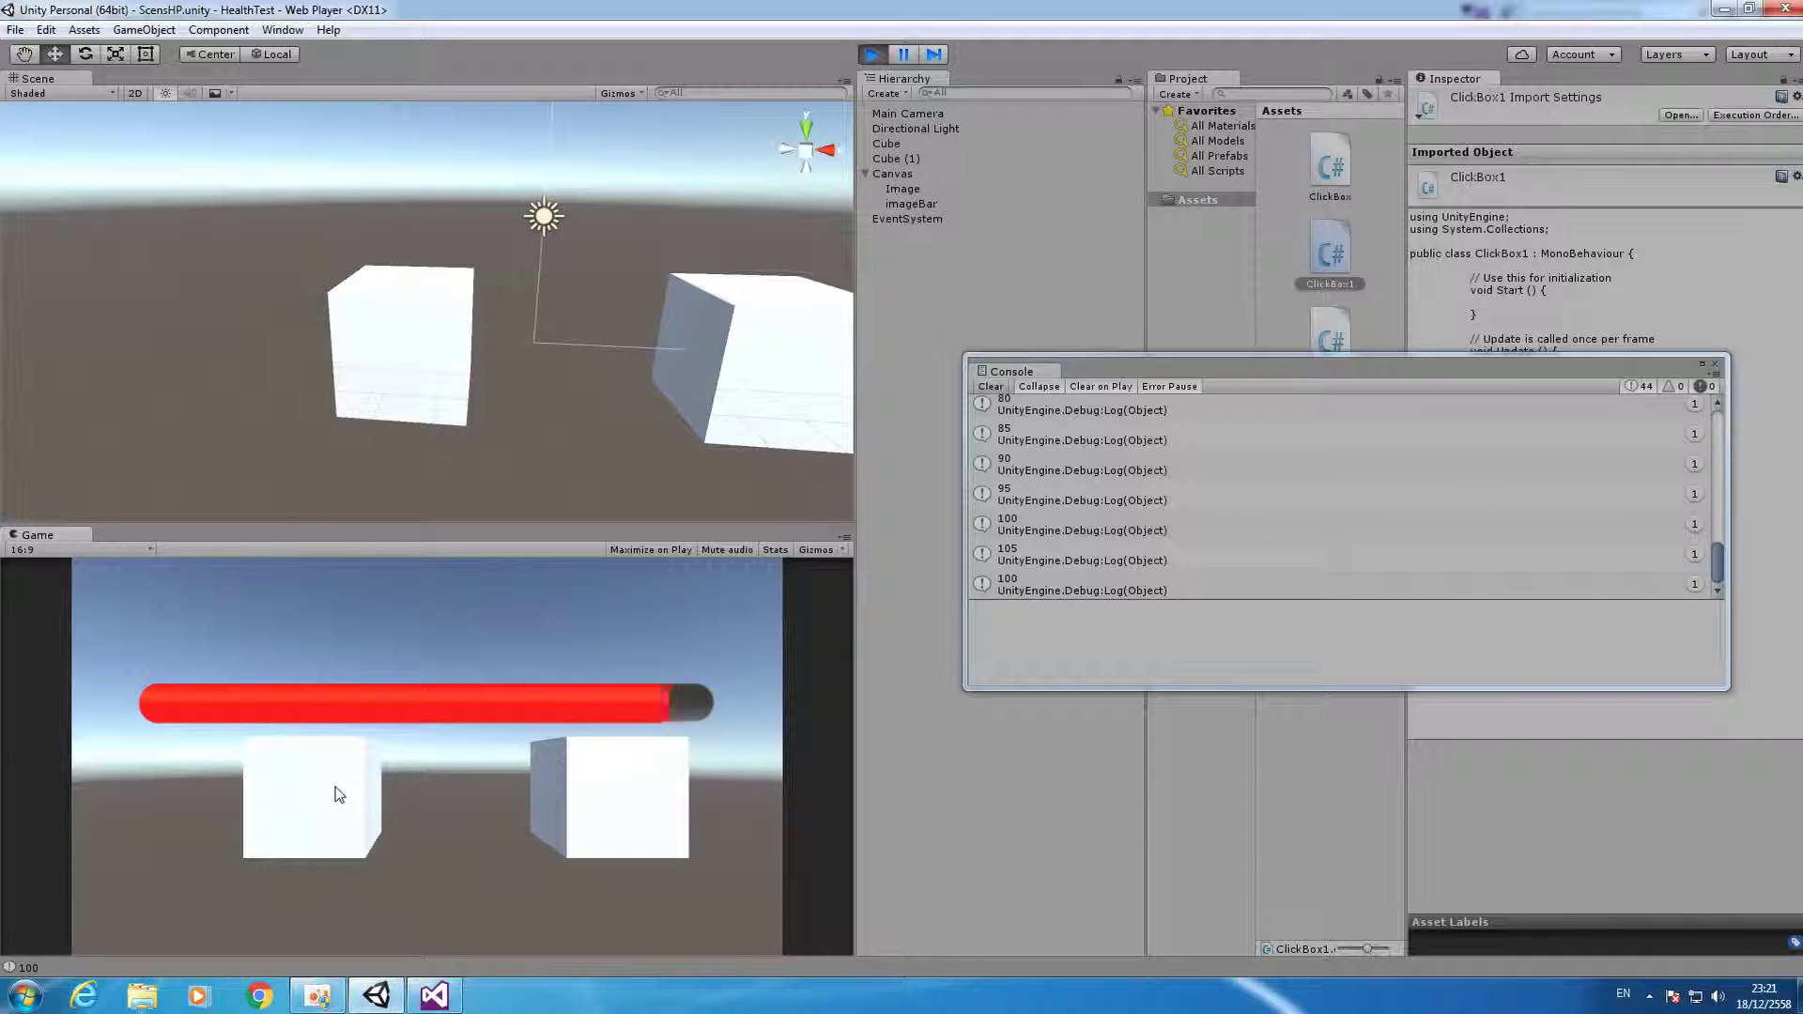
click(615, 777)
click(324, 783)
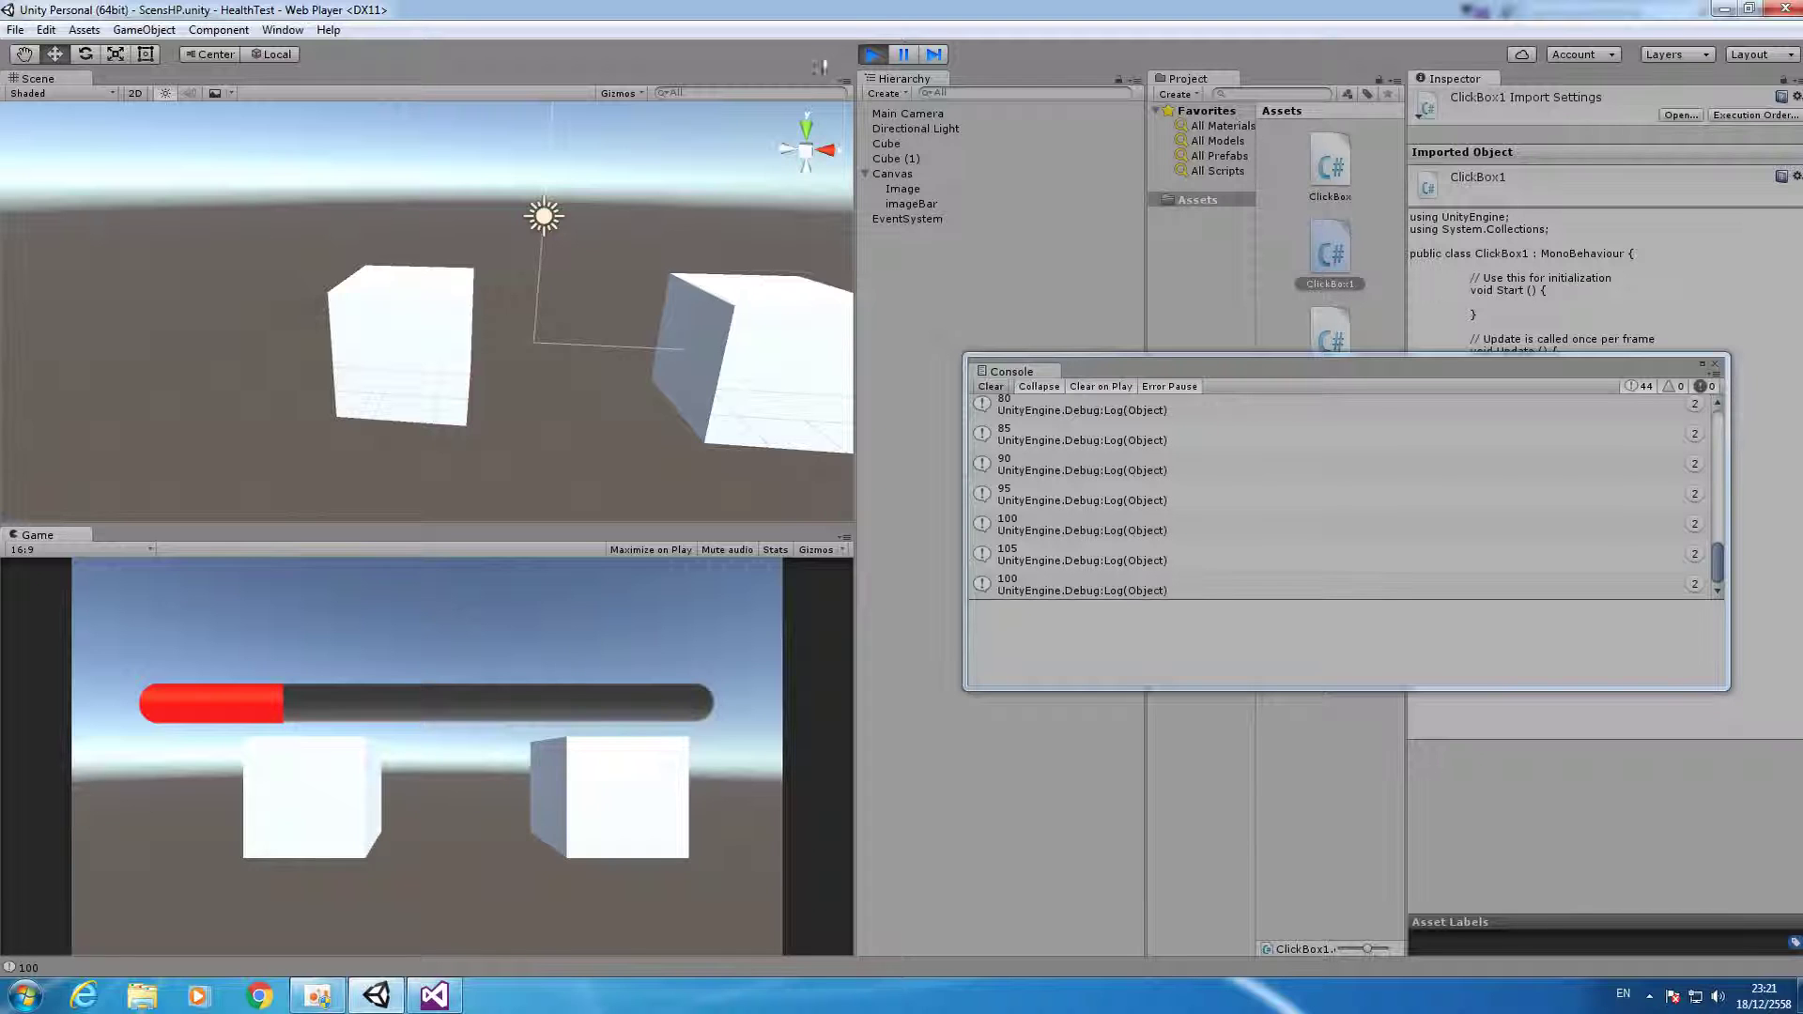
click(873, 55)
click(434, 995)
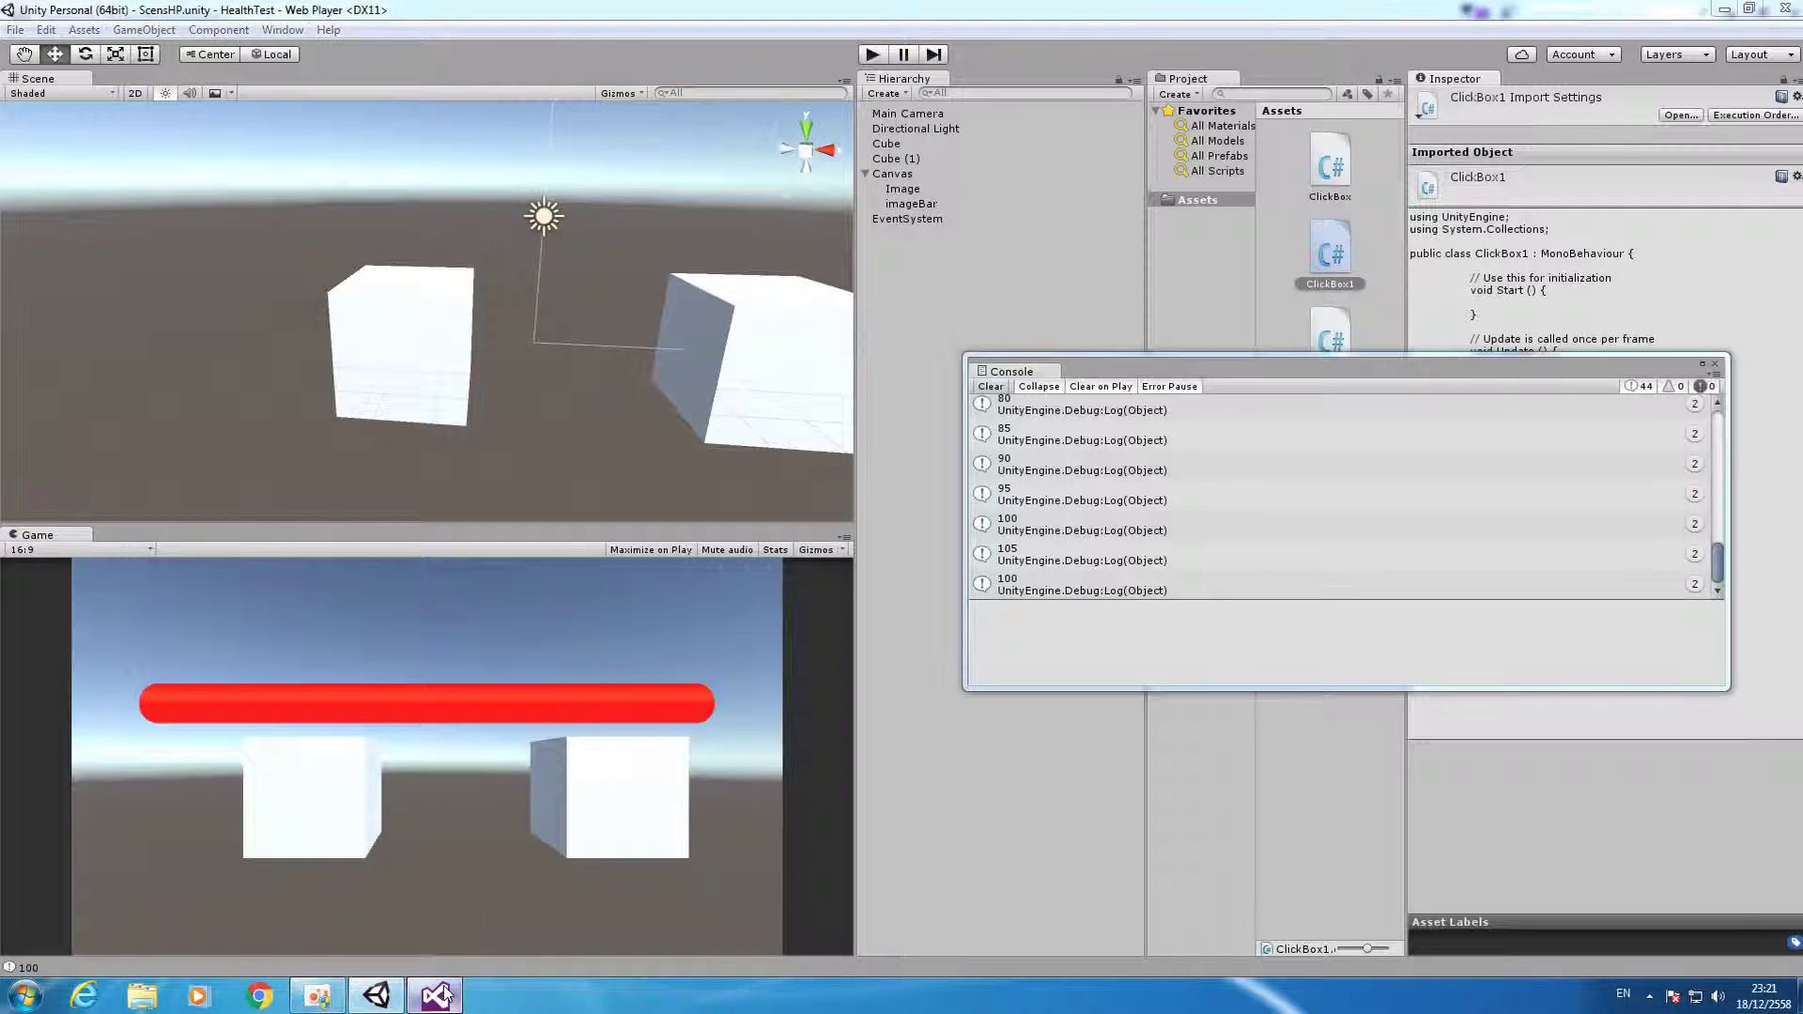
click(172, 91)
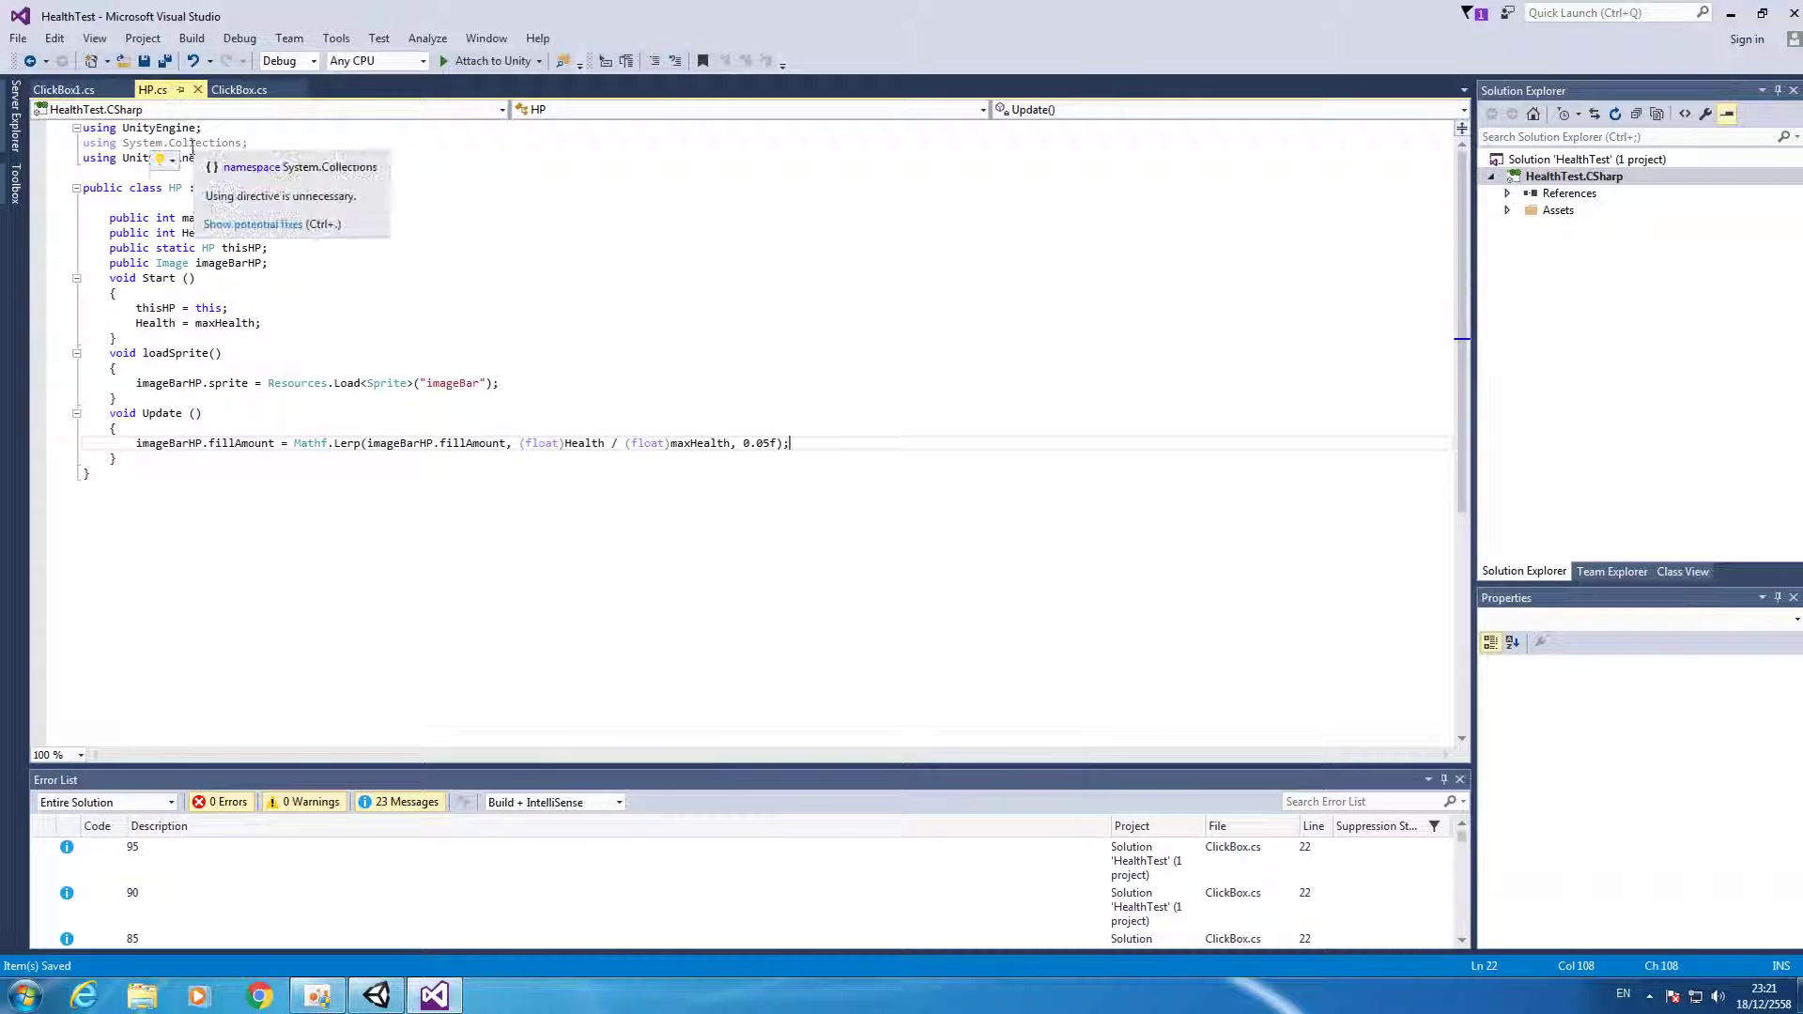
Add the fields 'public int speed;' and 'int moss;' to HP.cs and save.
click(391, 544)
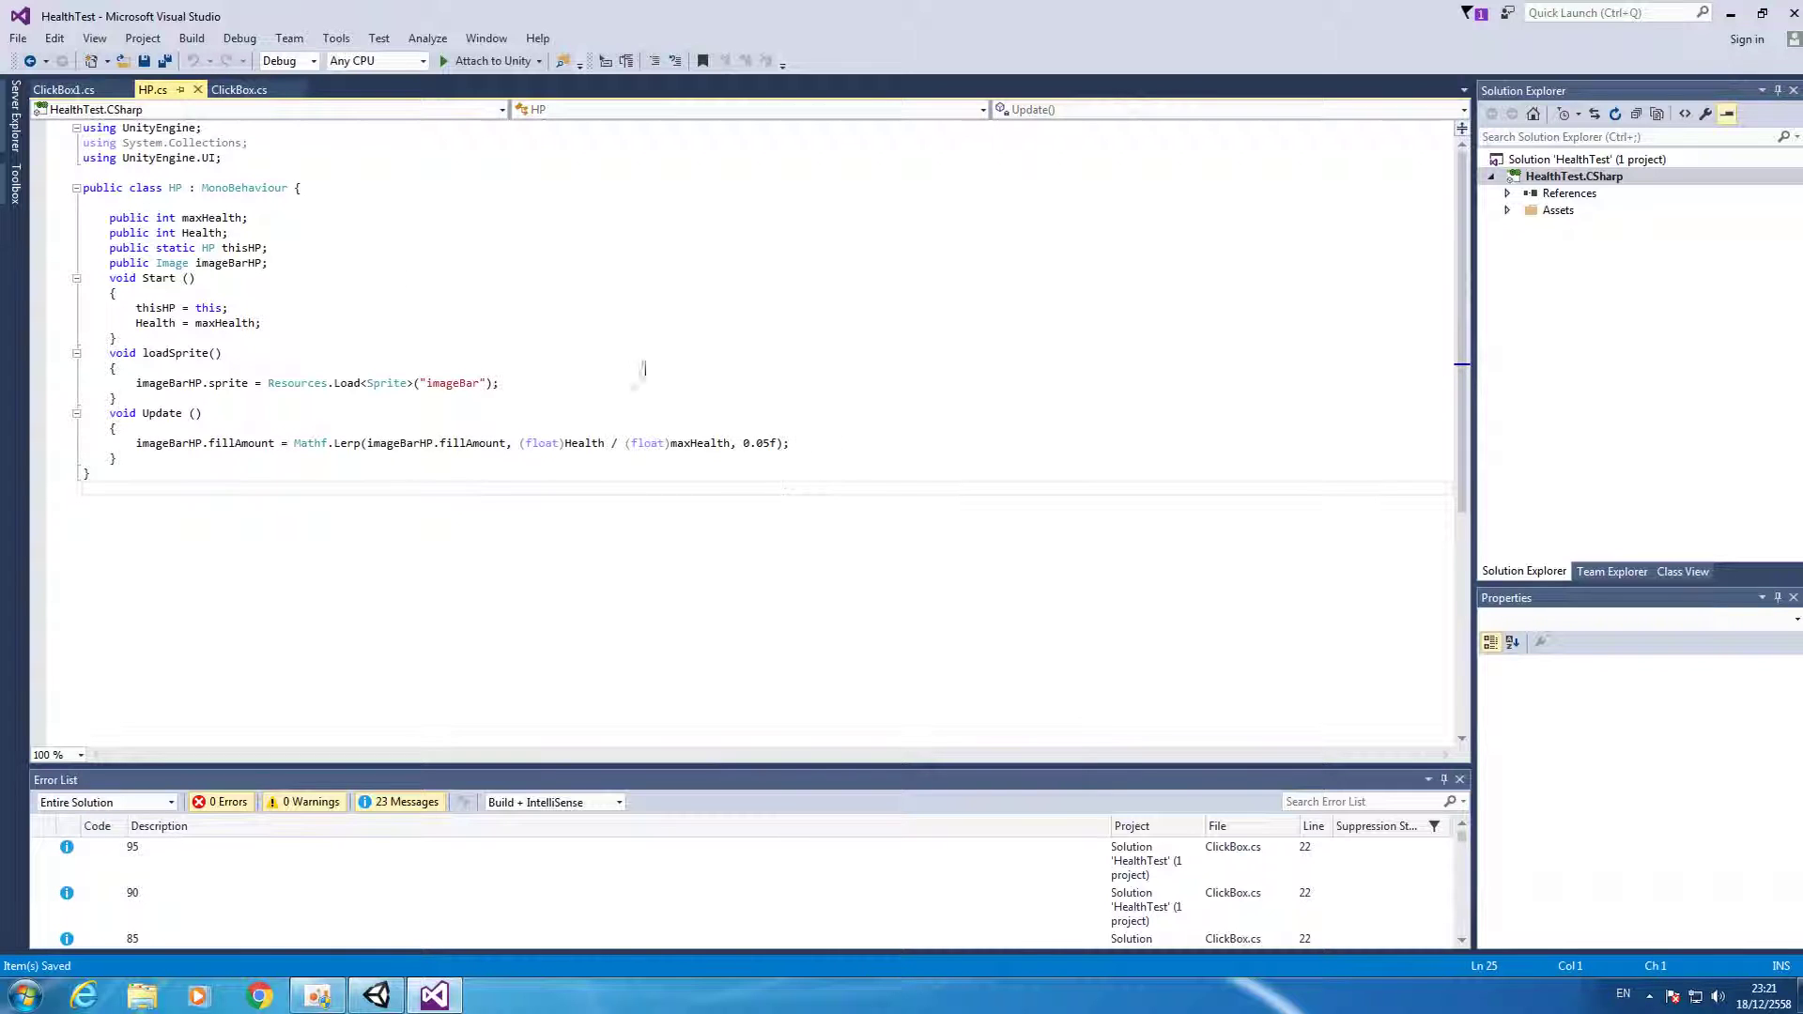
click(290, 263)
key(Return)
key(Return)
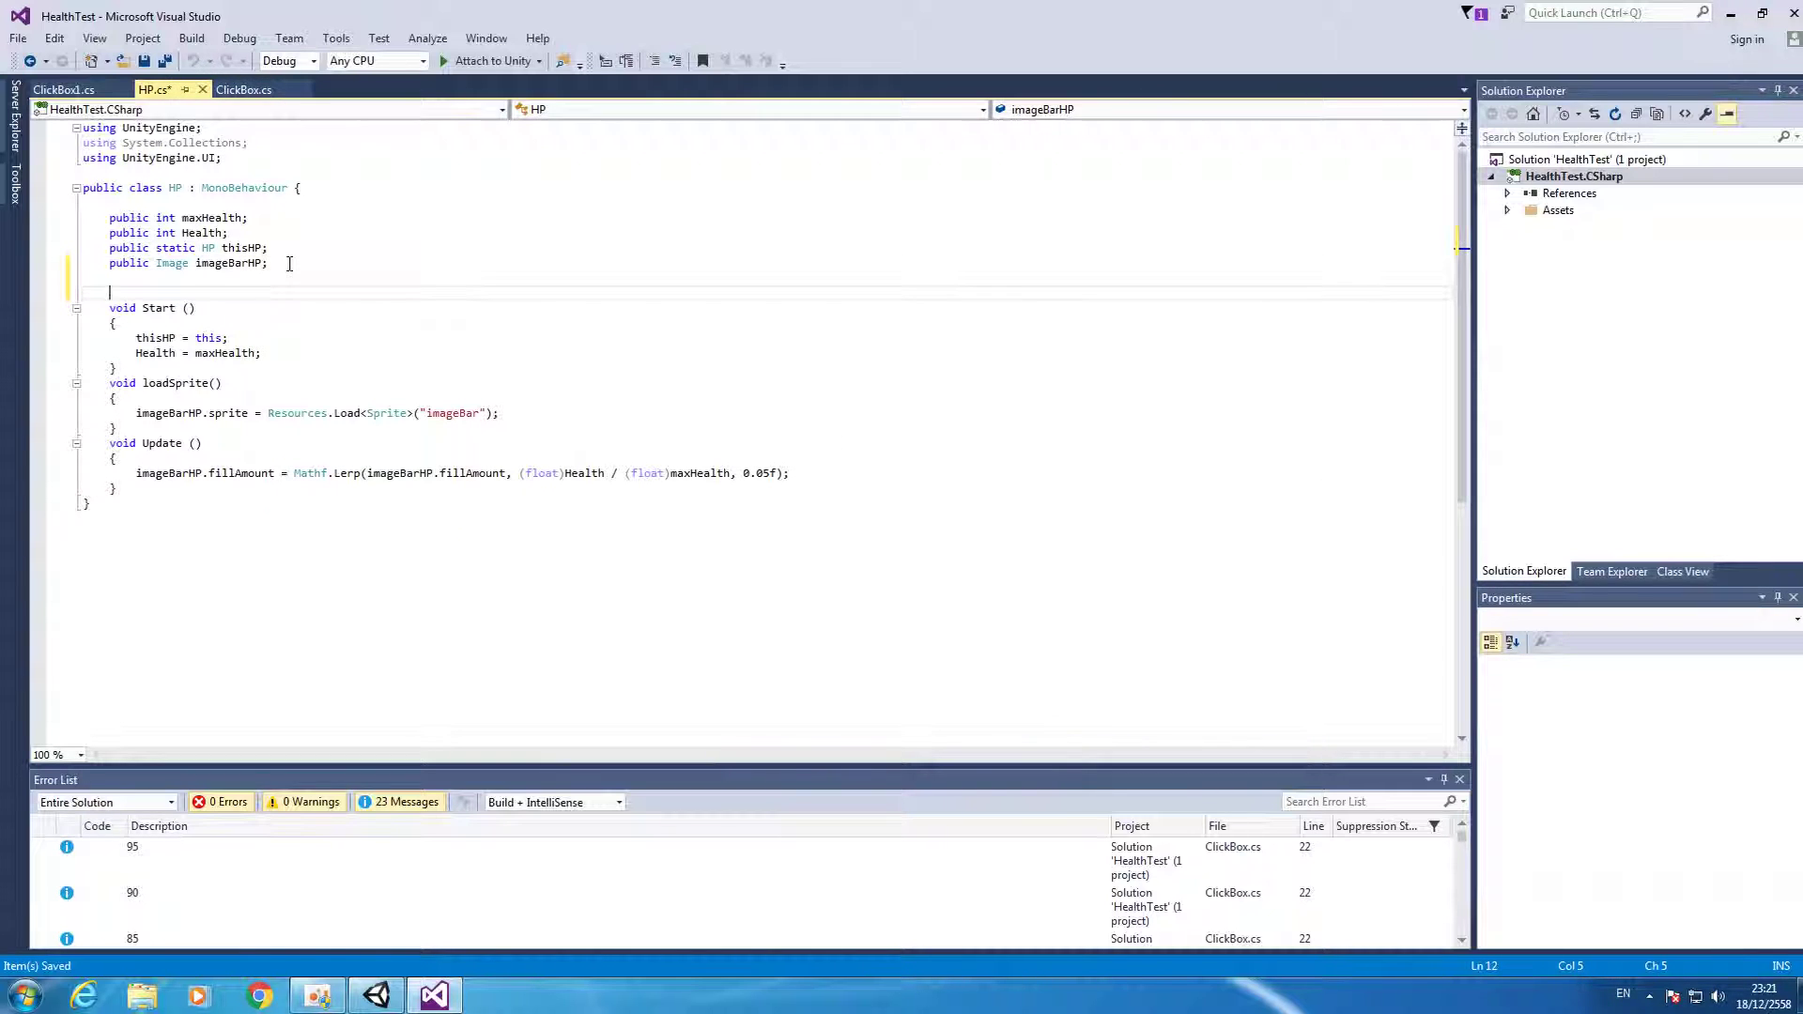
text(public int)
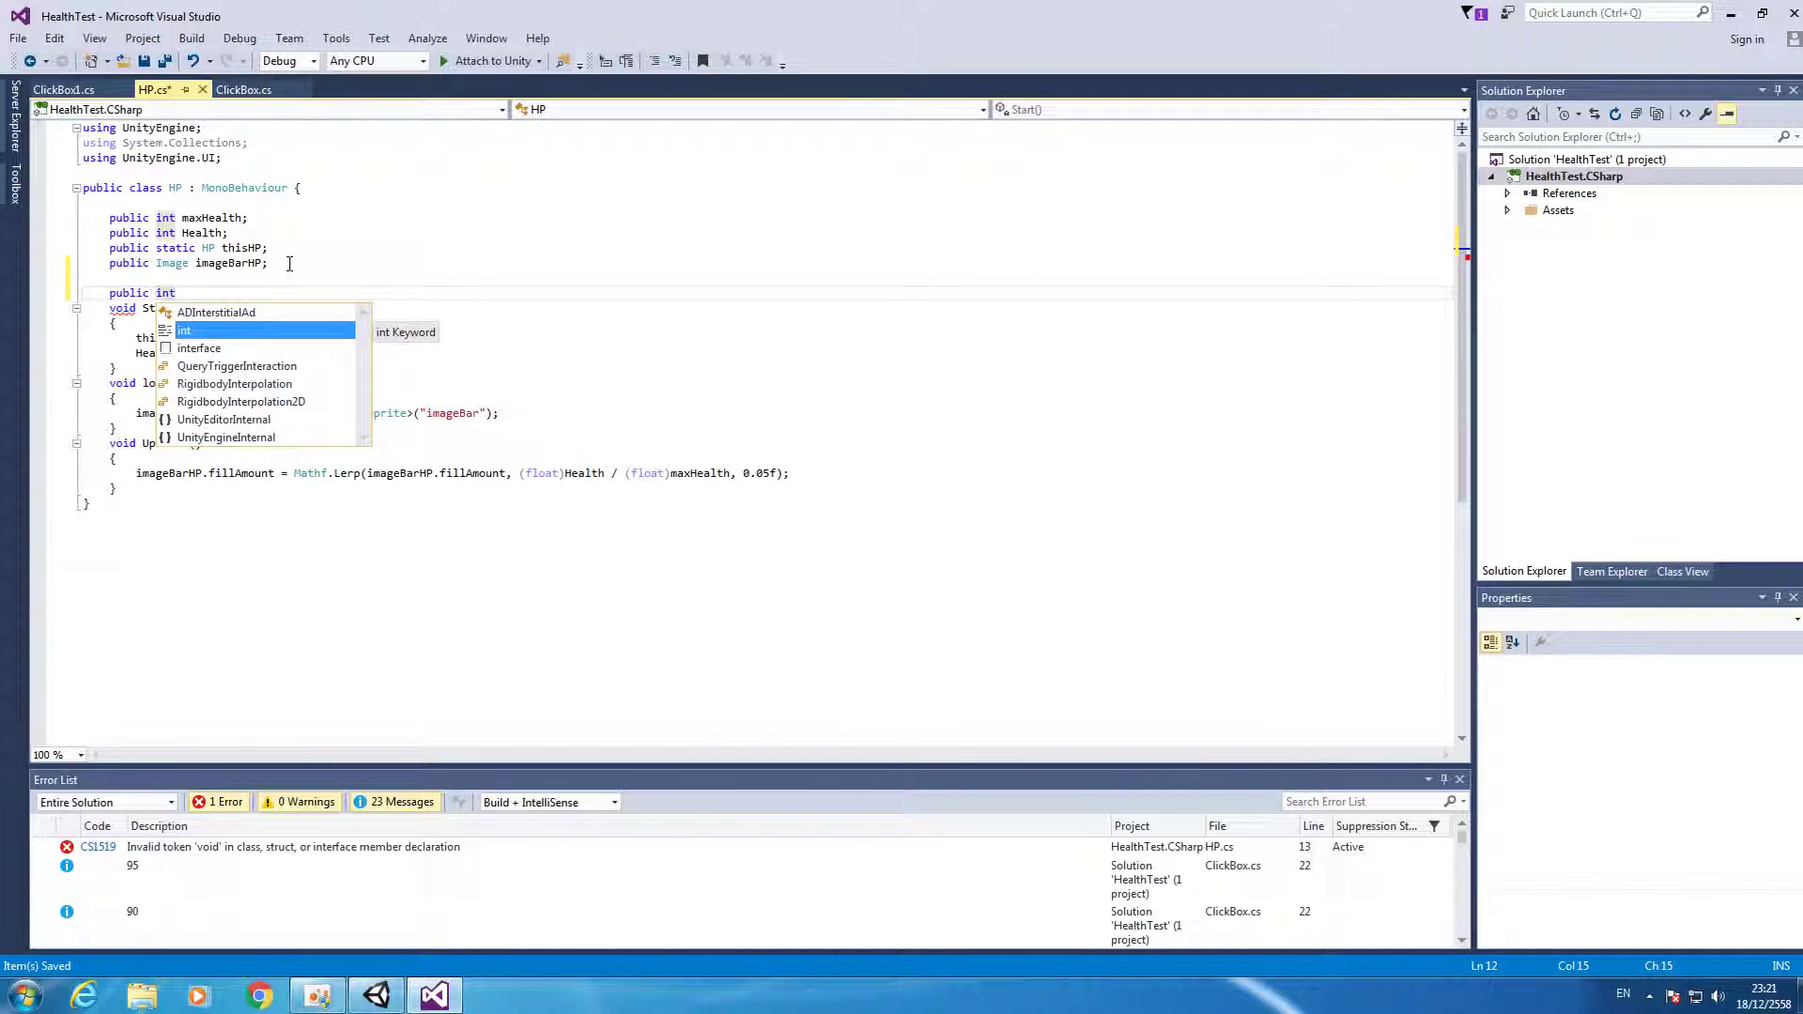
text( spee)
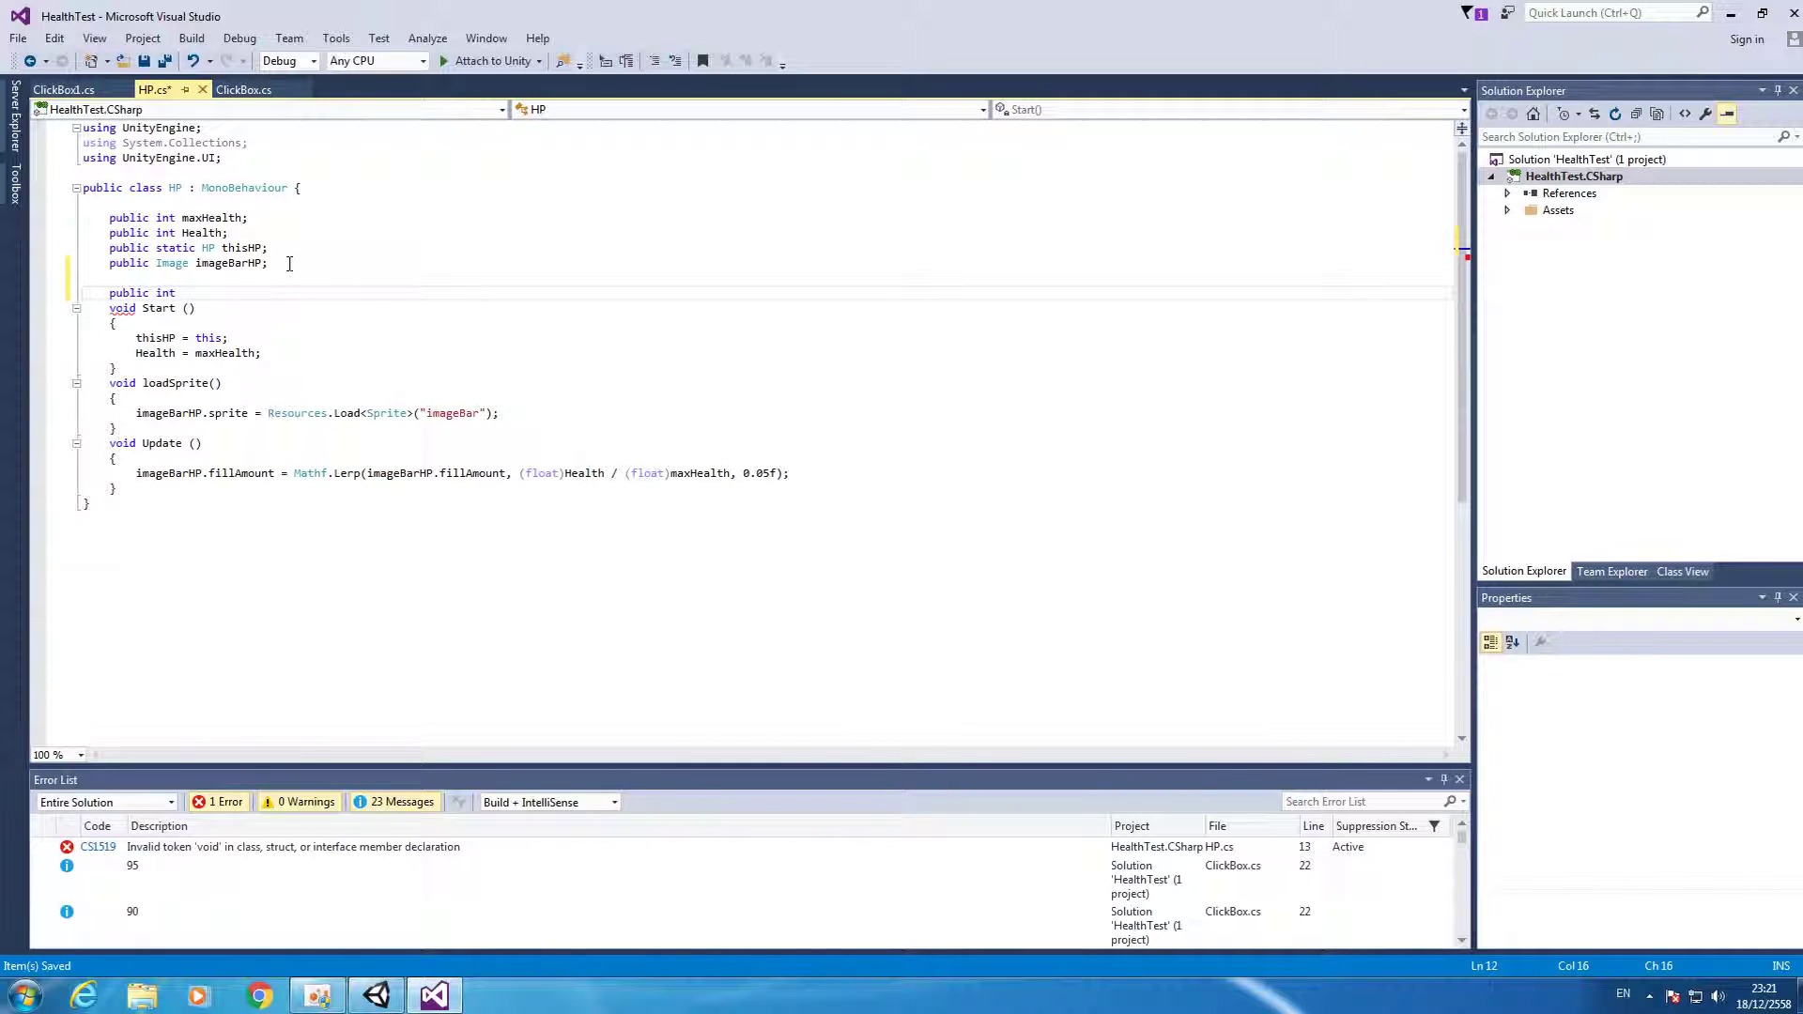
text(d;)
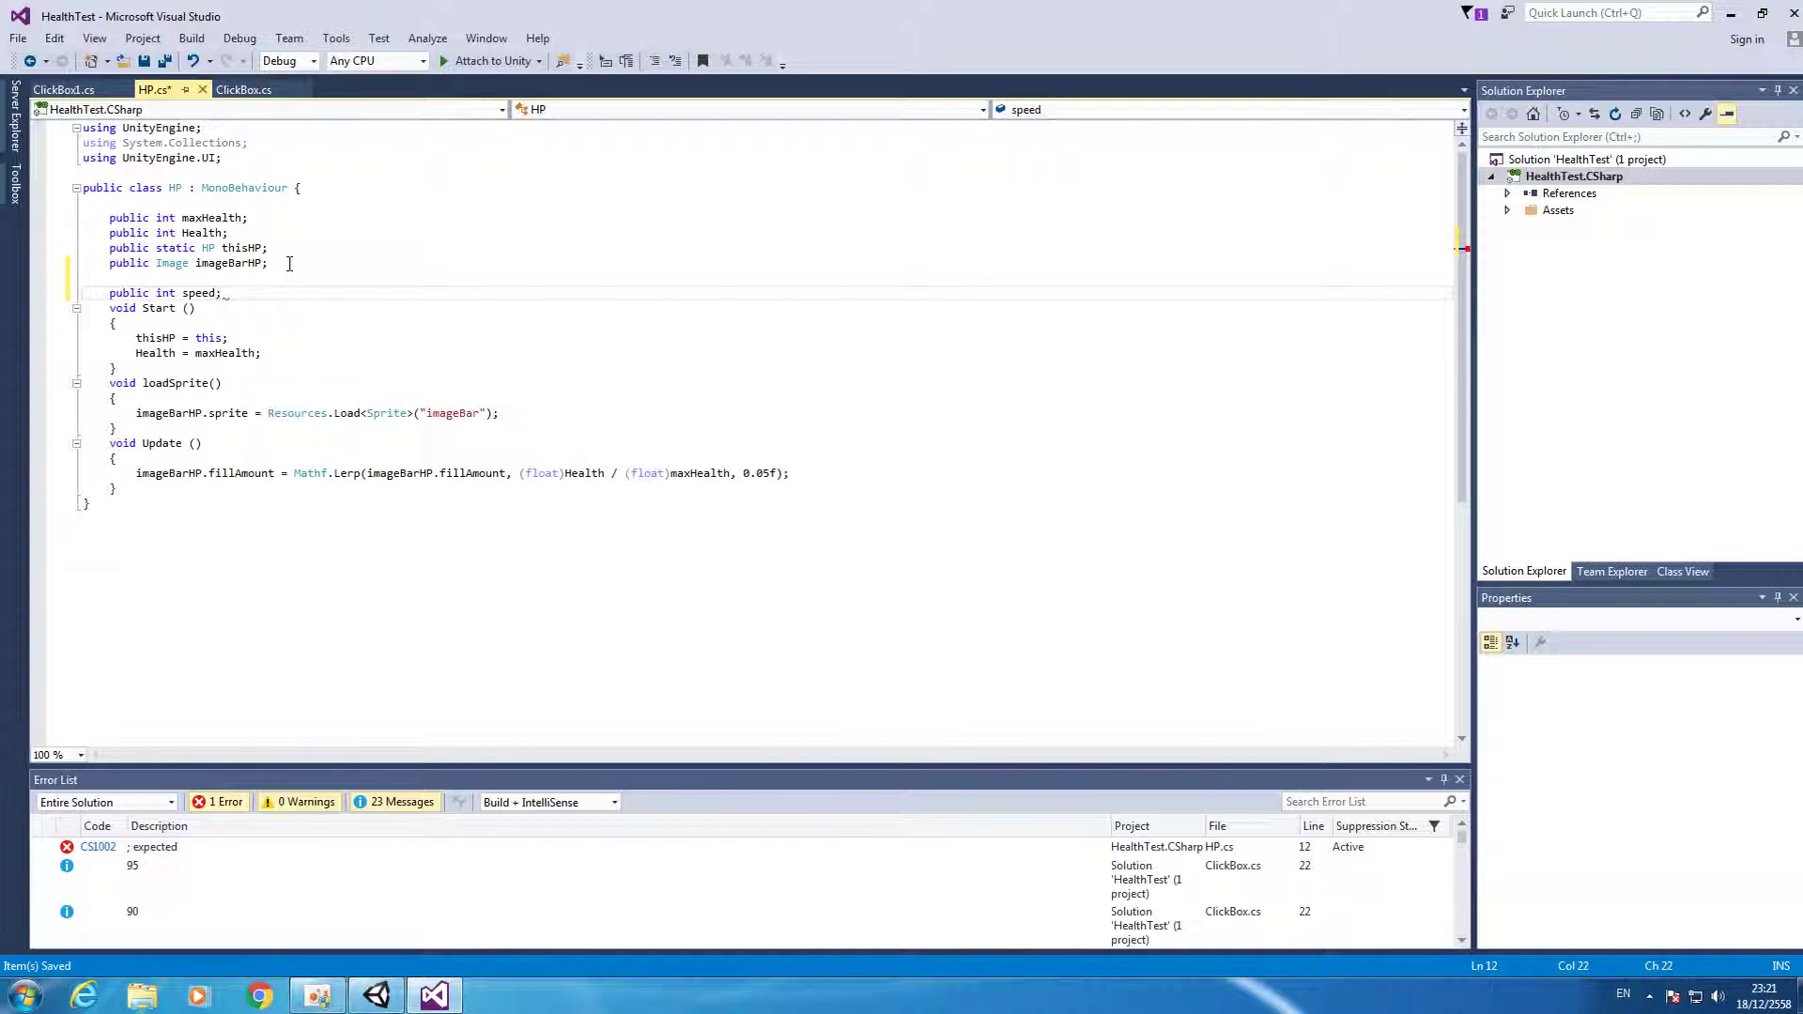
key(Return)
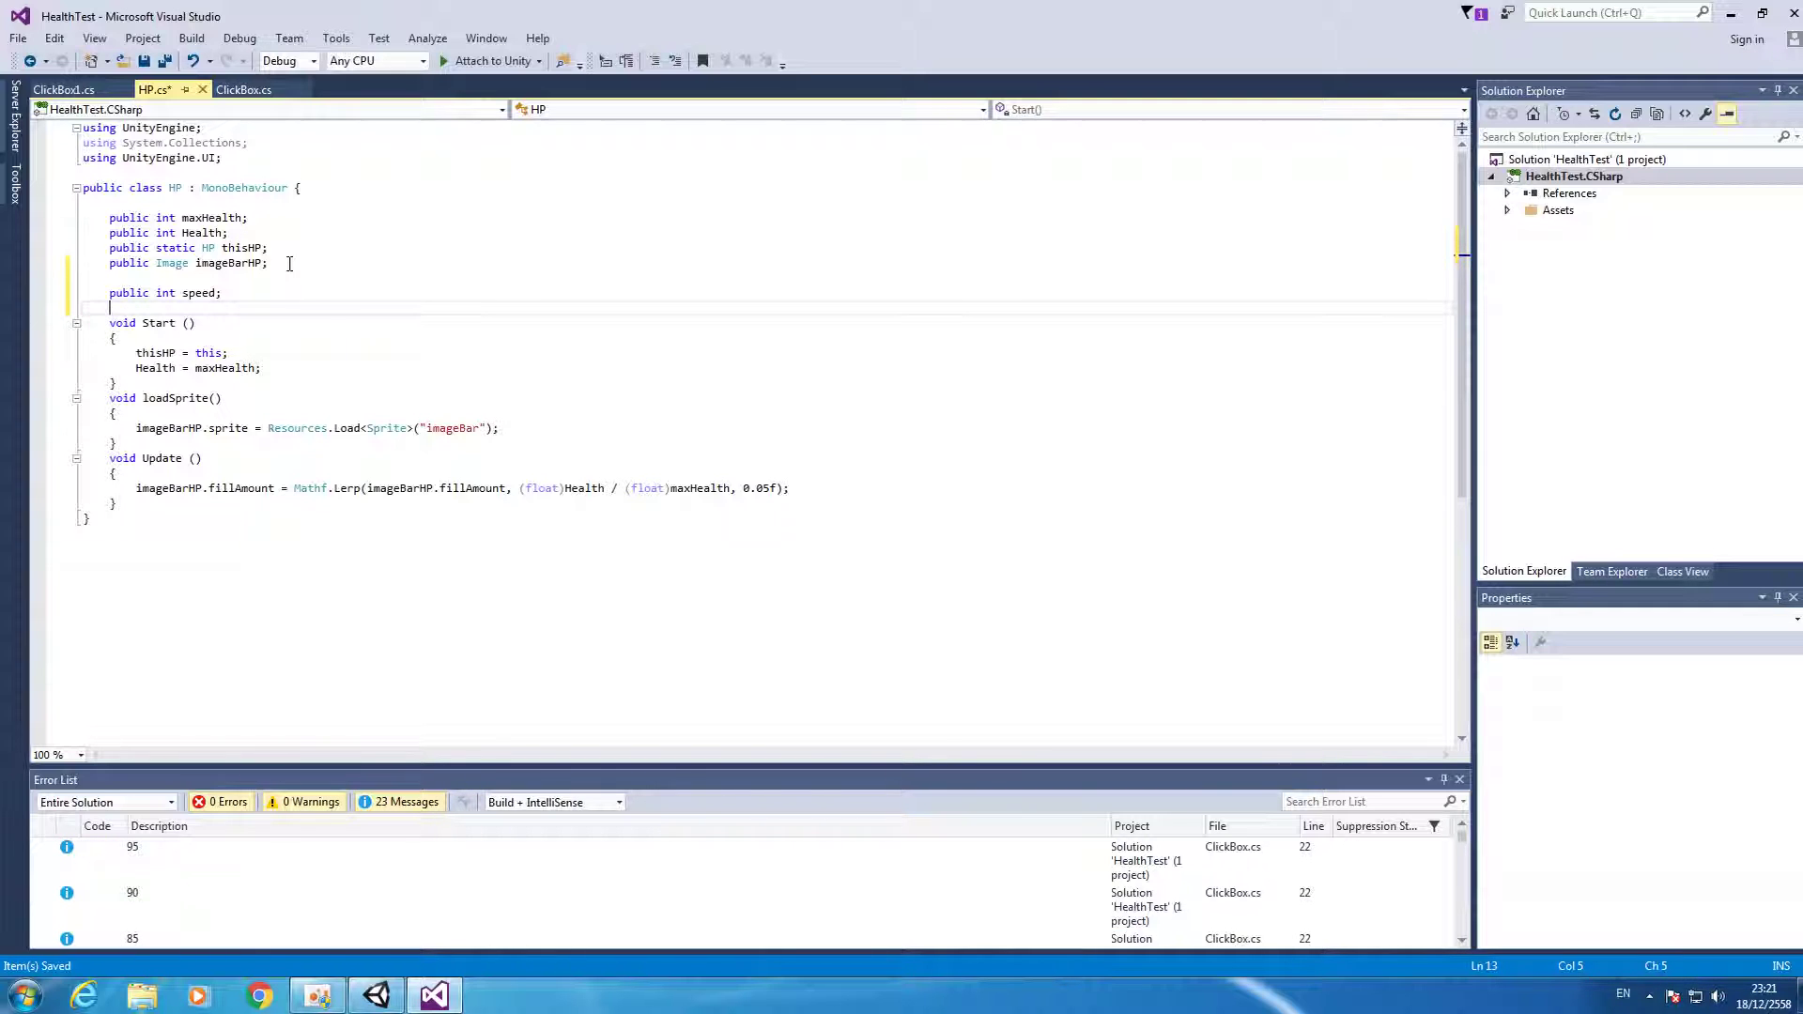
text(int moss;)
key(ctrl+s)
Below the fillAmount line in Update, add an if (moss % speed == 0) block with braces.
click(866, 492)
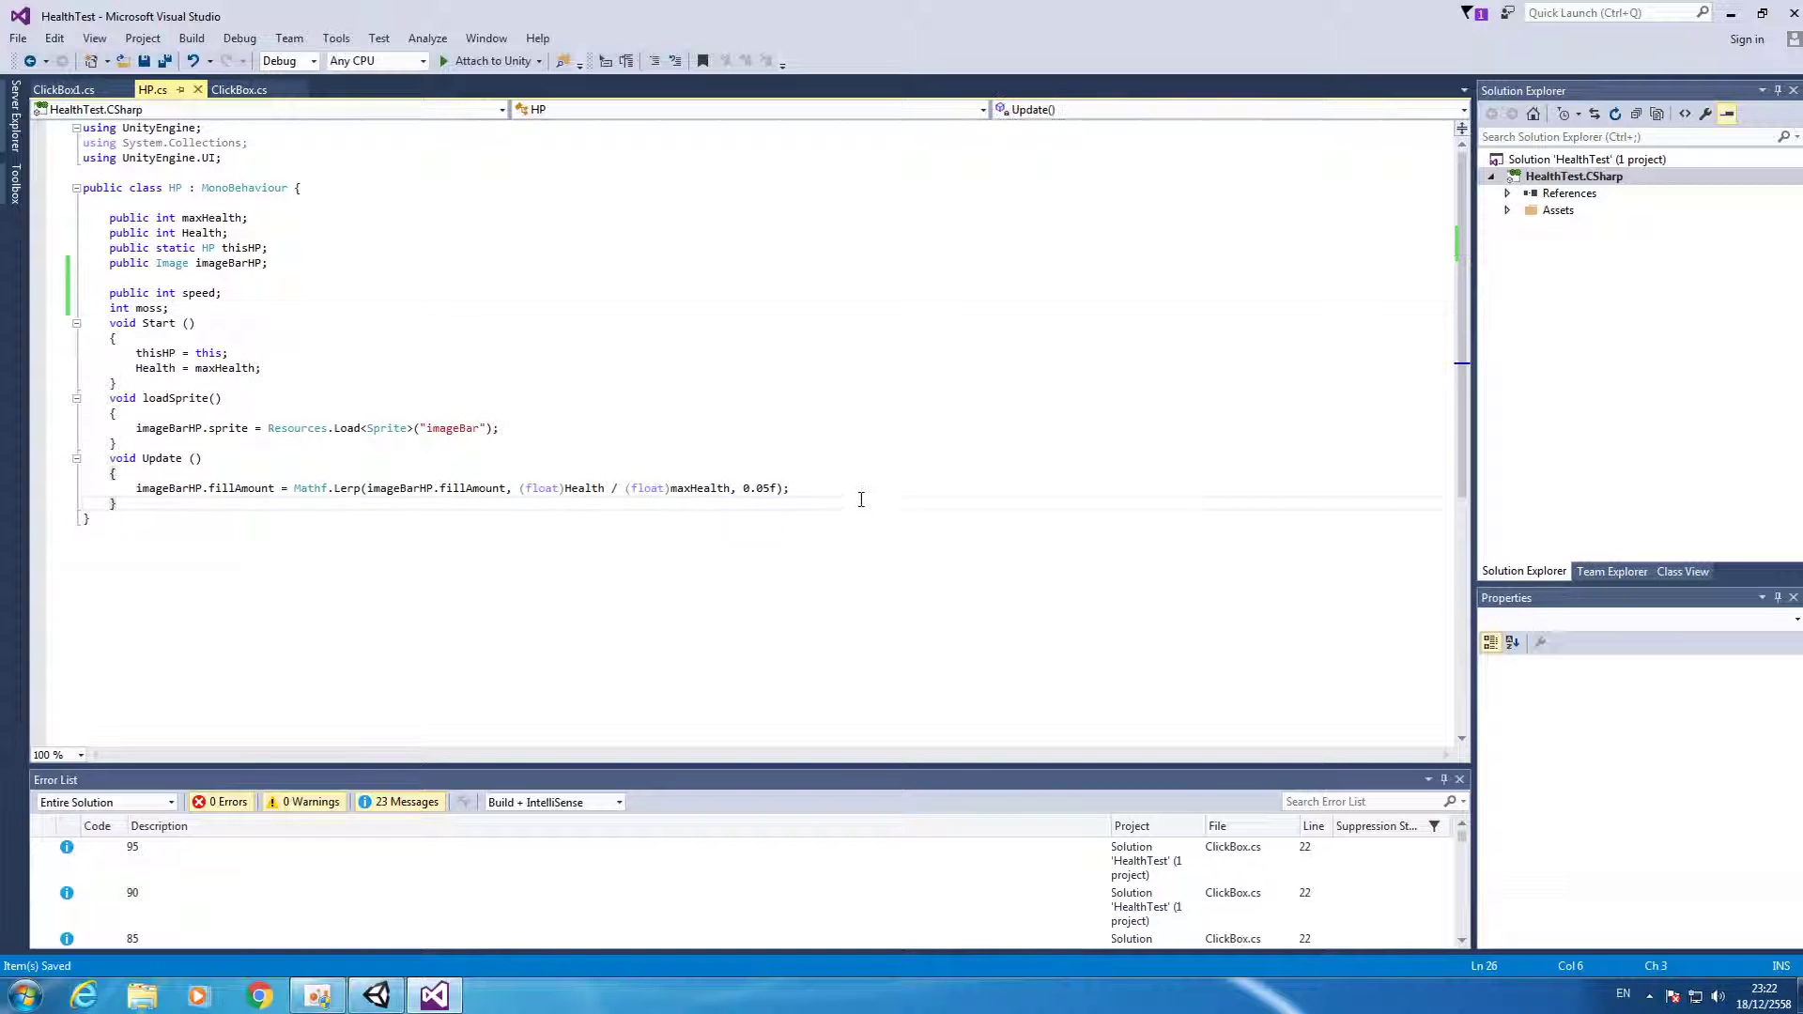
key(Return)
text(if(mos)
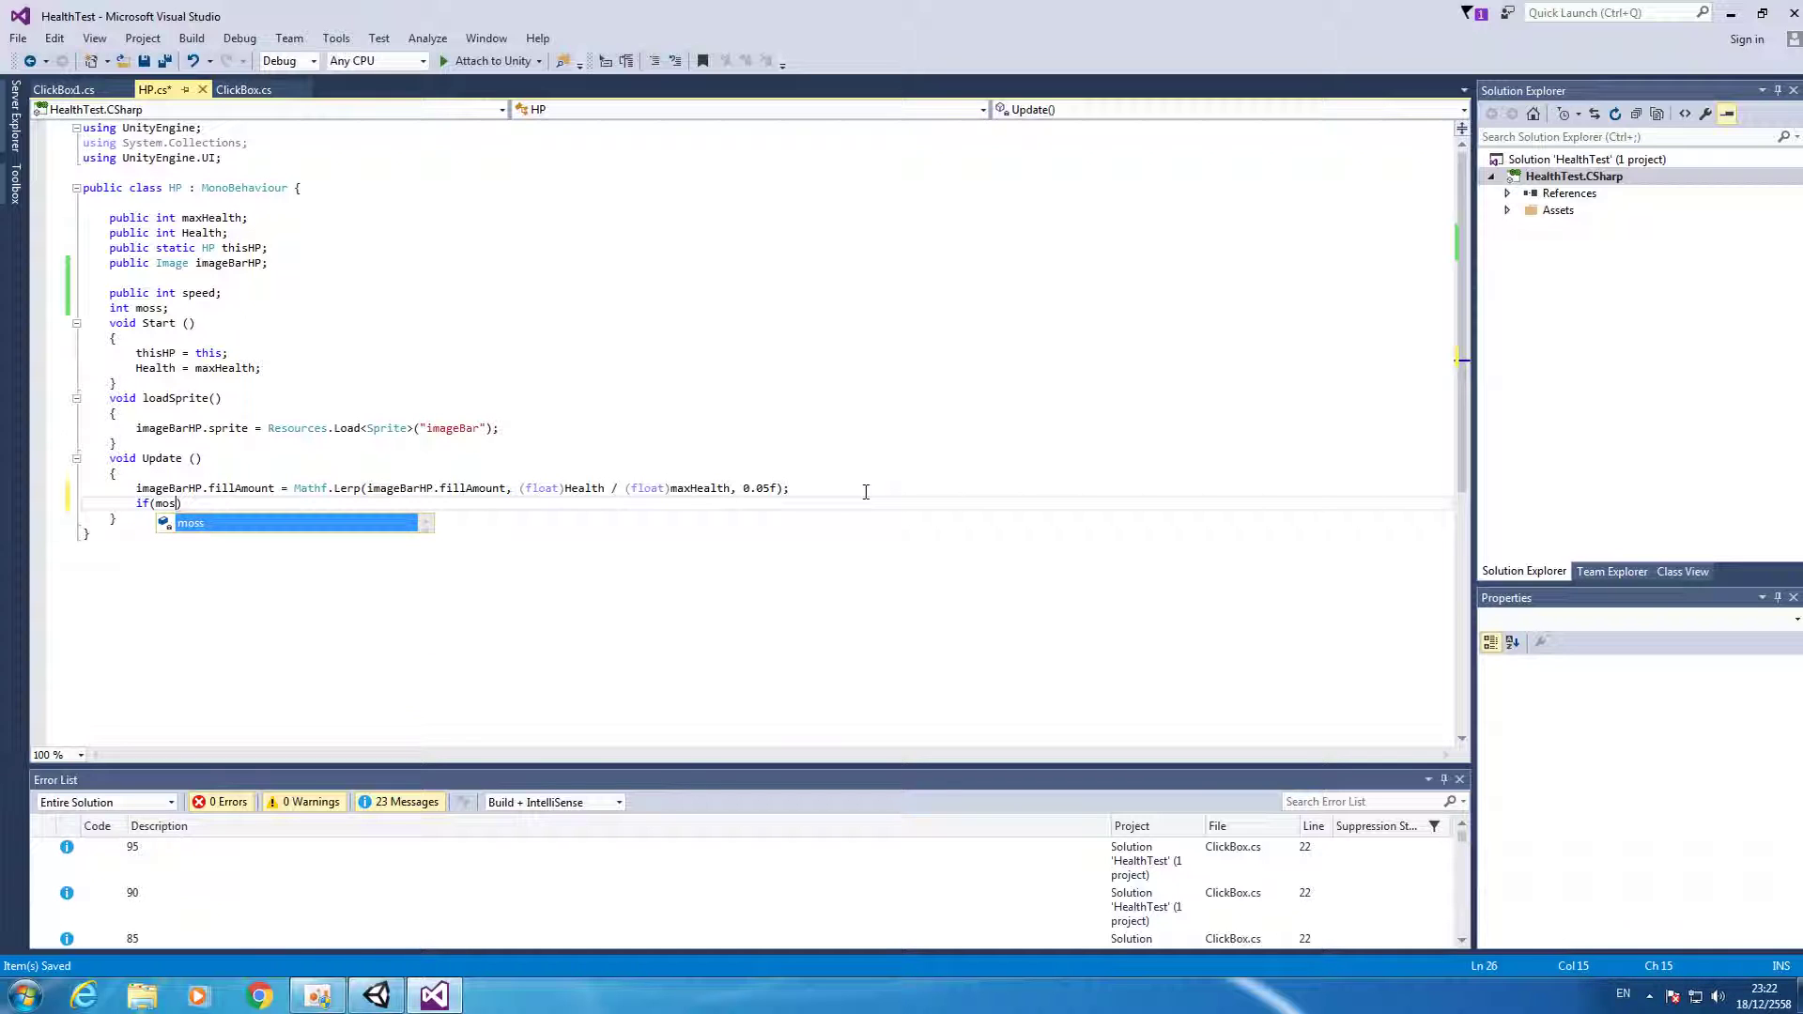
key(Tab)
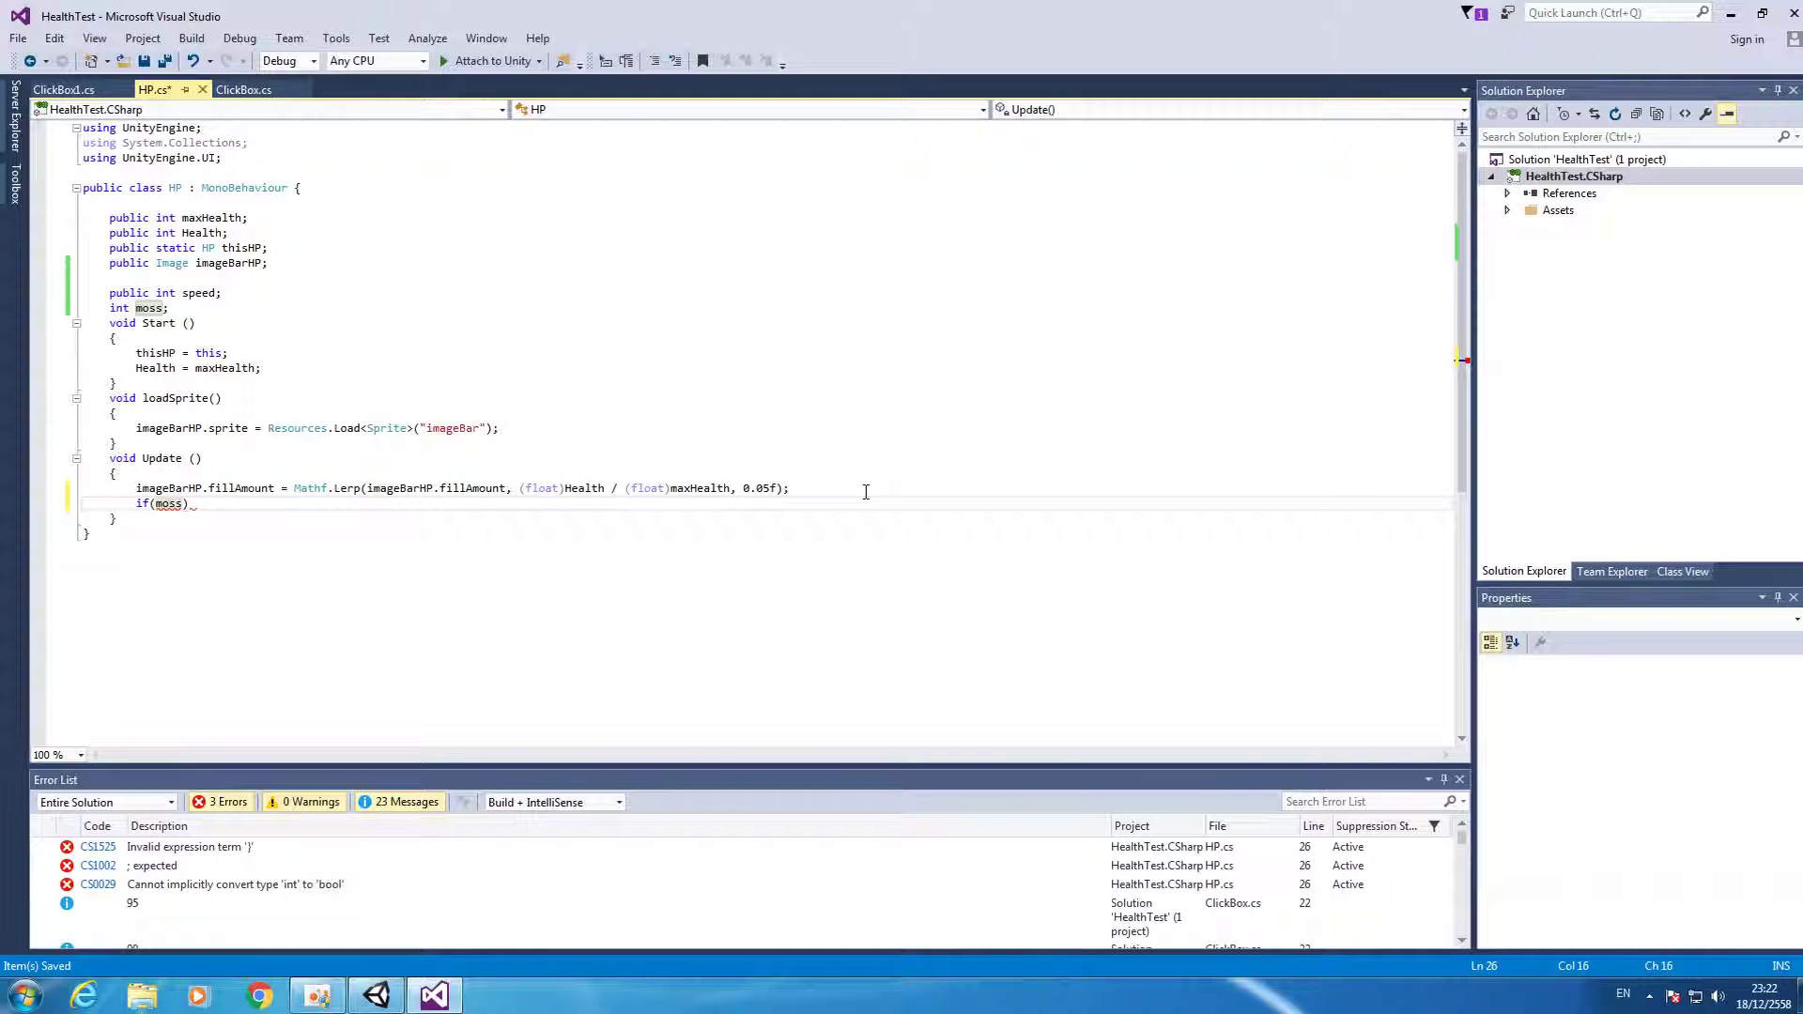
text(%spe)
key(Tab)
text(==)
key(Return)
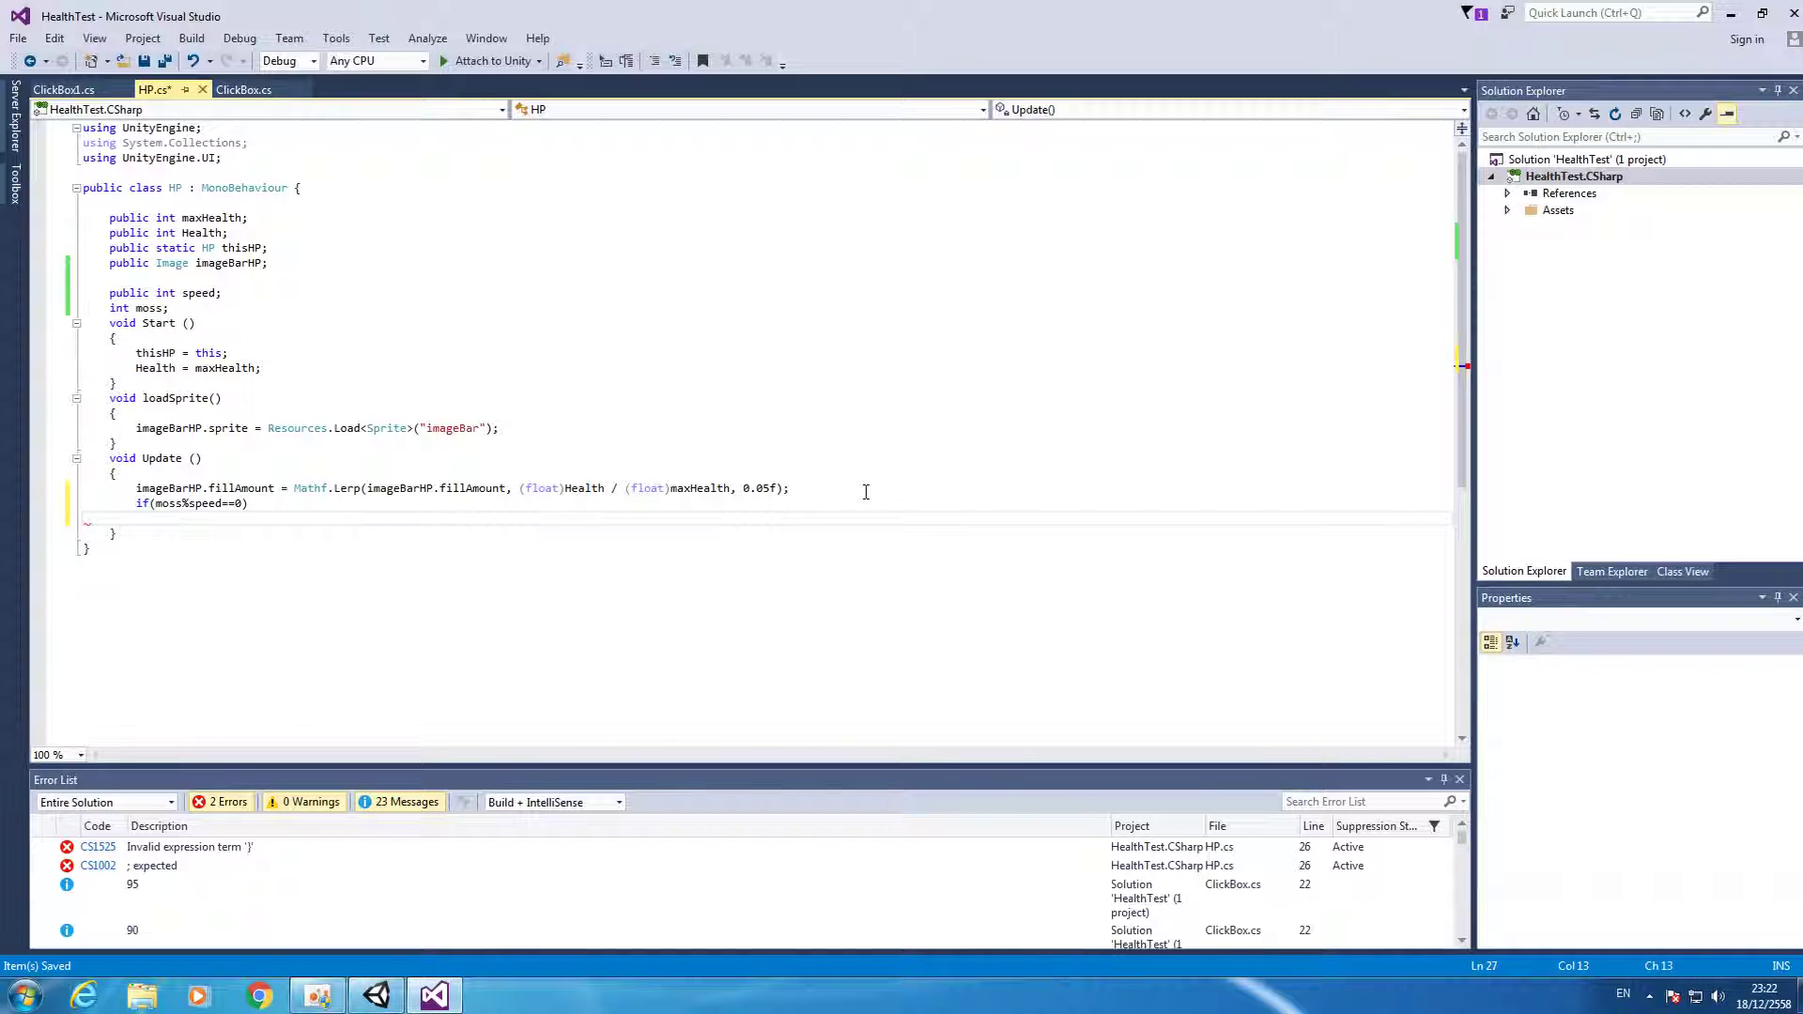
text({ })
key(Return)
Insert a moss++ counter increment above the if check and save.
click(913, 485)
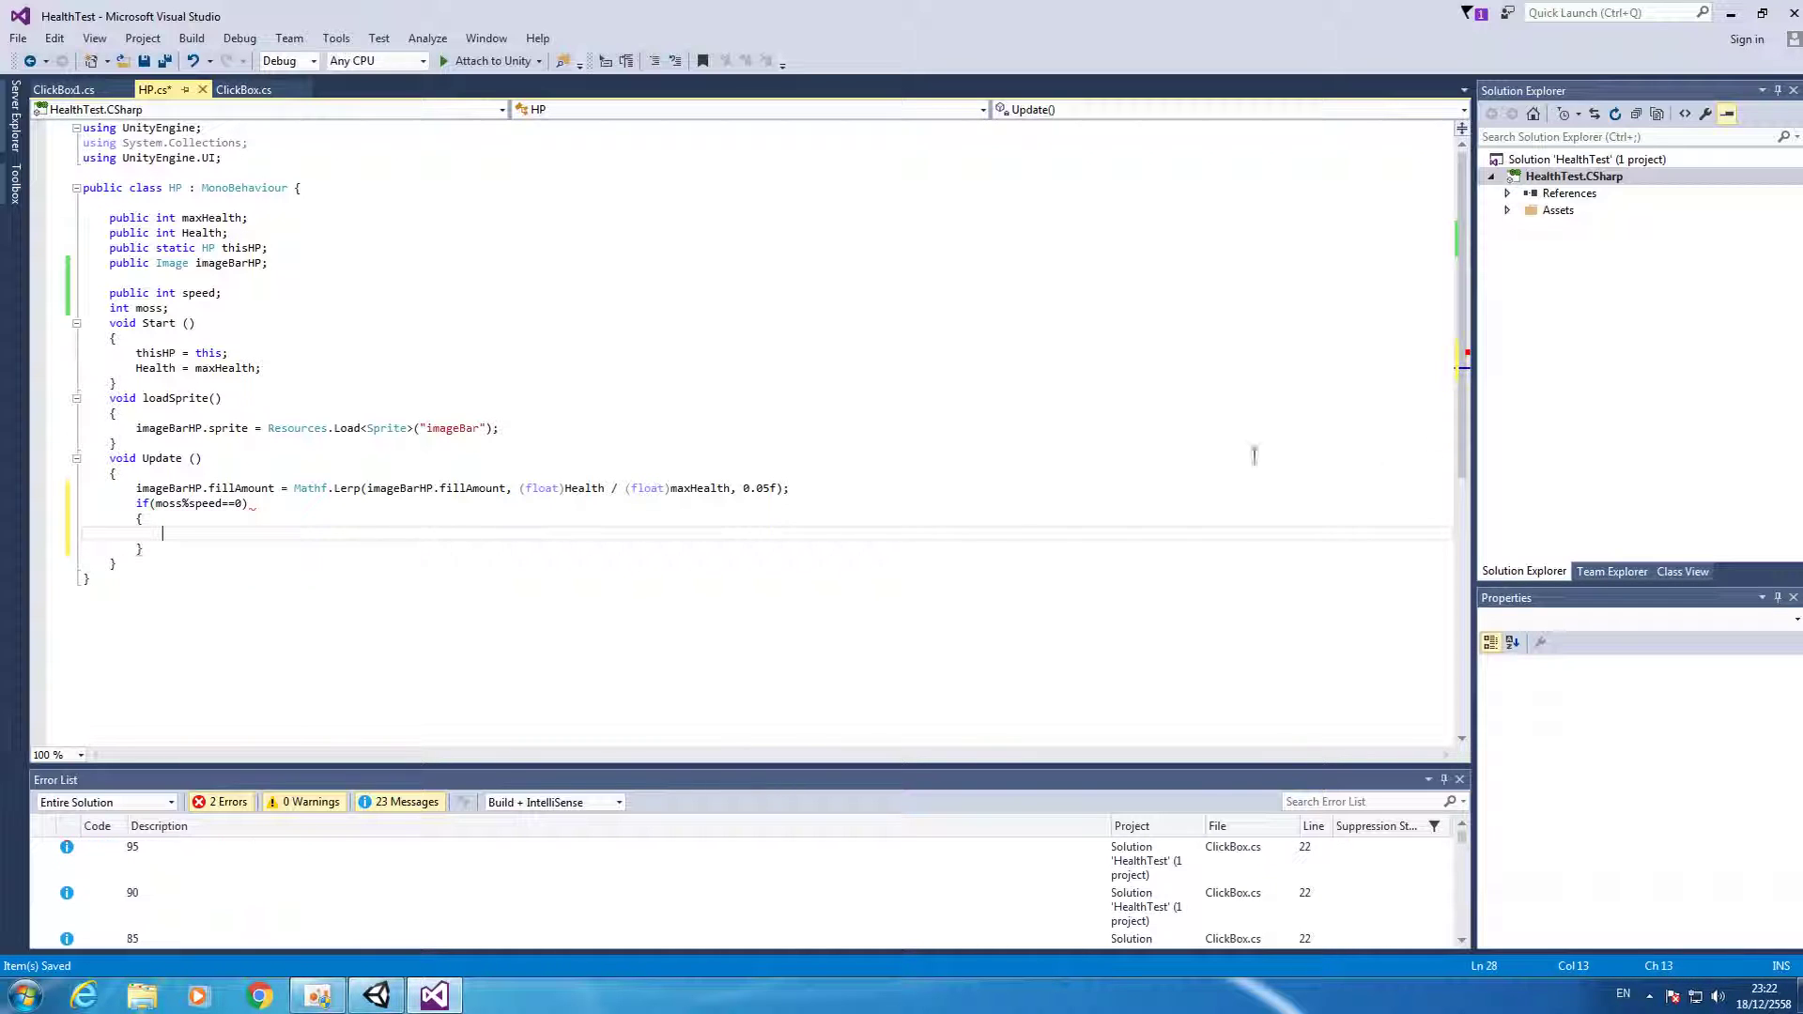
key(Return)
text(moss++;)
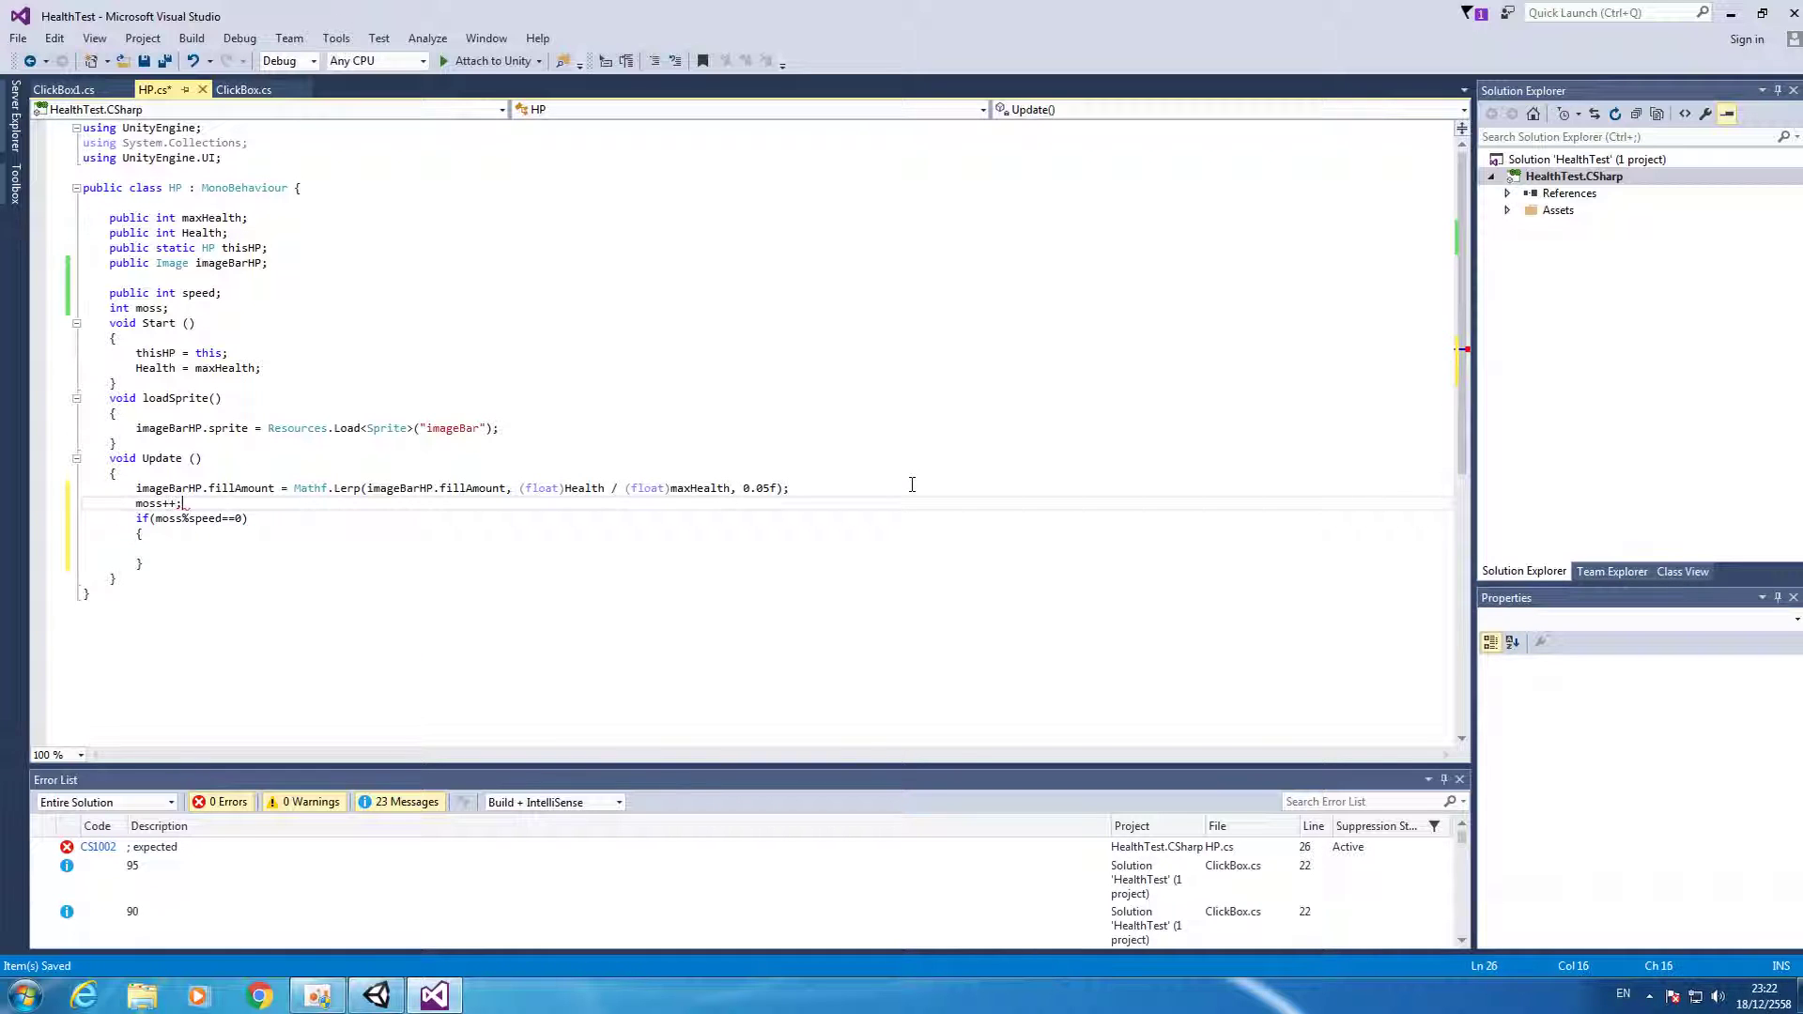
key(ctrl+s)
Fill the if body with Health += 2 and moss = 0, then save HP.cs.
click(215, 293)
click(192, 518)
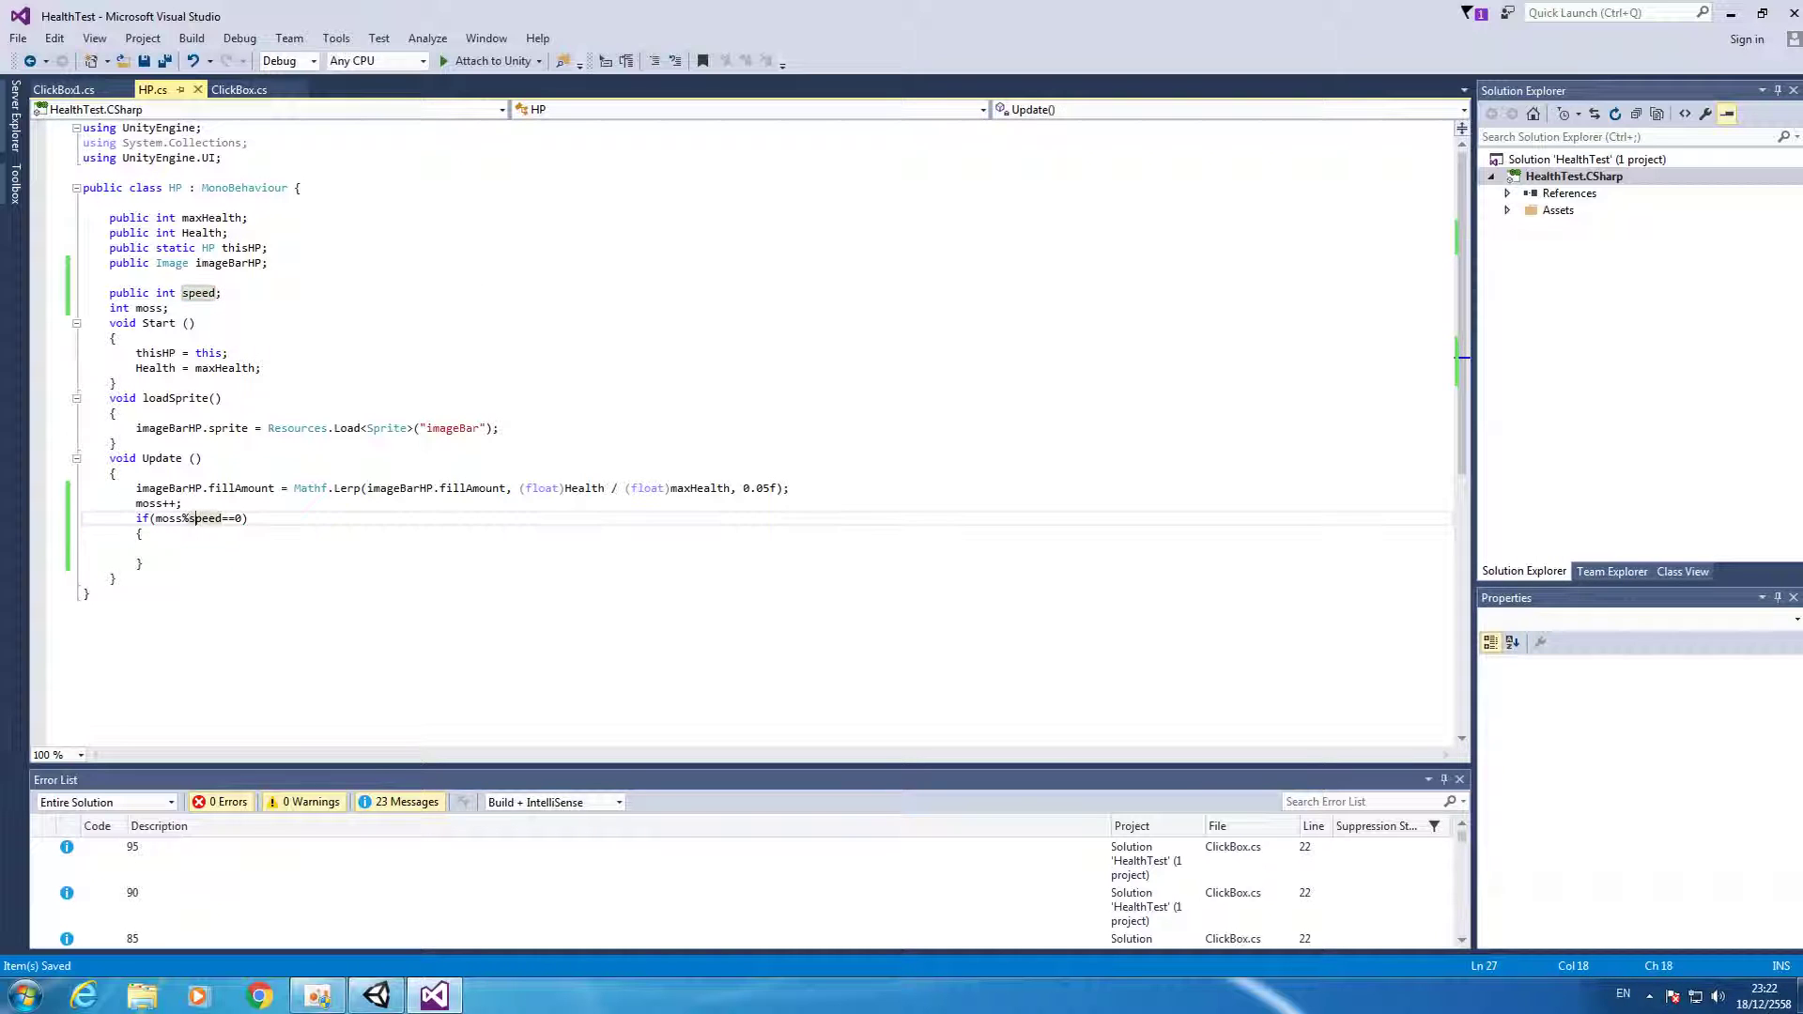
drag(117, 458, 249, 458)
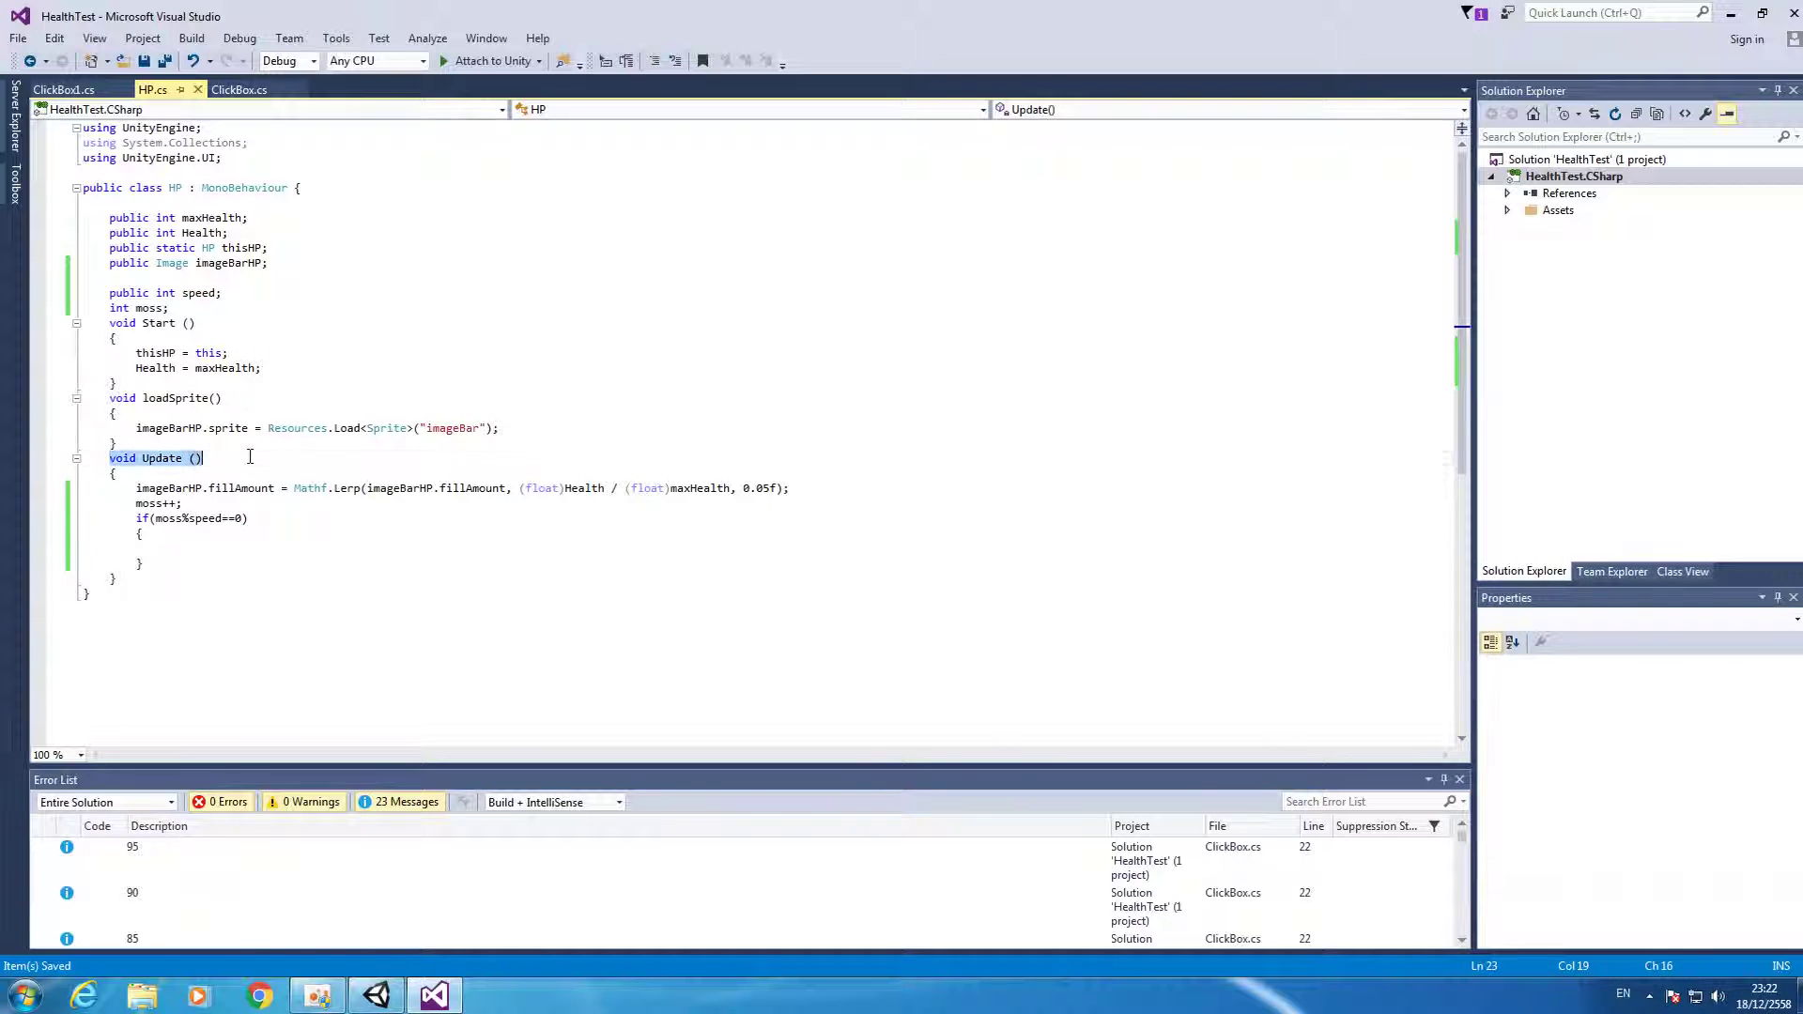
mouse_move(235, 518)
click(192, 548)
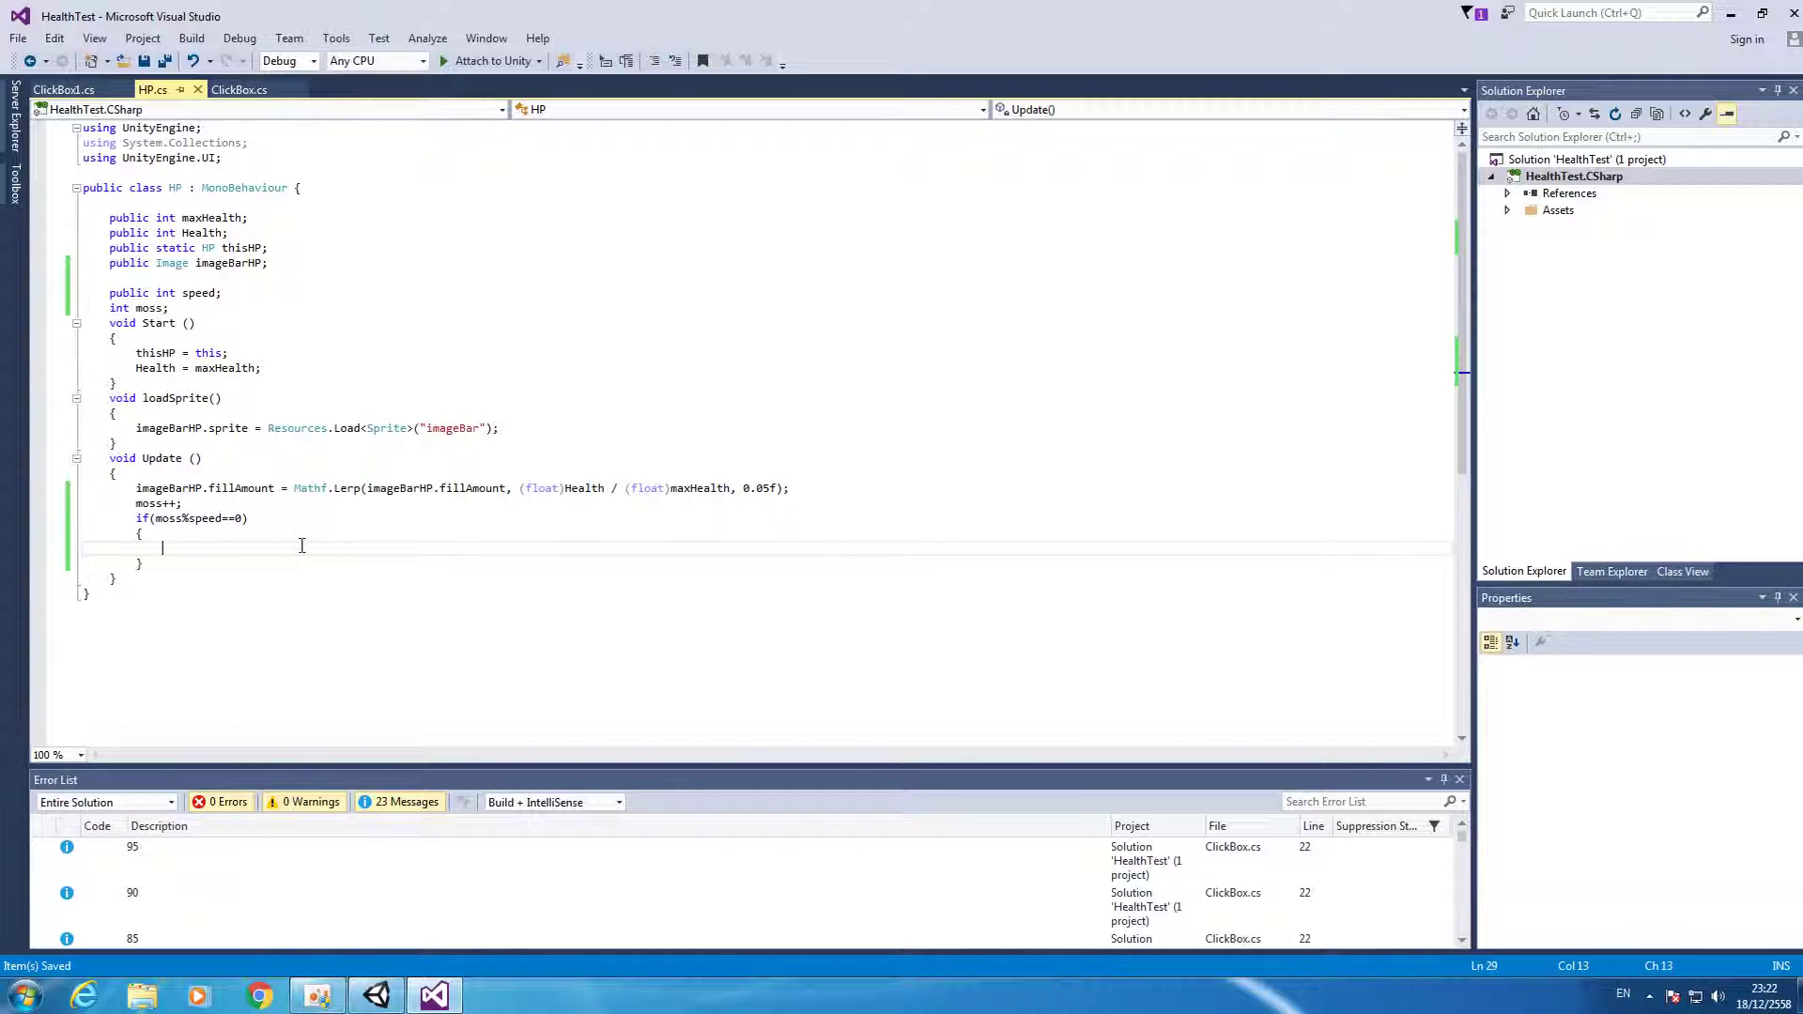
text(he)
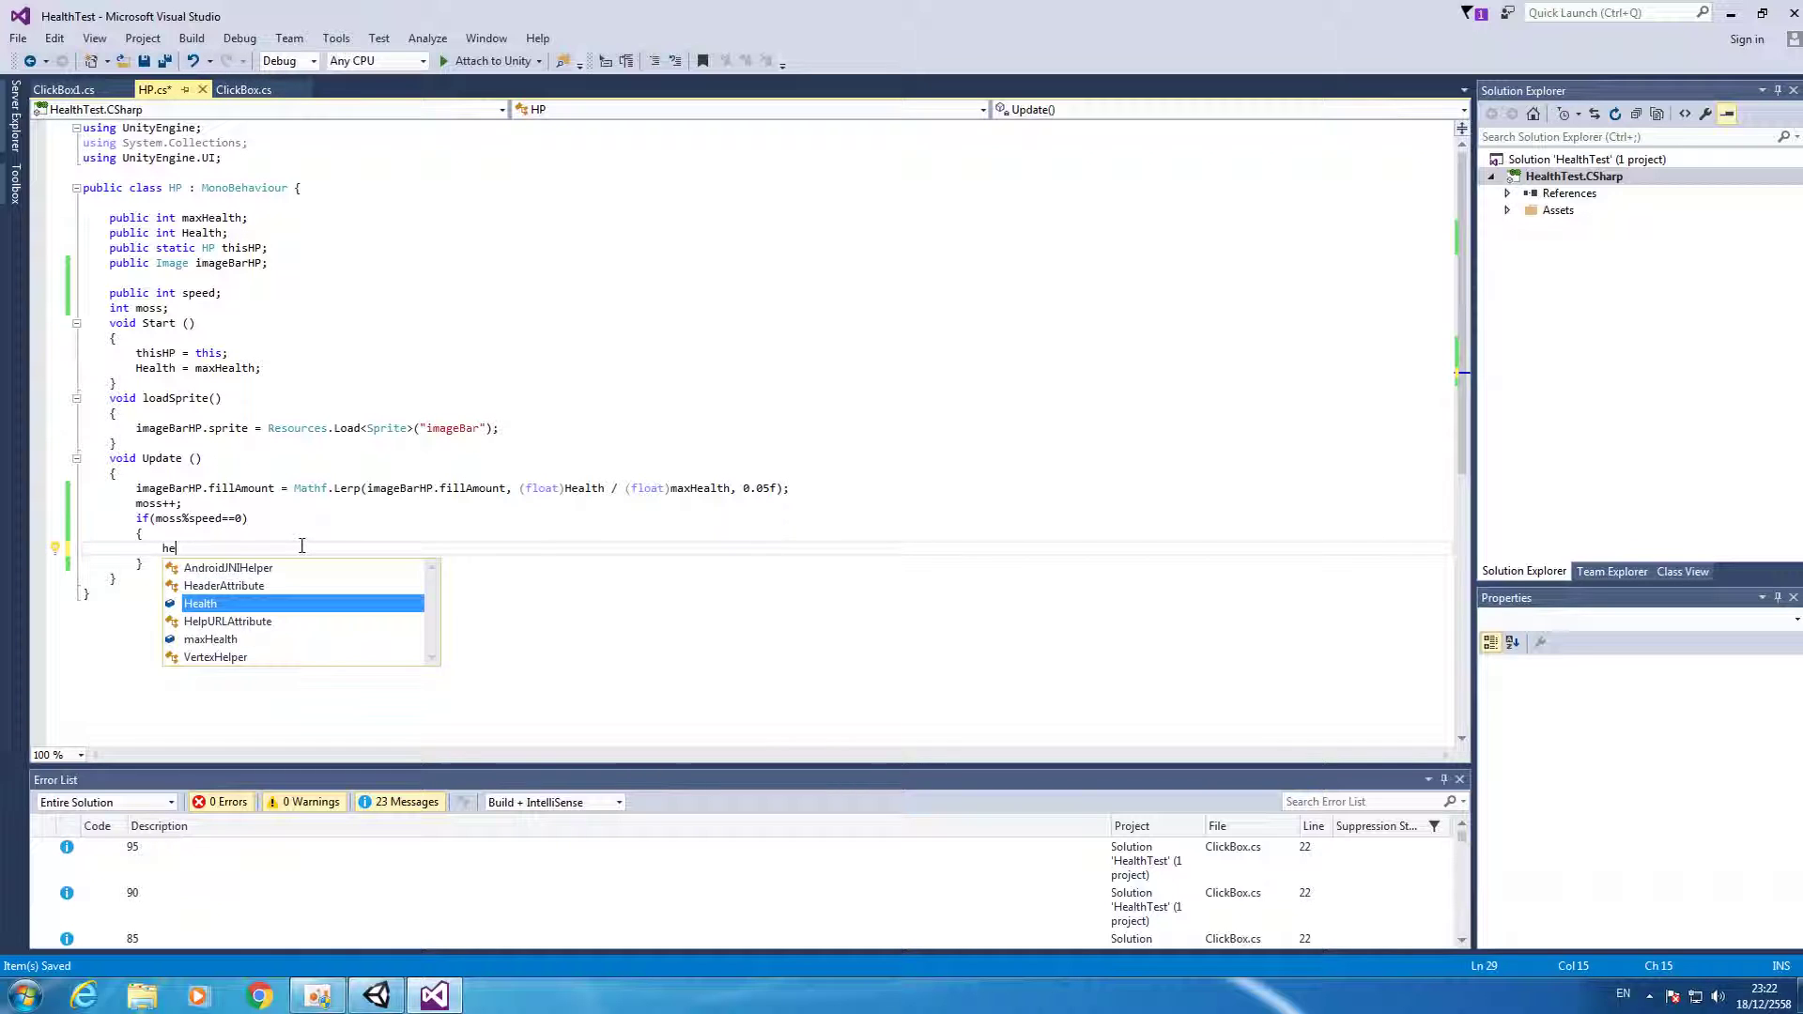
key(Tab)
text(+=)
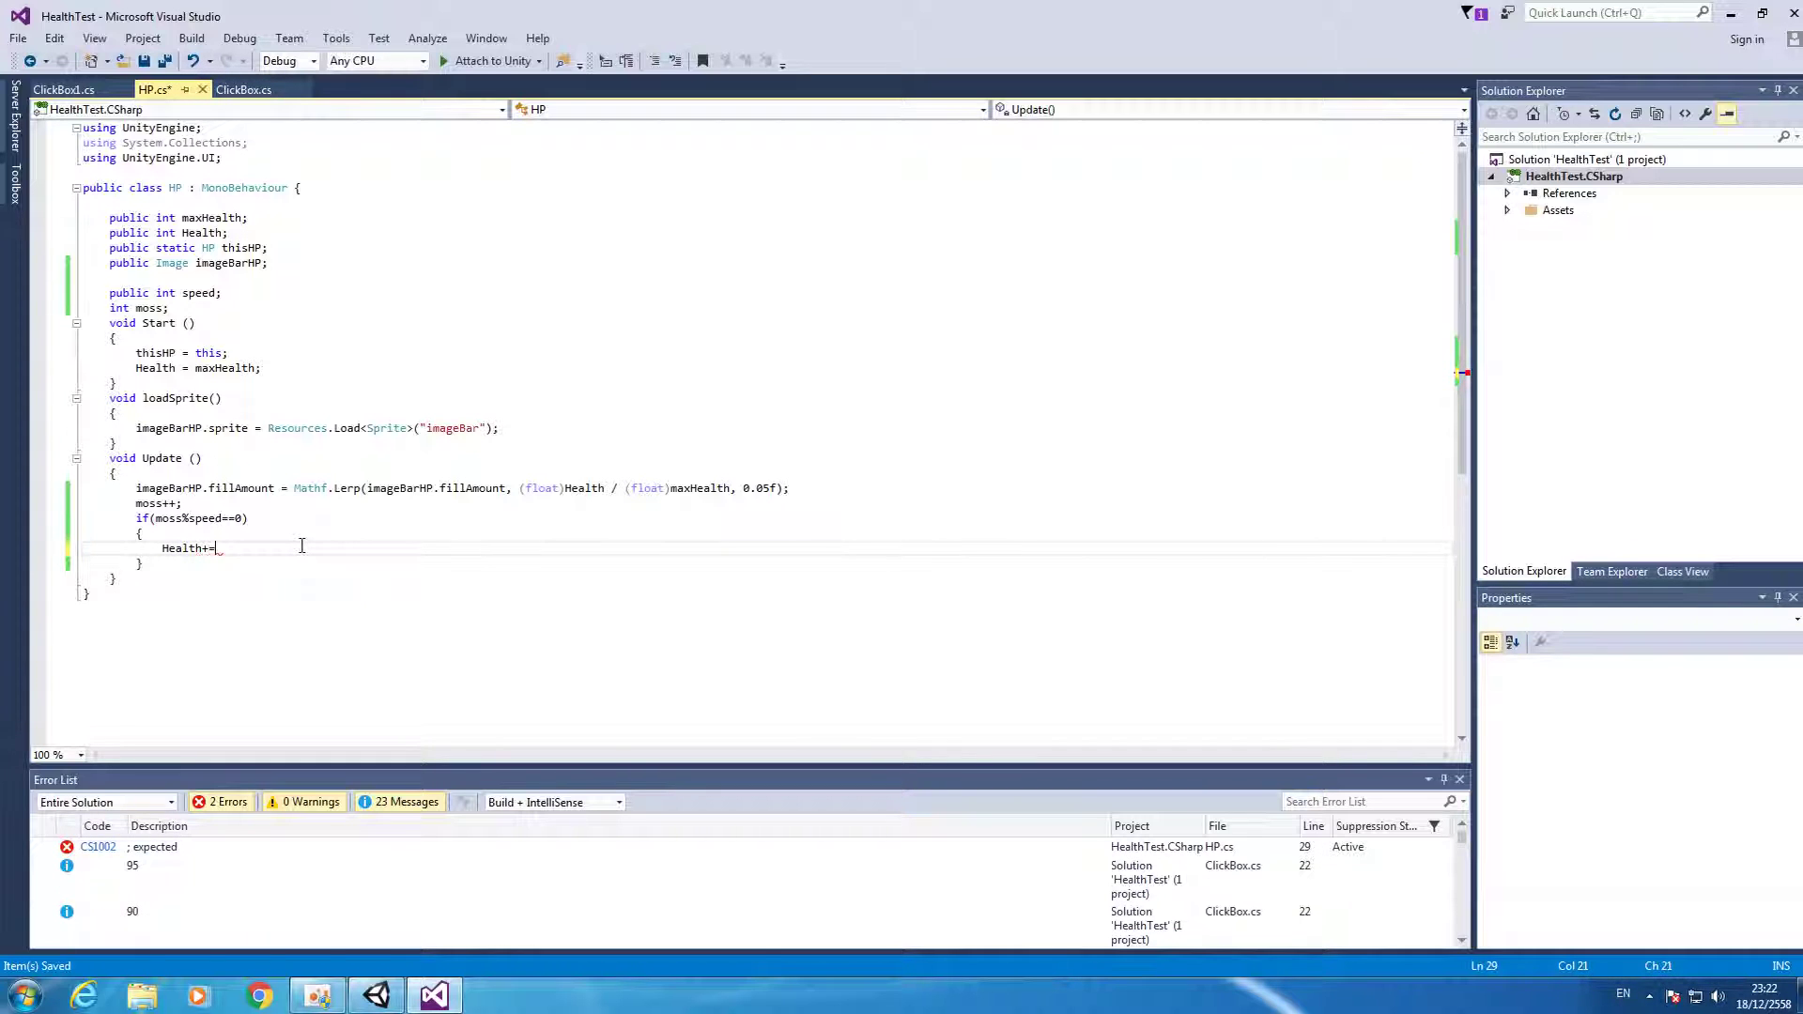
text(2;)
key(Return)
text(moss)
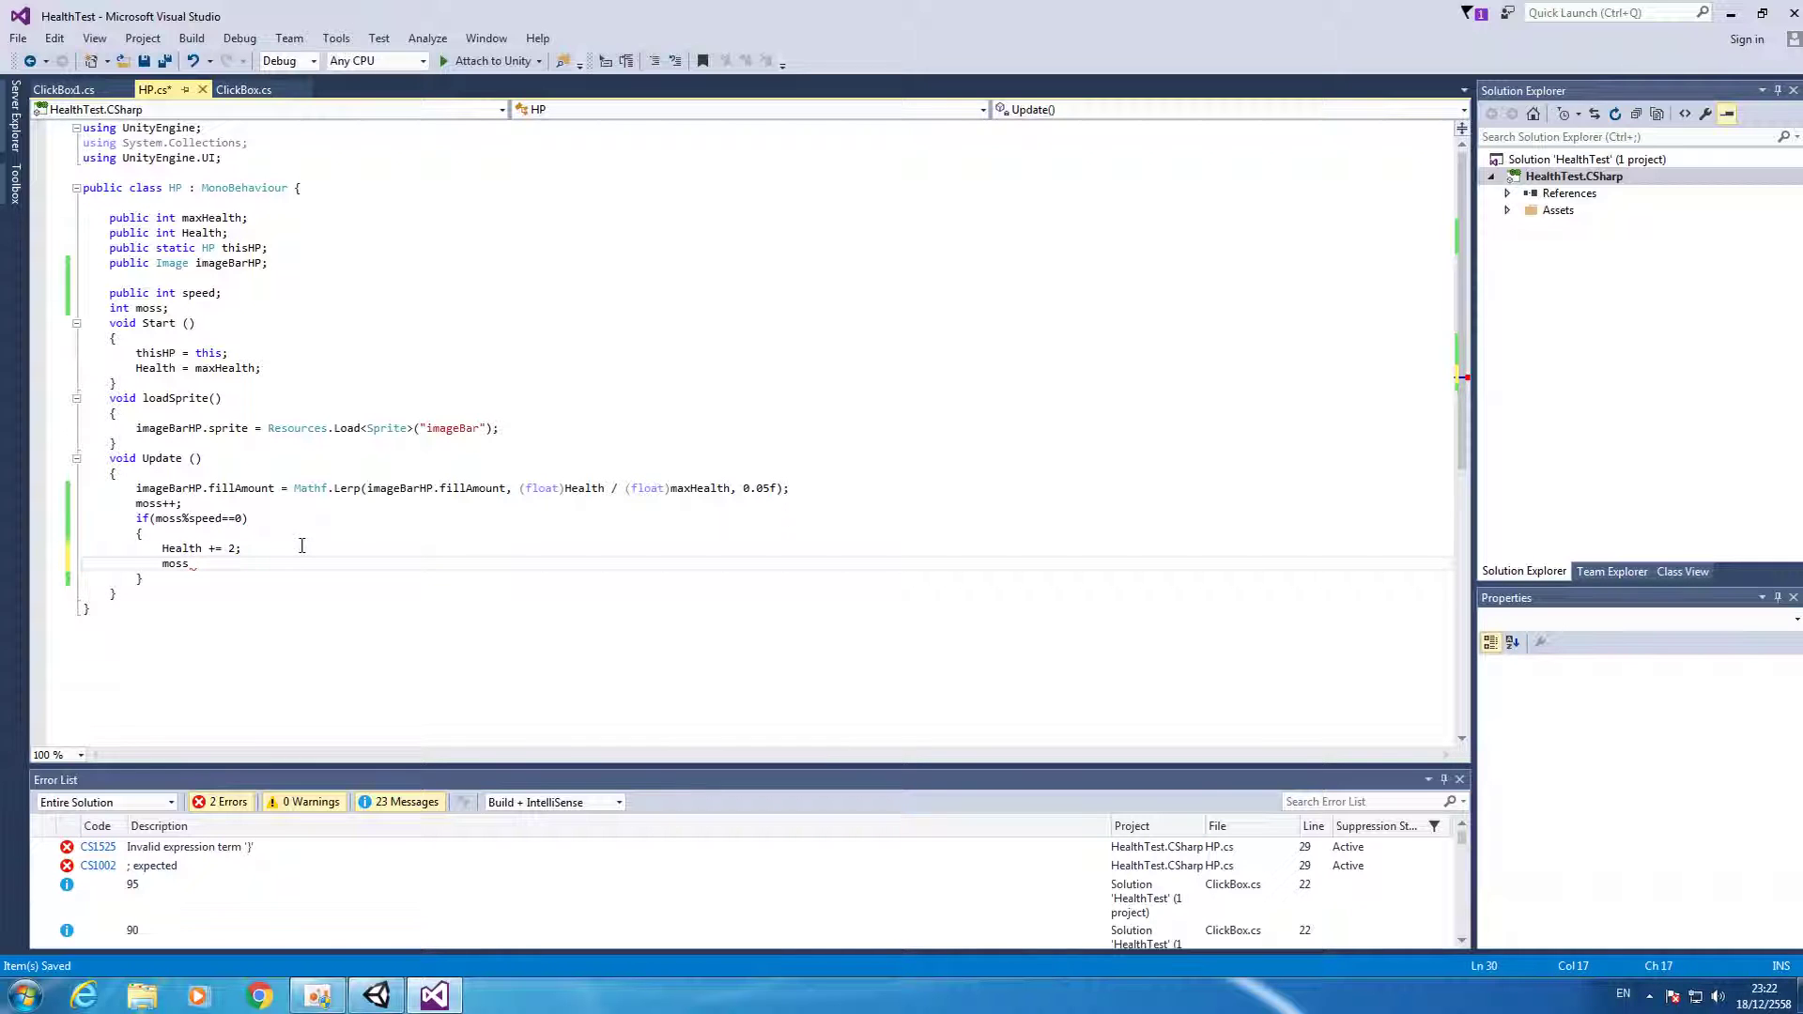
text( = 0;)
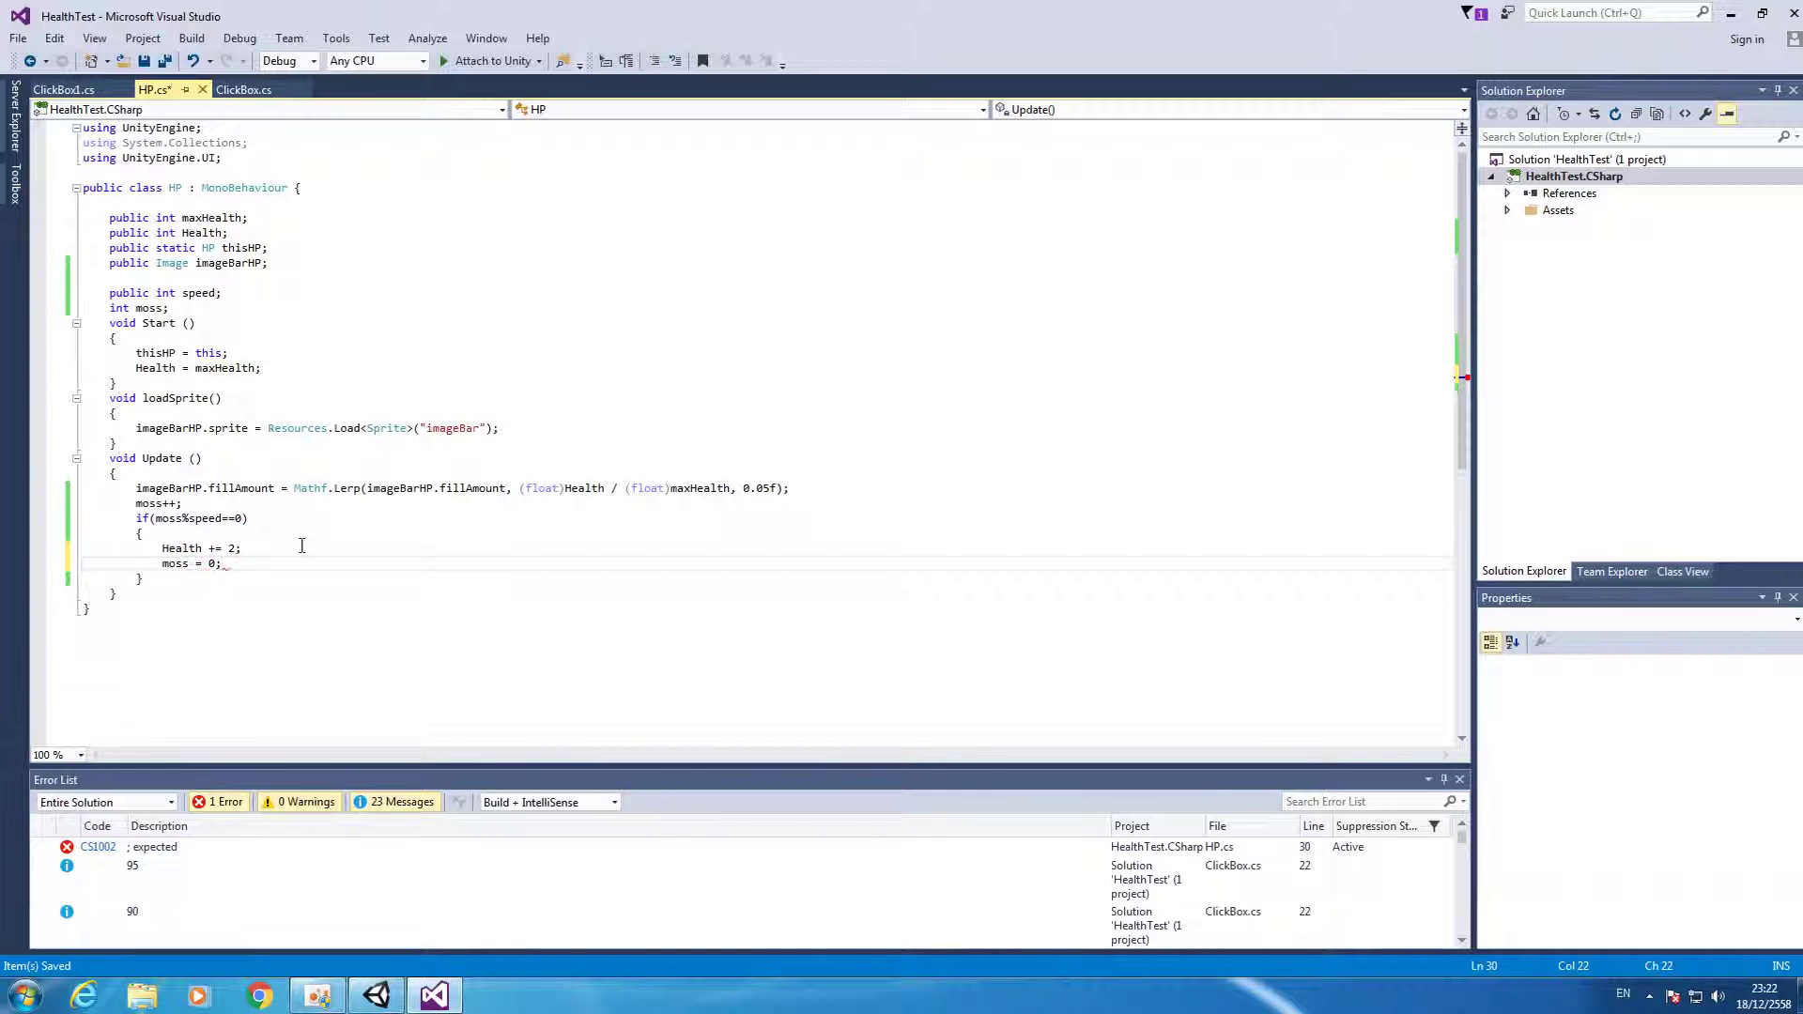
key(ctrl+s)
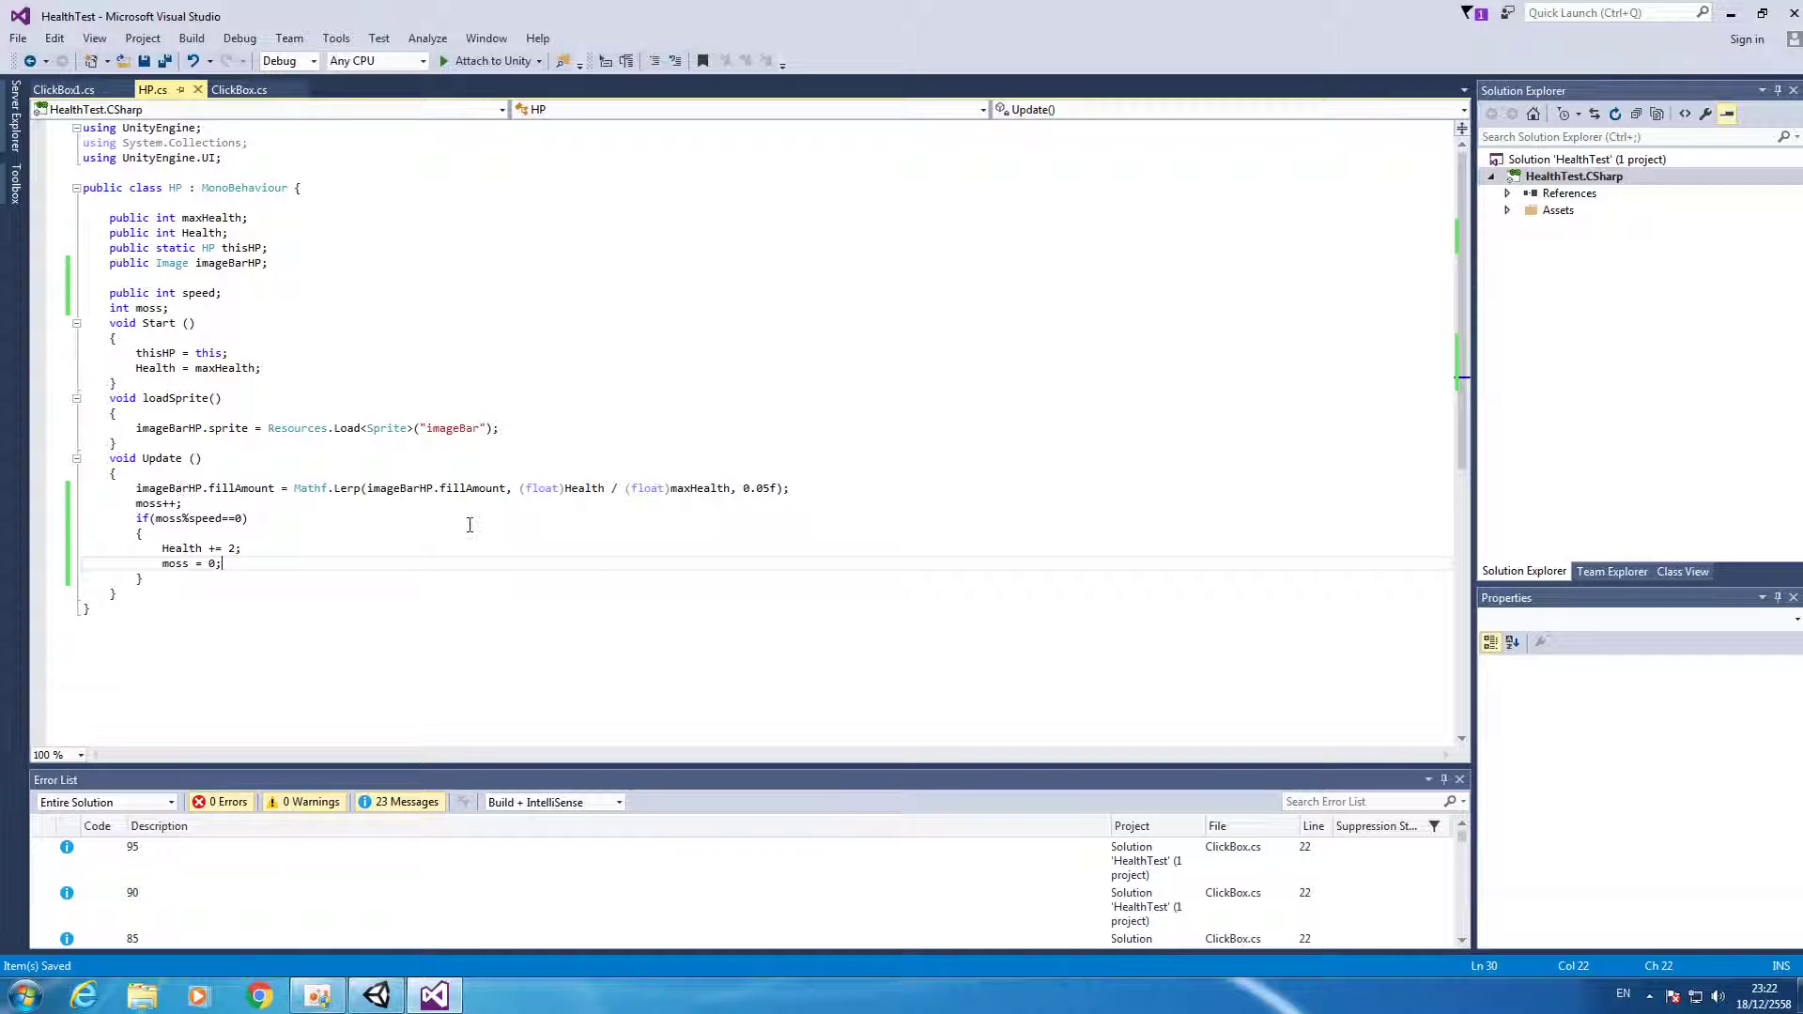
key(alt+Tab)
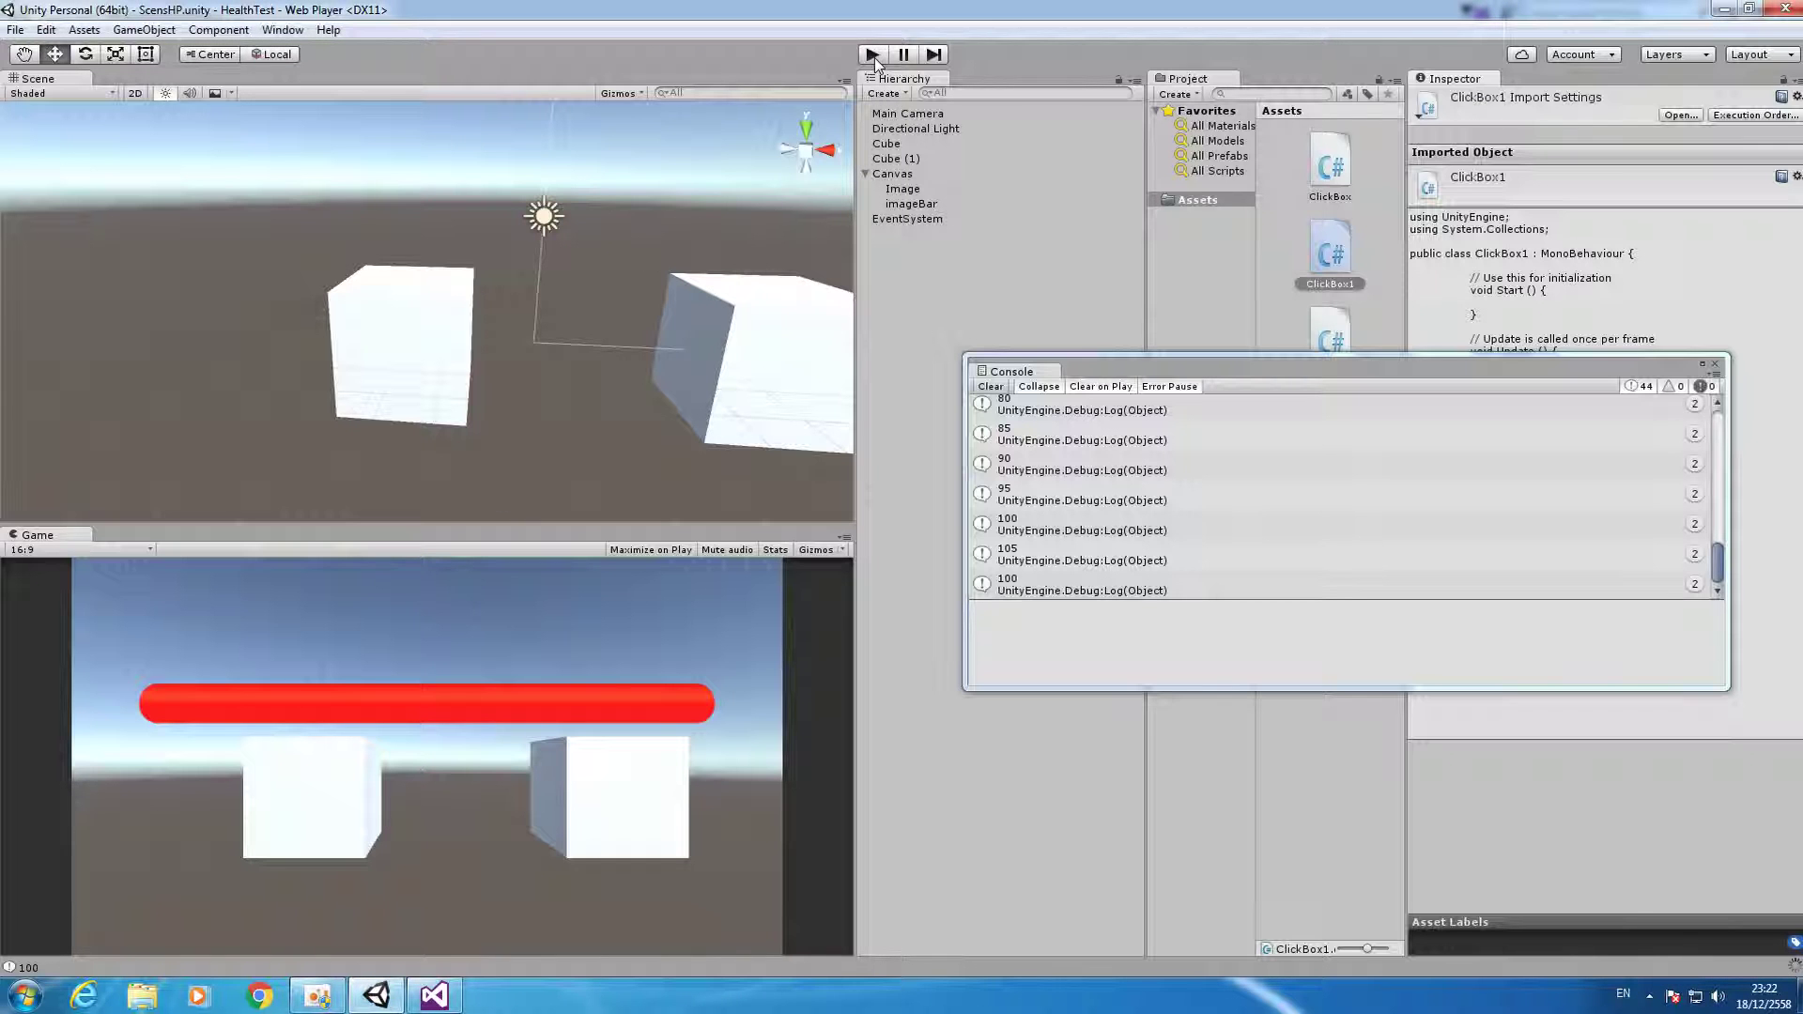
Set the Canvas HP script's Speed to 10 and save the scene.
drag(1626, 373, 1332, 505)
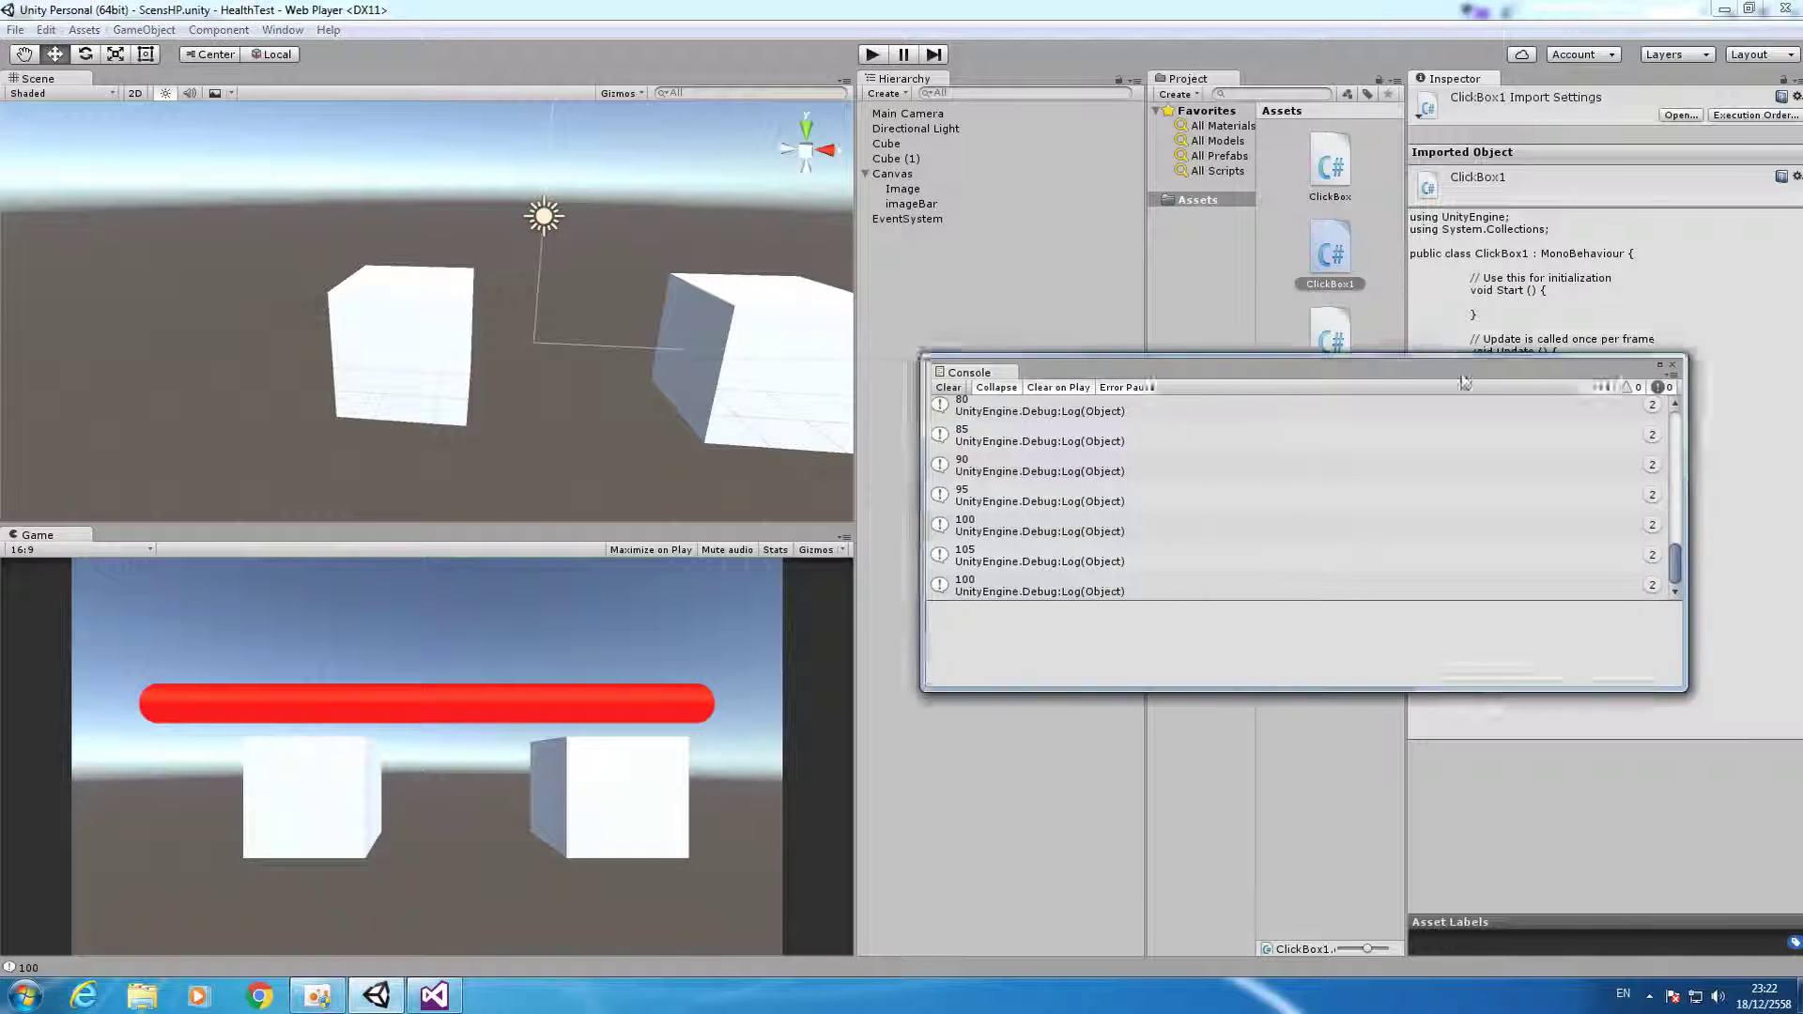
click(892, 173)
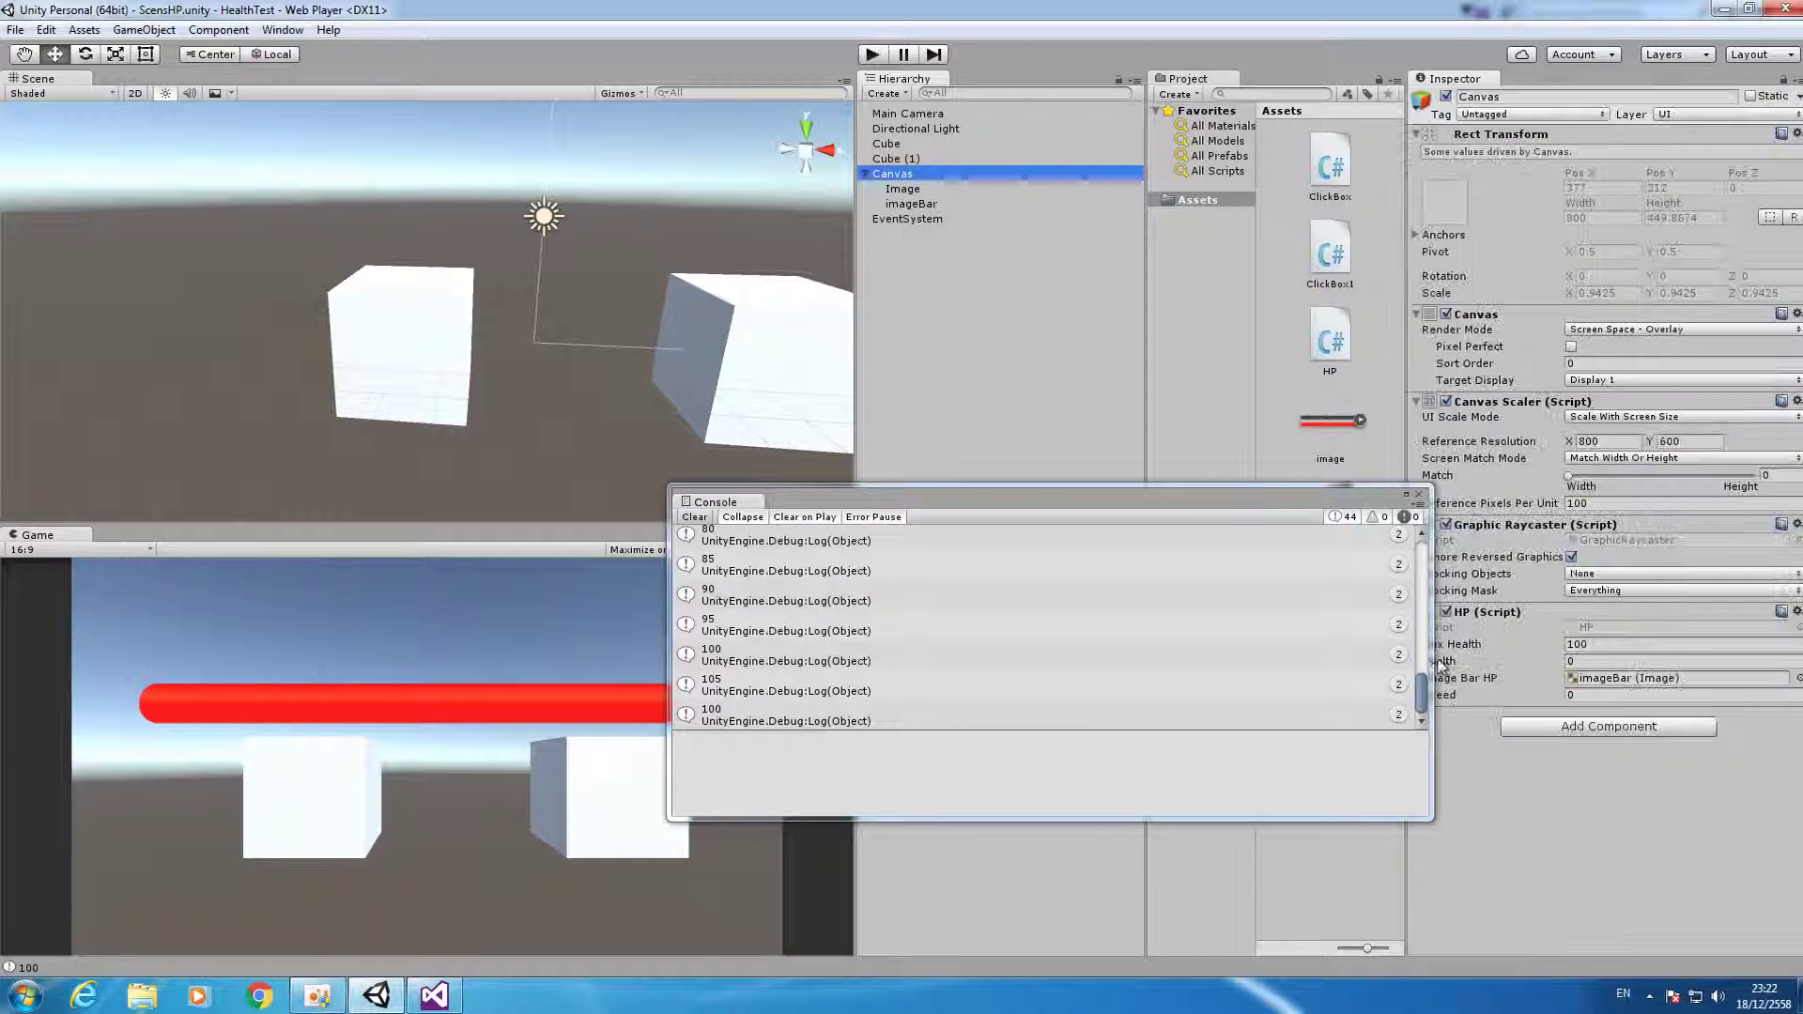
click(1662, 695)
text(10)
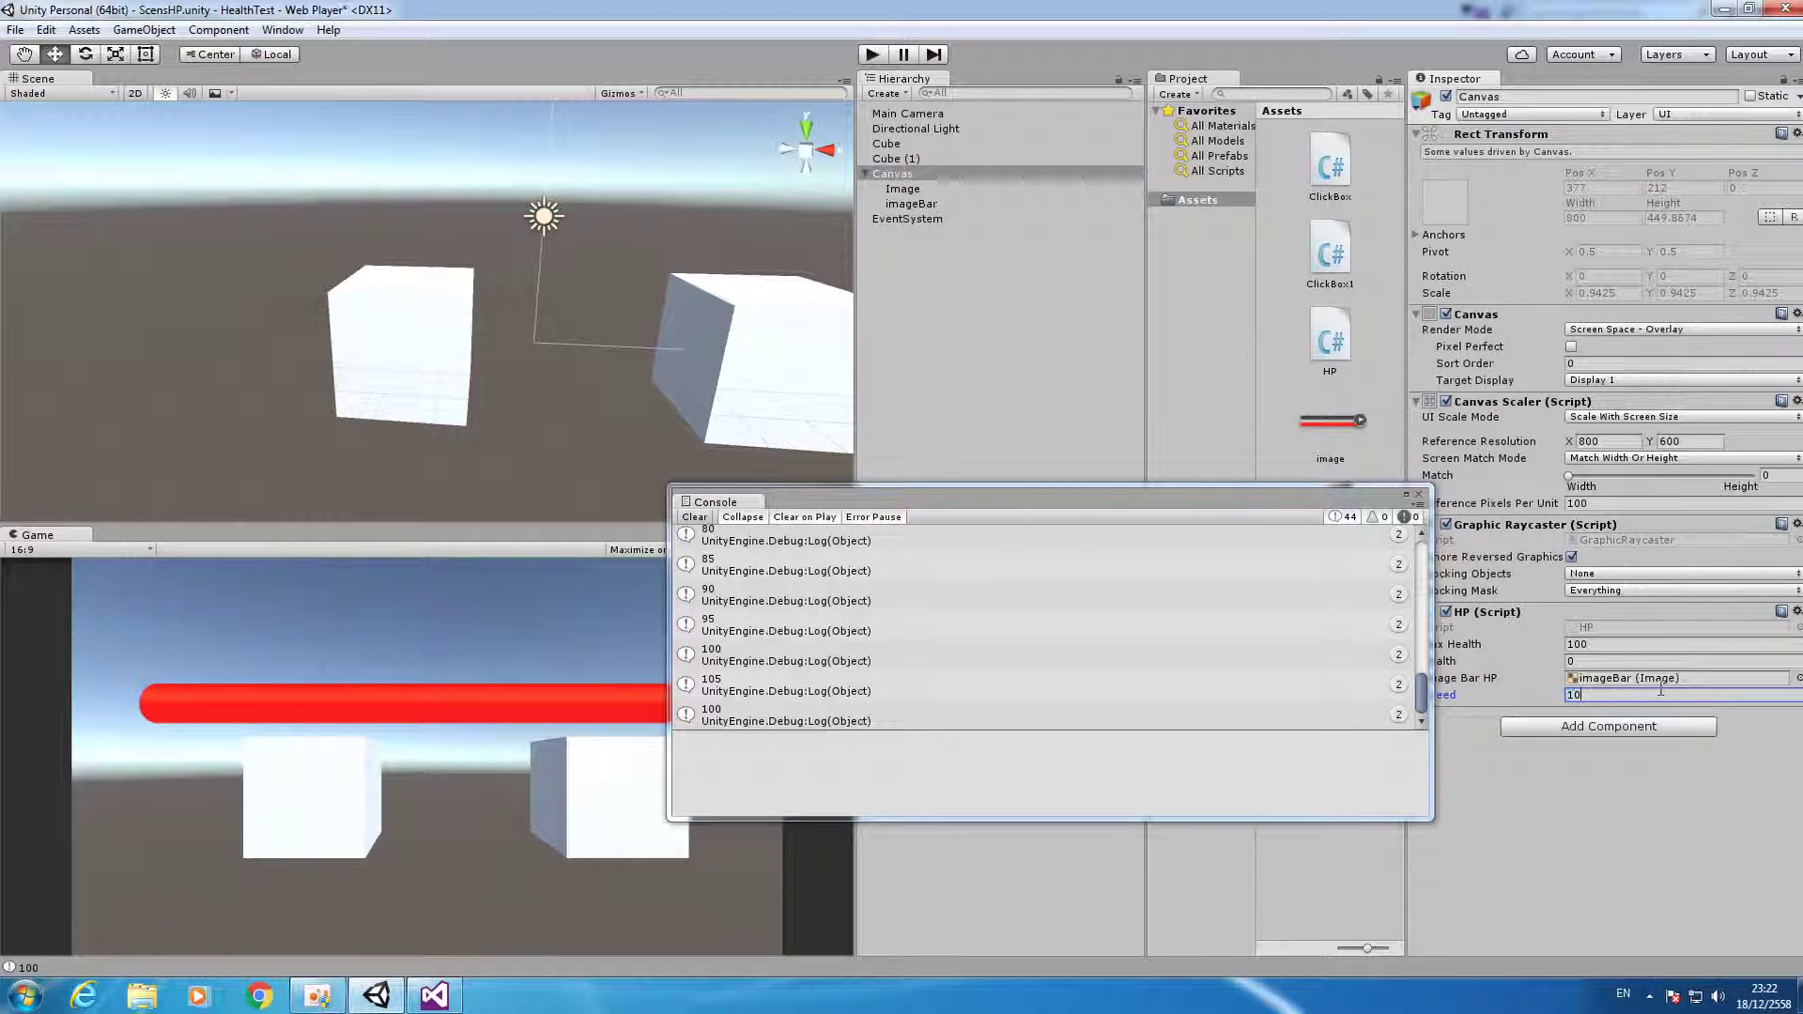
key(ctrl+s)
drag(1029, 496, 1345, 263)
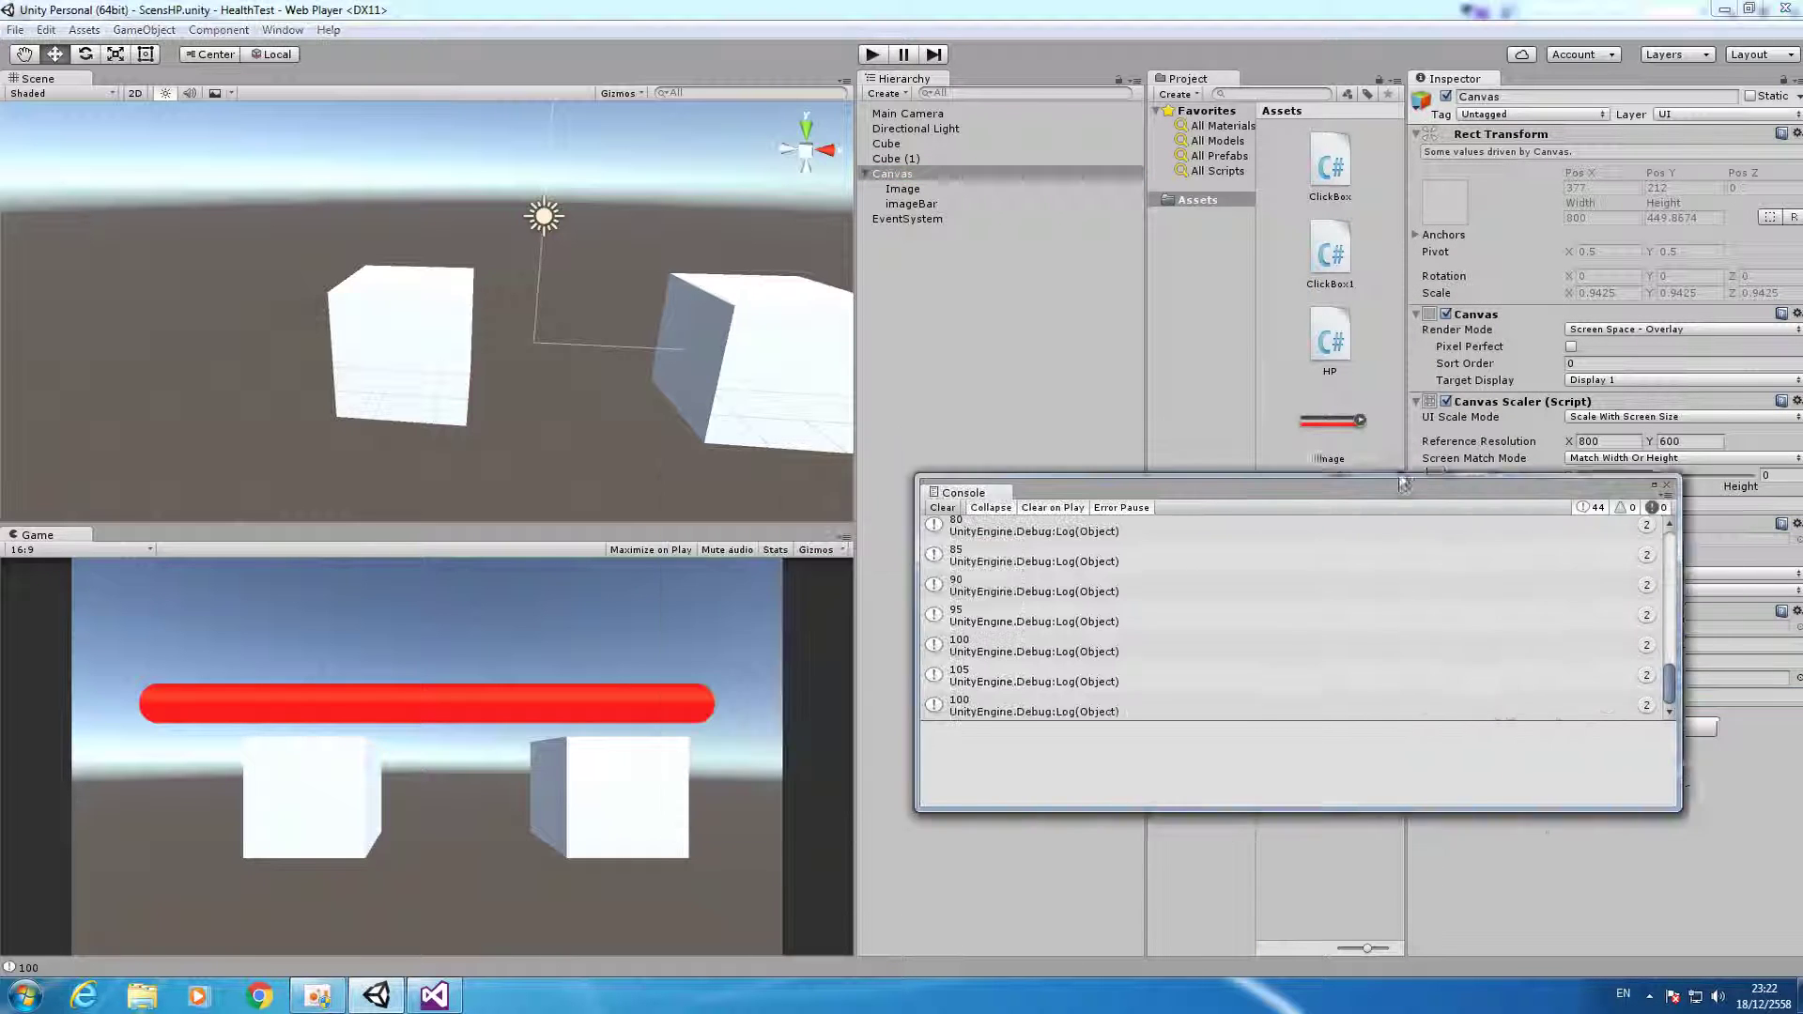
Play-test by clicking the left cube repeatedly to drain Health, then stop the game.
click(871, 54)
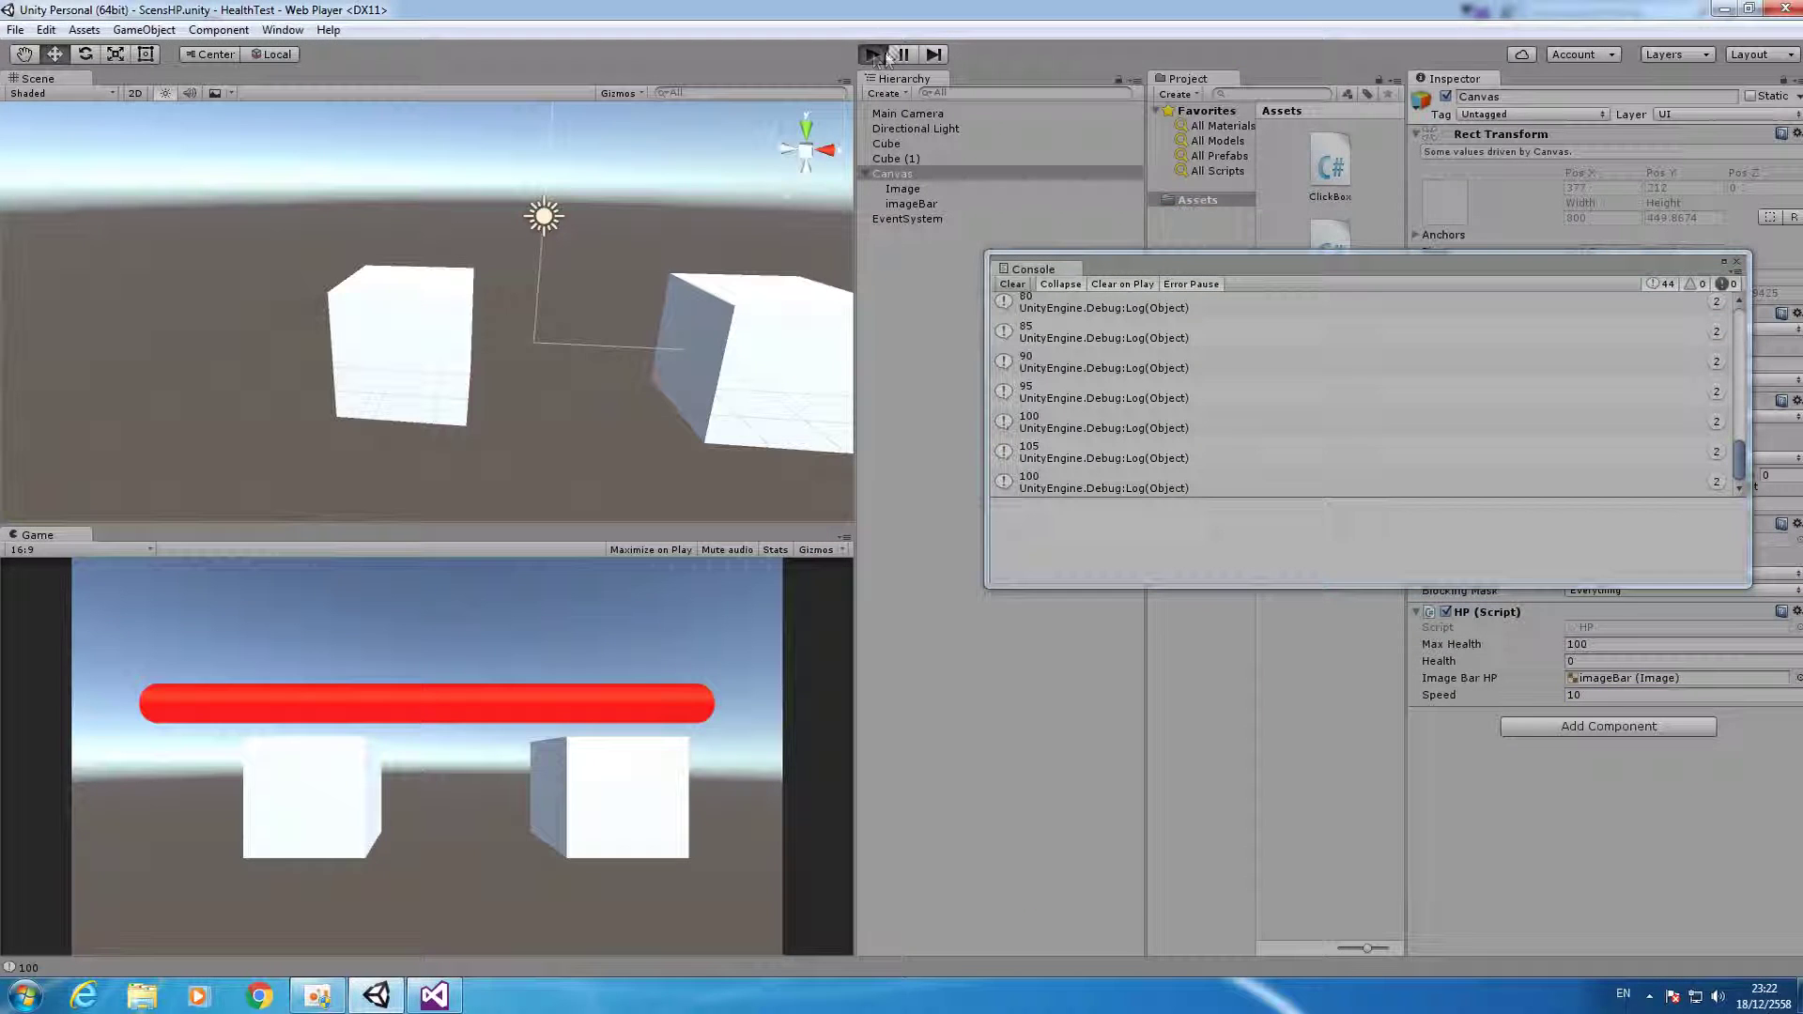
click(340, 795)
click(340, 796)
click(340, 796)
click(340, 795)
click(340, 796)
click(340, 796)
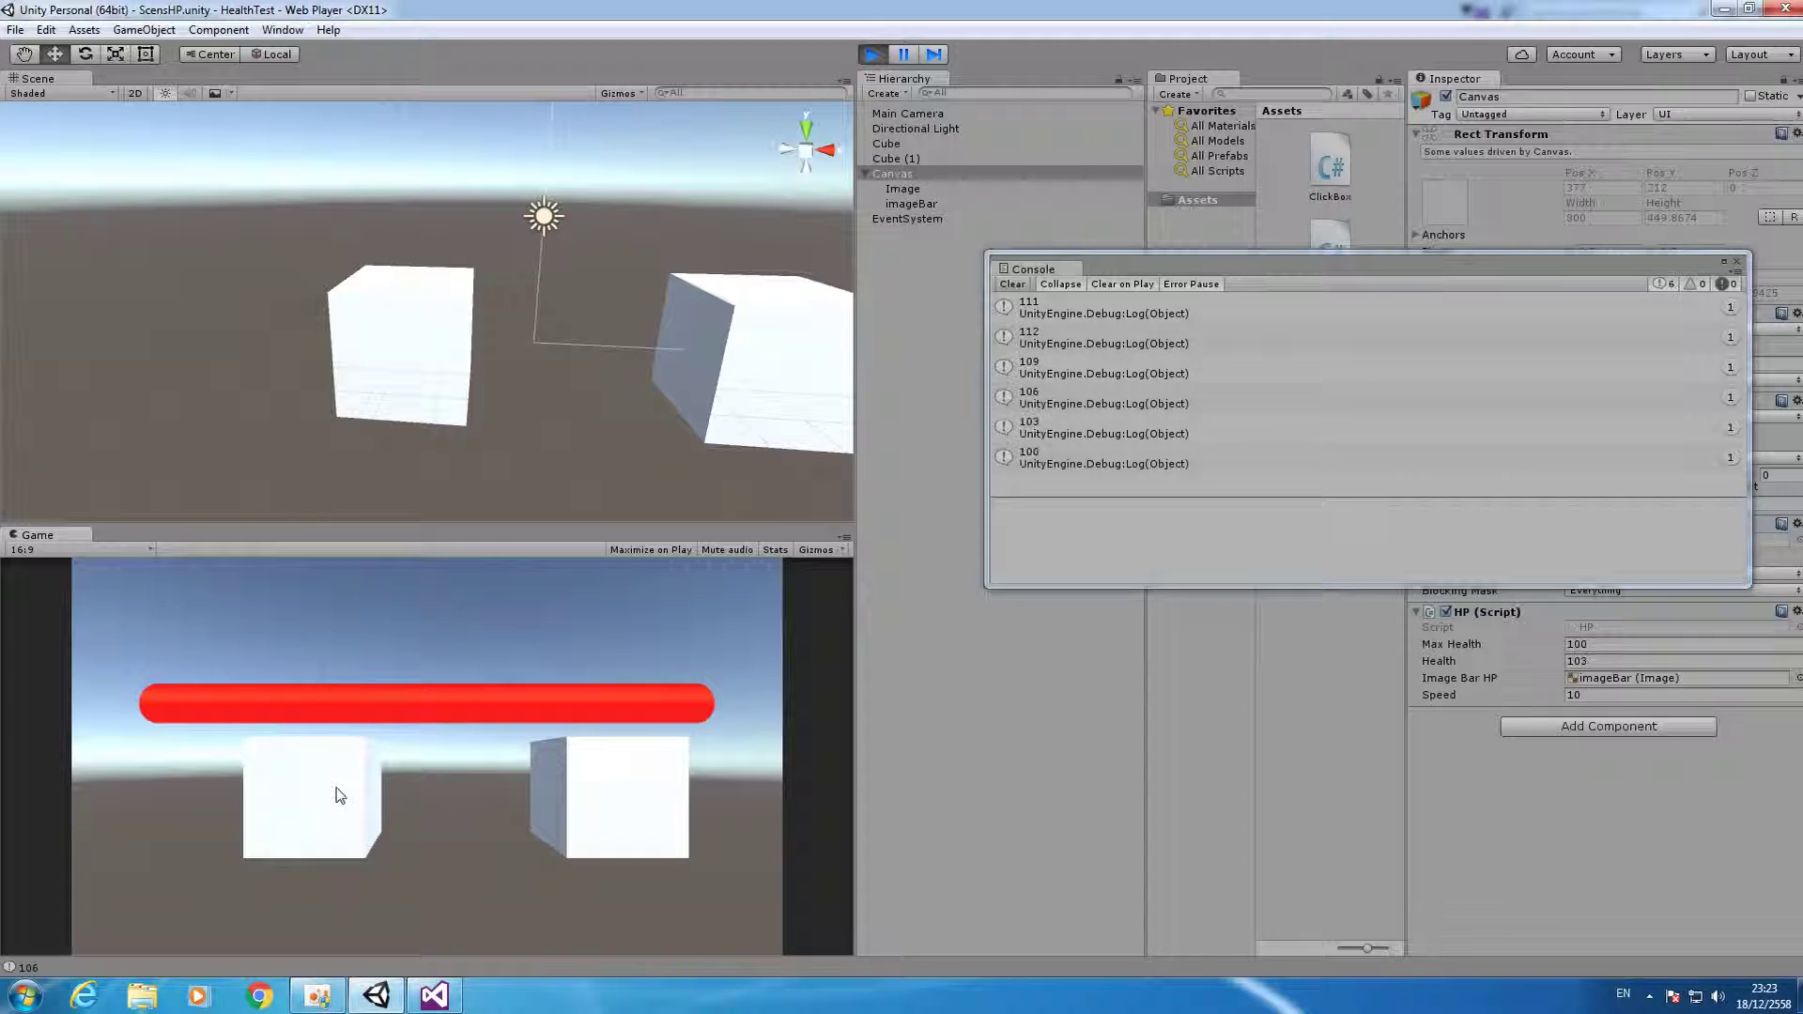
click(340, 795)
click(309, 778)
click(310, 778)
click(311, 777)
click(312, 776)
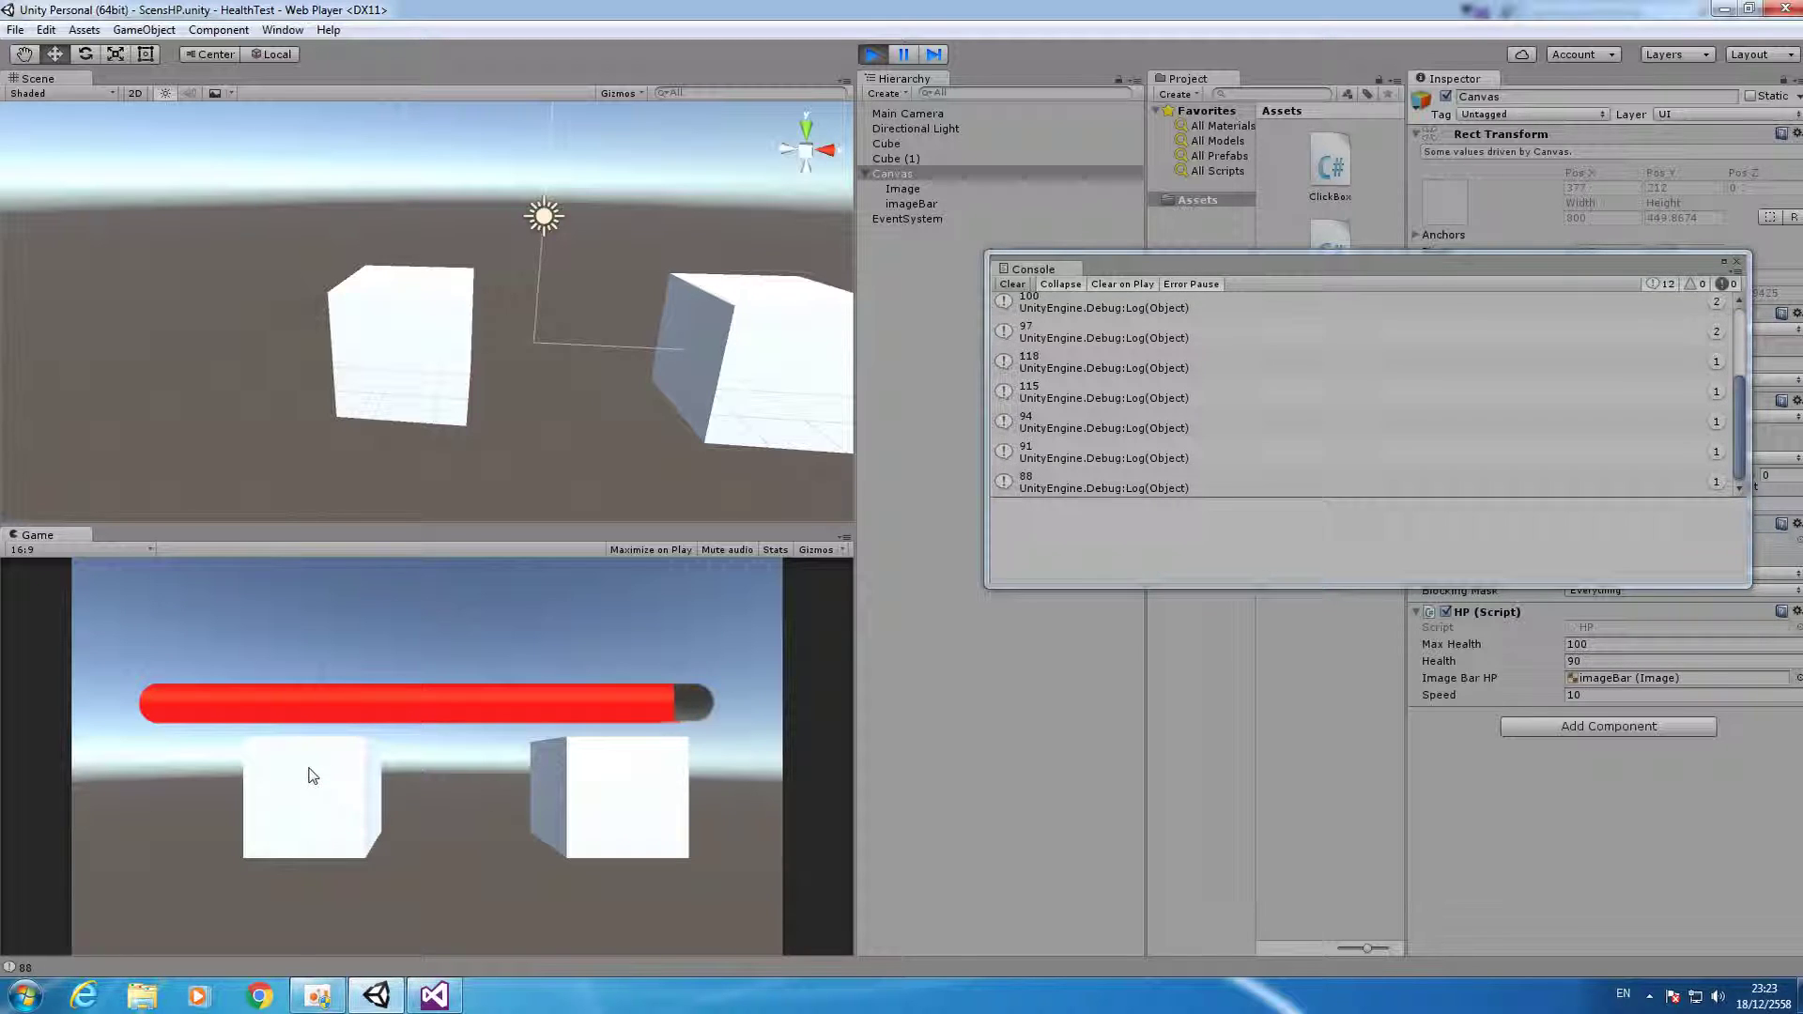
click(311, 777)
click(312, 777)
click(312, 776)
click(313, 775)
key(ctrl+p)
Change Speed to 30 and play-test again, draining Health with the left cube.
click(1585, 695)
double_click(1588, 695)
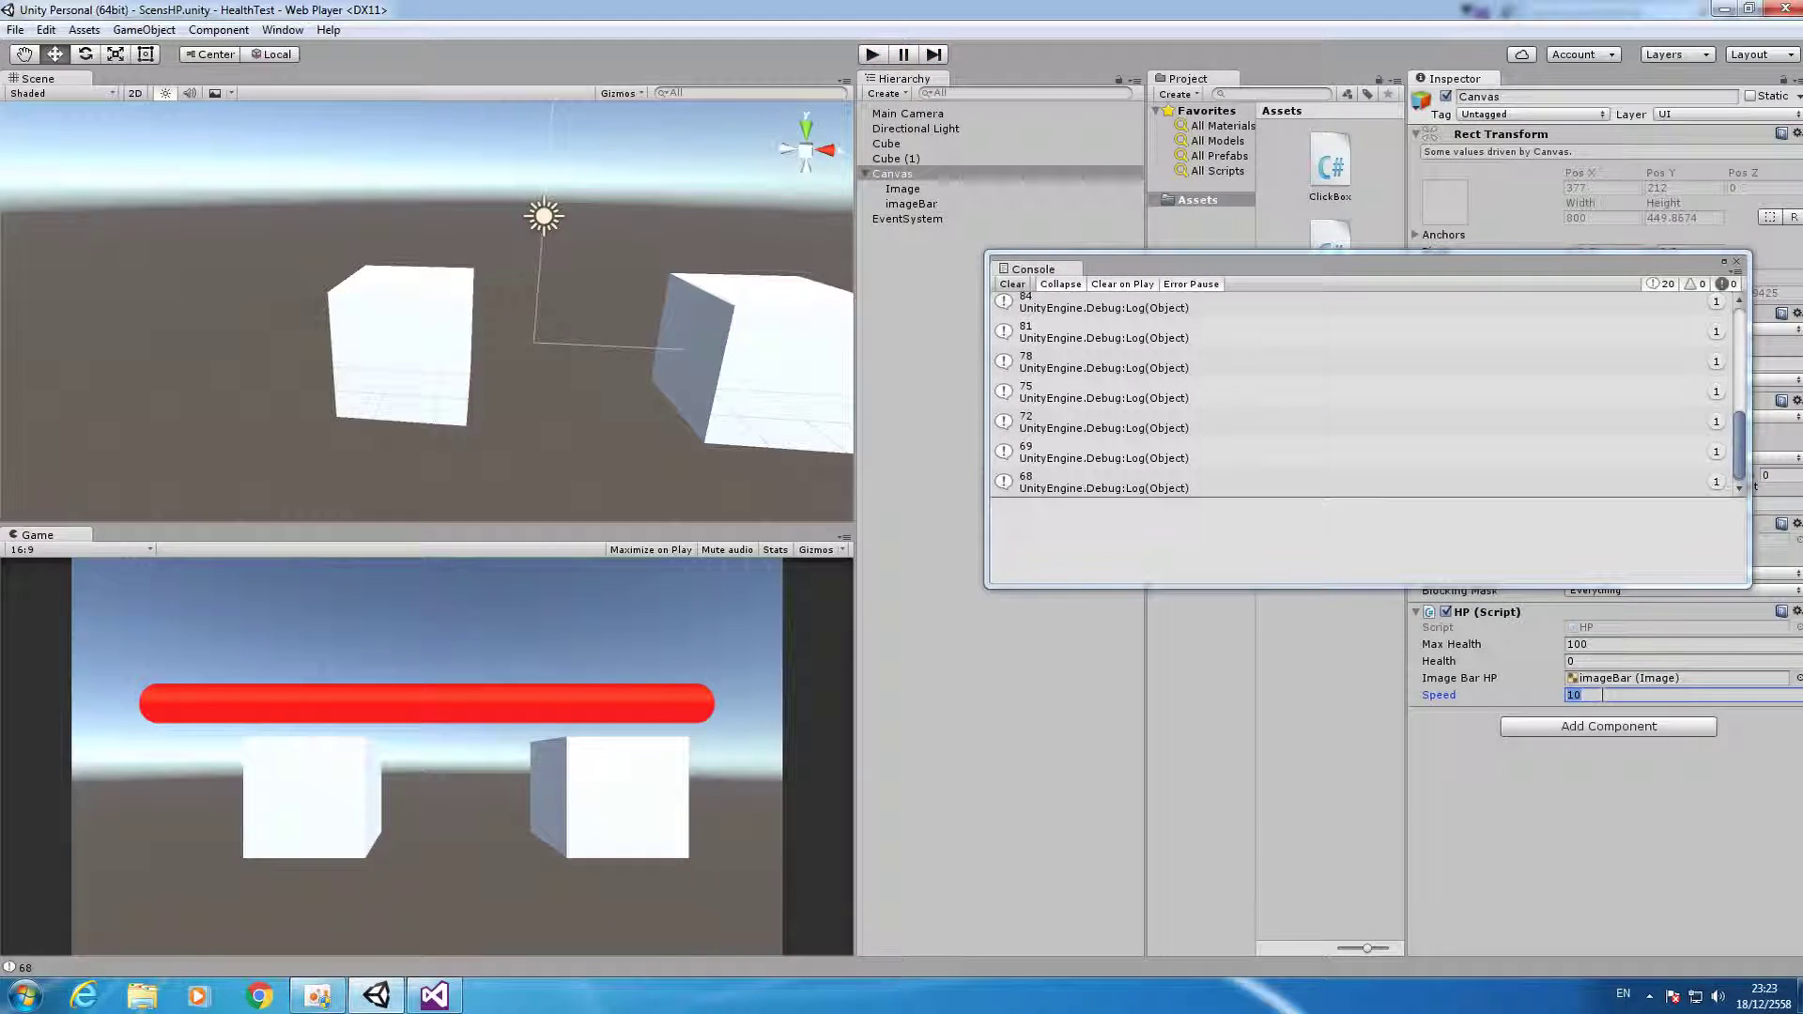
text(30)
click(881, 59)
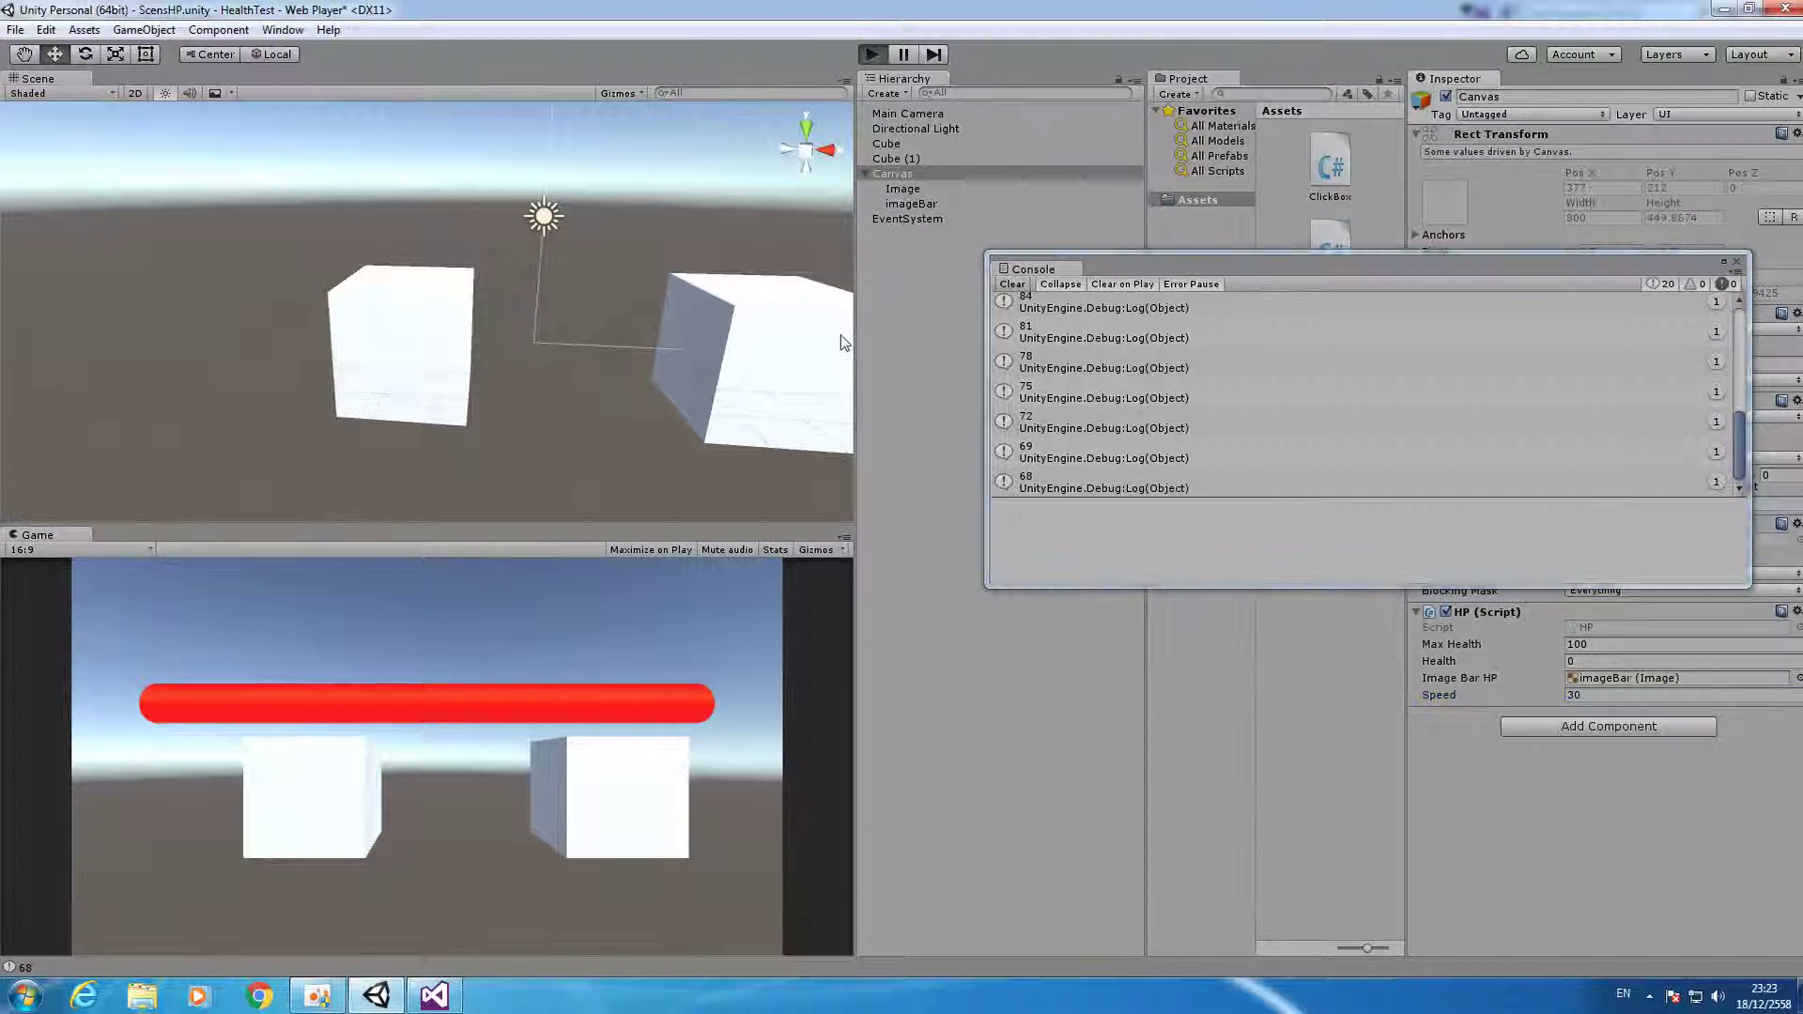
click(328, 821)
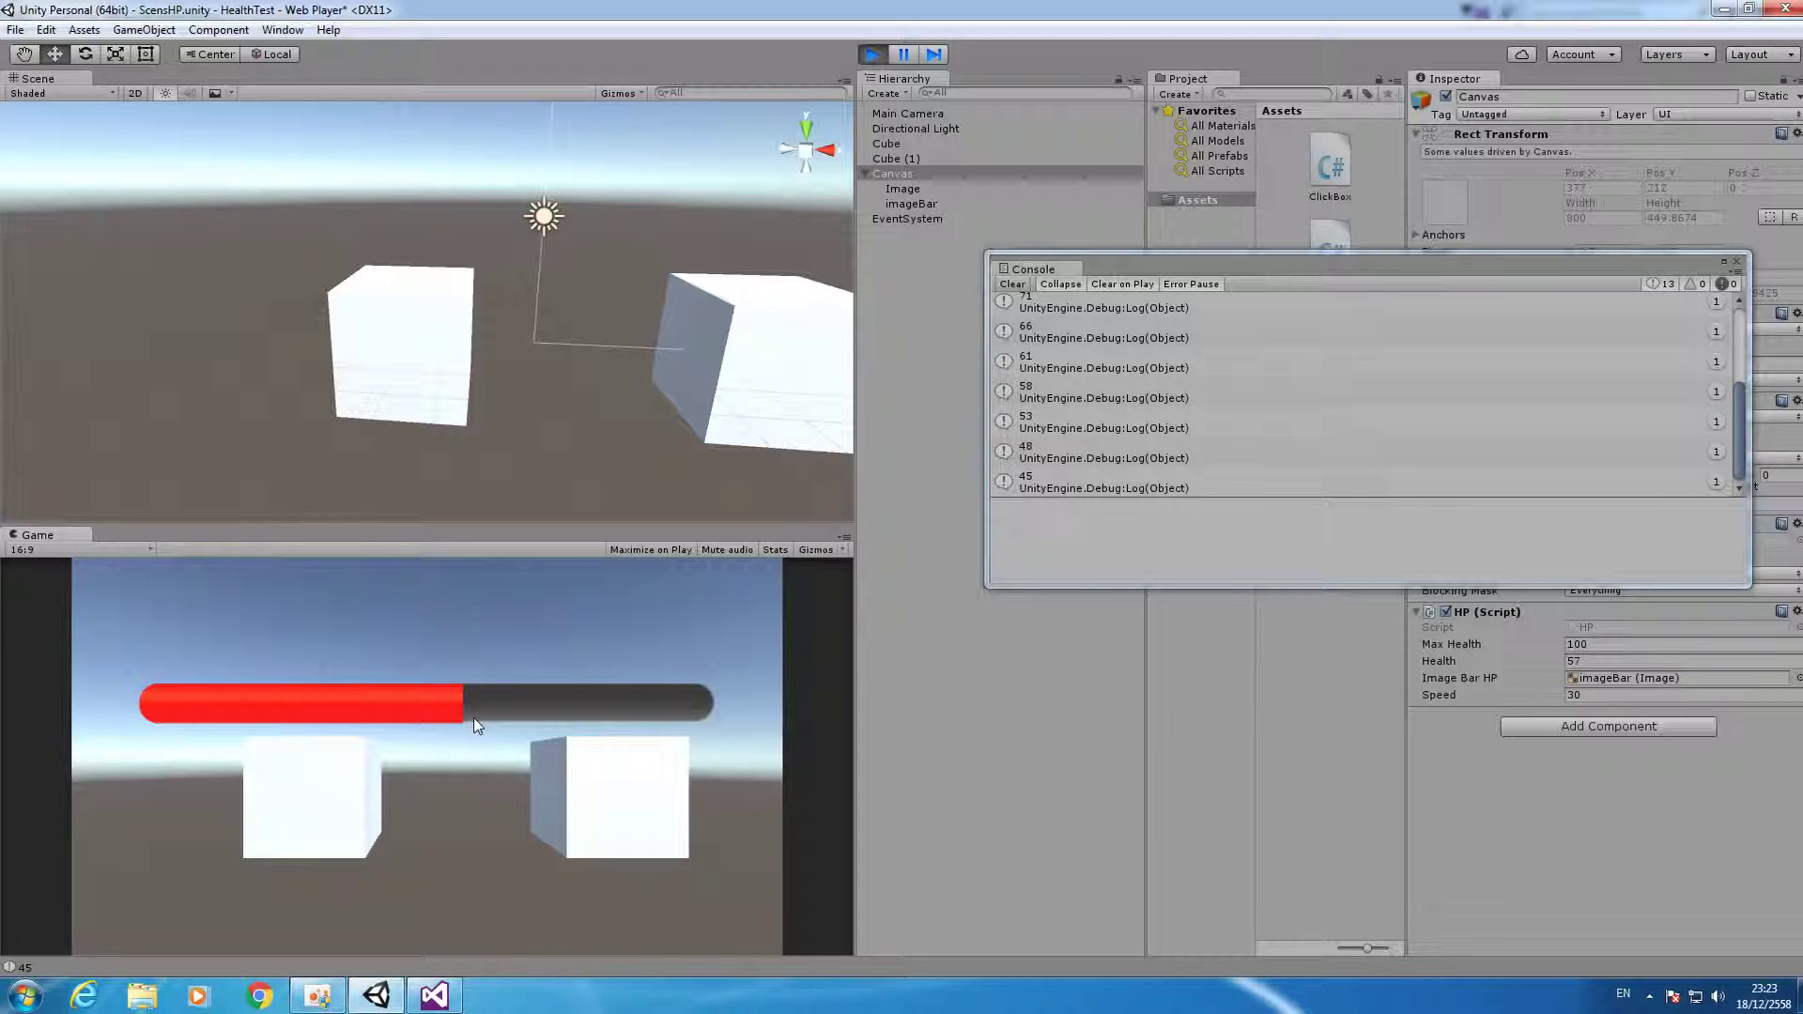
click(873, 54)
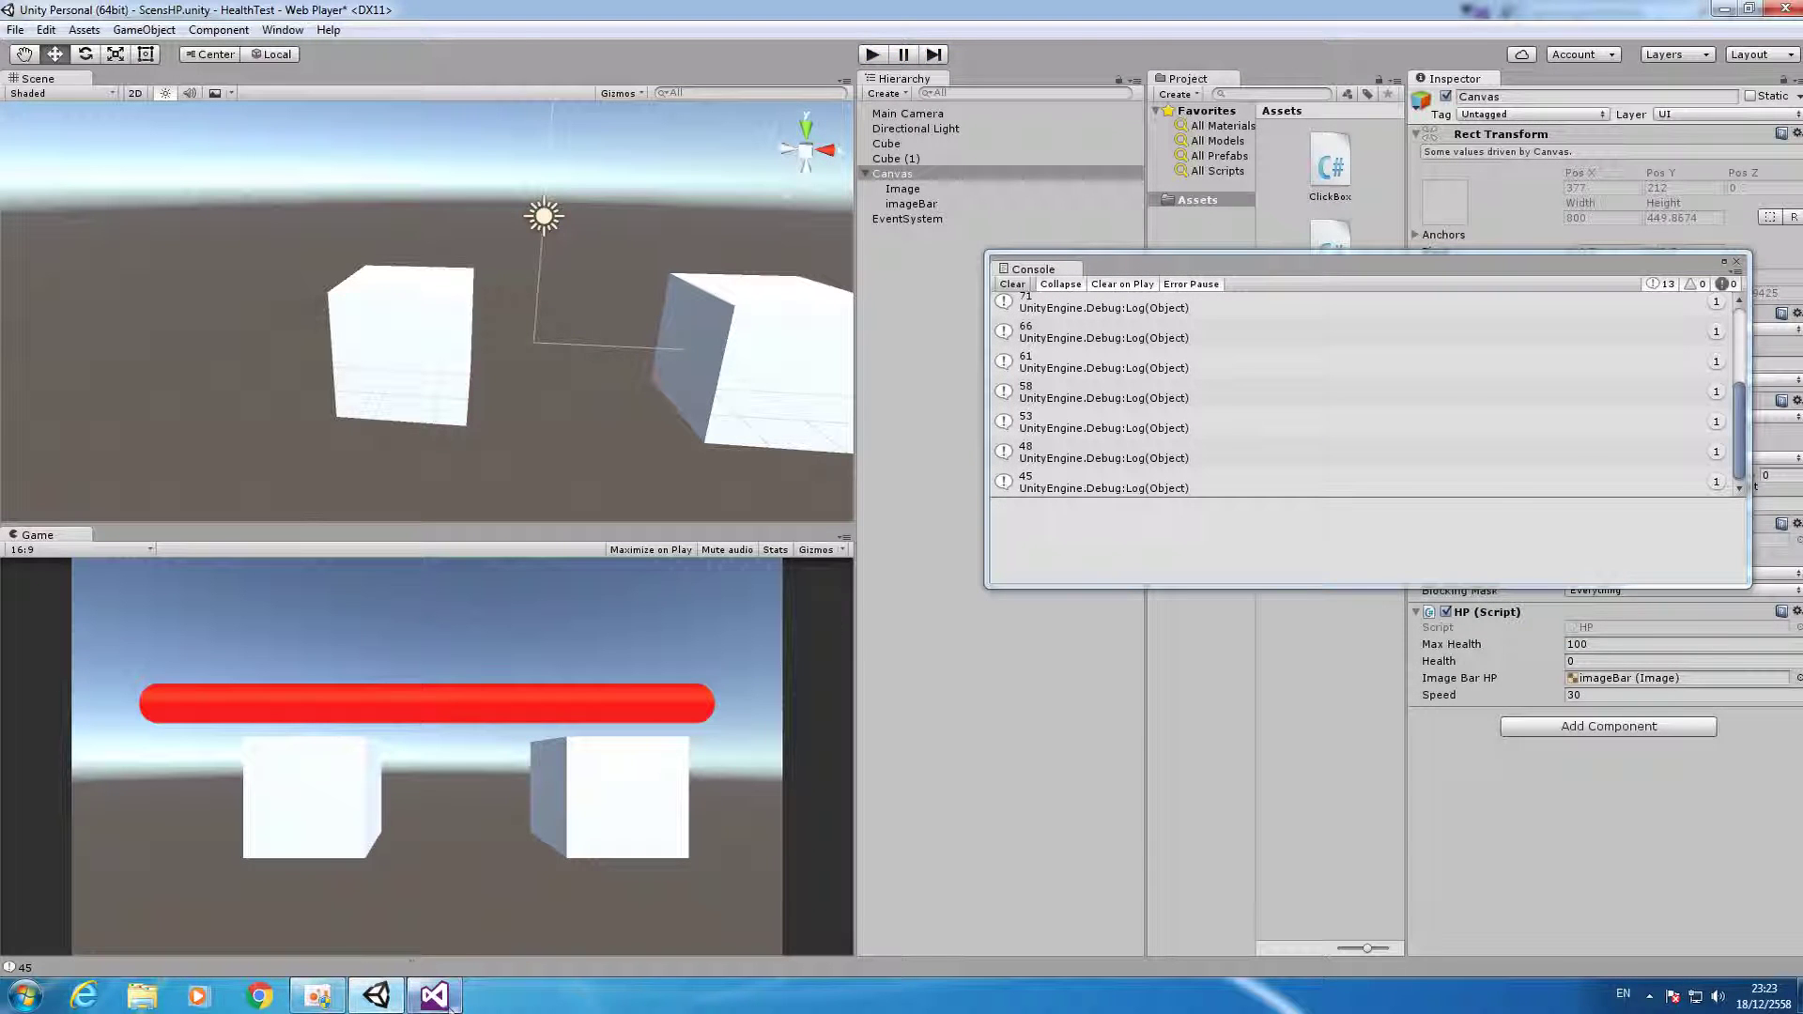
click(433, 994)
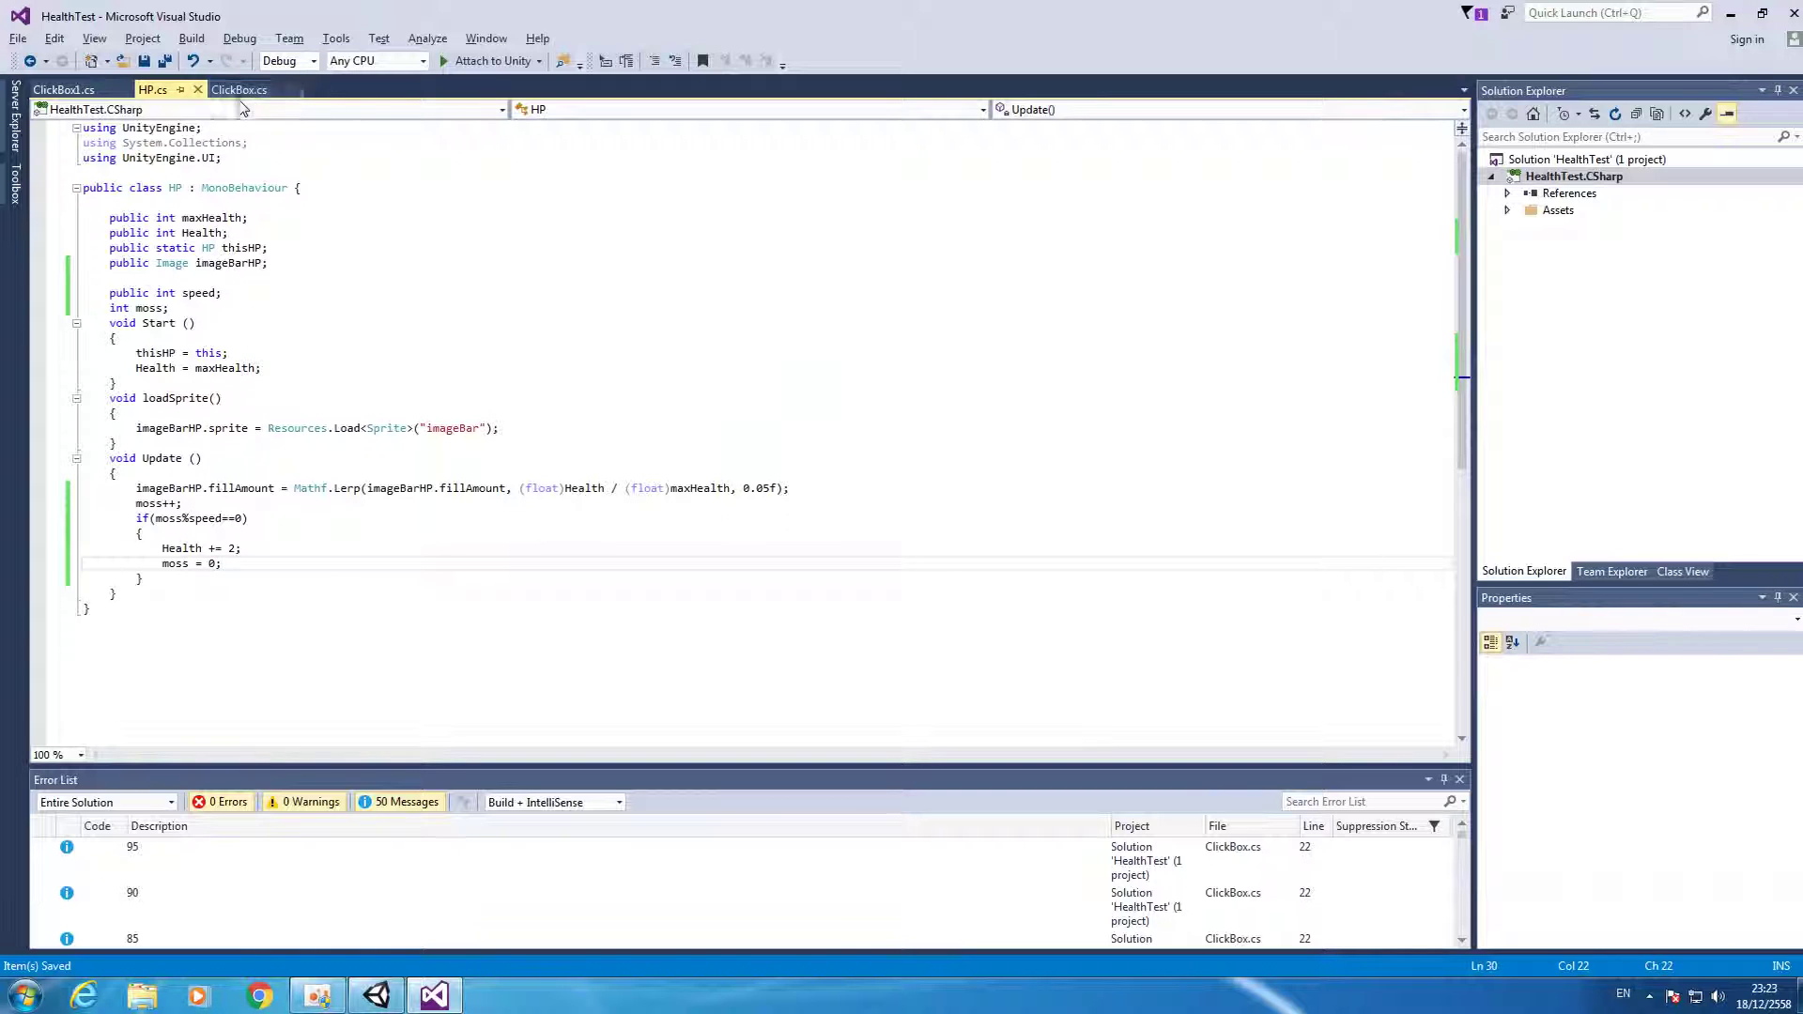
Copy the maxHealth if-check line from ClickBox1.cs.
click(64, 89)
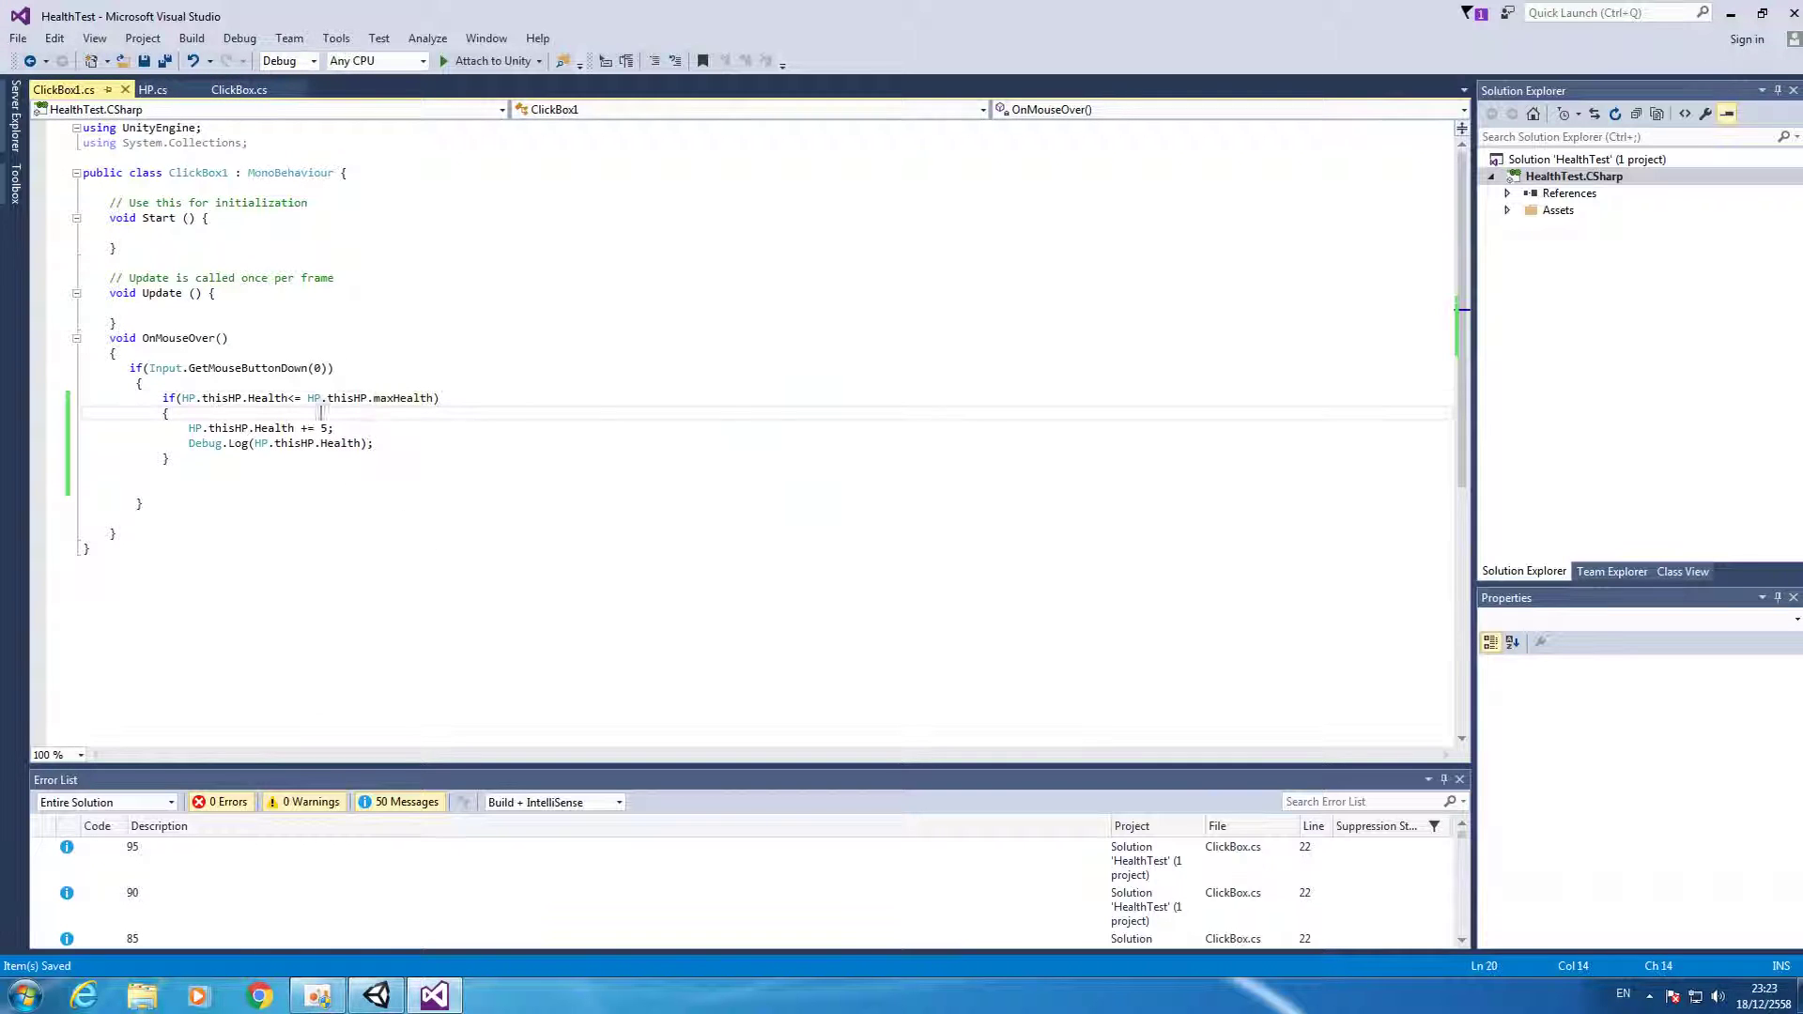
click(230, 89)
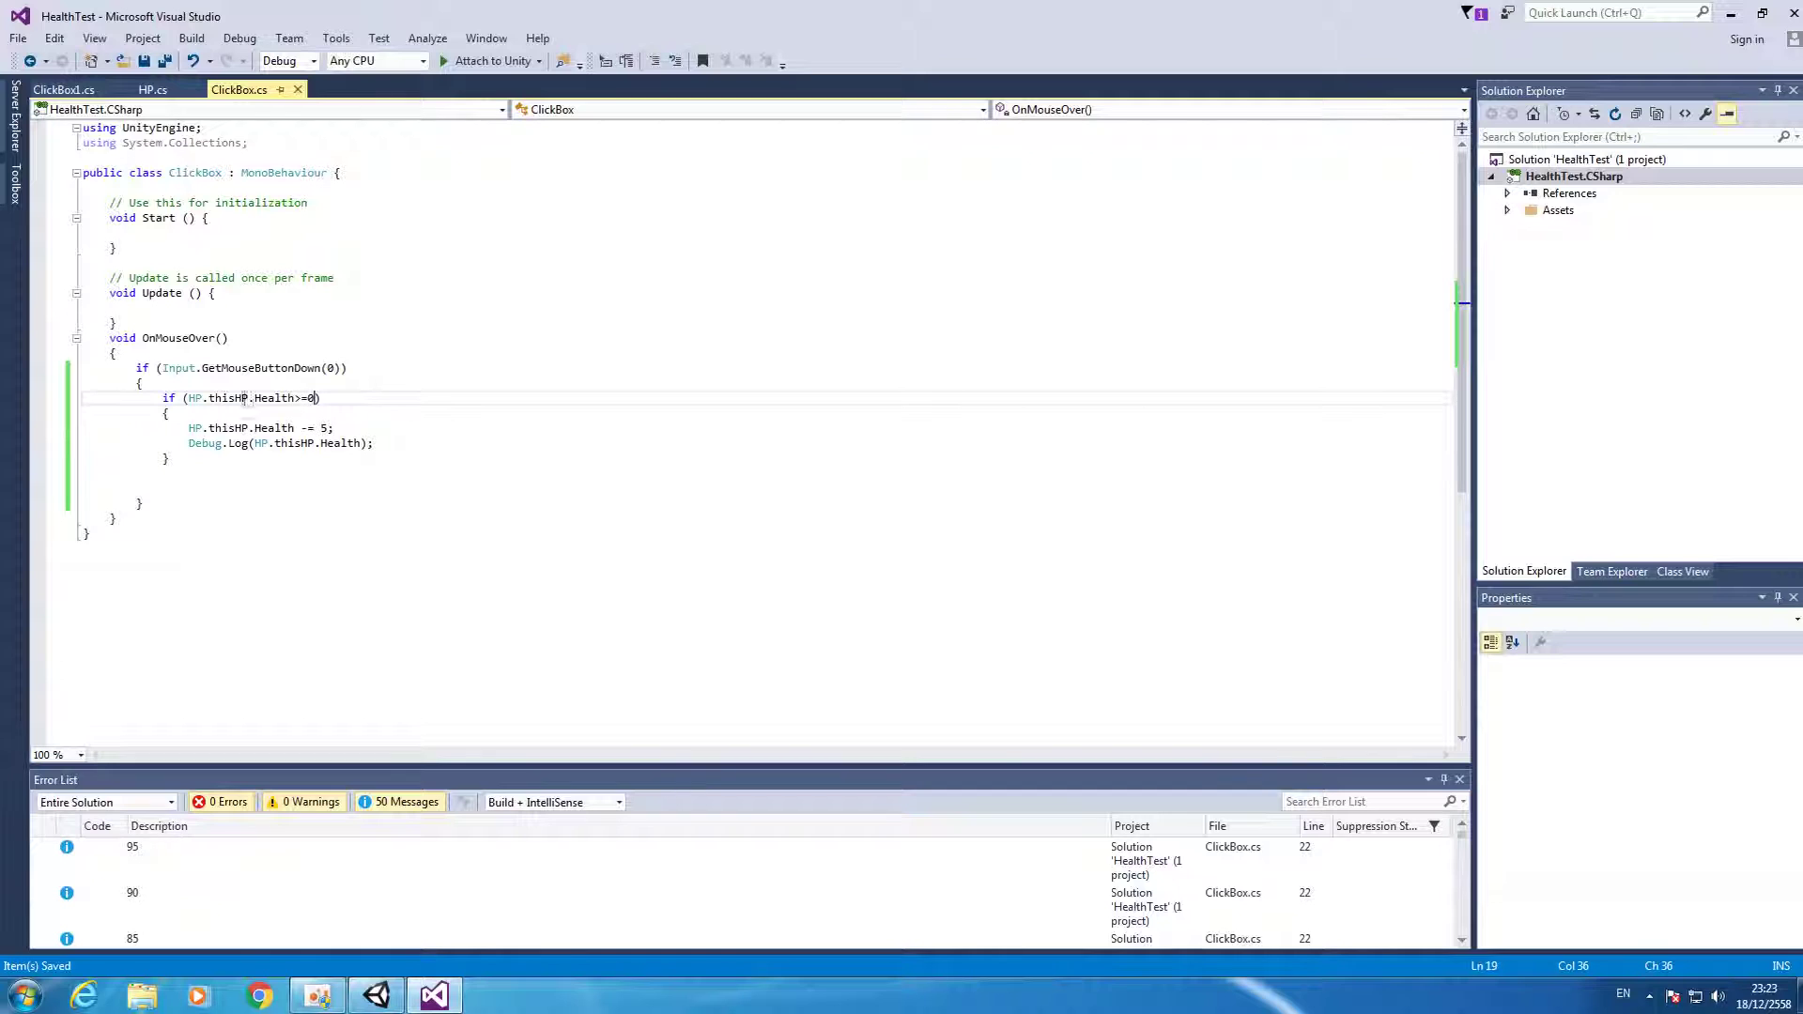
drag(163, 398, 357, 399)
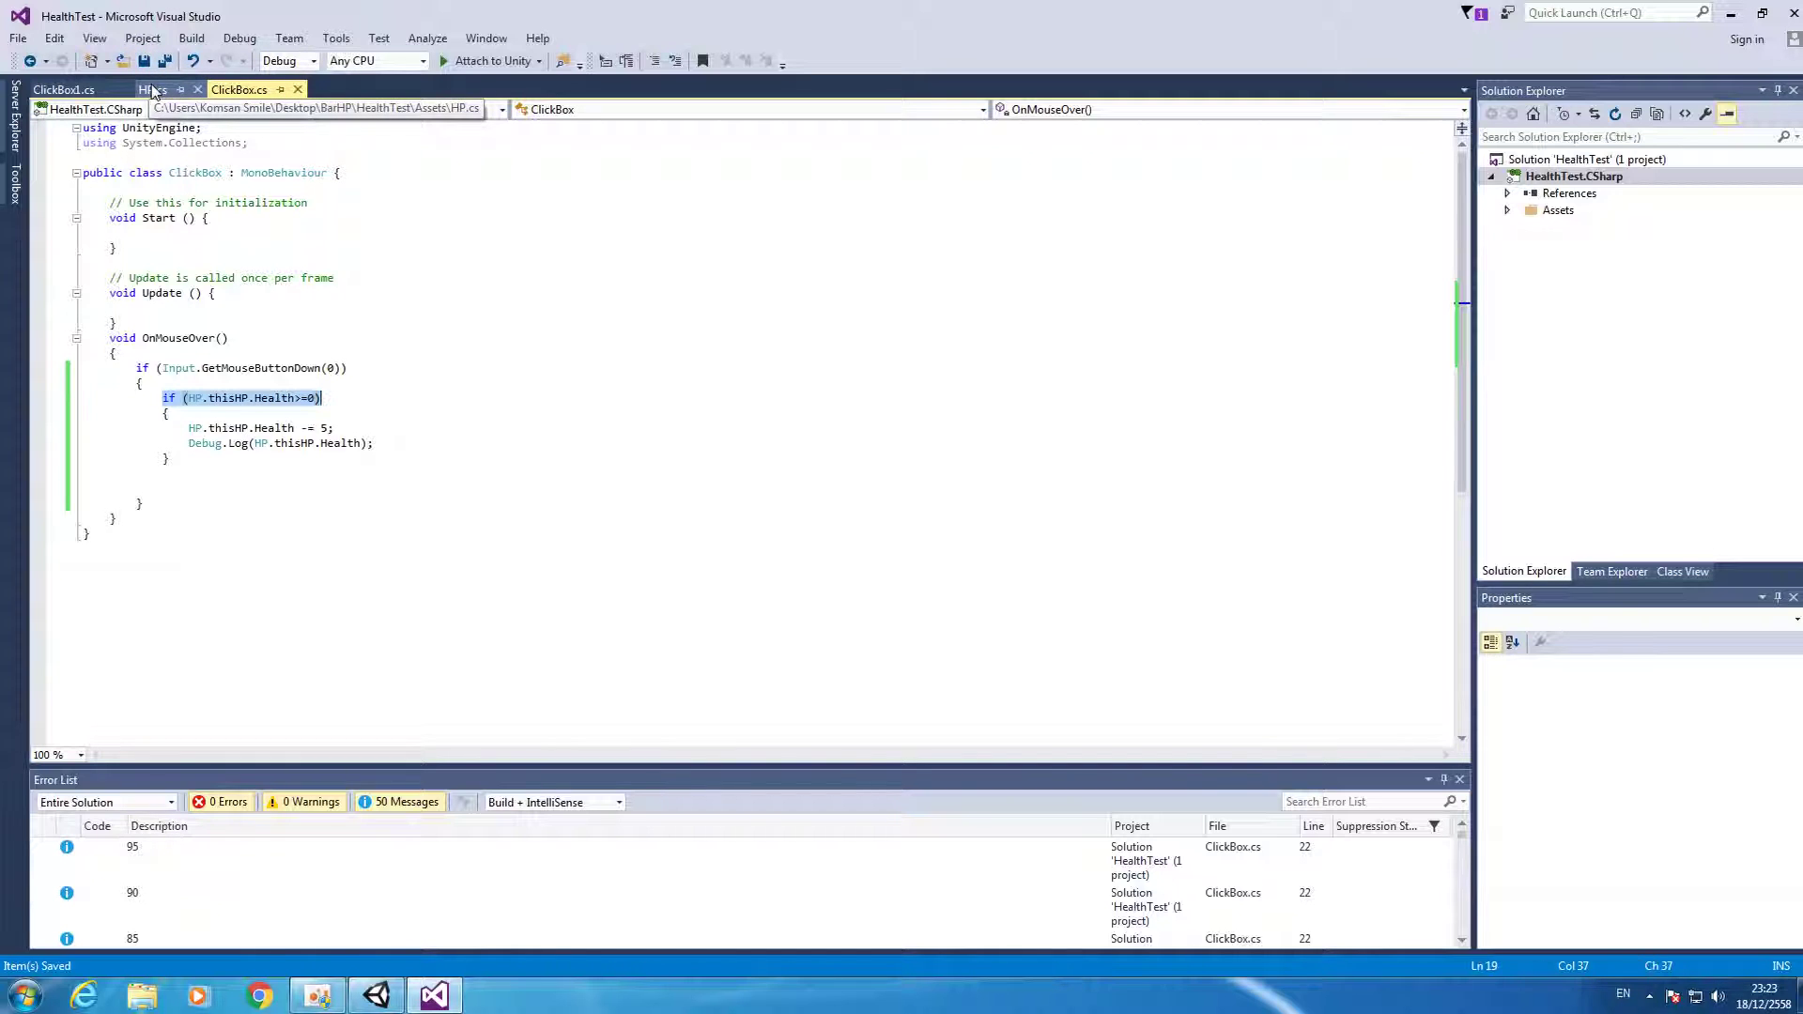
click(153, 91)
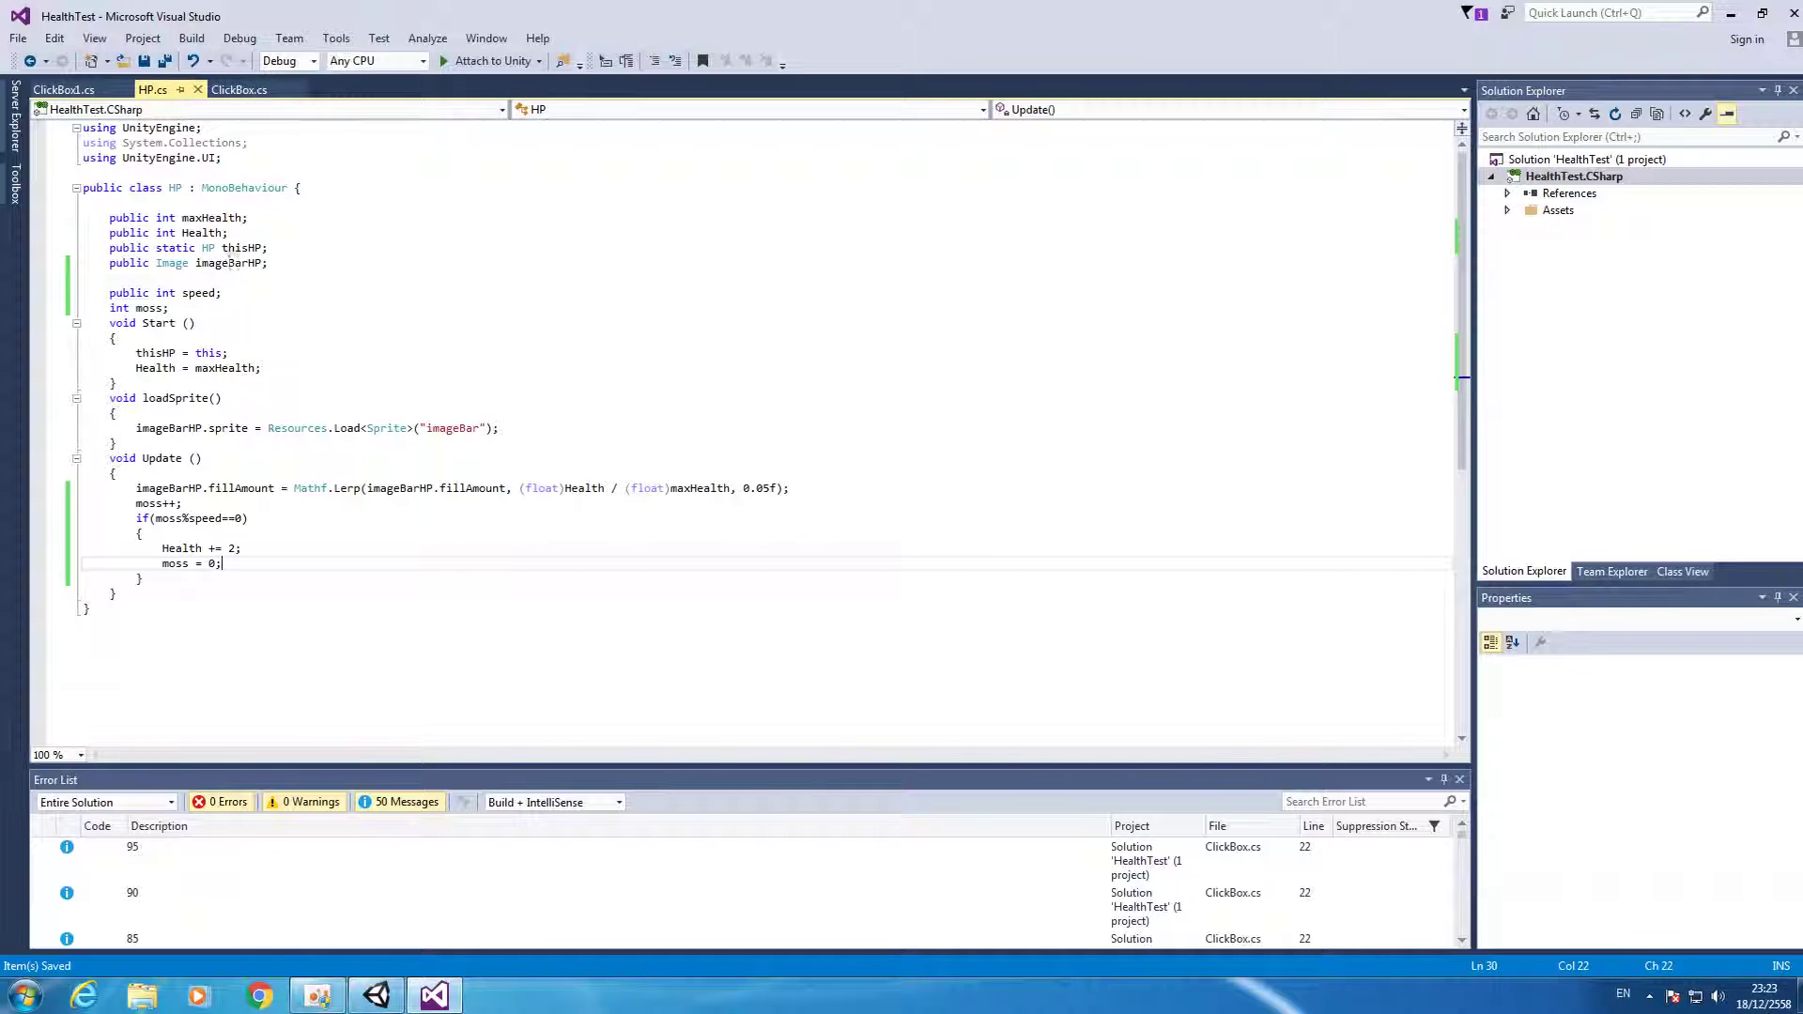
click(63, 89)
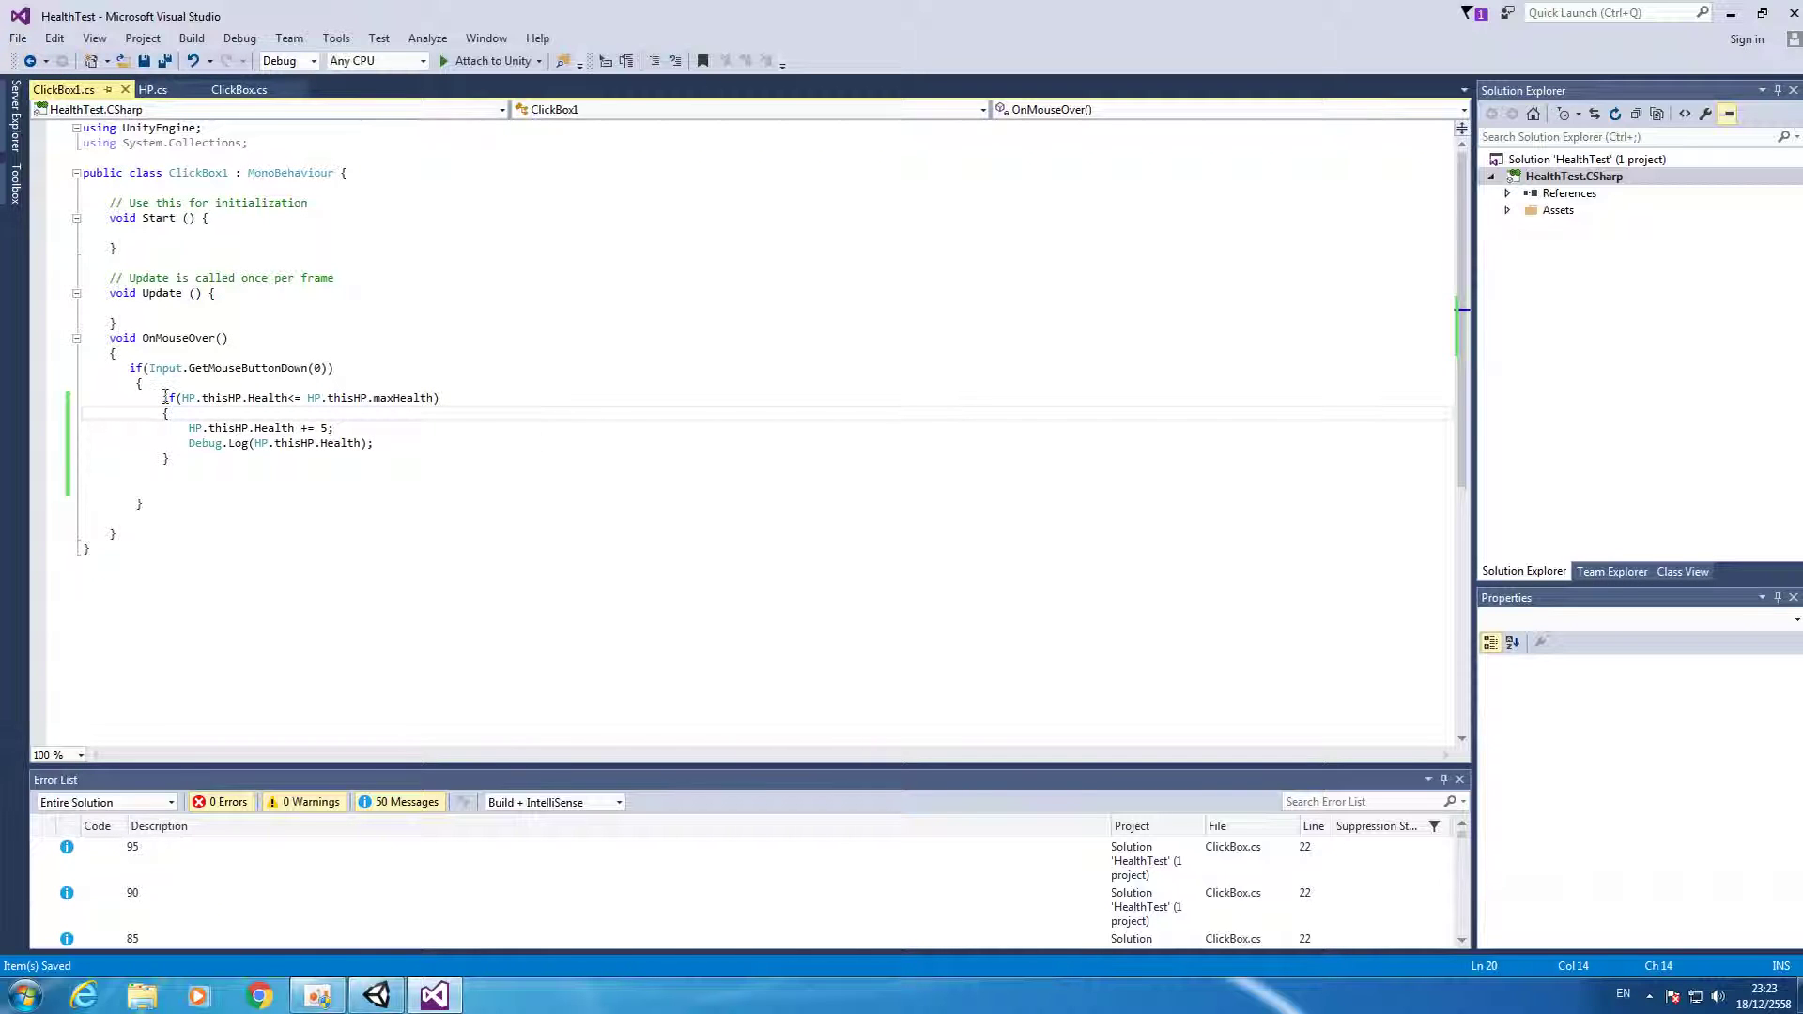
drag(162, 399, 442, 398)
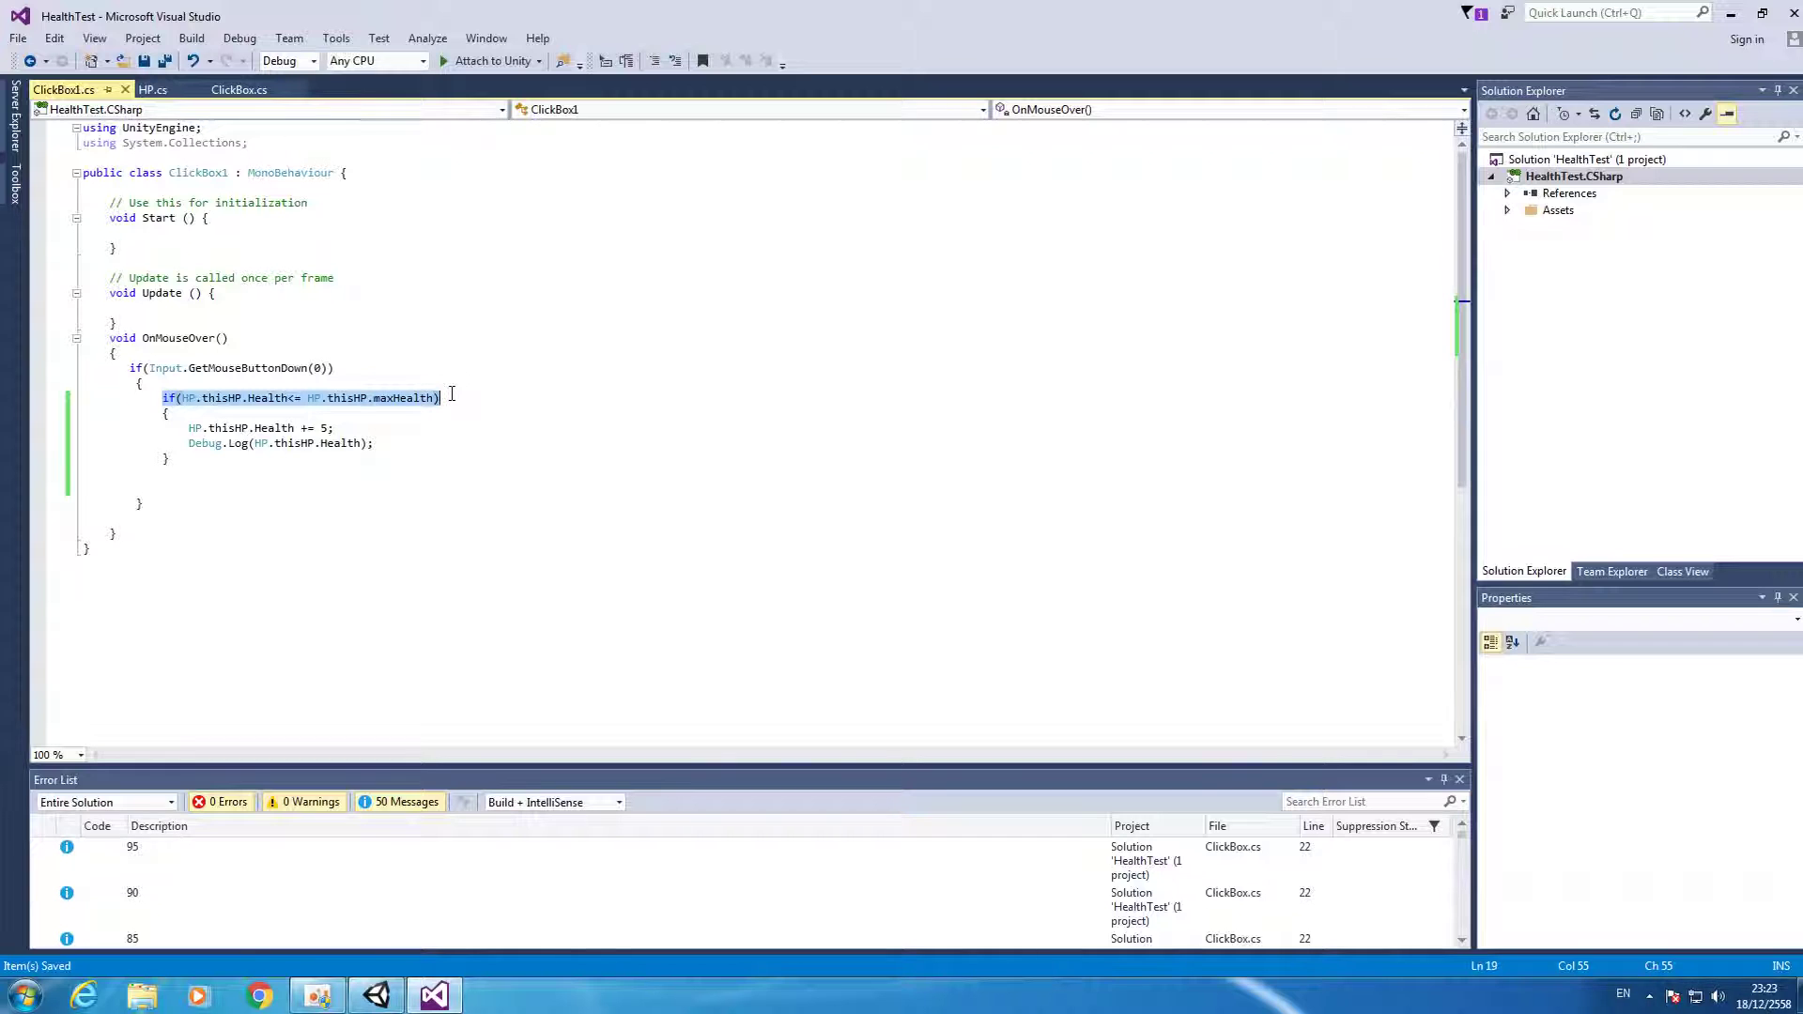
click(153, 89)
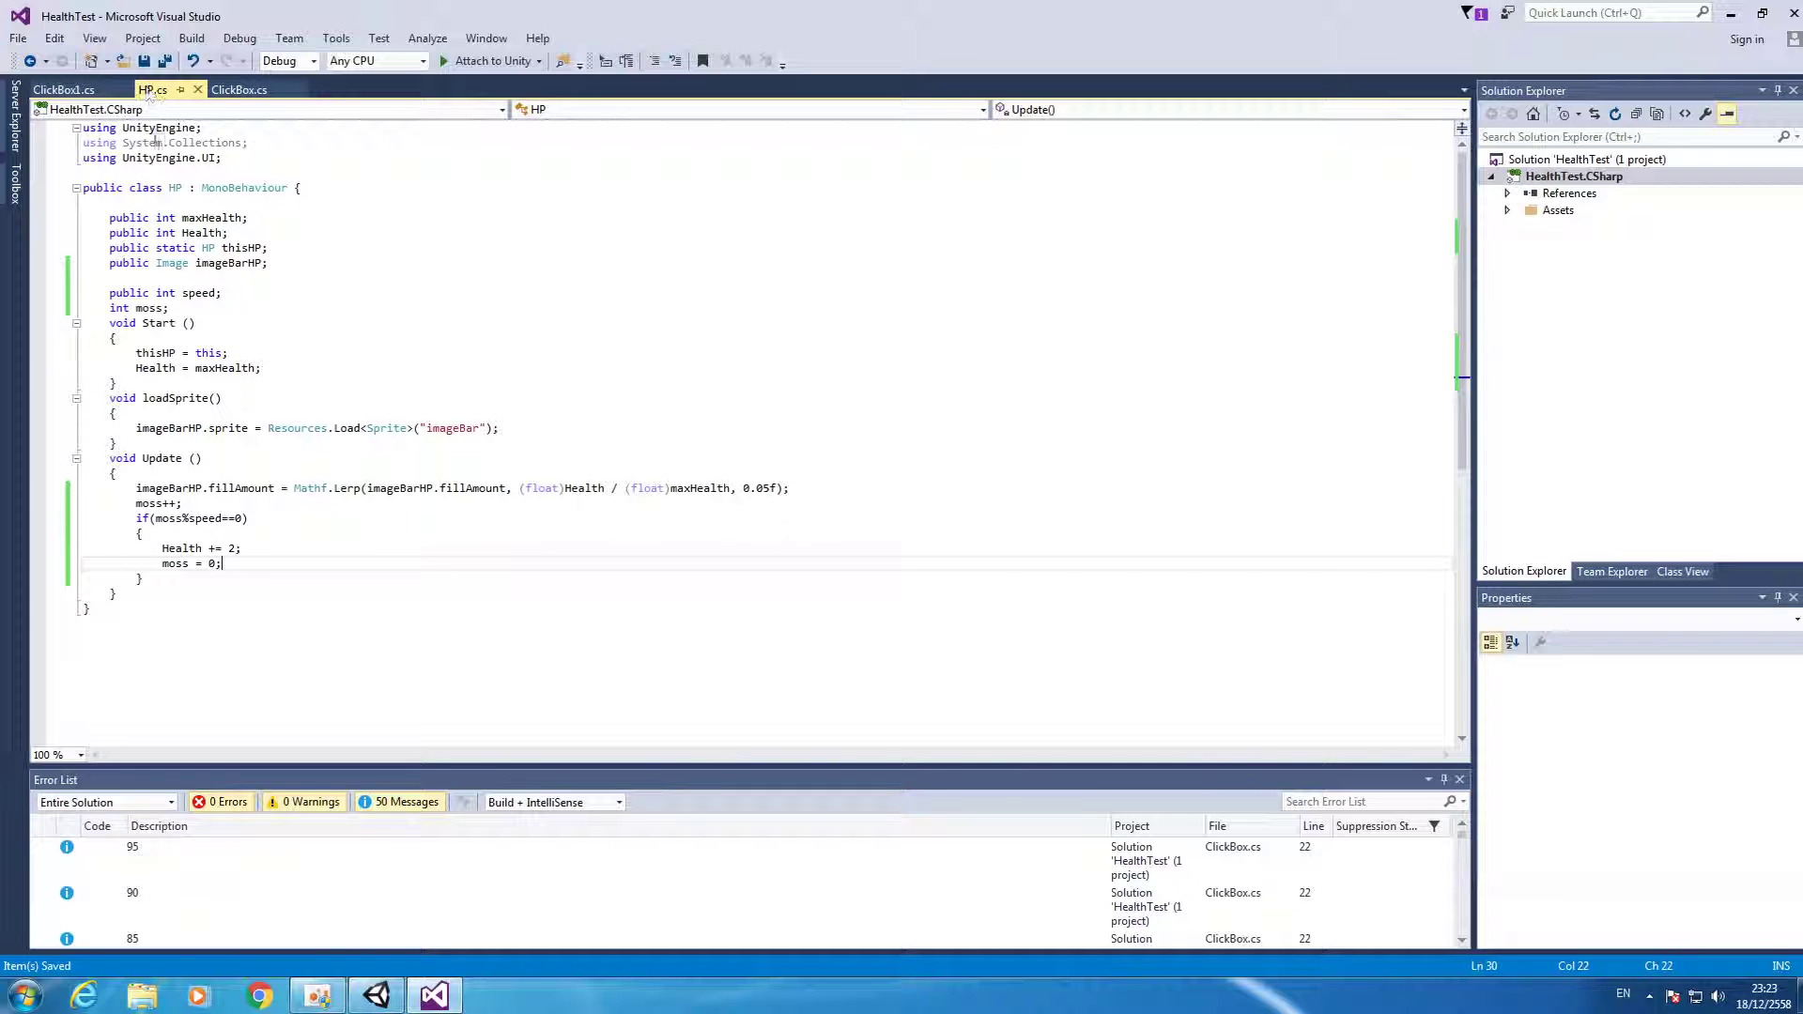
Paste the maxHealth check into HP.cs Update, below the fillAmount line above moss++.
click(194, 534)
click(200, 504)
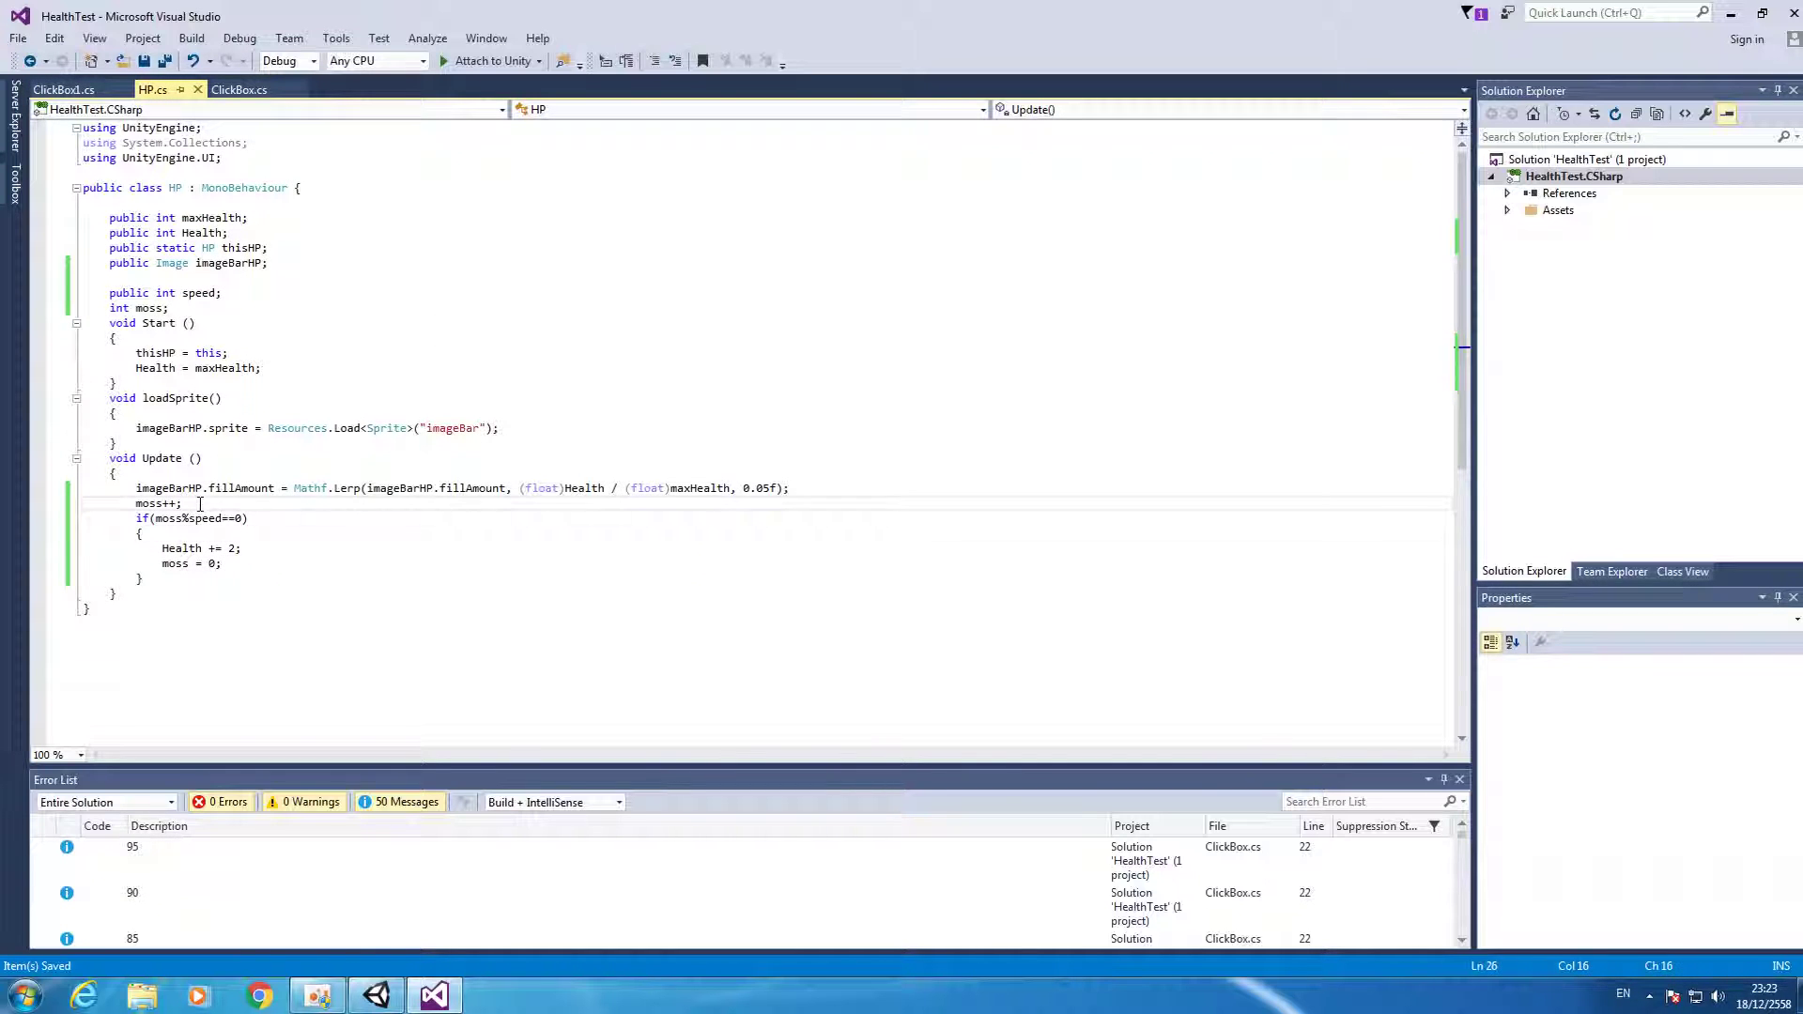
click(803, 489)
key(Return)
text(if (HP.thisHP.Health <= HP.thisHP.maxHealth))
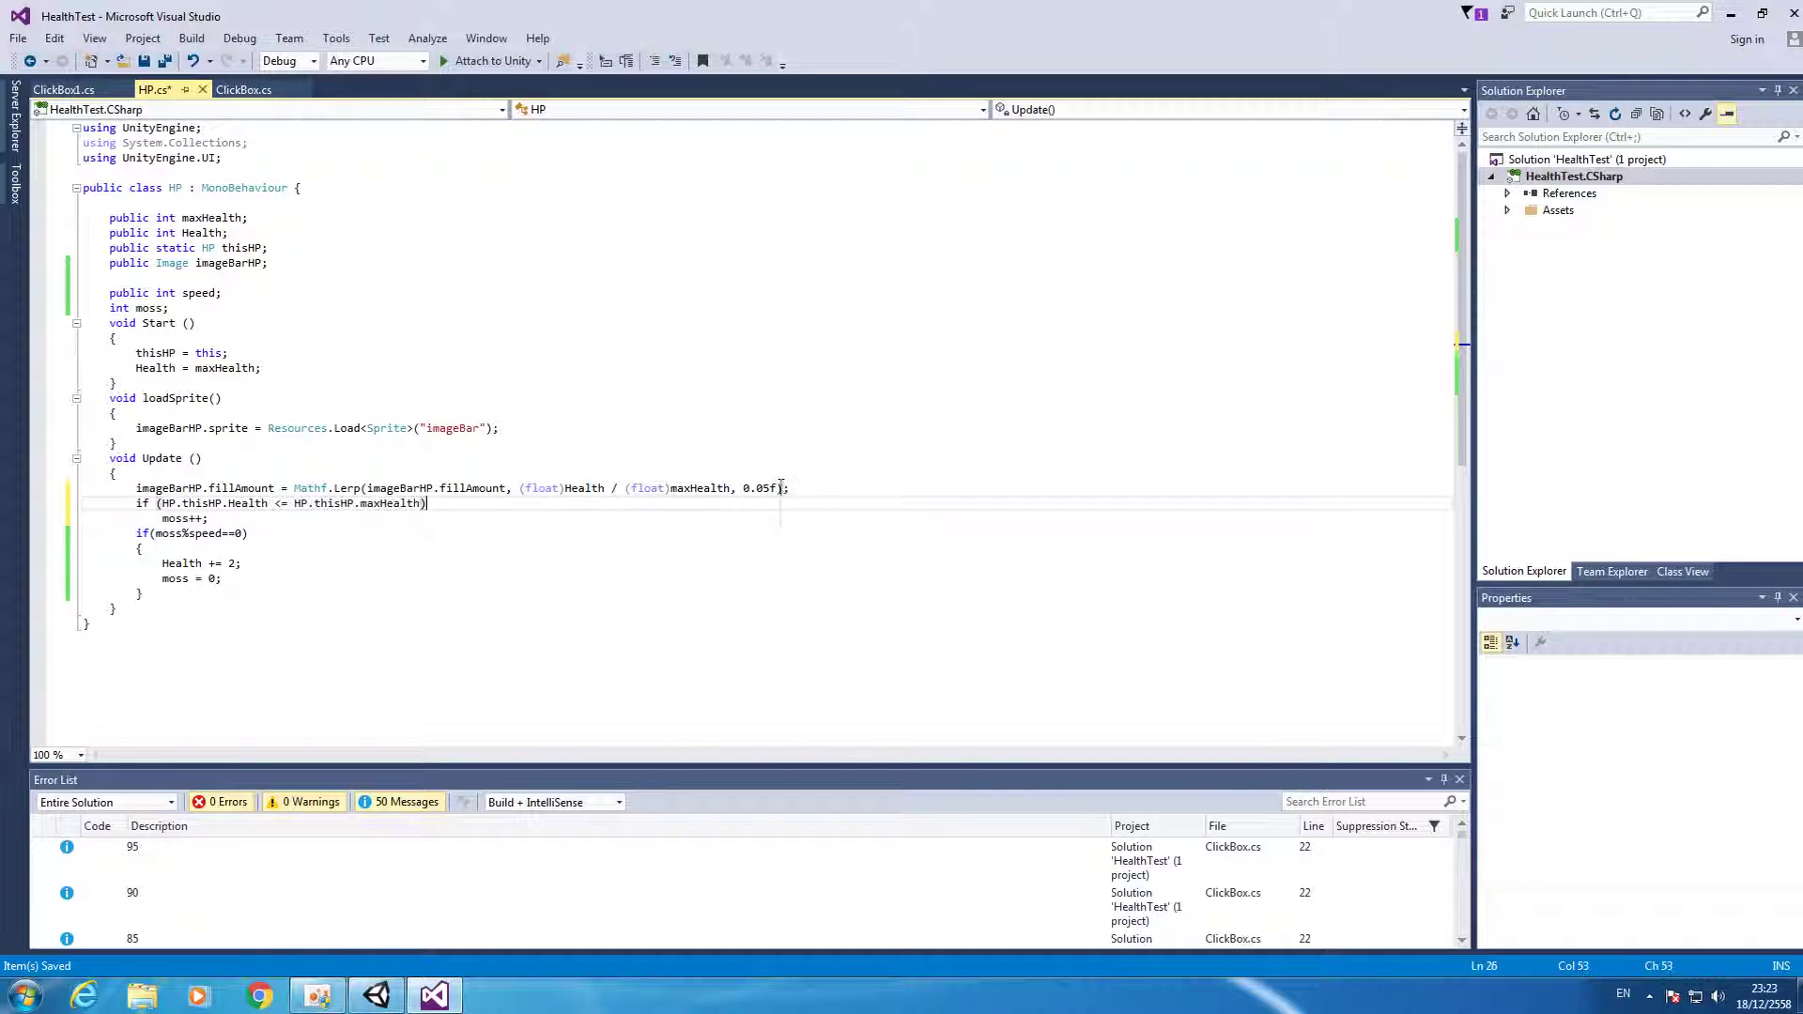
Move the moss++ through moss reset block into braces under the new if, and save.
drag(157, 518, 188, 597)
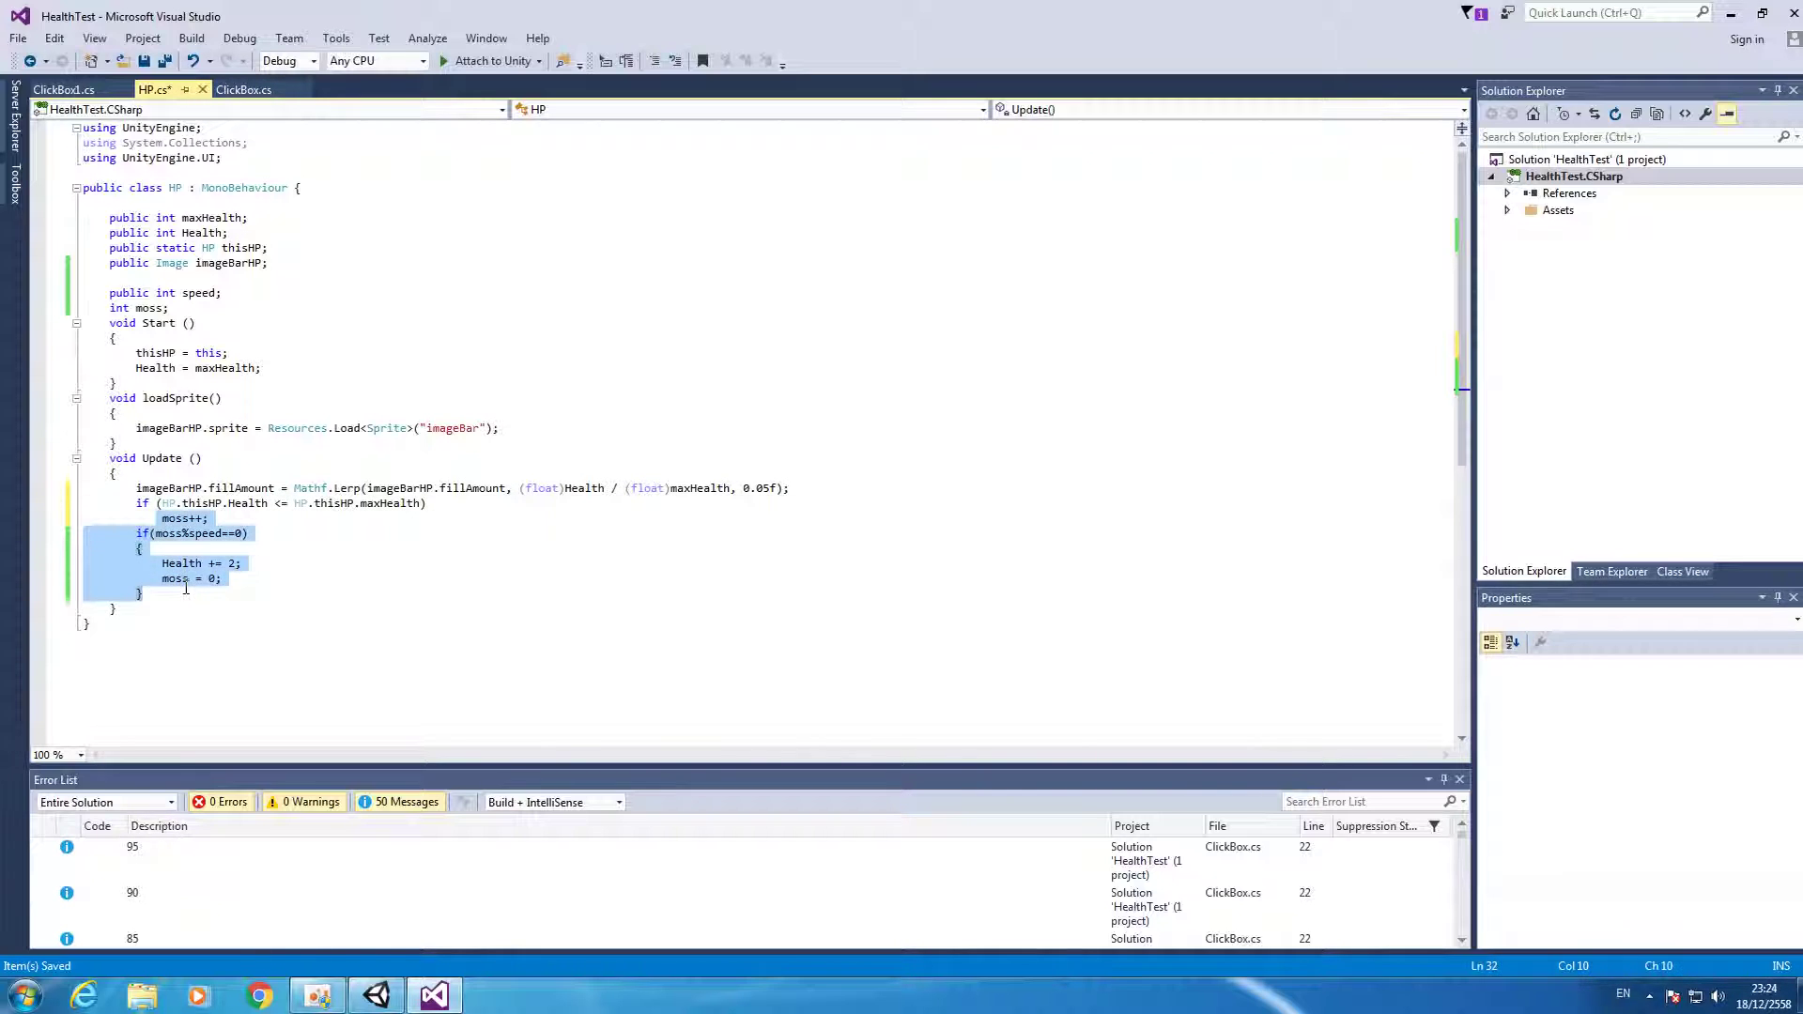
key(Delete)
click(449, 504)
key(Return)
text({)
key(Return)
text(moss++;             if (moss % speed == 0)             {                 Health += 2;                 moss = 0;             })
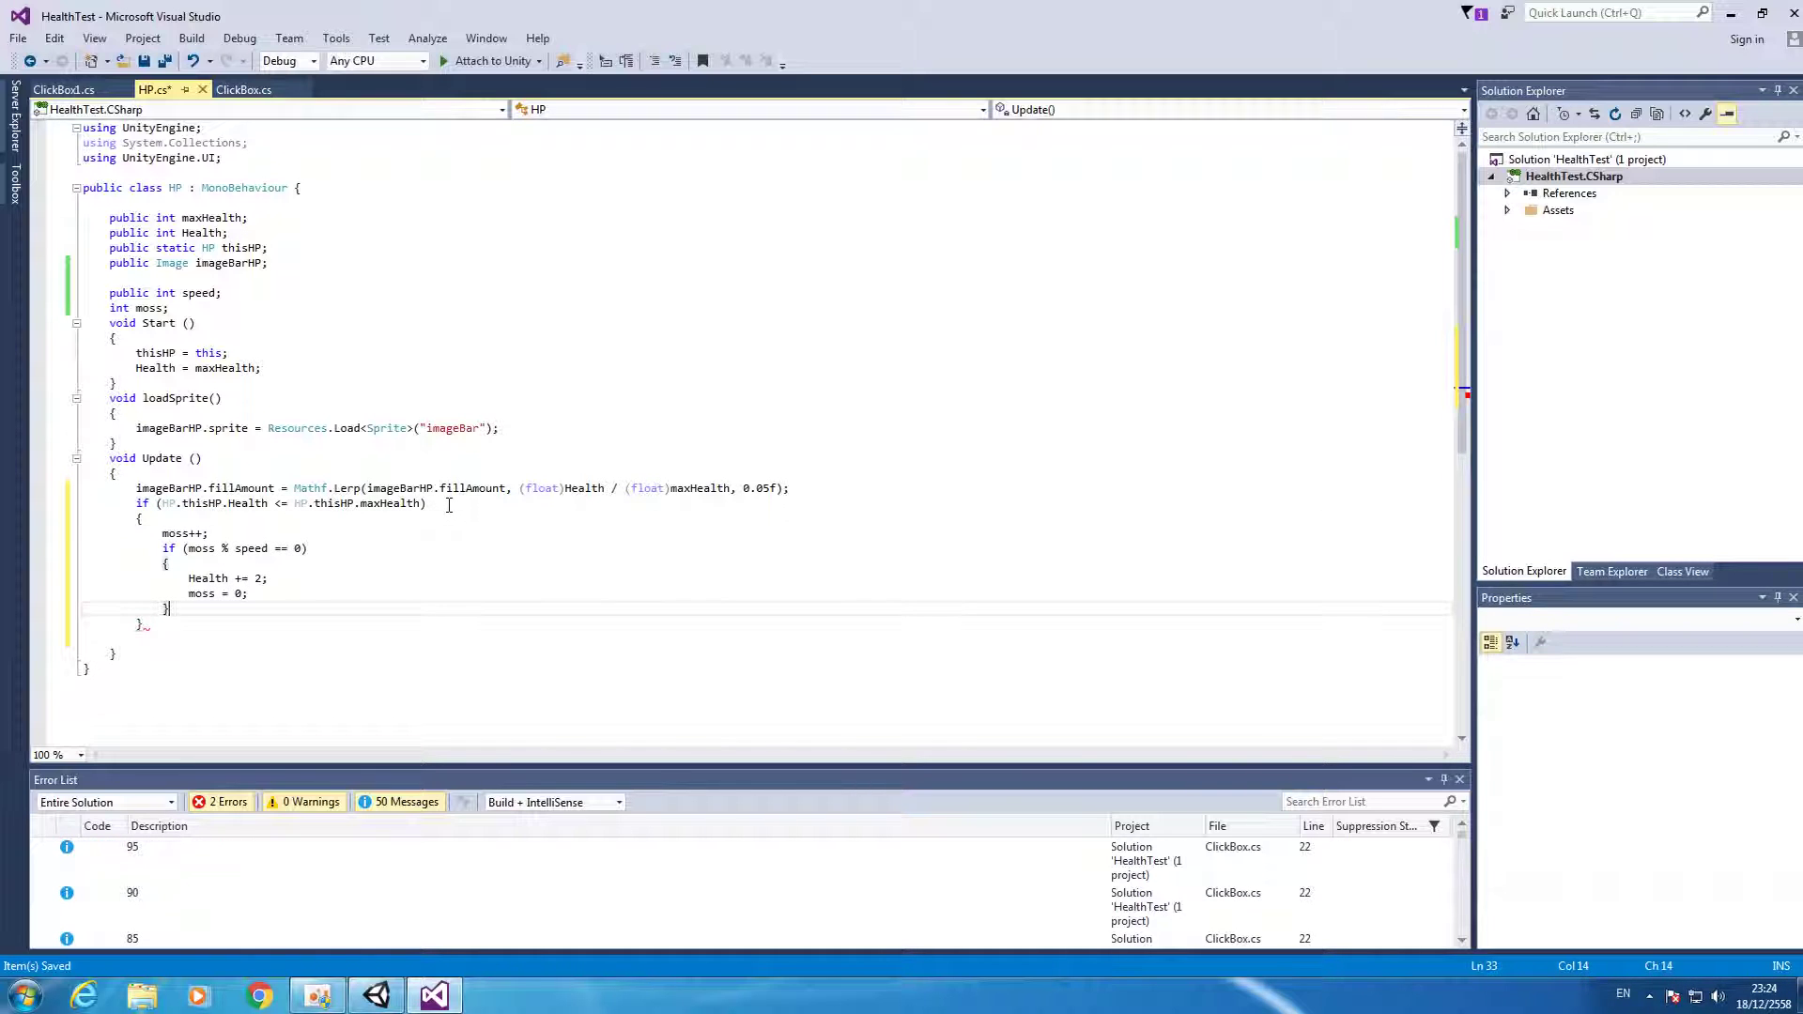
click(437, 508)
key(ctrl+s)
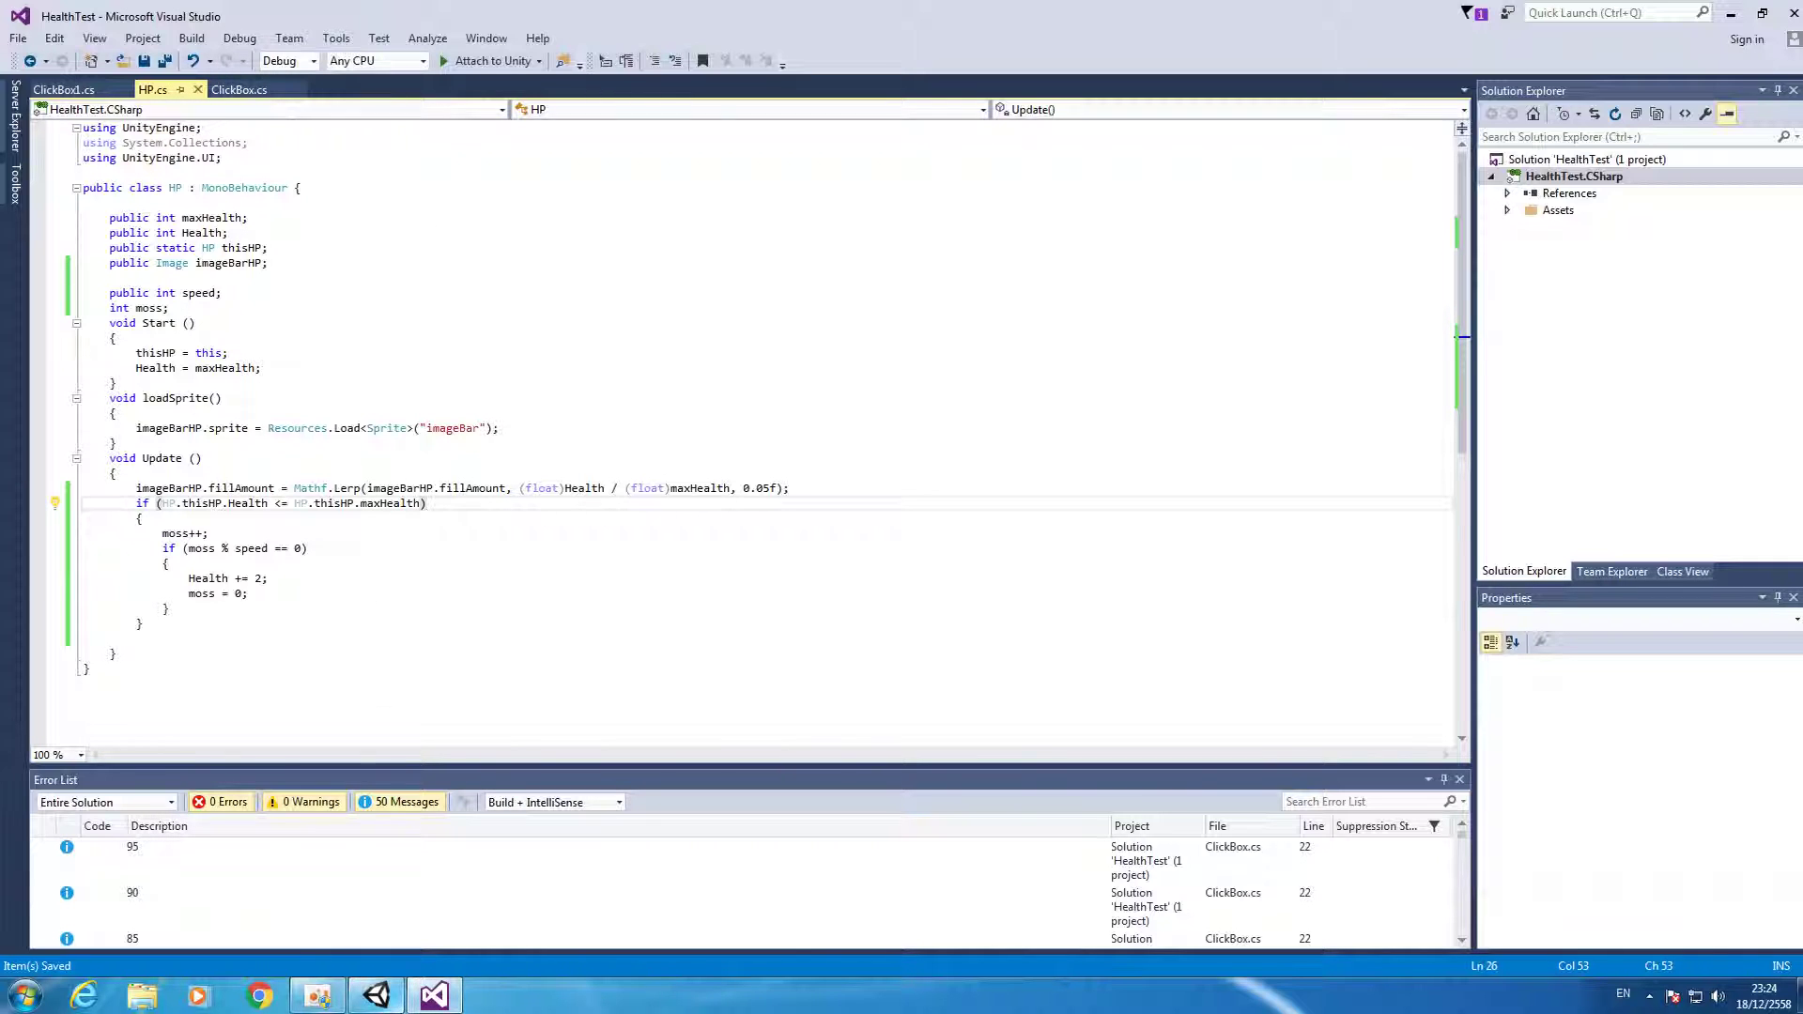
mouse_move(433, 996)
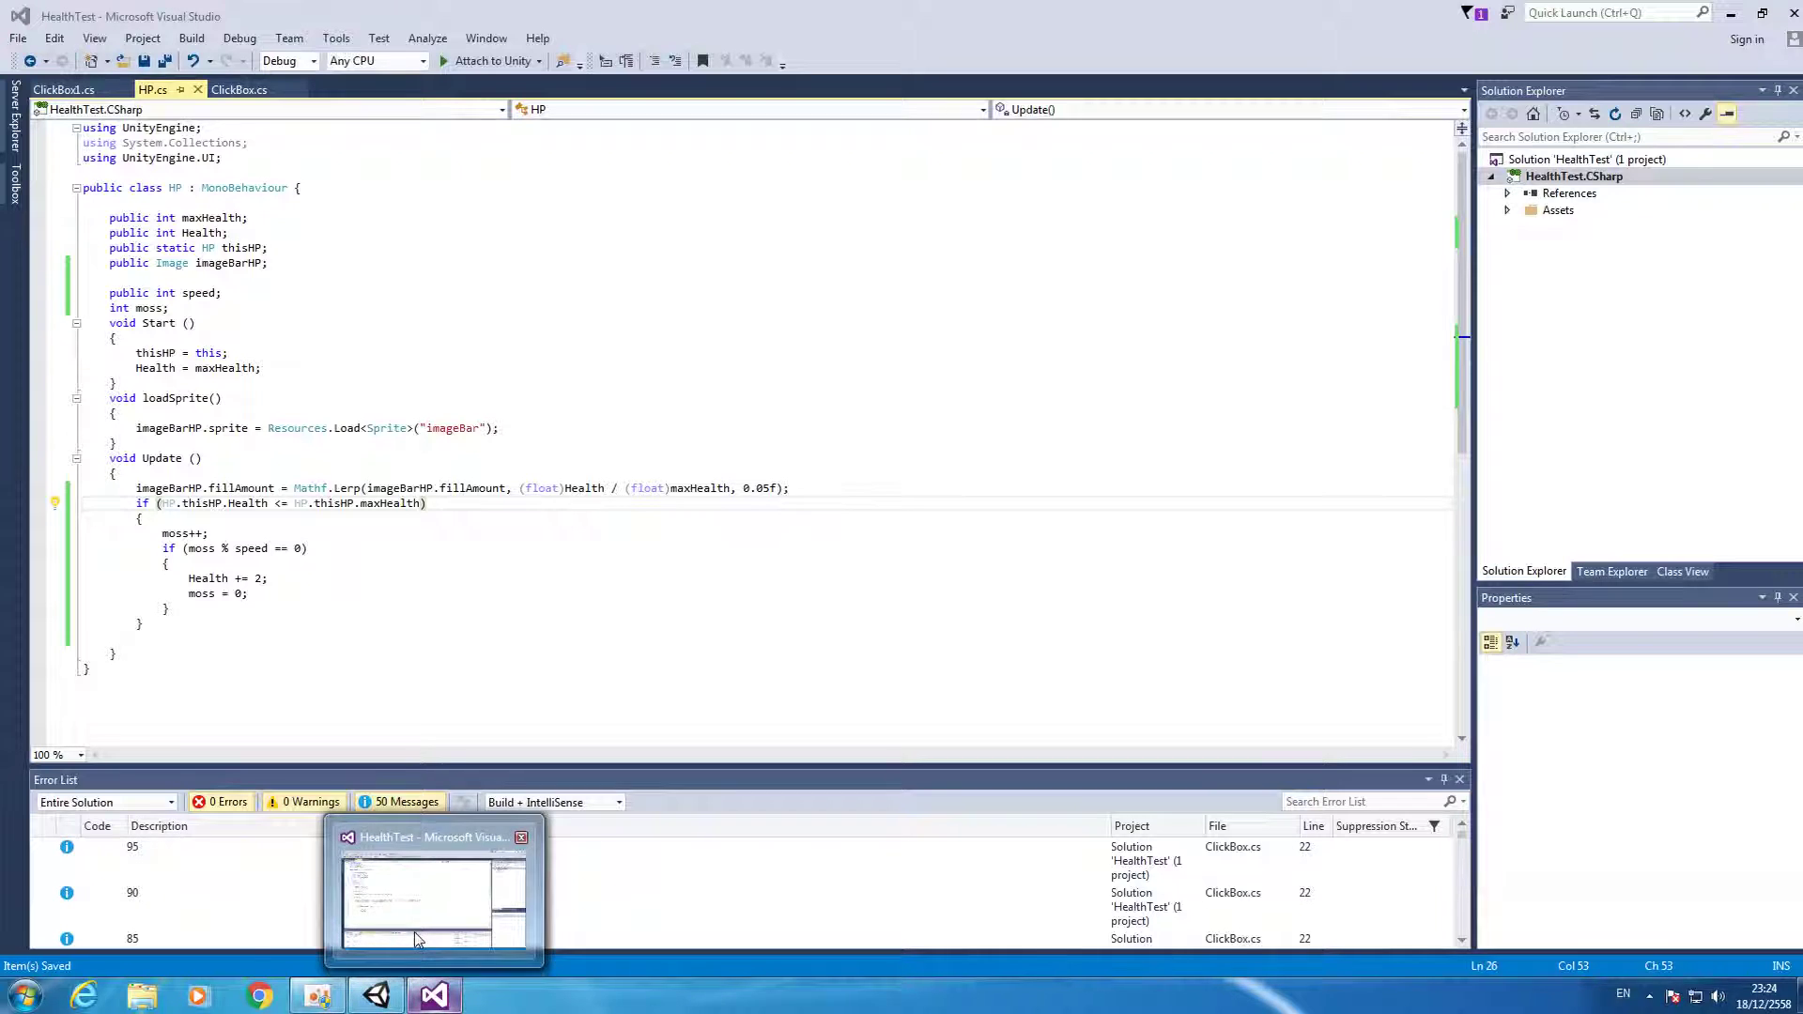
click(414, 932)
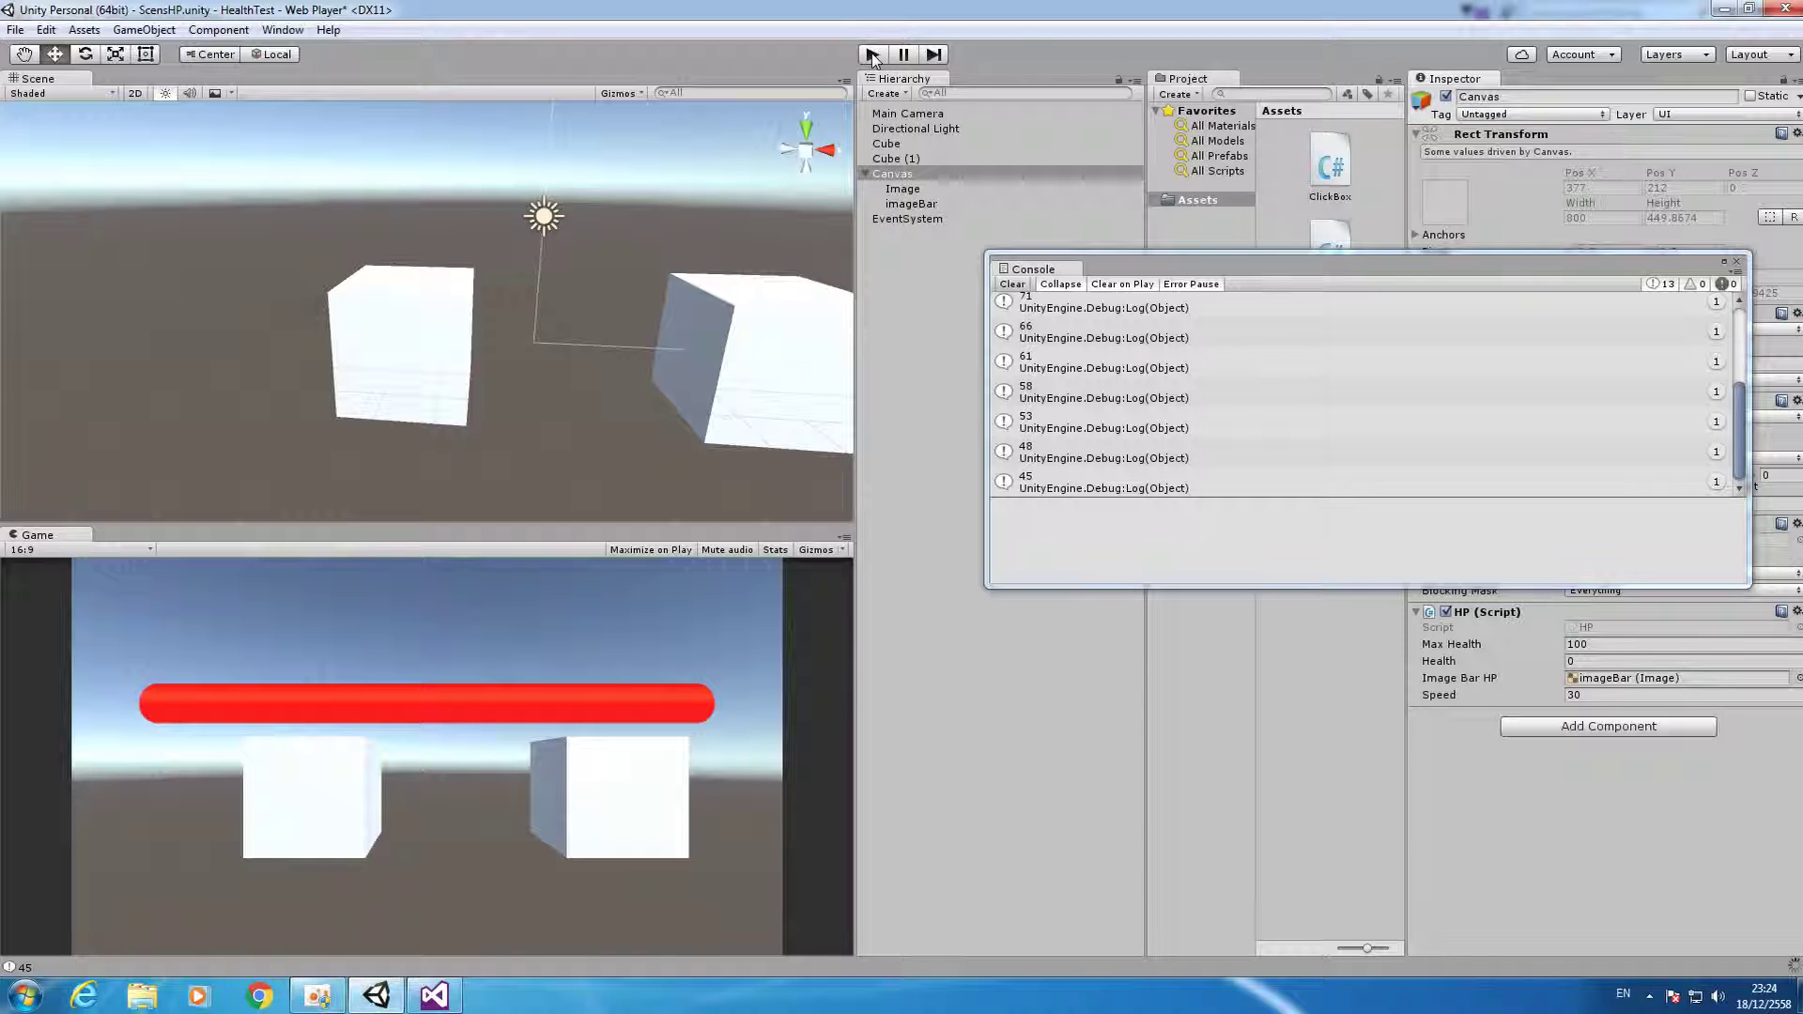
Play the scene and click the left cube several times, watching Health drop and regenerate.
click(873, 56)
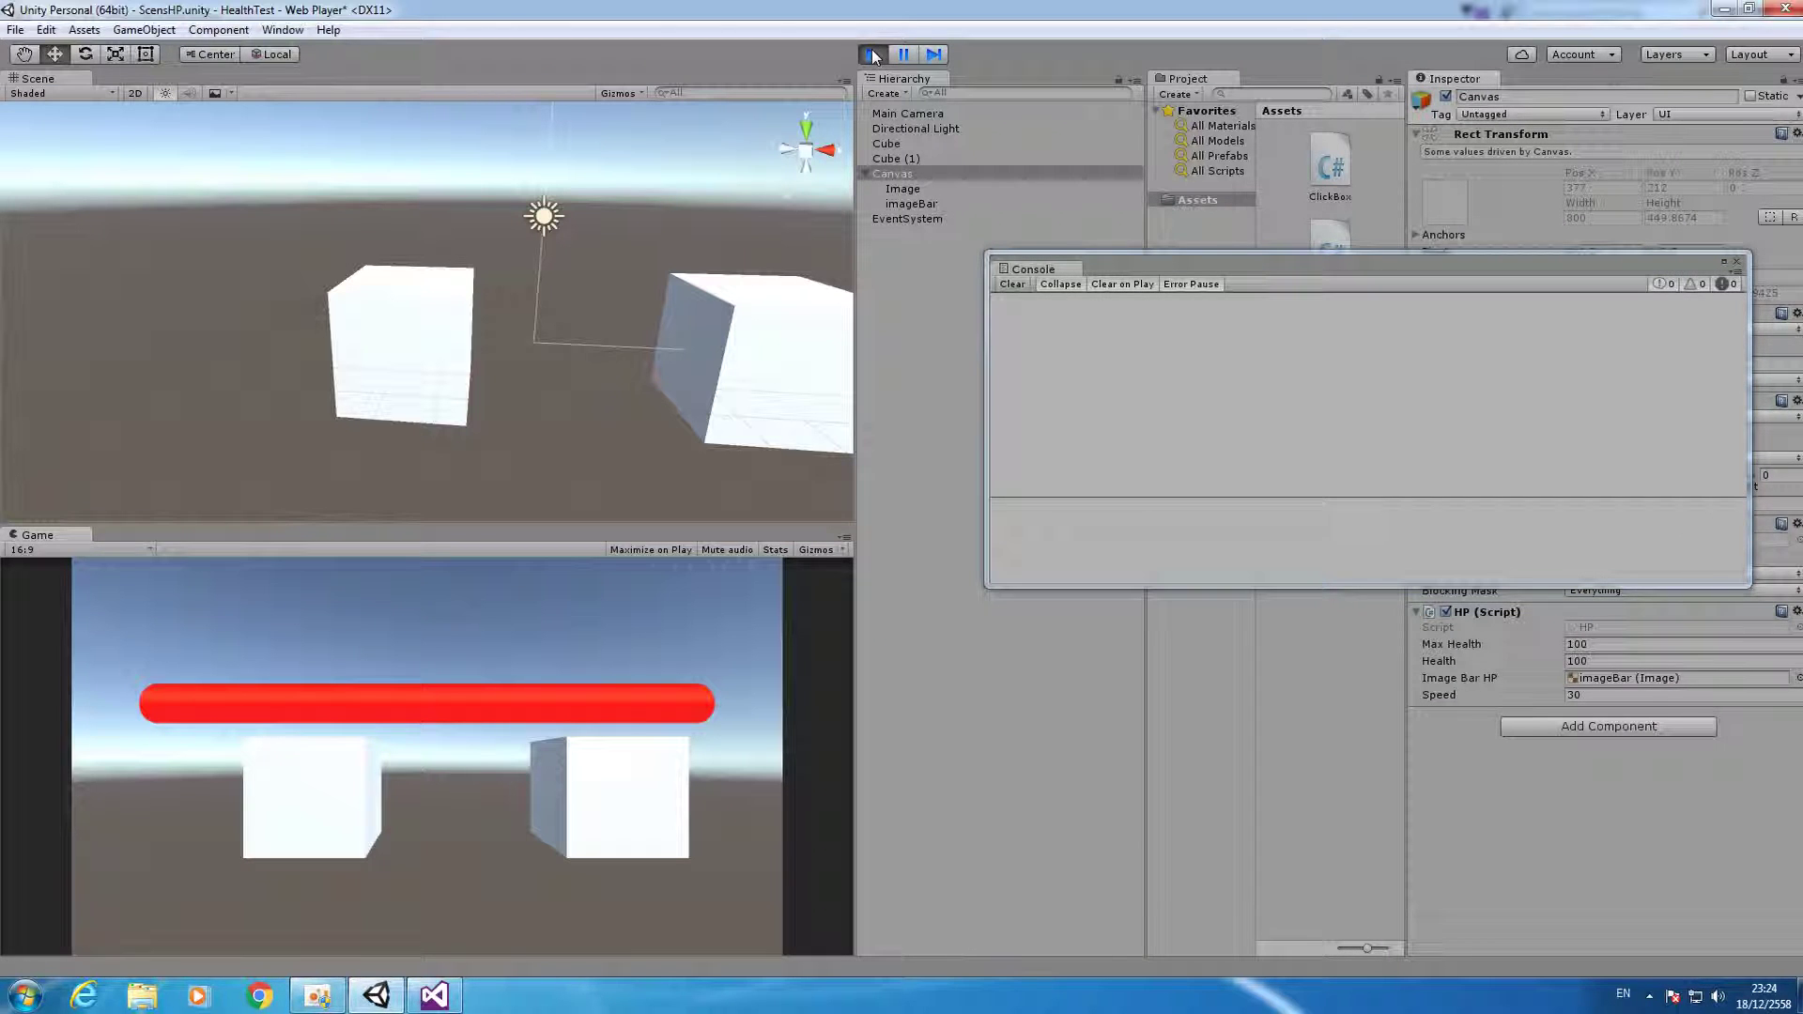
click(329, 765)
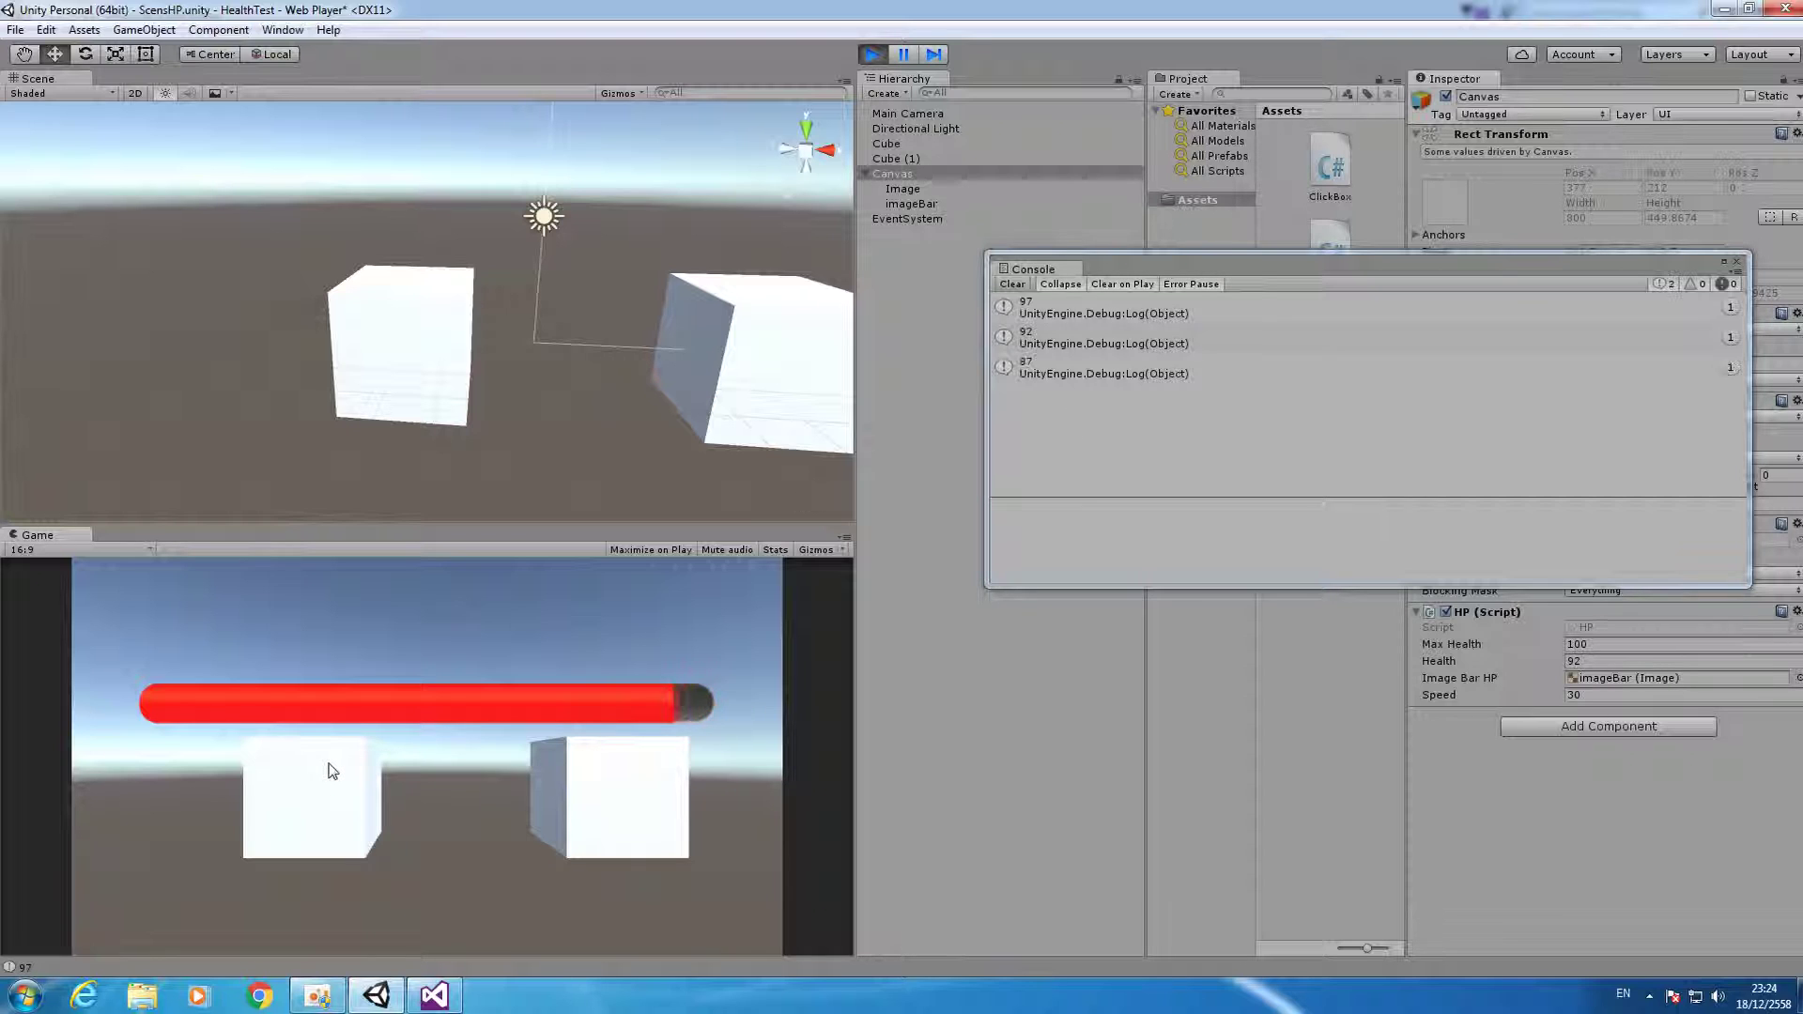
double_click(330, 765)
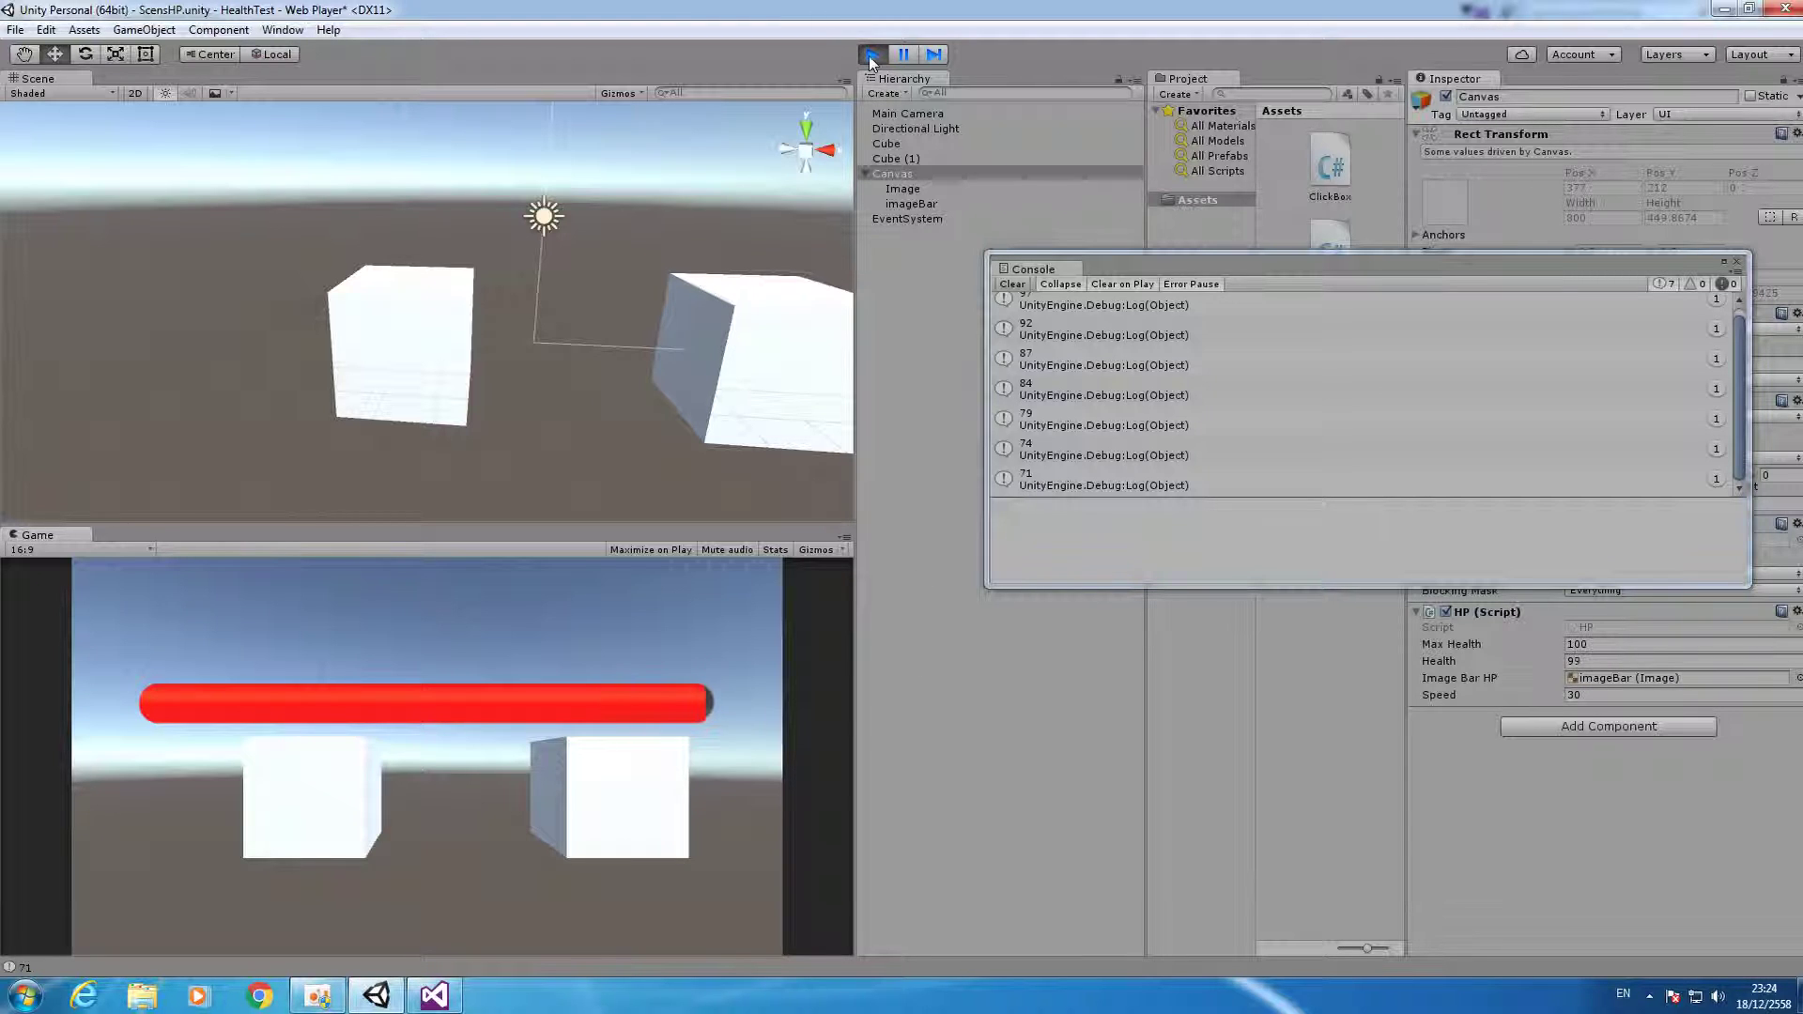
click(340, 817)
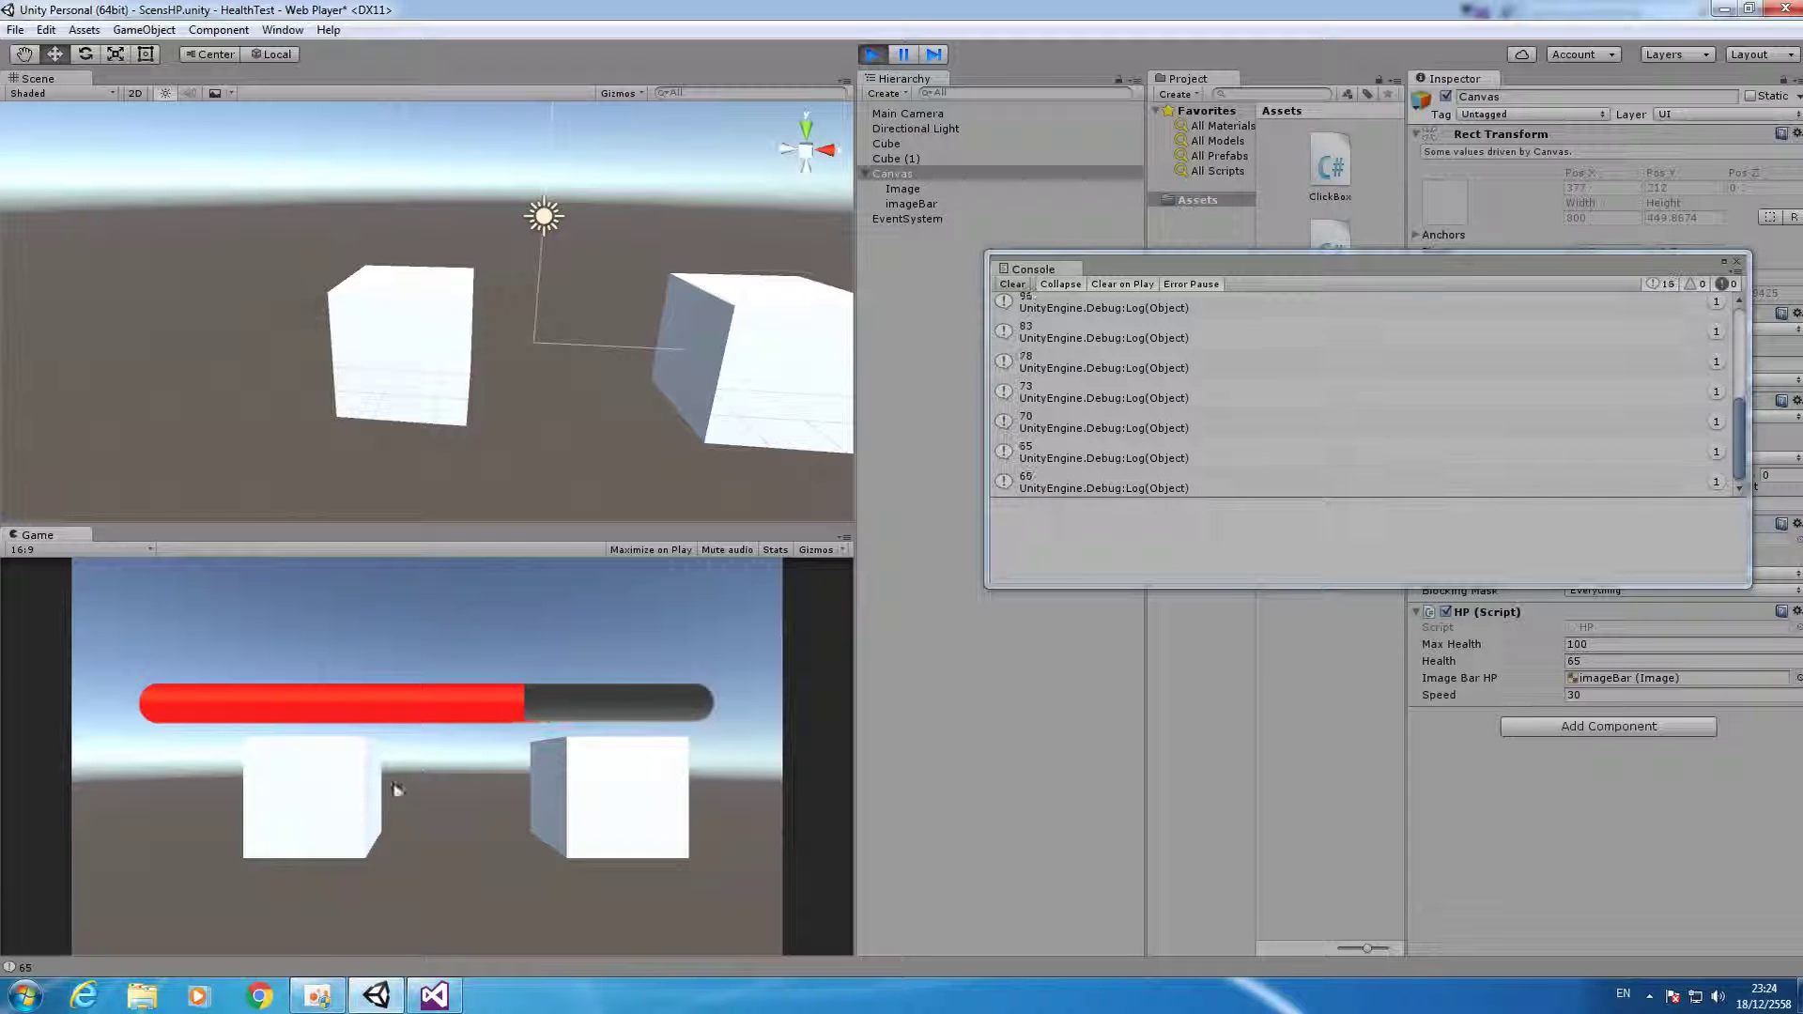
click(627, 772)
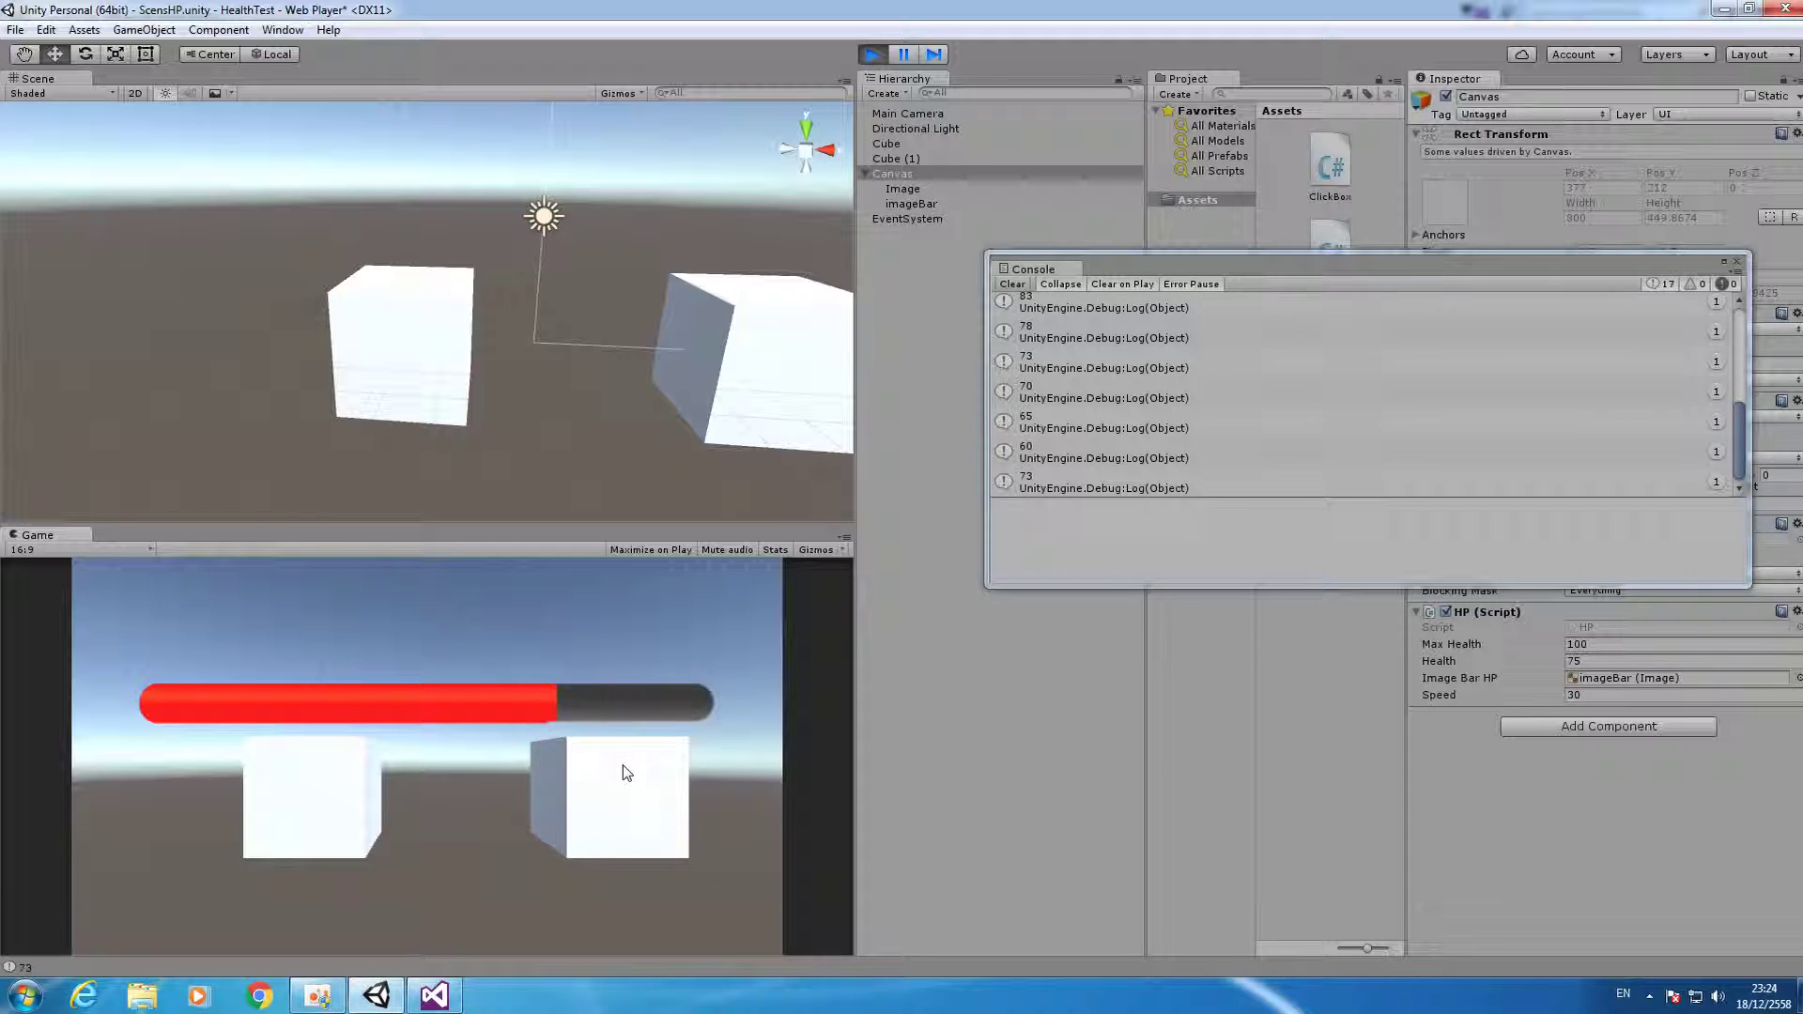
click(347, 785)
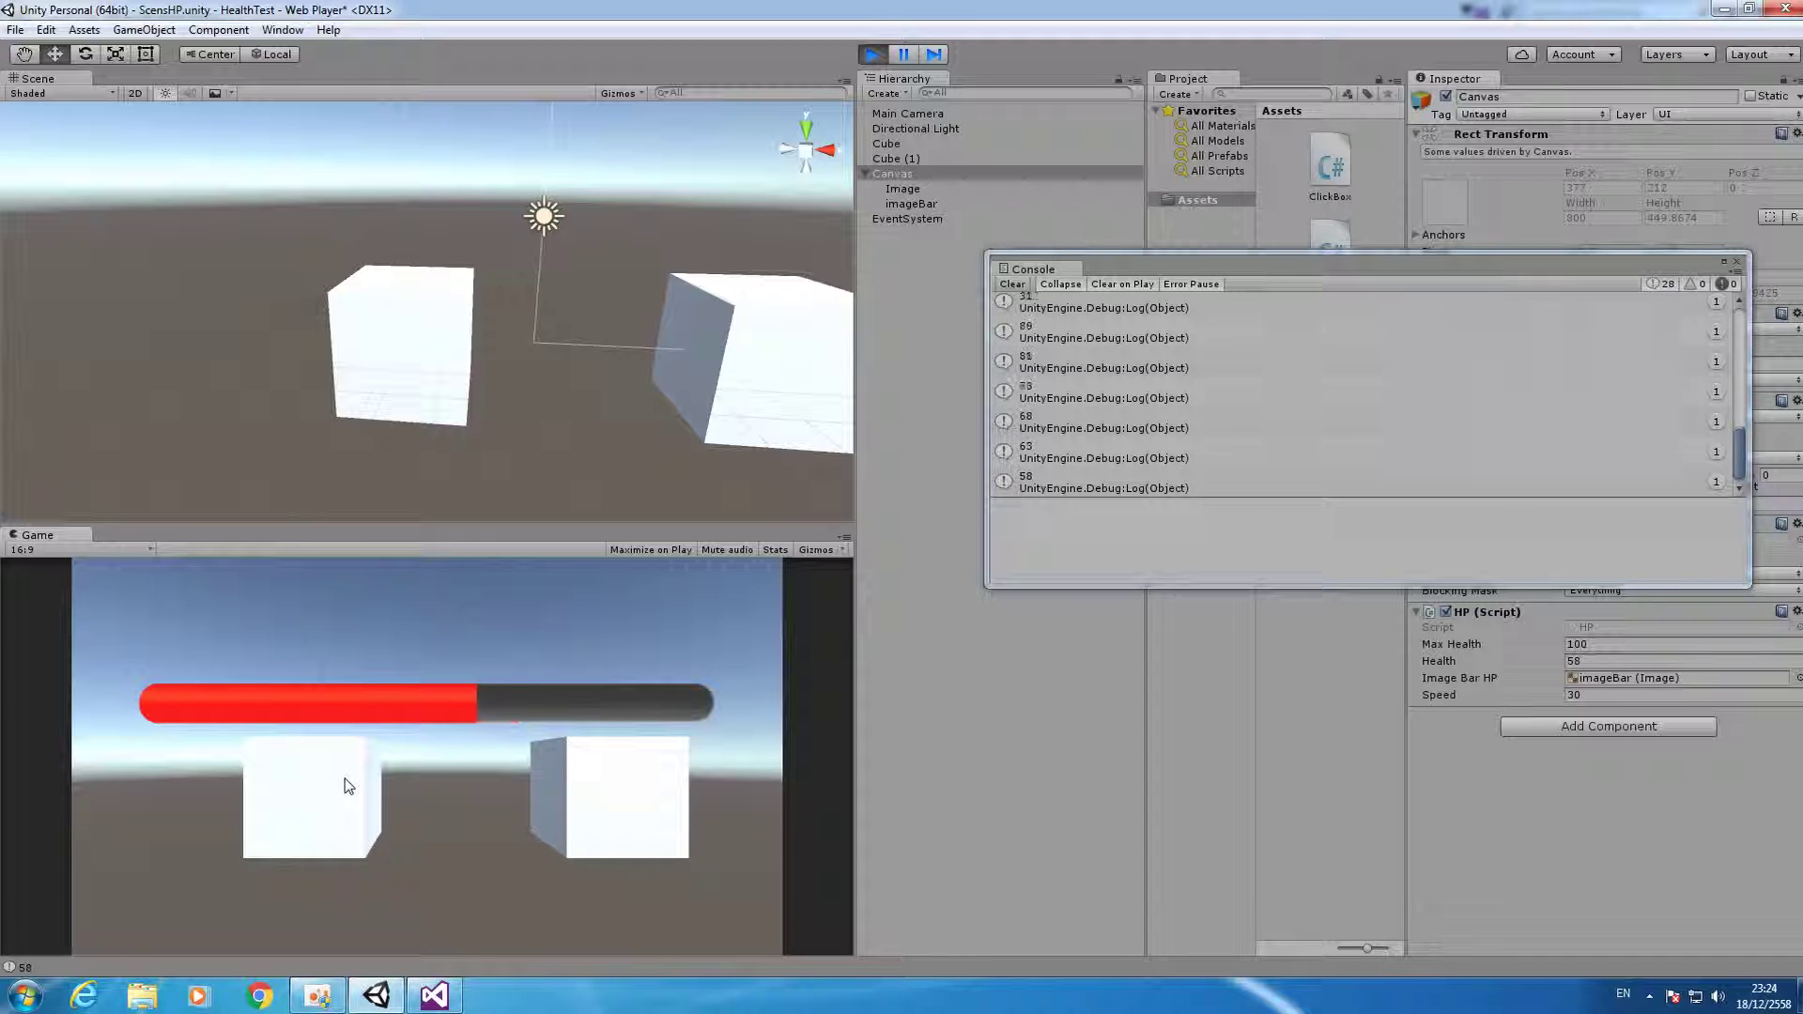